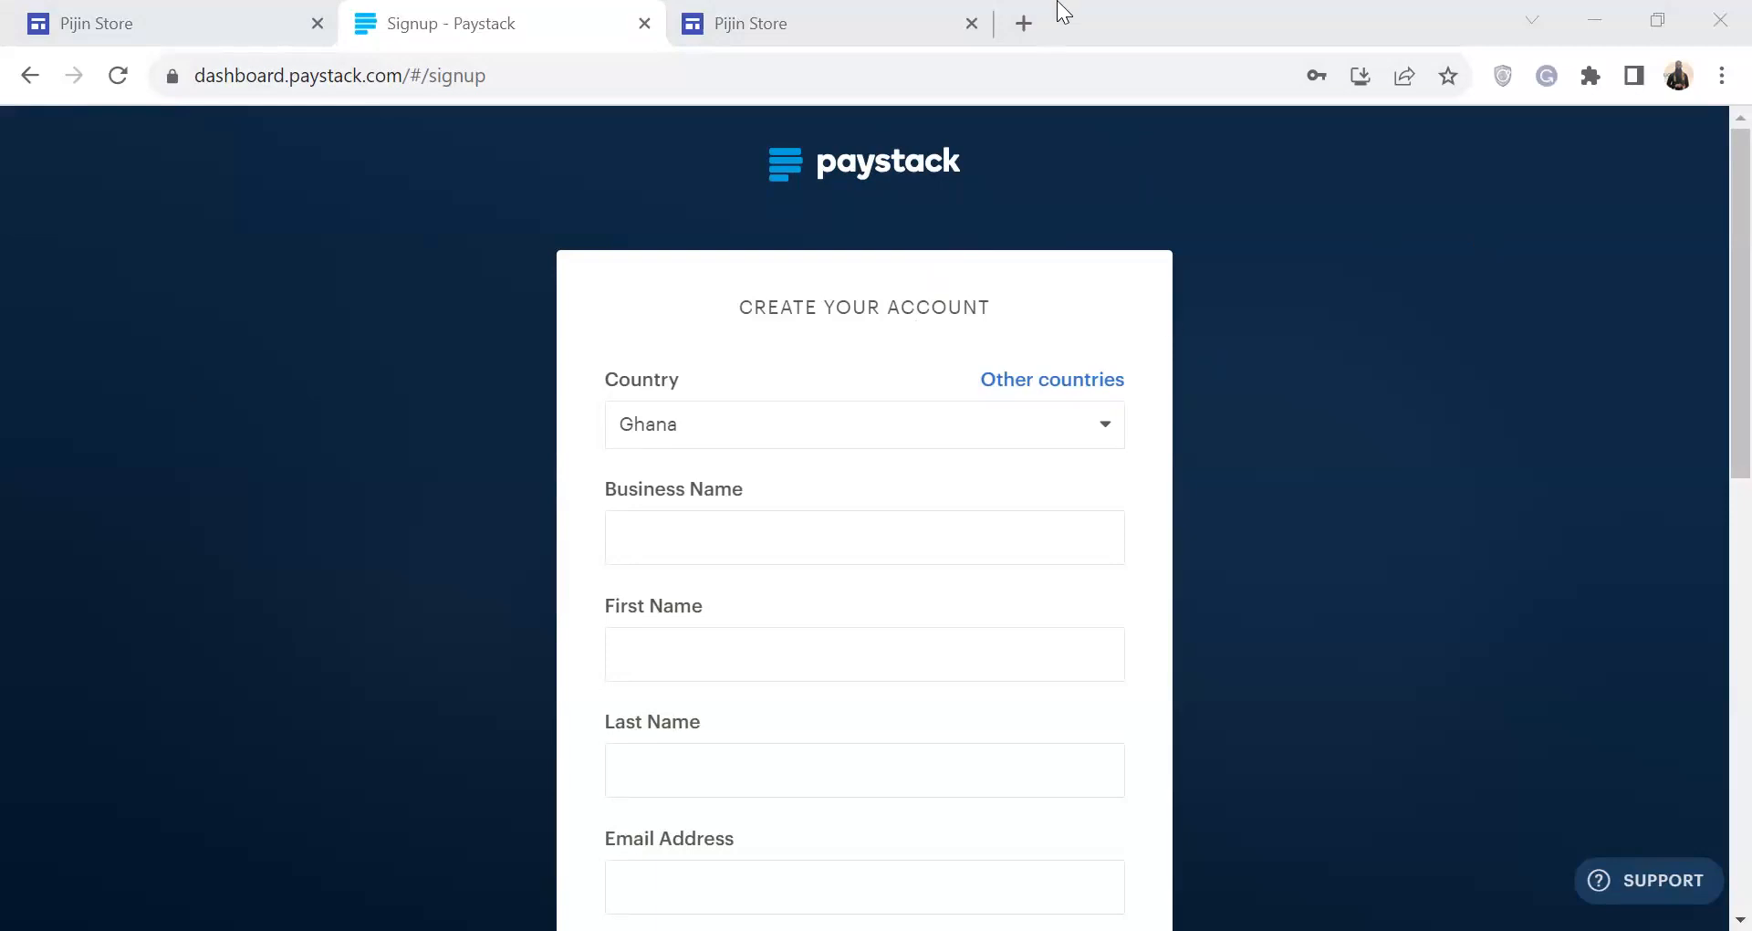
scroll(1027, 692, "down", 7)
scroll(1053, 672, "up", 7)
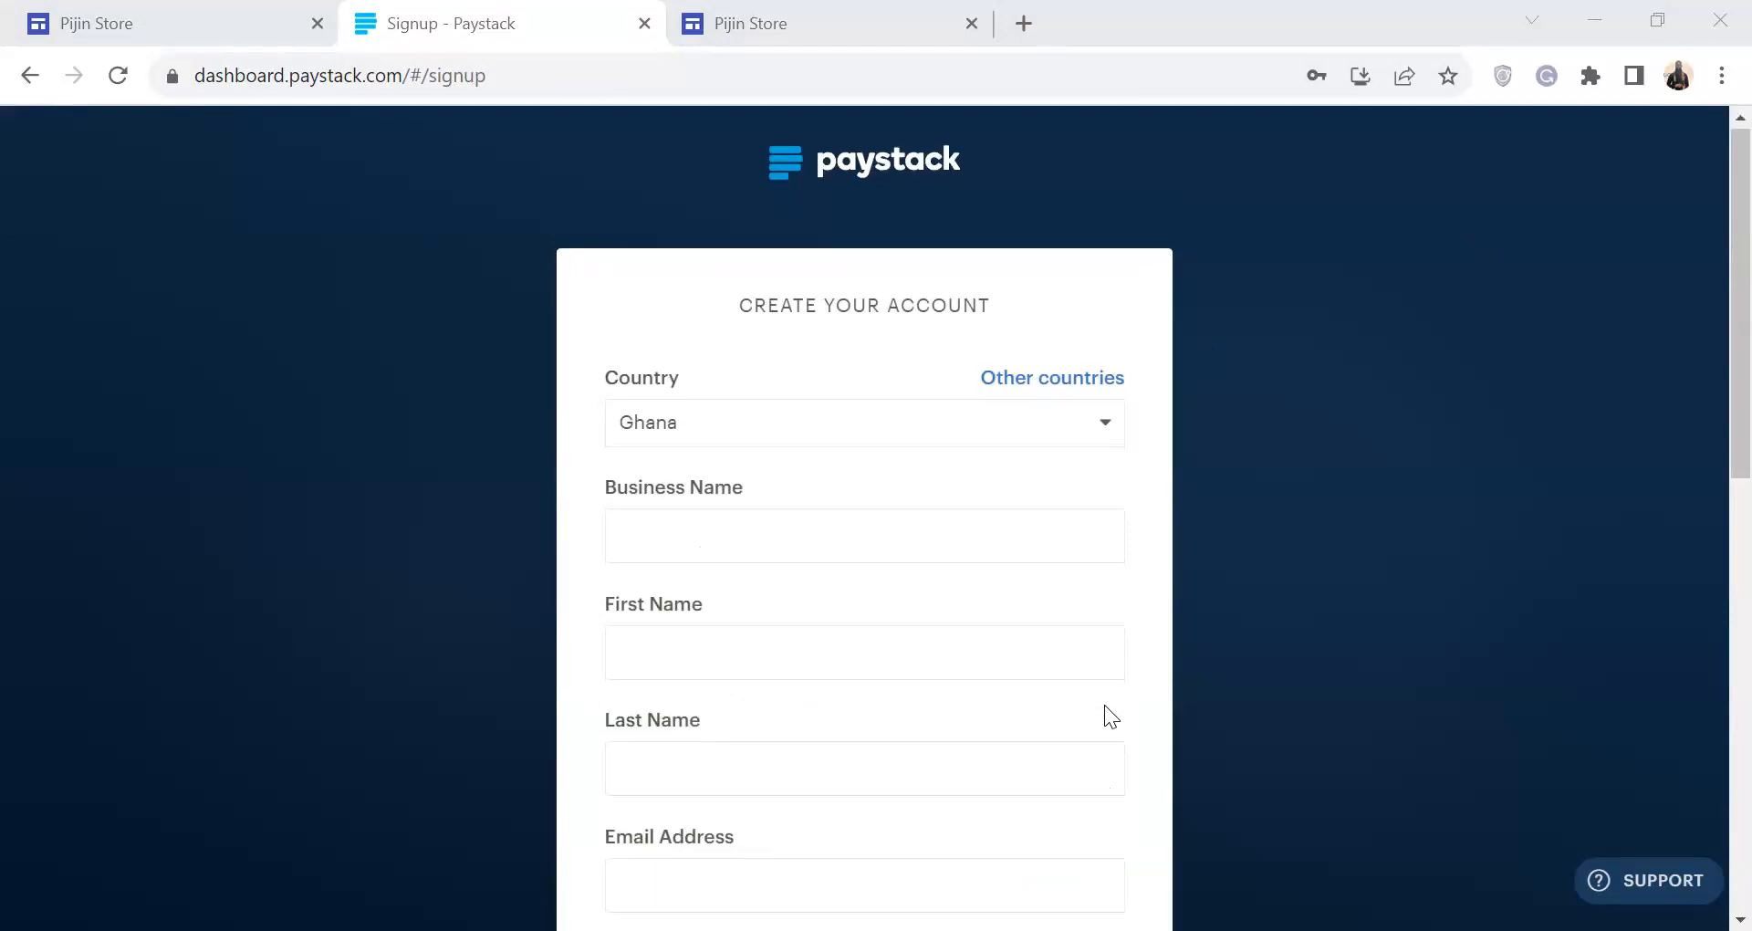
scroll(1103, 705, "down", 6)
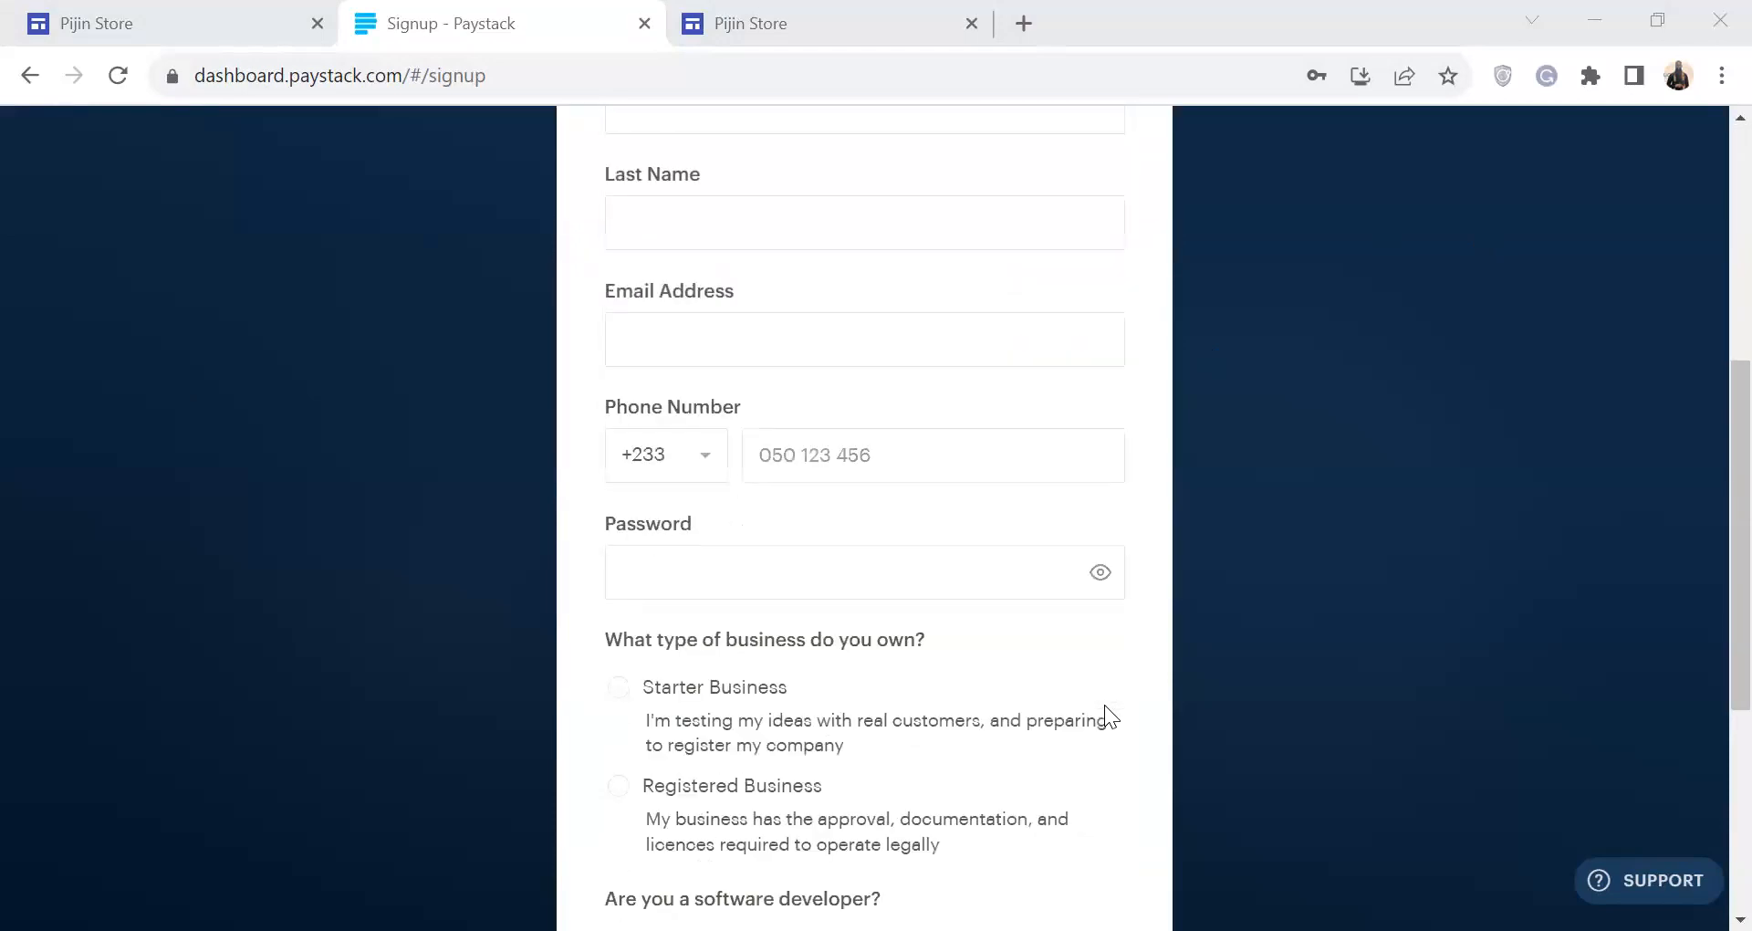
scroll(1116, 664, "up", 5)
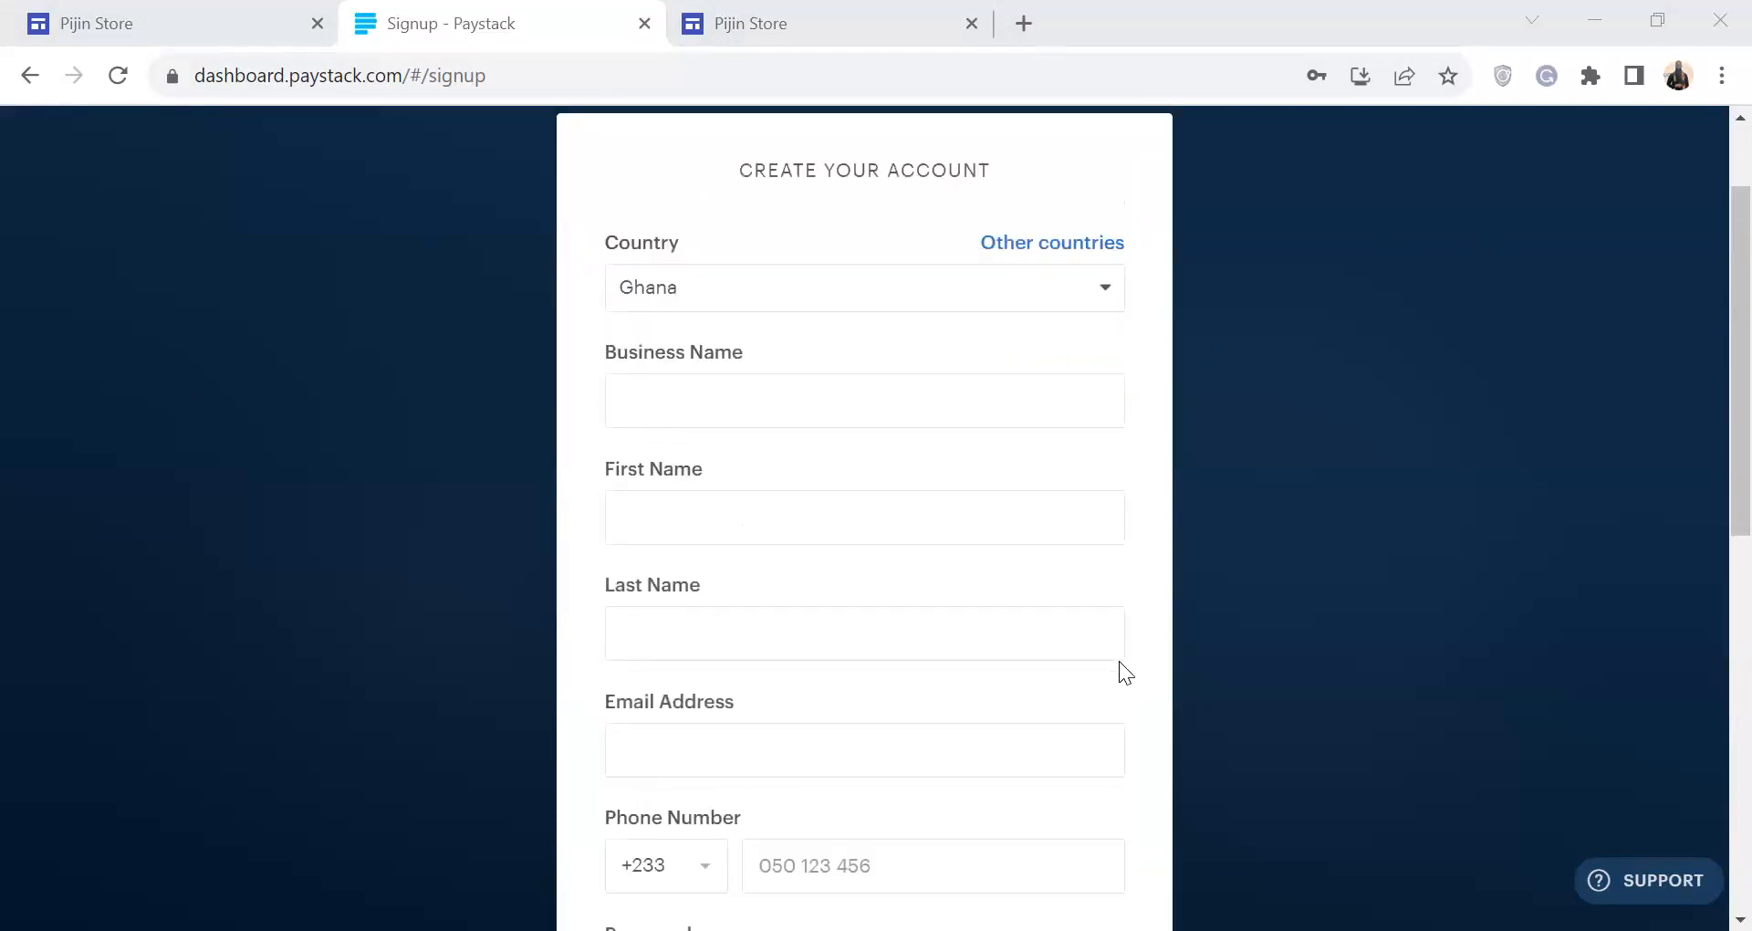
scroll(1127, 697, "up", 1)
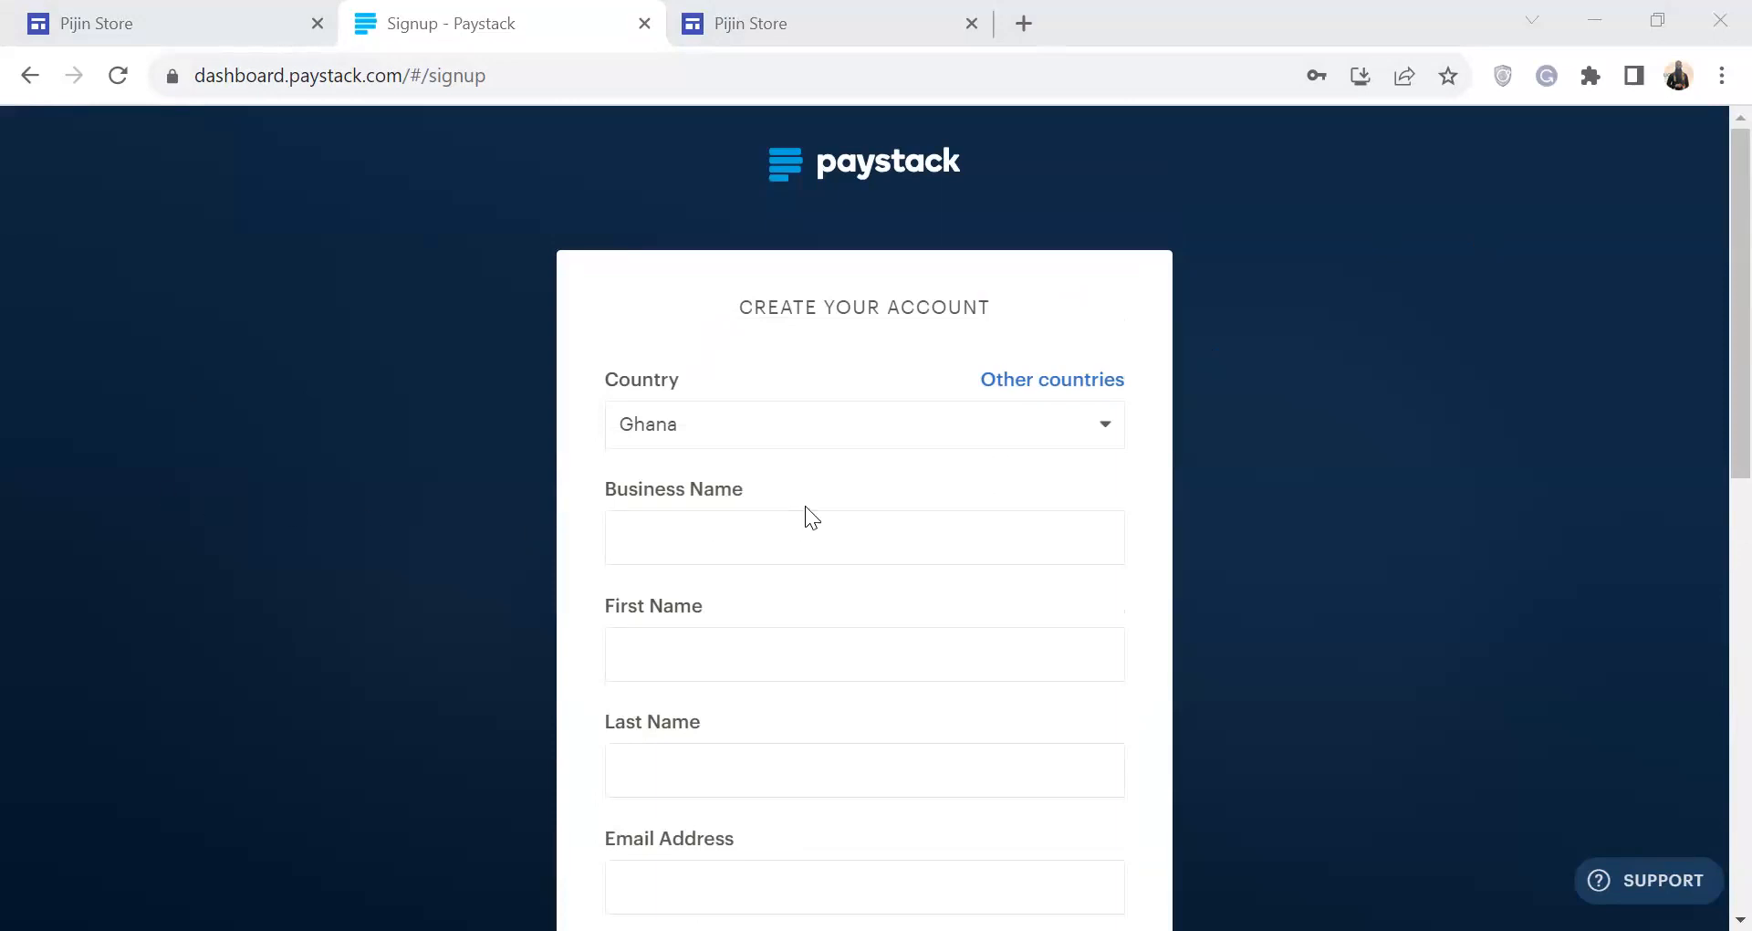
- Keep Ghana as the country and enter Arena Essentials as the business name in the sign-up form
left_click(879, 433)
left_click(984, 456)
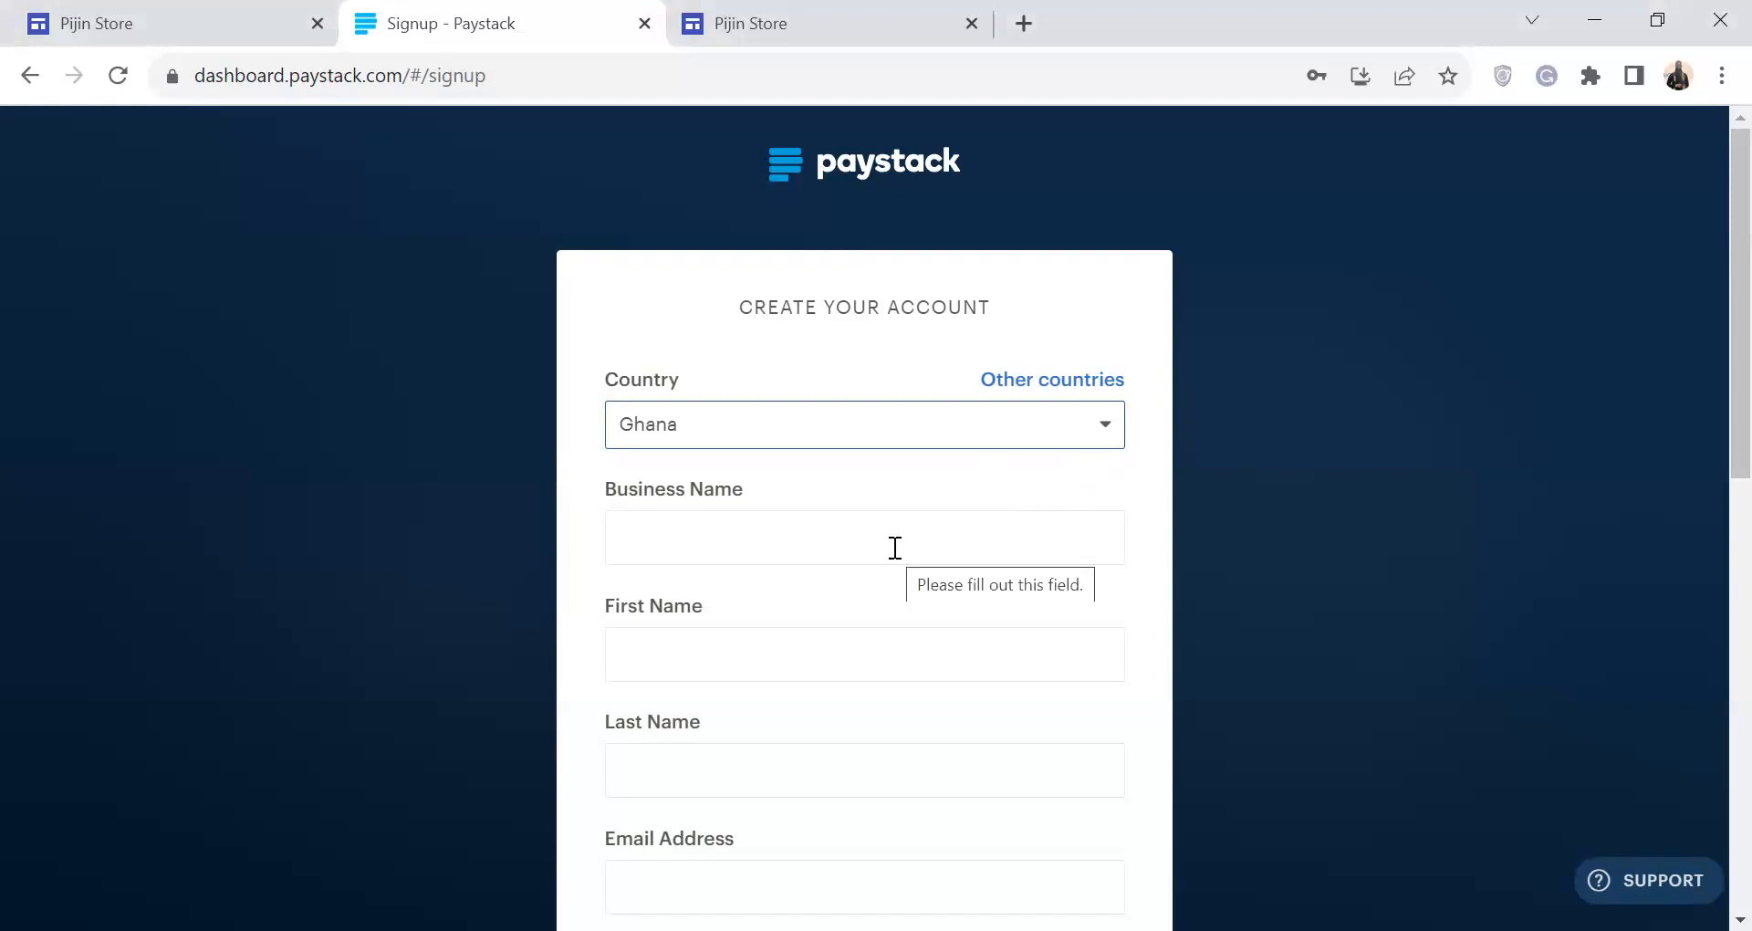
left_click(895, 547)
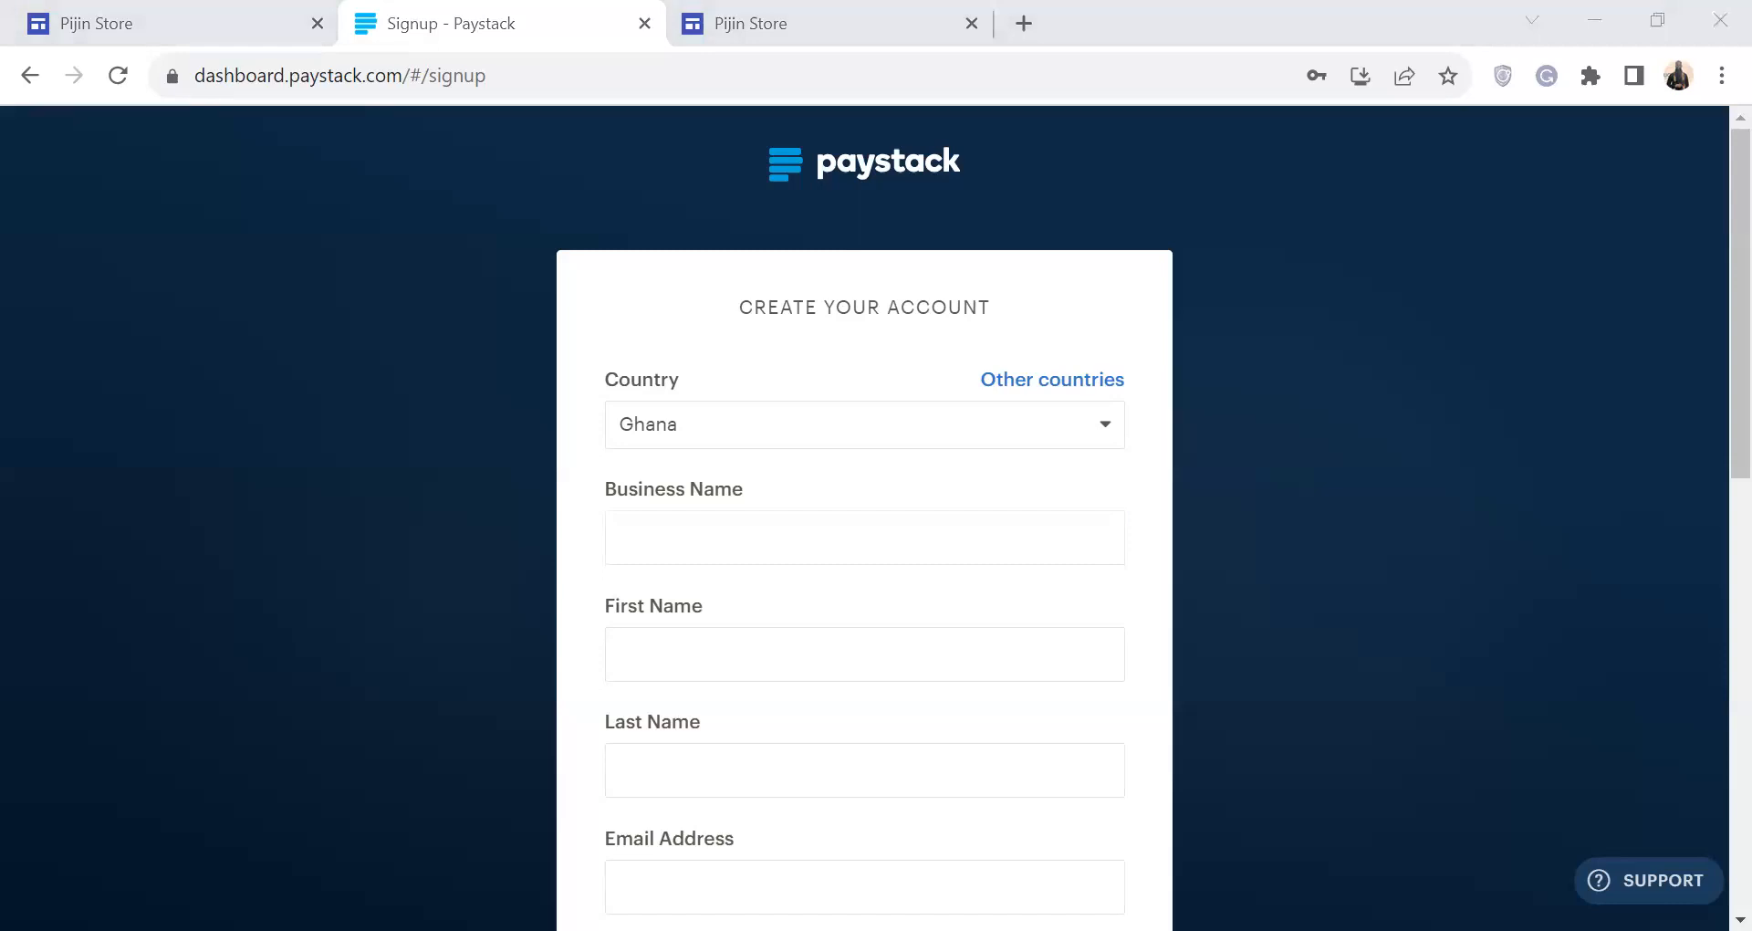
left_click(696, 538)
type("Arena essentials")
left_click(691, 537)
key("BackSpace")
type("E")
- Fill in the account owner's first name and last name in the sign-up form
left_click(762, 653)
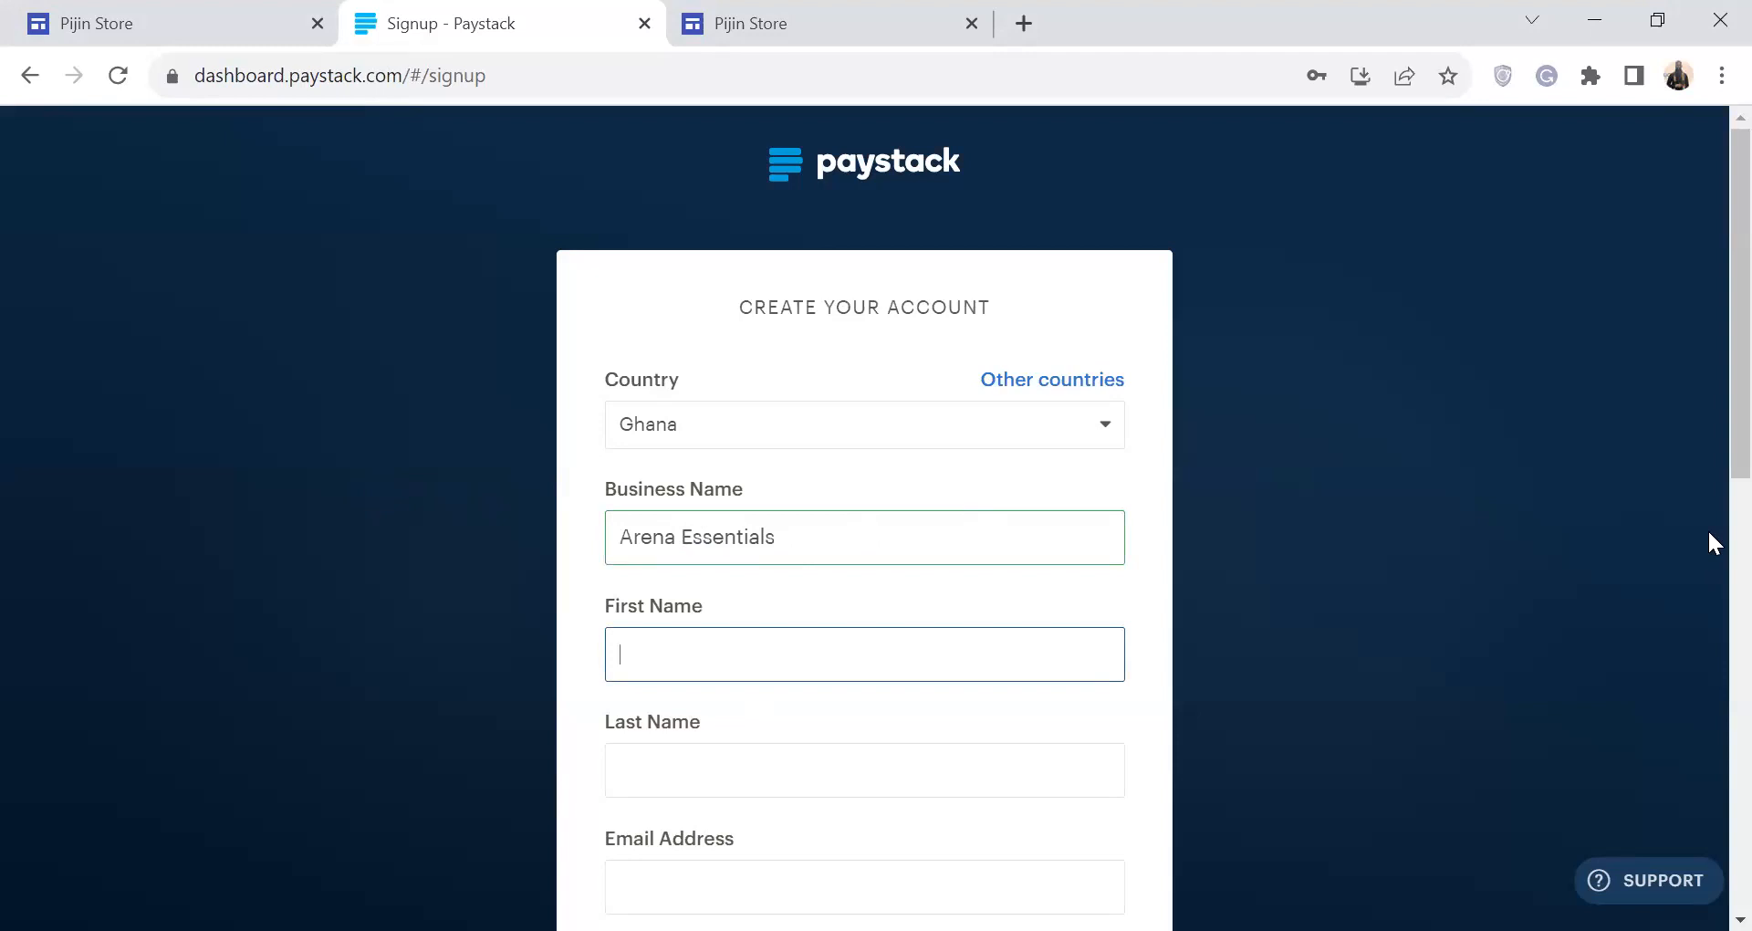
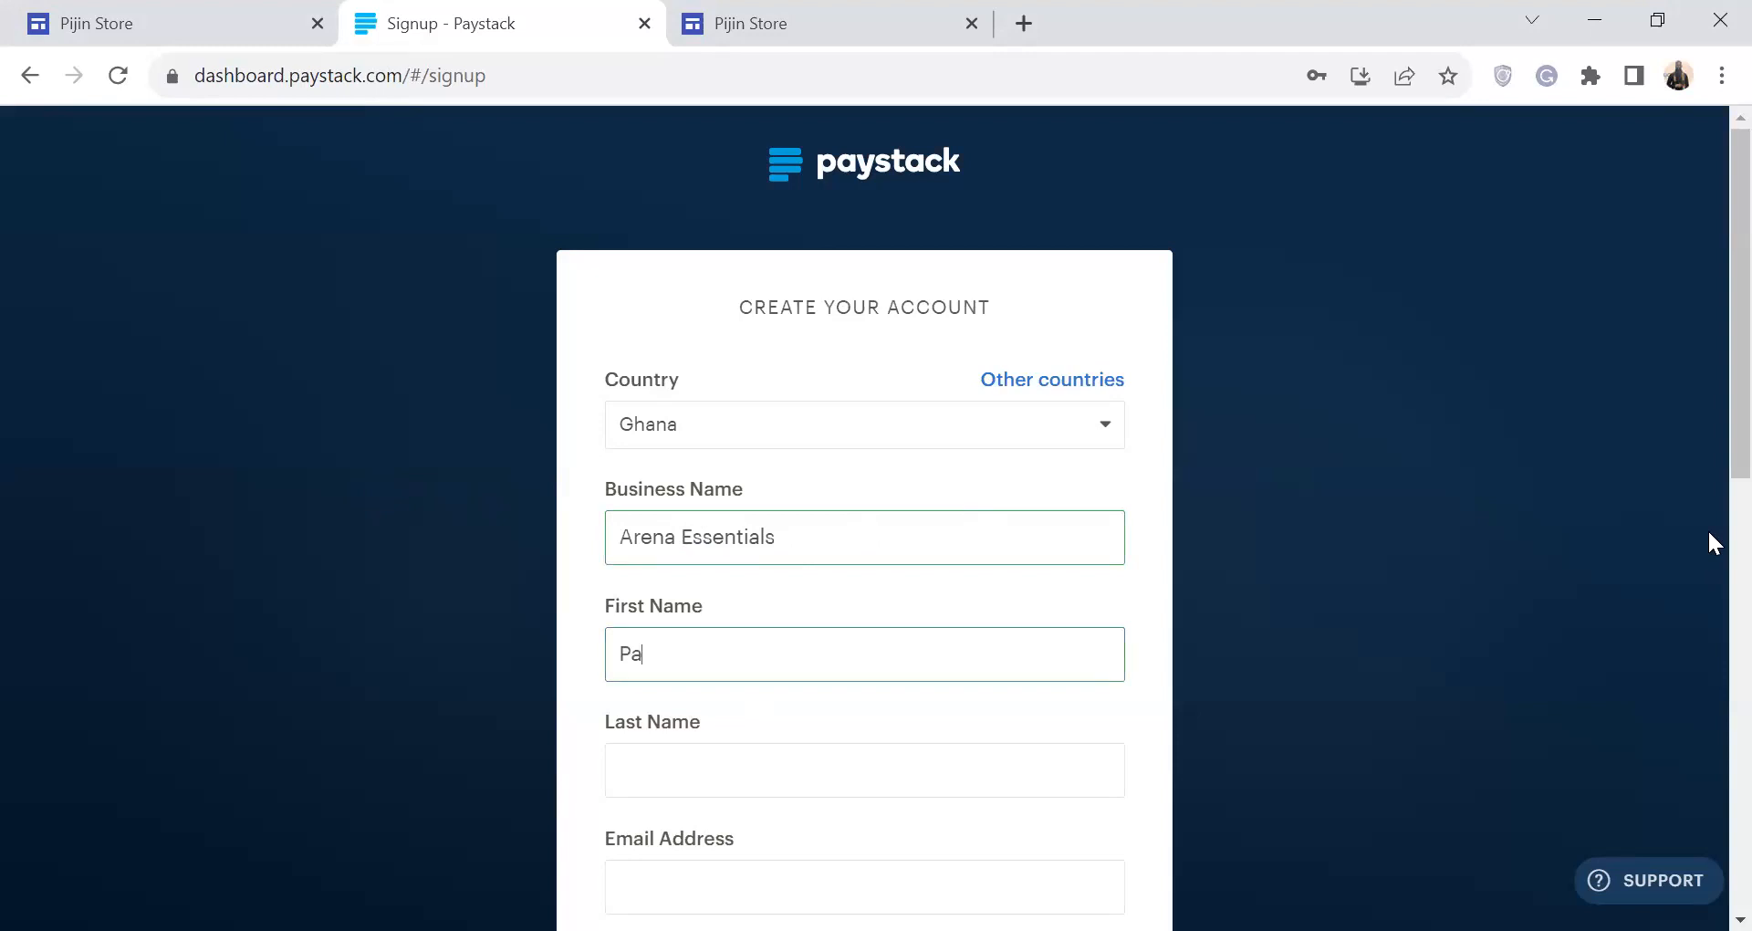
left_click(1068, 774)
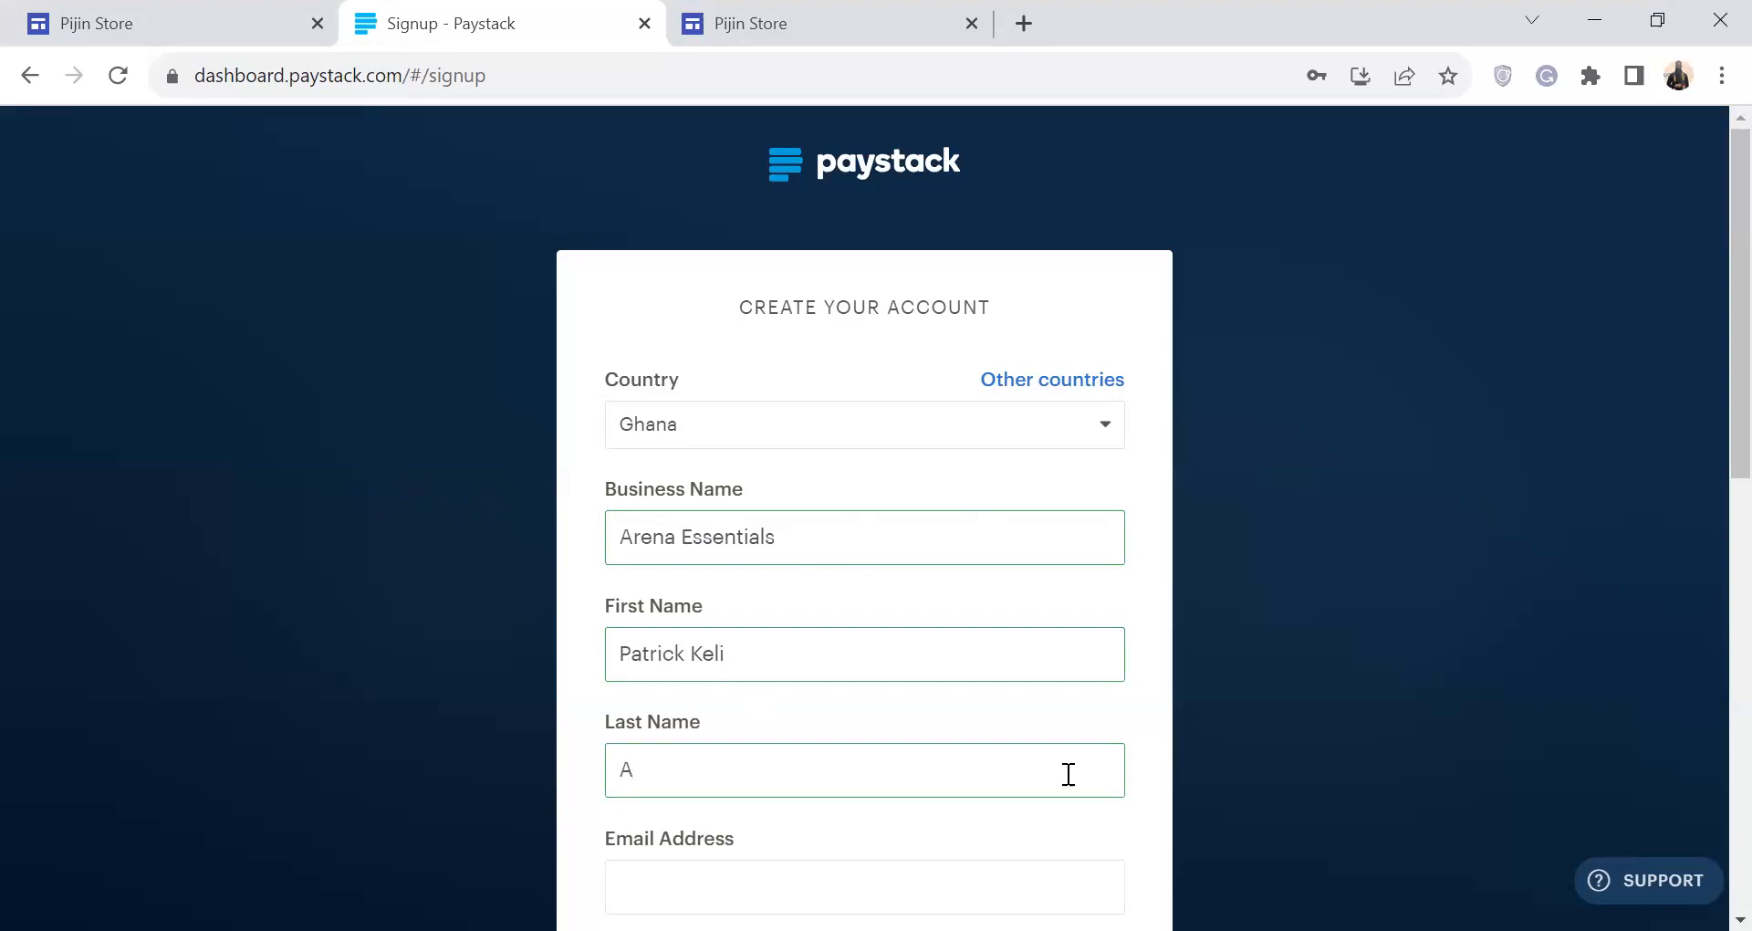
- Fill in the account owner's email address and phone number using the saved autofill suggestions
scroll(1095, 867, "down", 5)
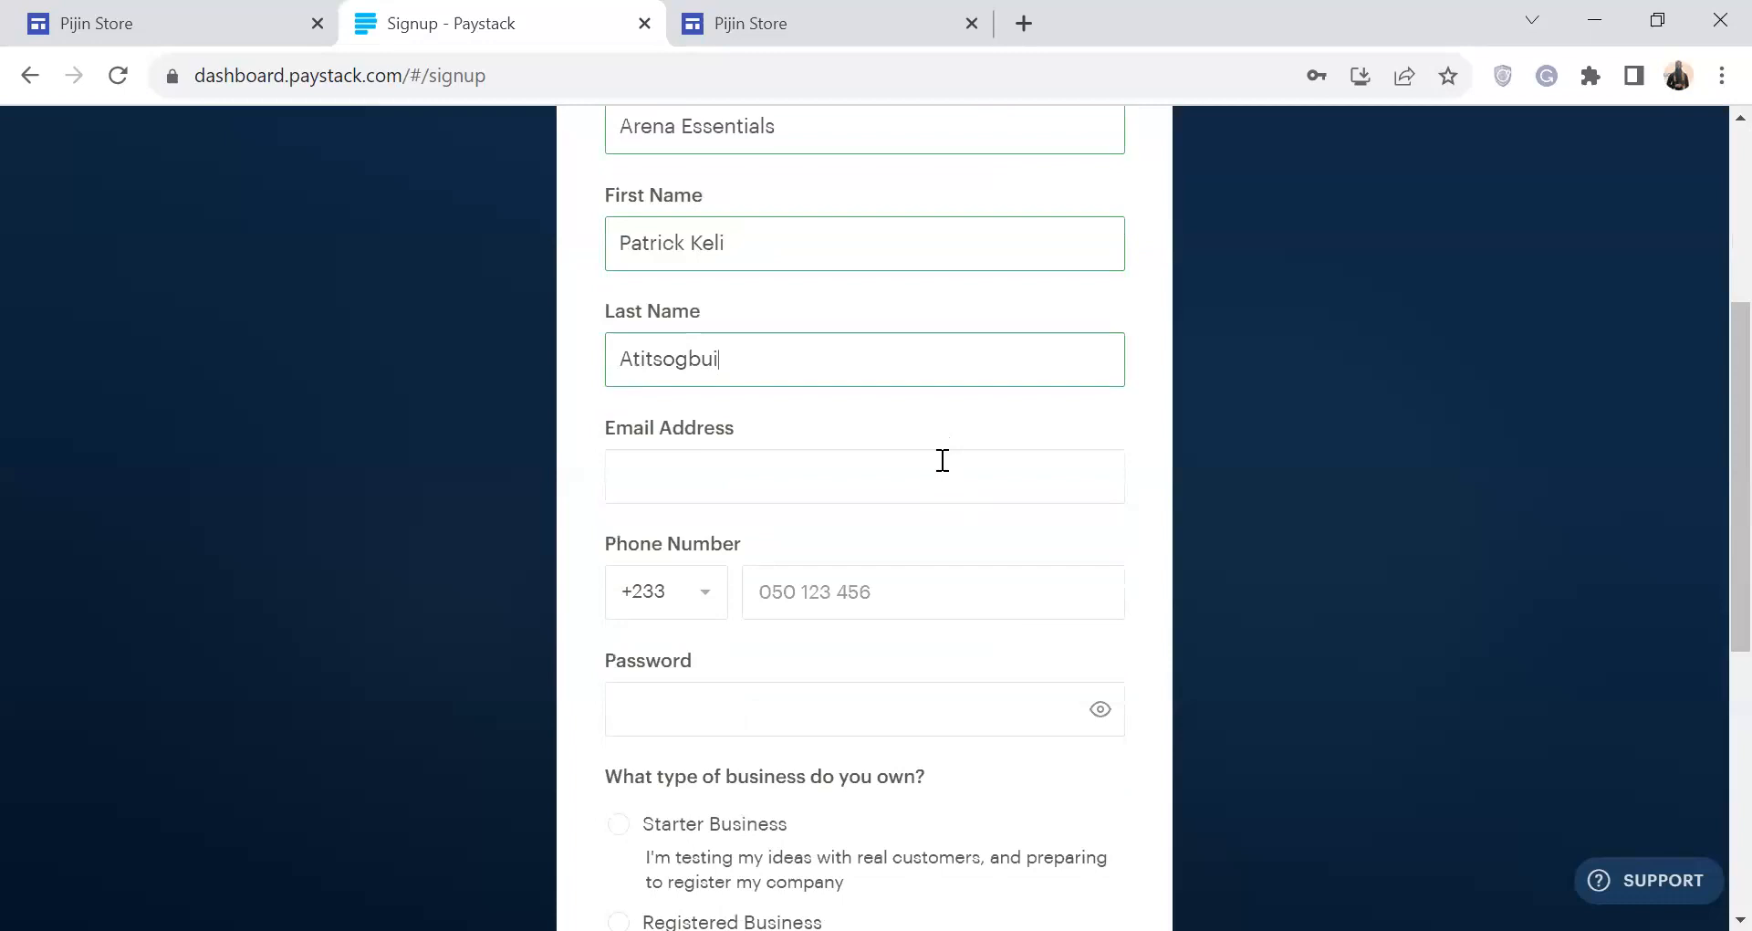
left_click(942, 461)
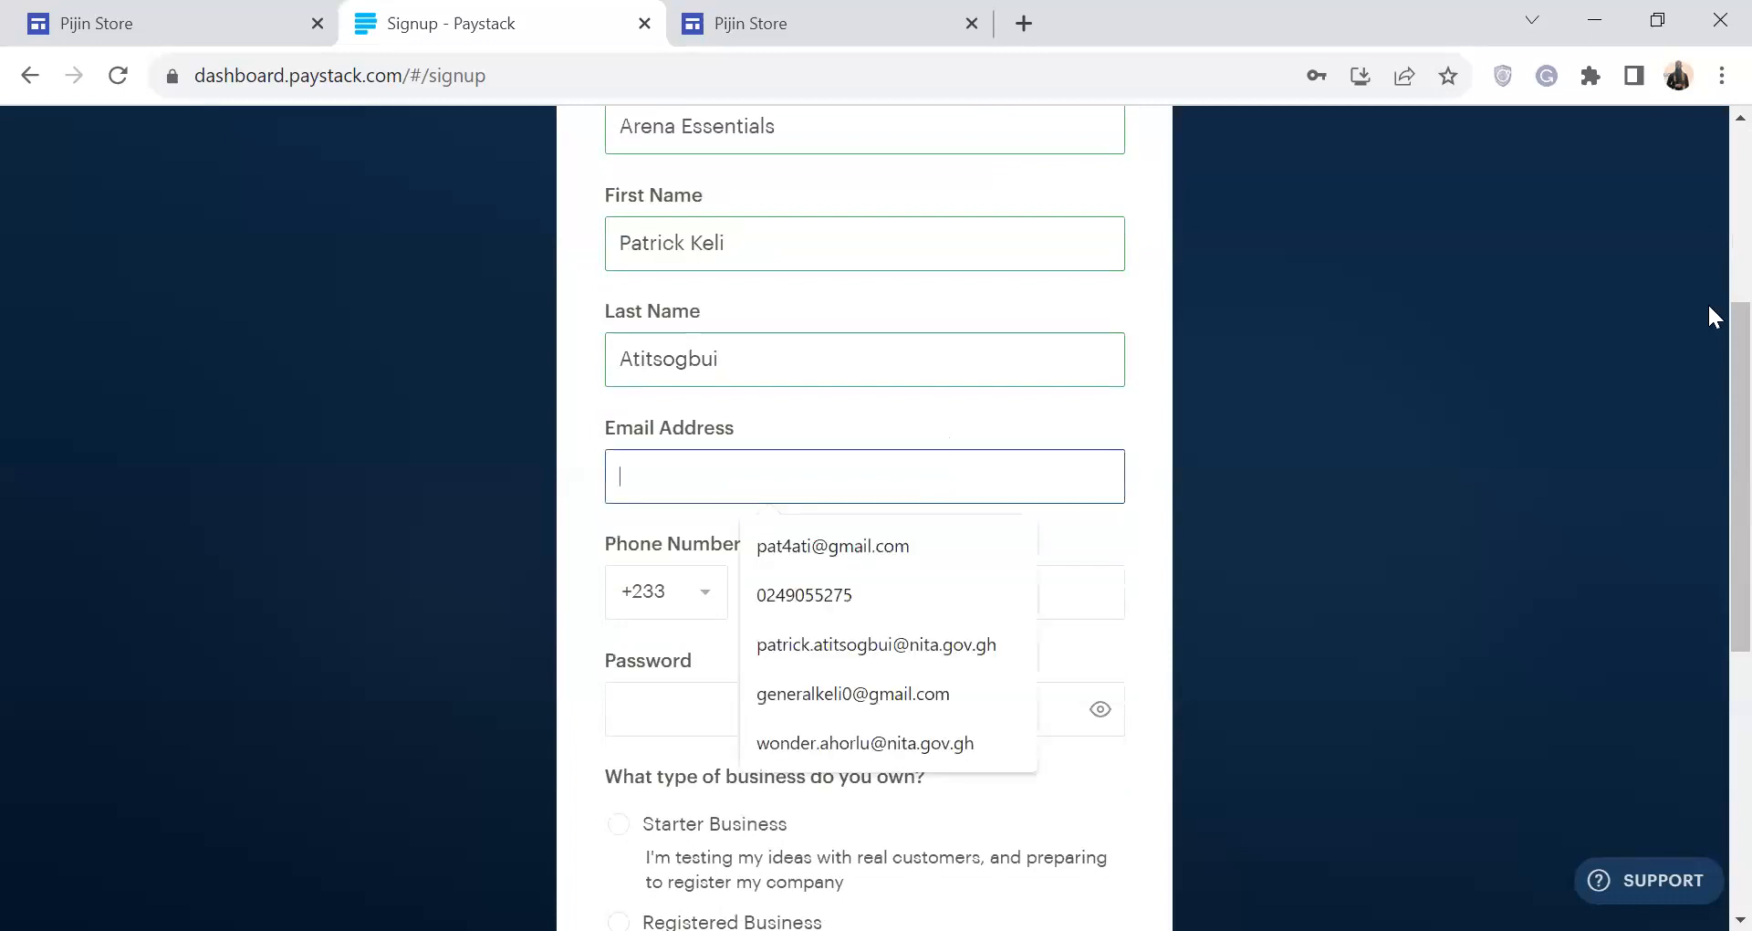
left_click(997, 684)
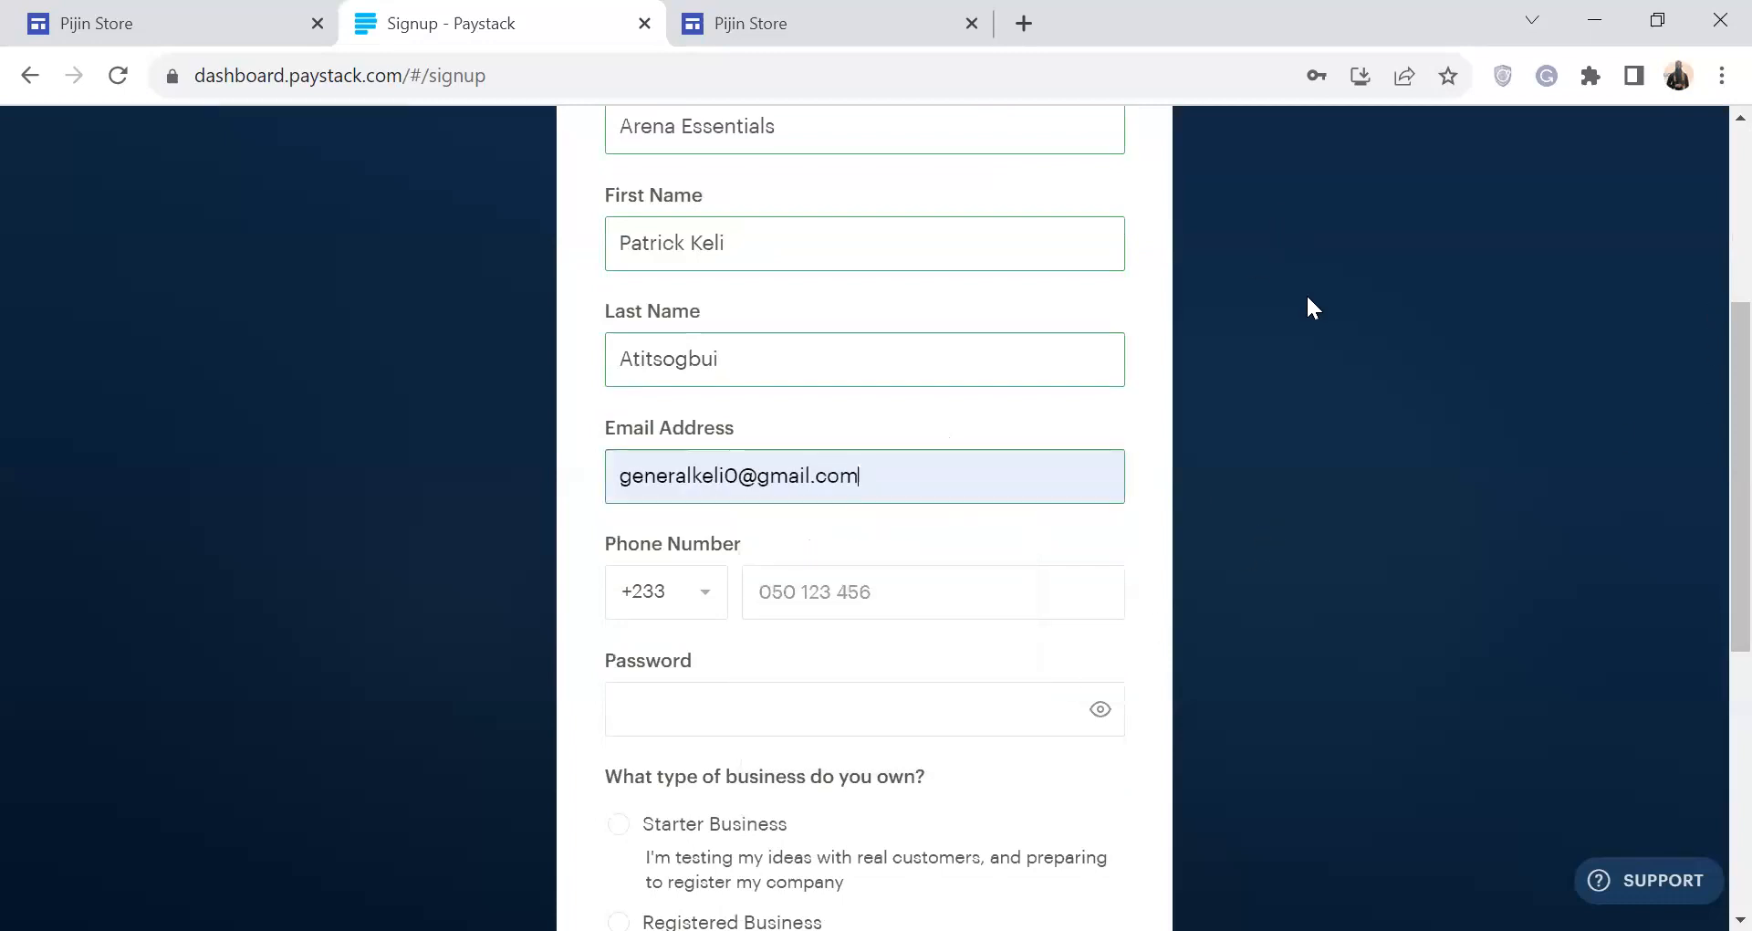
left_click(932, 597)
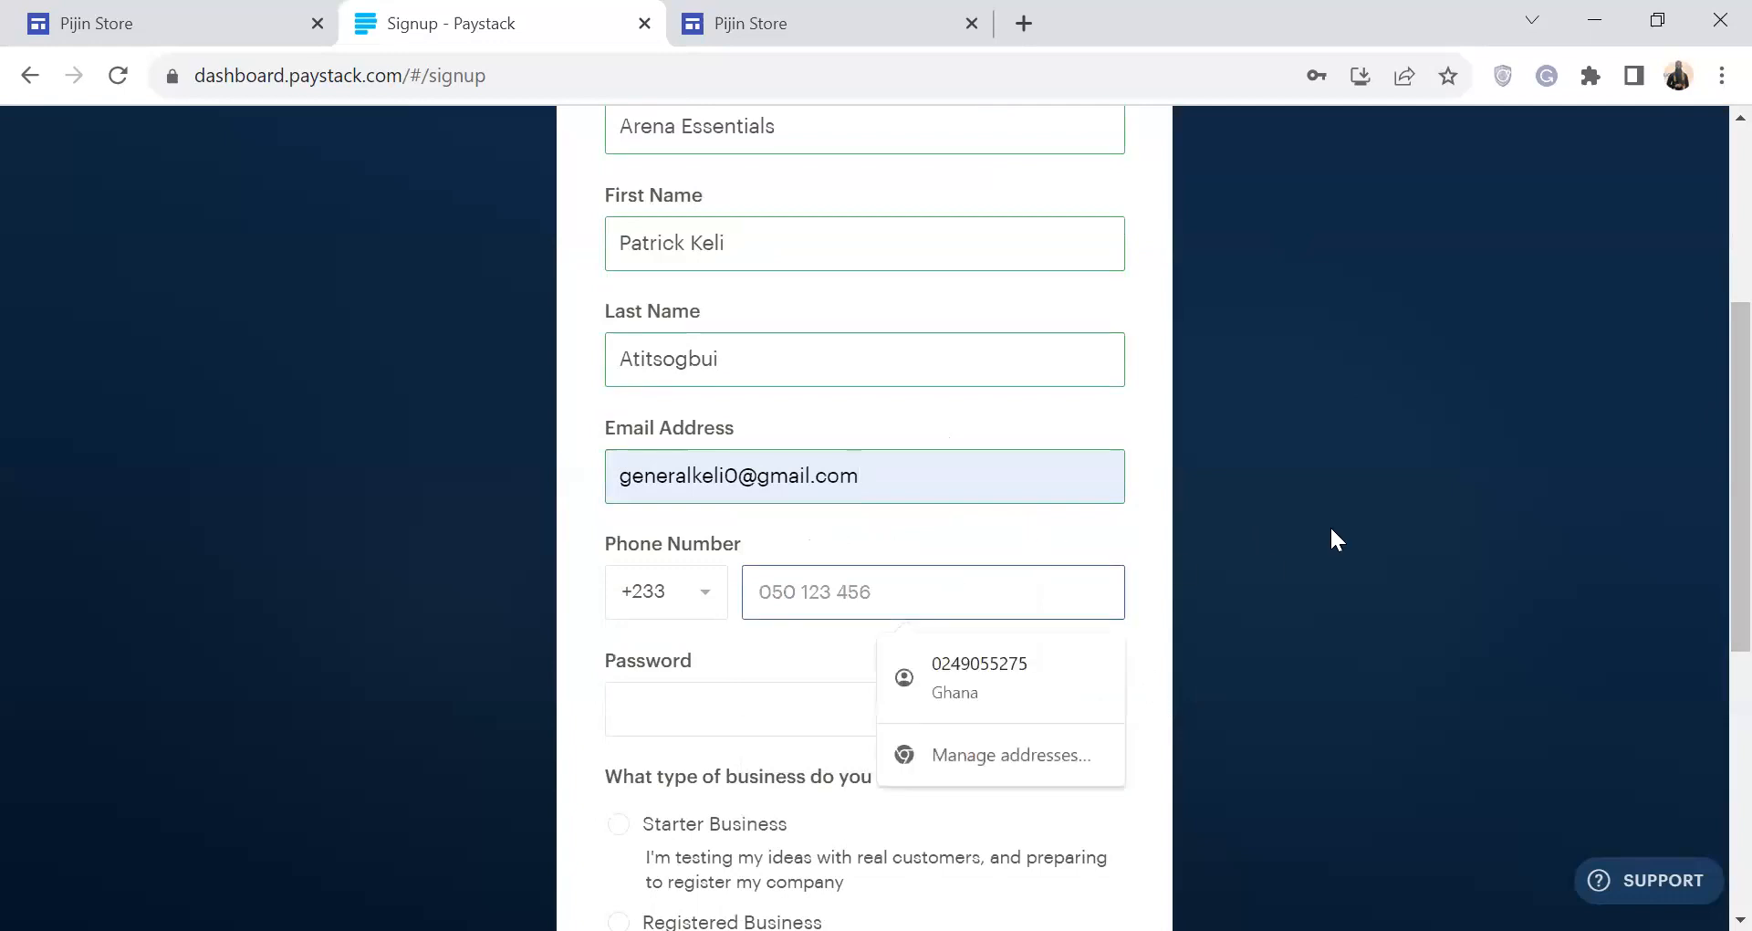
left_click(1046, 669)
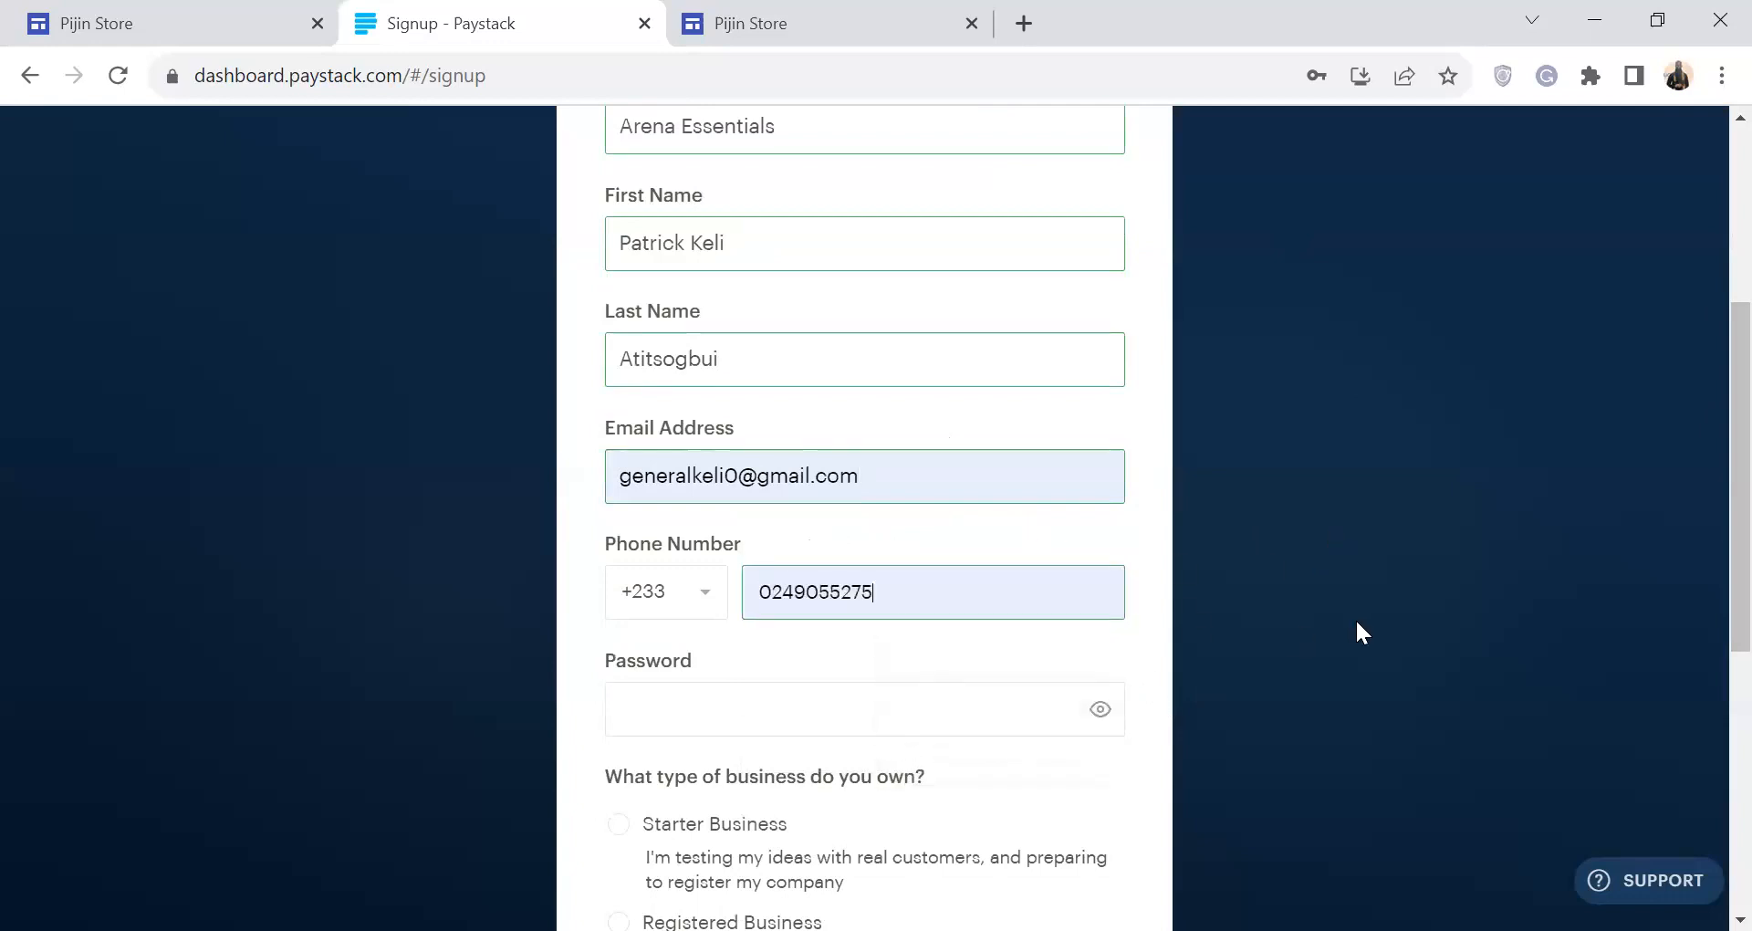
left_click(981, 694)
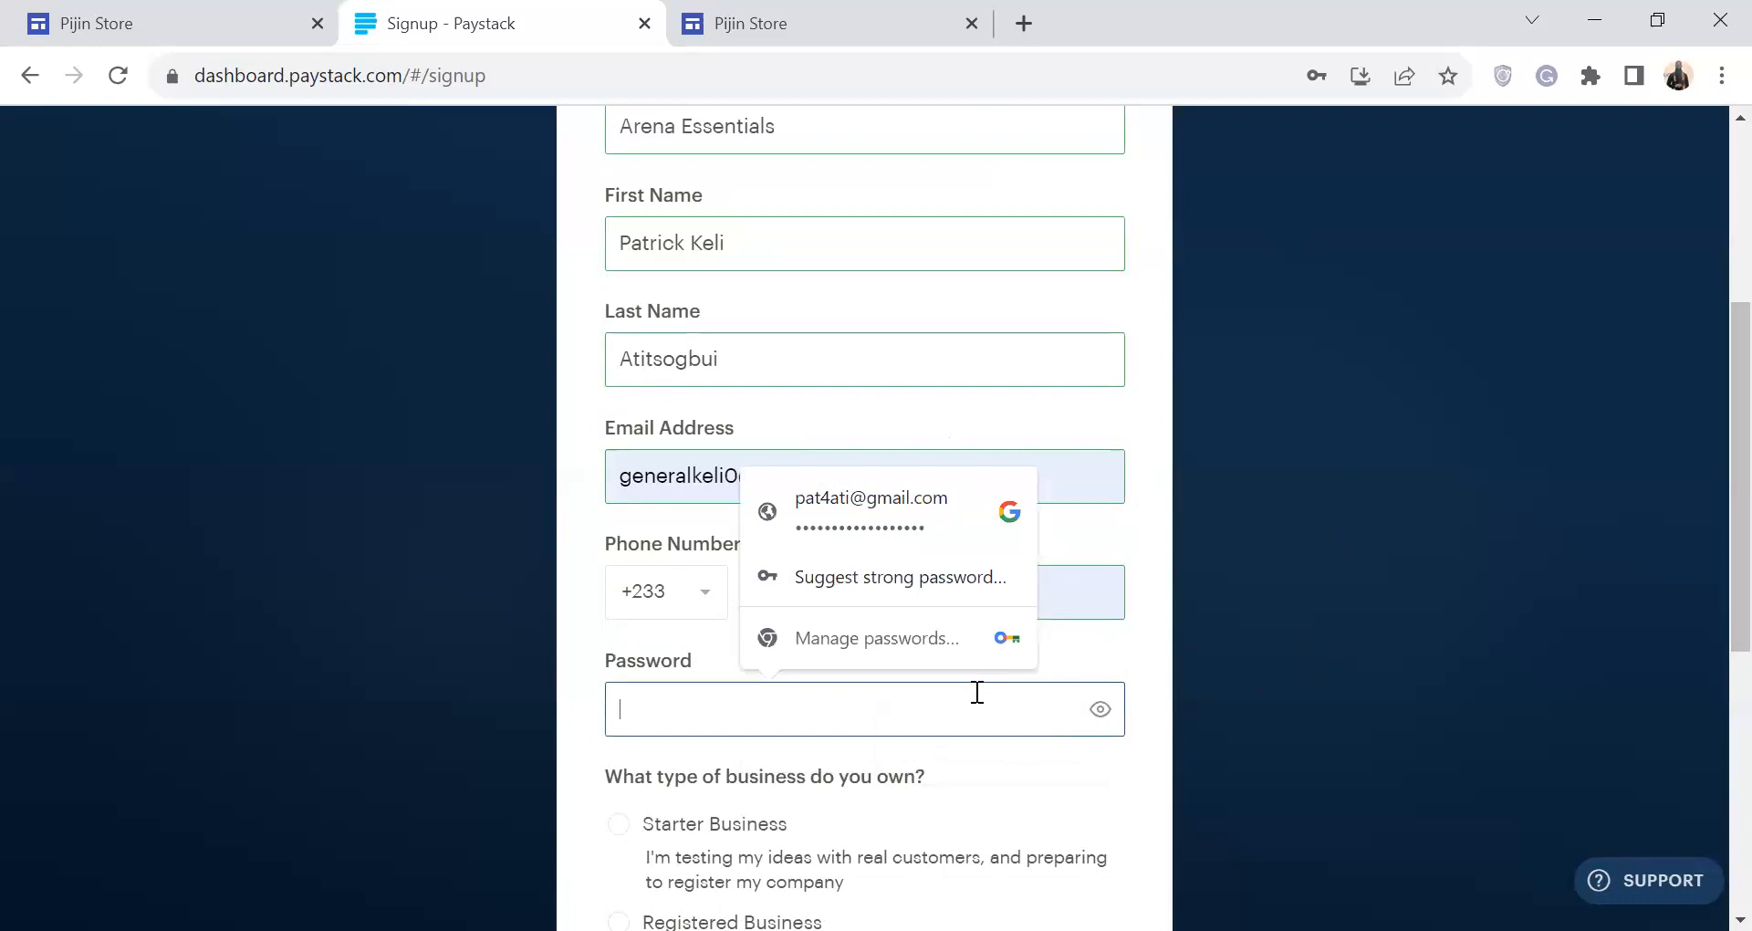
type("Pati")
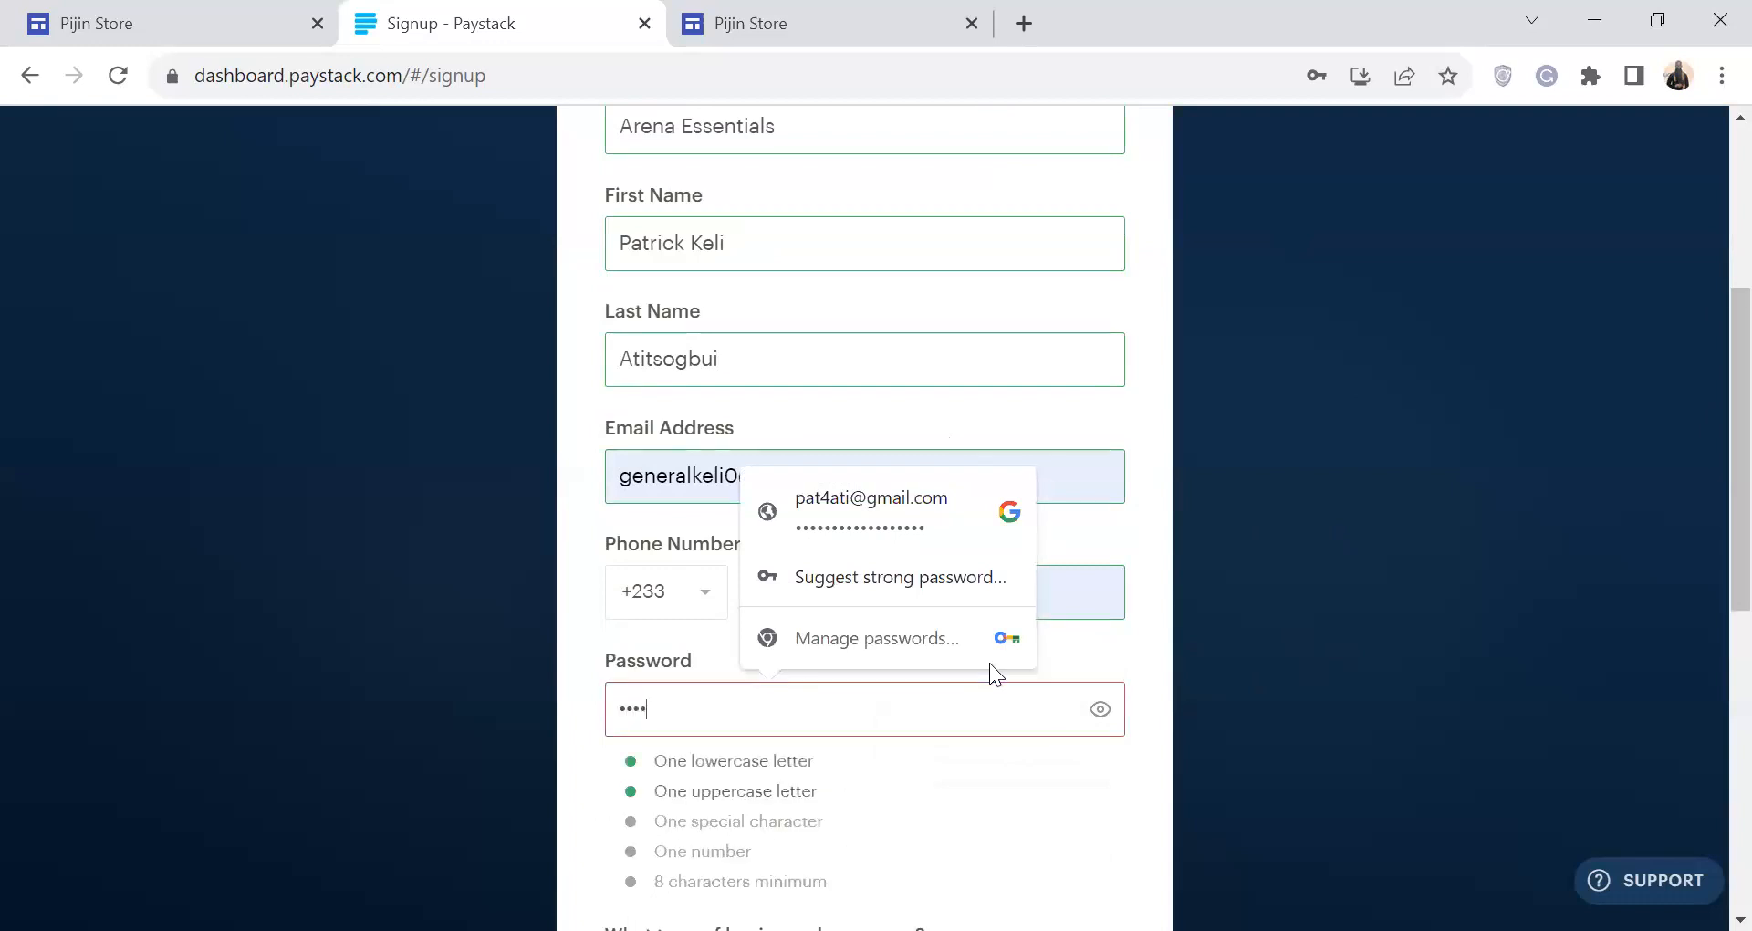
type("••••••")
key("BackSpace")
key("BackSpace")
key("BackSpace")
key("BackSpace")
key("BackSpace")
key("BackSpace")
key("BackSpace")
key("BackSpace")
key("BackSpace")
key("BackSpace")
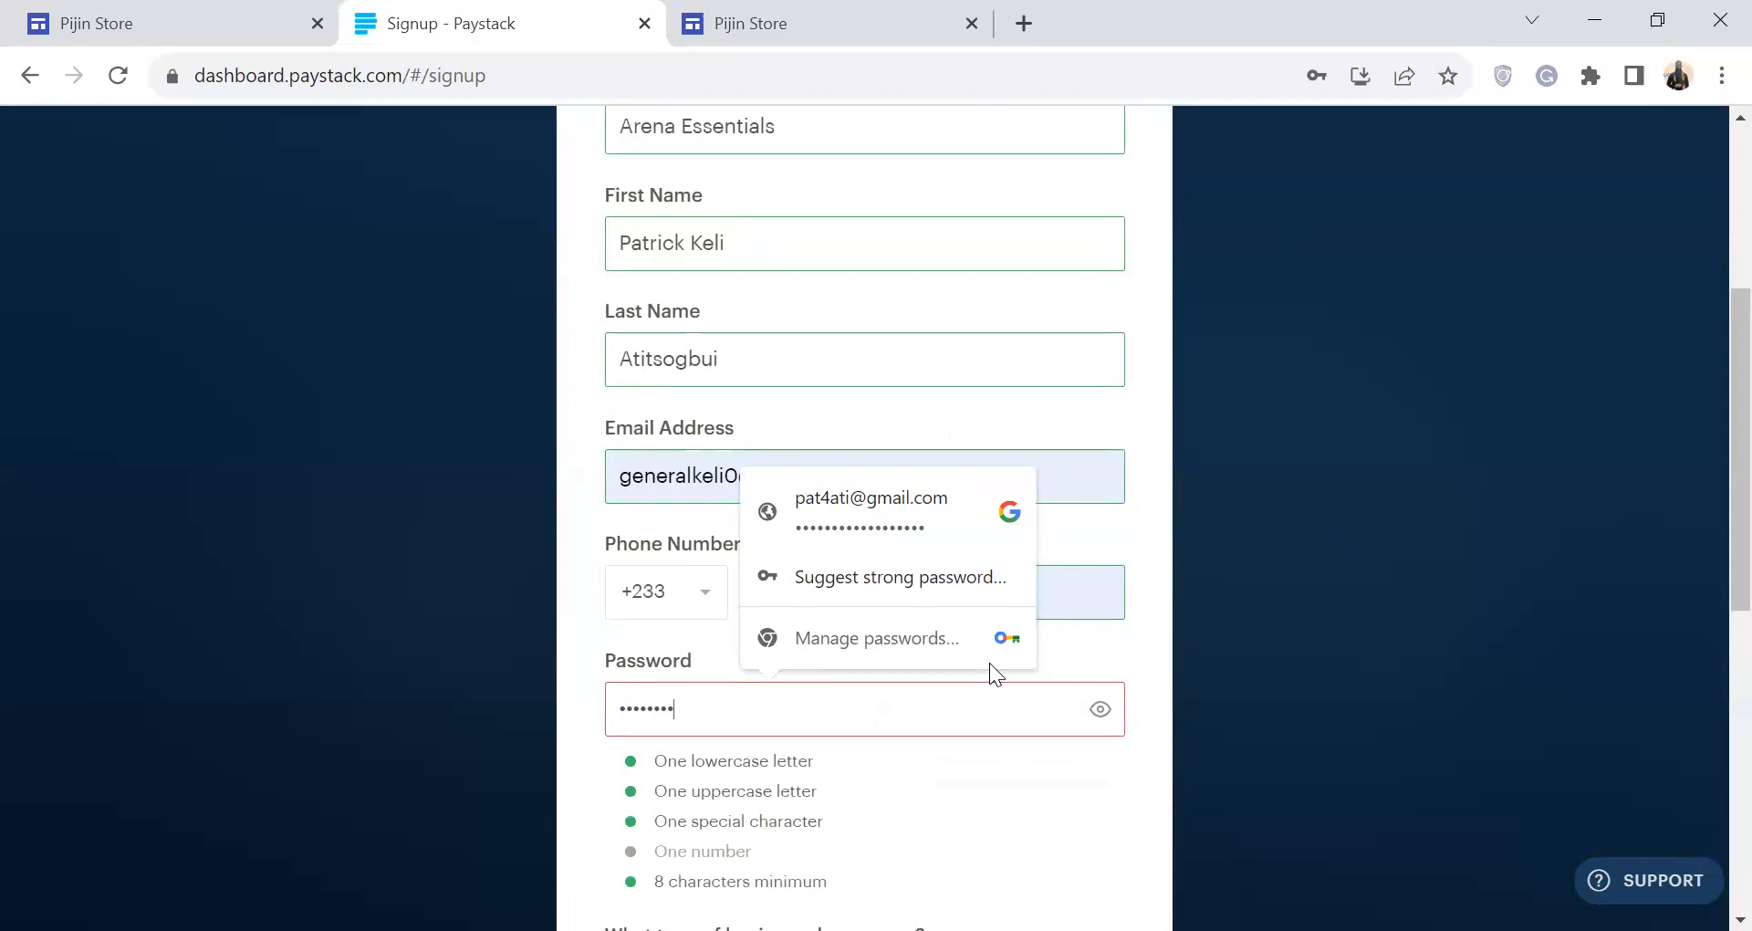
- Make the password characters visible and enter a new account password in the sign-up form
left_click(1099, 709)
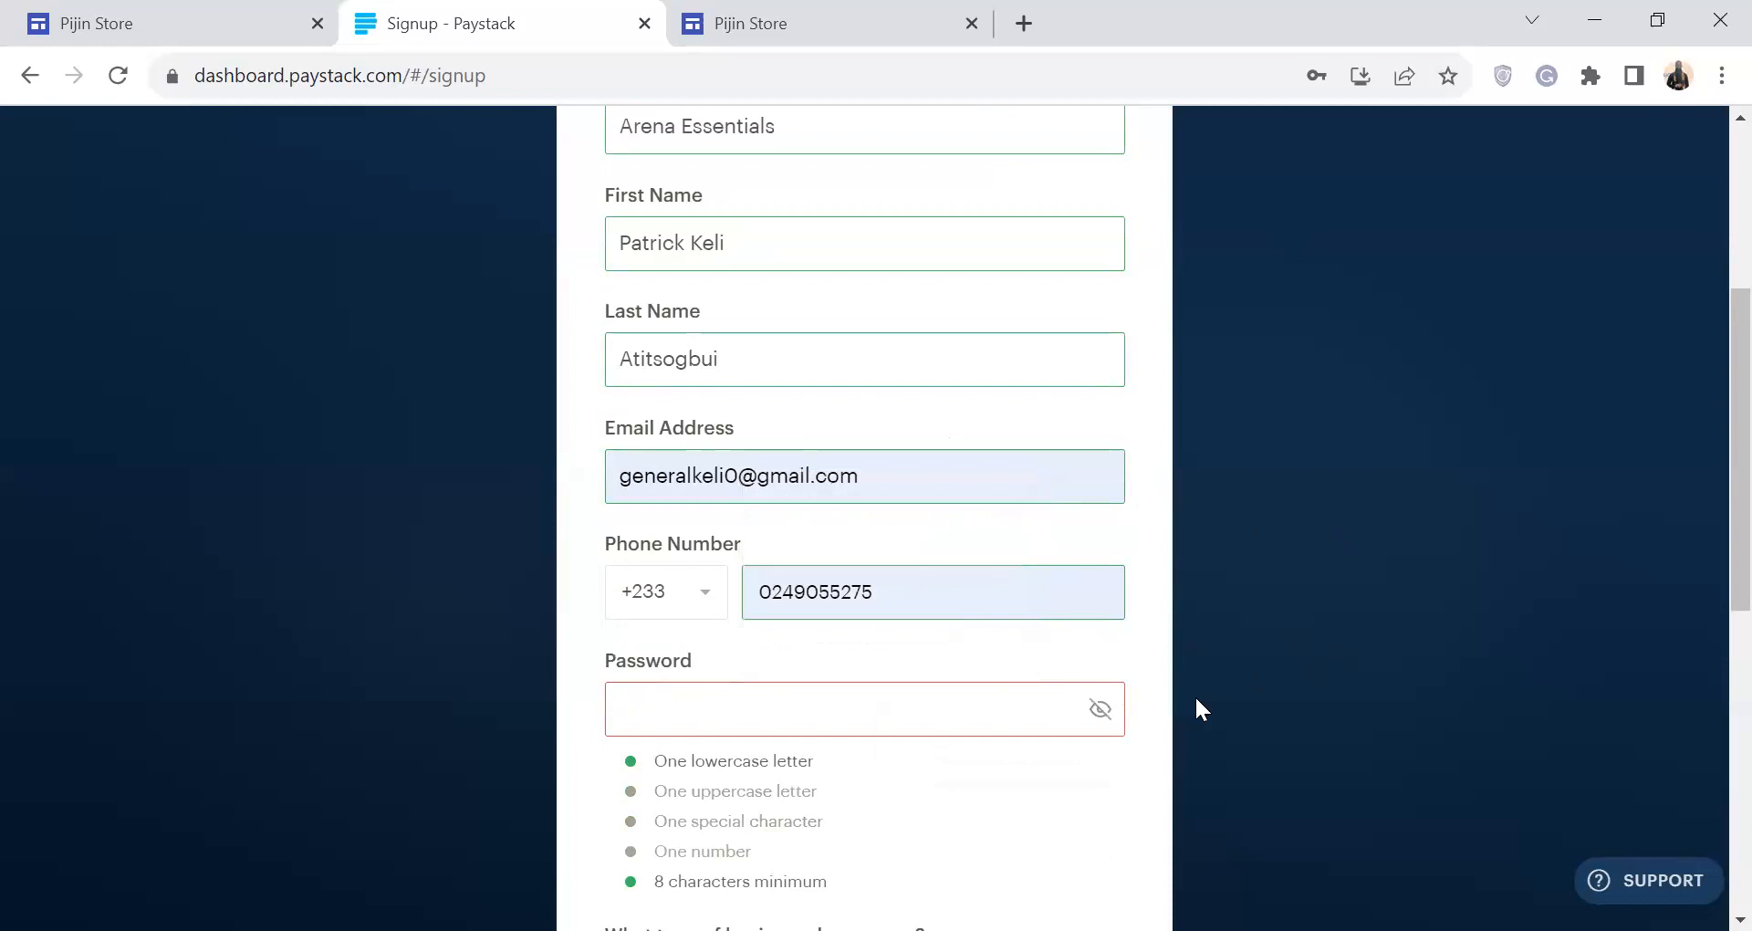
left_click(975, 691)
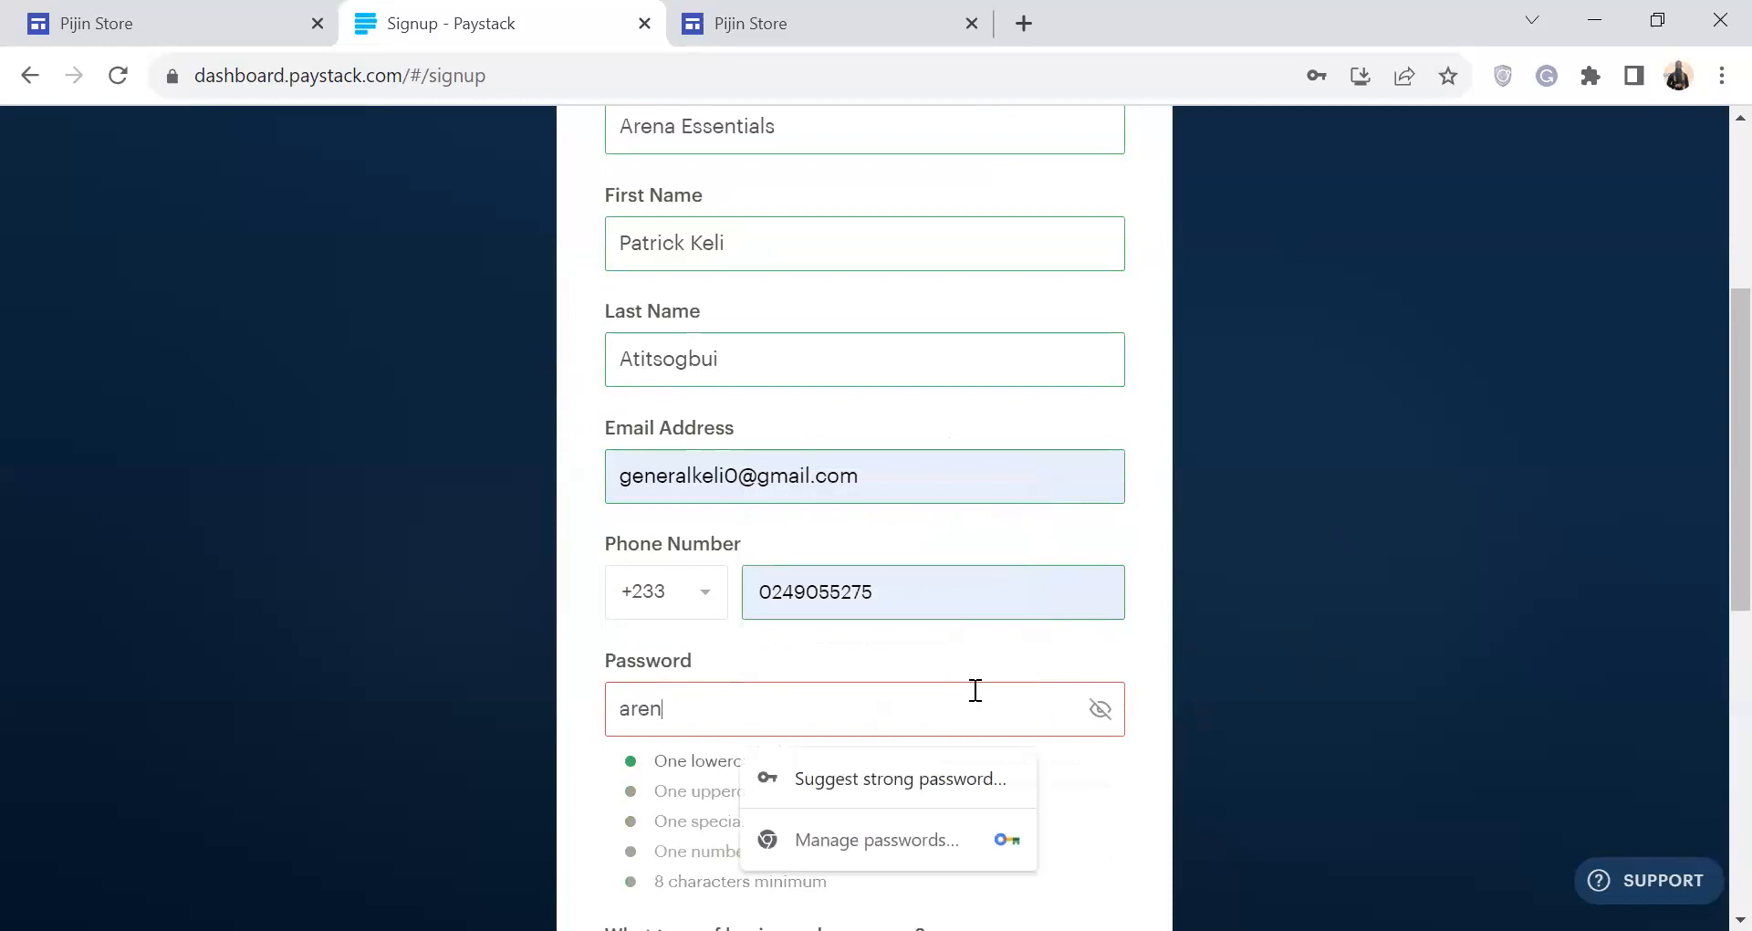
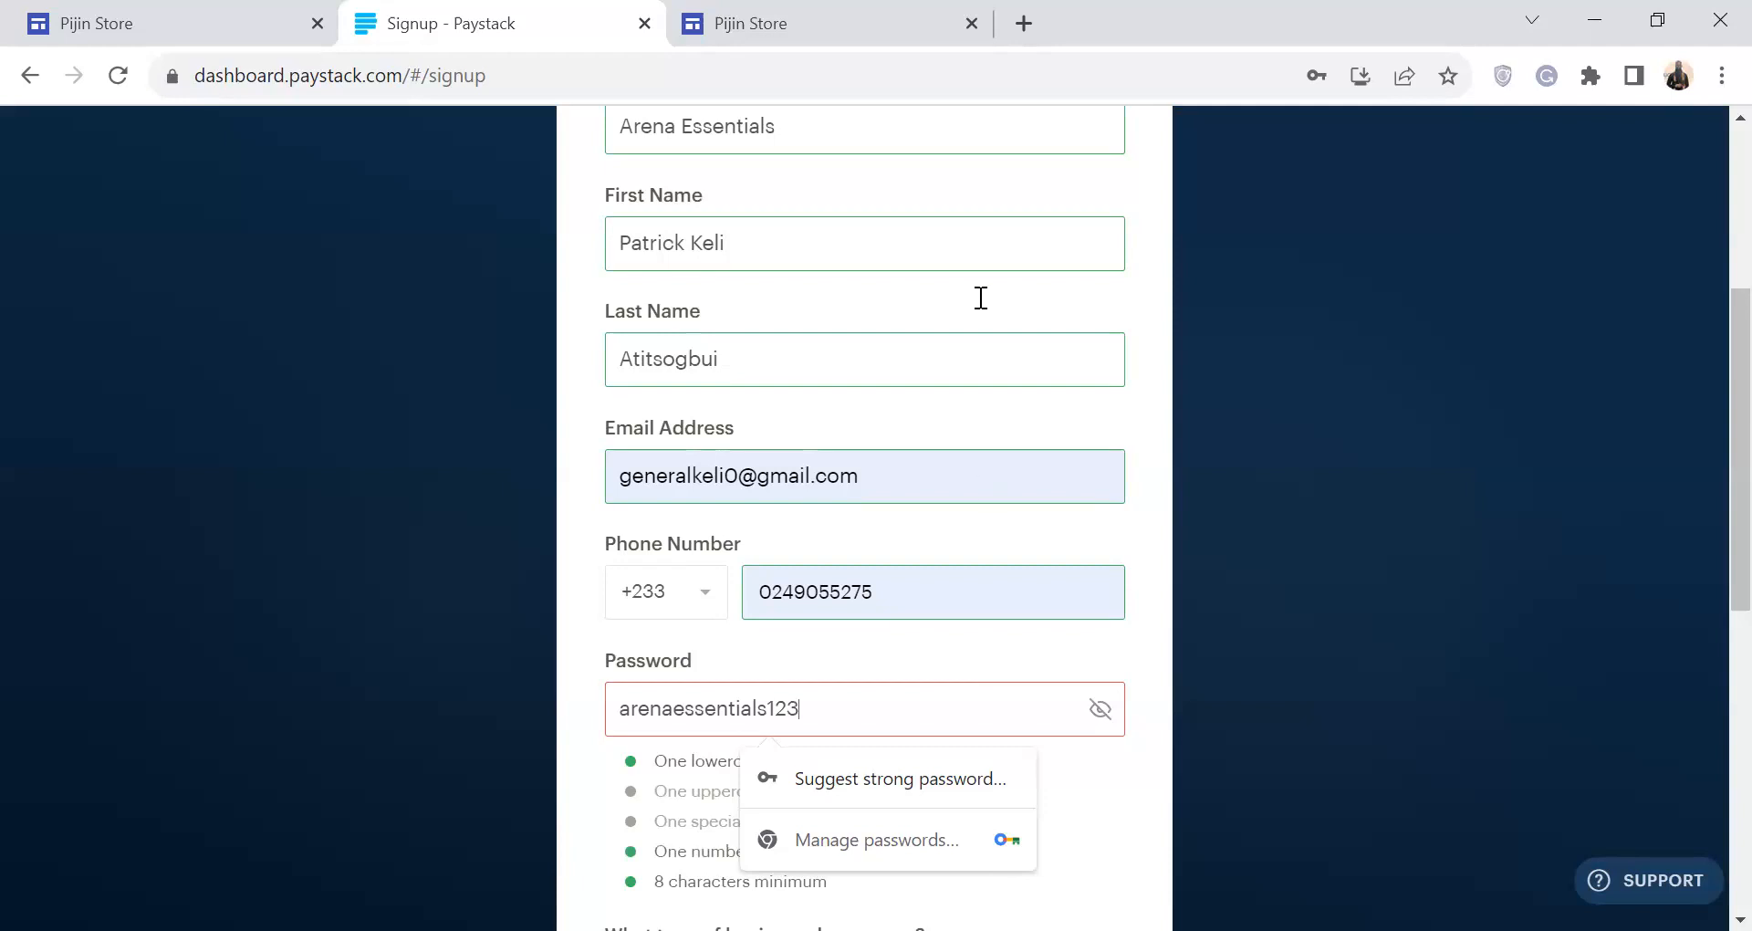
- Choose Starter Business as the business type and answer "No, I'm not" to the software developer question
scroll(1372, 719, "down", 4)
scroll(1317, 699, "down", 1)
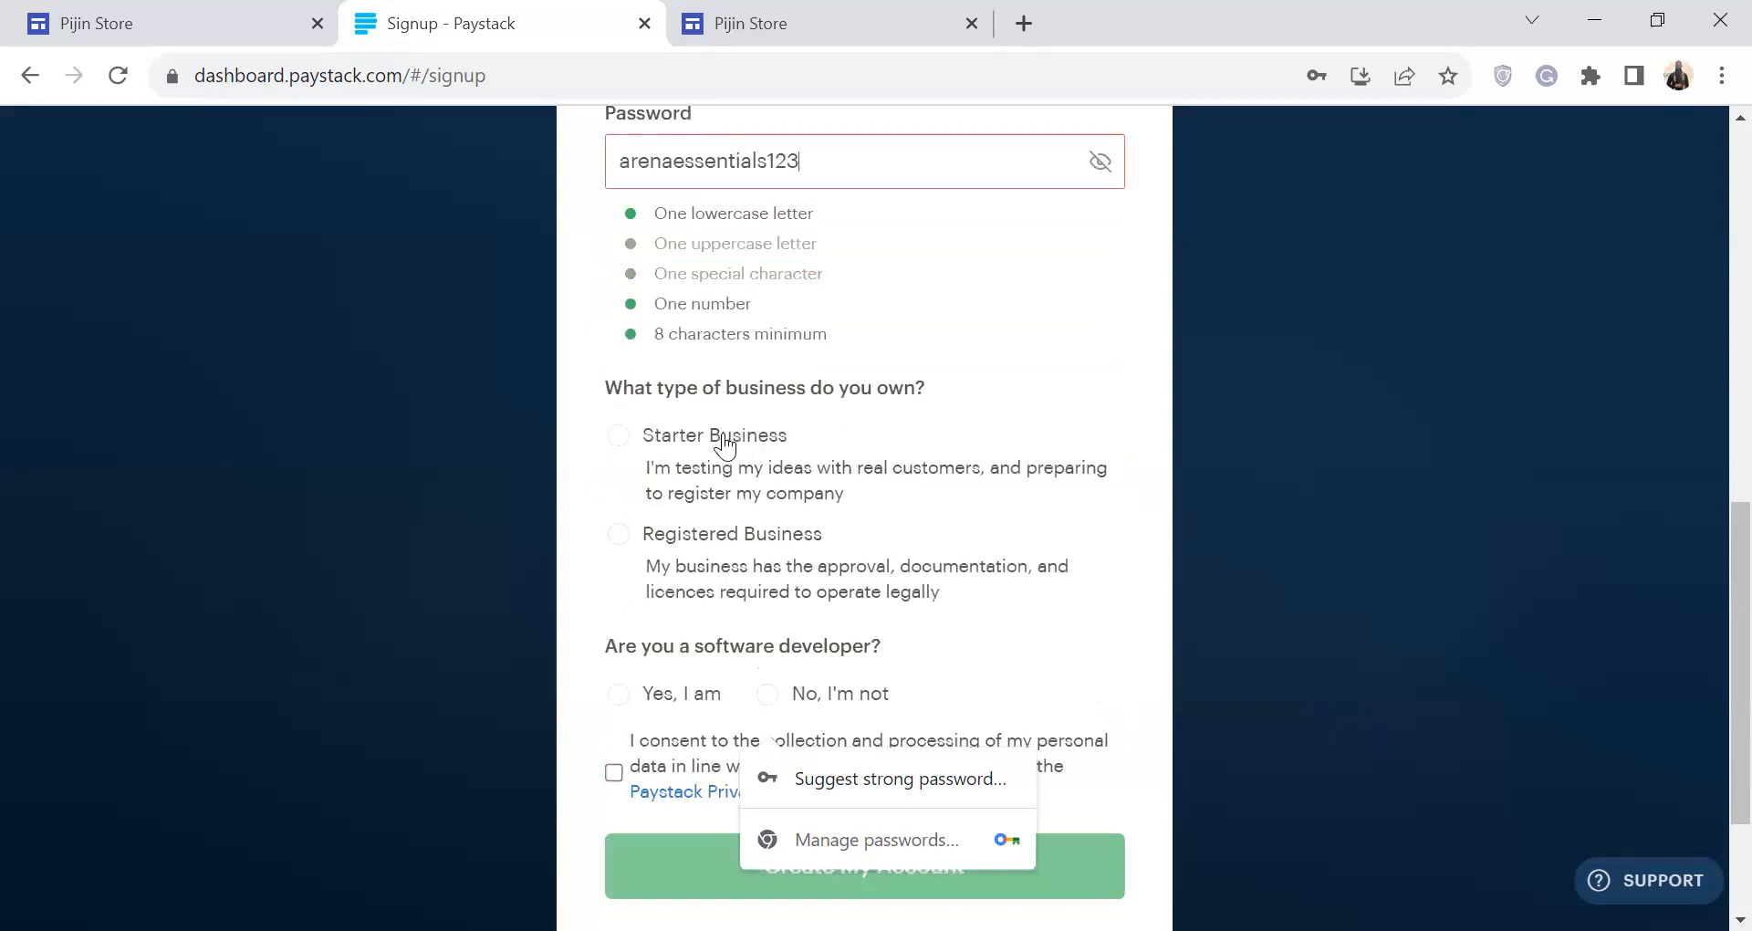
left_click(615, 440)
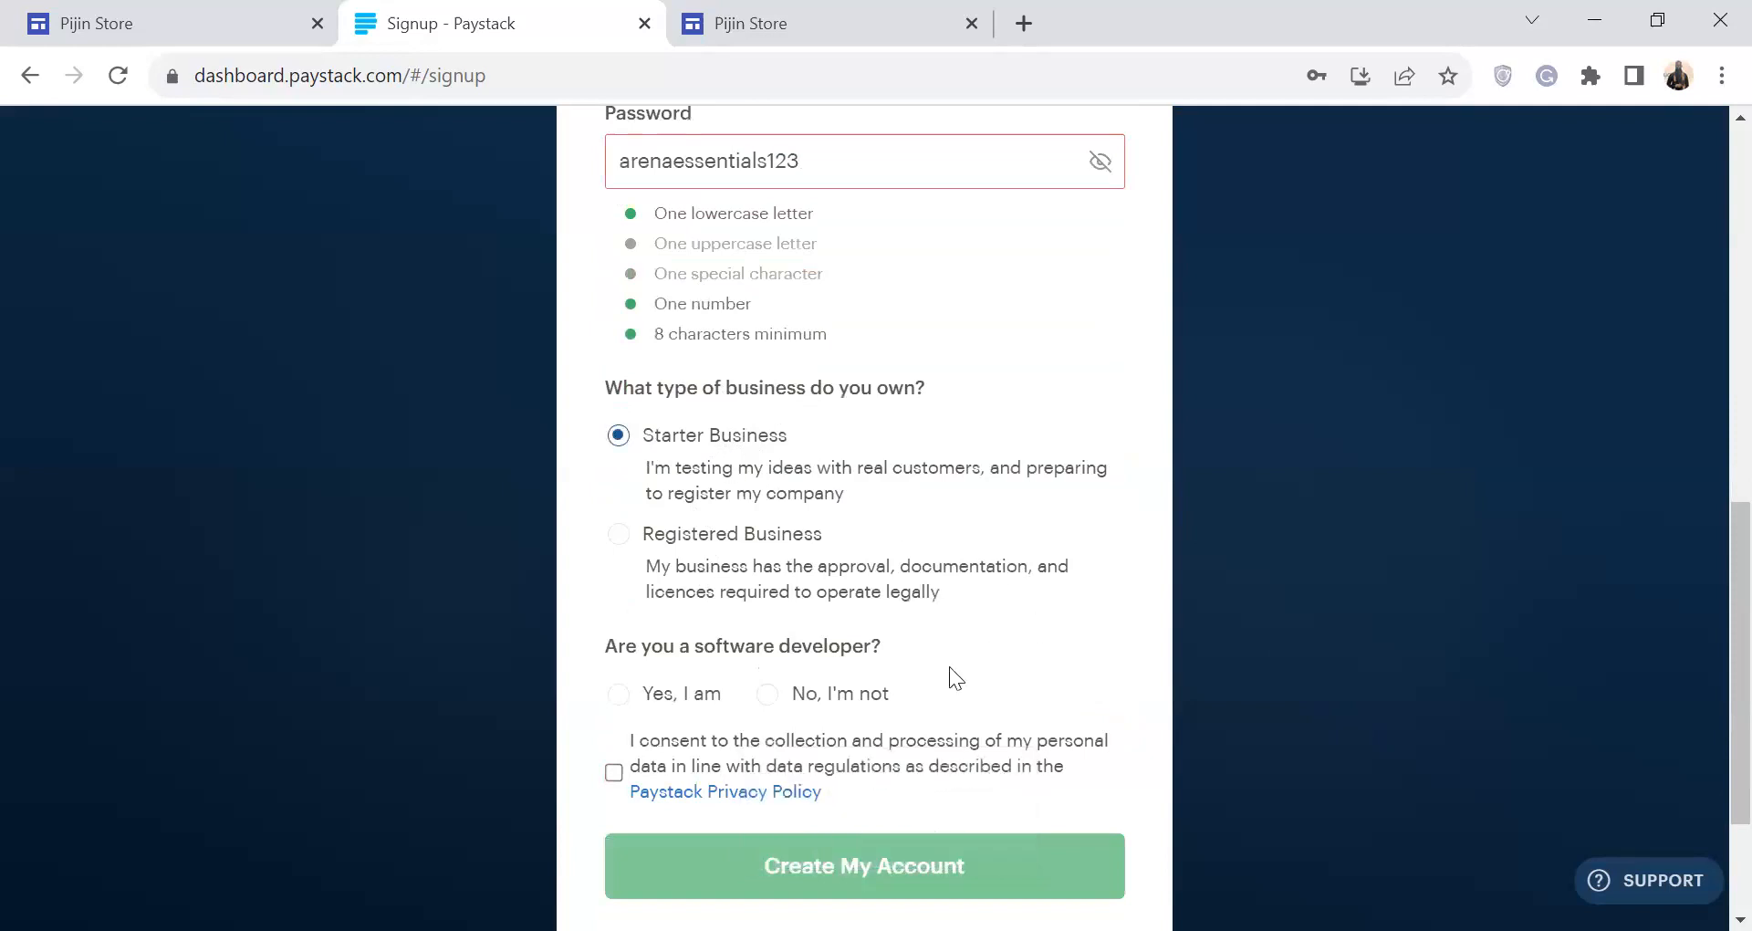
left_click(767, 694)
- Amend the account password so it includes an uppercase letter and a special character
scroll(950, 854, "down", 3)
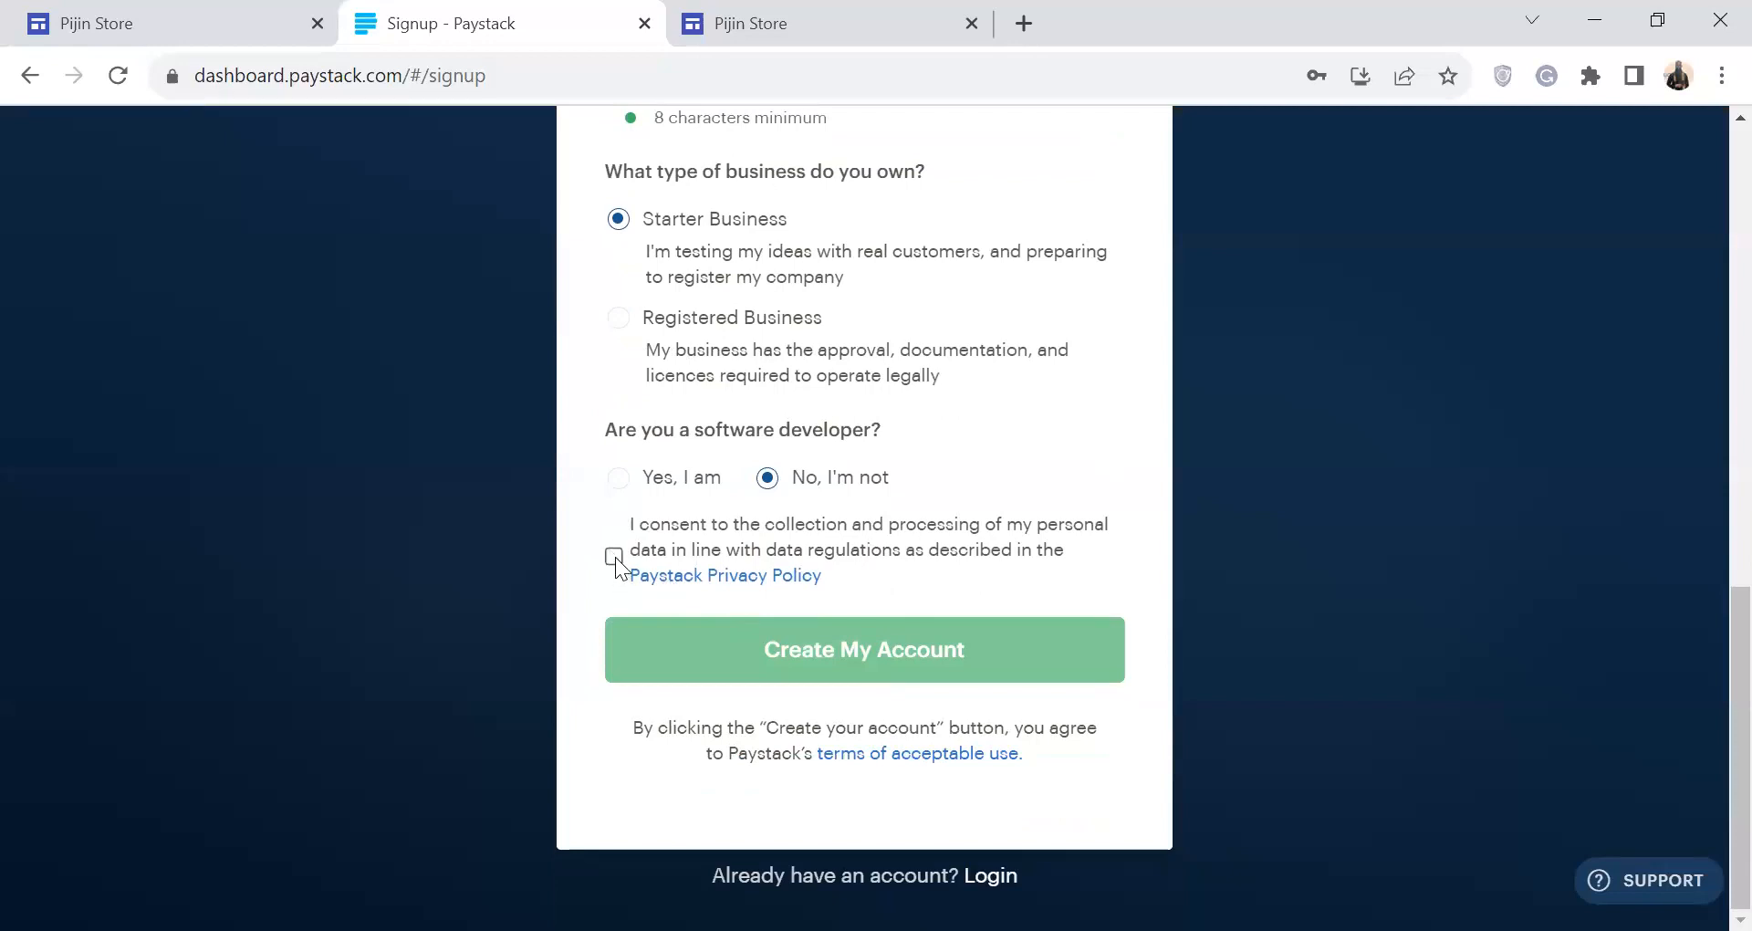
scroll(938, 586, "up", 5)
left_click(825, 365)
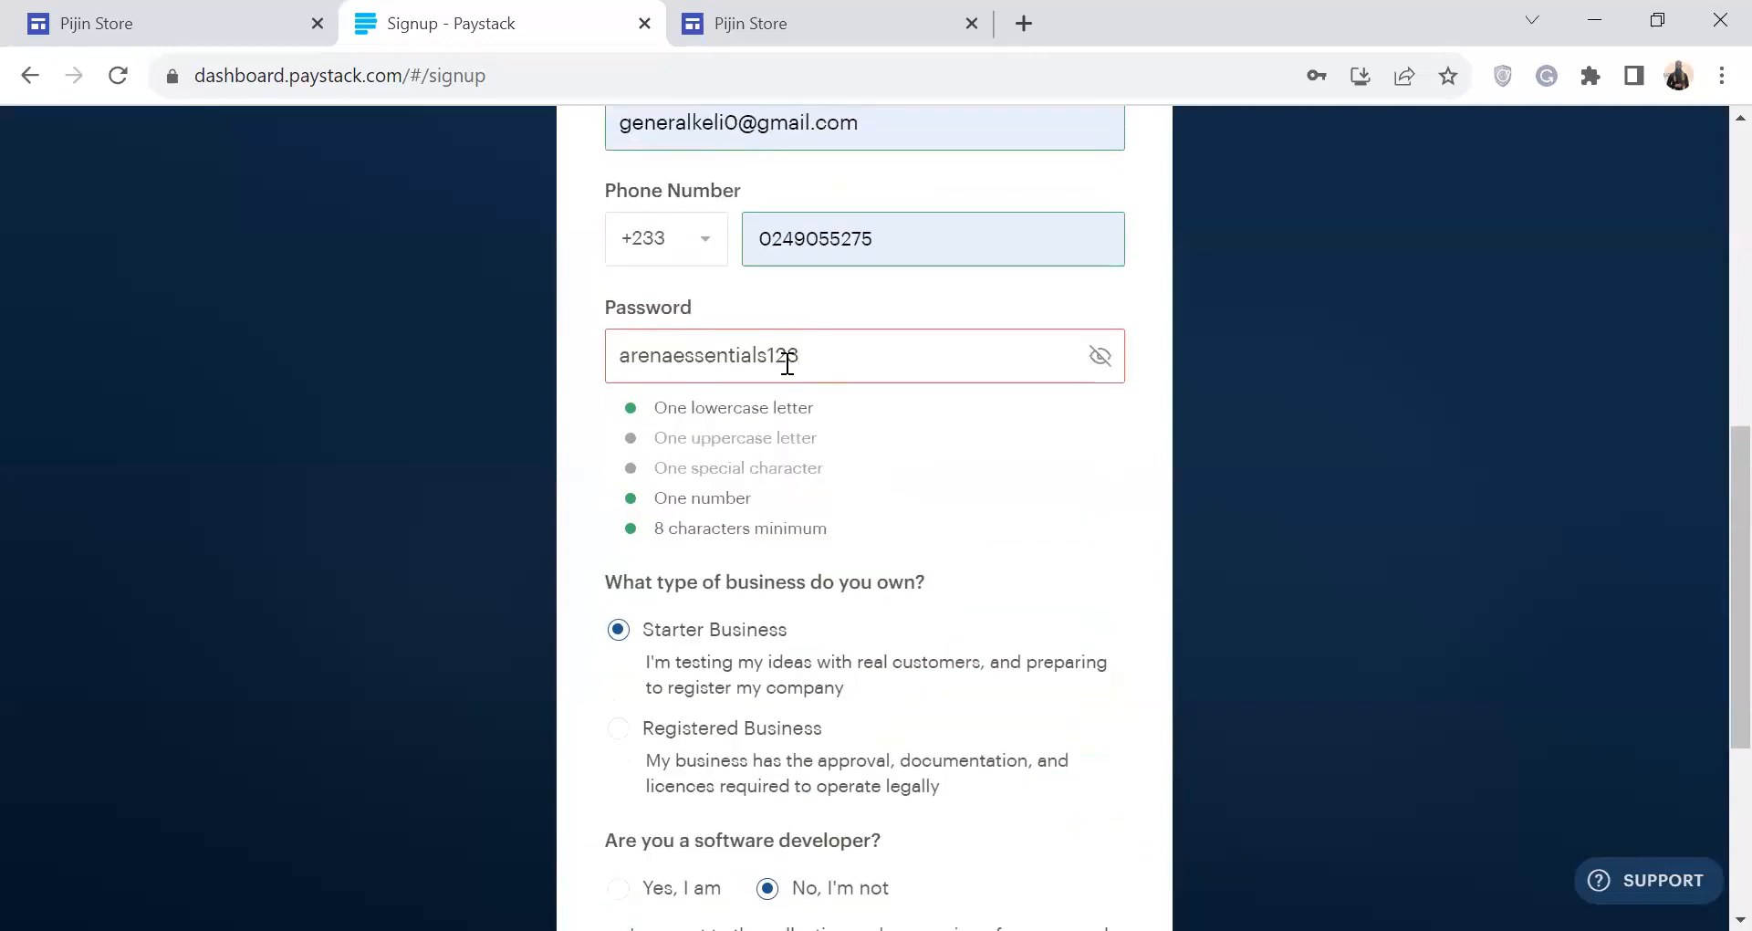
left_click(627, 358)
key("BackSpace")
type("A")
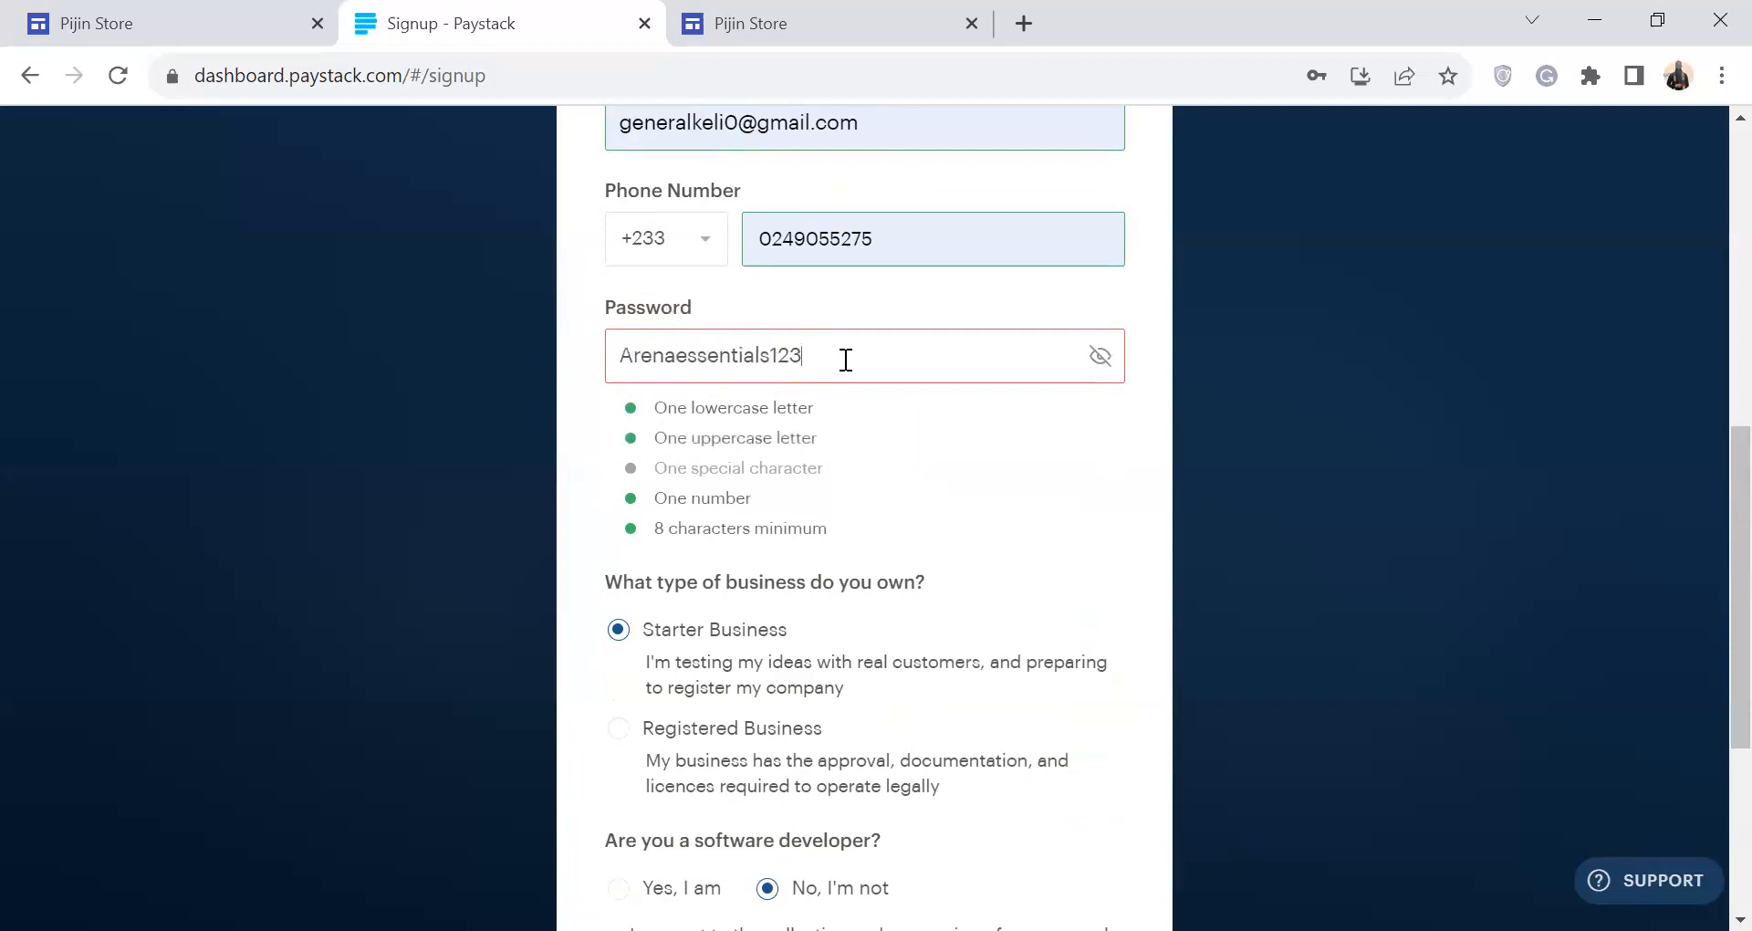
type("!")
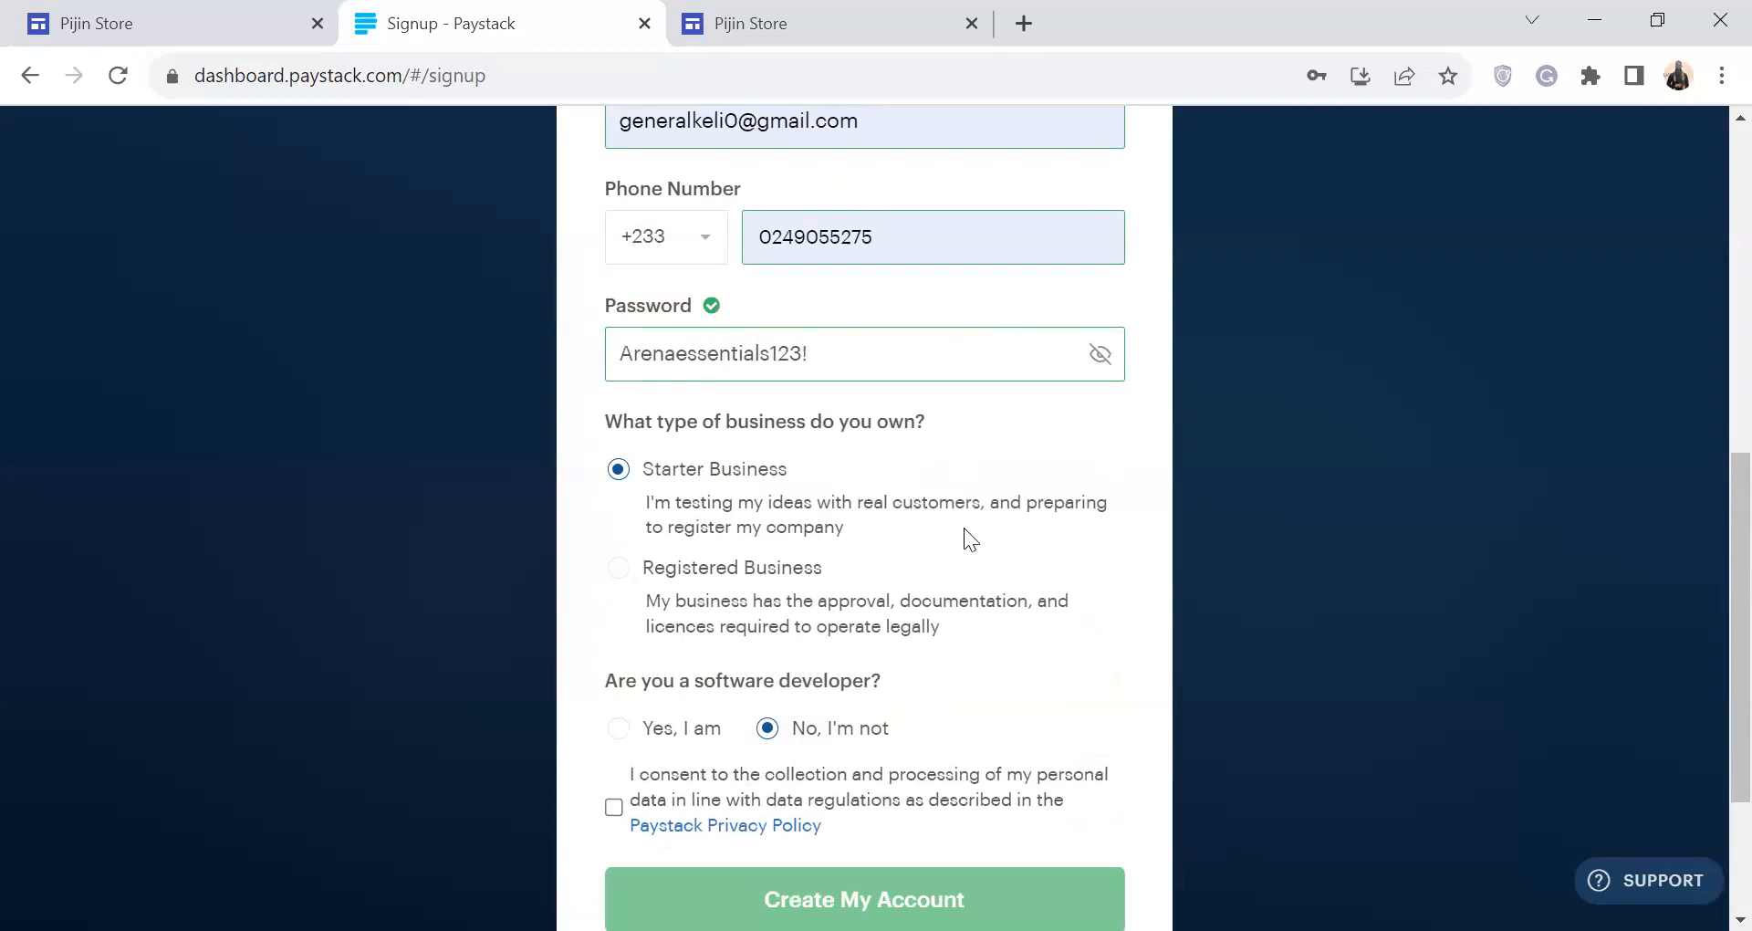
- Consent to the personal data processing and create the account, dismissing the browser's offer to save the password
scroll(963, 527, "down", 1)
left_click(614, 672)
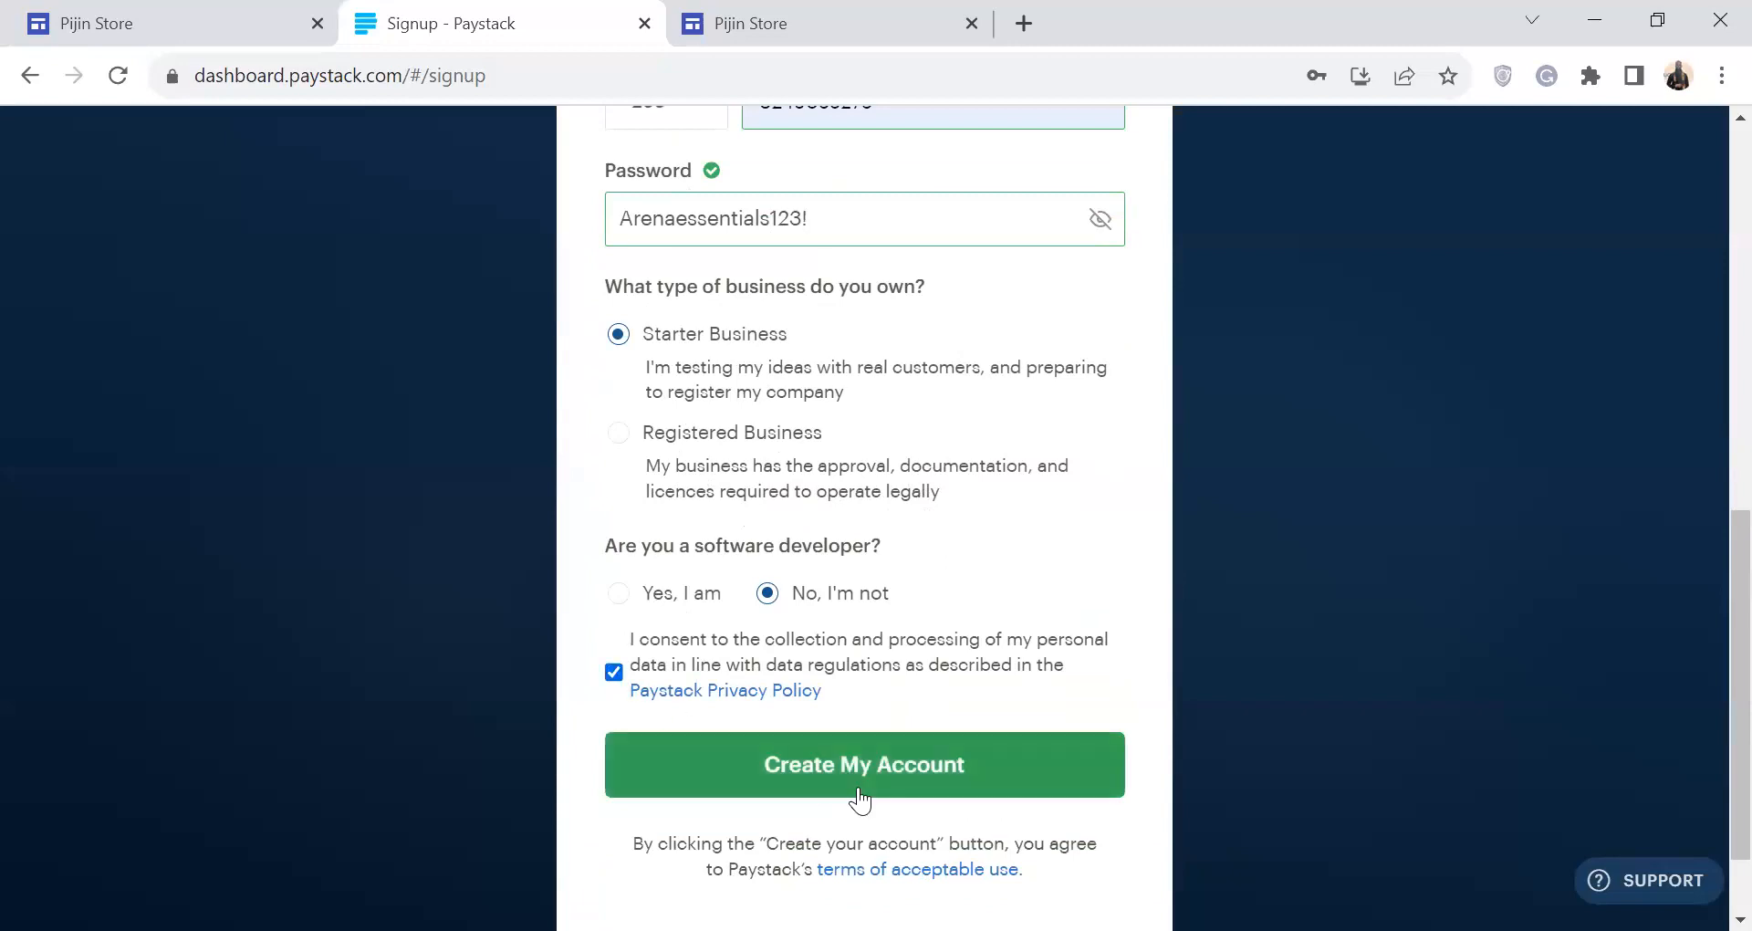
left_click(1015, 790)
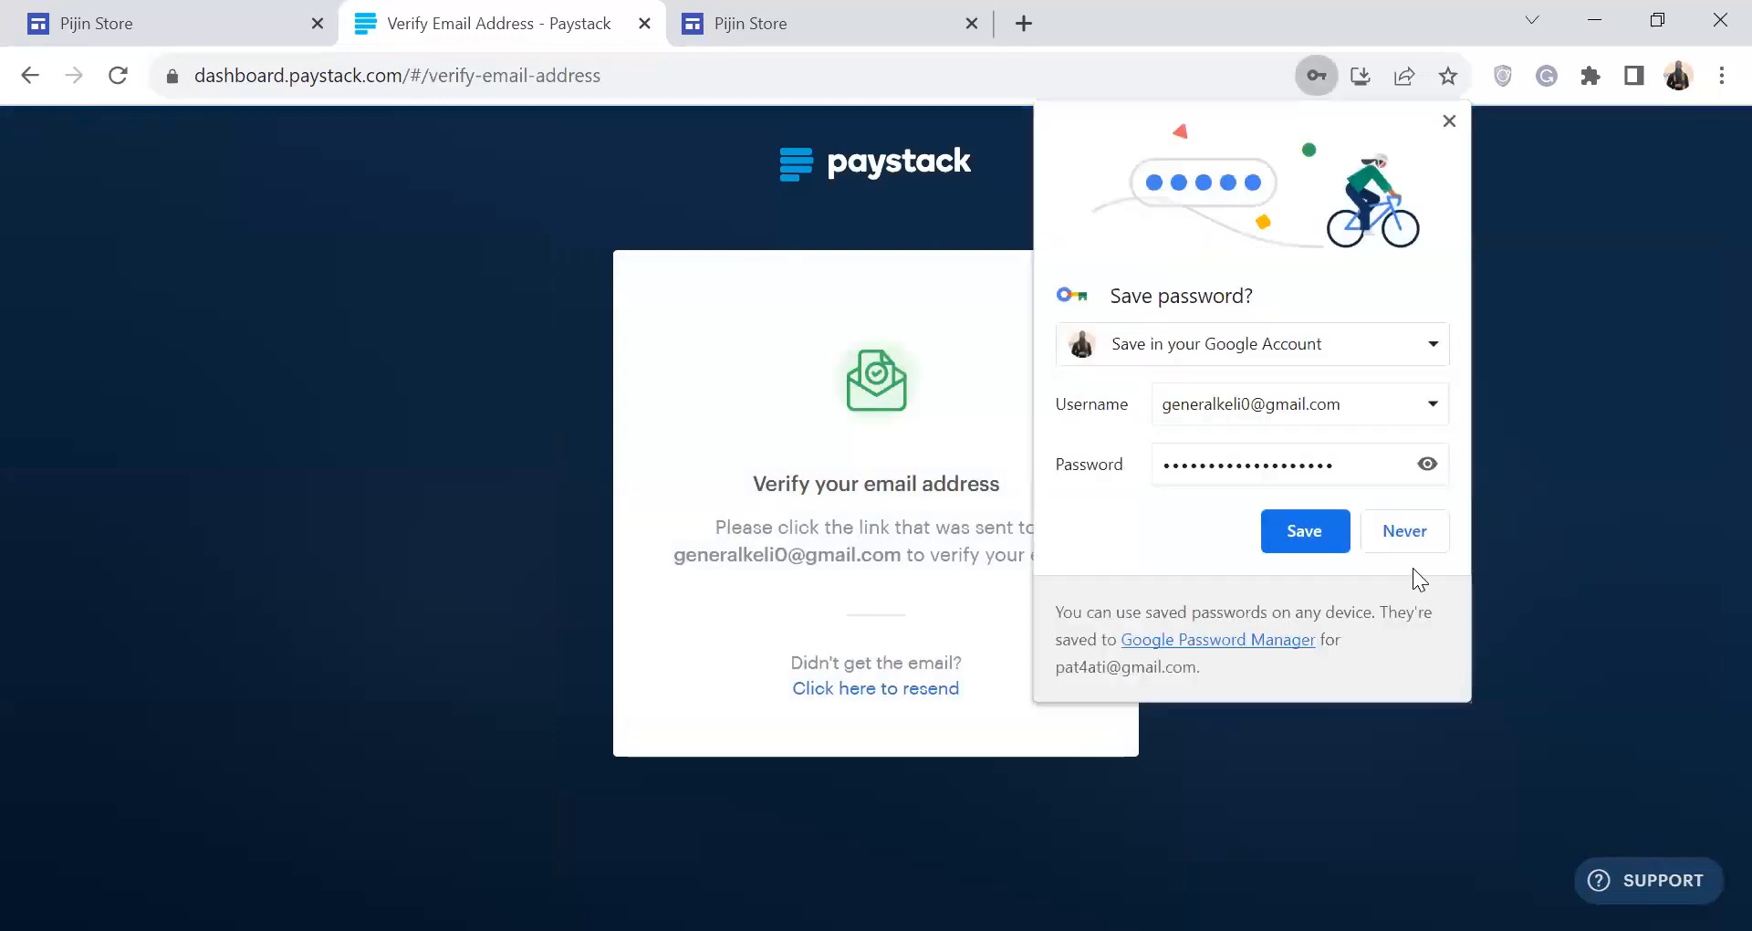
left_click(850, 542)
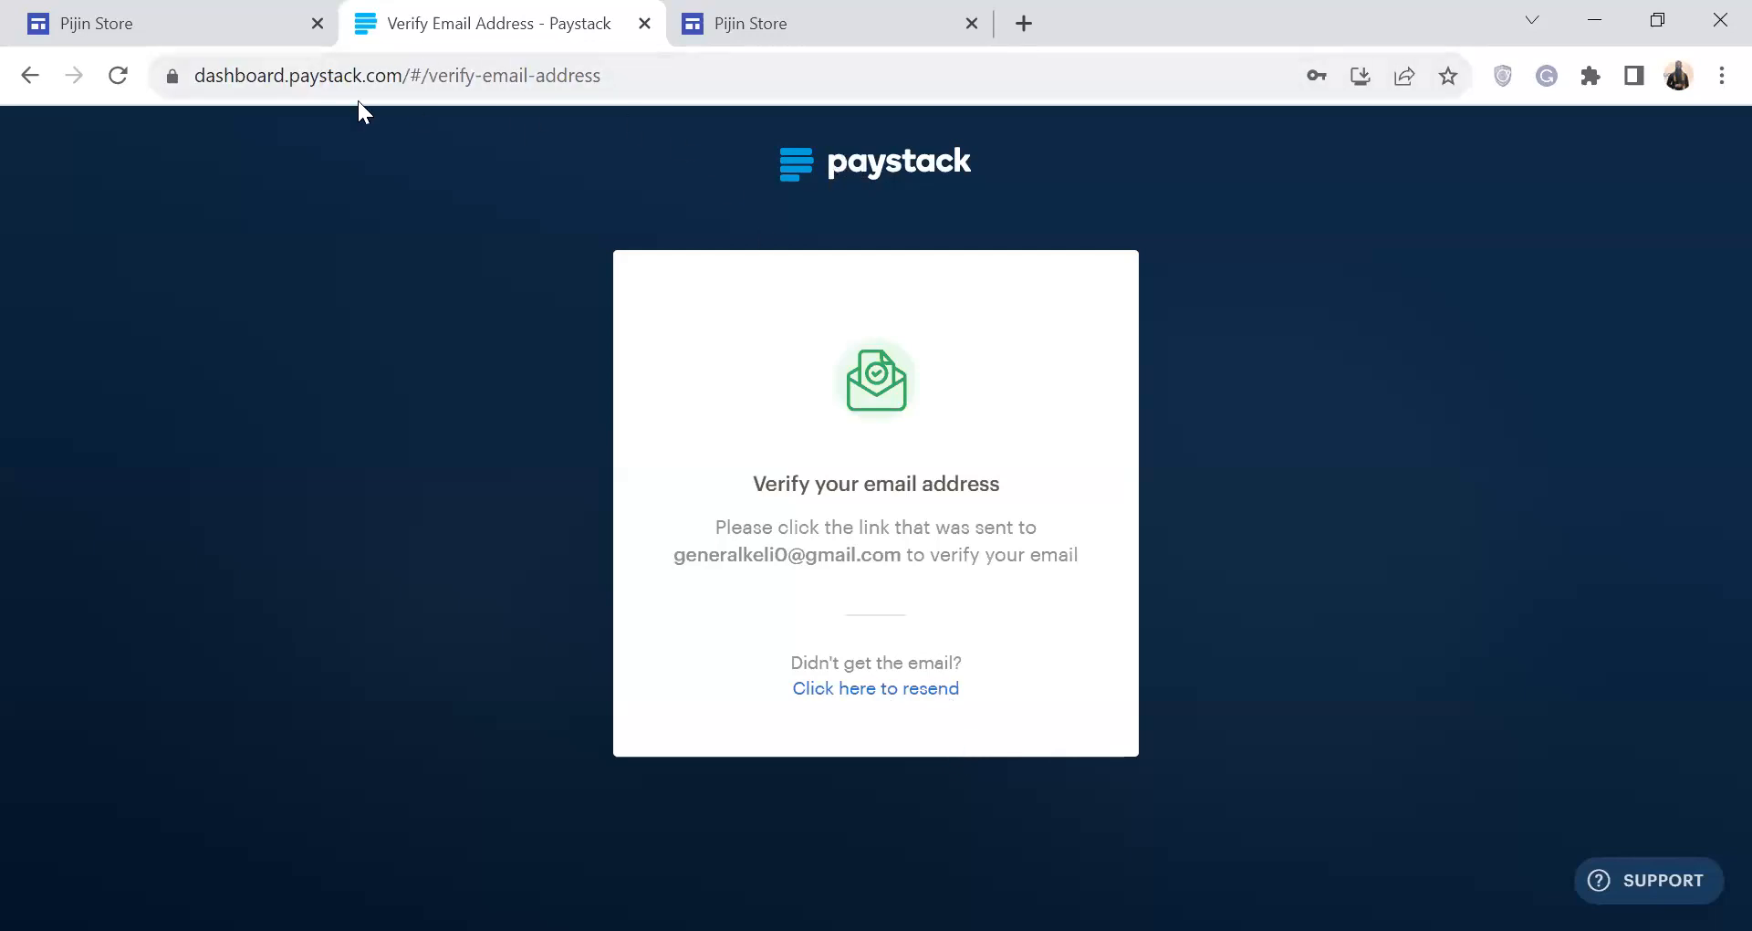
- Reload the email verification page, then shorten its address to dashboard.paystack.com and load the login page
left_click(118, 75)
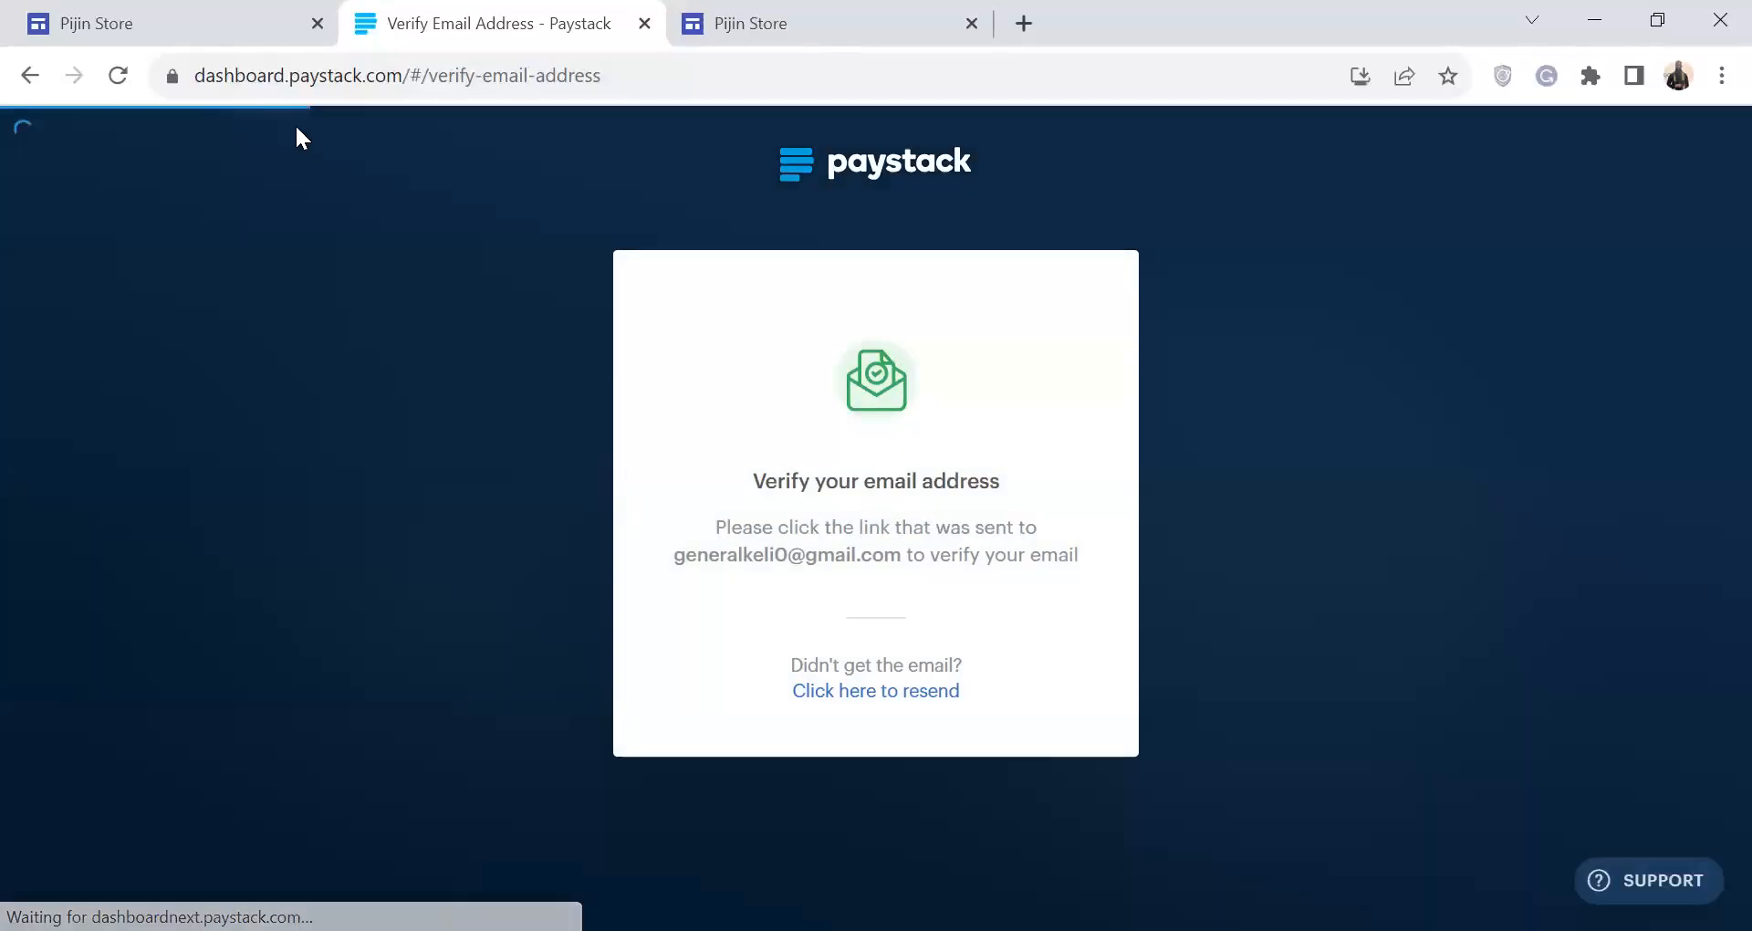
double_click(699, 78)
key("BackSpace")
key("BackSpace")
key("BackSpace")
key("BackSpace")
key("BackSpace")
key("BackSpace")
key("BackSpace")
key("BackSpace")
key("BackSpace")
key("BackSpace")
key("BackSpace")
key("BackSpace")
key("BackSpace")
key("BackSpace")
key("BackSpace")
key("BackSpace")
key("BackSpace")
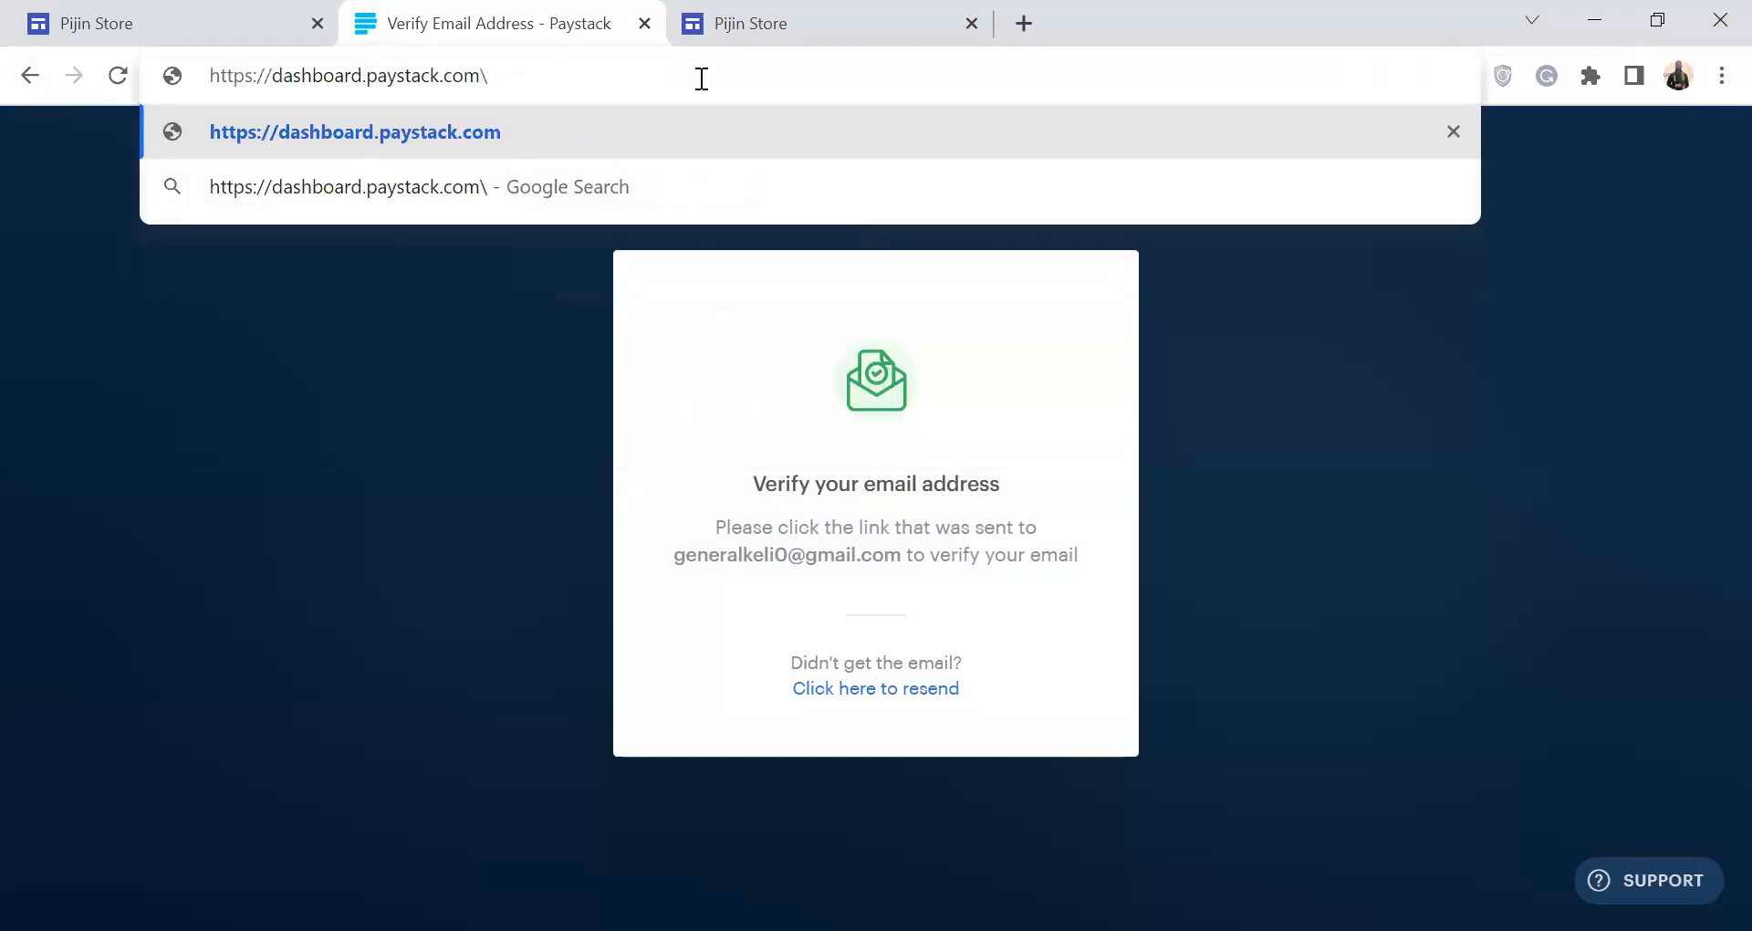
key("Return")
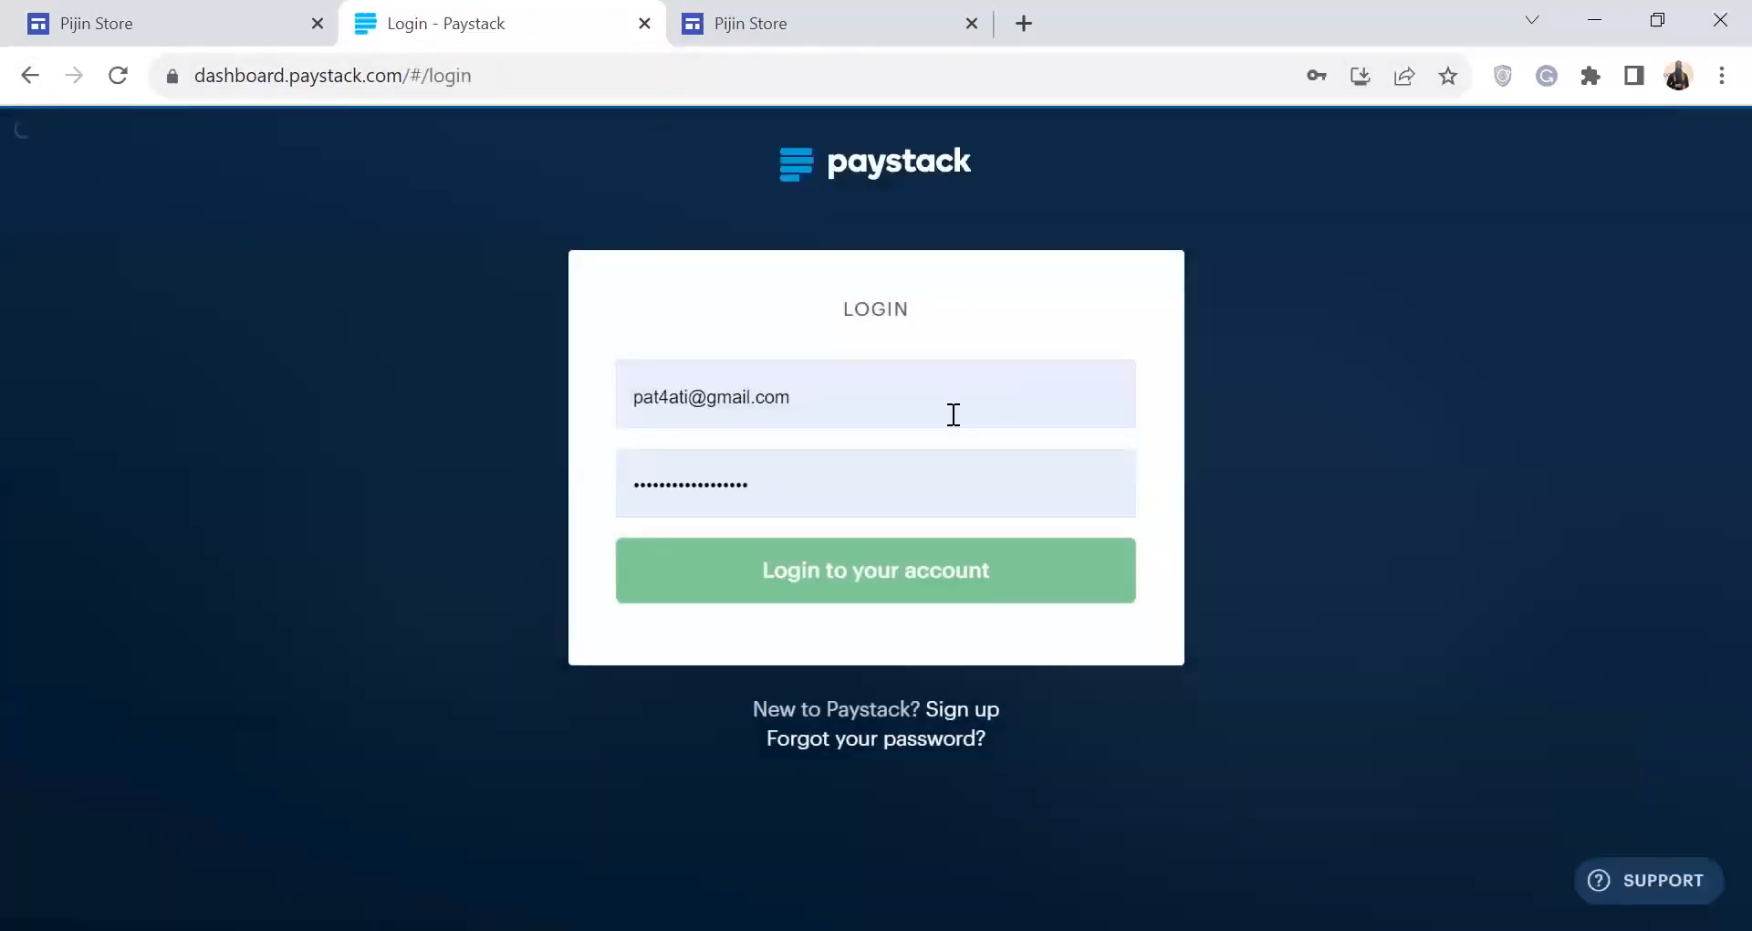
- Replace the prefilled login email with the new account's email address
left_click_drag(950, 410, 383, 439)
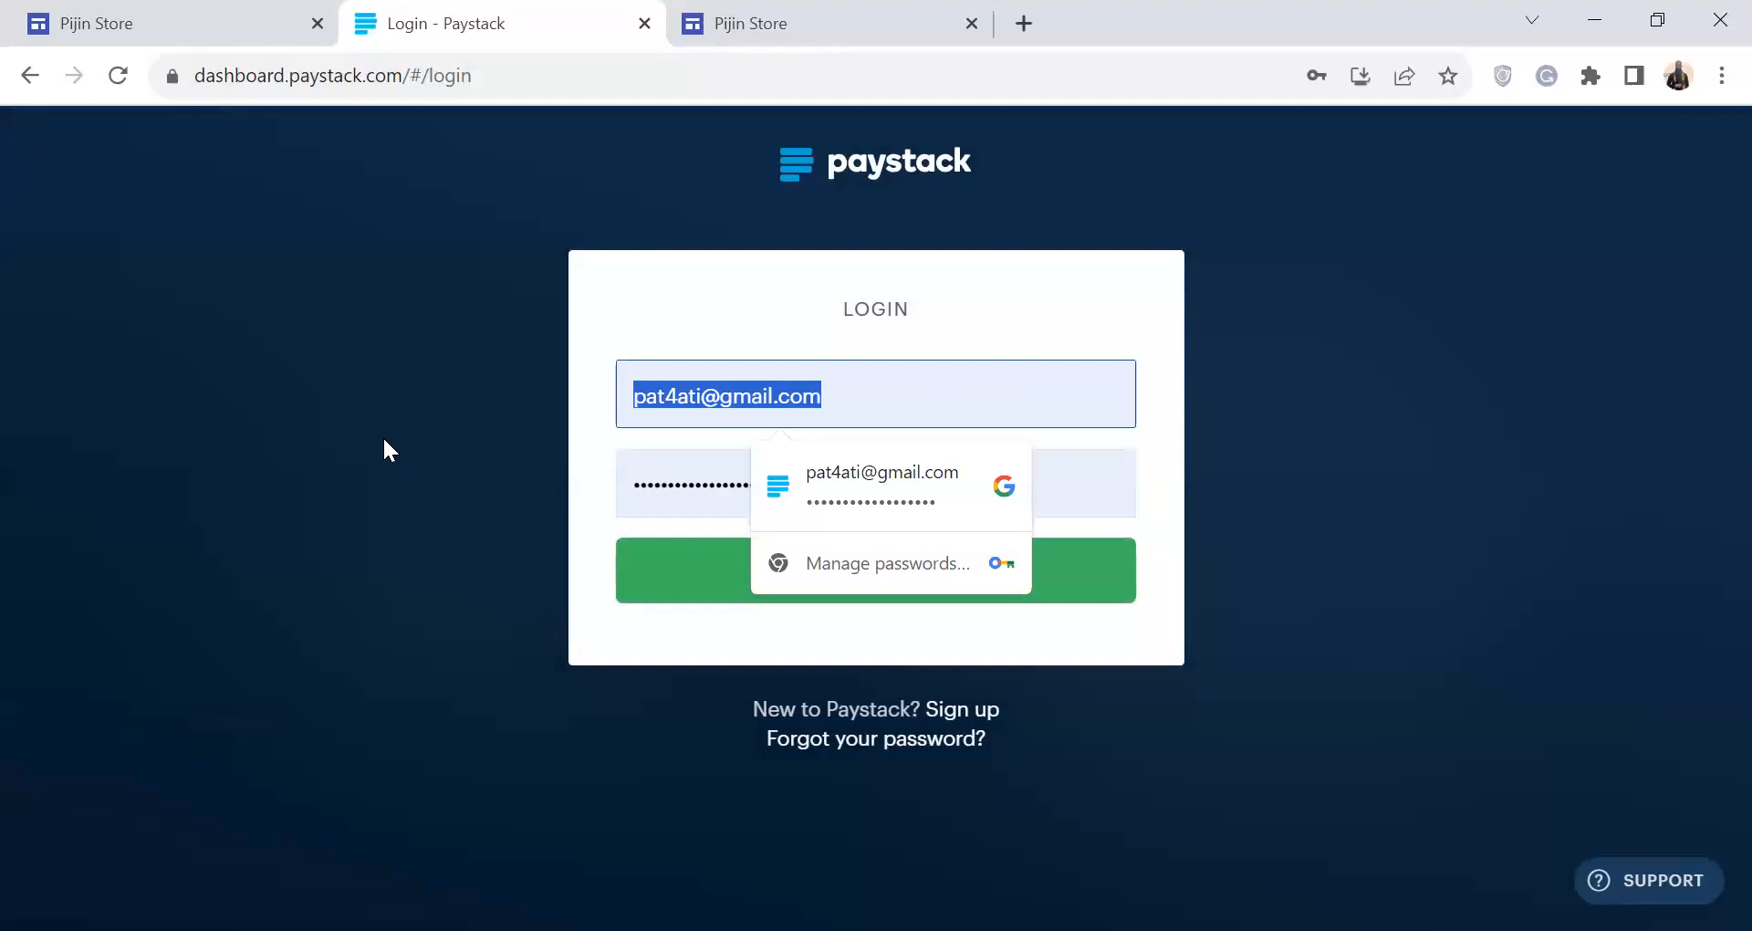
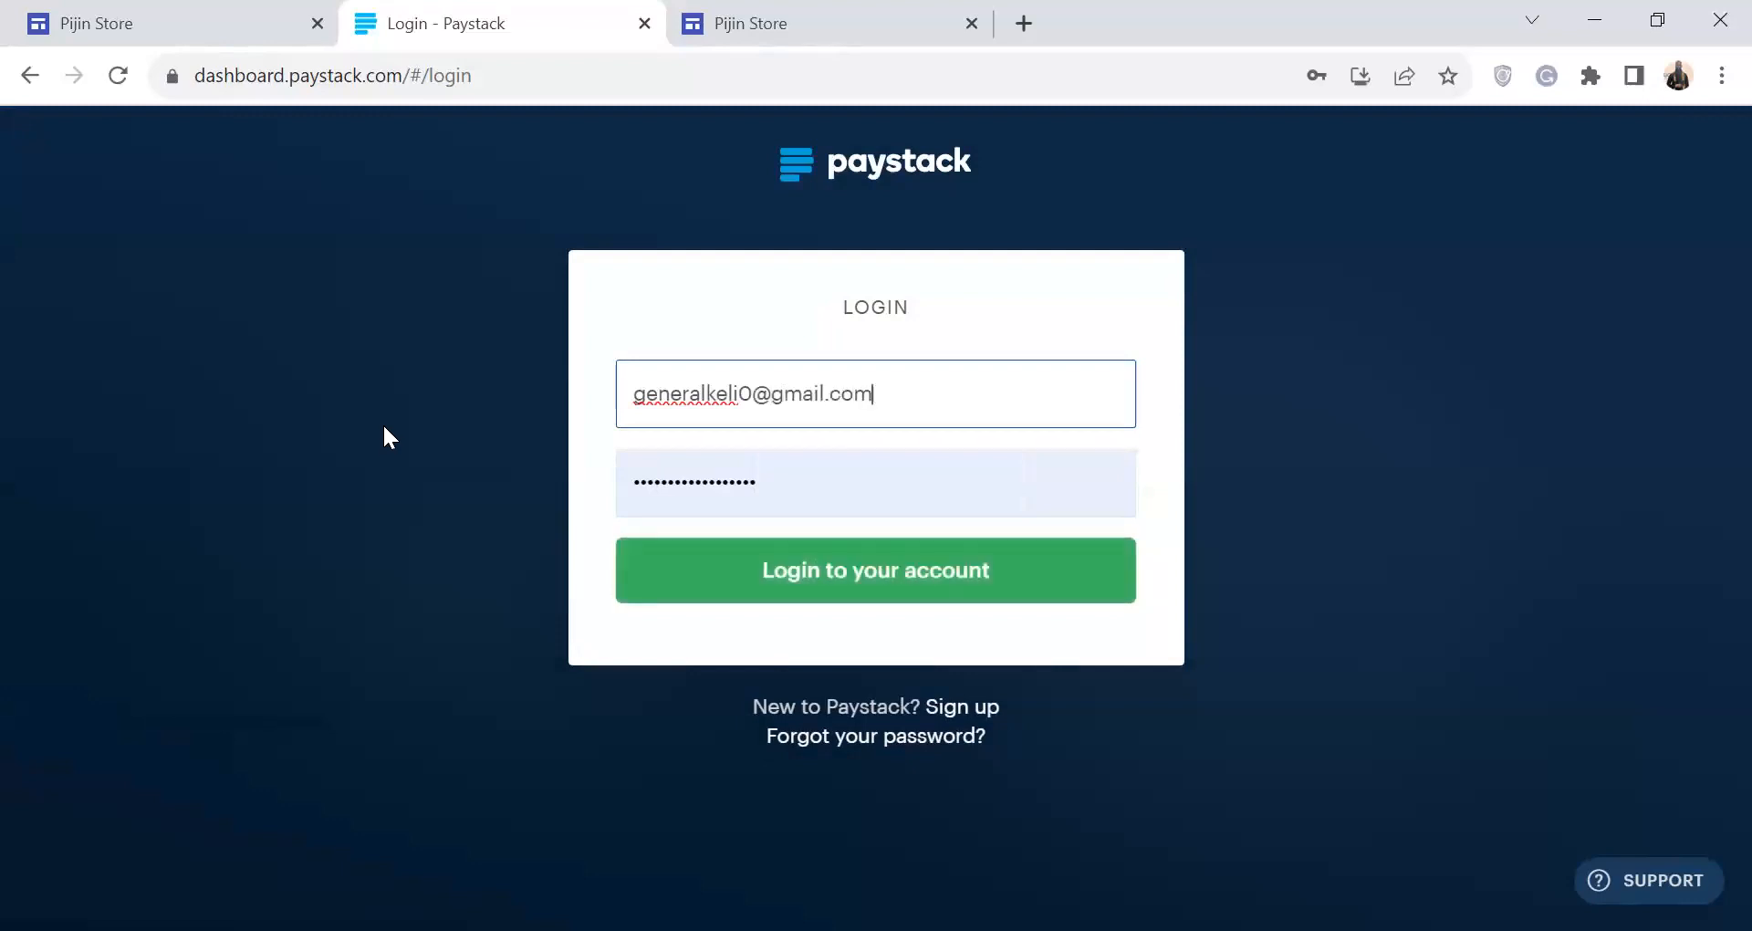
- Replace the prefilled password with the new account's password and try to log in
double_click(856, 489)
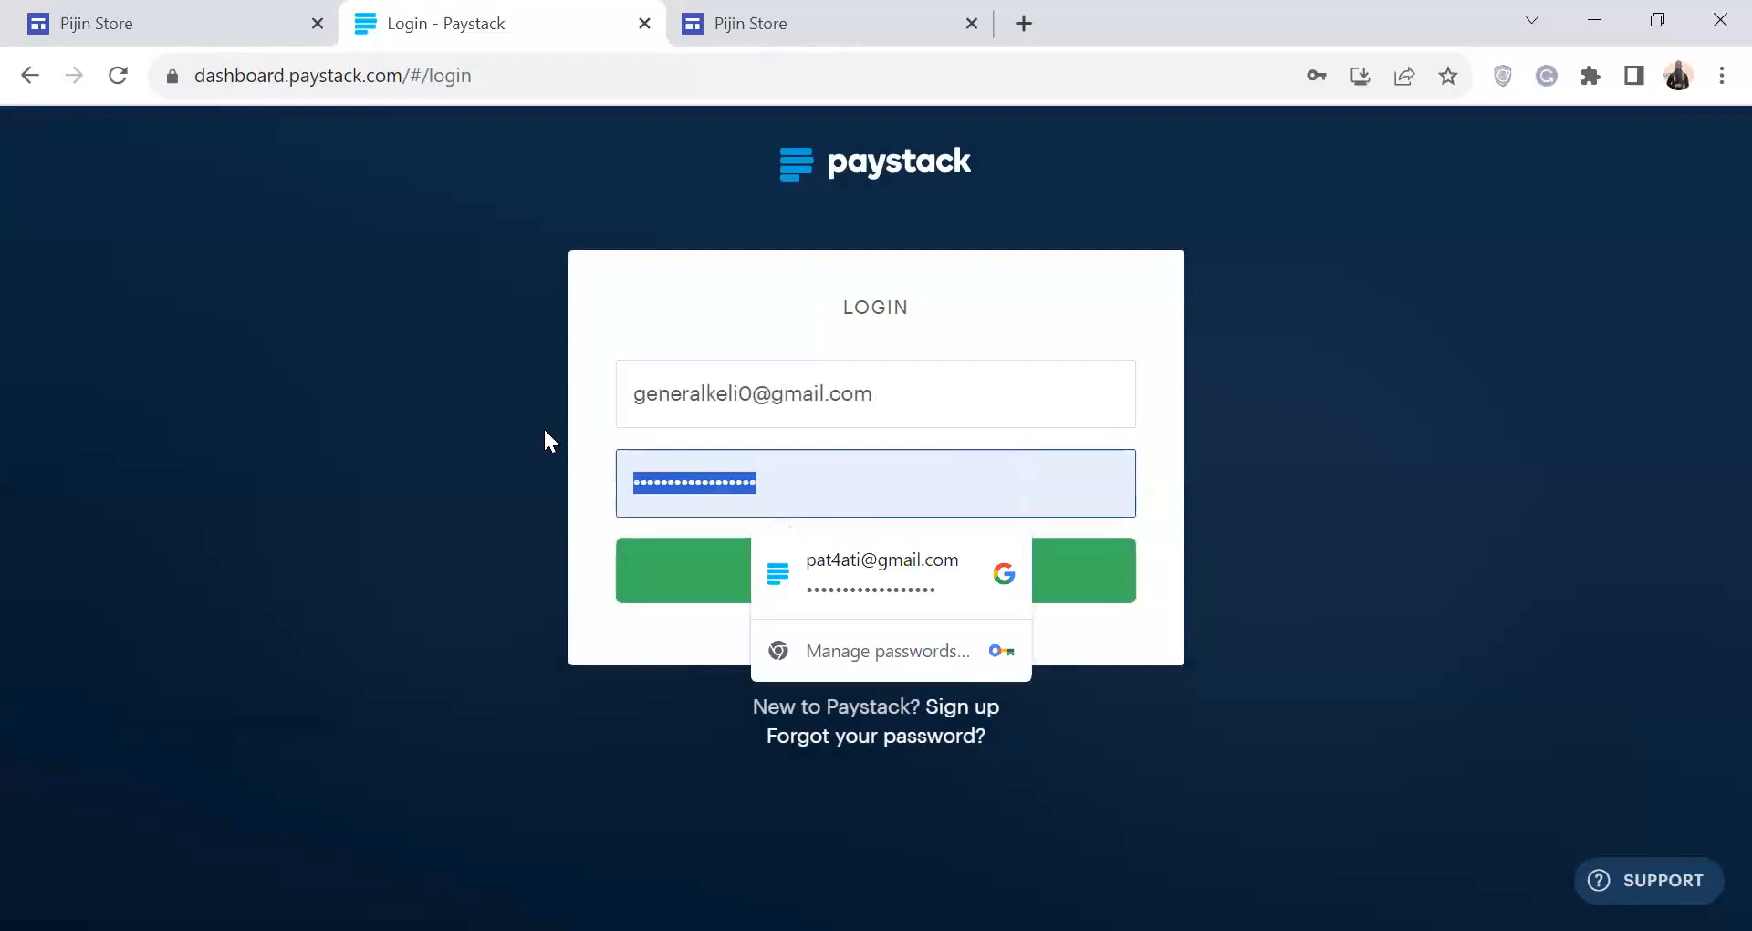
type("••••••••••••••")
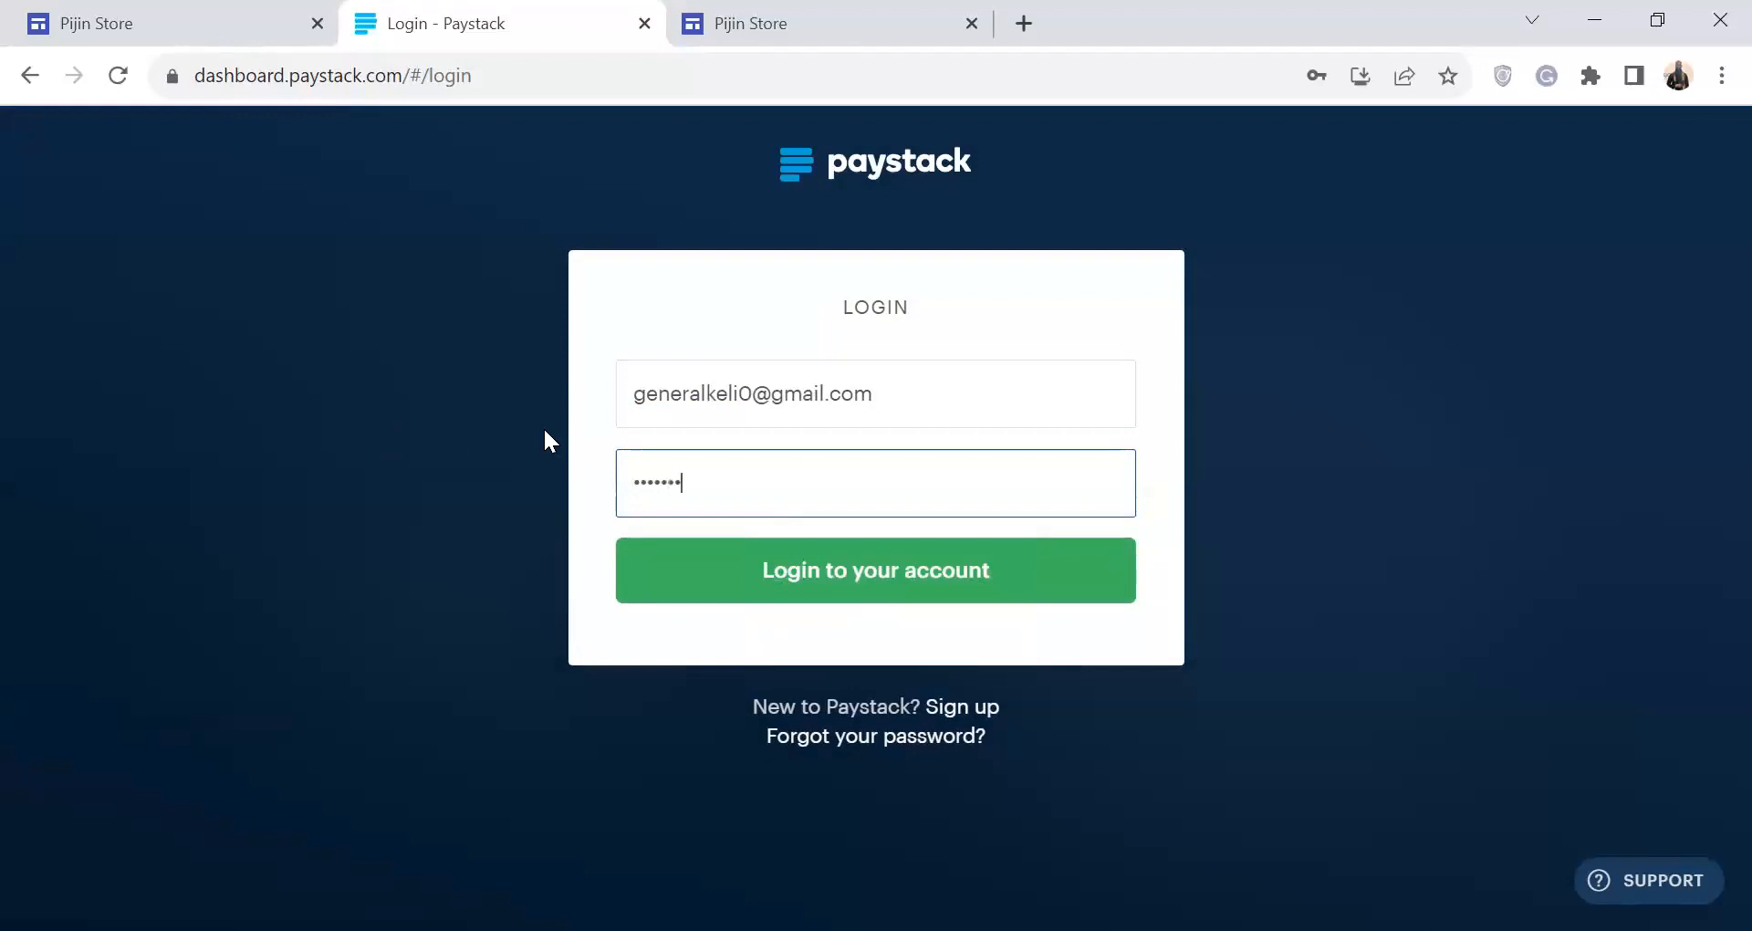
type("•••••")
left_click(884, 567)
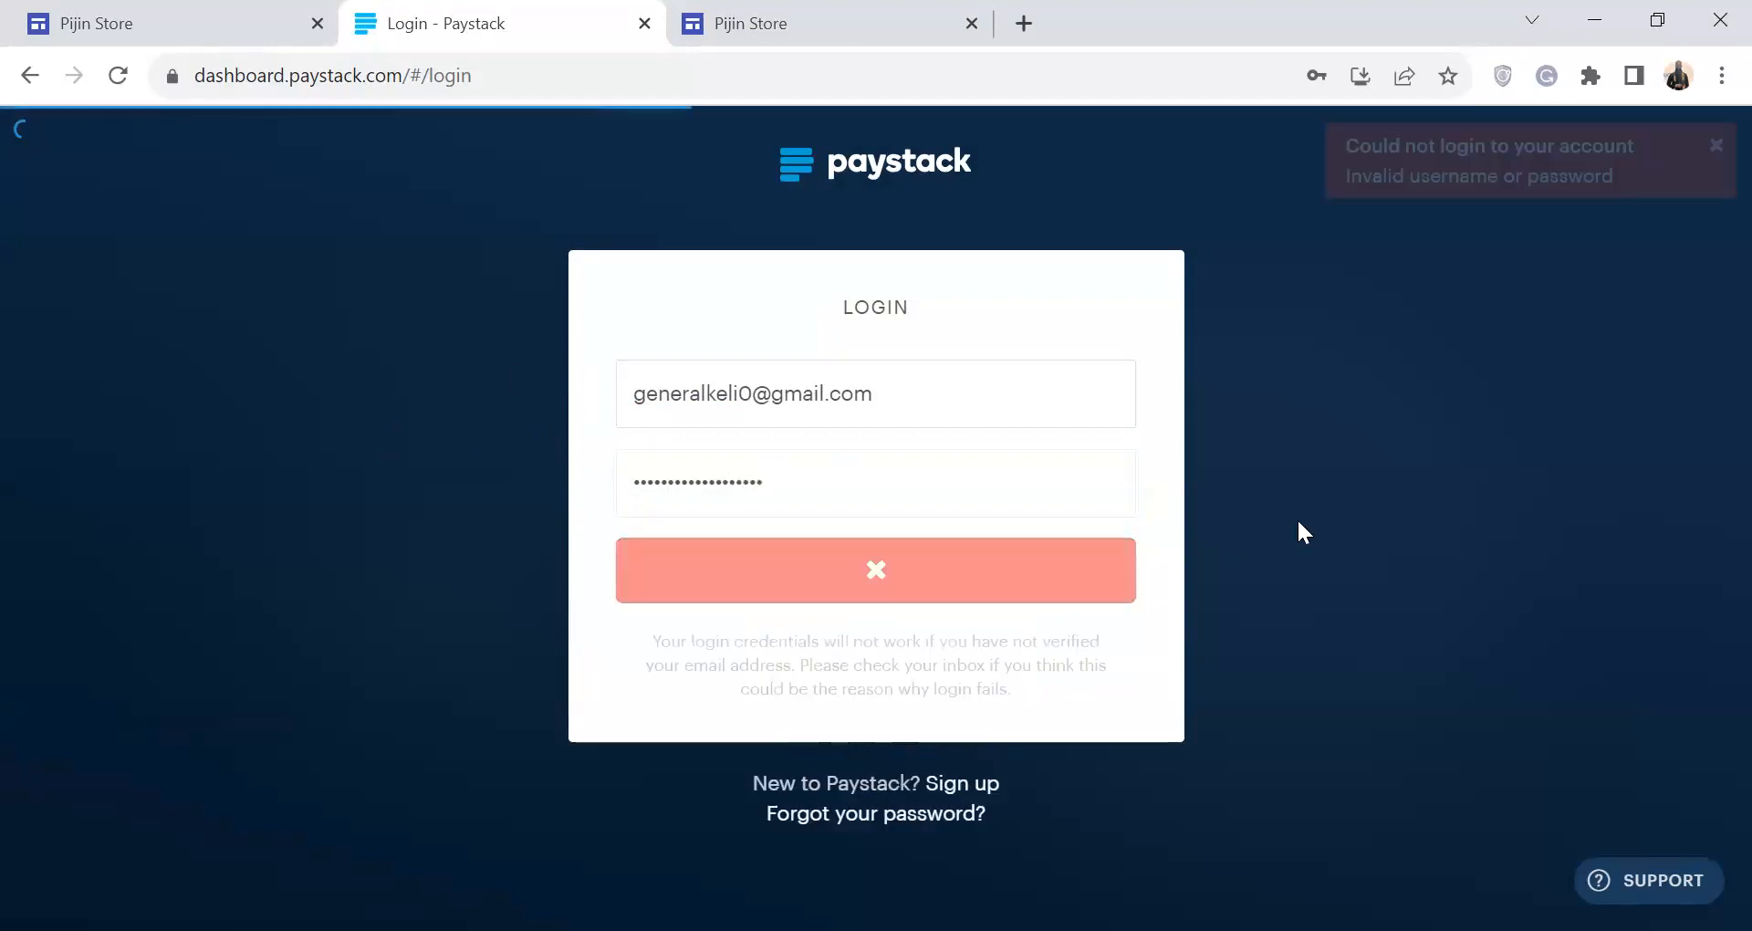
- Log in with the re-entered account password and dismiss the welcome message
double_click(957, 486)
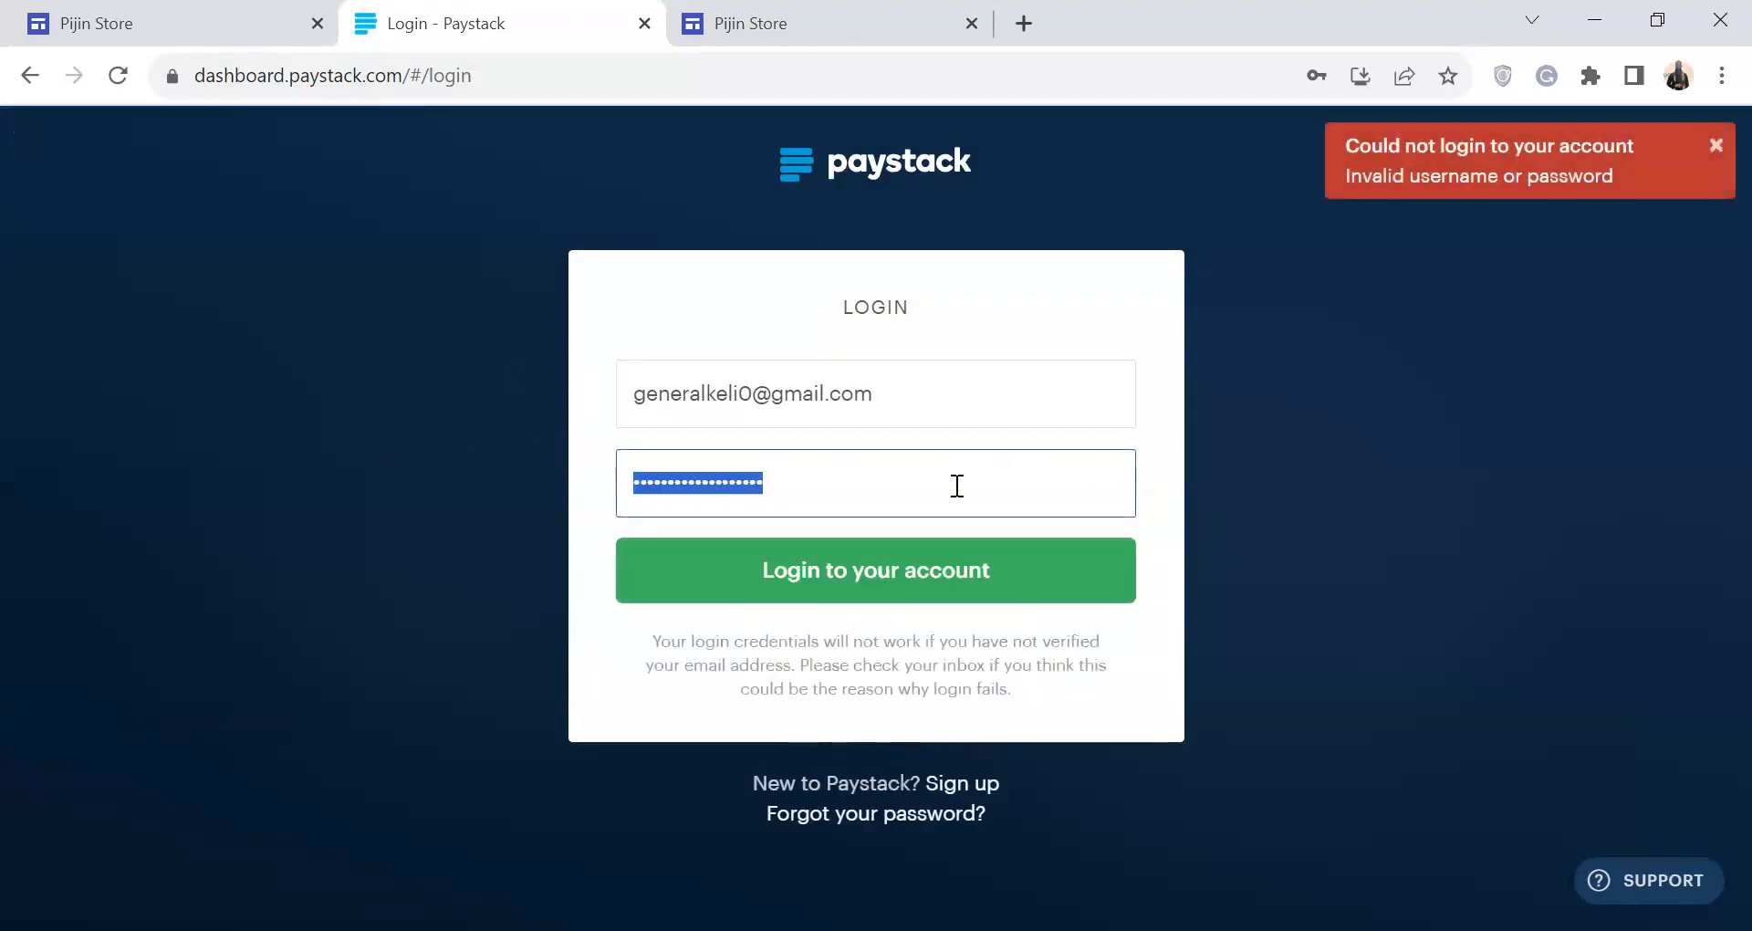
type("••••••••••••••••")
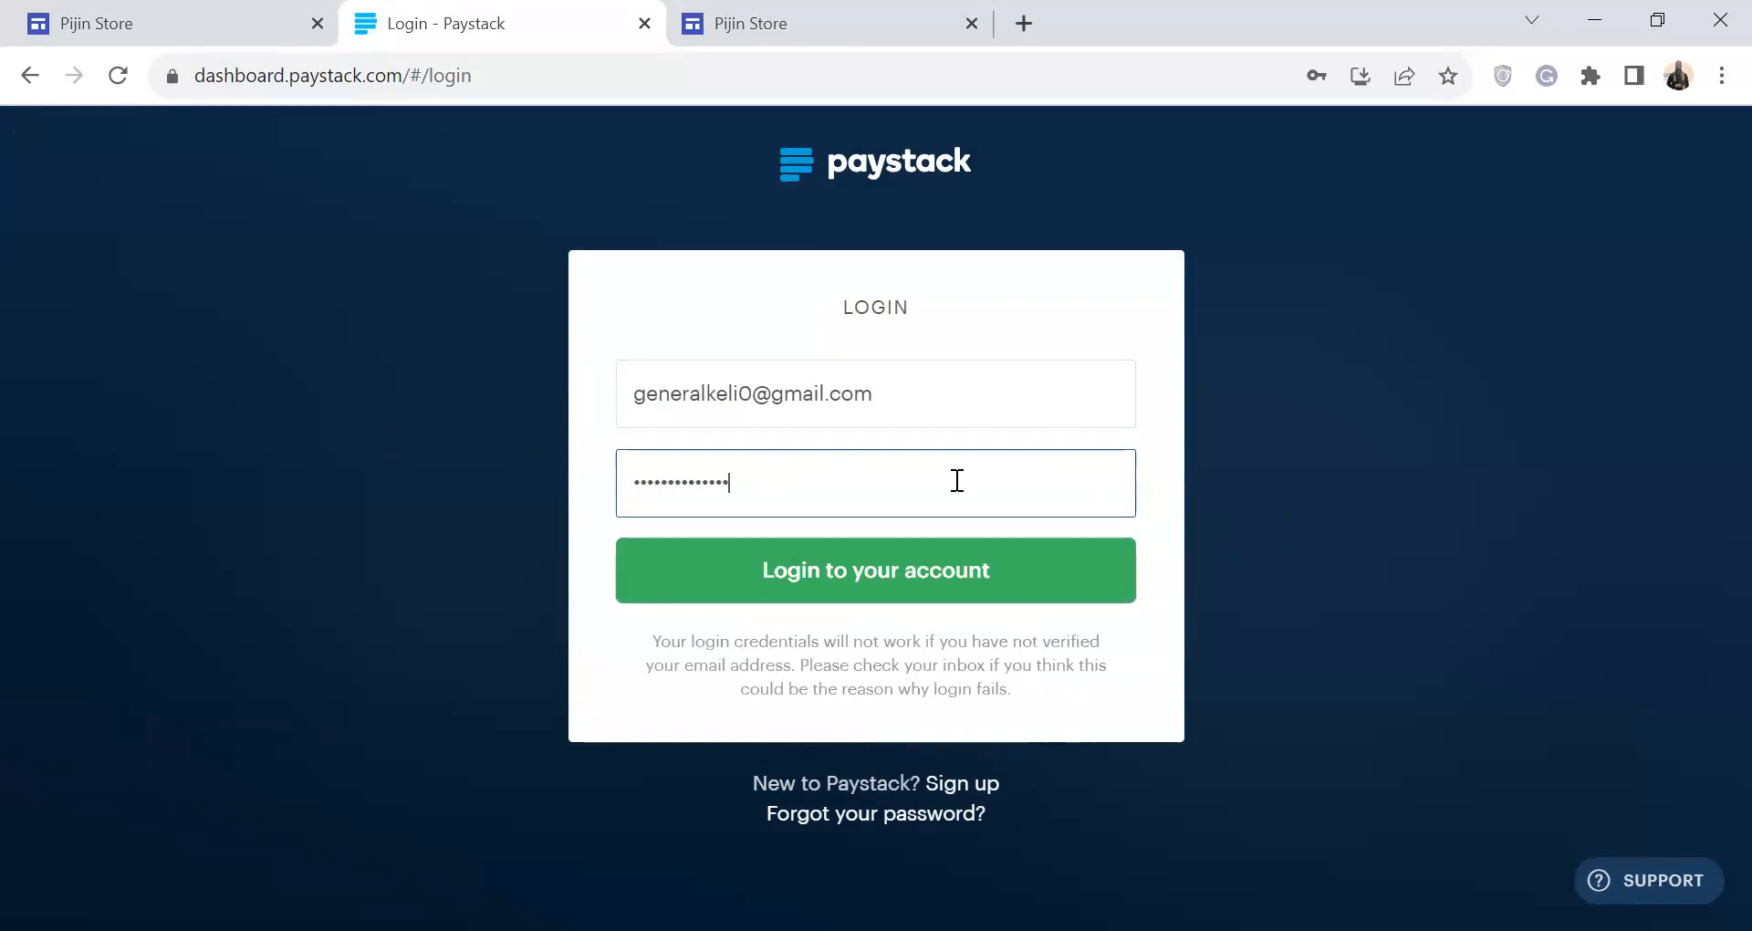
type("•")
left_click(958, 551)
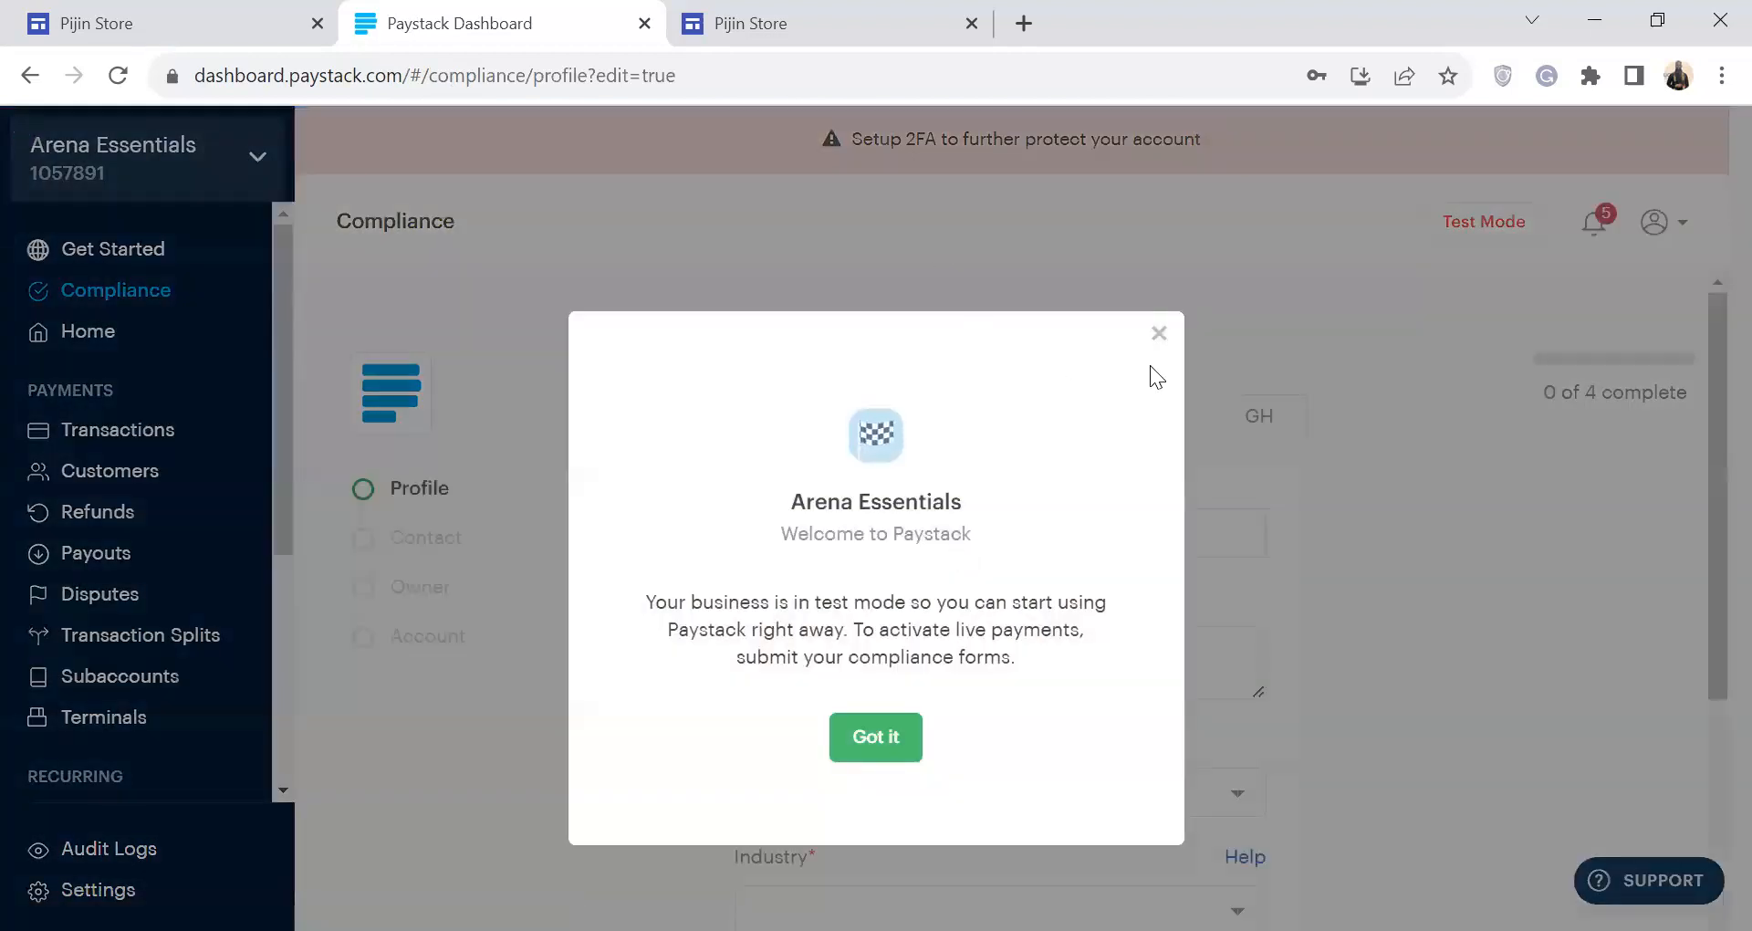
left_click(881, 739)
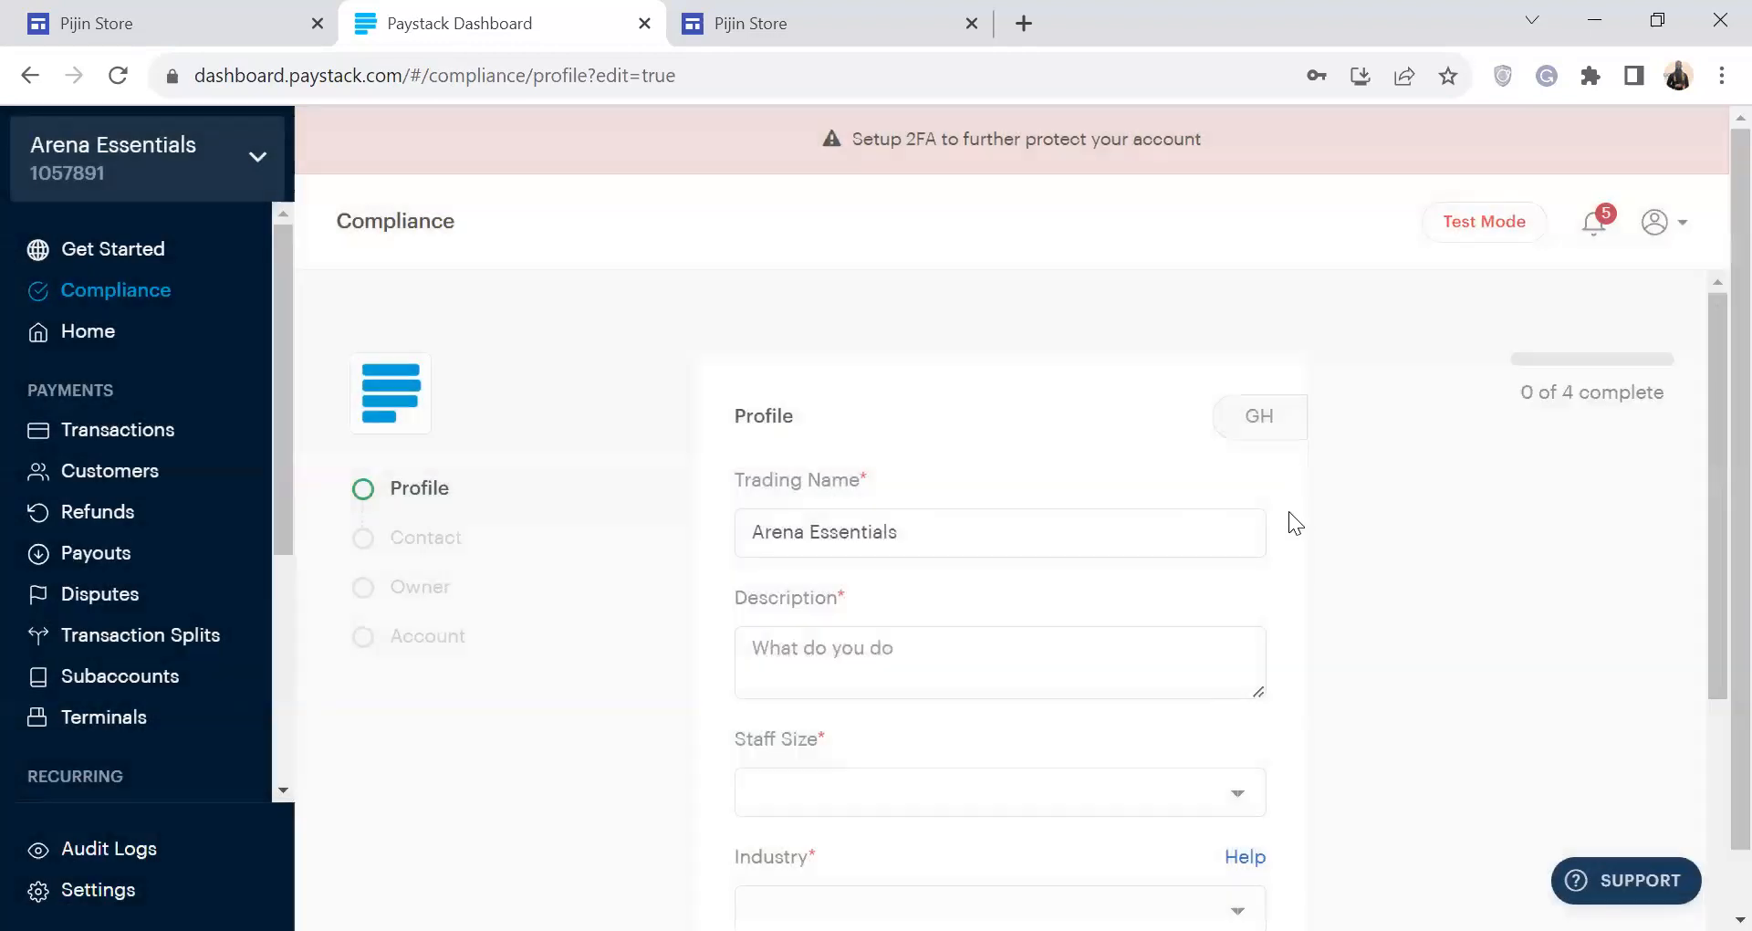
- Set the staff size in the compliance profile to 1 - 5 people
scroll(1468, 593, "down", 5)
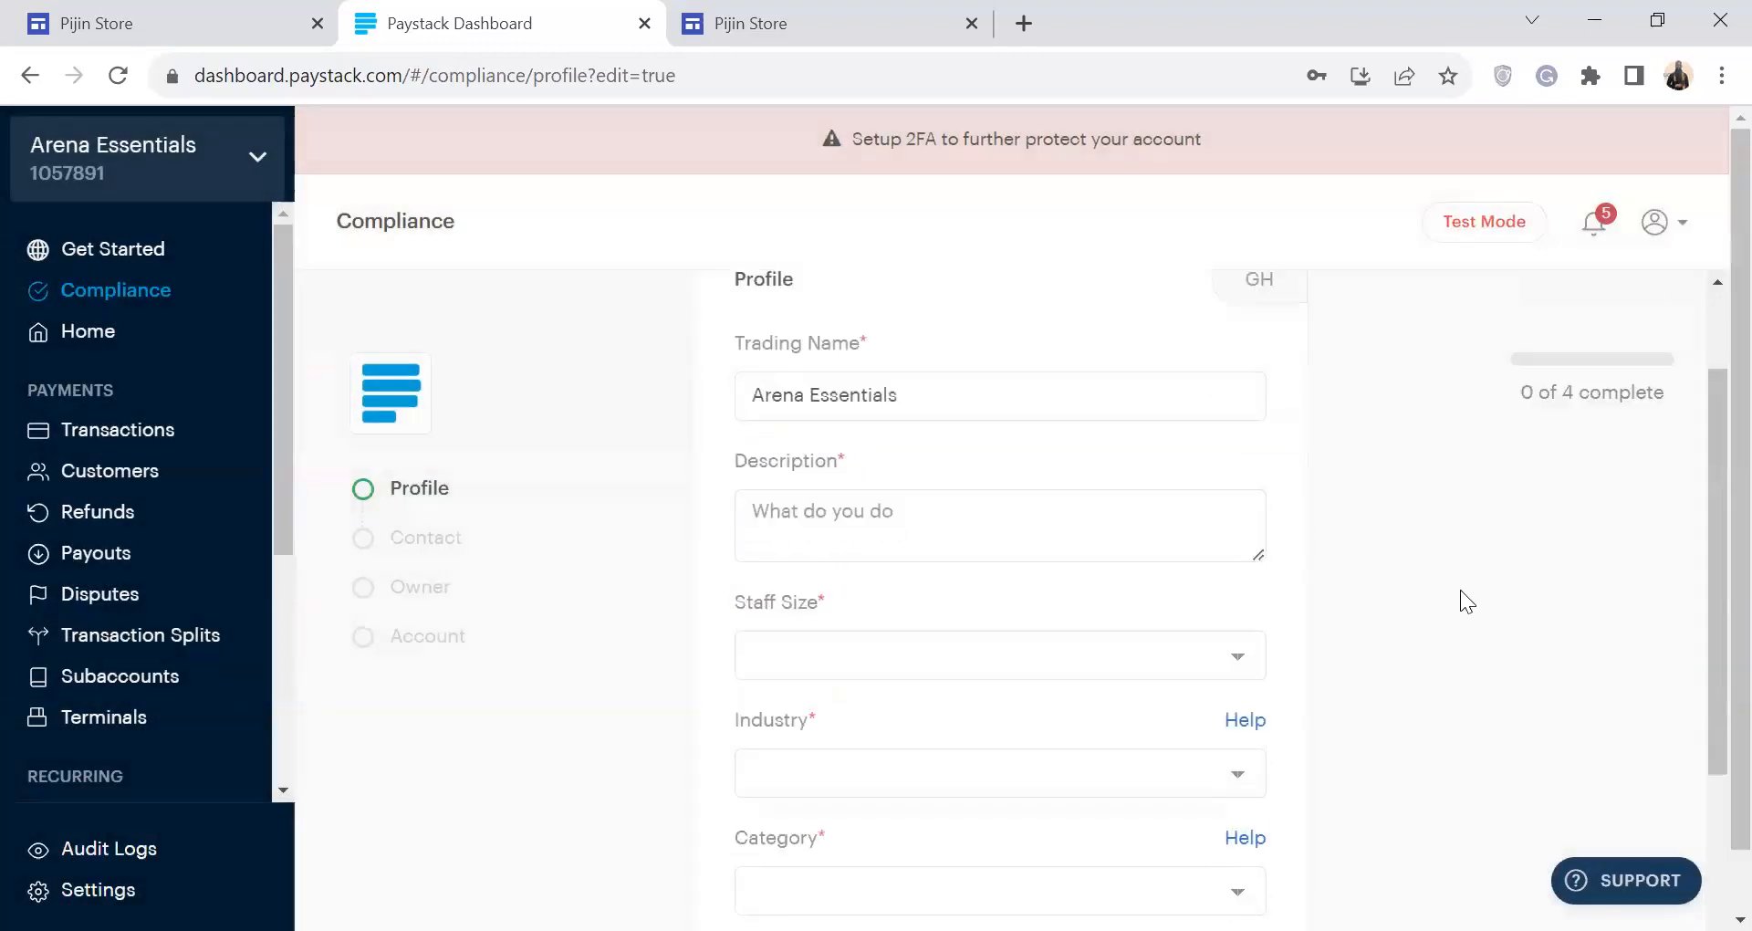
scroll(1348, 587, "up", 4)
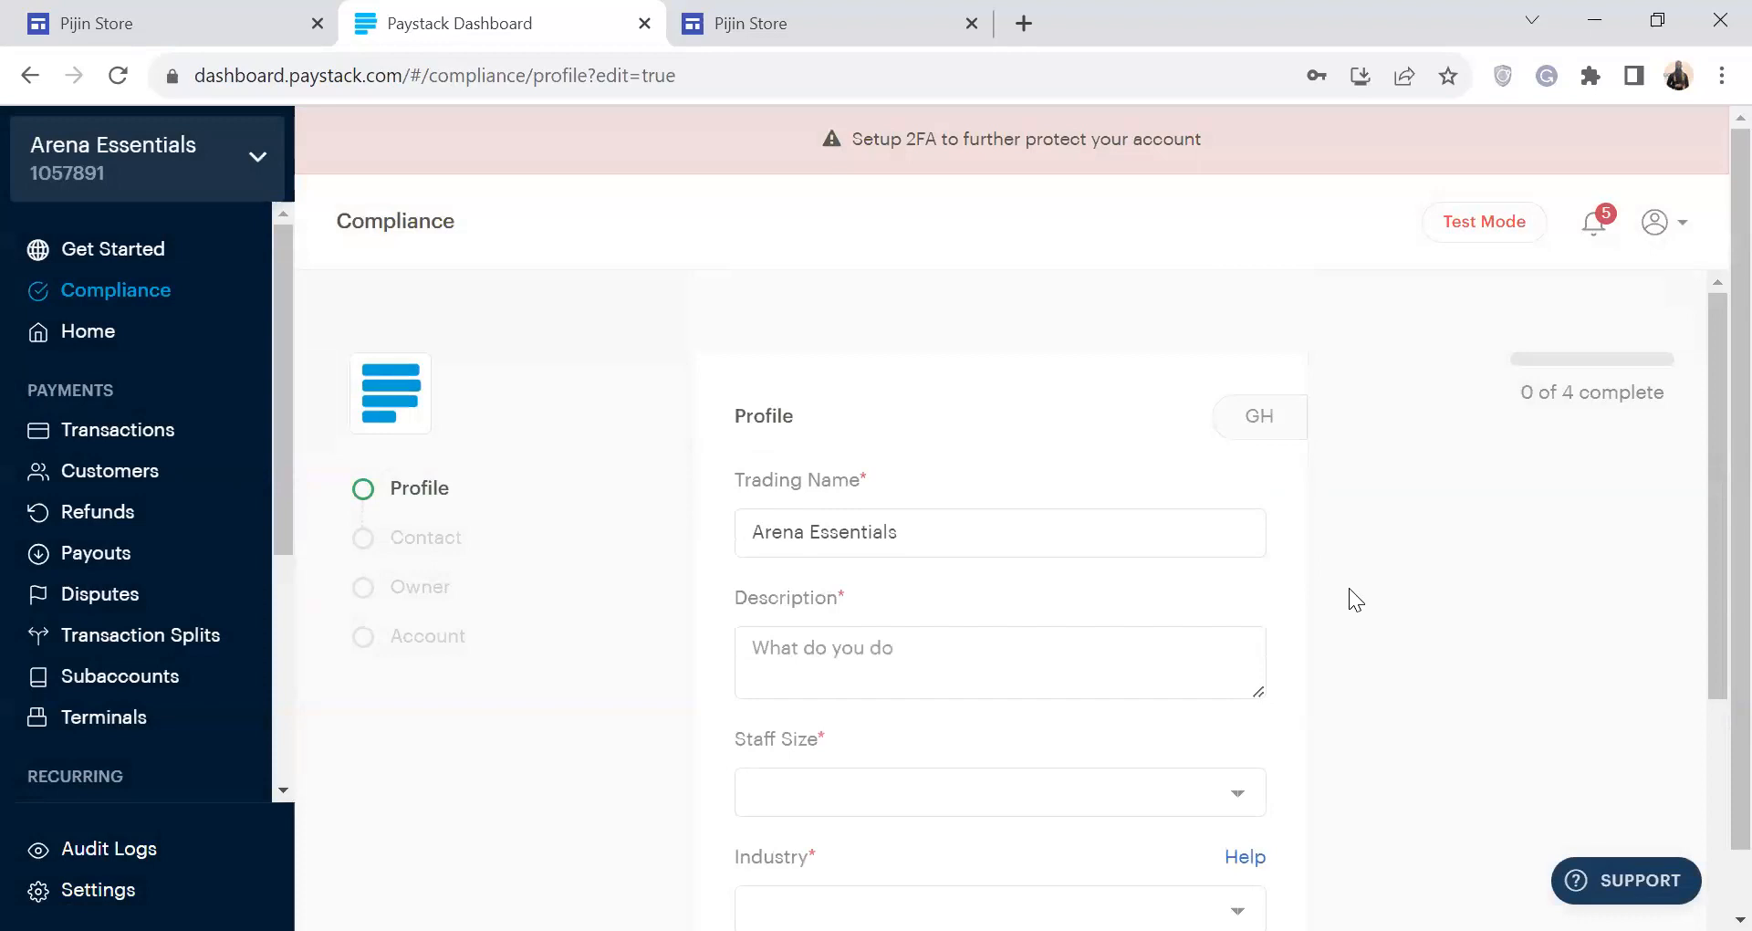
scroll(1049, 524, "down", 2)
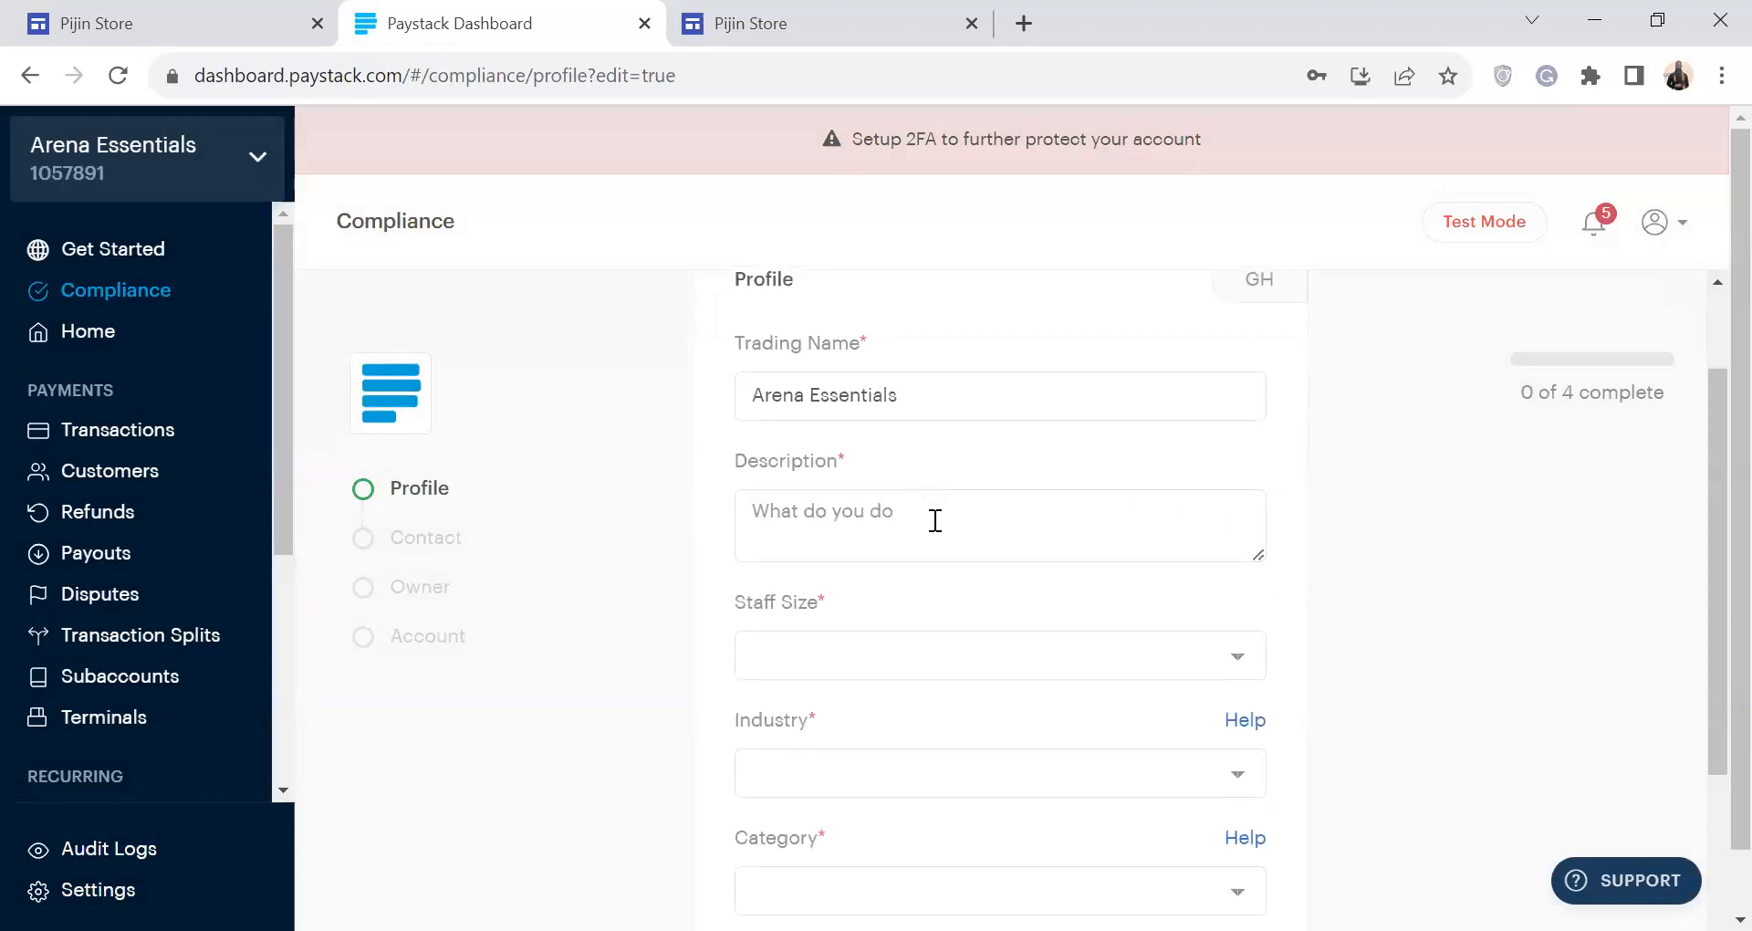
scroll(930, 520, "down", 2)
scroll(961, 525, "up", 3)
scroll(963, 527, "down", 3)
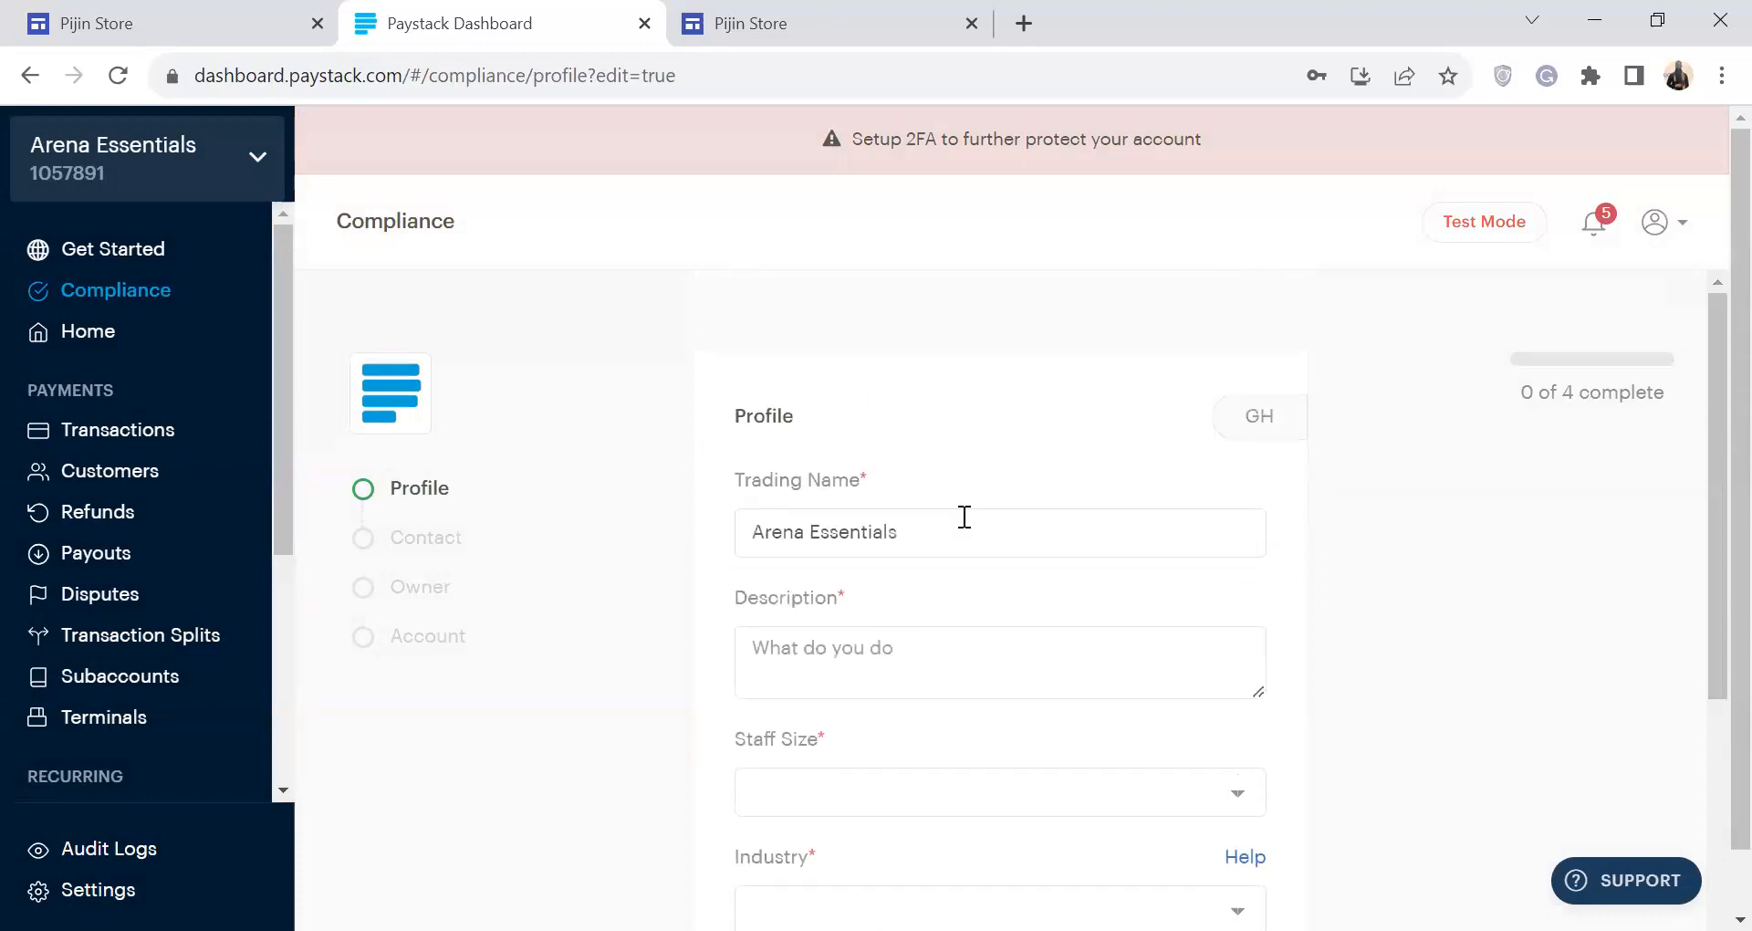
left_click(1045, 534)
left_click(958, 578)
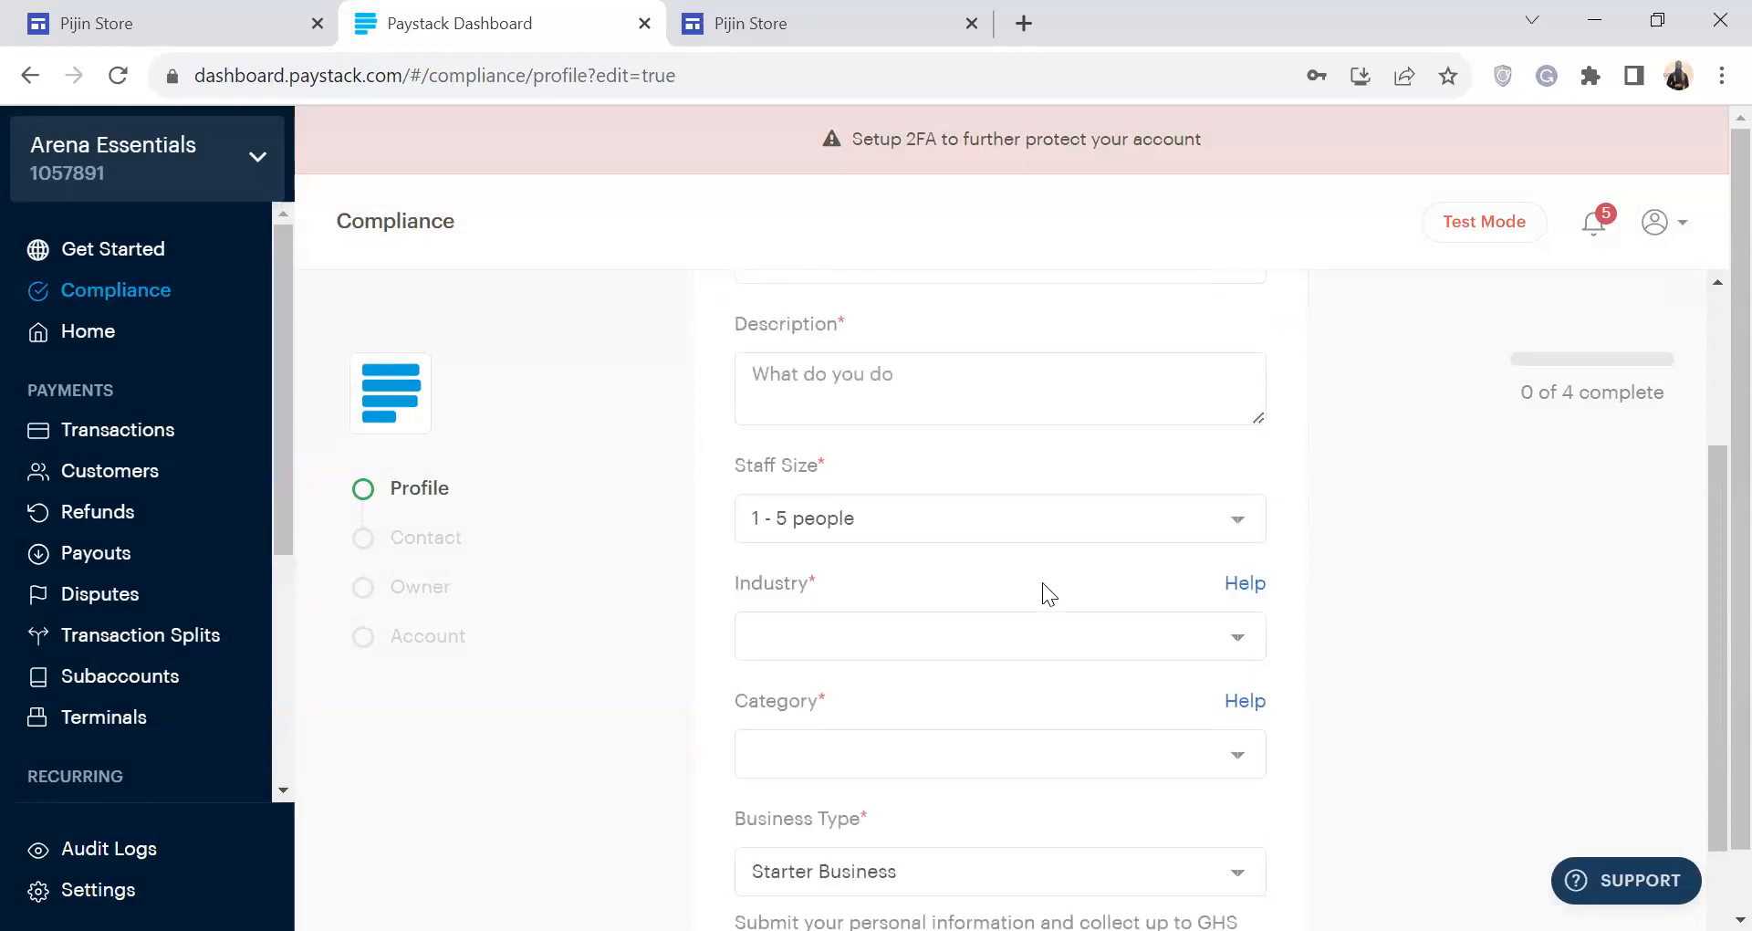
- Examine the remaining profile fields and the dashboard's Payments, Recurring and Commerce sections
scroll(1042, 584, "down", 2)
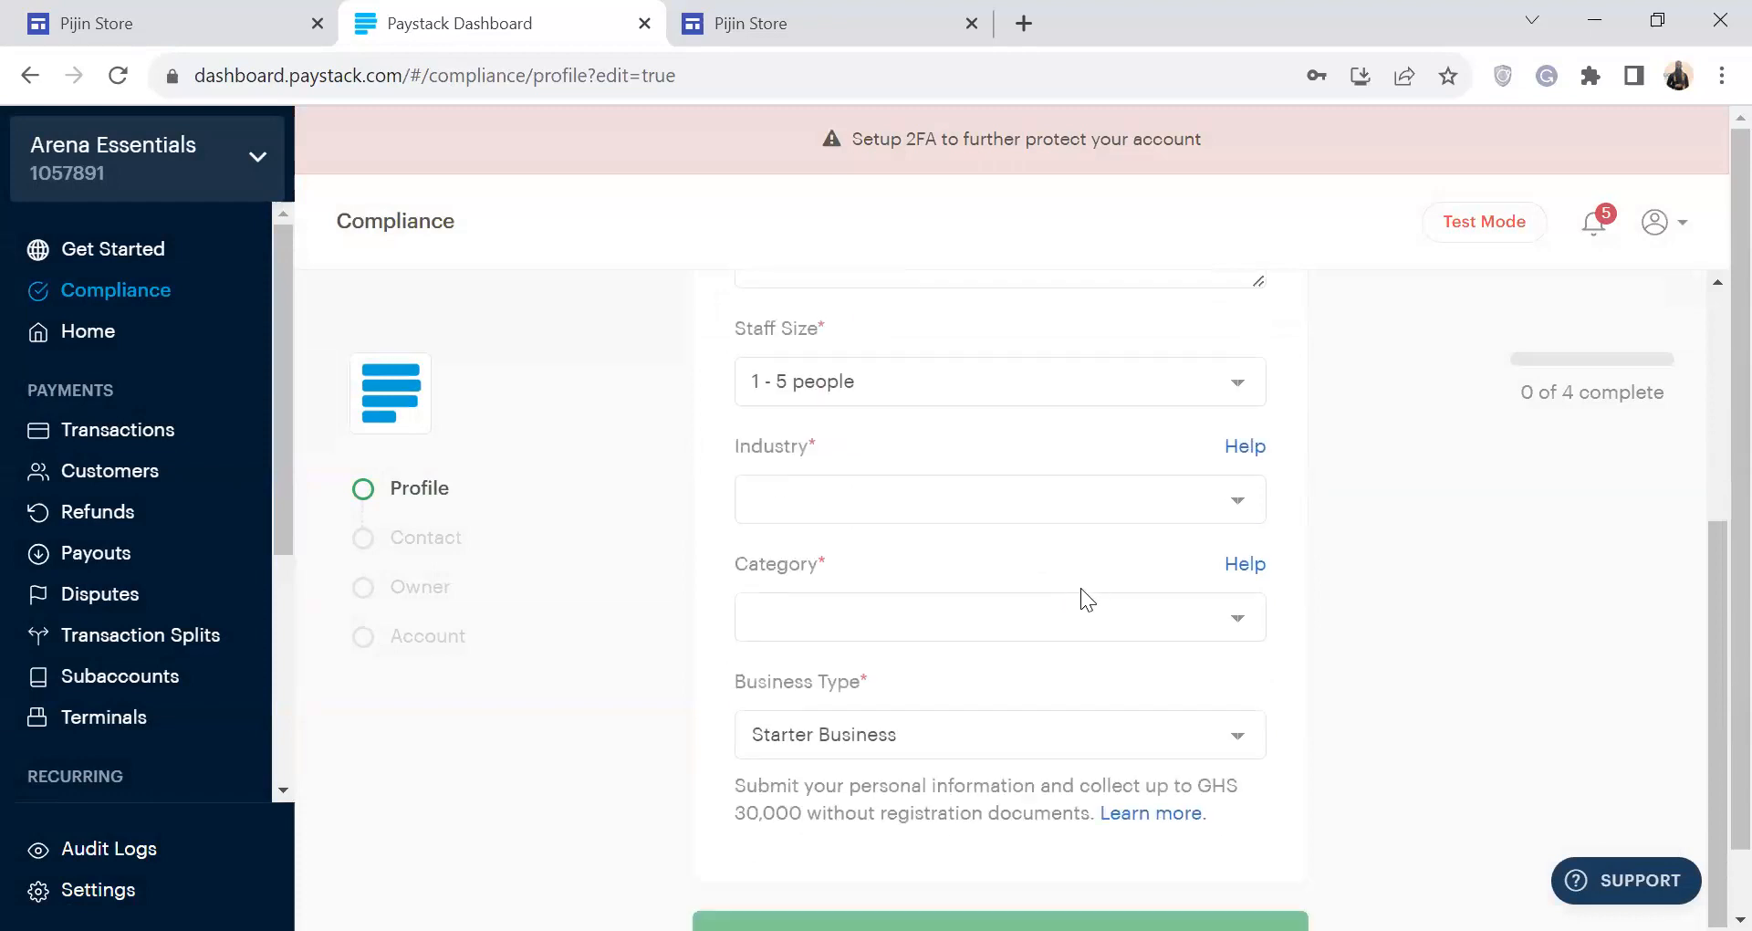
scroll(1059, 703, "up", 5)
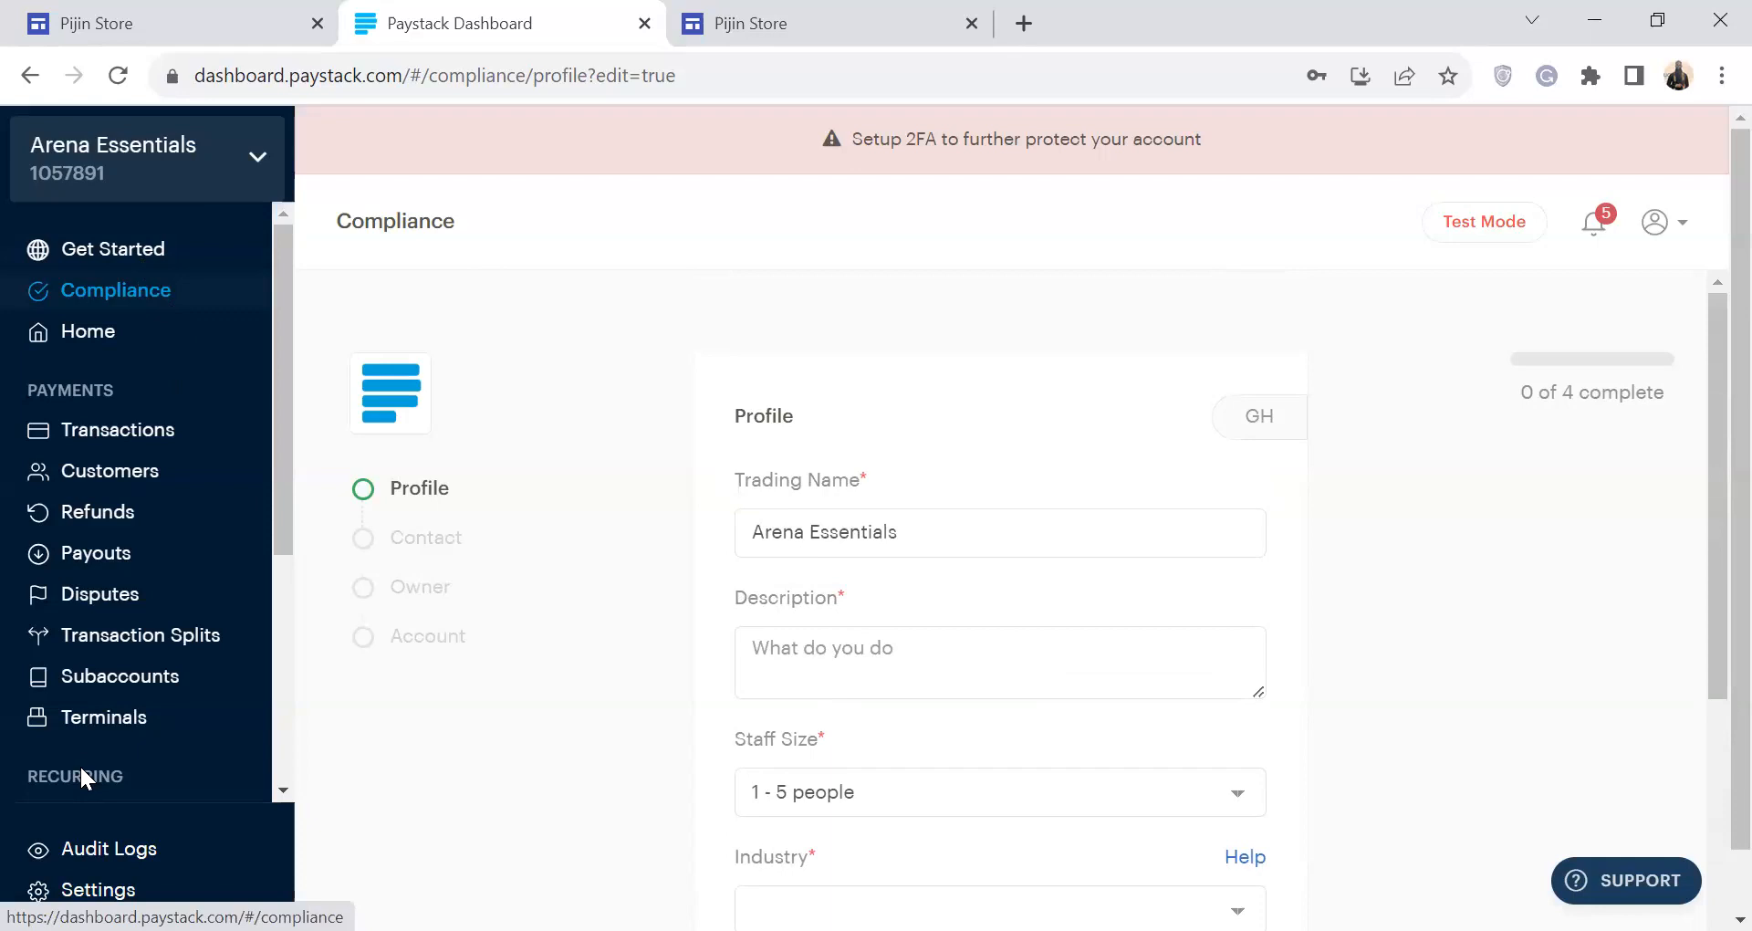
scroll(79, 776, "down", 5)
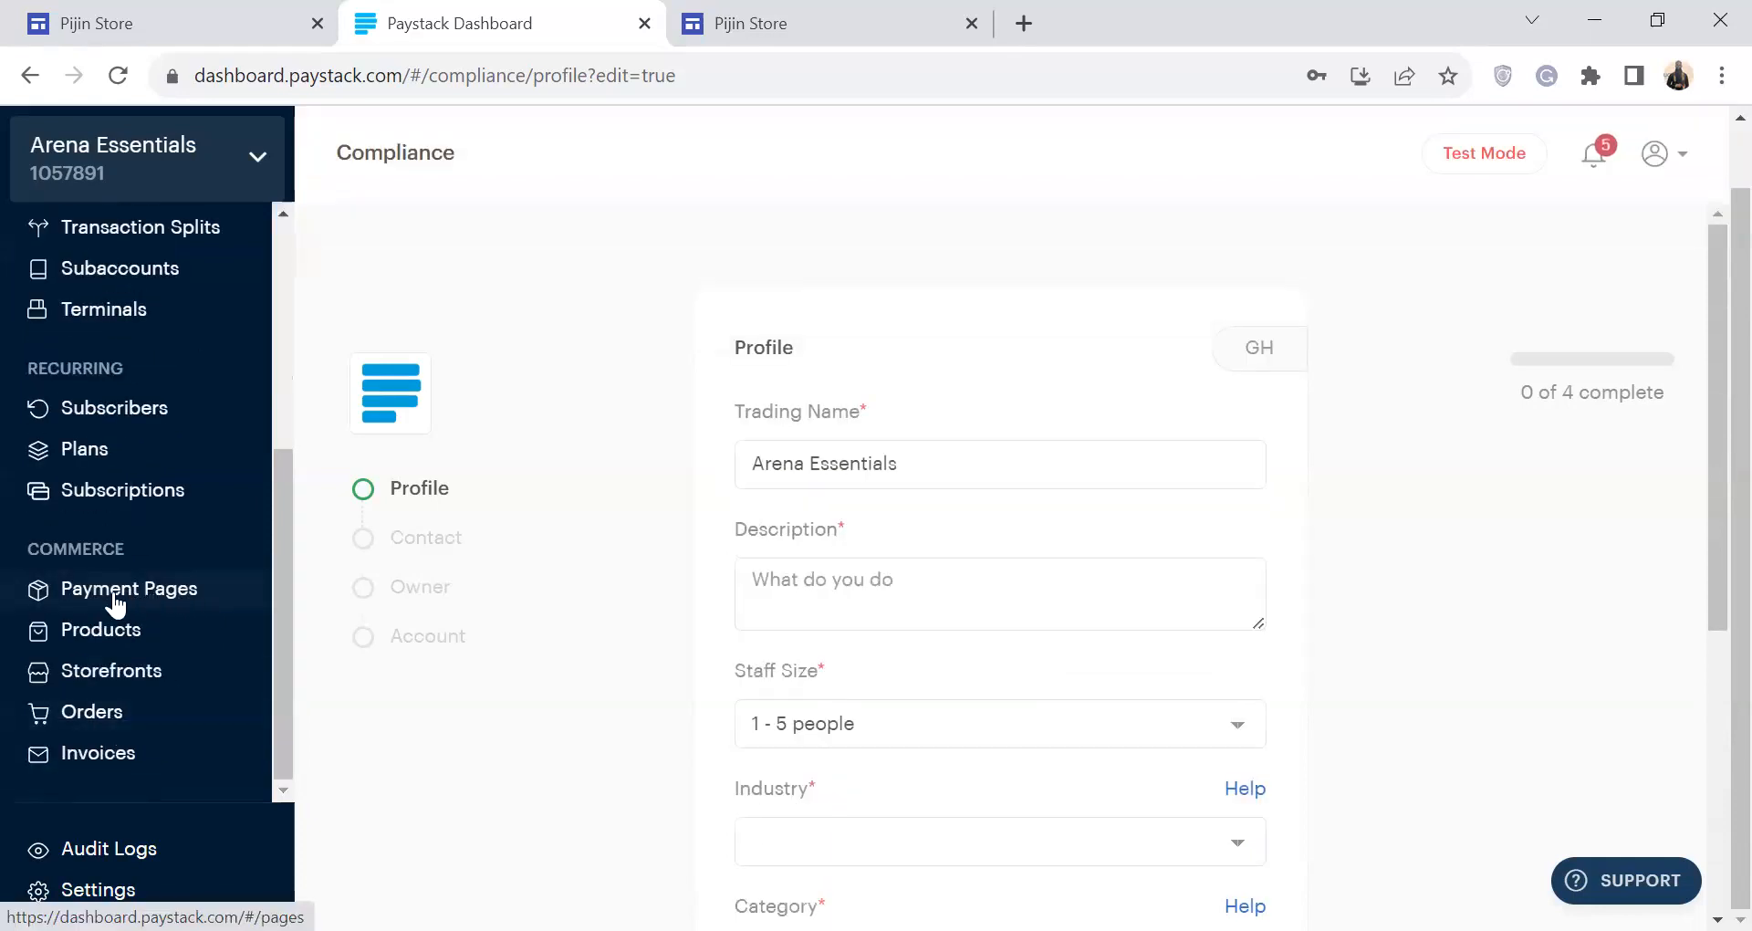
scroll(156, 597, "up", 5)
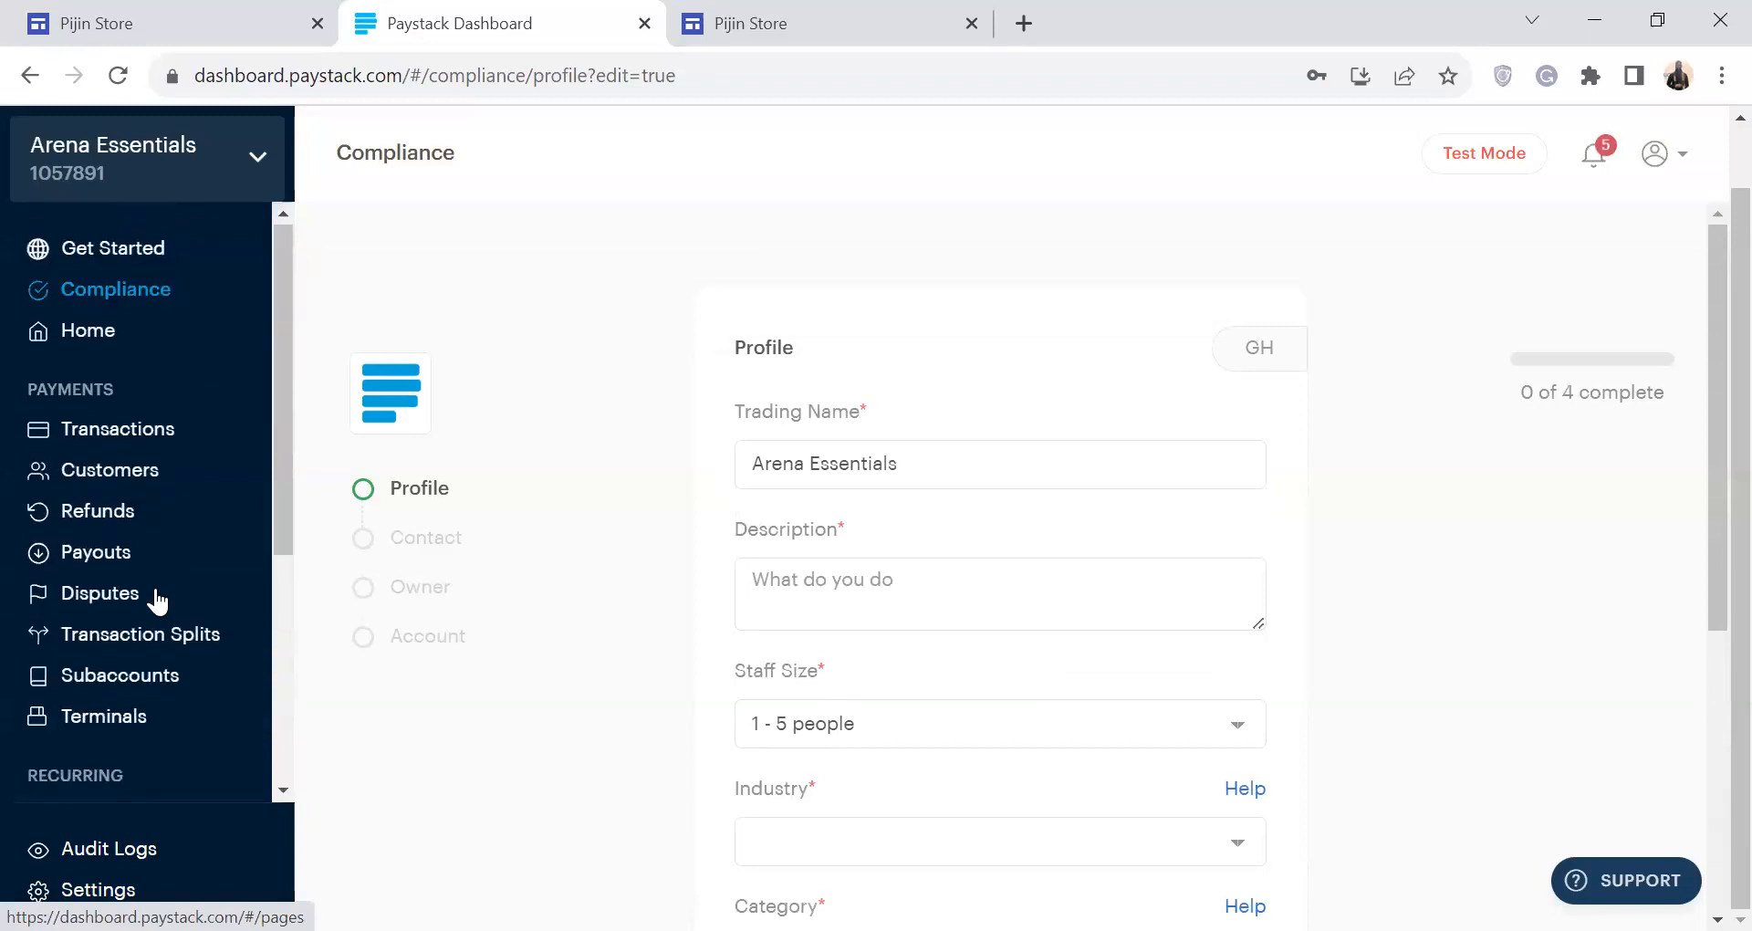
scroll(1410, 609, "down", 2)
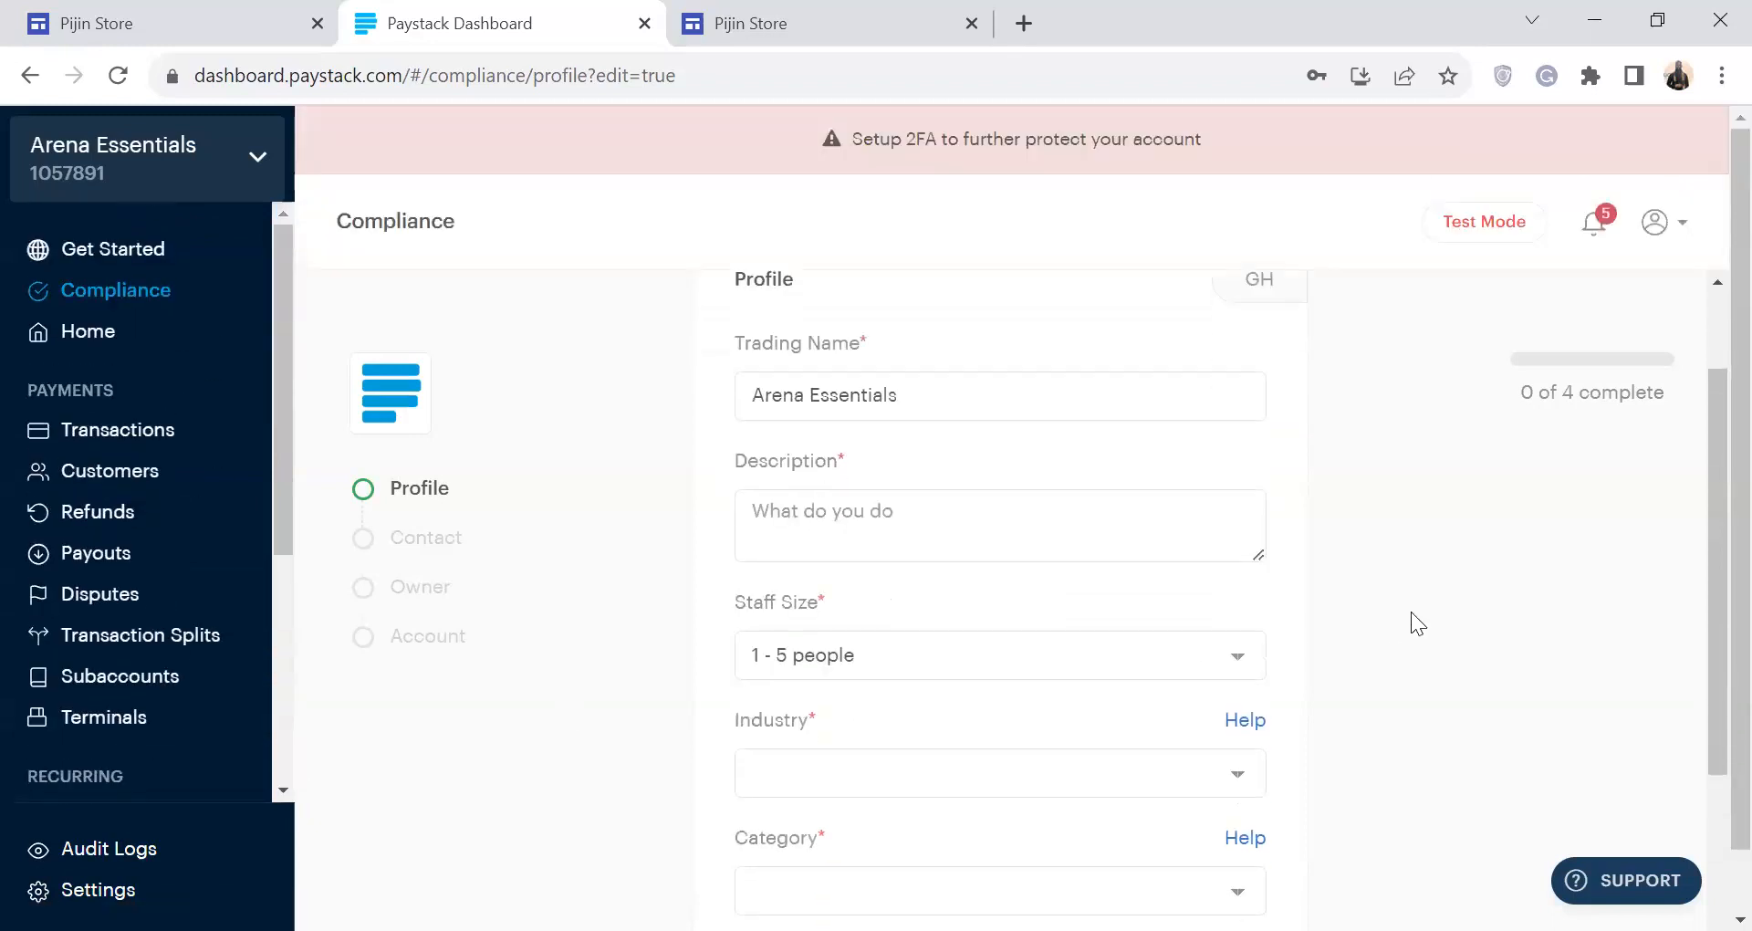
scroll(1411, 611, "down", 1)
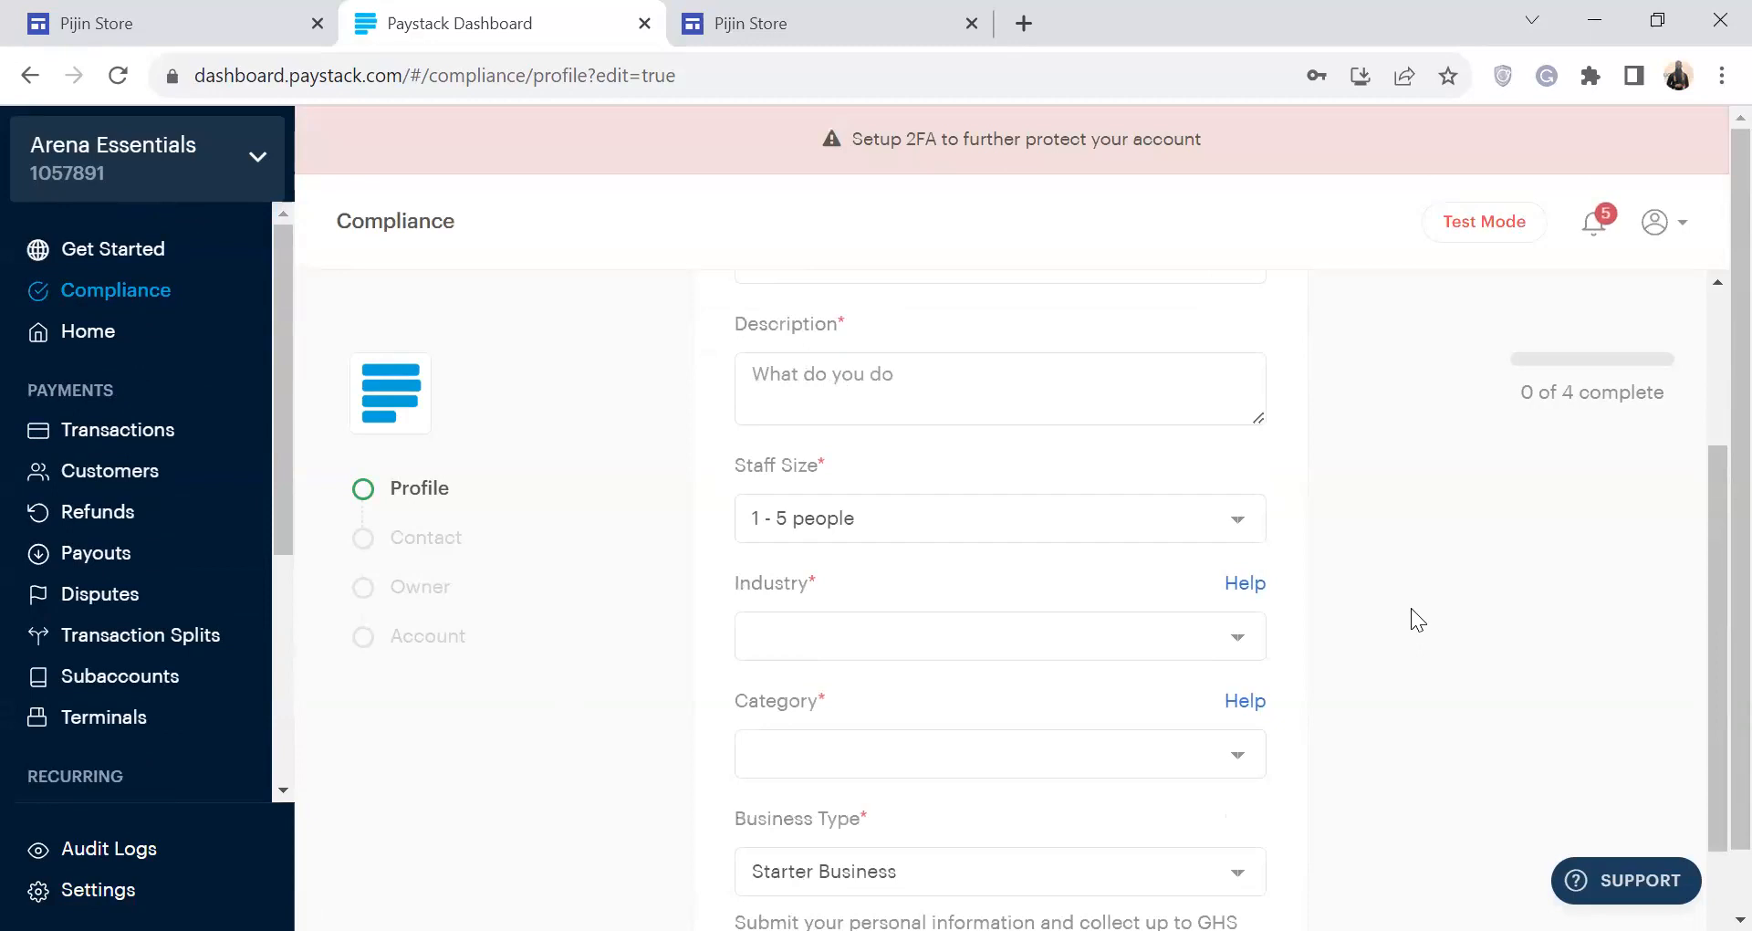
scroll(1055, 611, "up", 3)
- Describe the business in the profile as "Tshirts and other accessories"
left_click(1041, 644)
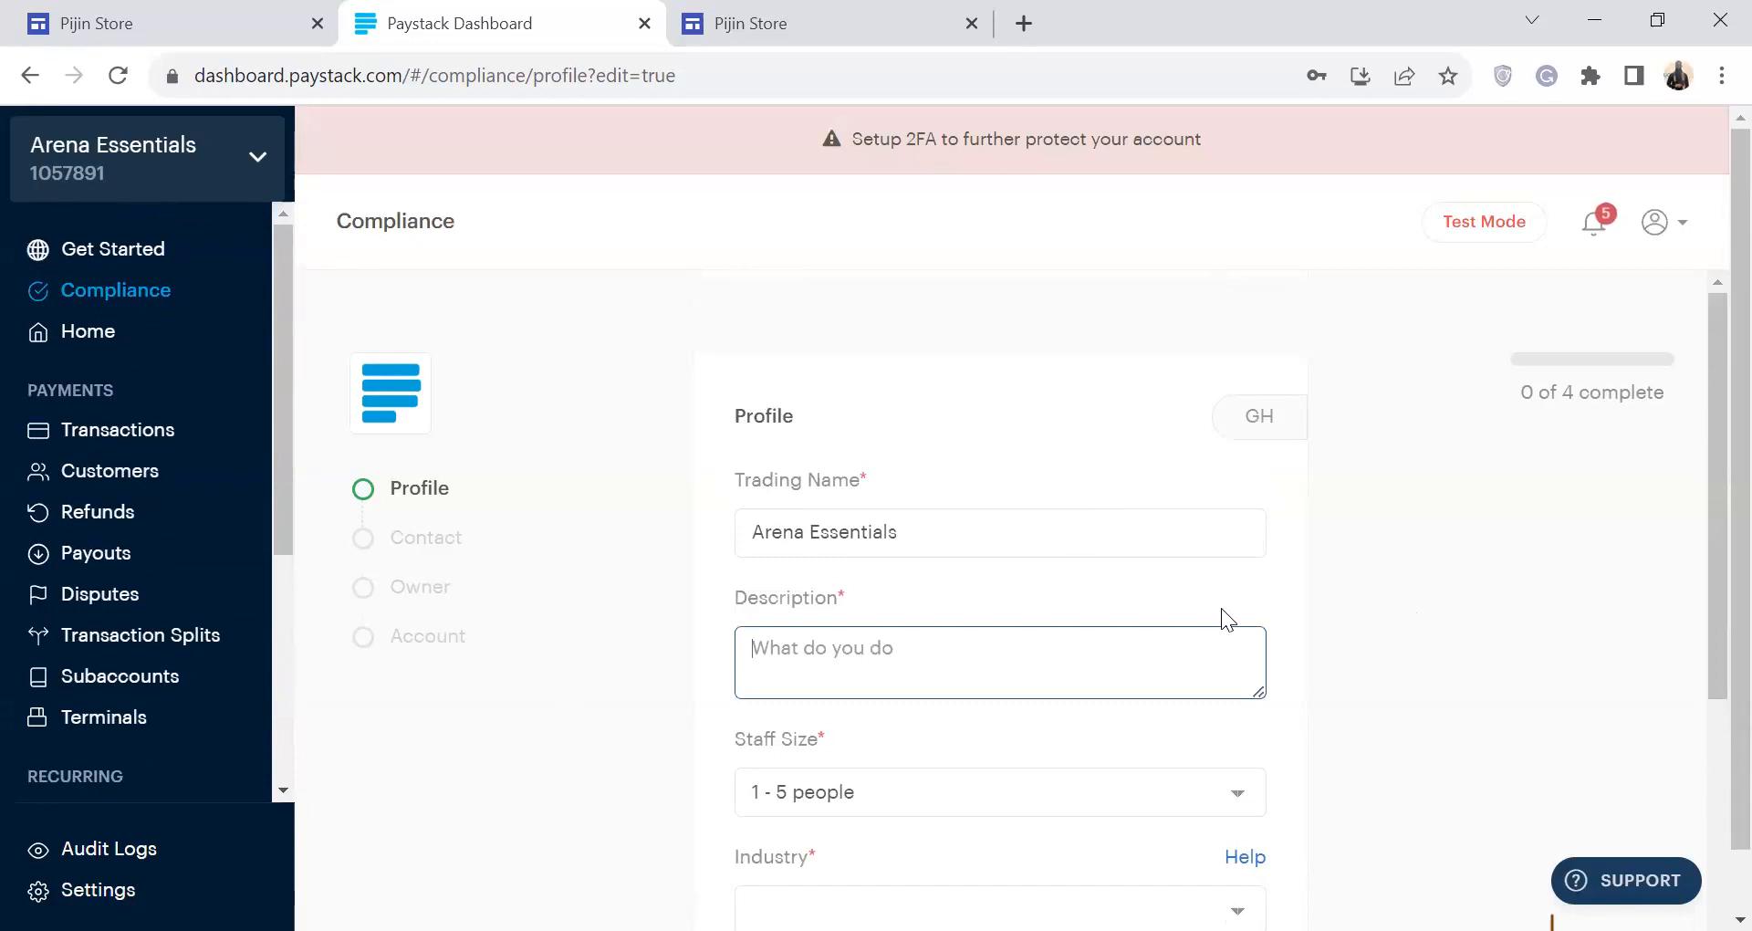
type("Tshirts and o")
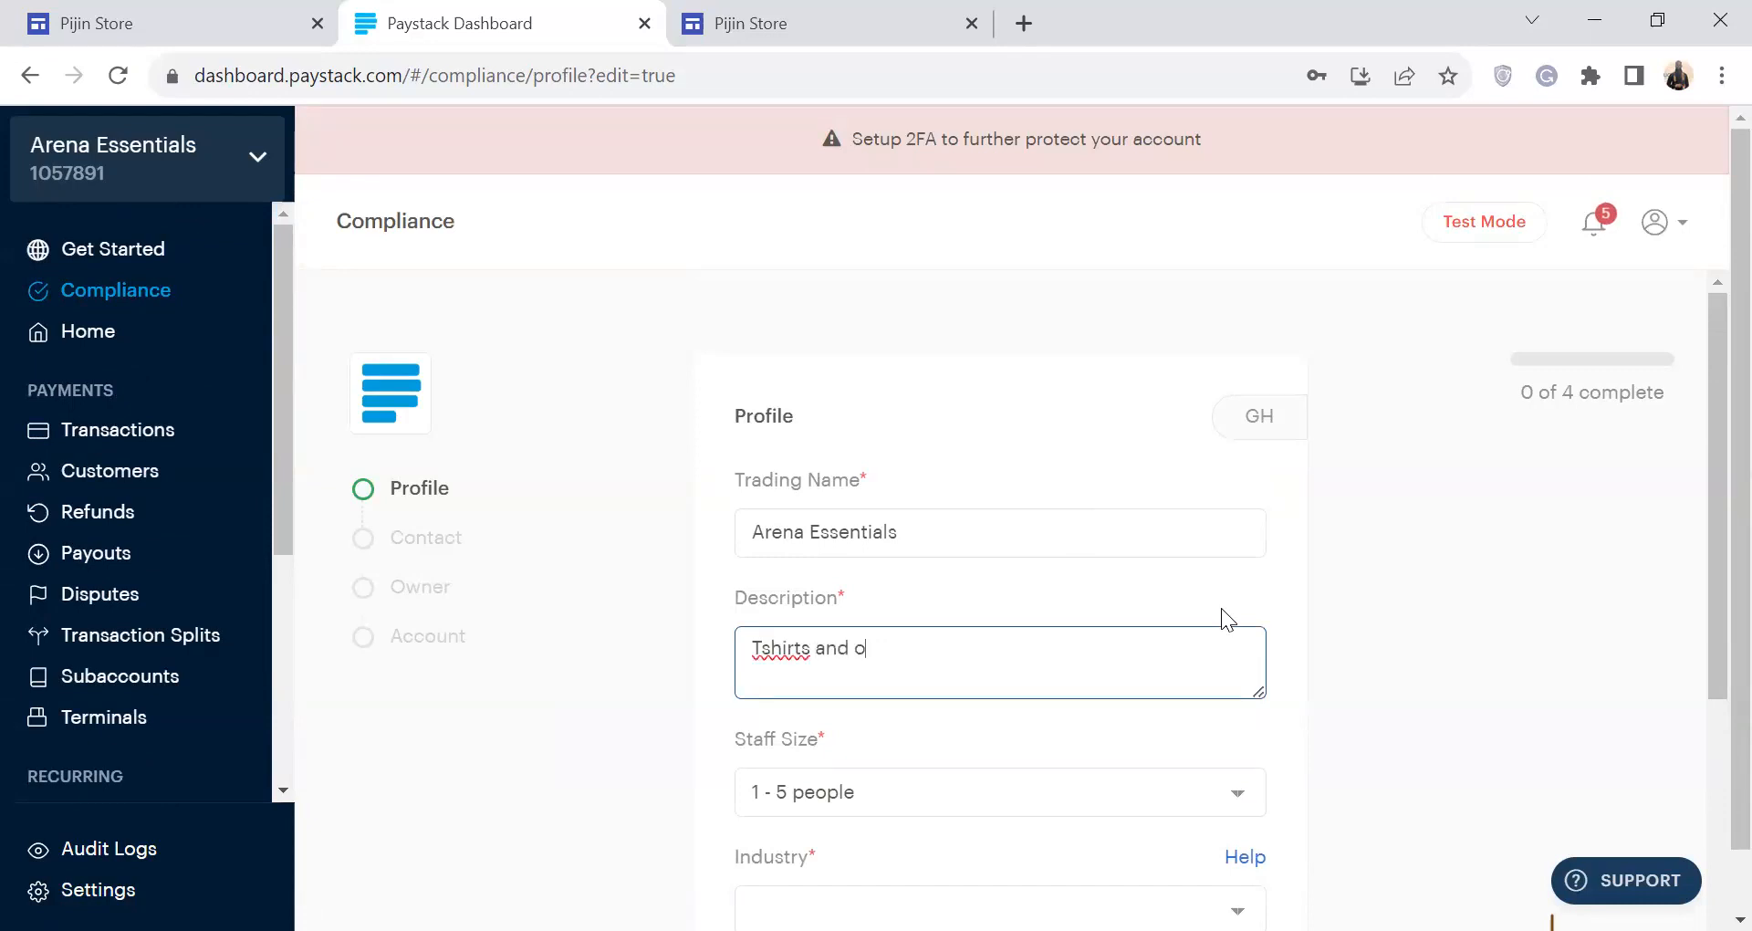
type("ther accessories")
- Set the industry to Clothing and accessories and the category to Men's and women's clothing stores
scroll(767, 657, "down", 2)
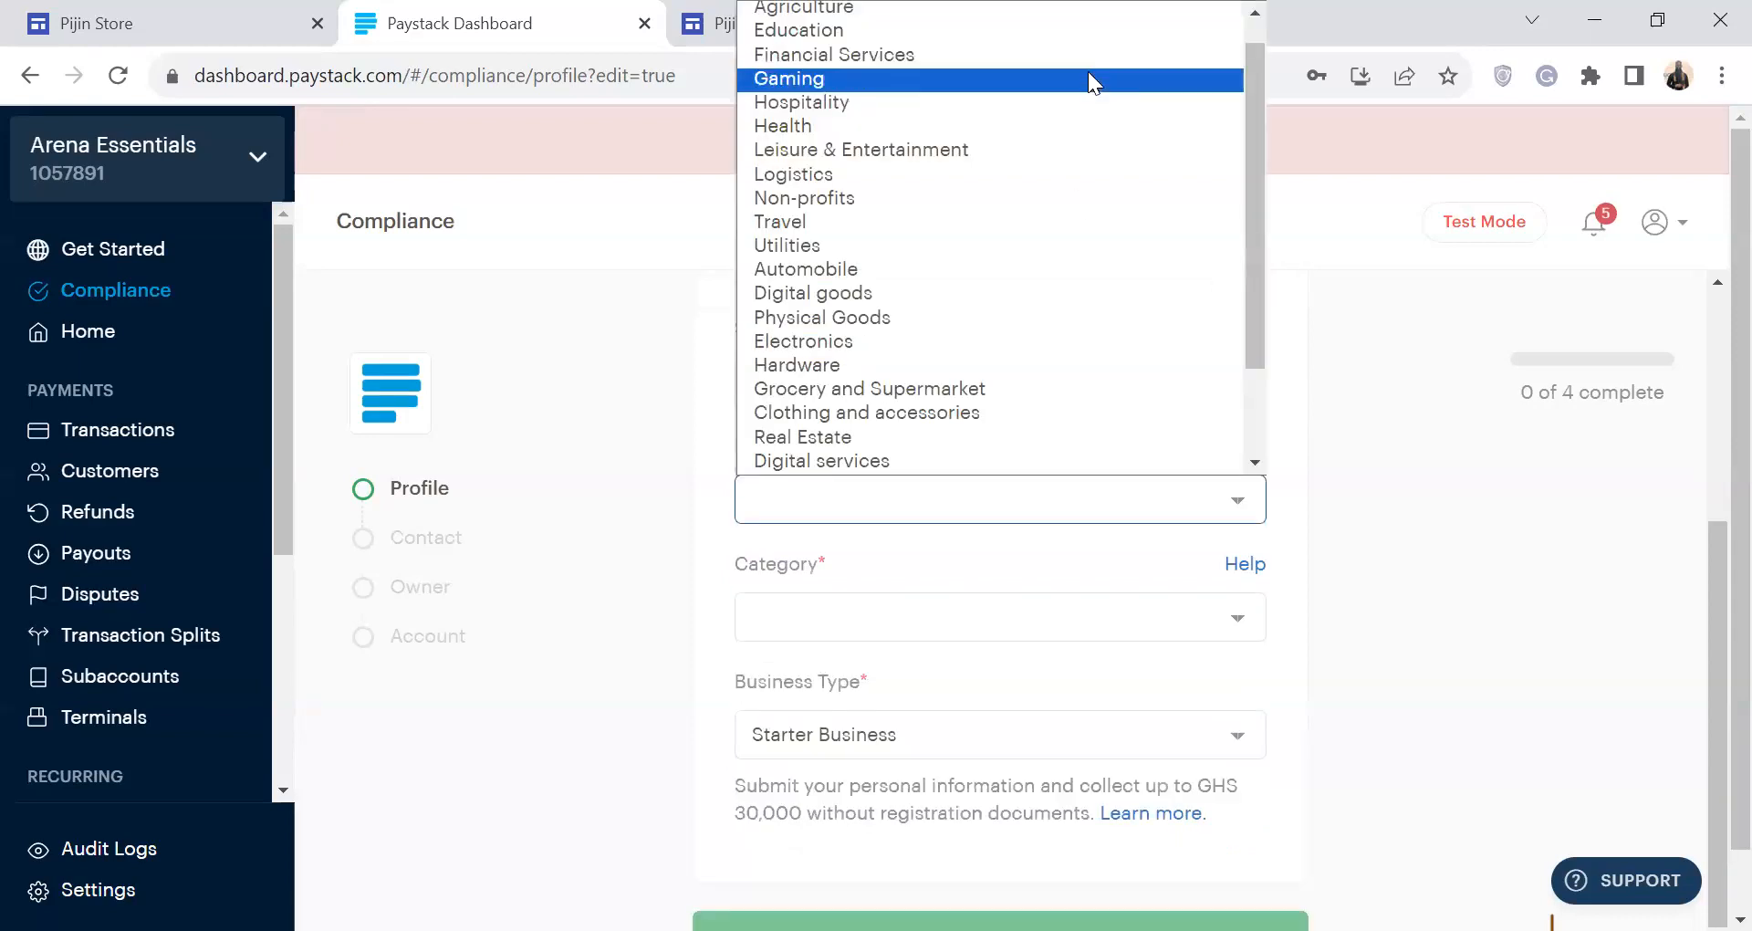
scroll(1087, 73, "up", 1)
scroll(1040, 182, "down", 3)
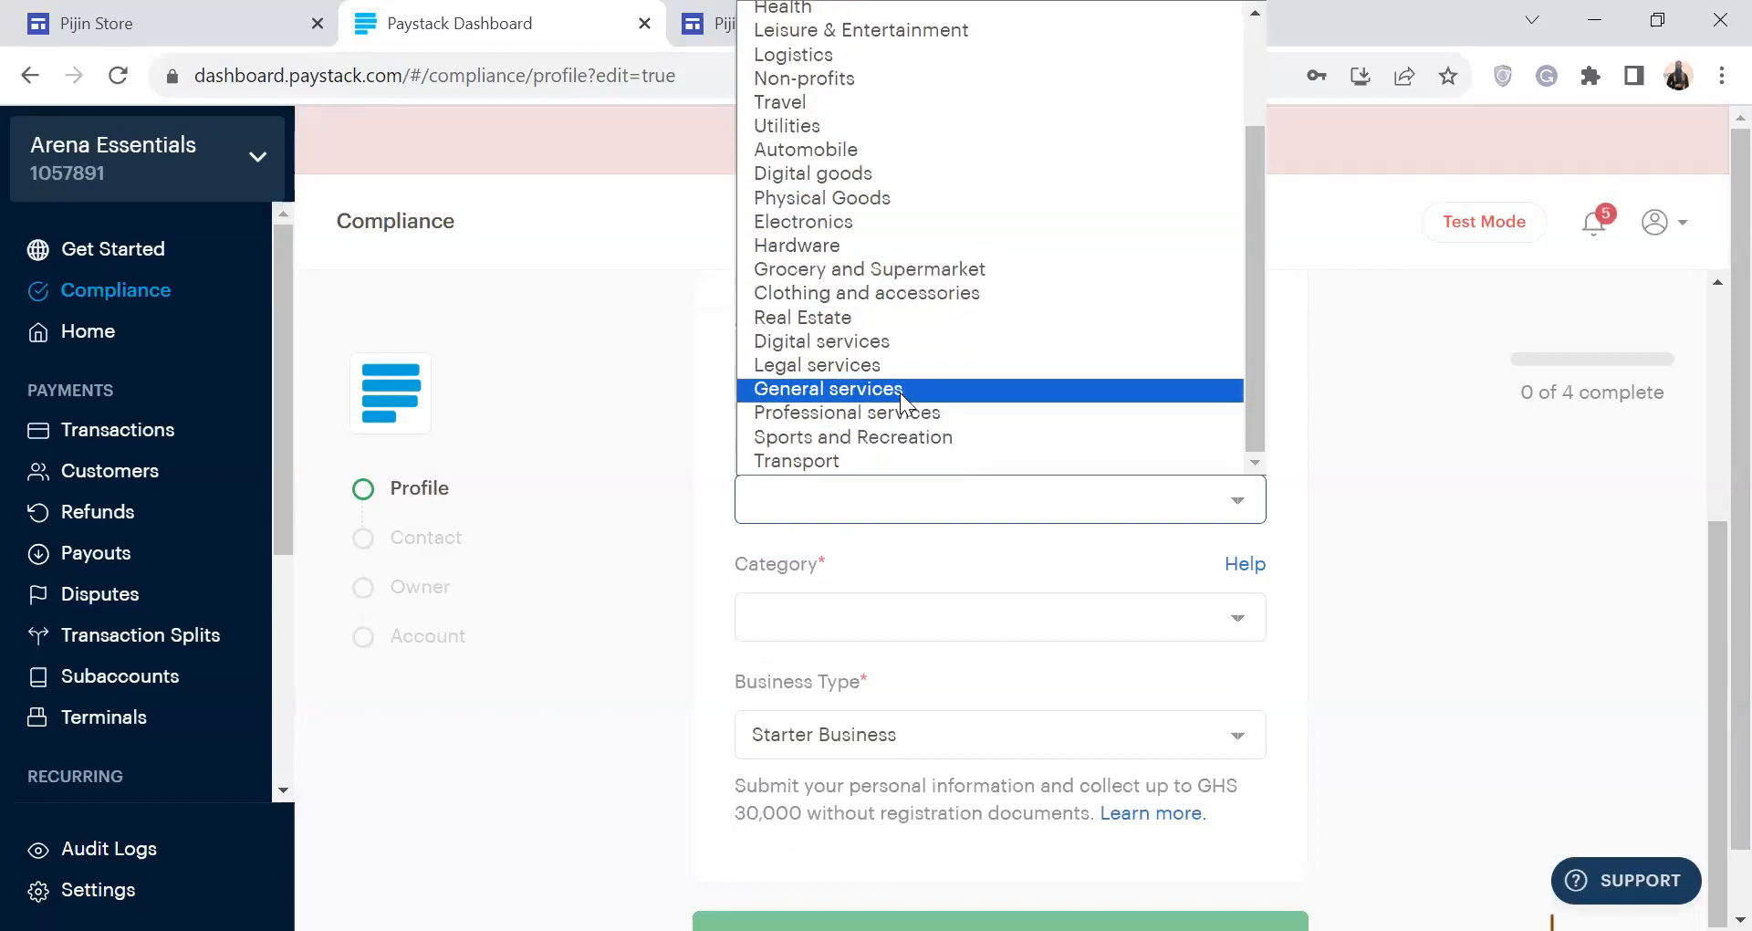
scroll(879, 176, "up", 1)
scroll(878, 175, "up", 3)
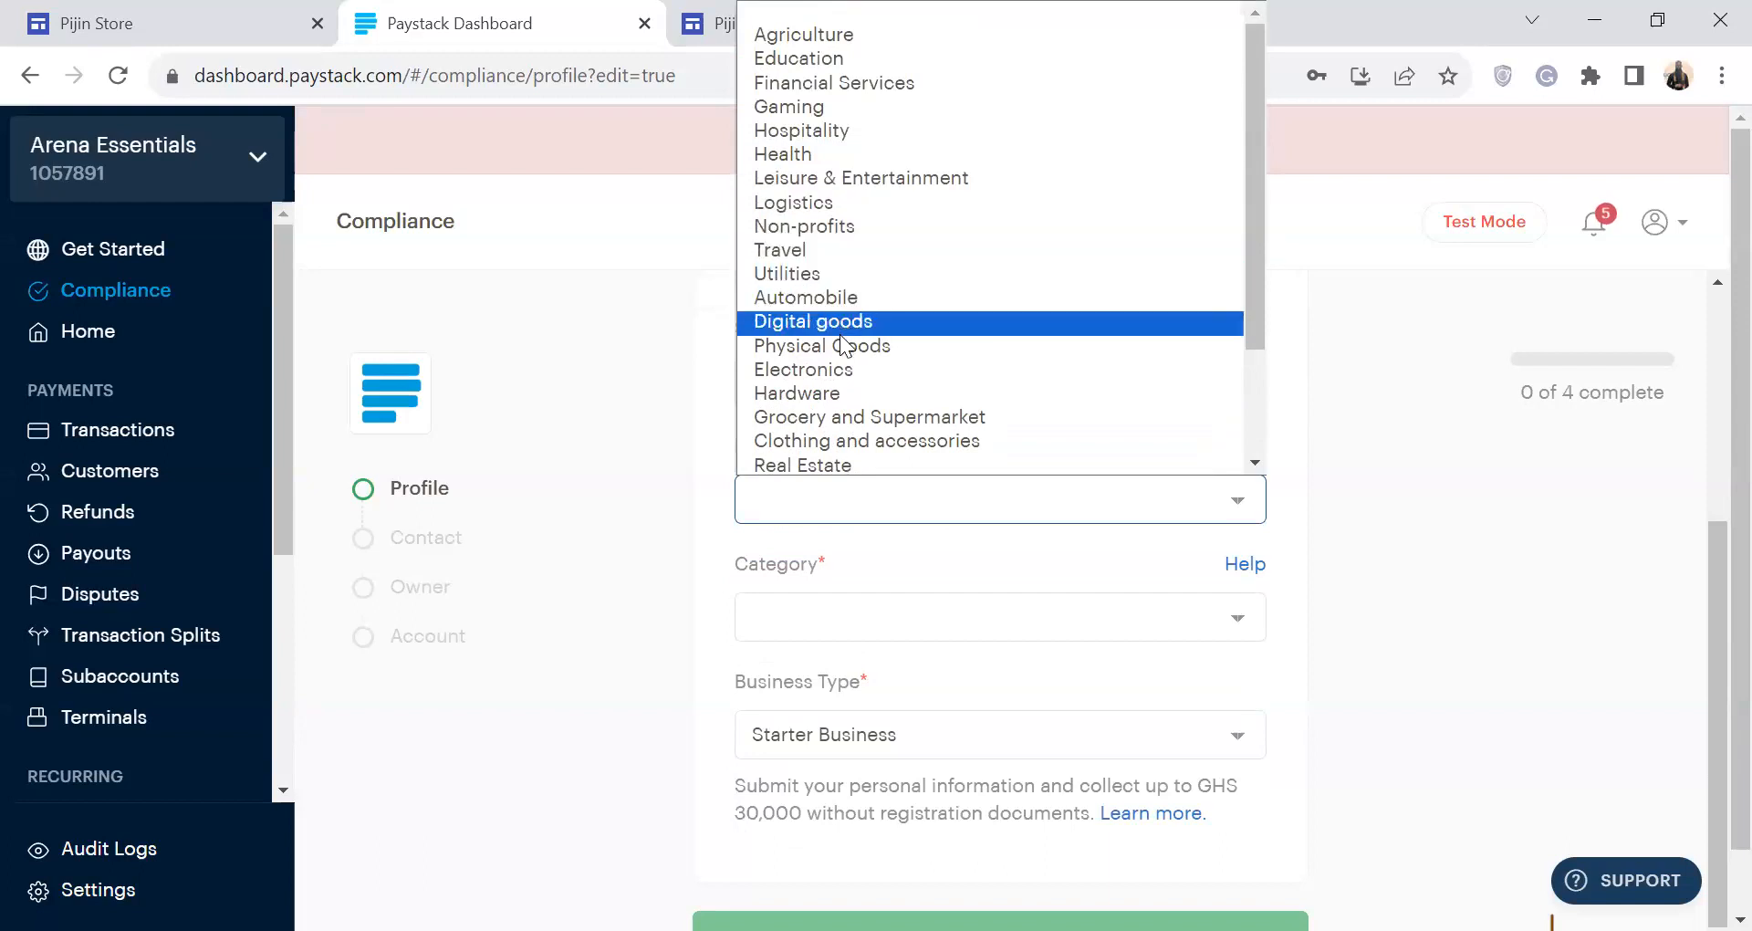
scroll(839, 334, "down", 2)
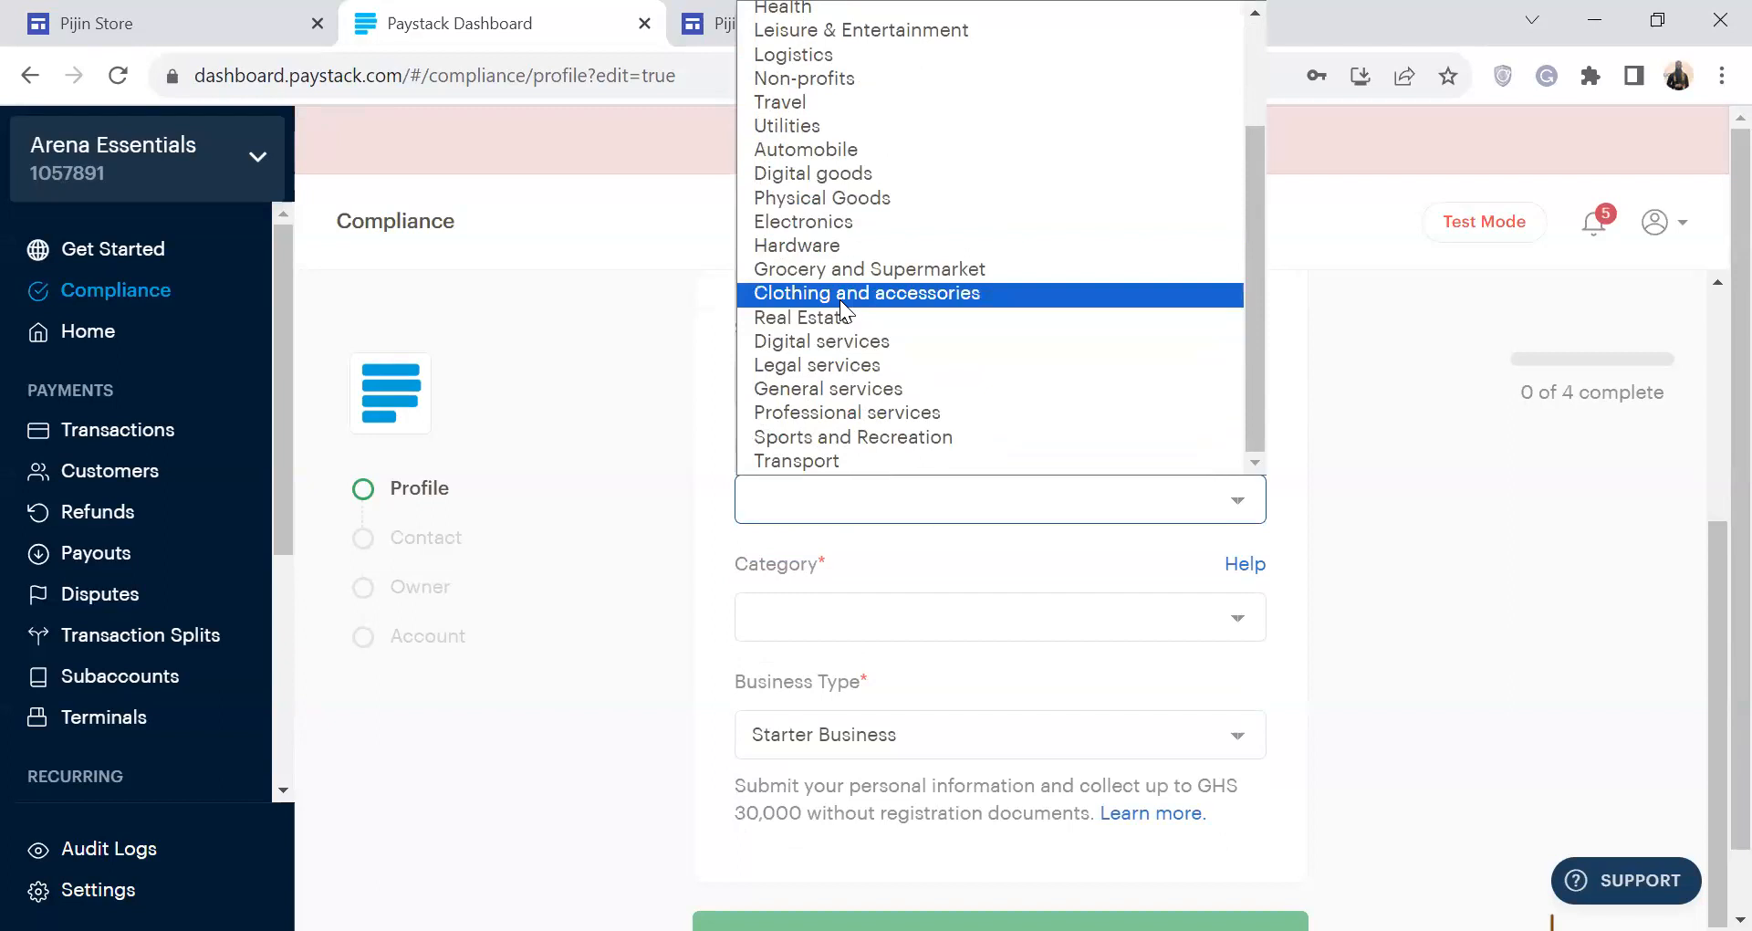
left_click(839, 293)
left_click(1123, 626)
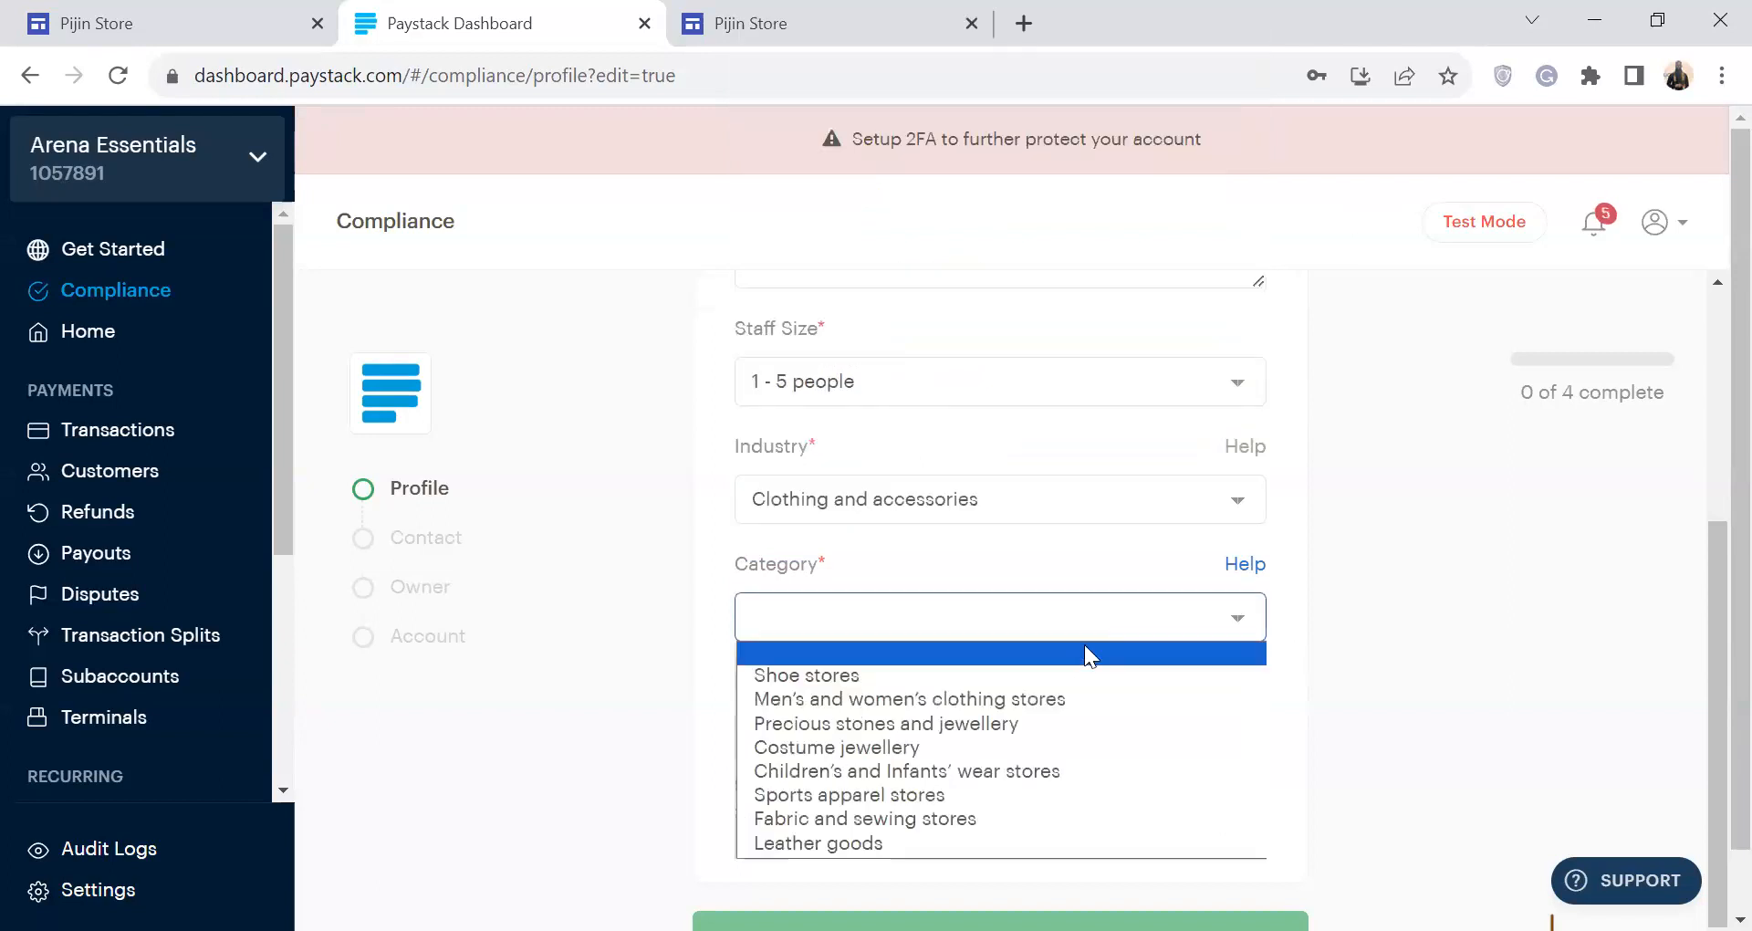
left_click(1058, 698)
- Save the business profile with the Starter Business type and proceed to the Contact section
scroll(1122, 727, "down", 1)
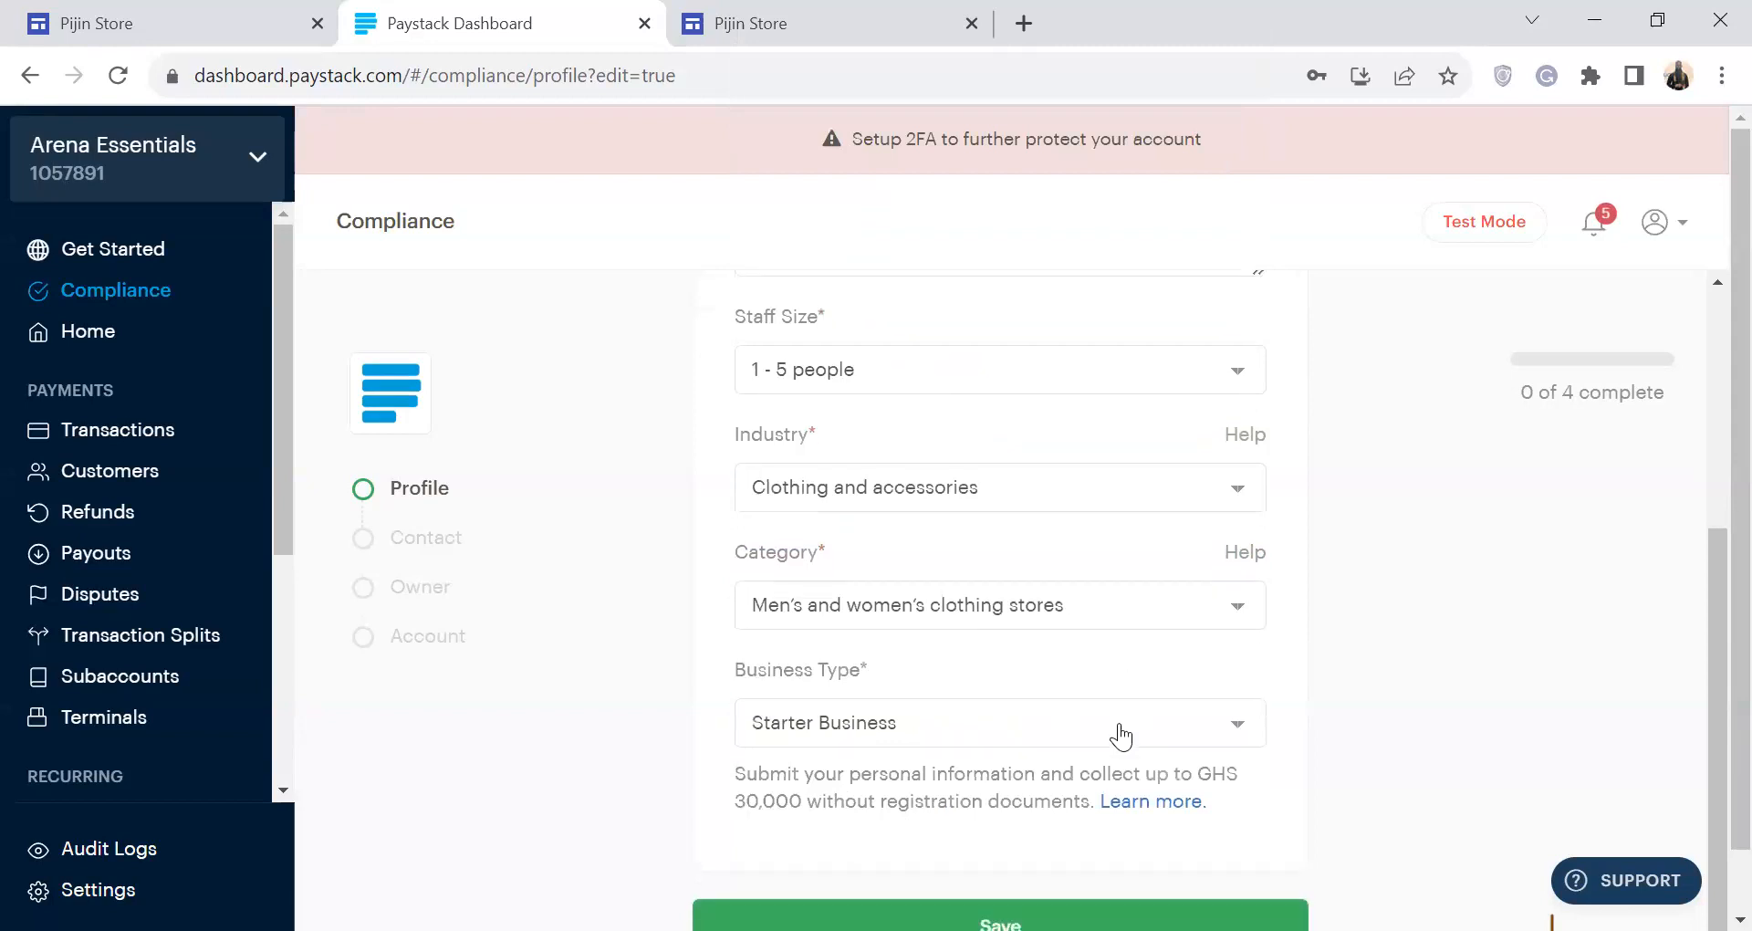
scroll(1197, 672, "up", 5)
scroll(1197, 671, "down", 5)
left_click(1097, 790)
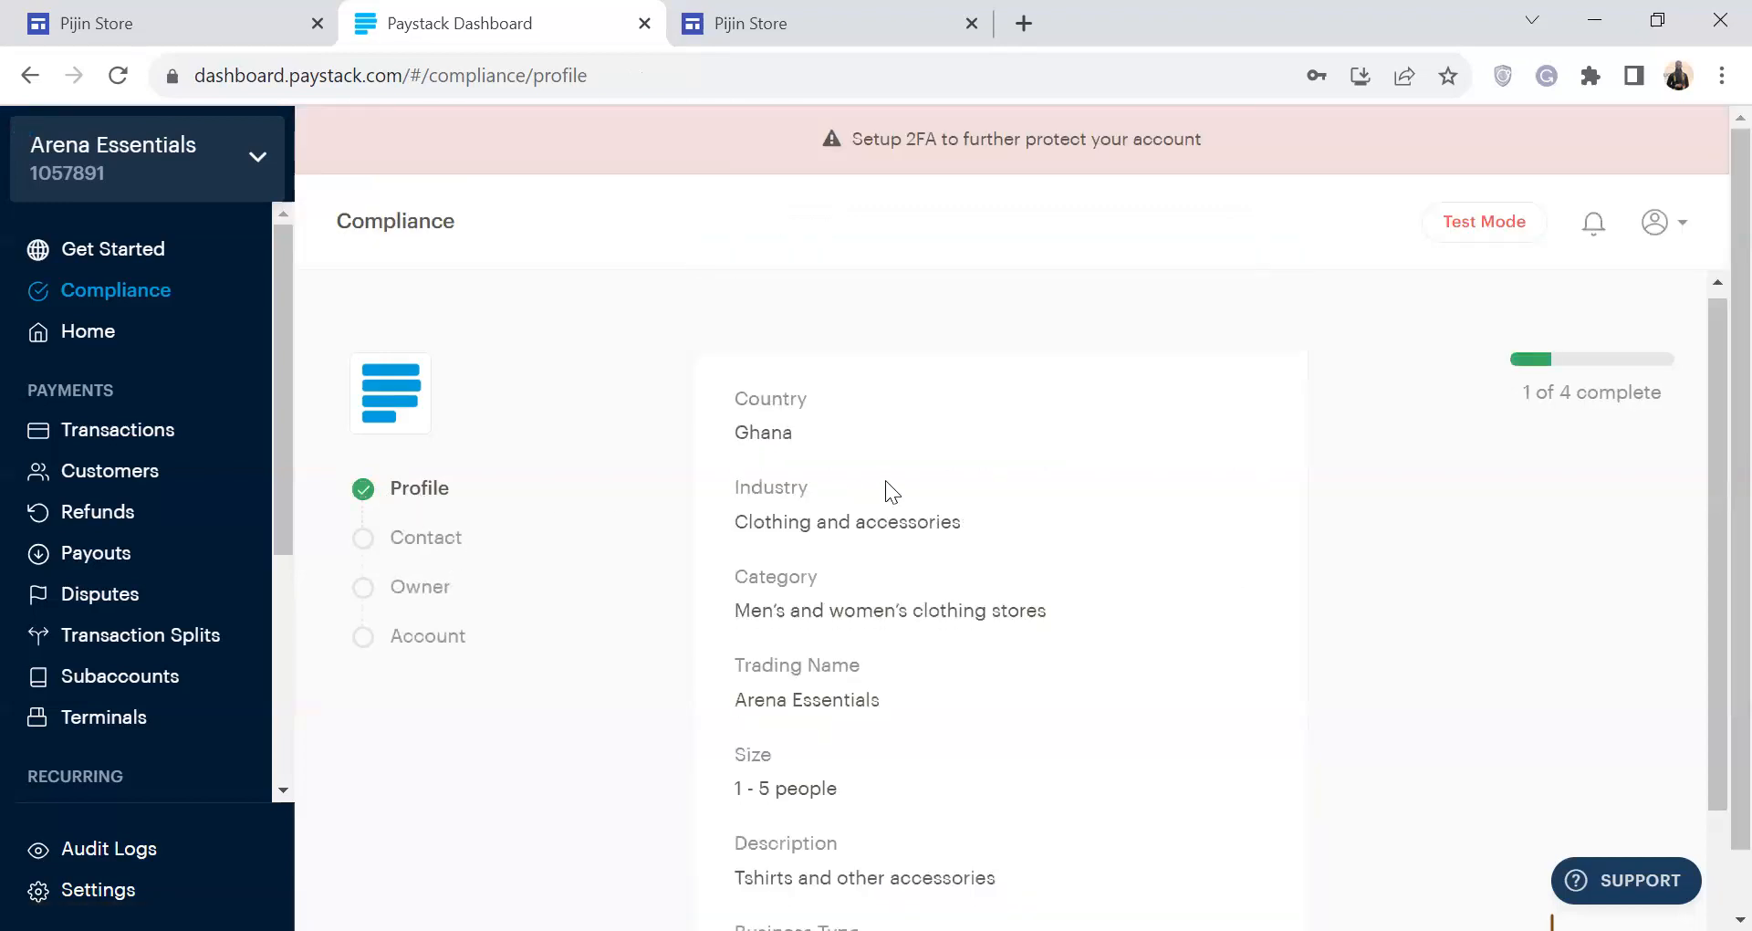
scroll(912, 493, "down", 3)
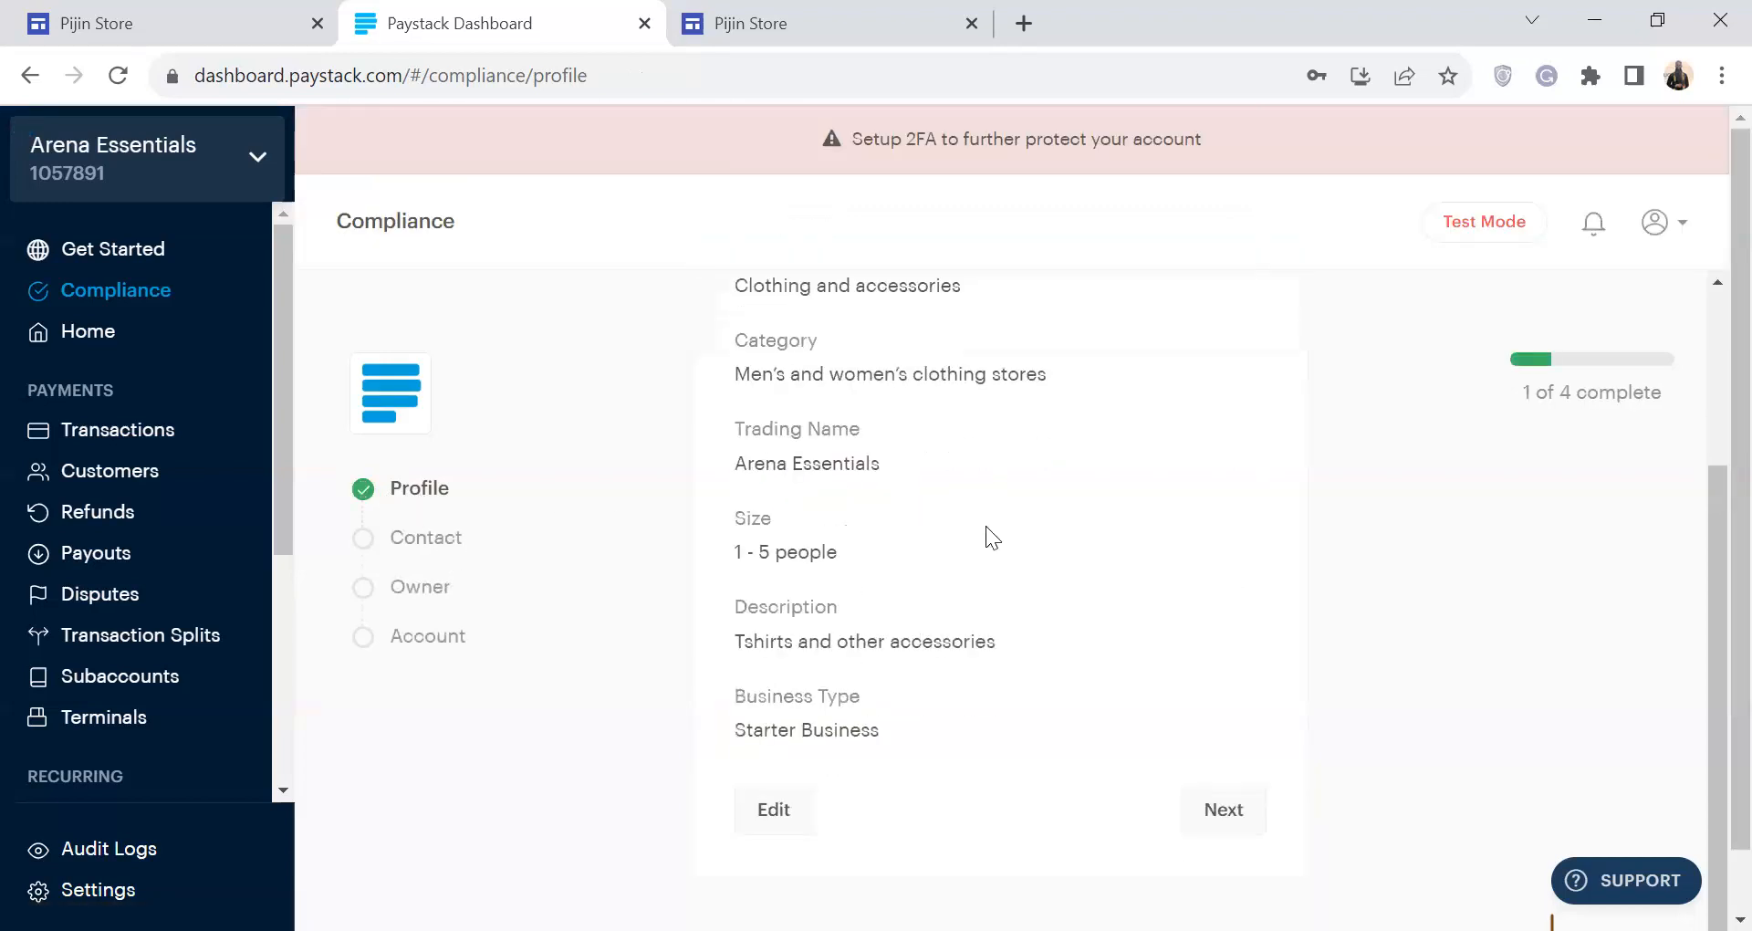
left_click(1224, 817)
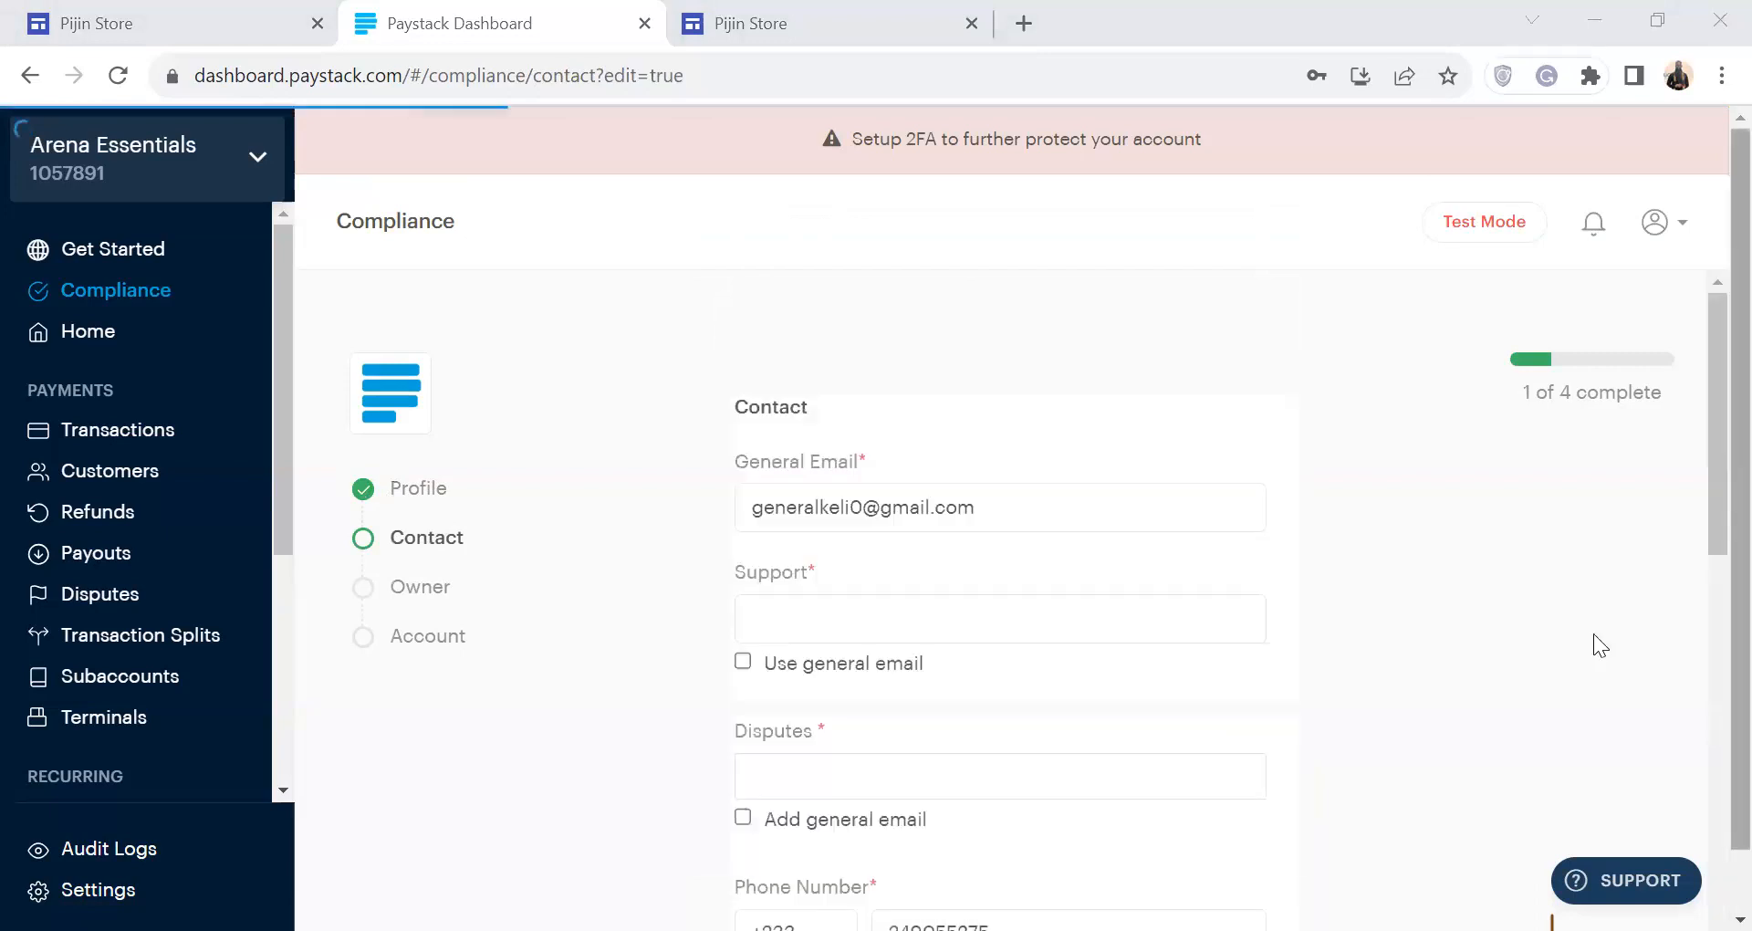
- Use the general email for both support and disputes in the contact form
left_click(1066, 613)
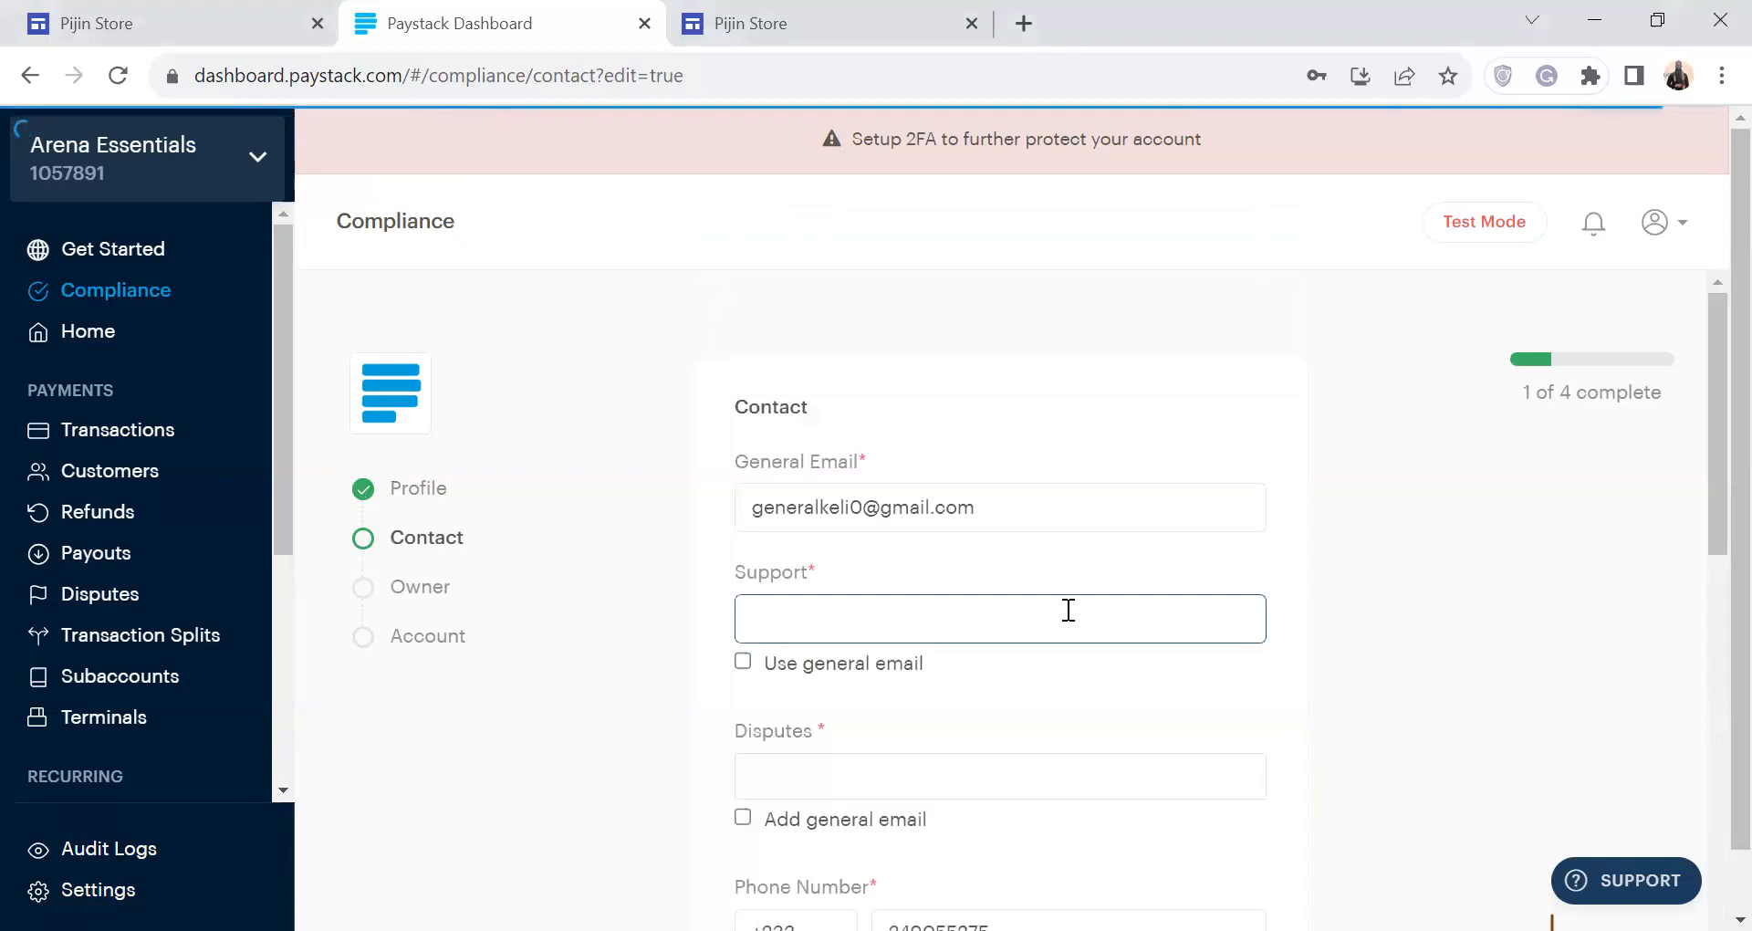
left_click(741, 662)
scroll(1299, 651, "down", 2)
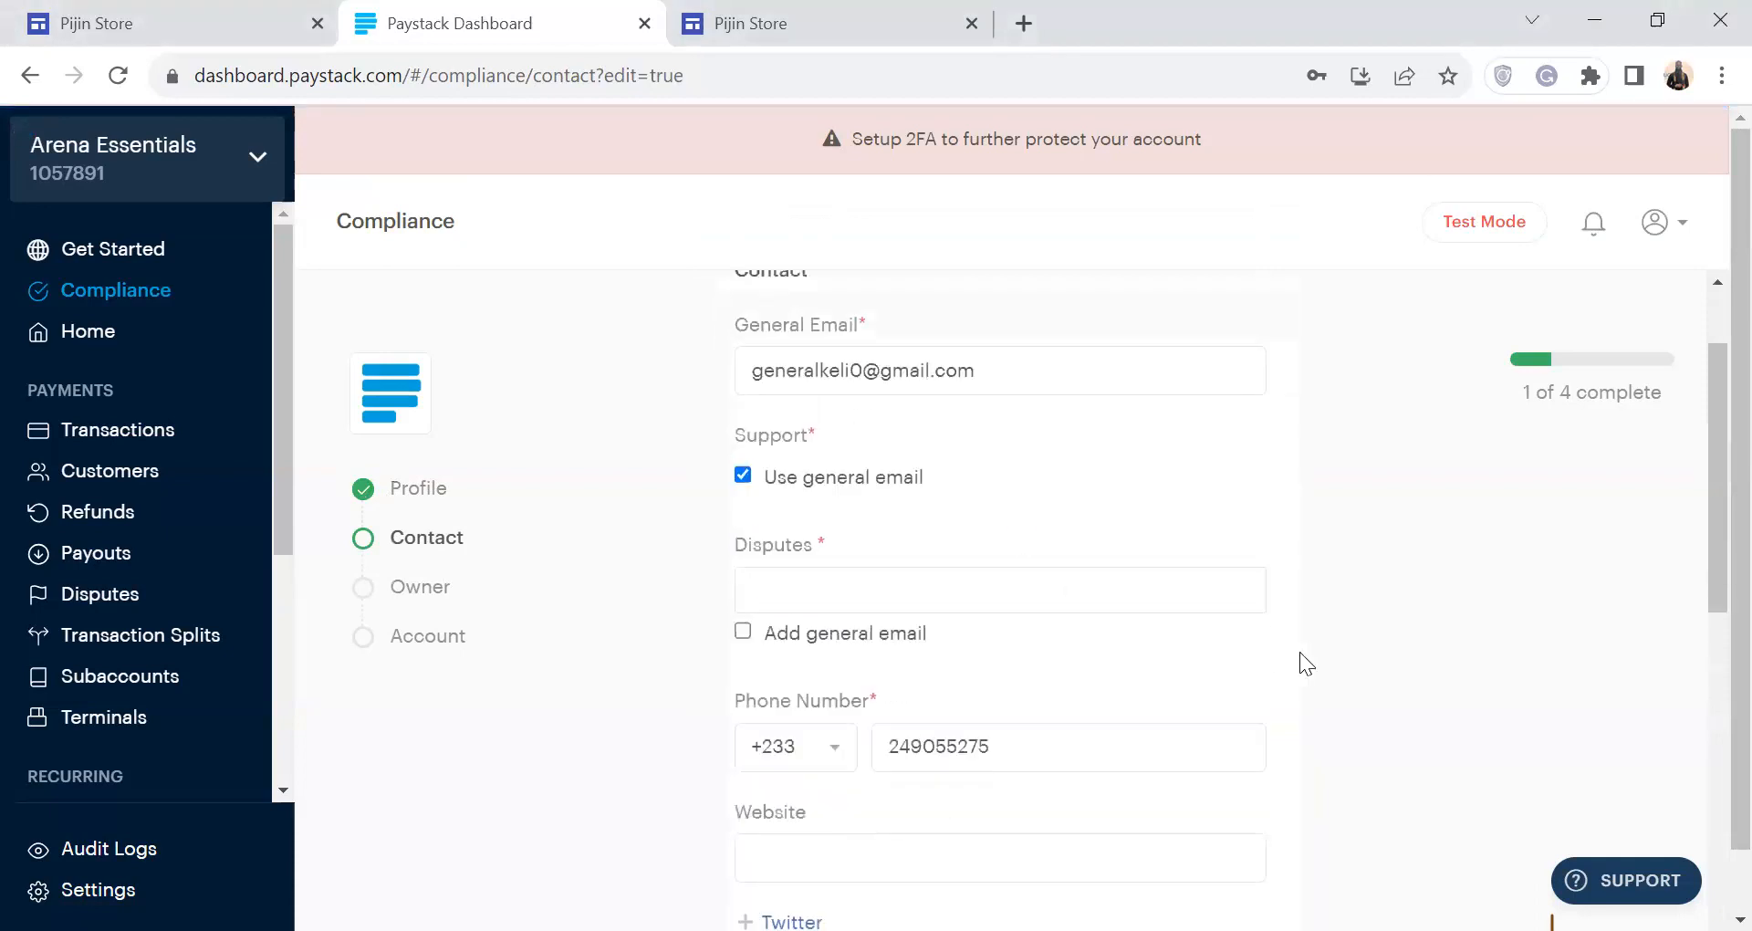
left_click(742, 630)
scroll(1122, 648, "down", 2)
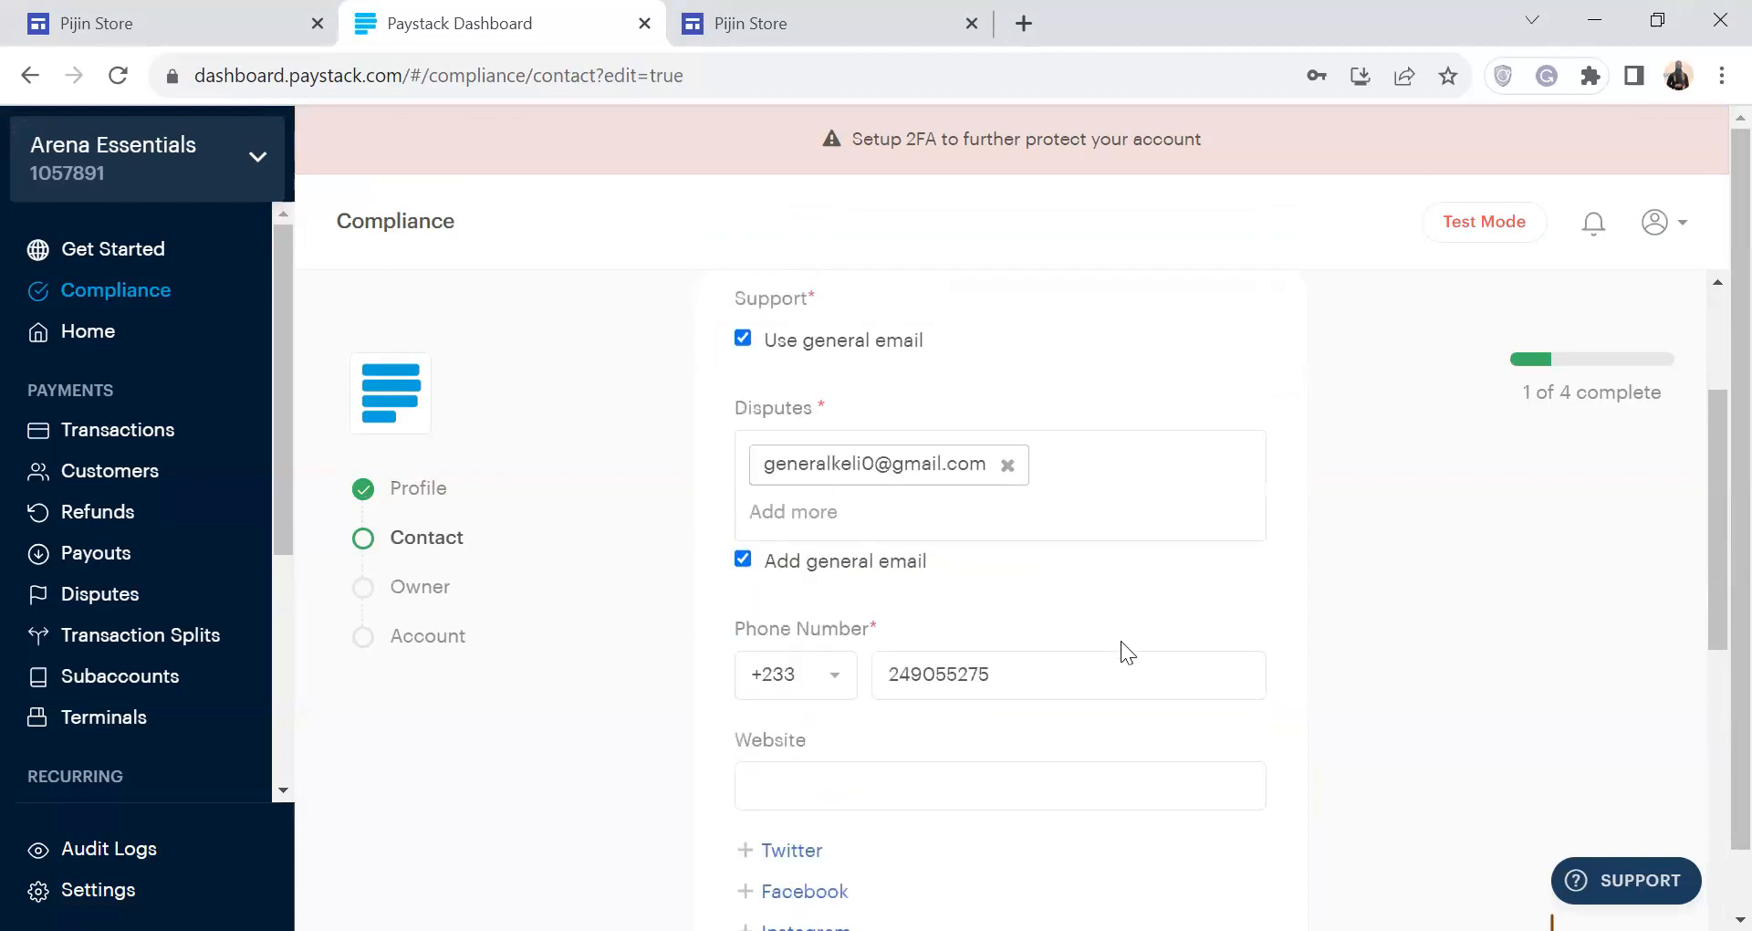
- Set the state or region of the office address to Upper West Region in the contact form
scroll(1055, 496, "down", 4)
scroll(954, 502, "up", 1)
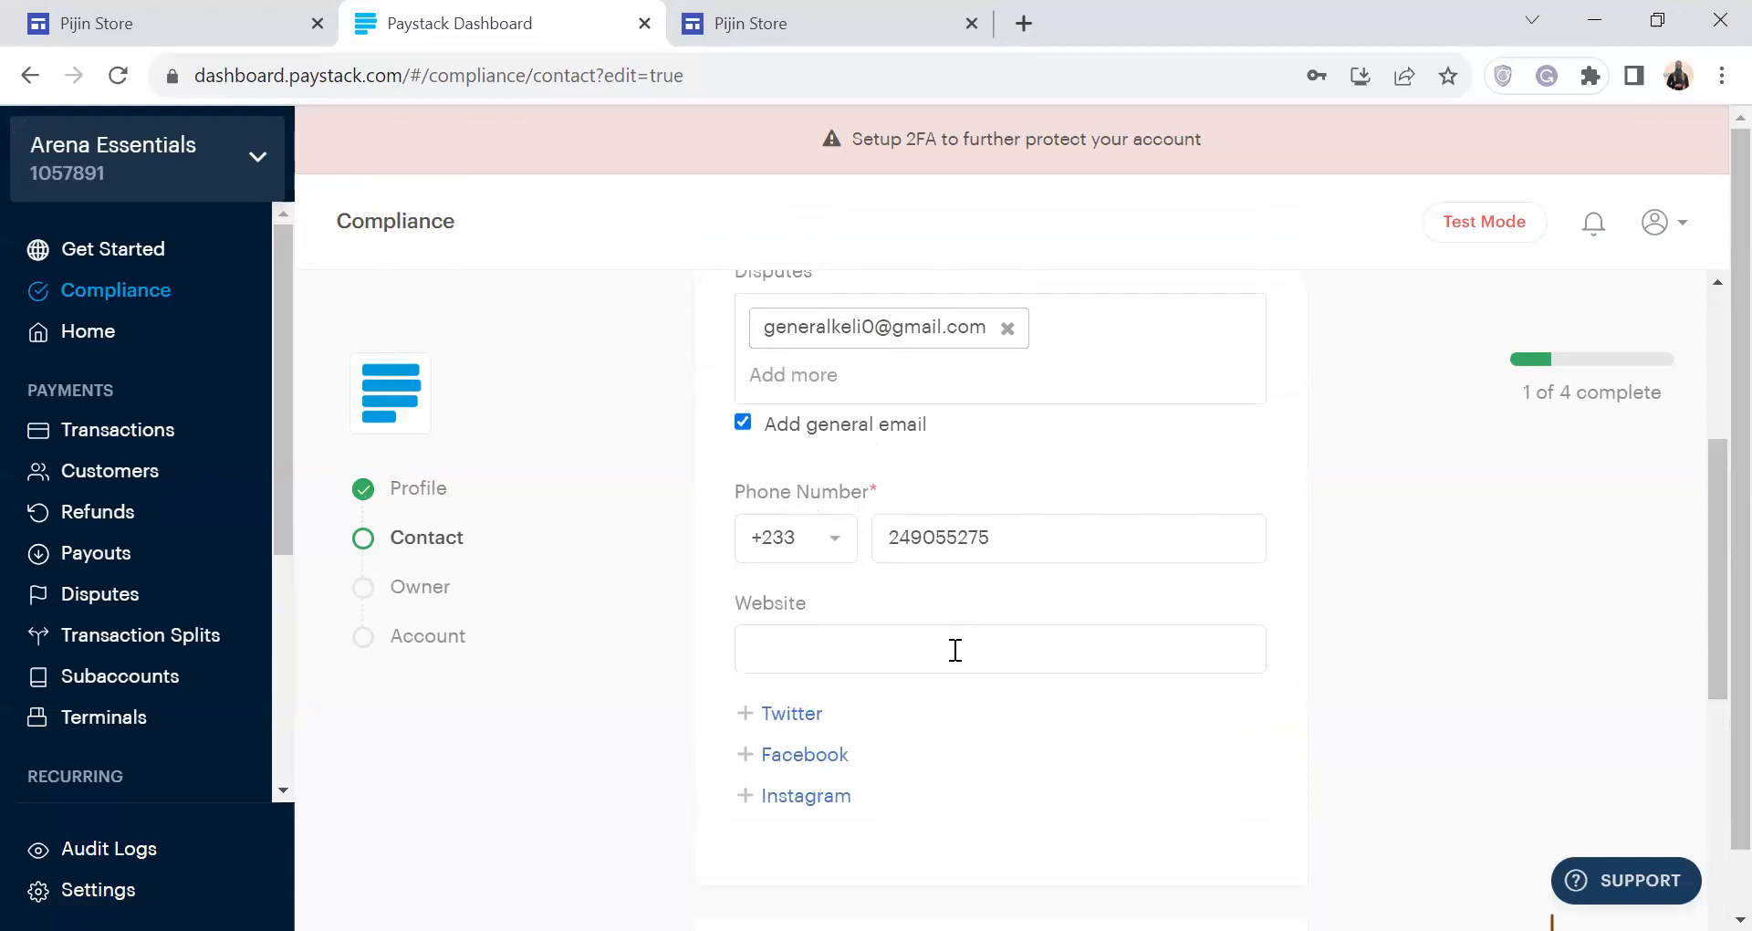
scroll(1081, 720, "down", 5)
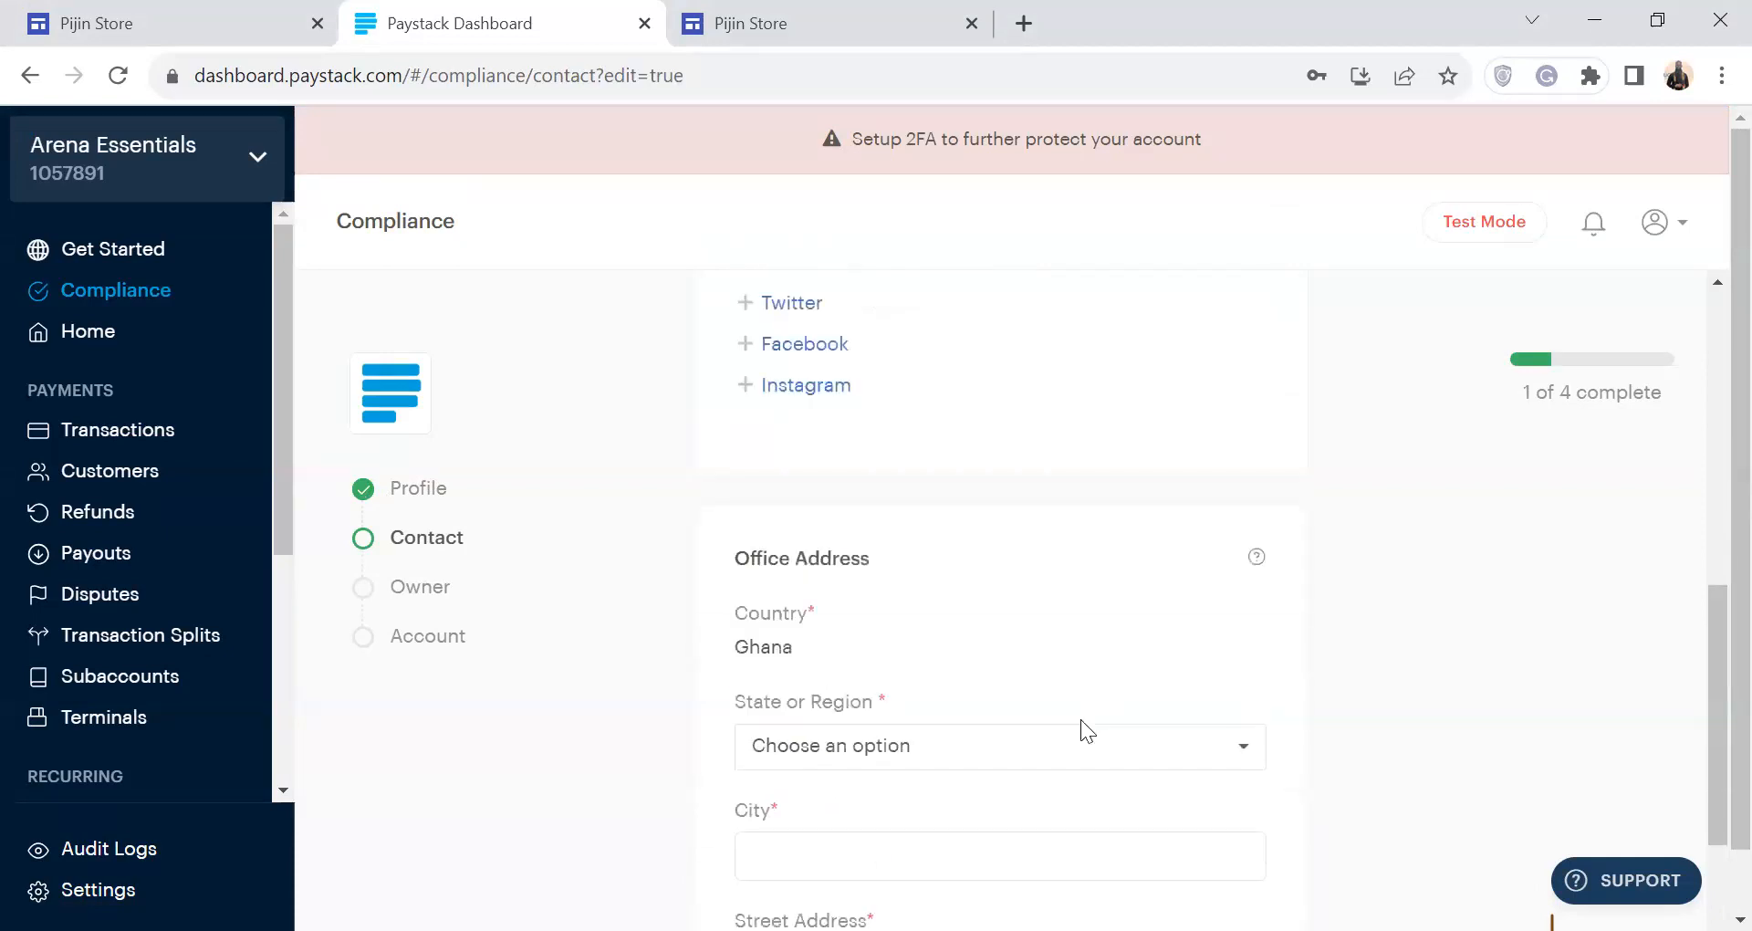
scroll(949, 631, "down", 2)
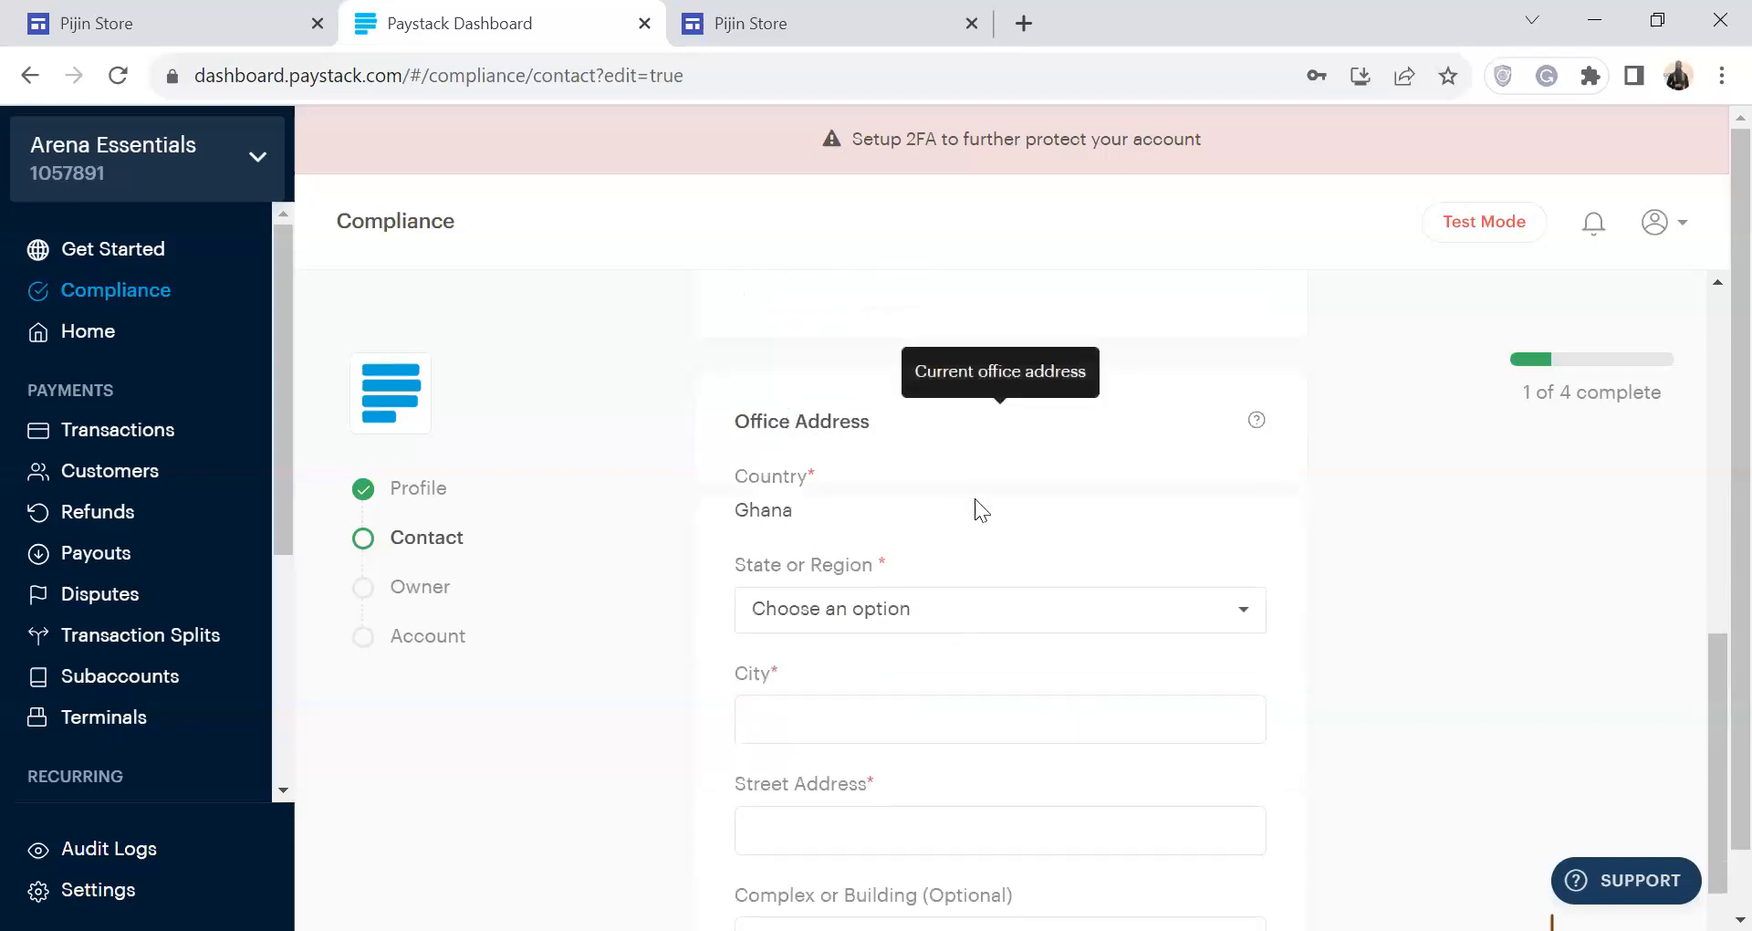
scroll(1032, 571, "down", 2)
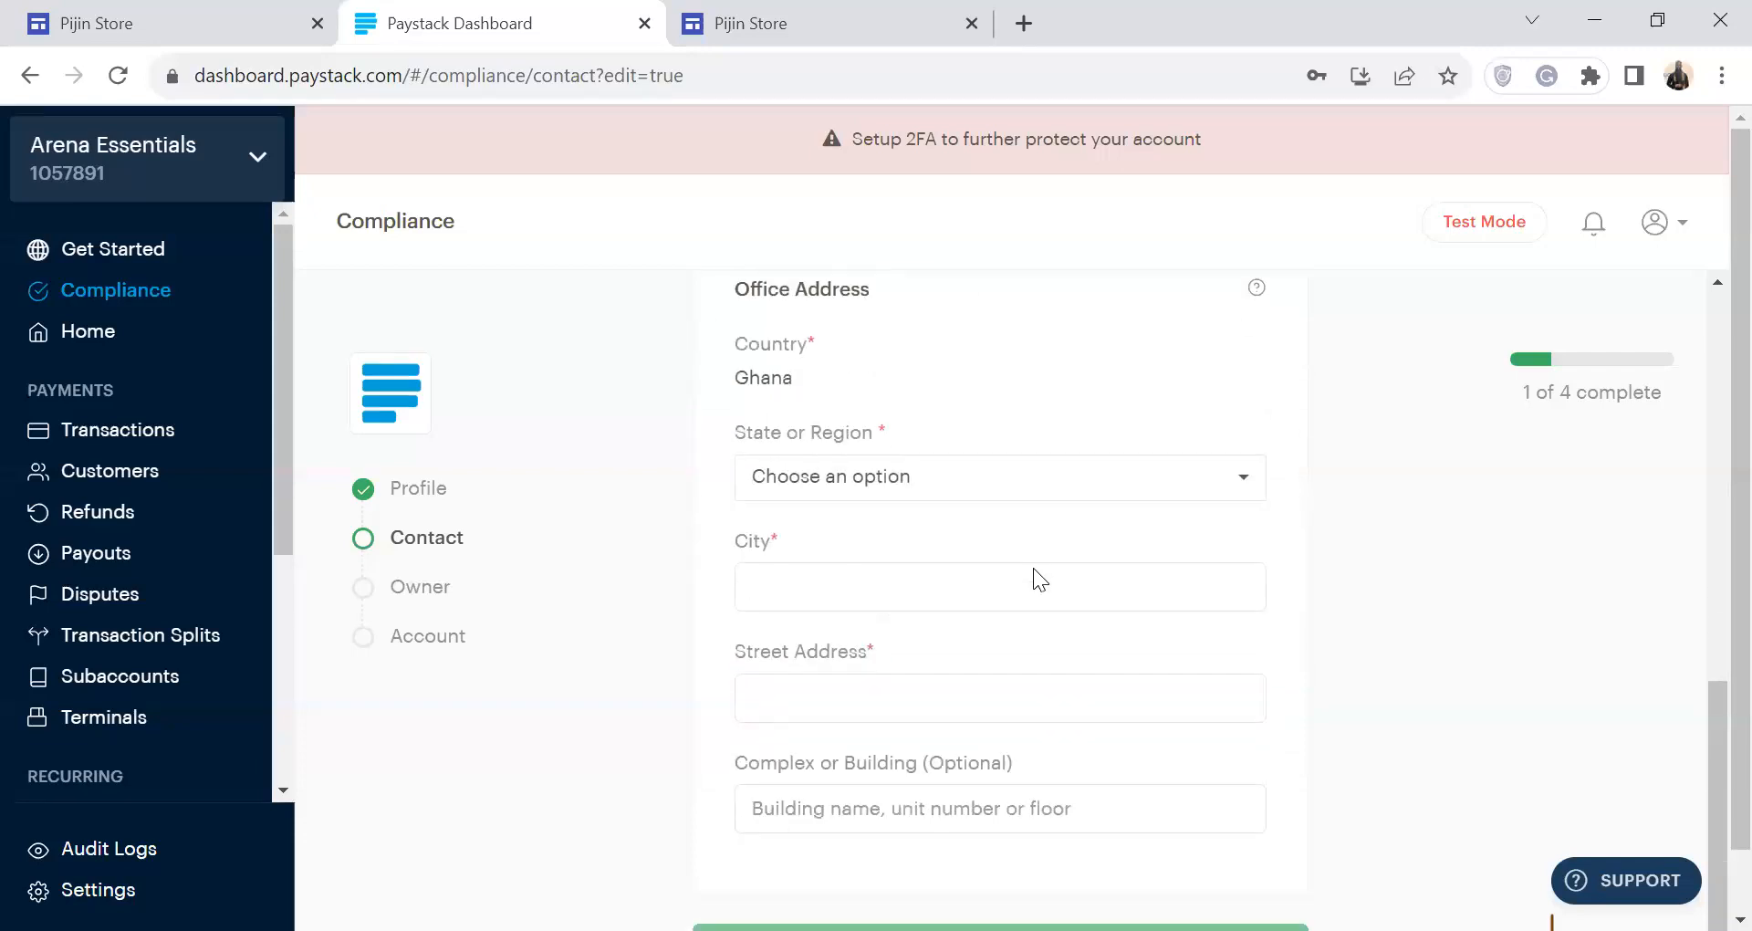
left_click(1012, 486)
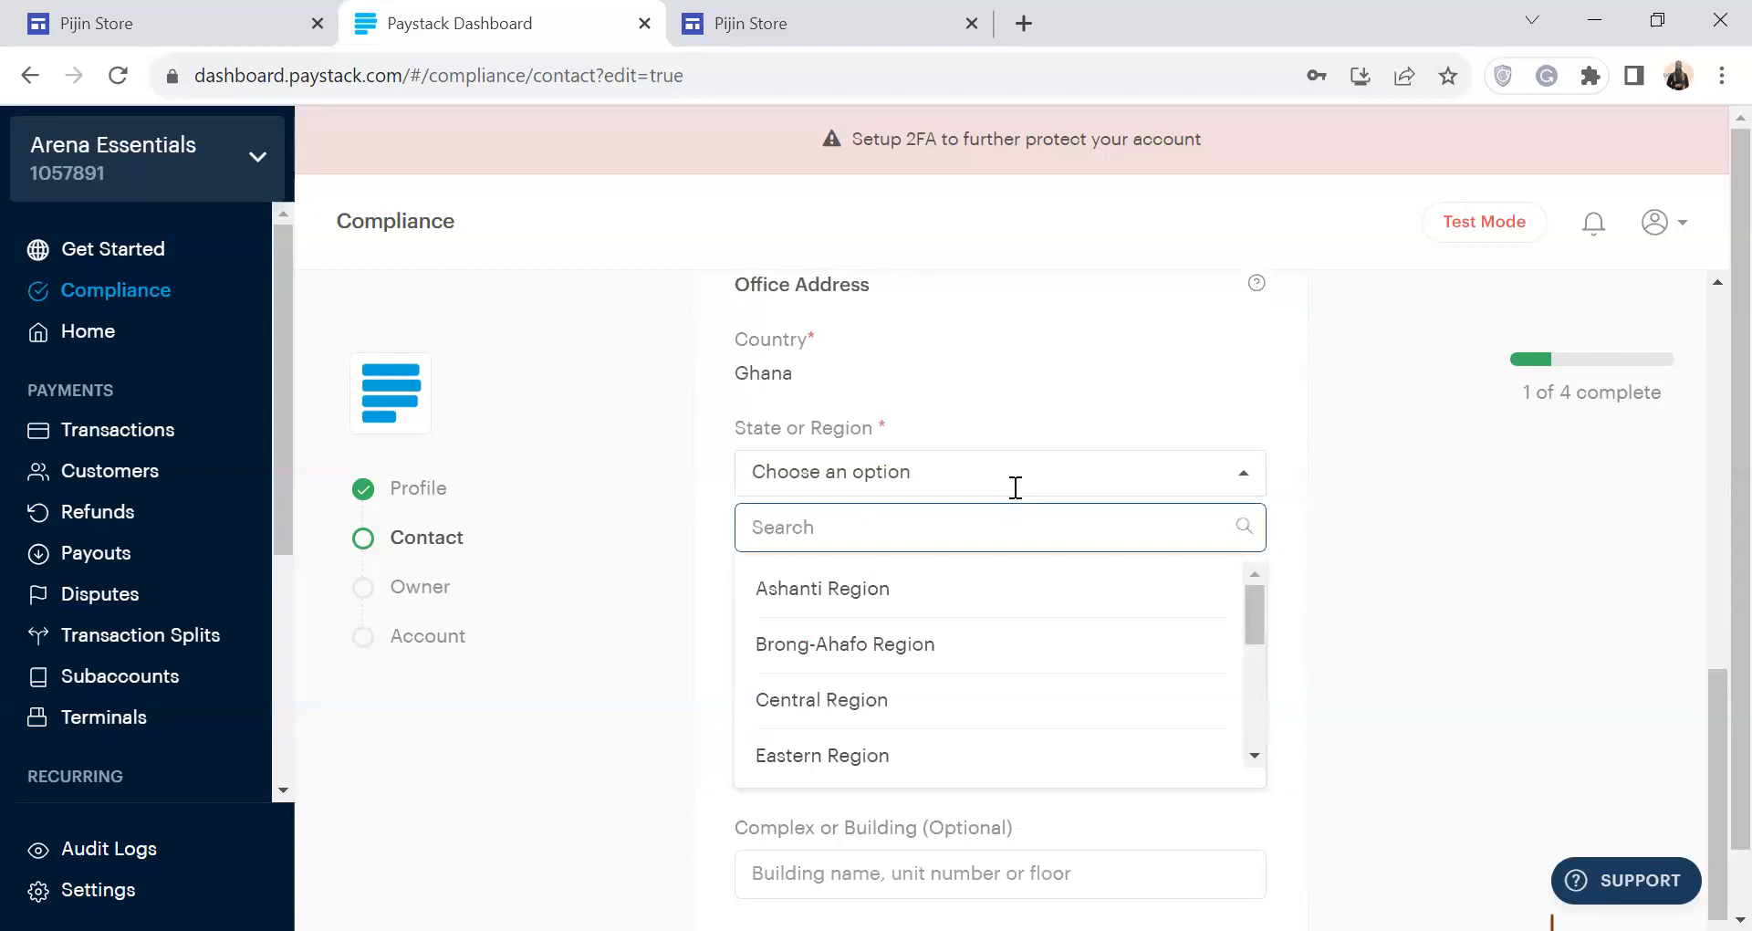
scroll(1046, 624, "down", 5)
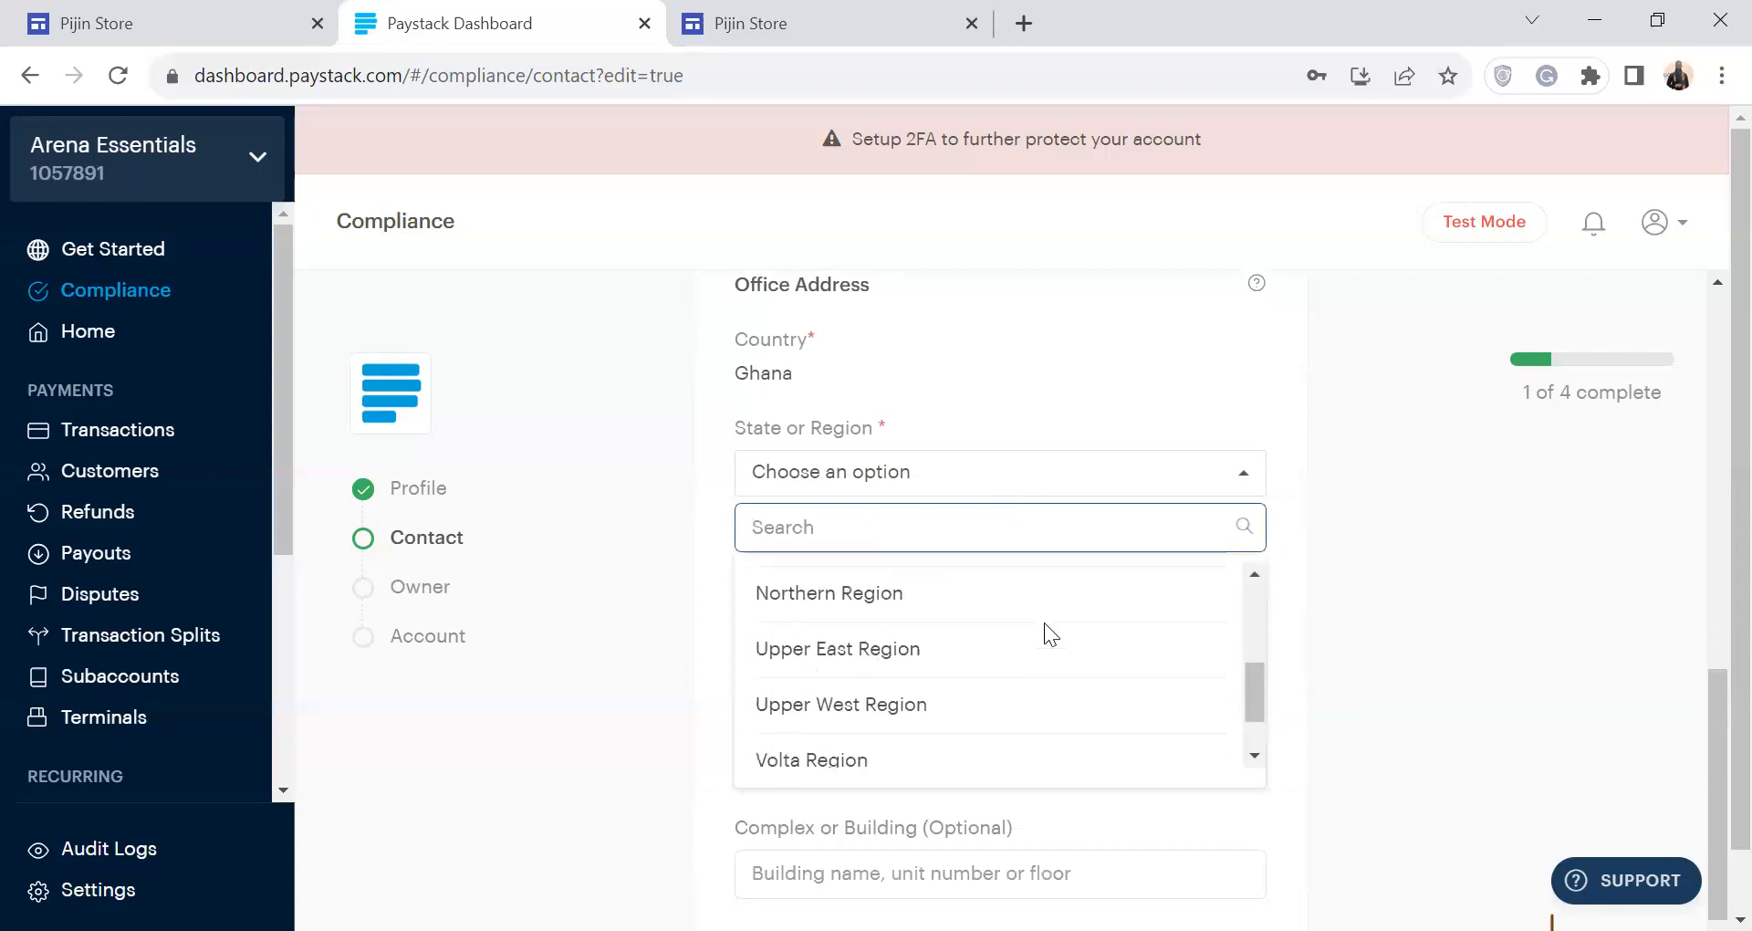
scroll(999, 693, "up", 5)
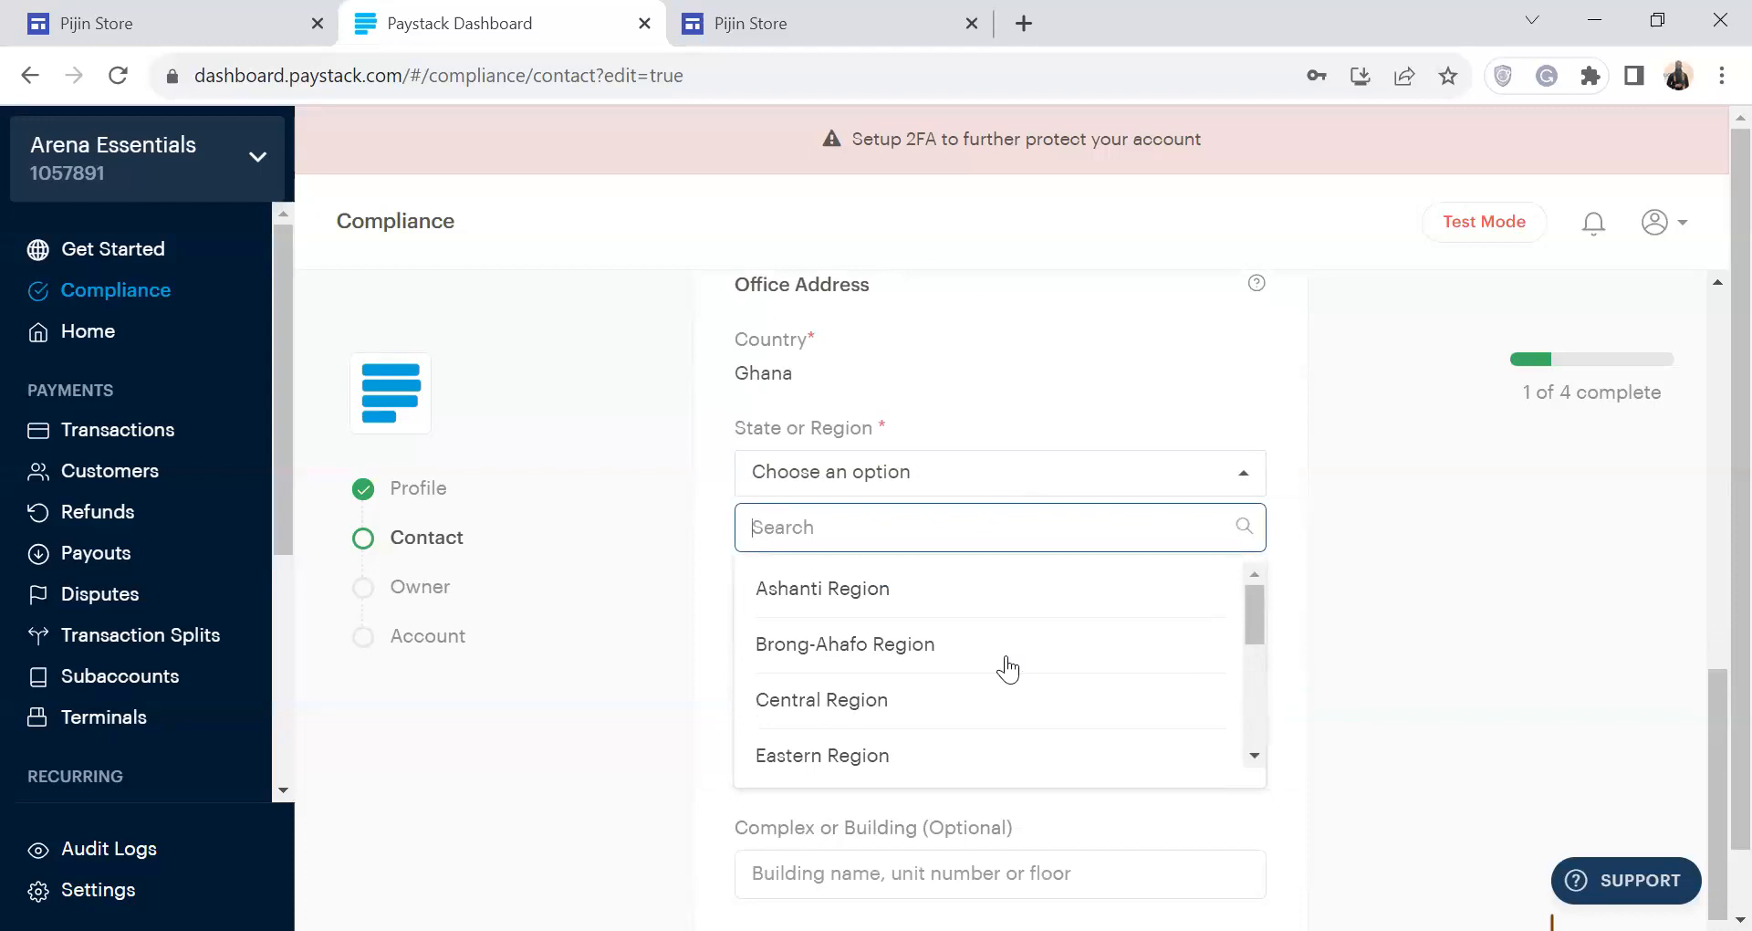
scroll(1017, 675, "down", 5)
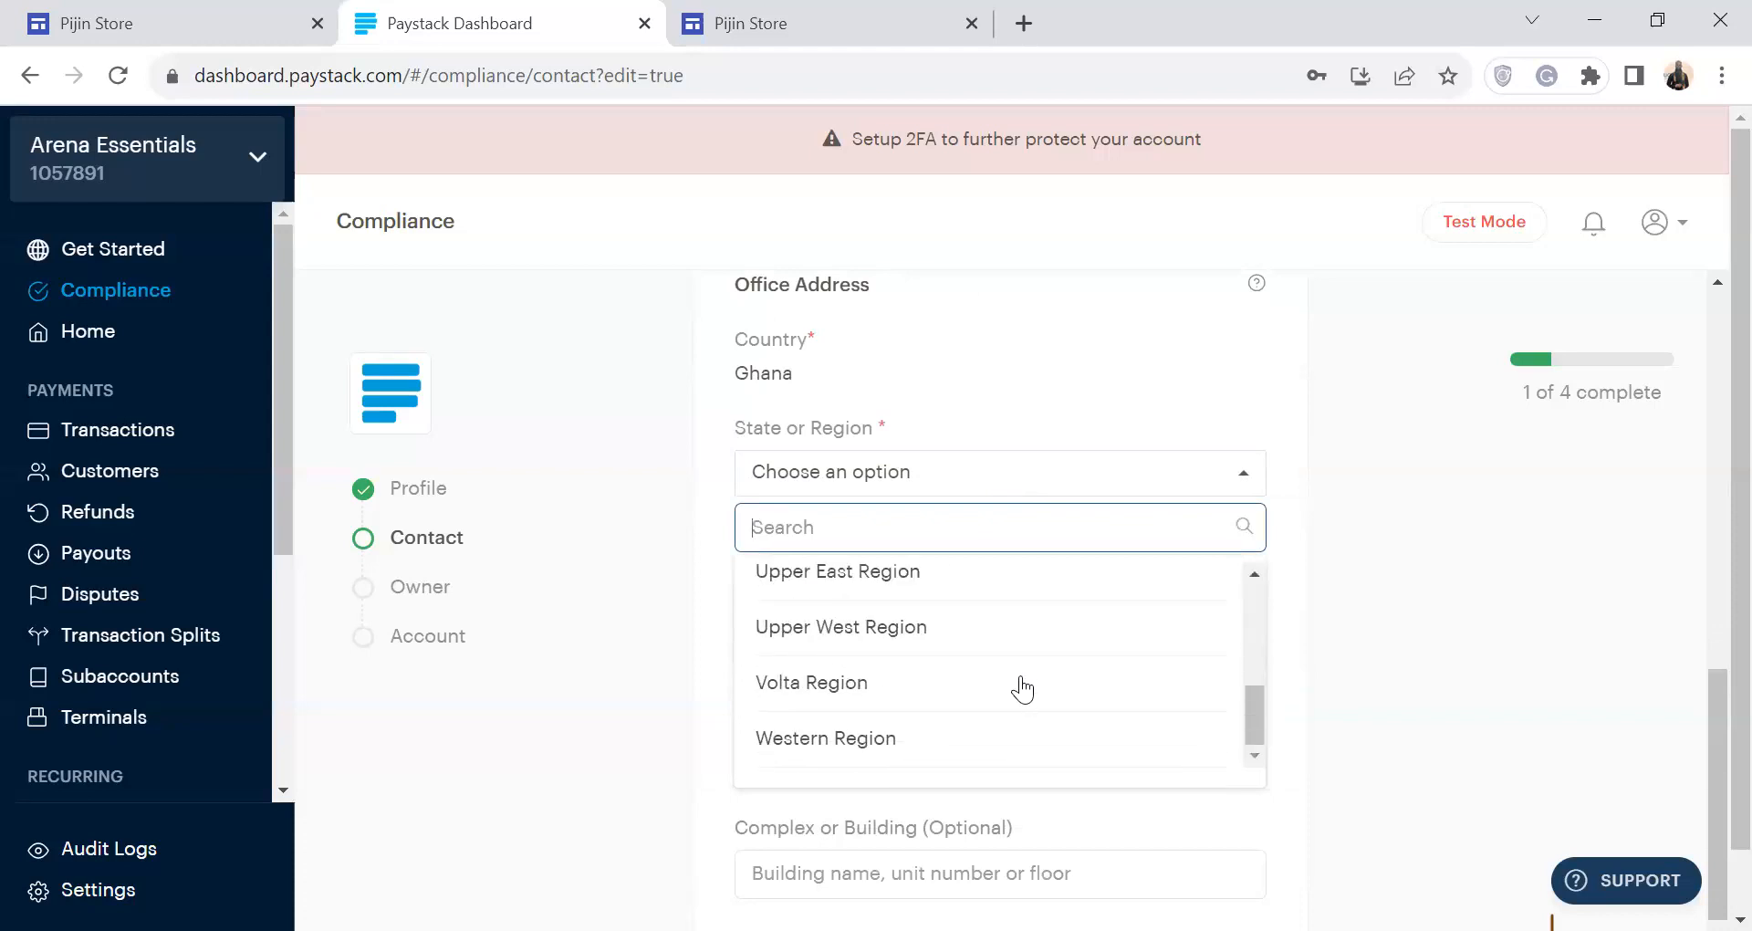
scroll(1031, 693, "up", 2)
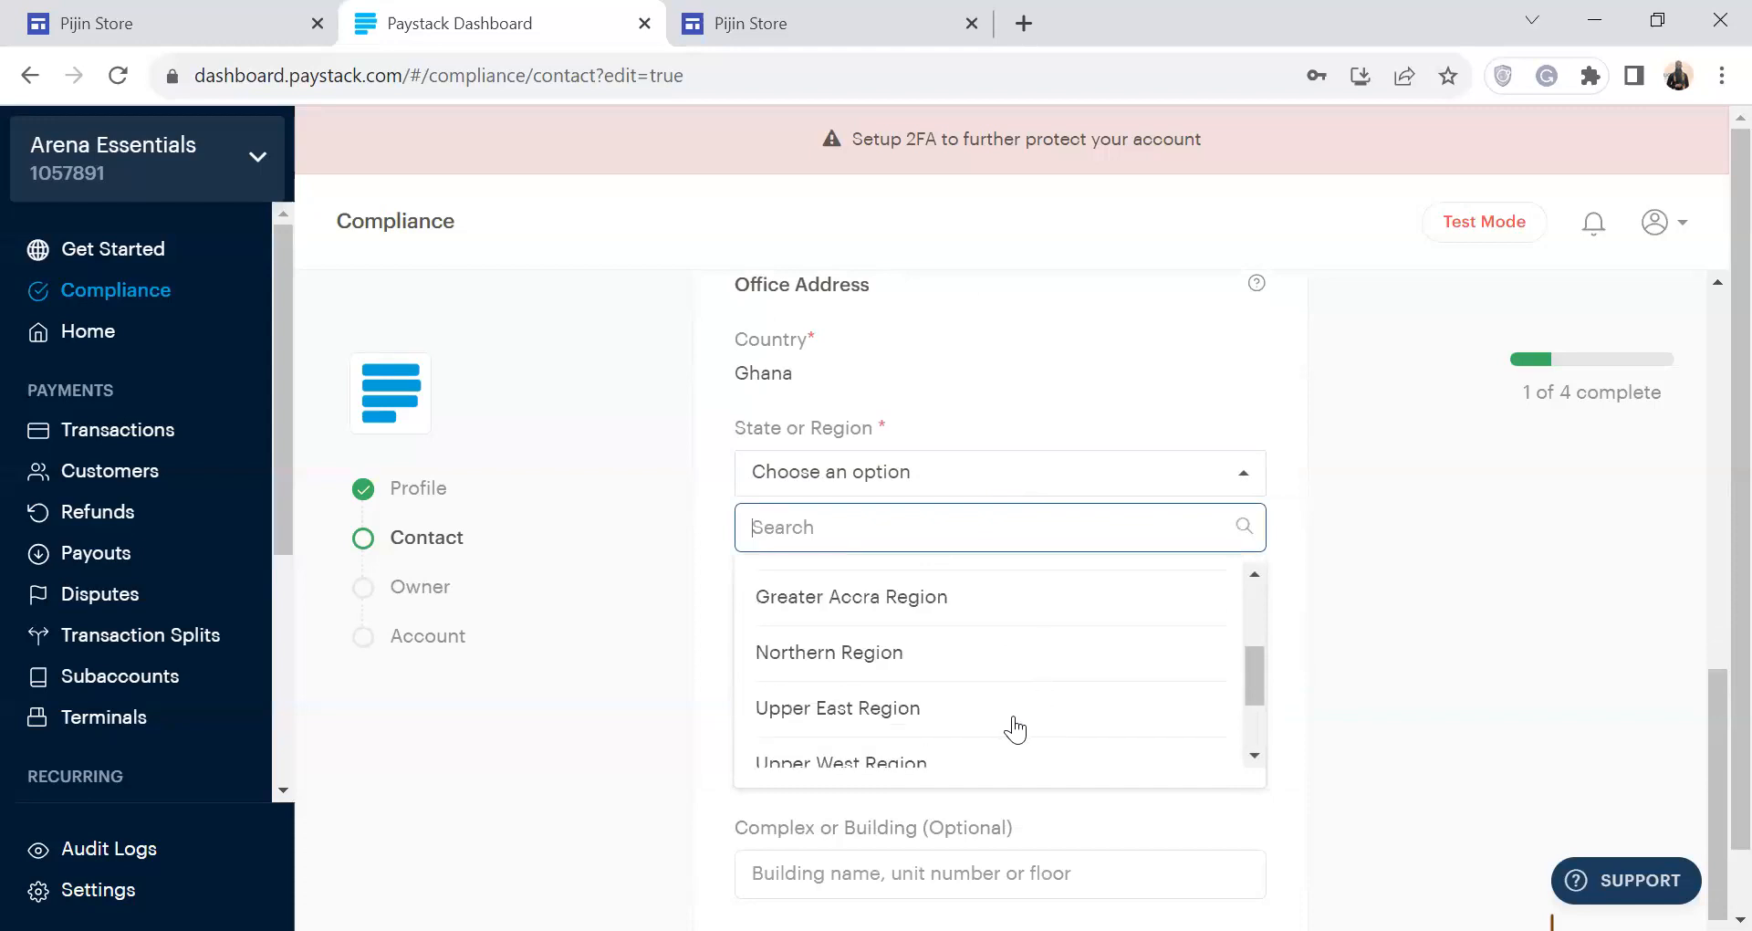
scroll(1009, 727, "down", 2)
left_click(952, 632)
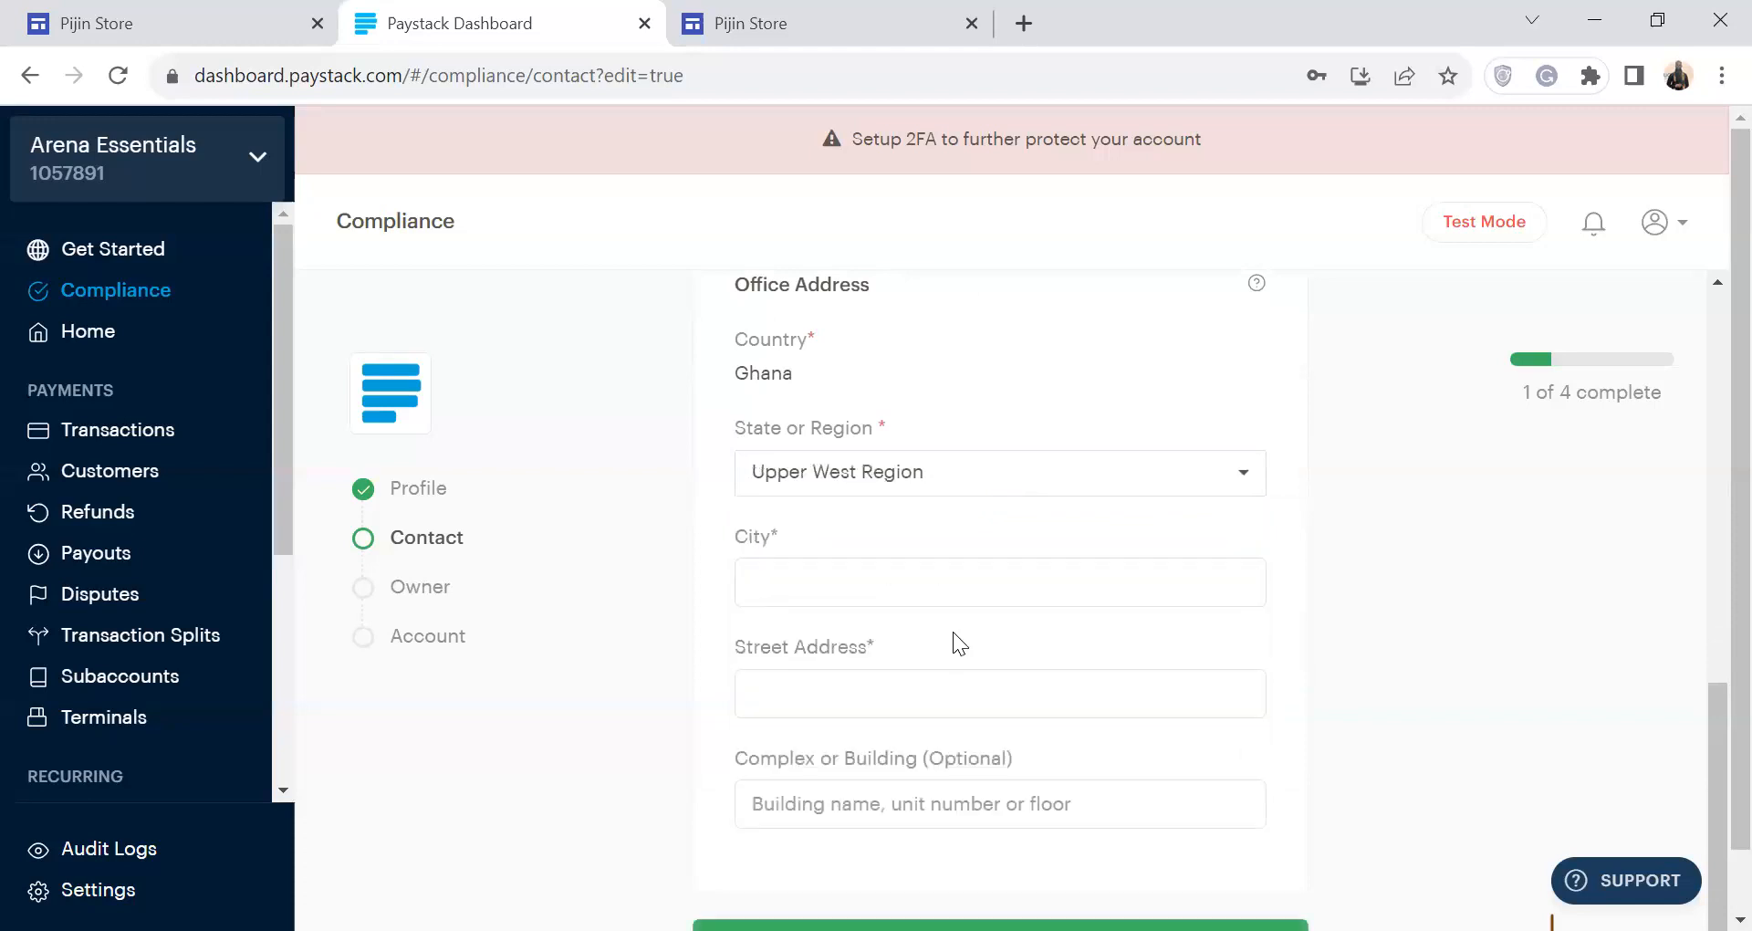
- Enter the city of the business's office address
left_click(967, 582)
type("W")
key("BackSpace")
type("jira")
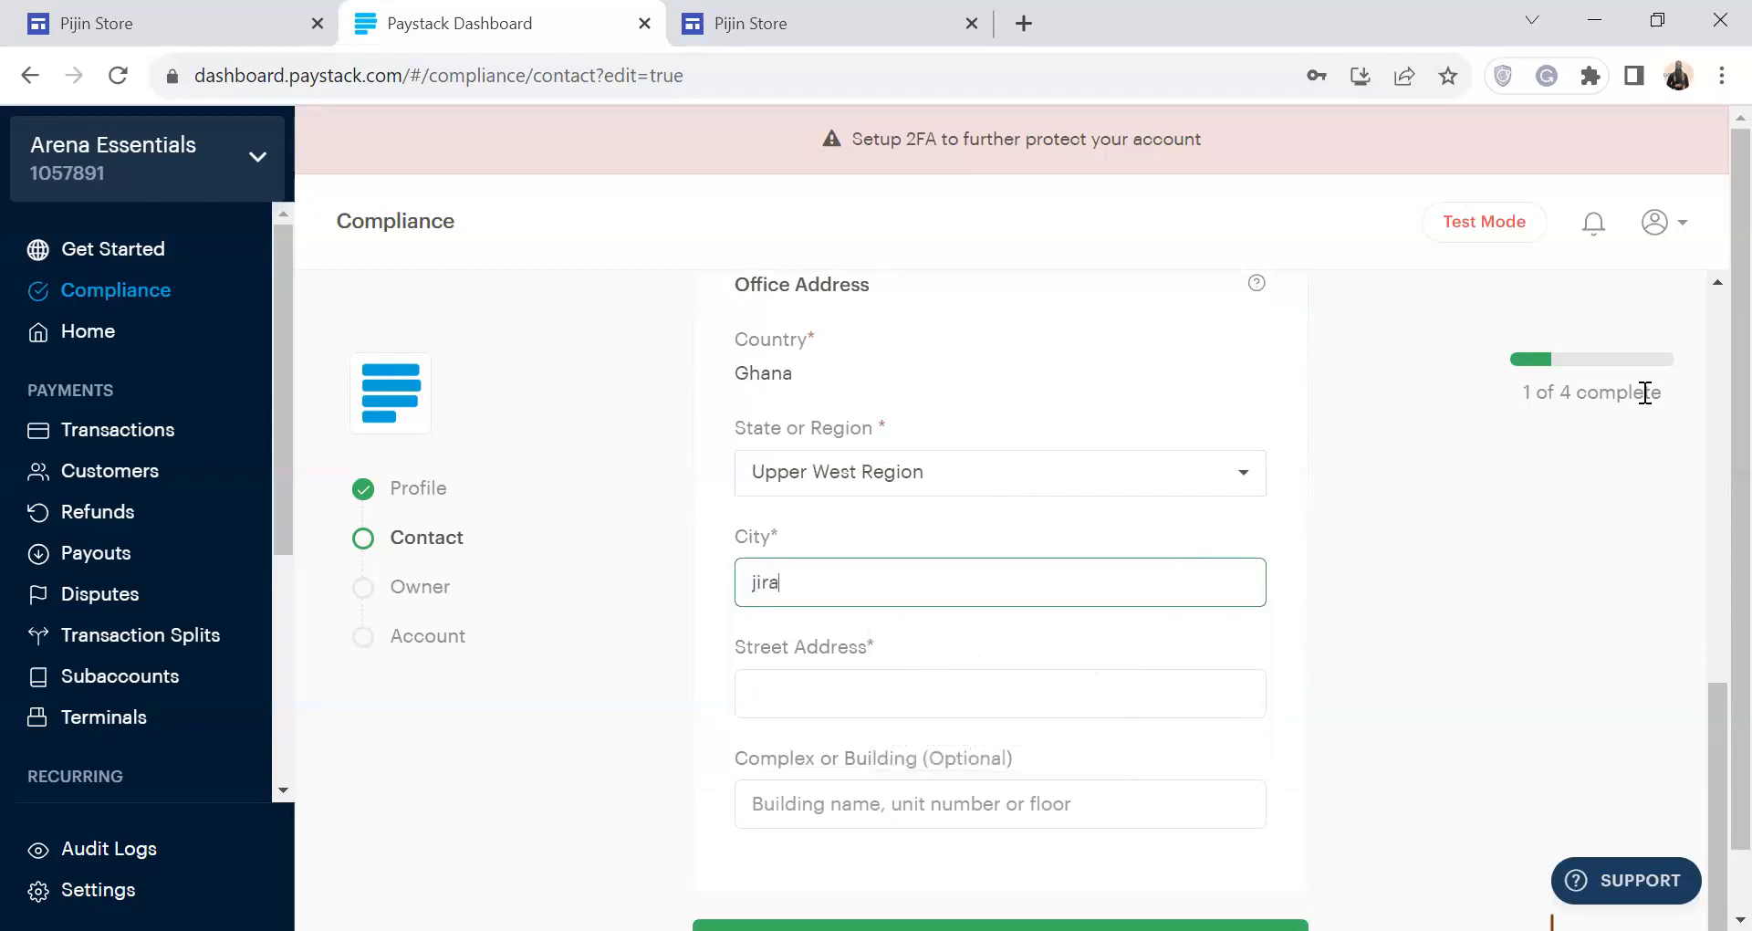
key("BackSpace")
key("BackSpace")
key("BackSpace")
key("BackSpace")
type("Jirapa")
- Enter the street address of the office and save the contact details
left_click(1180, 684)
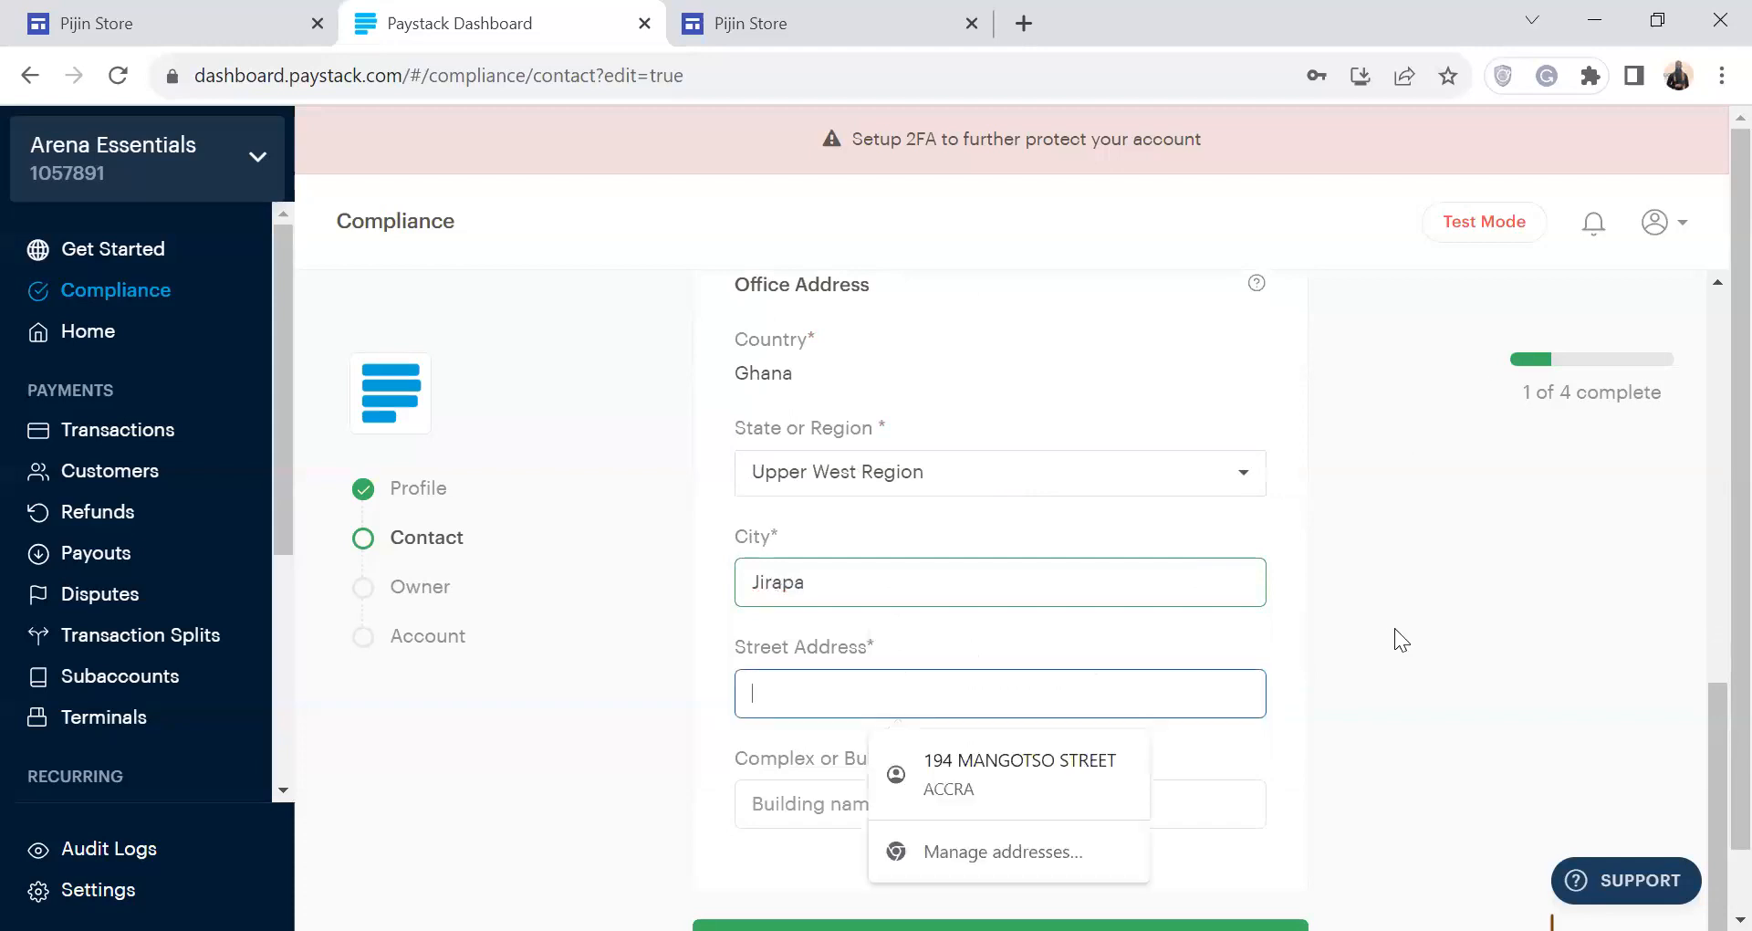
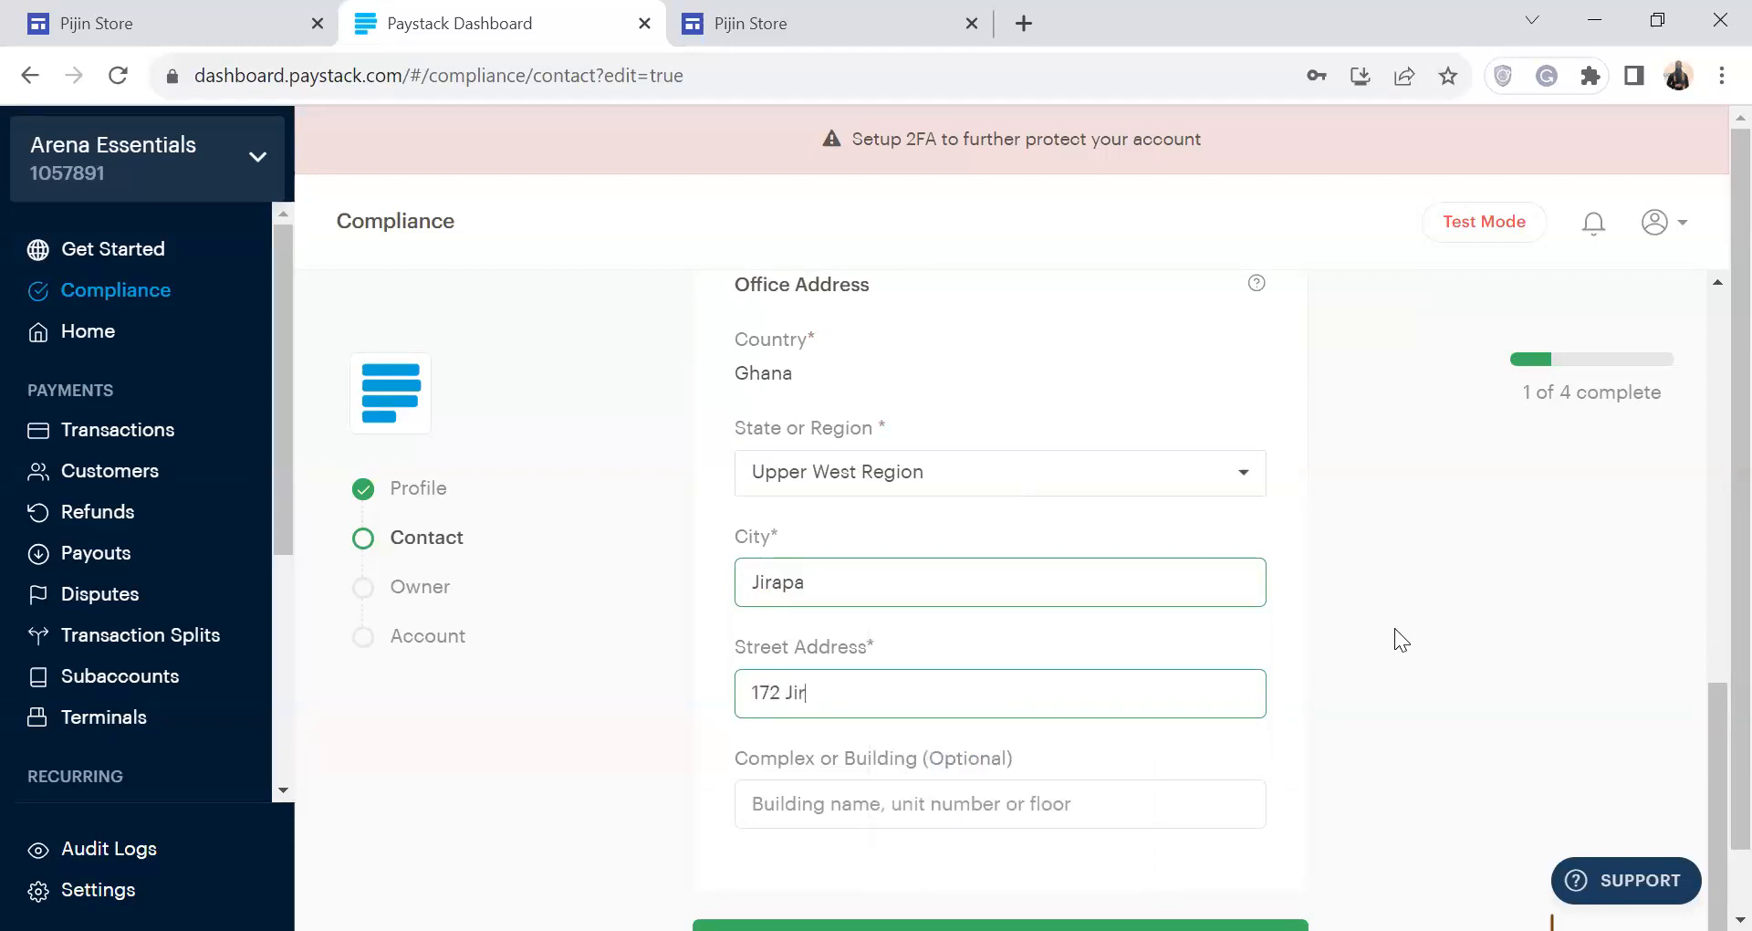
scroll(1460, 698, "down", 1)
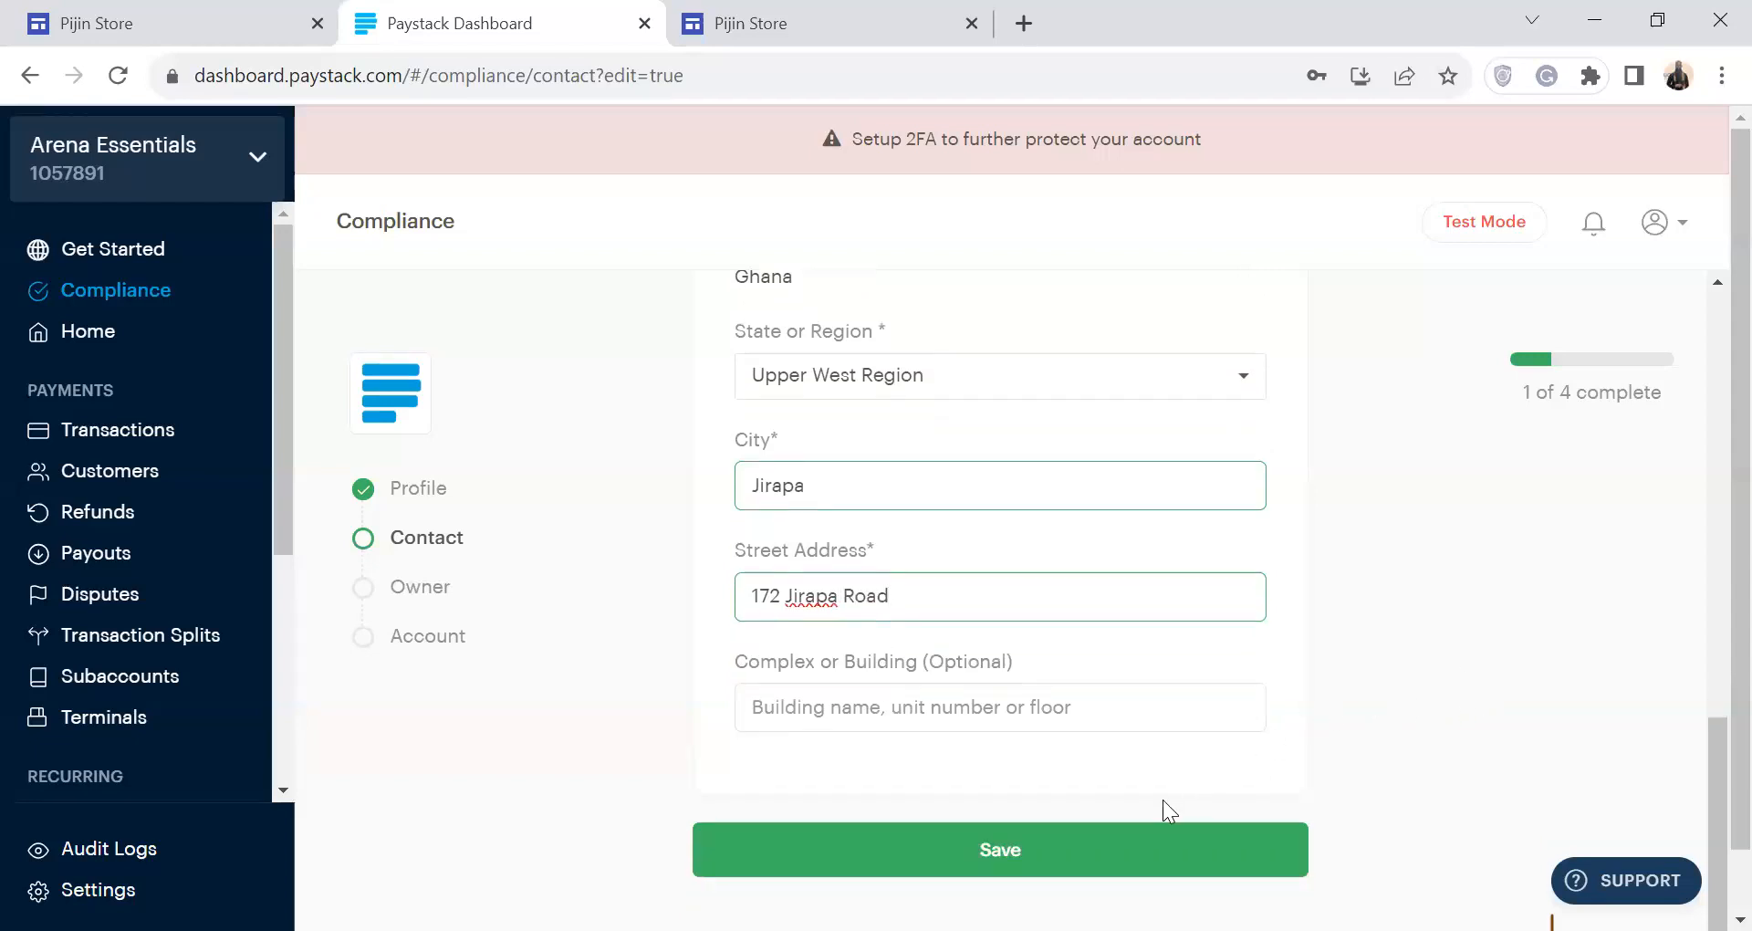
left_click(1147, 844)
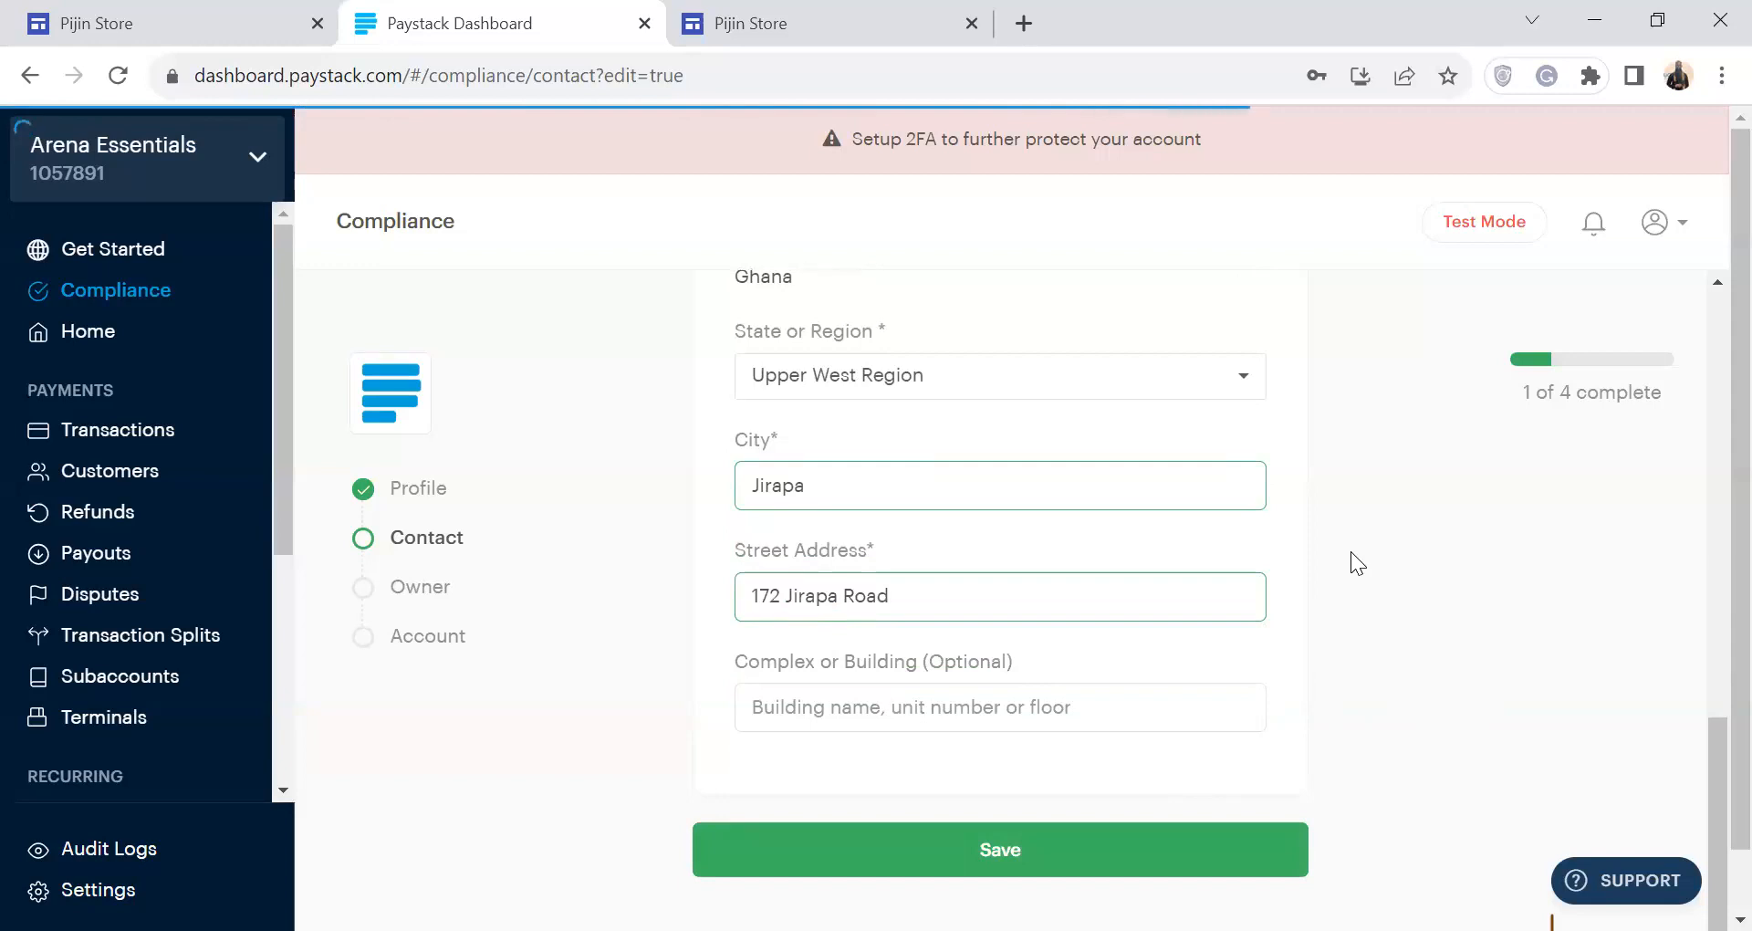
- Proceed to the Owner section and enter the owner's first and last names in the identification form
scroll(1350, 551, "up", 3)
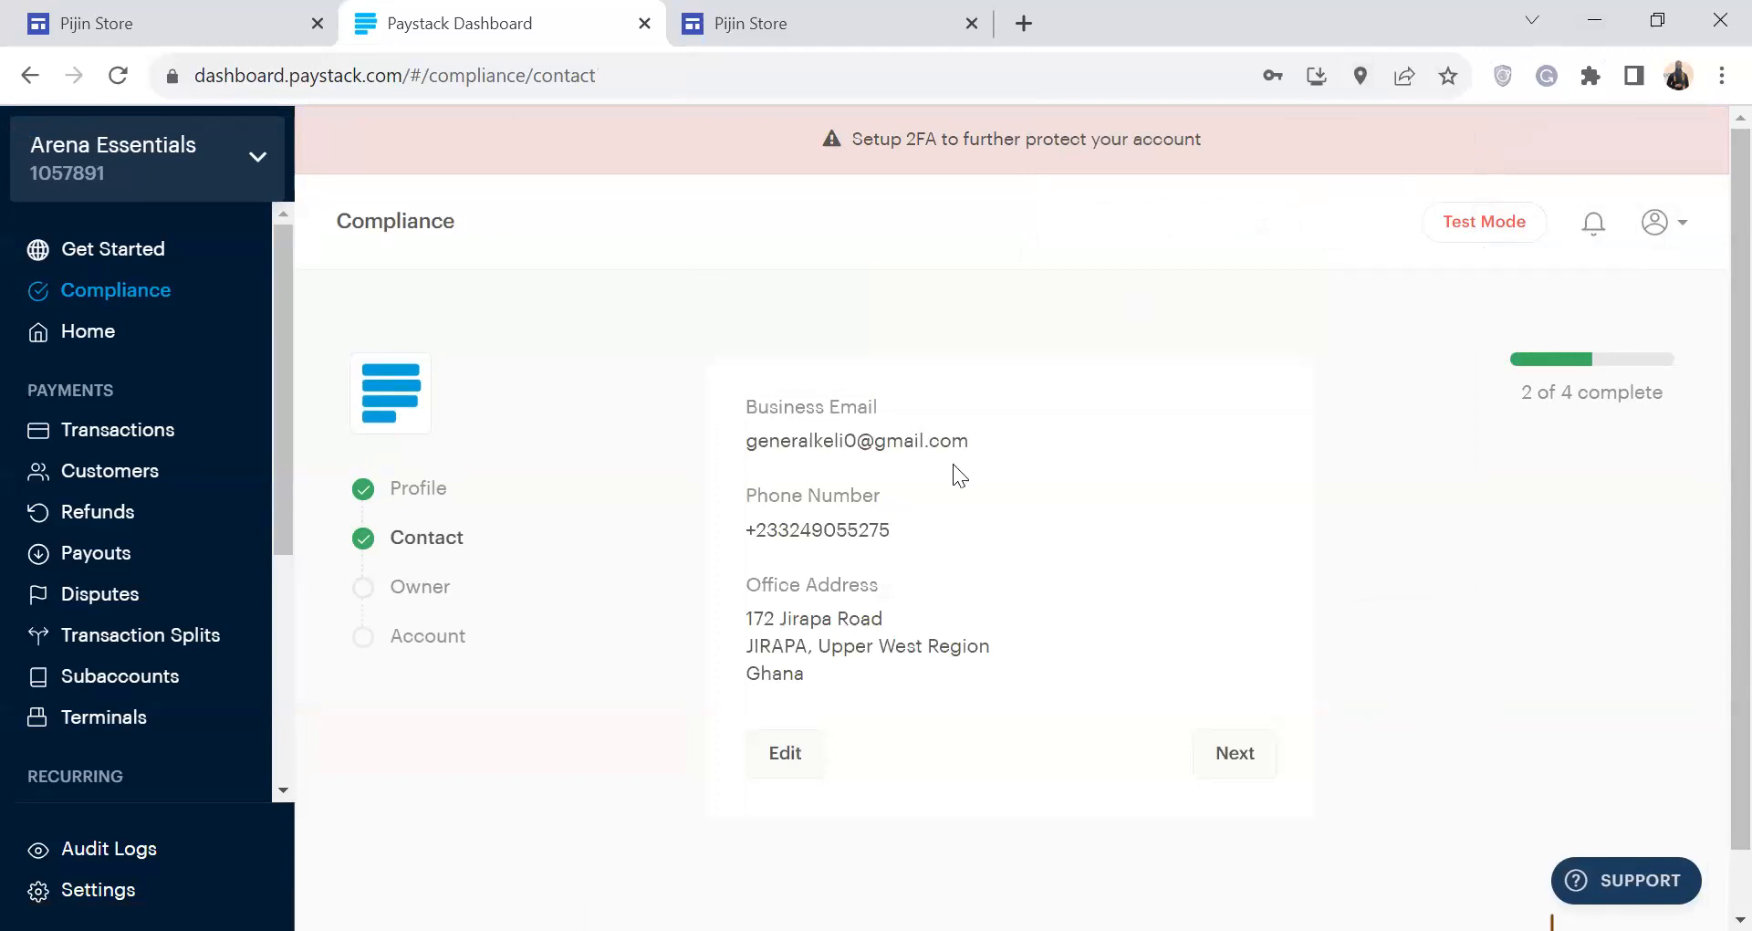
scroll(952, 463, "down", 1)
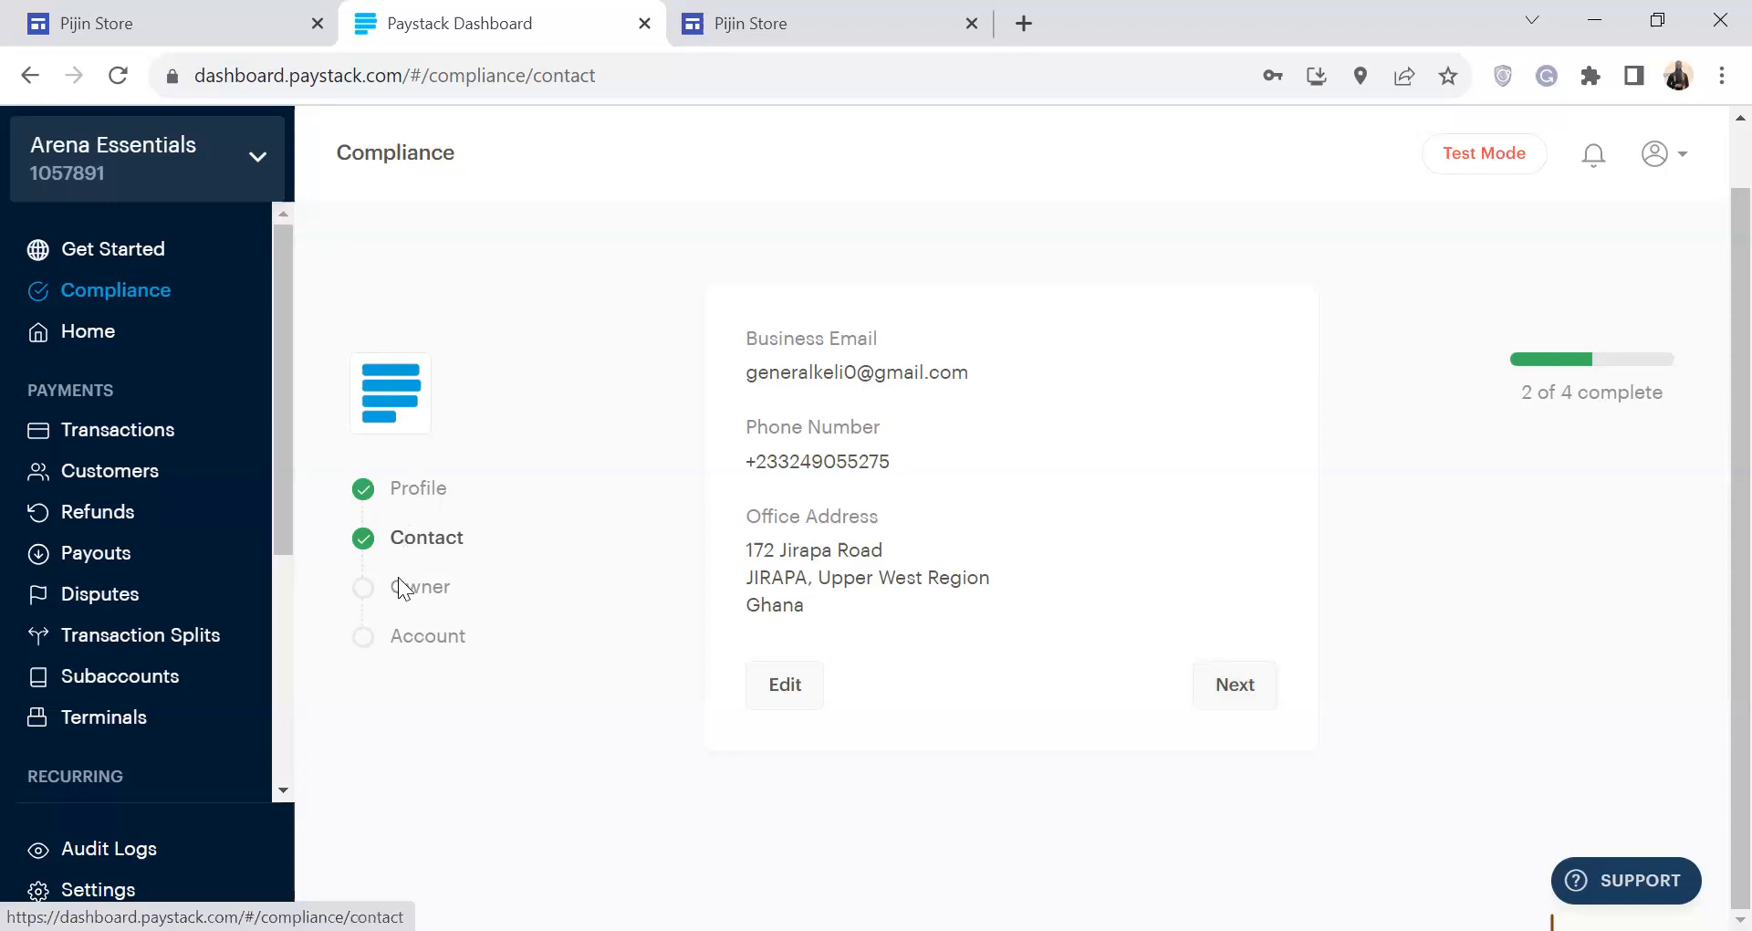
left_click(1250, 701)
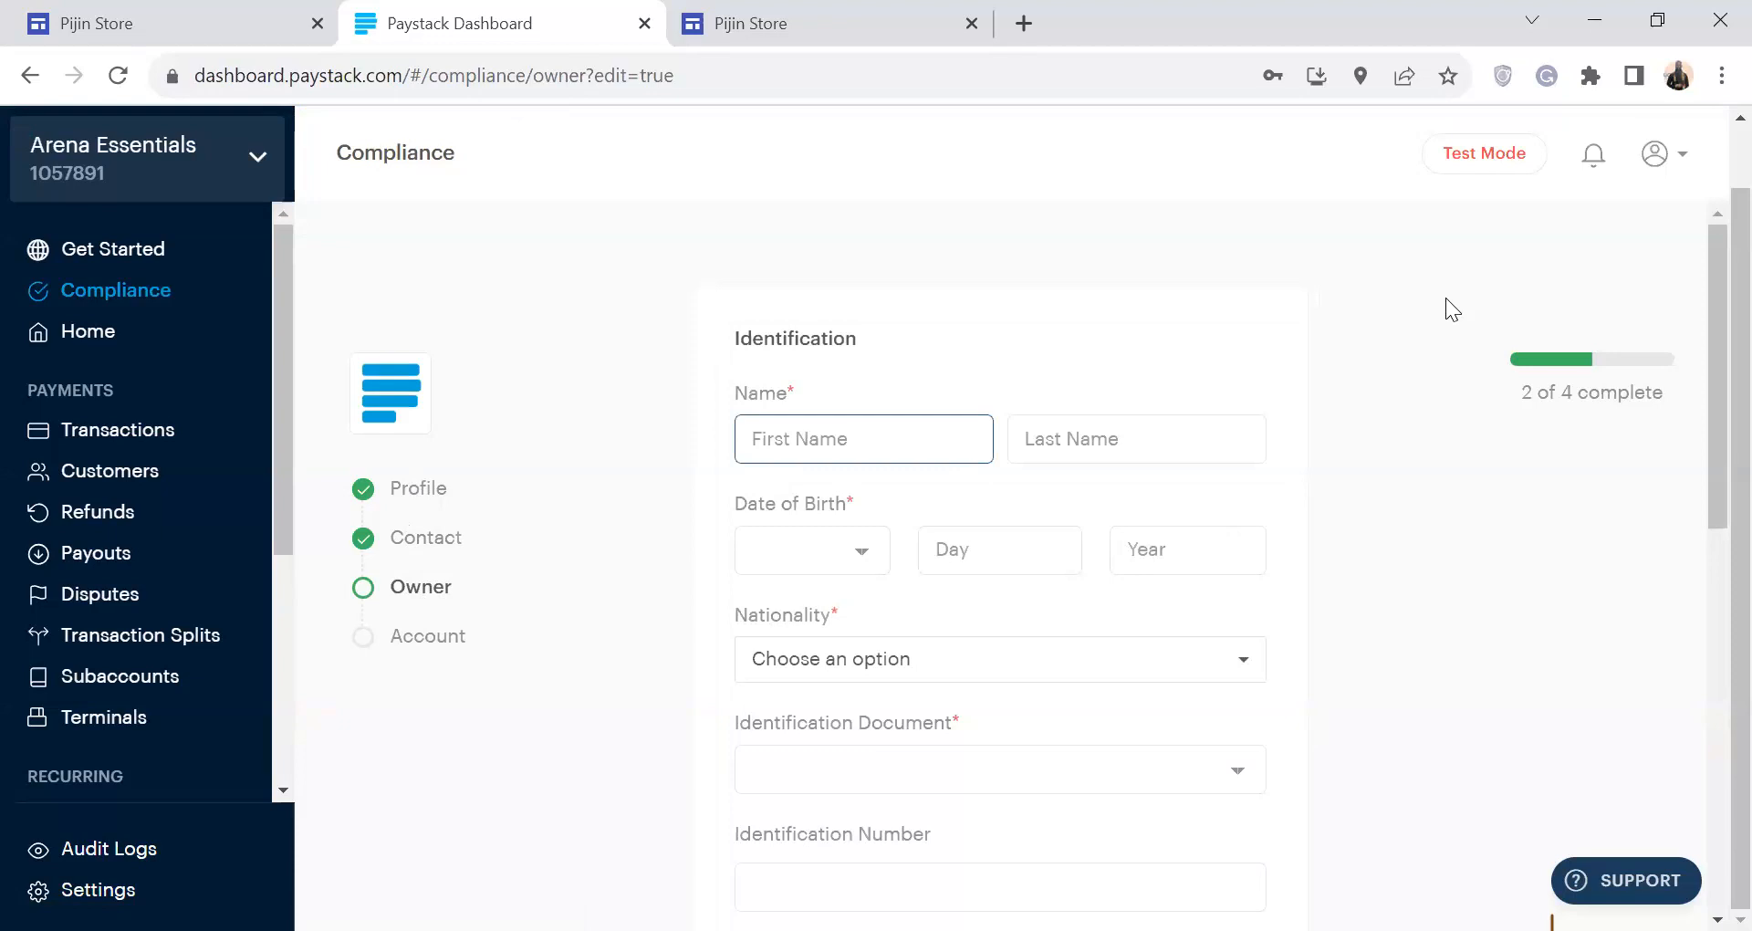
left_click(1240, 438)
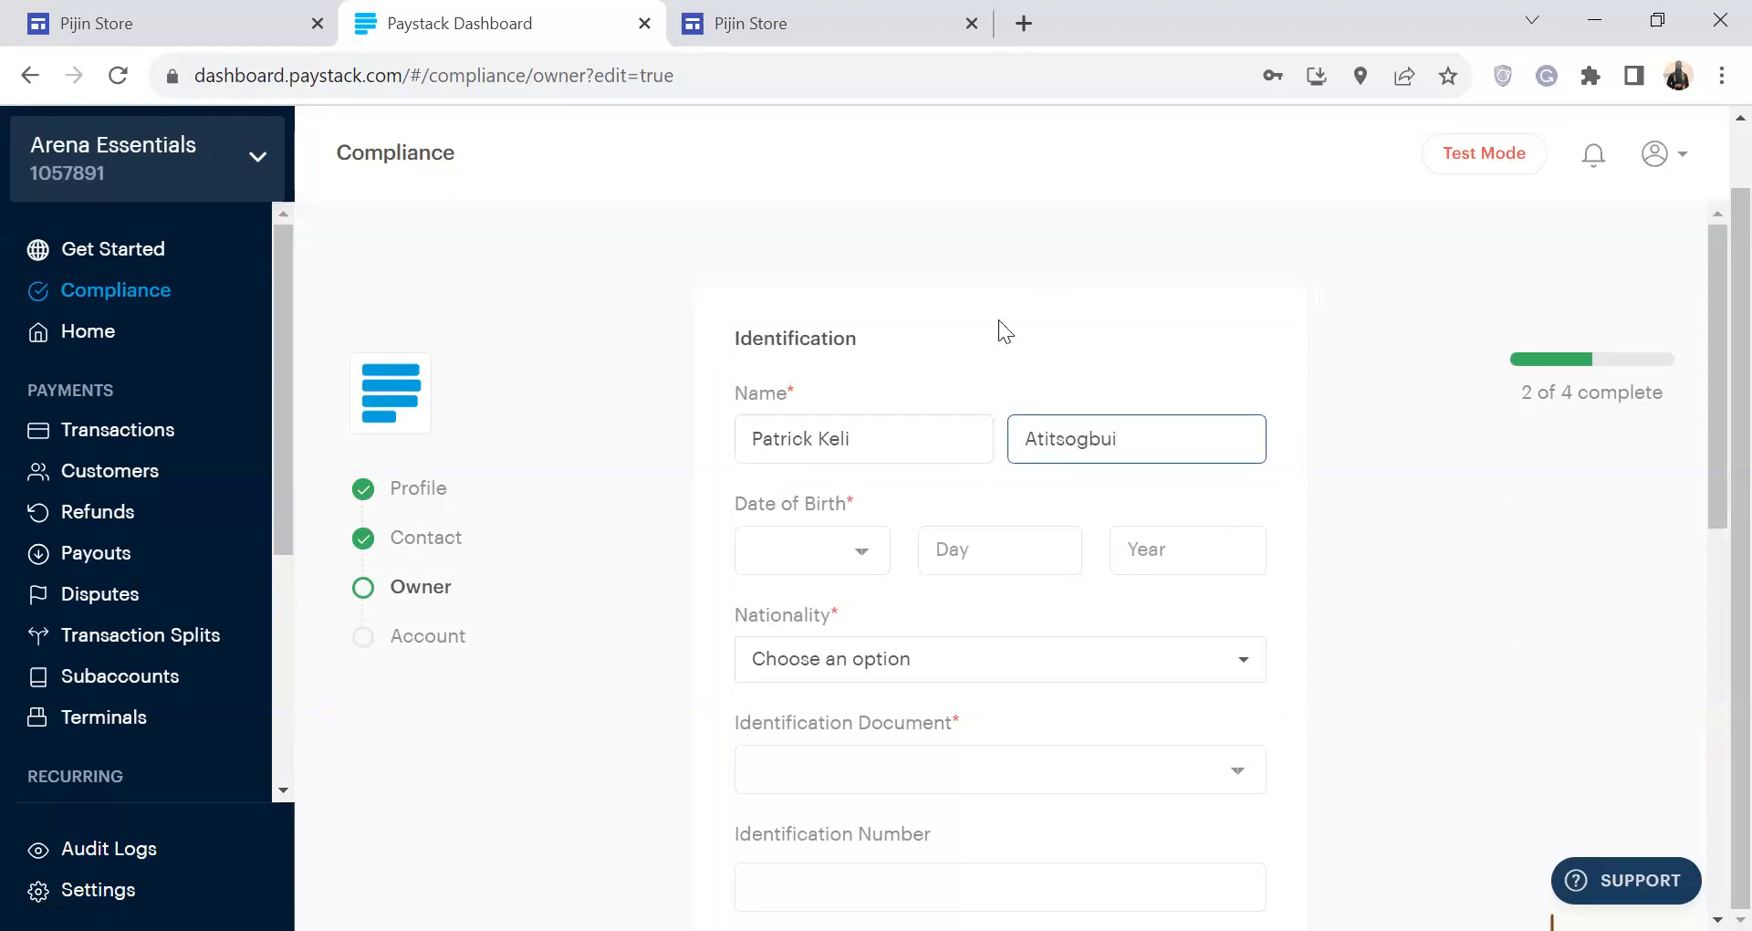
- Fill in the month, day and year of the owner's date of birth
left_click(849, 591)
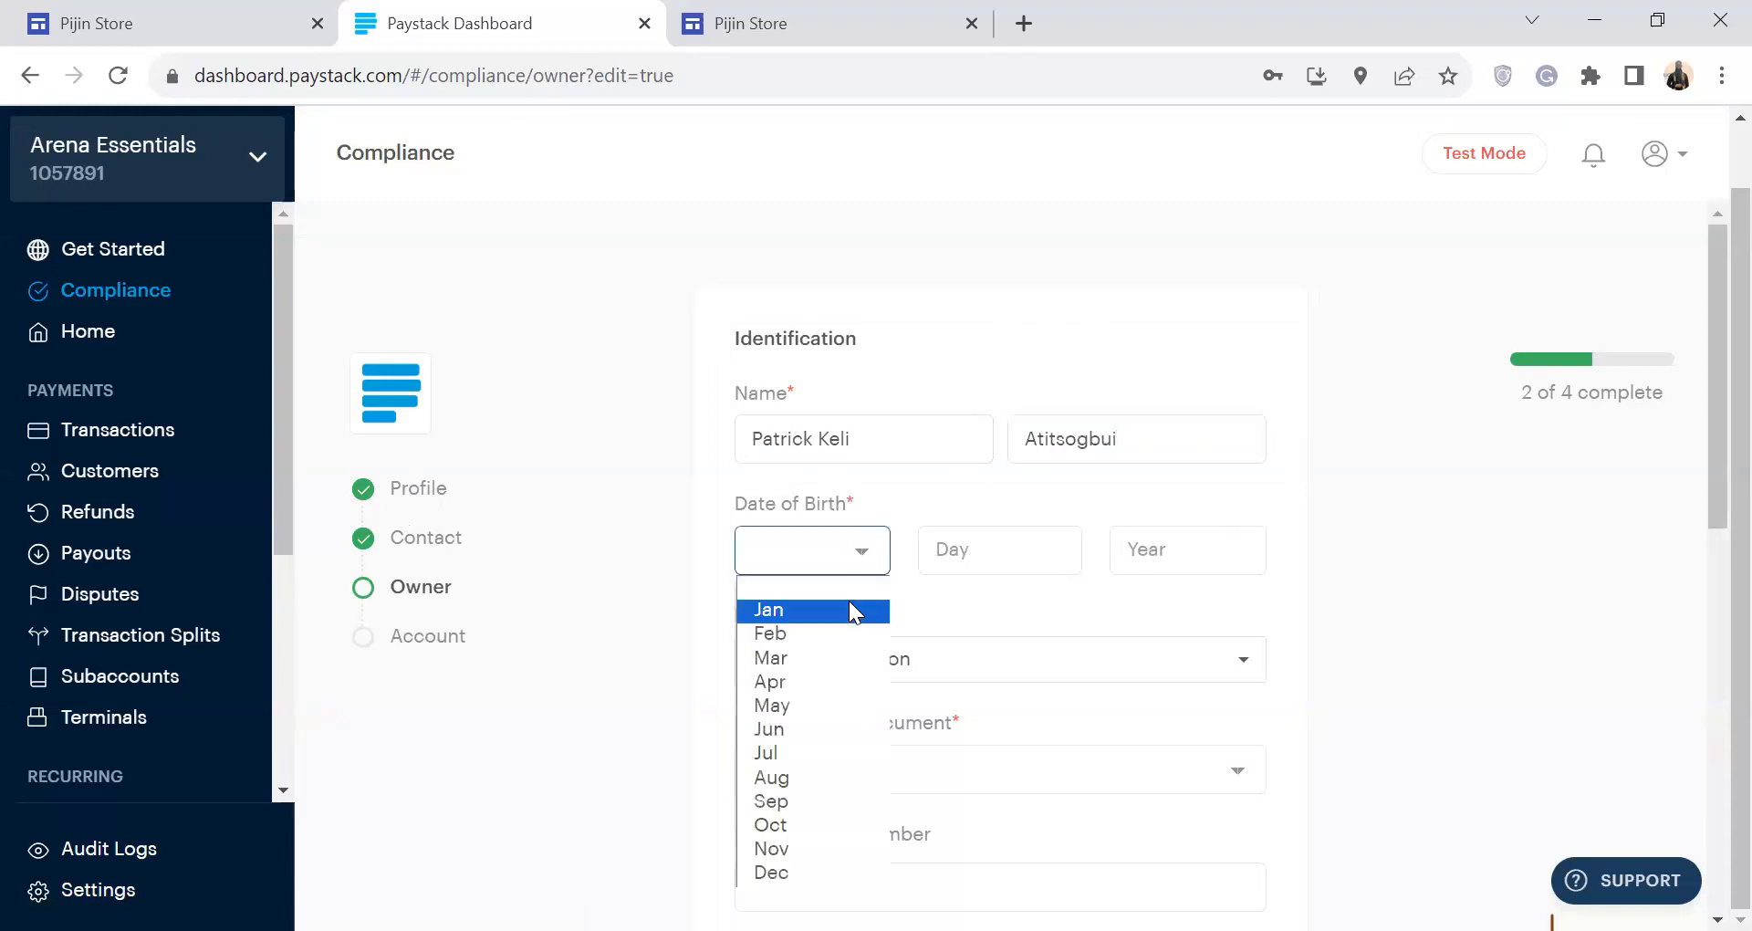
left_click(803, 781)
left_click(1012, 558)
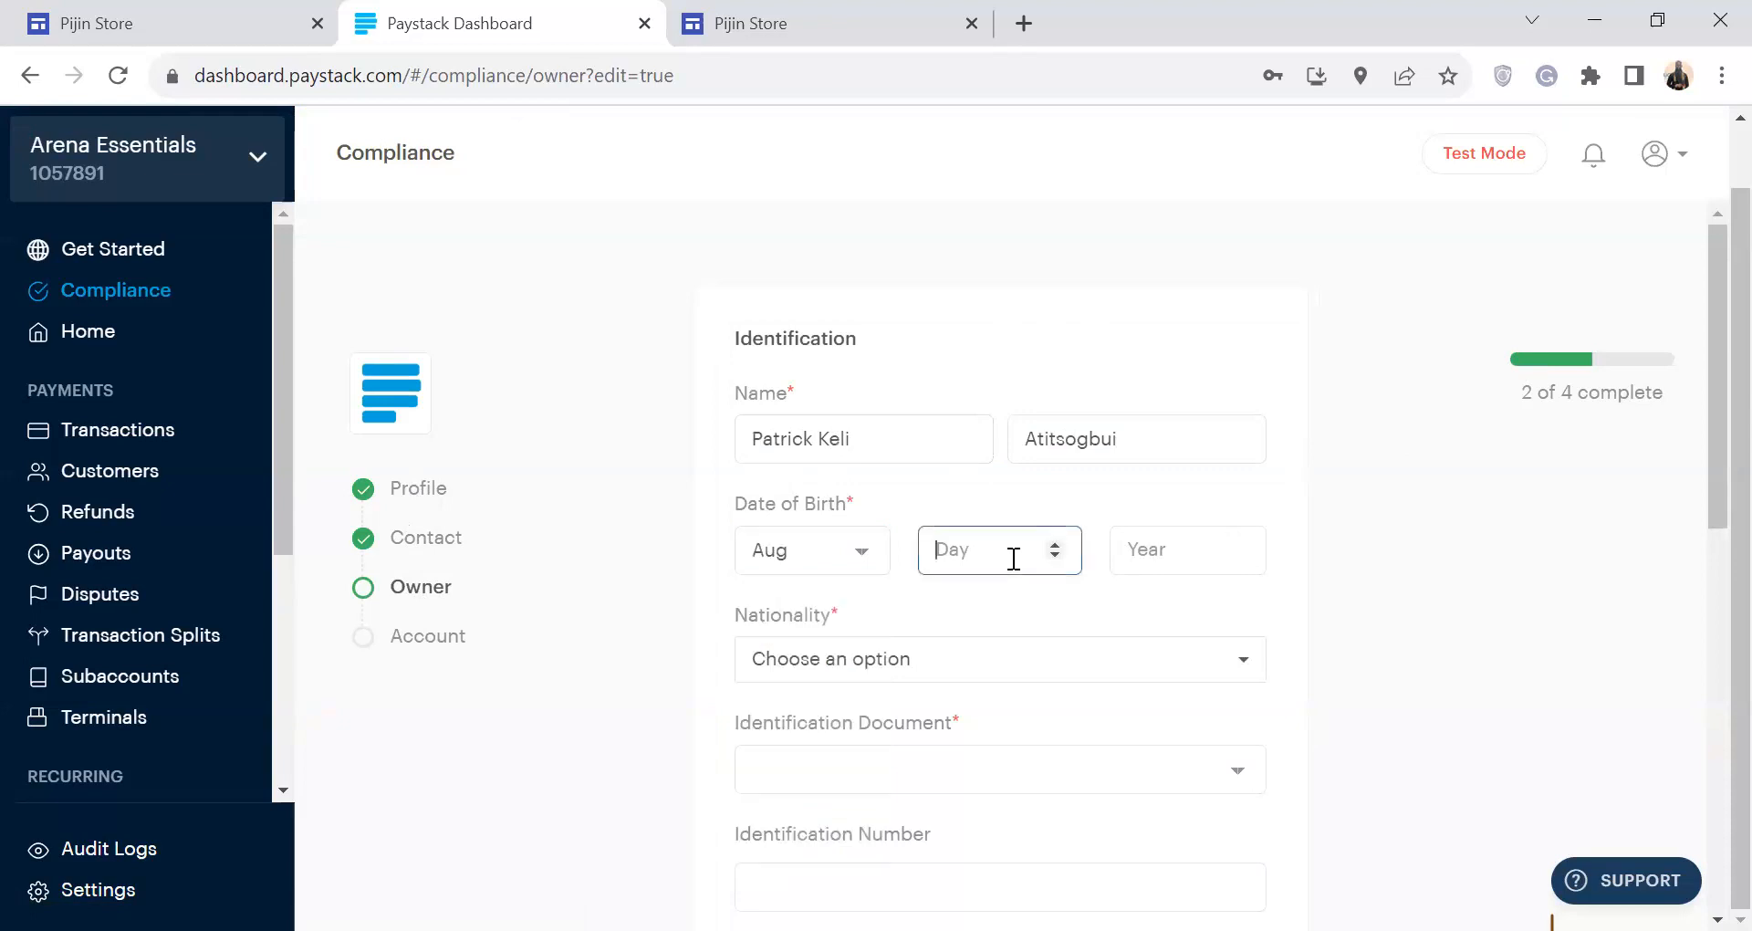
type("6")
left_click(1181, 561)
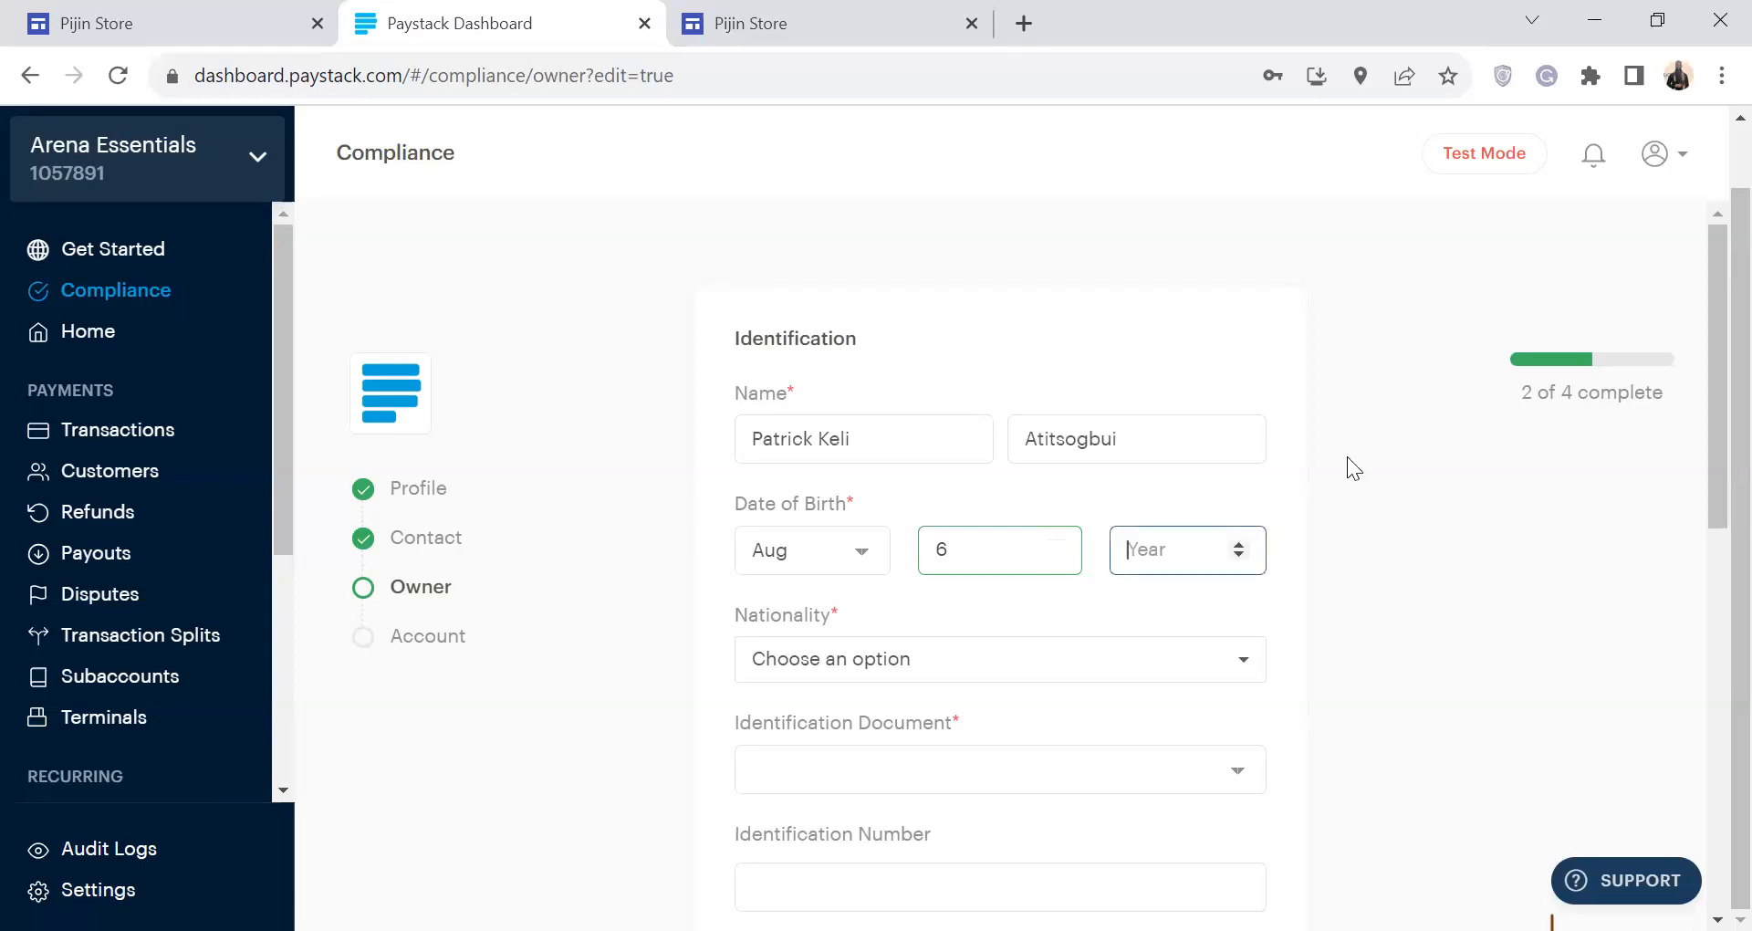
type("1950")
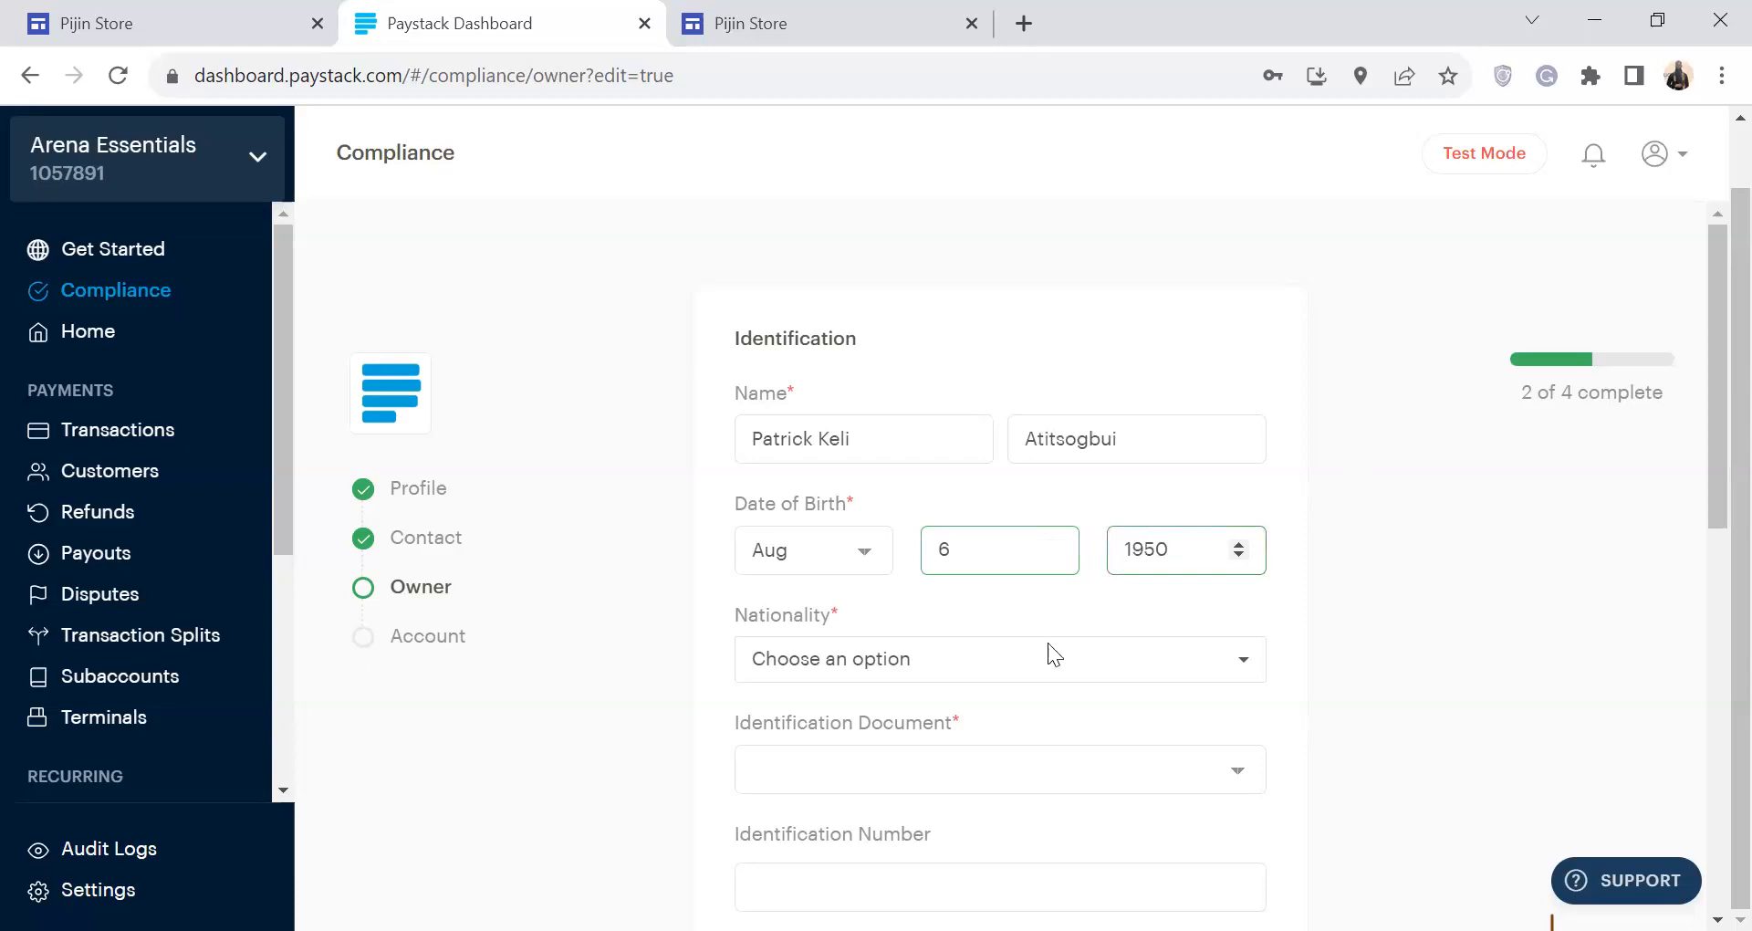
- Set the owner's nationality to Ghana and the identification document to Ghana Card
left_click(1051, 670)
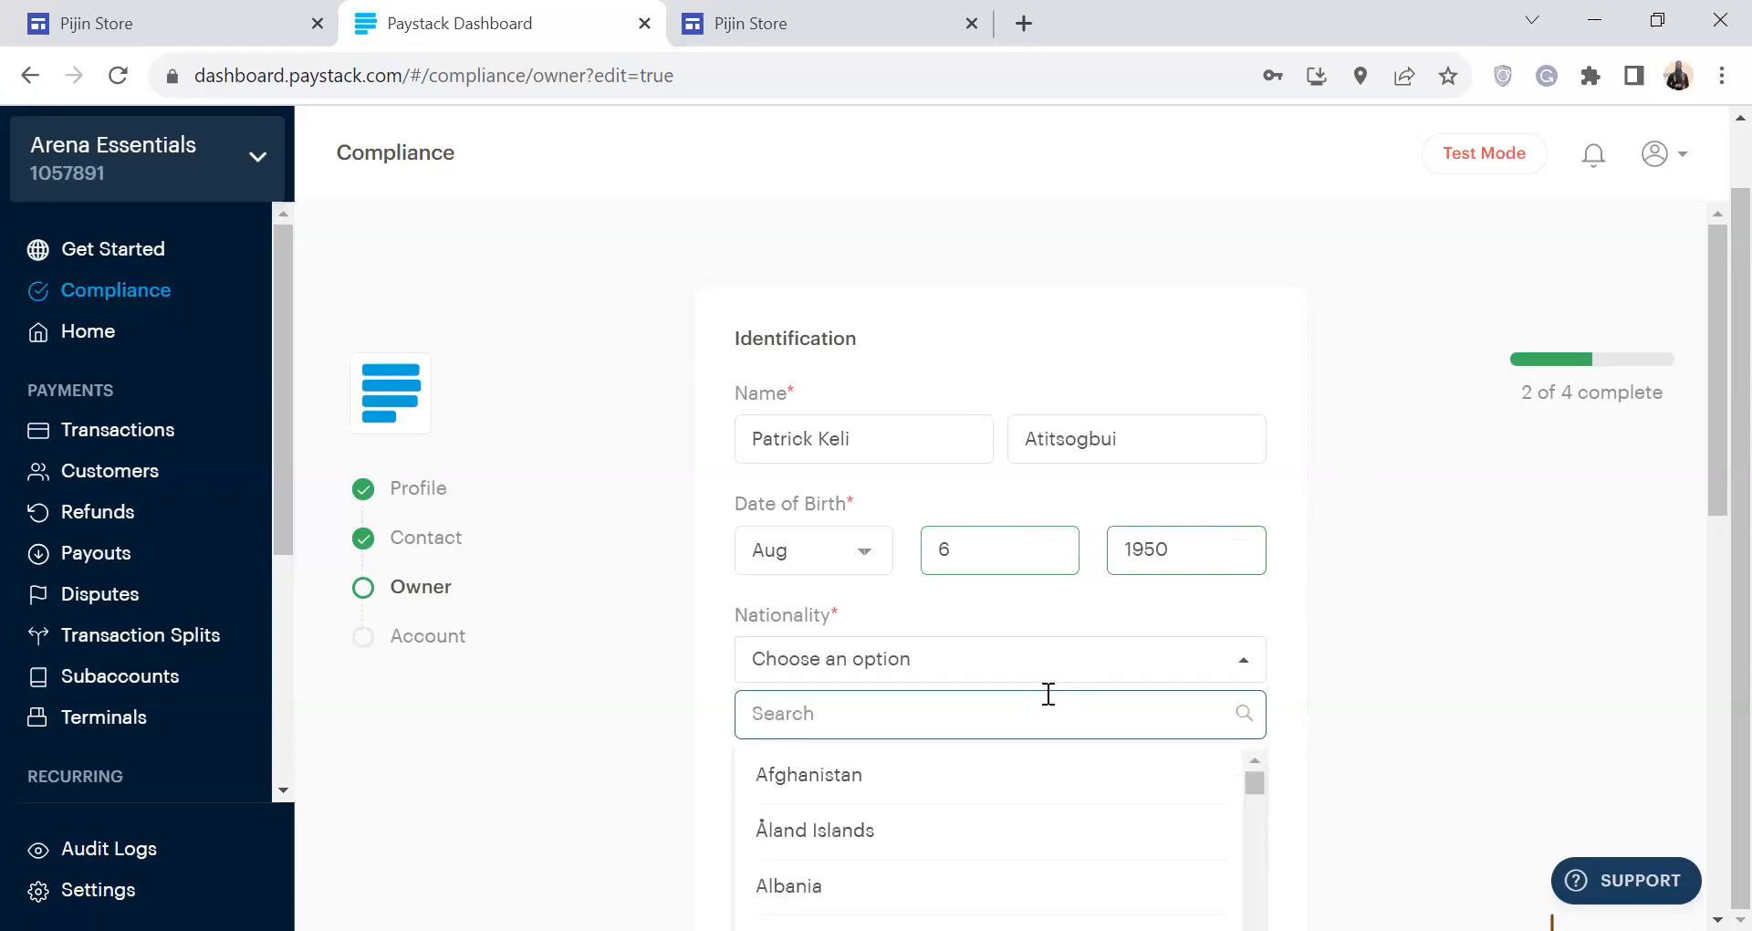
type("gh")
left_click(830, 837)
scroll(1130, 730, "down", 3)
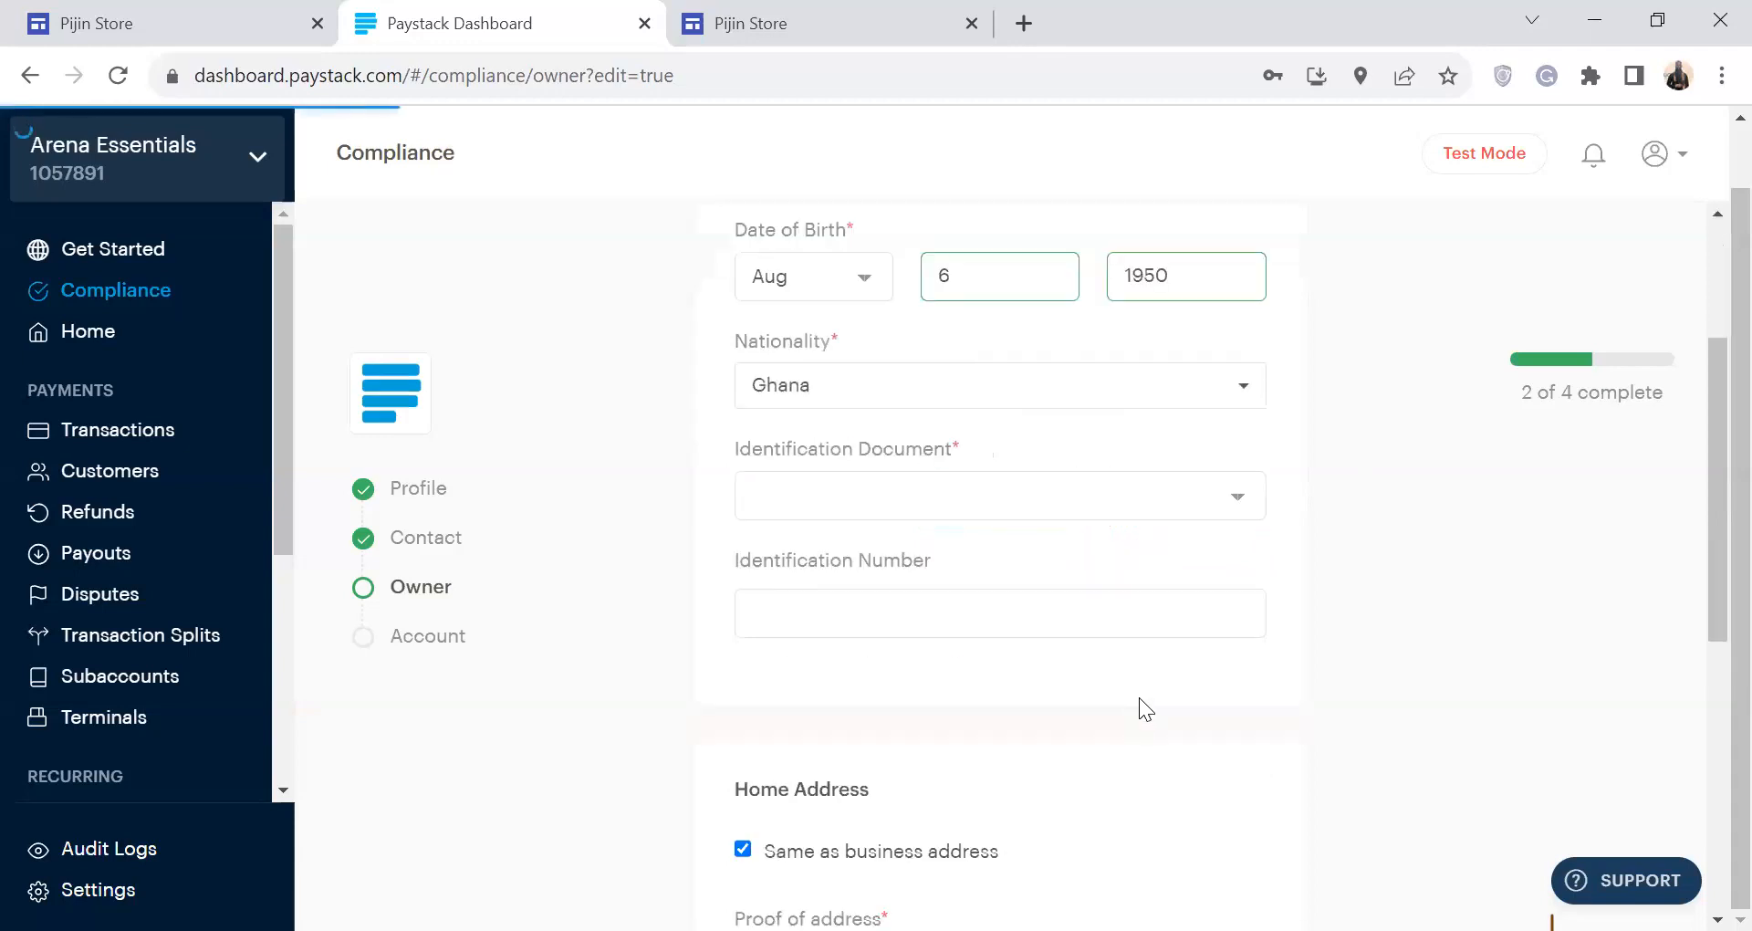
scroll(1105, 410, "up", 2)
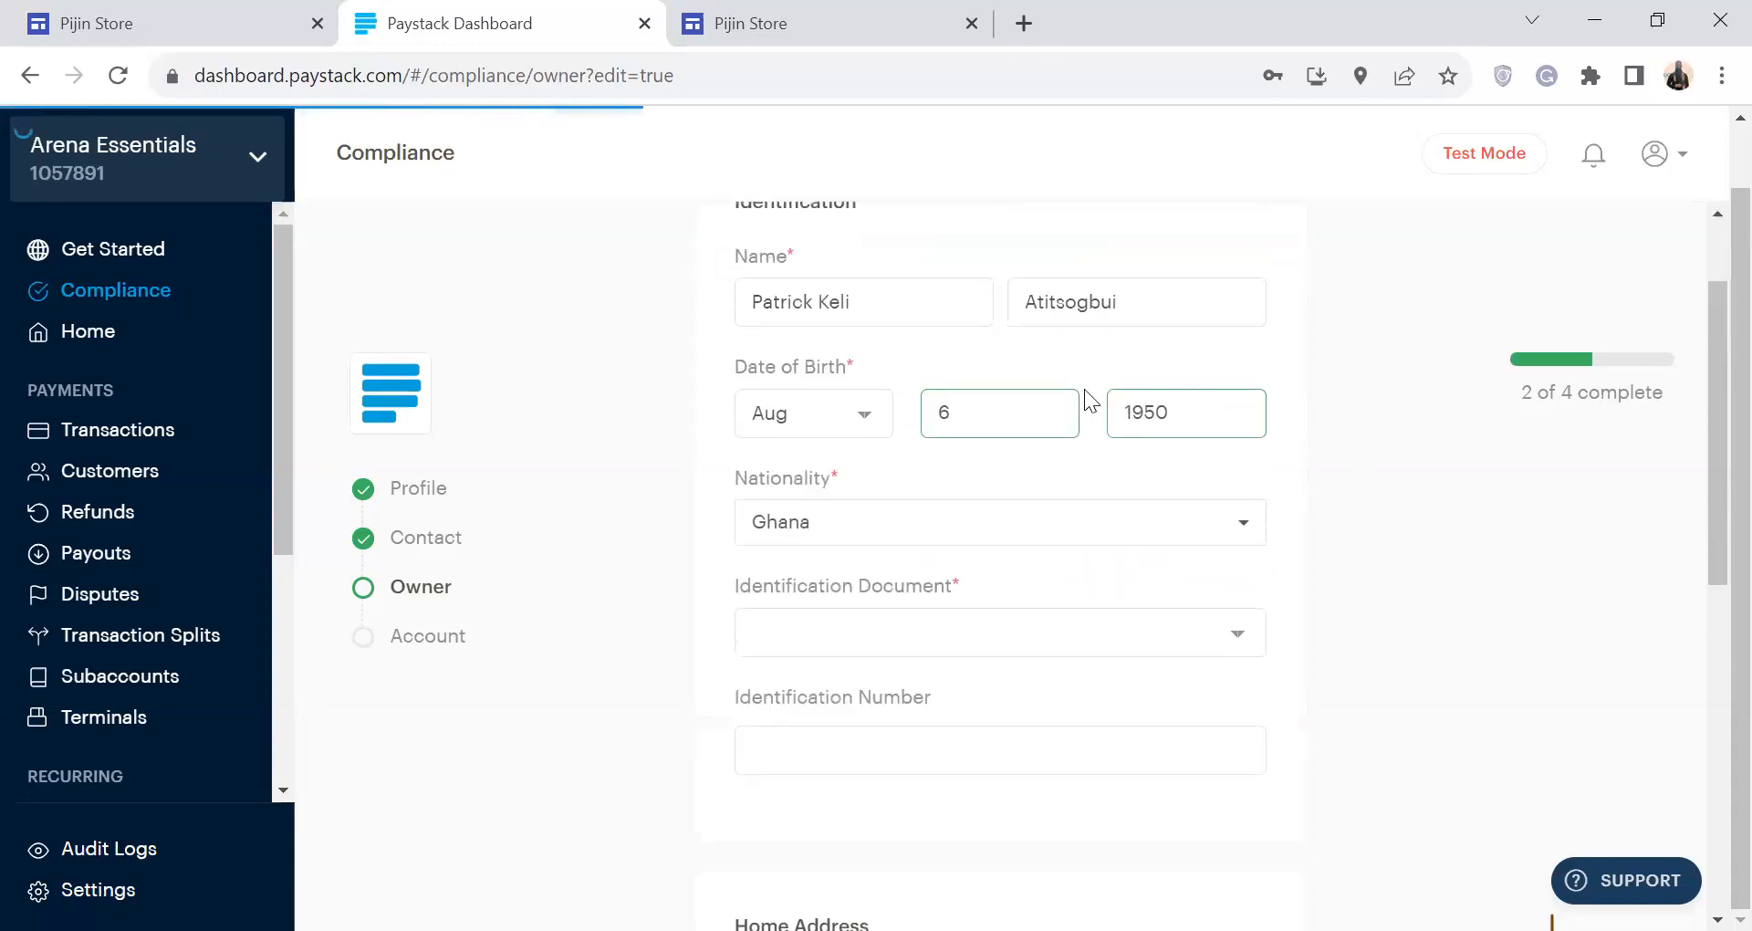
left_click(979, 645)
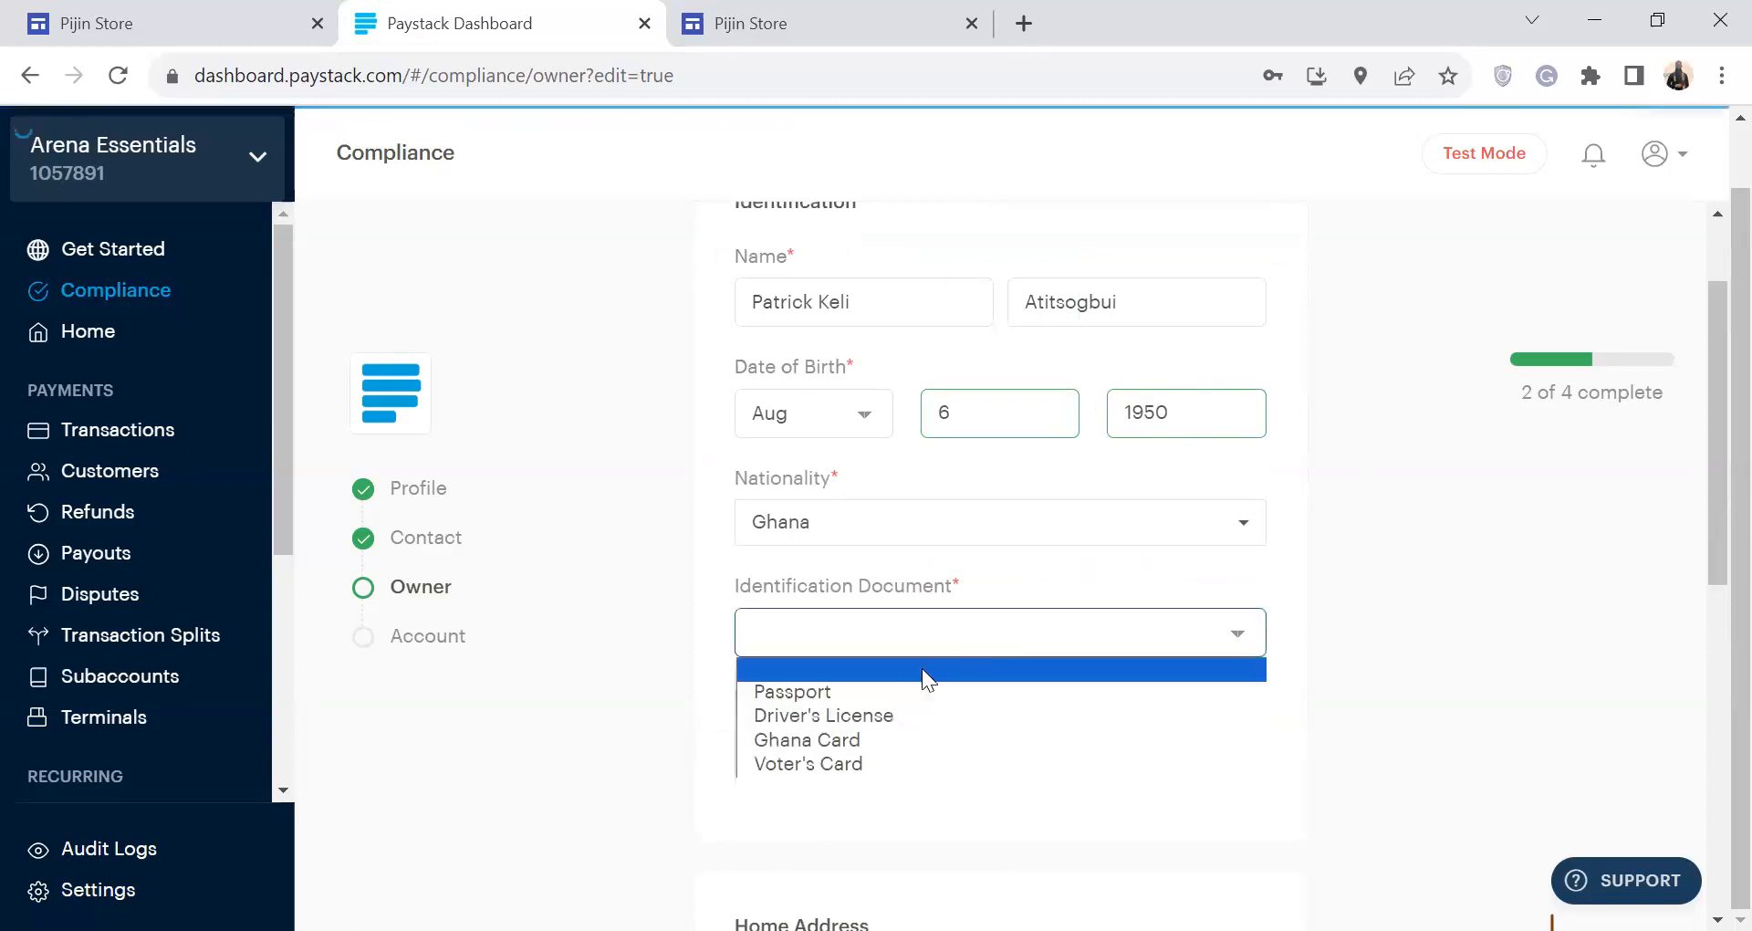
left_click(907, 744)
- Copy the sample personal ID number from the hint text and paste it into the Ghana Card number field
scroll(978, 722, "down", 1)
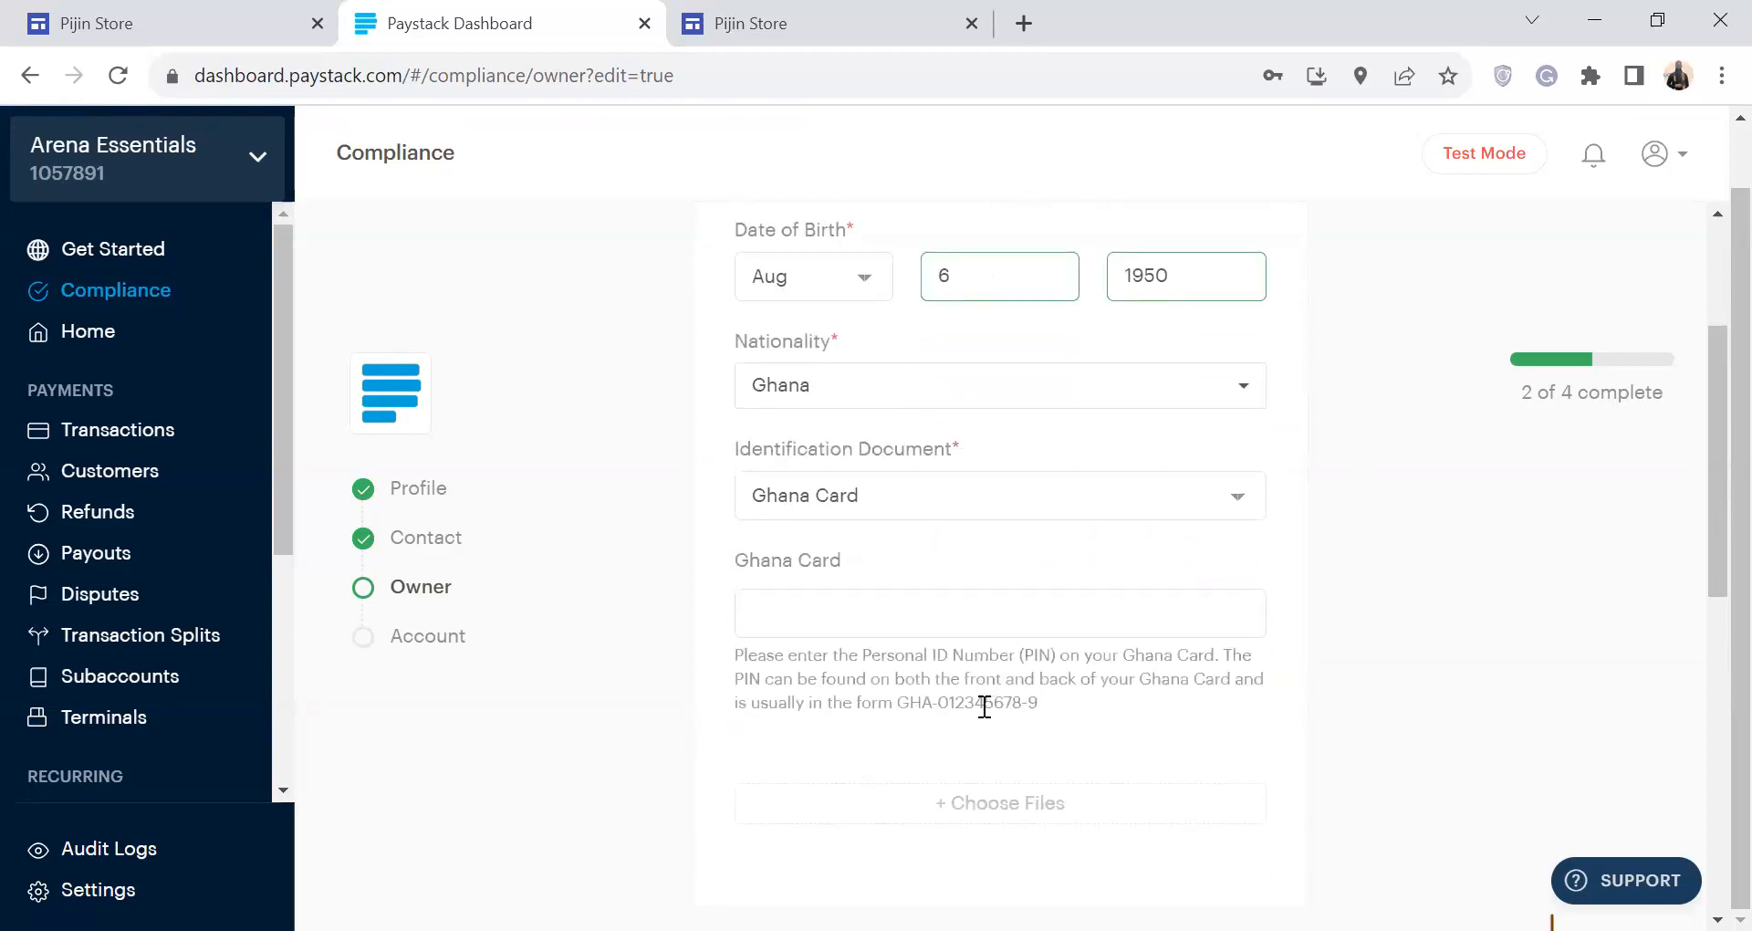
left_click_drag(1042, 700, 891, 709)
right_click(909, 708)
left_click(1091, 419)
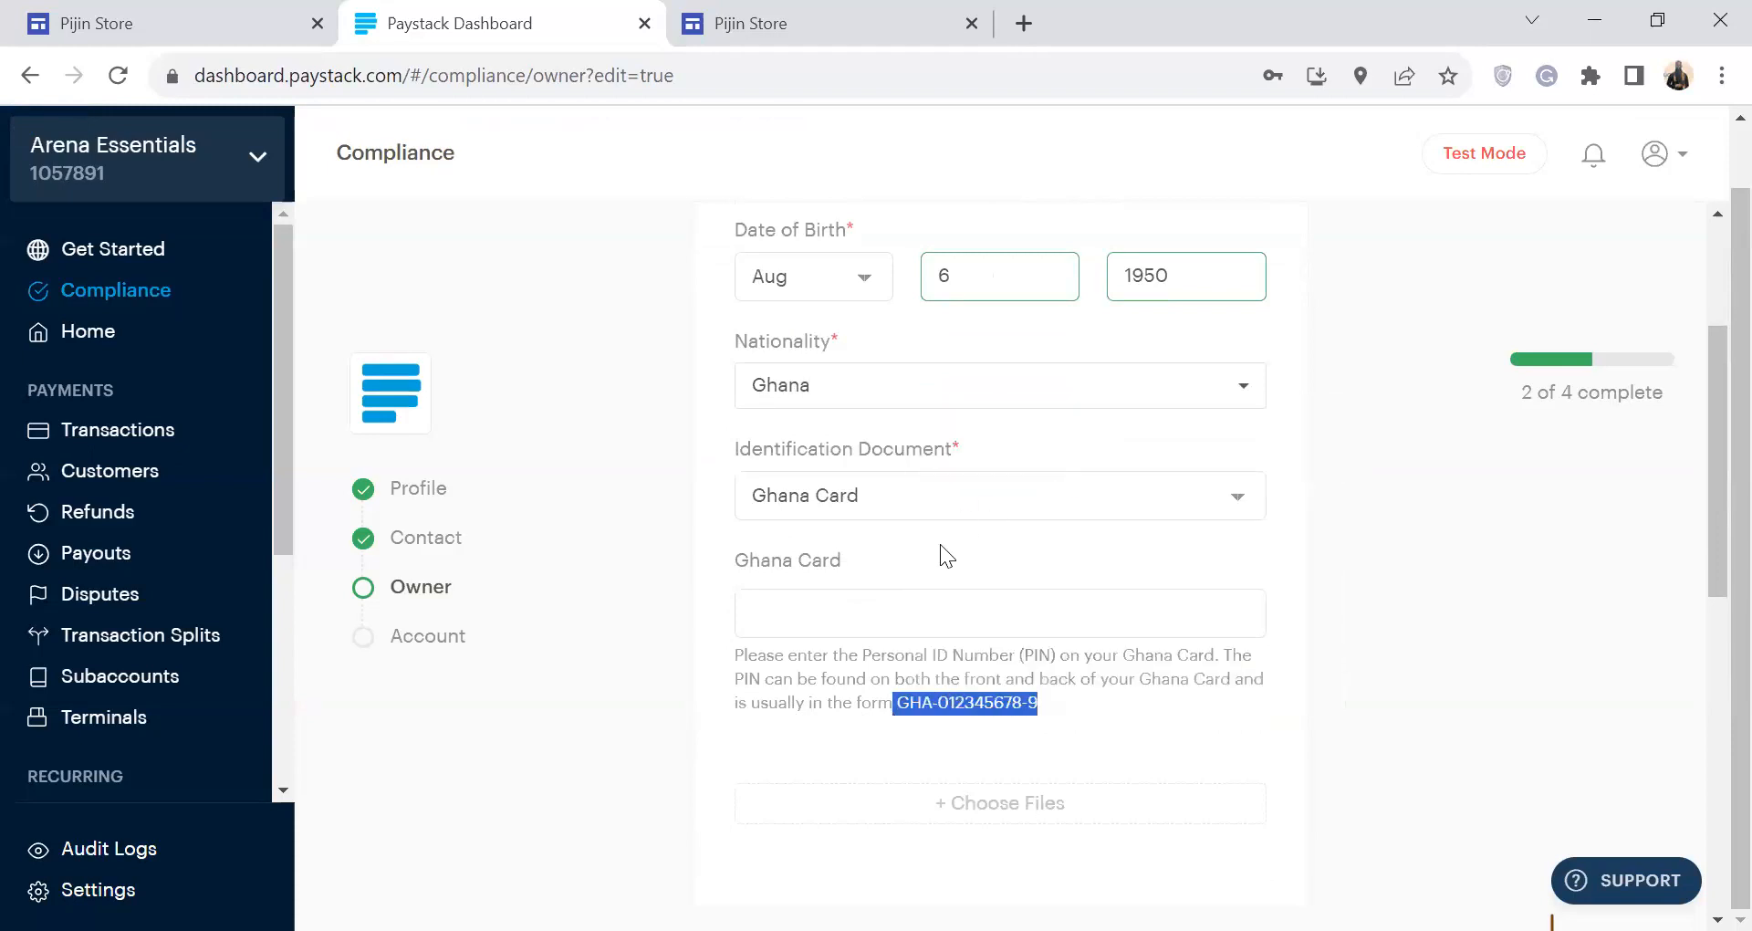
left_click(883, 617)
right_click(883, 619)
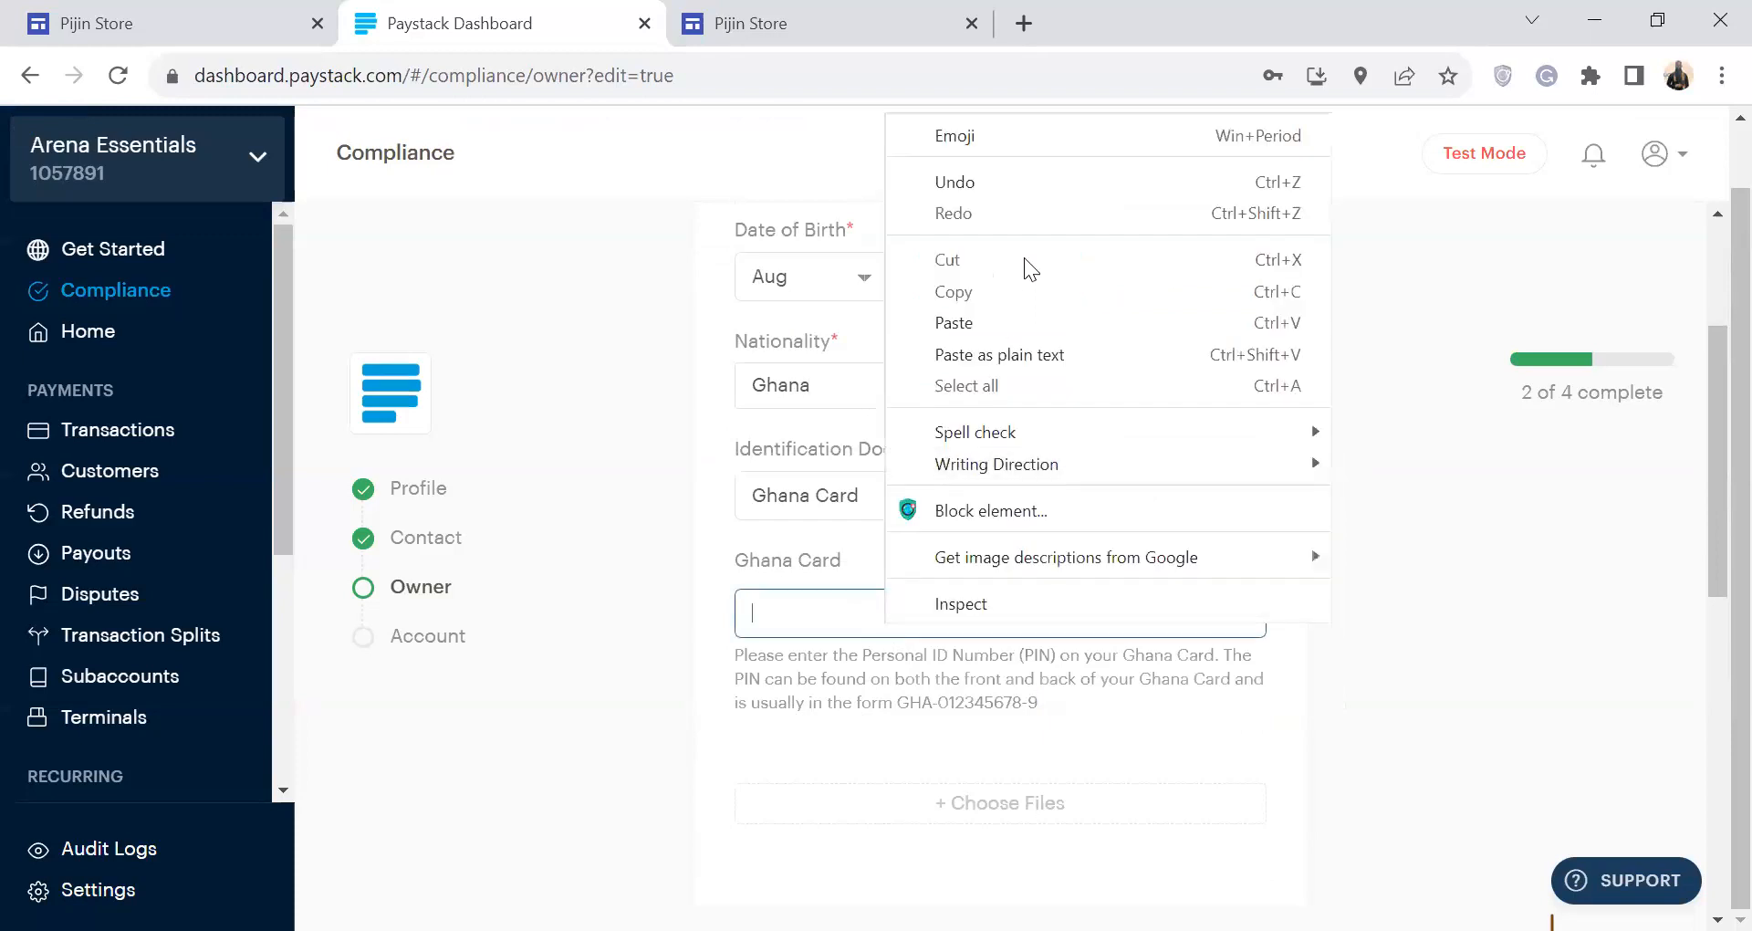
left_click(992, 321)
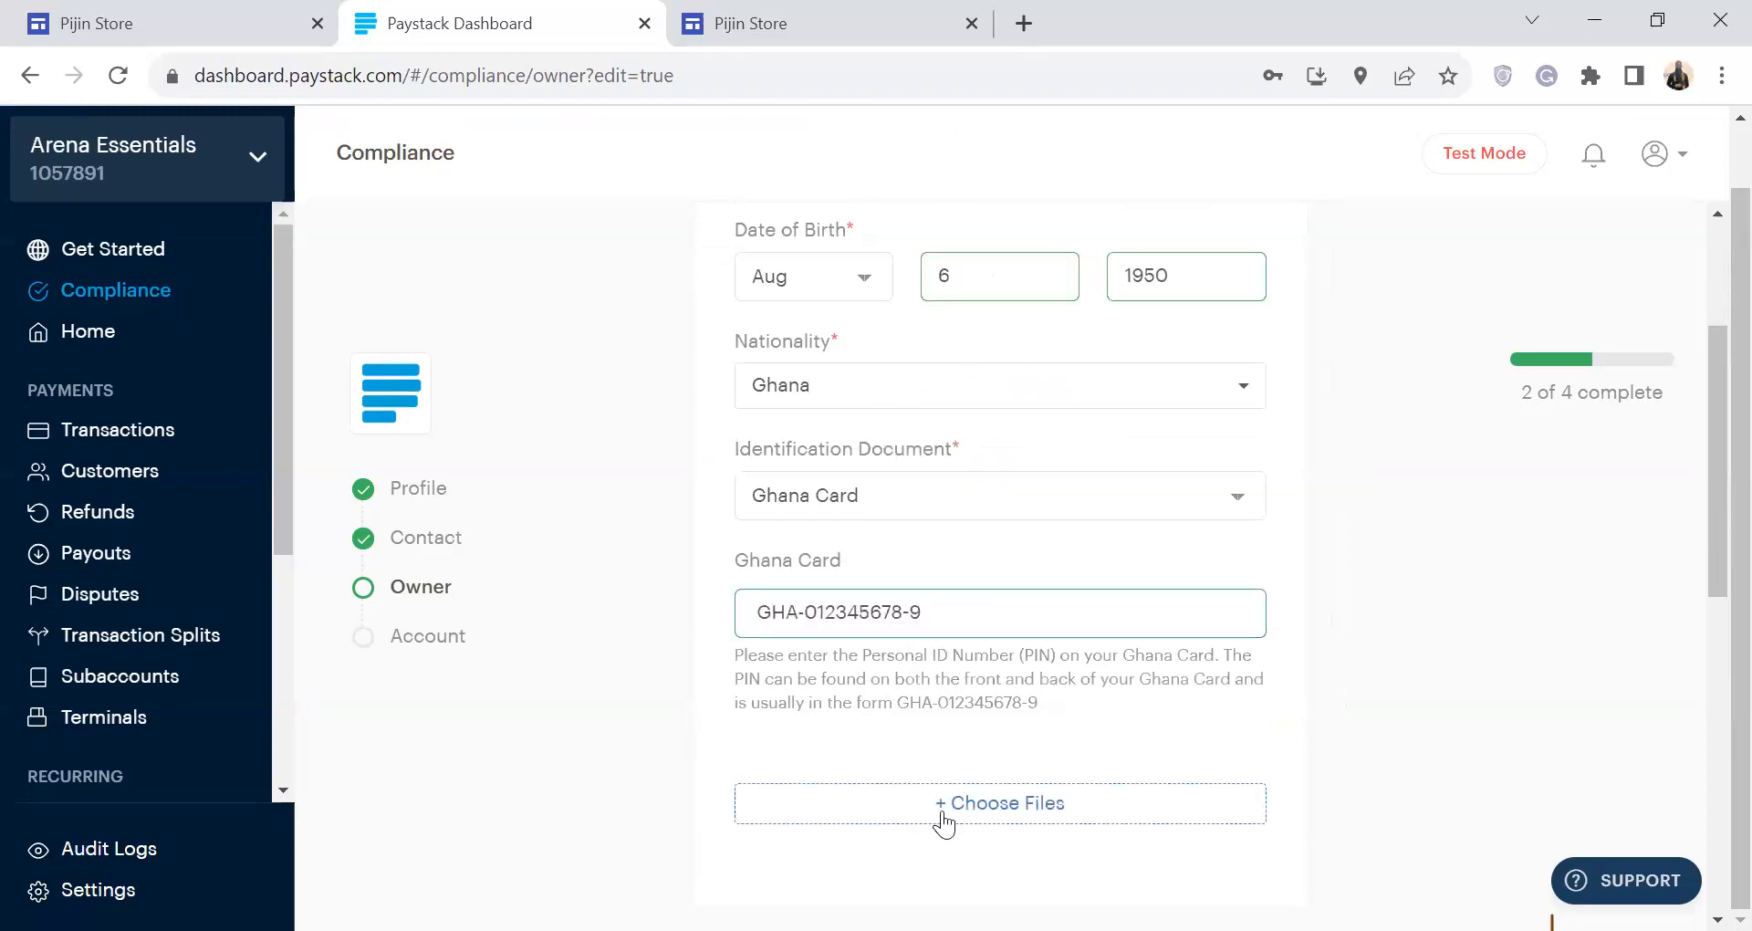
- Upload the GhanaCard image from the ID folder inside Documents as the owner's identification document
scroll(946, 825, "down", 2)
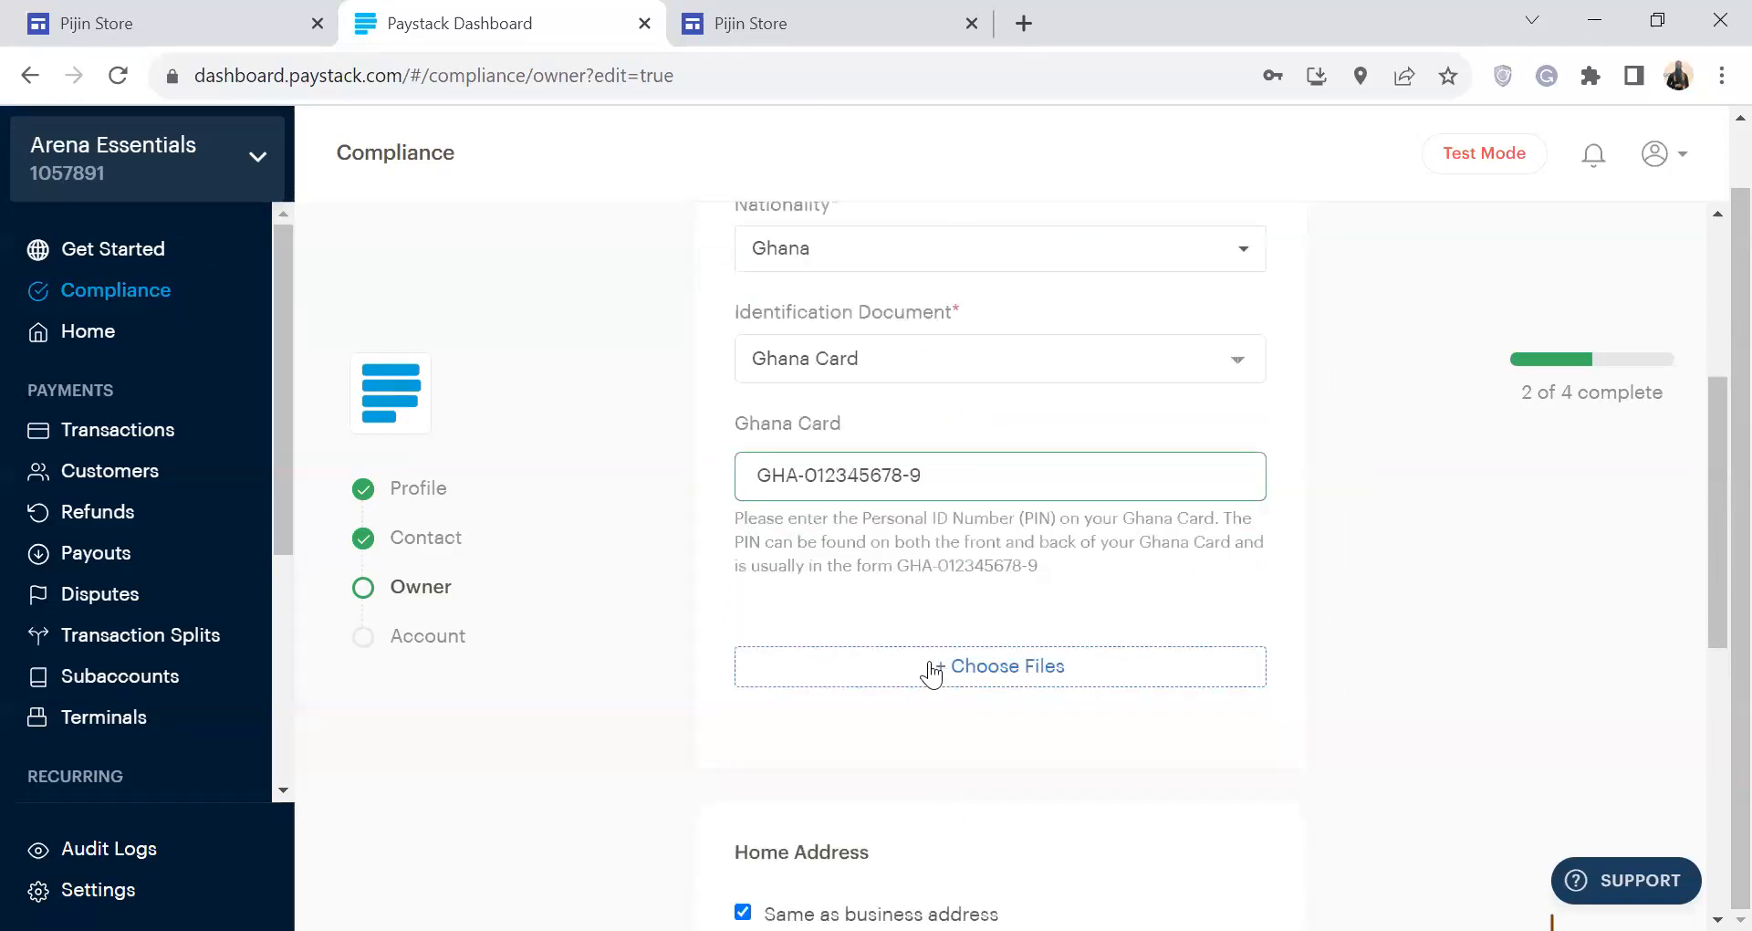
left_click(932, 672)
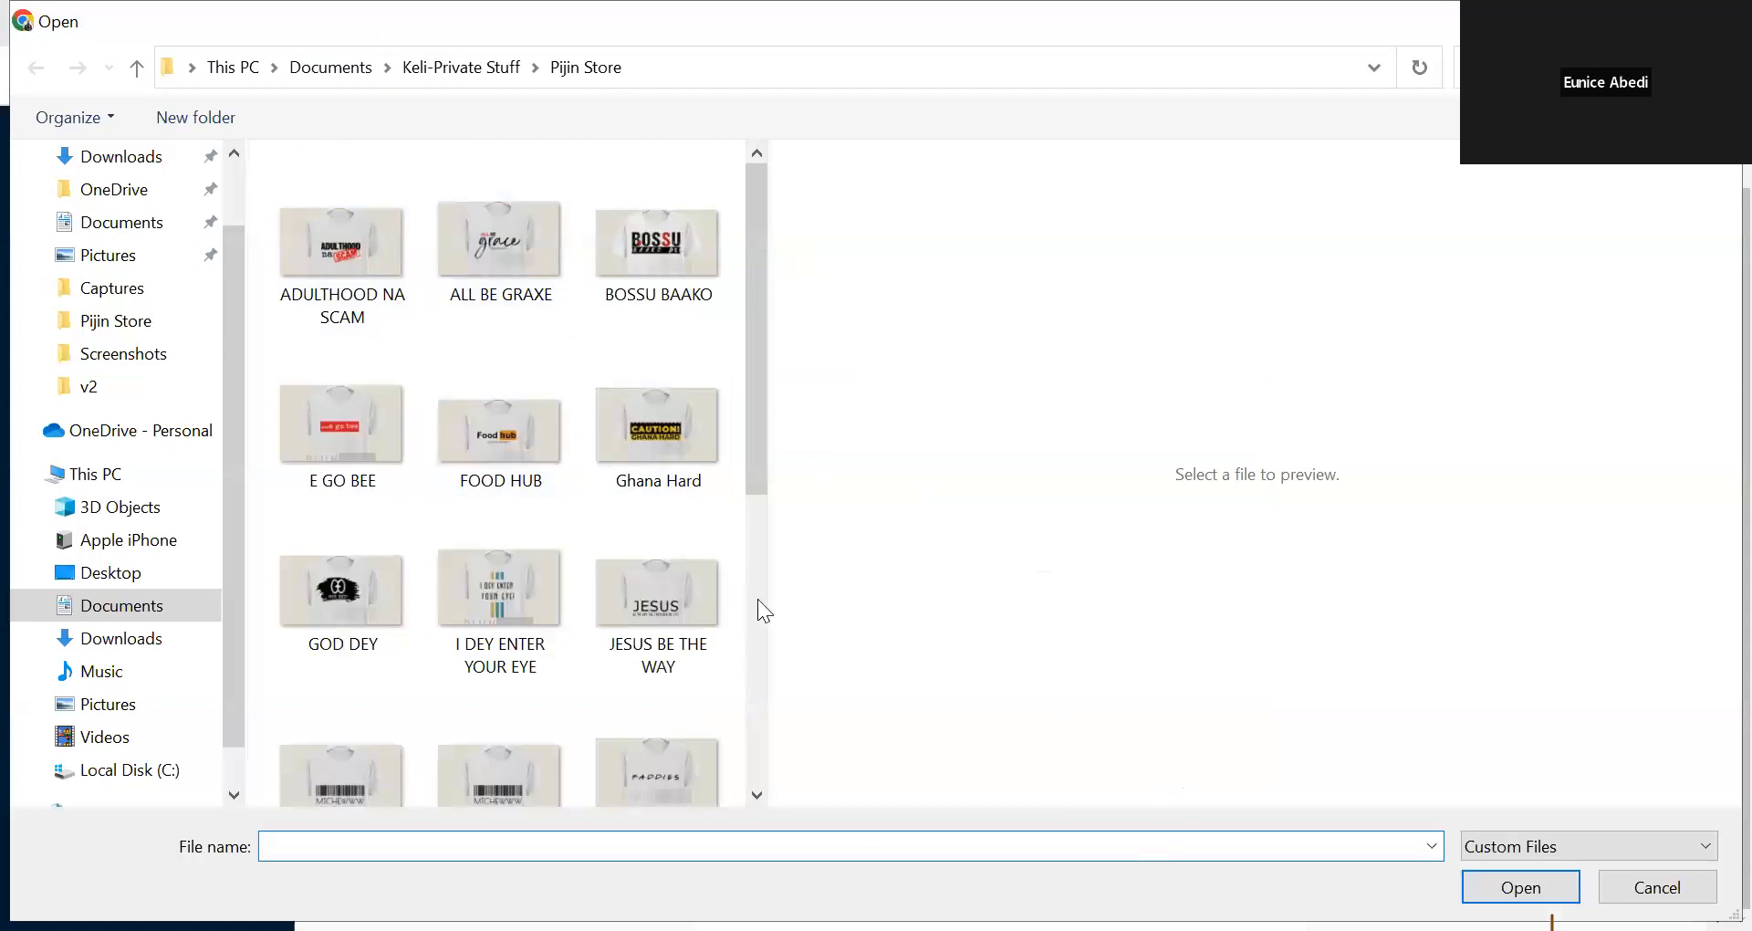
left_click(153, 230)
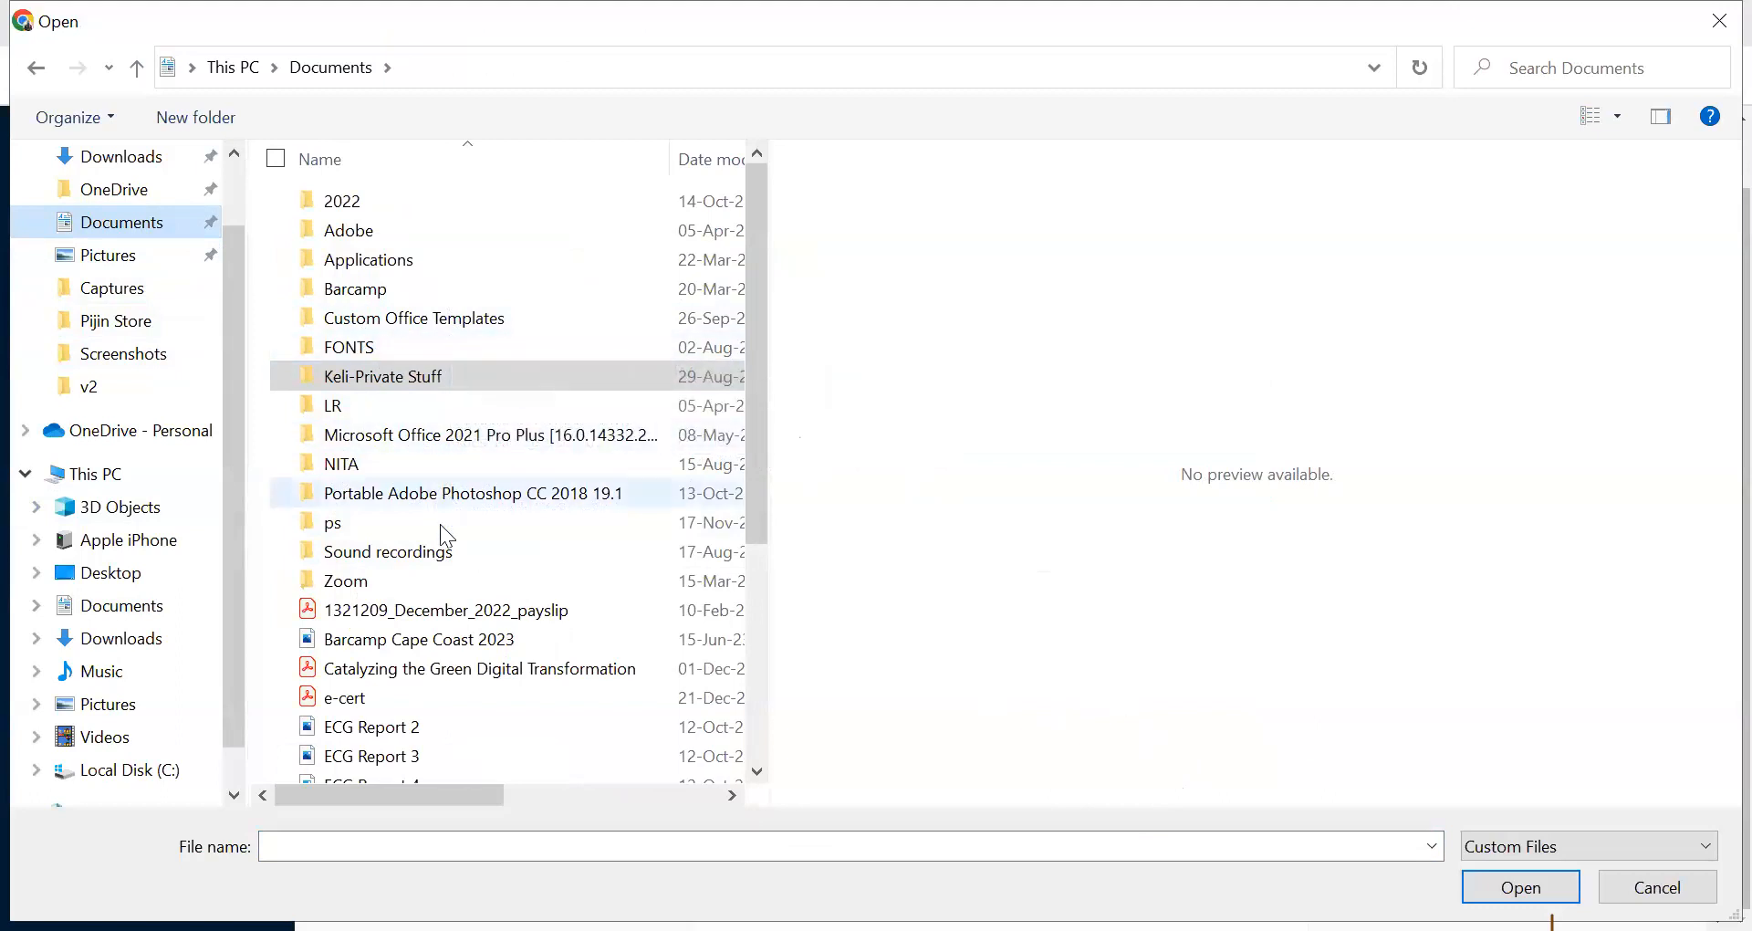
double_click(425, 377)
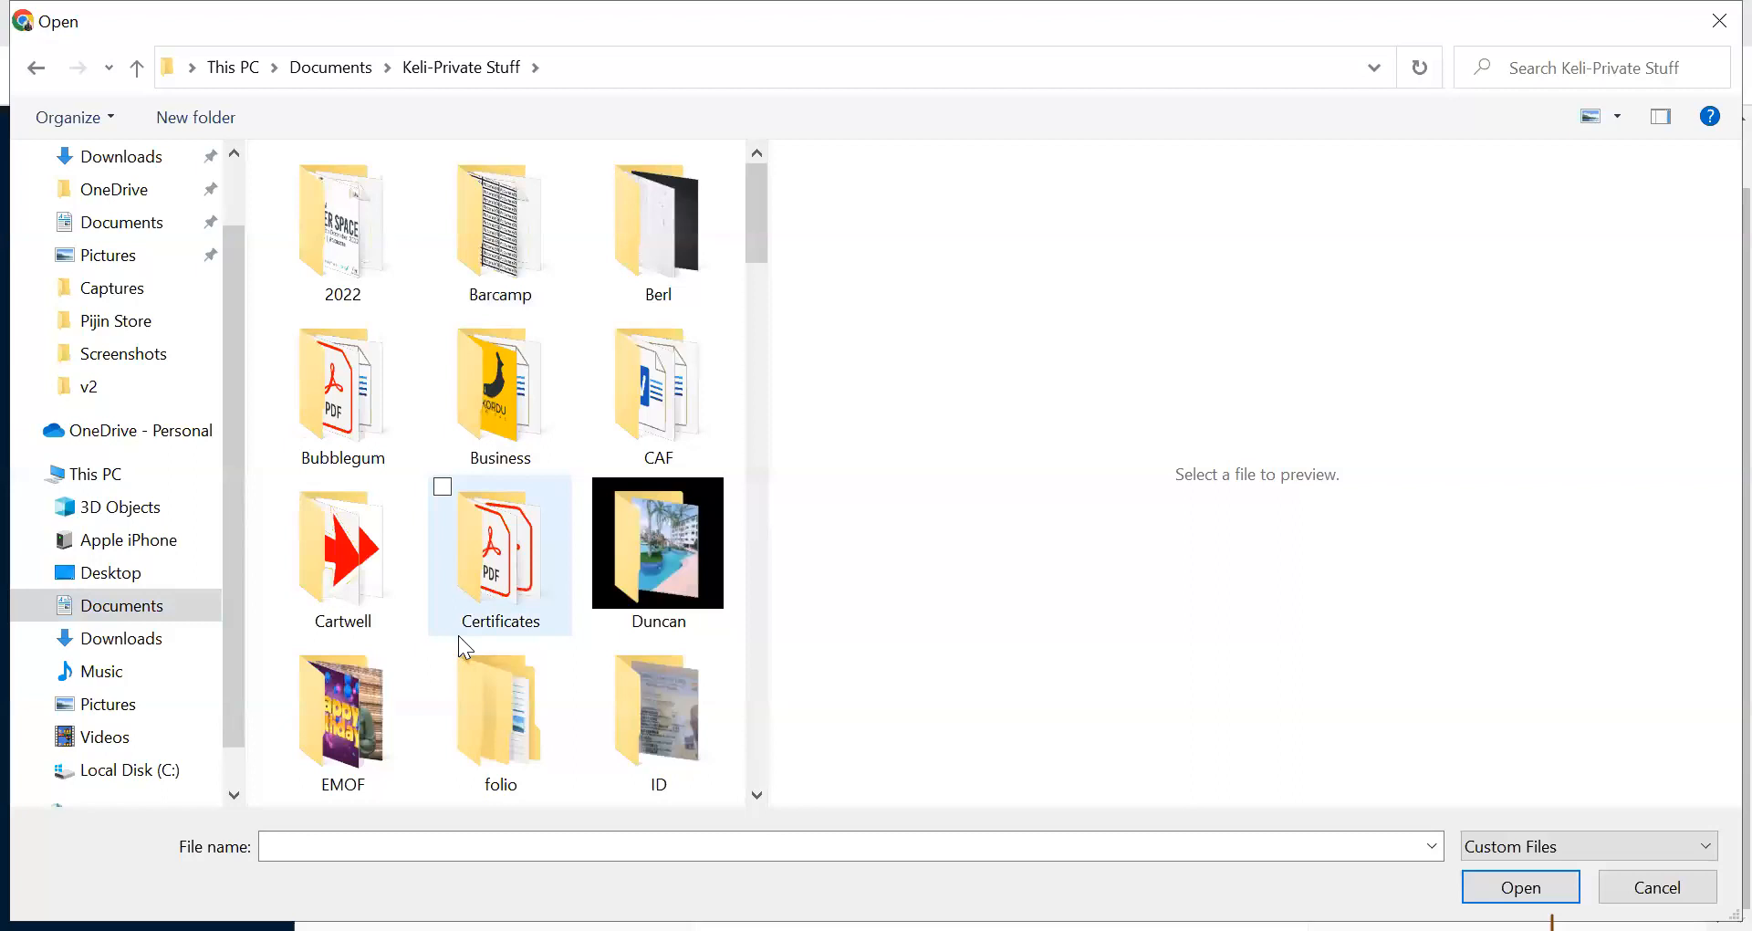
left_click(494, 588)
scroll(560, 527, "down", 3)
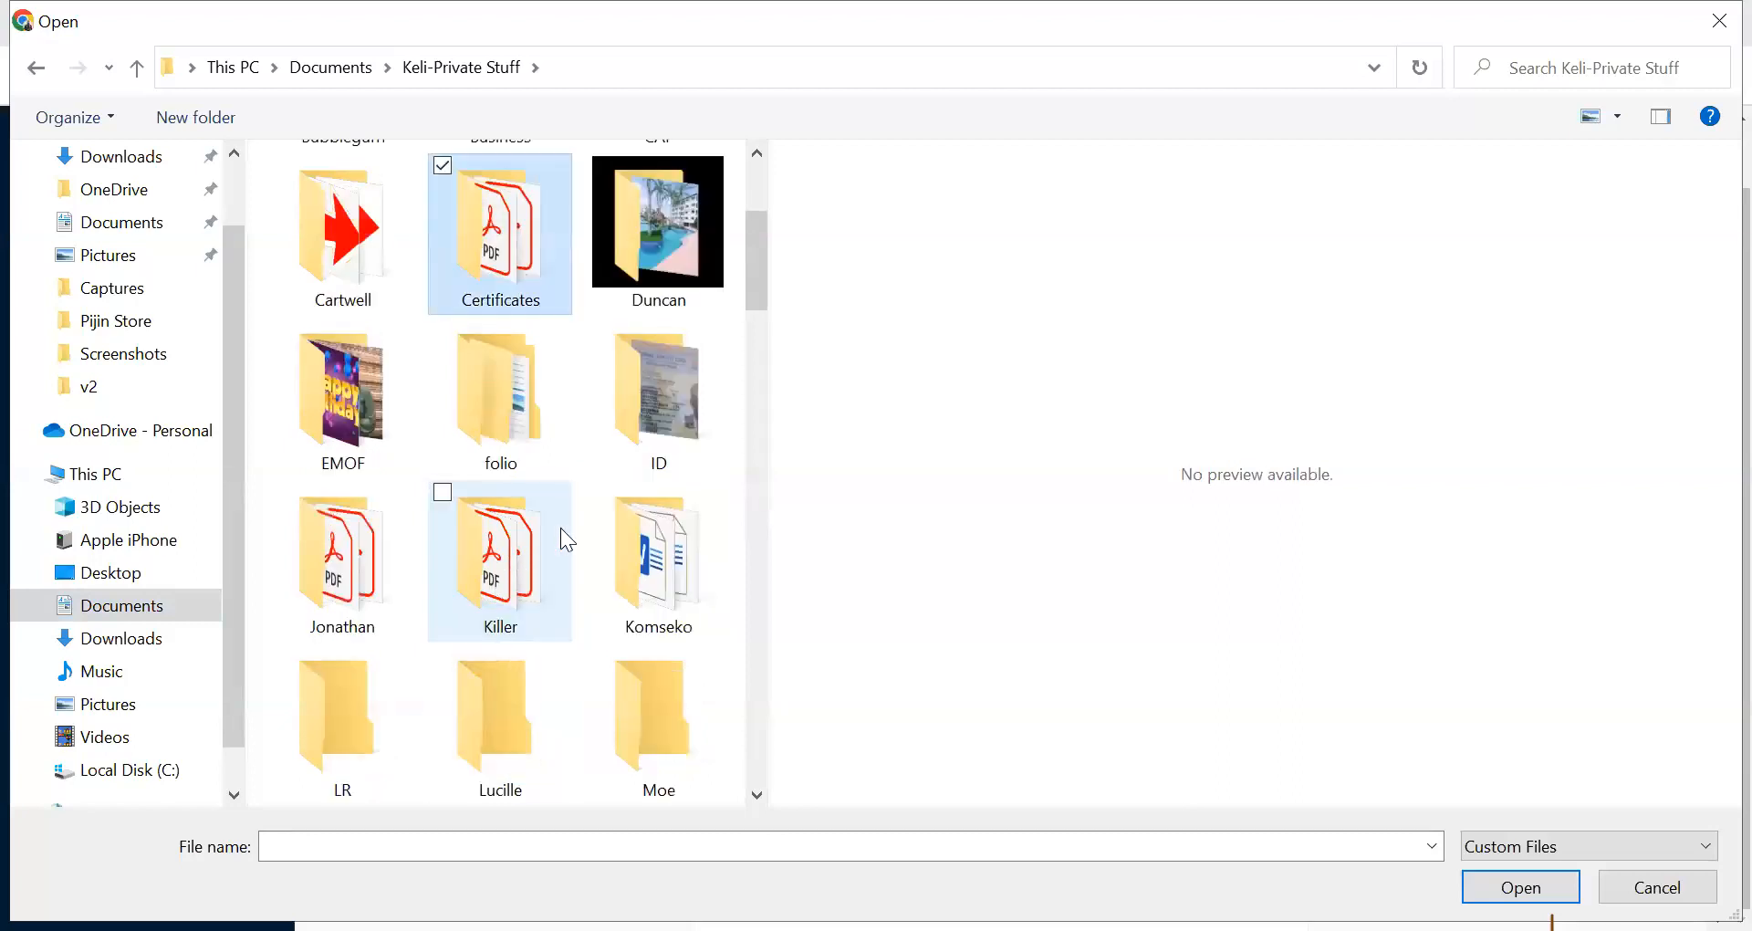
double_click(690, 394)
left_click(379, 248)
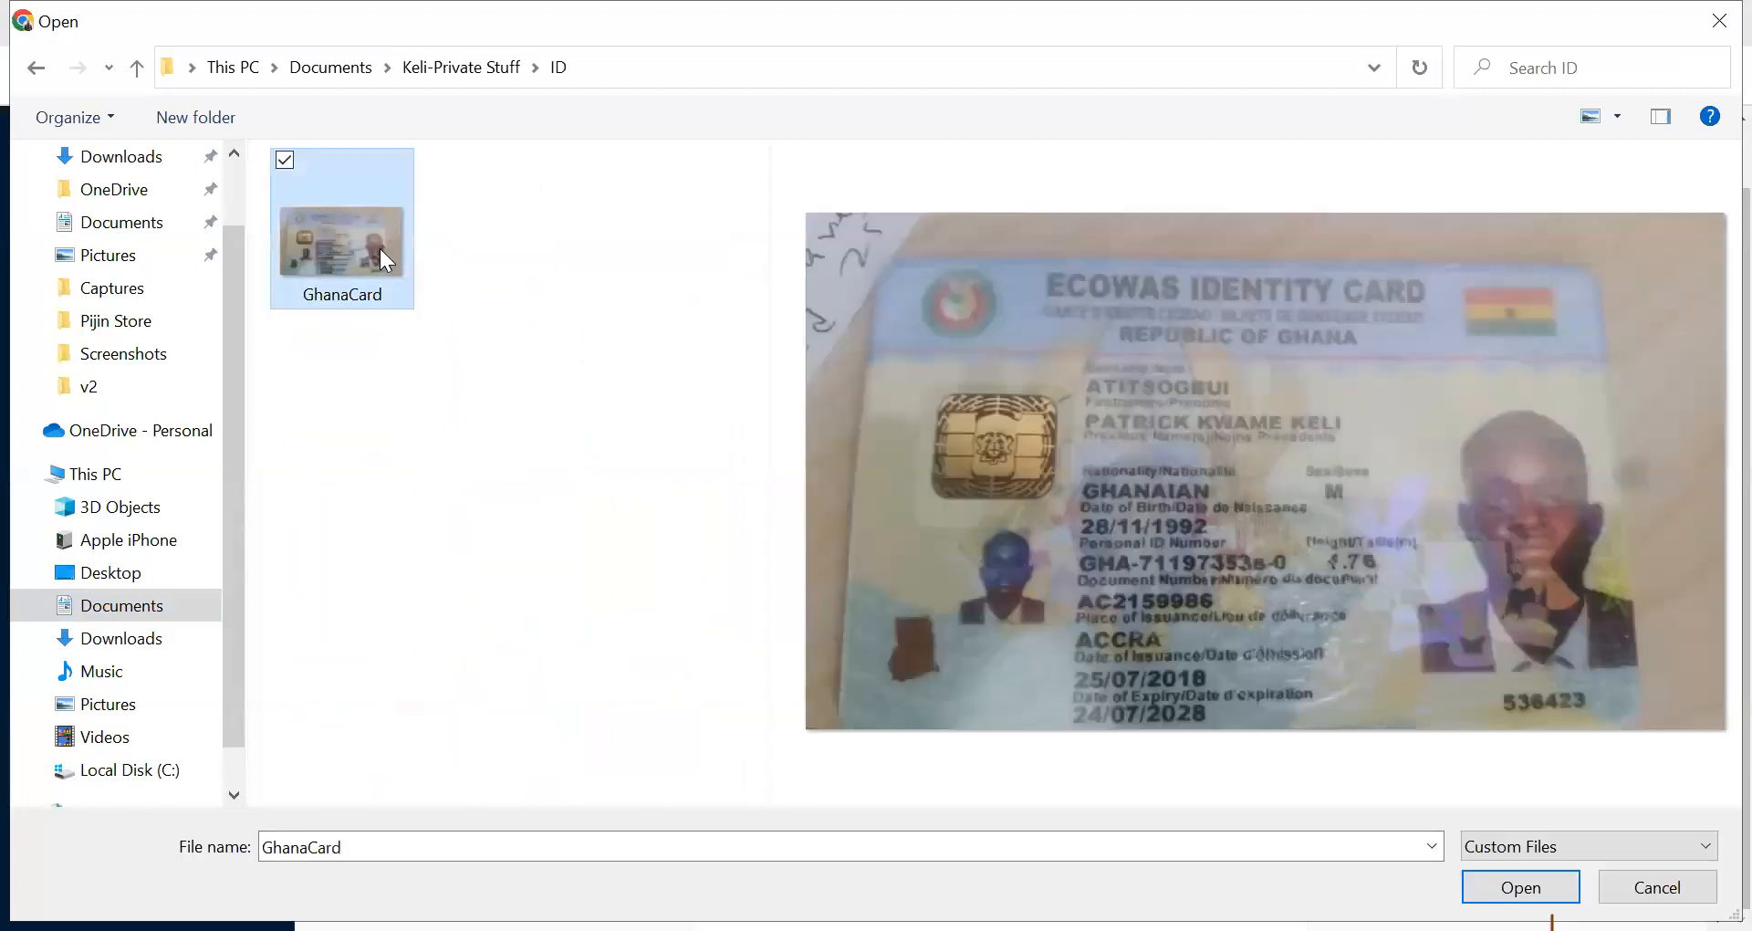
key("Return")
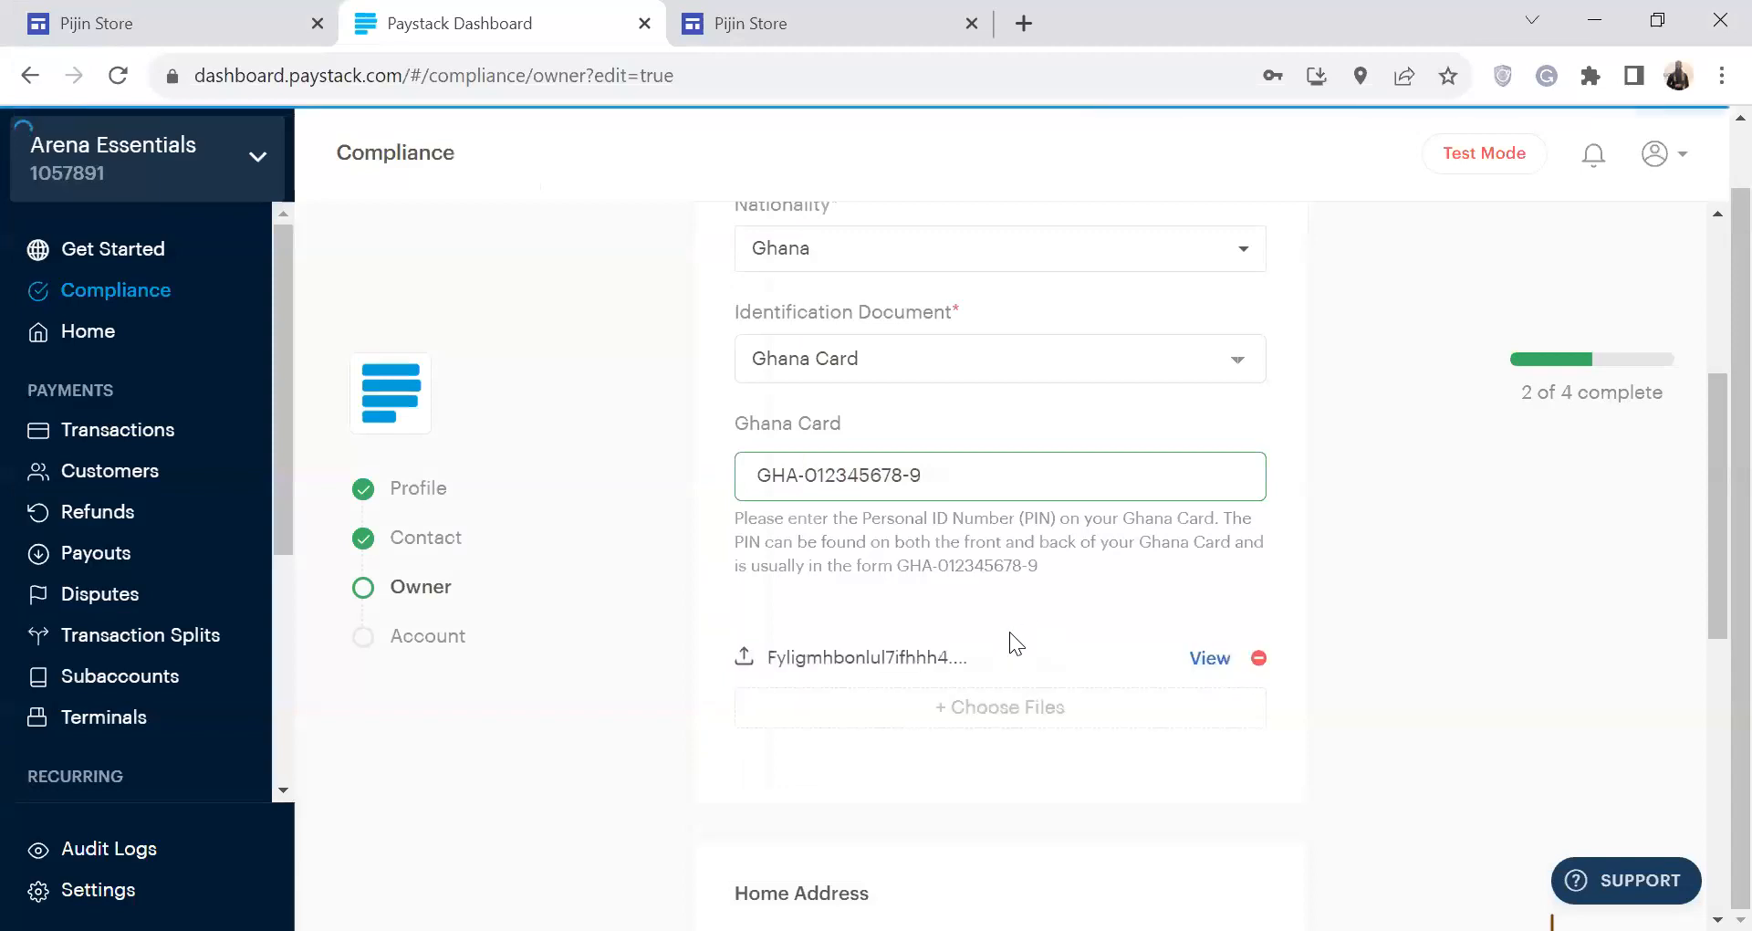
- Examine the list of accepted proof of address documents and their age limit in the Home Address section
scroll(1009, 632, "down", 3)
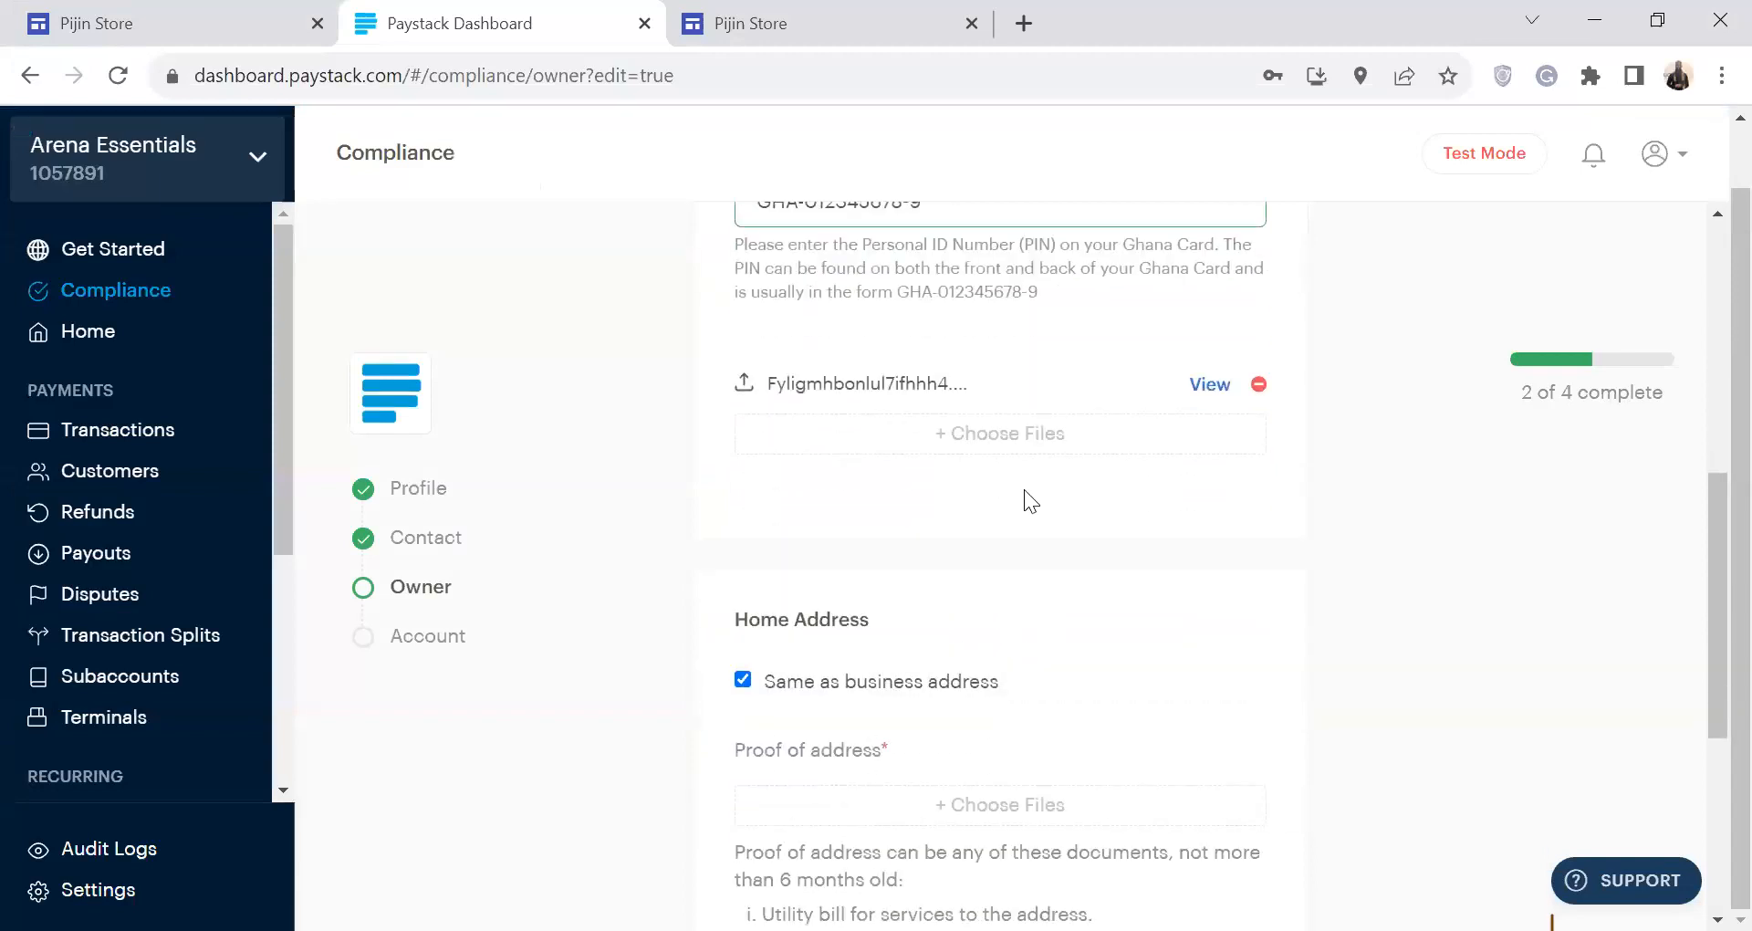
scroll(1092, 477, "down", 3)
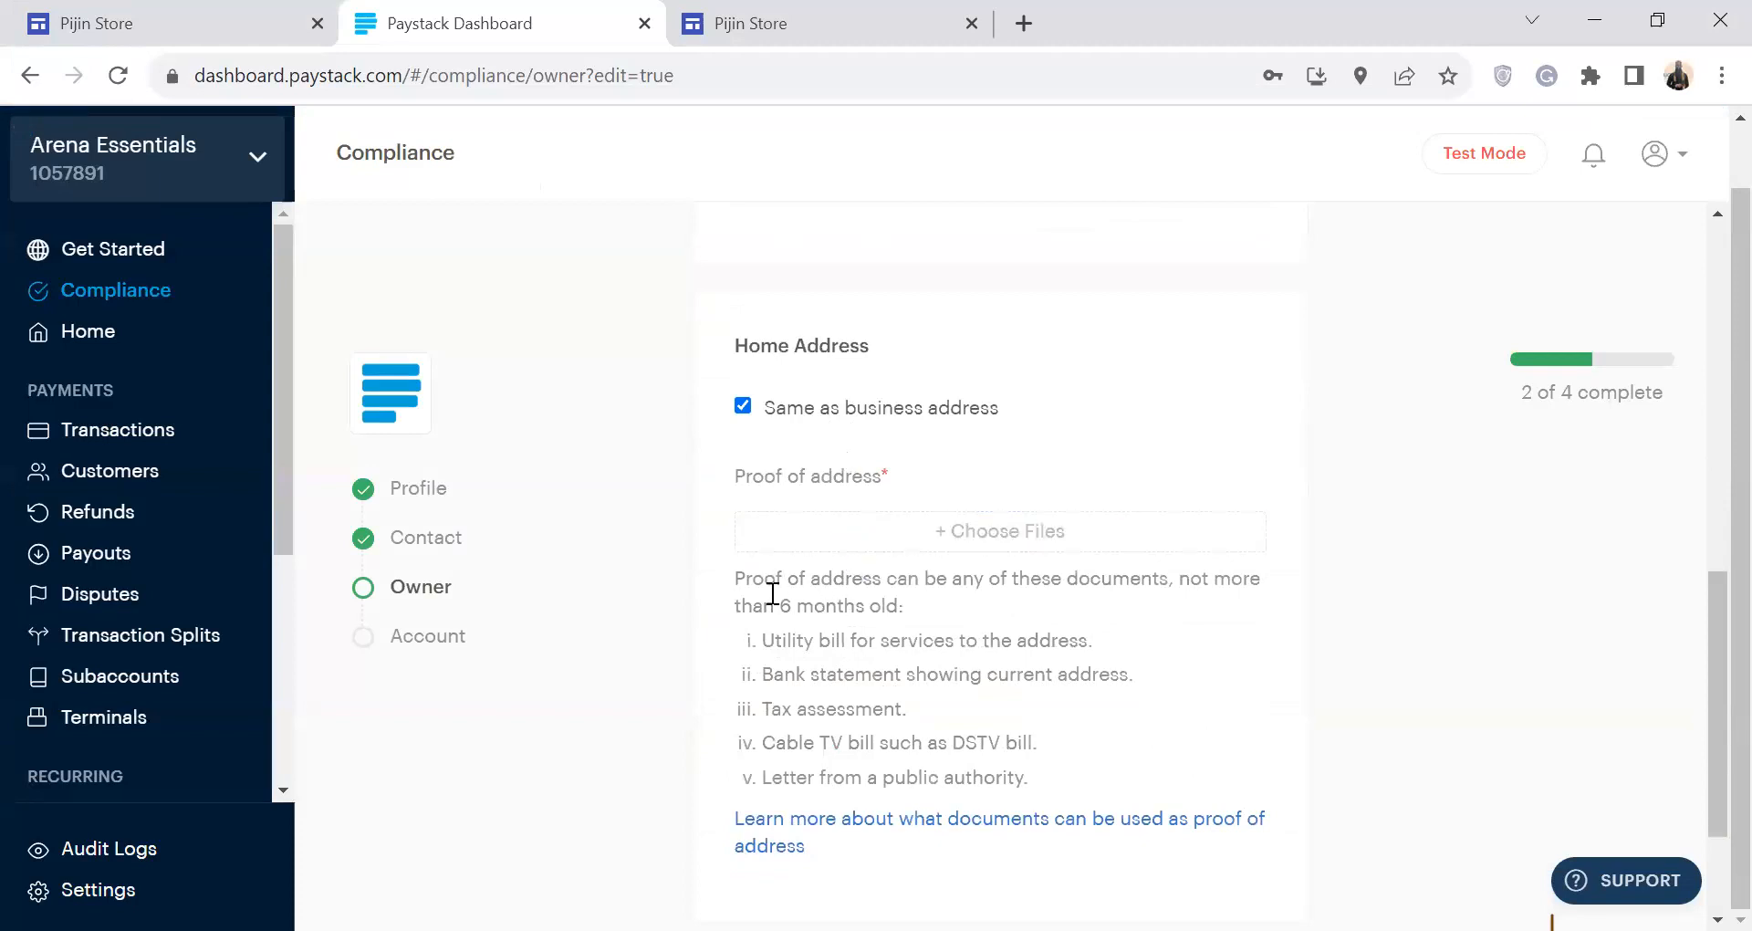
left_click_drag(733, 584, 913, 640)
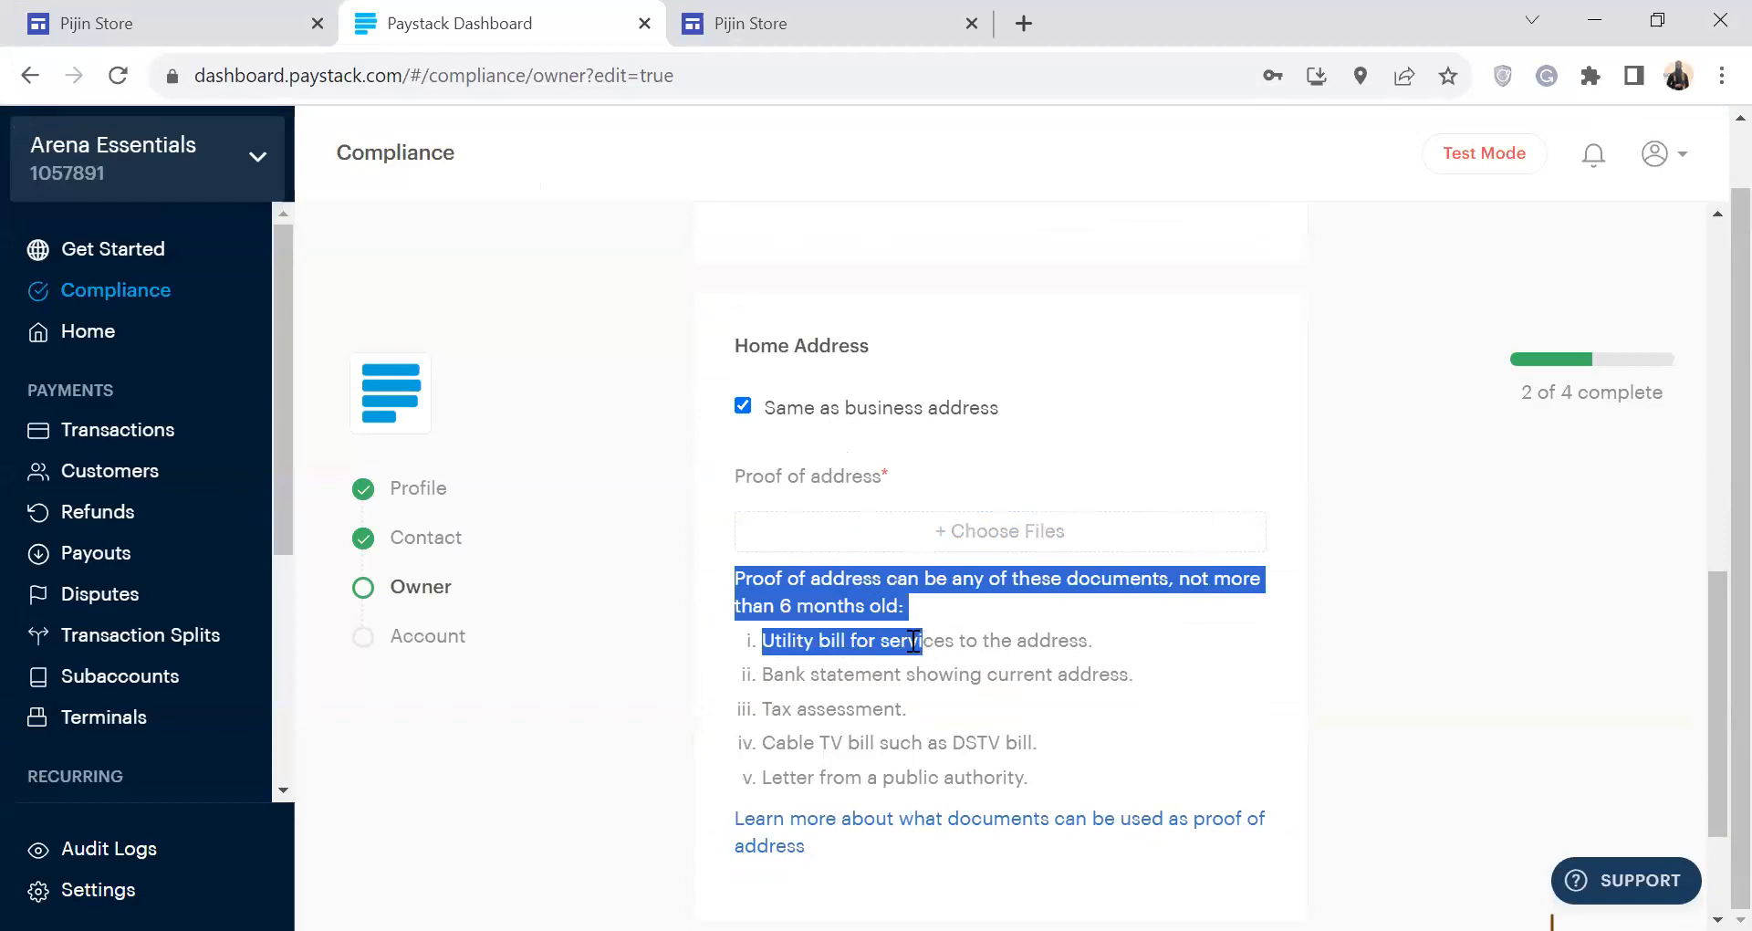
left_click(1059, 646)
left_click_drag(762, 673, 1127, 673)
left_click_drag(777, 709, 916, 709)
left_click_drag(761, 743, 937, 743)
left_click_drag(734, 818, 851, 819)
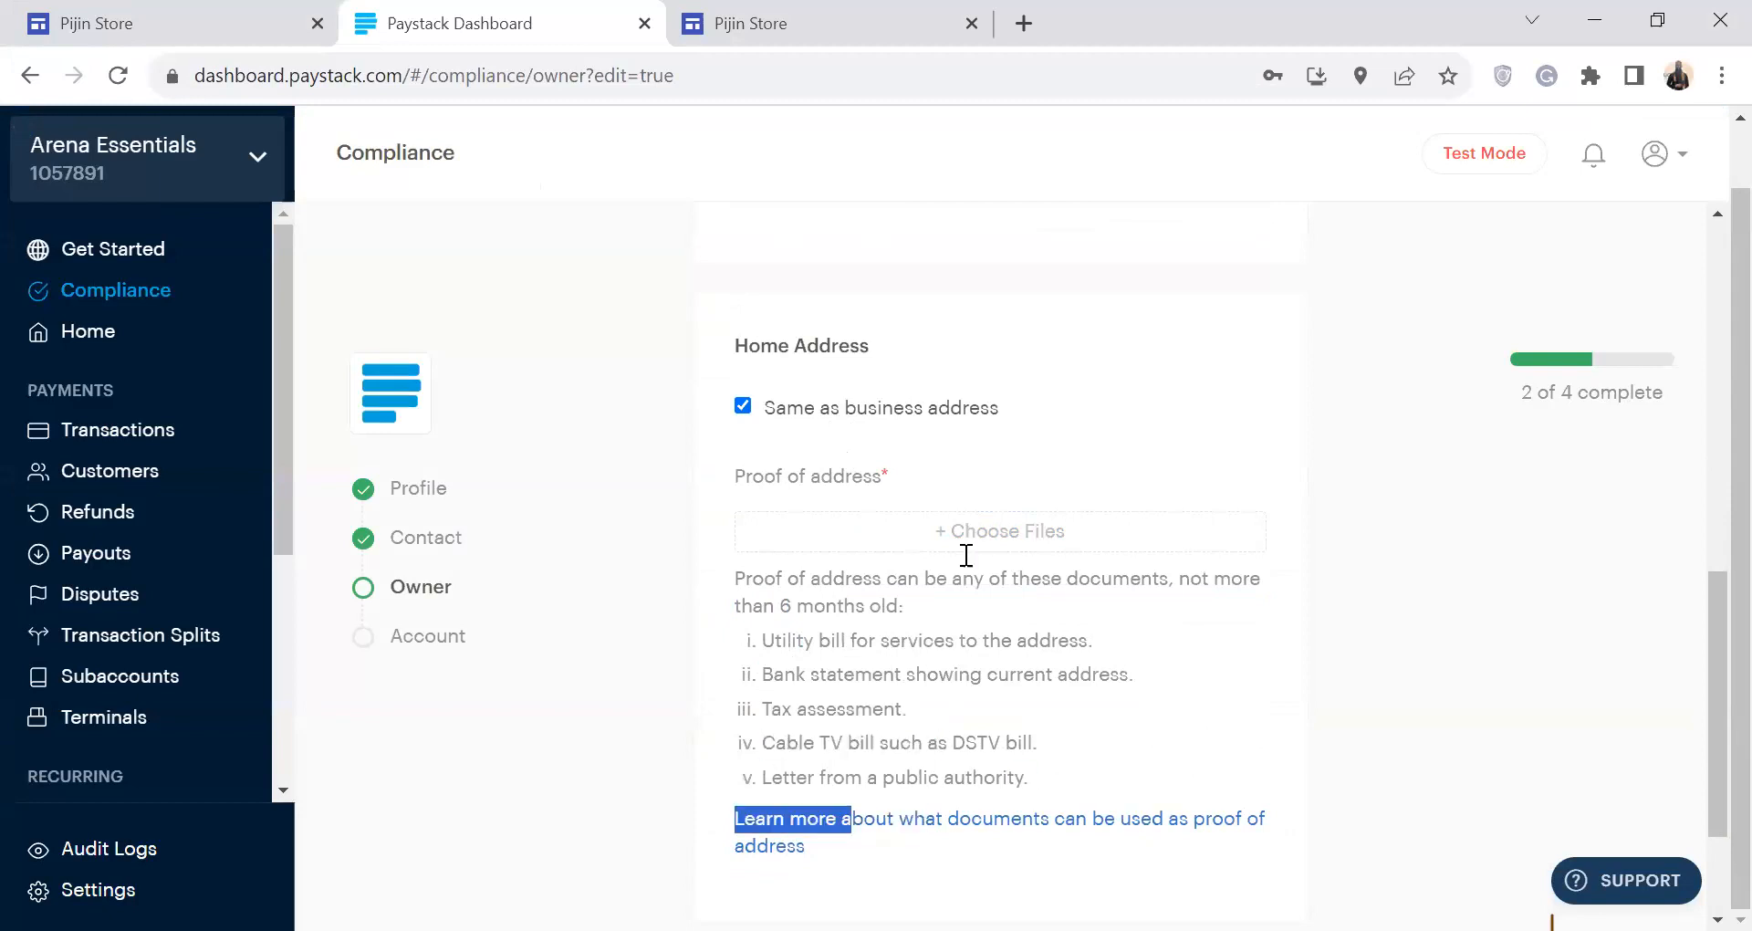
- Start the proof of address upload and look through the private documents folder and its Bubblegum subfolder for a suitable file
left_click(993, 527)
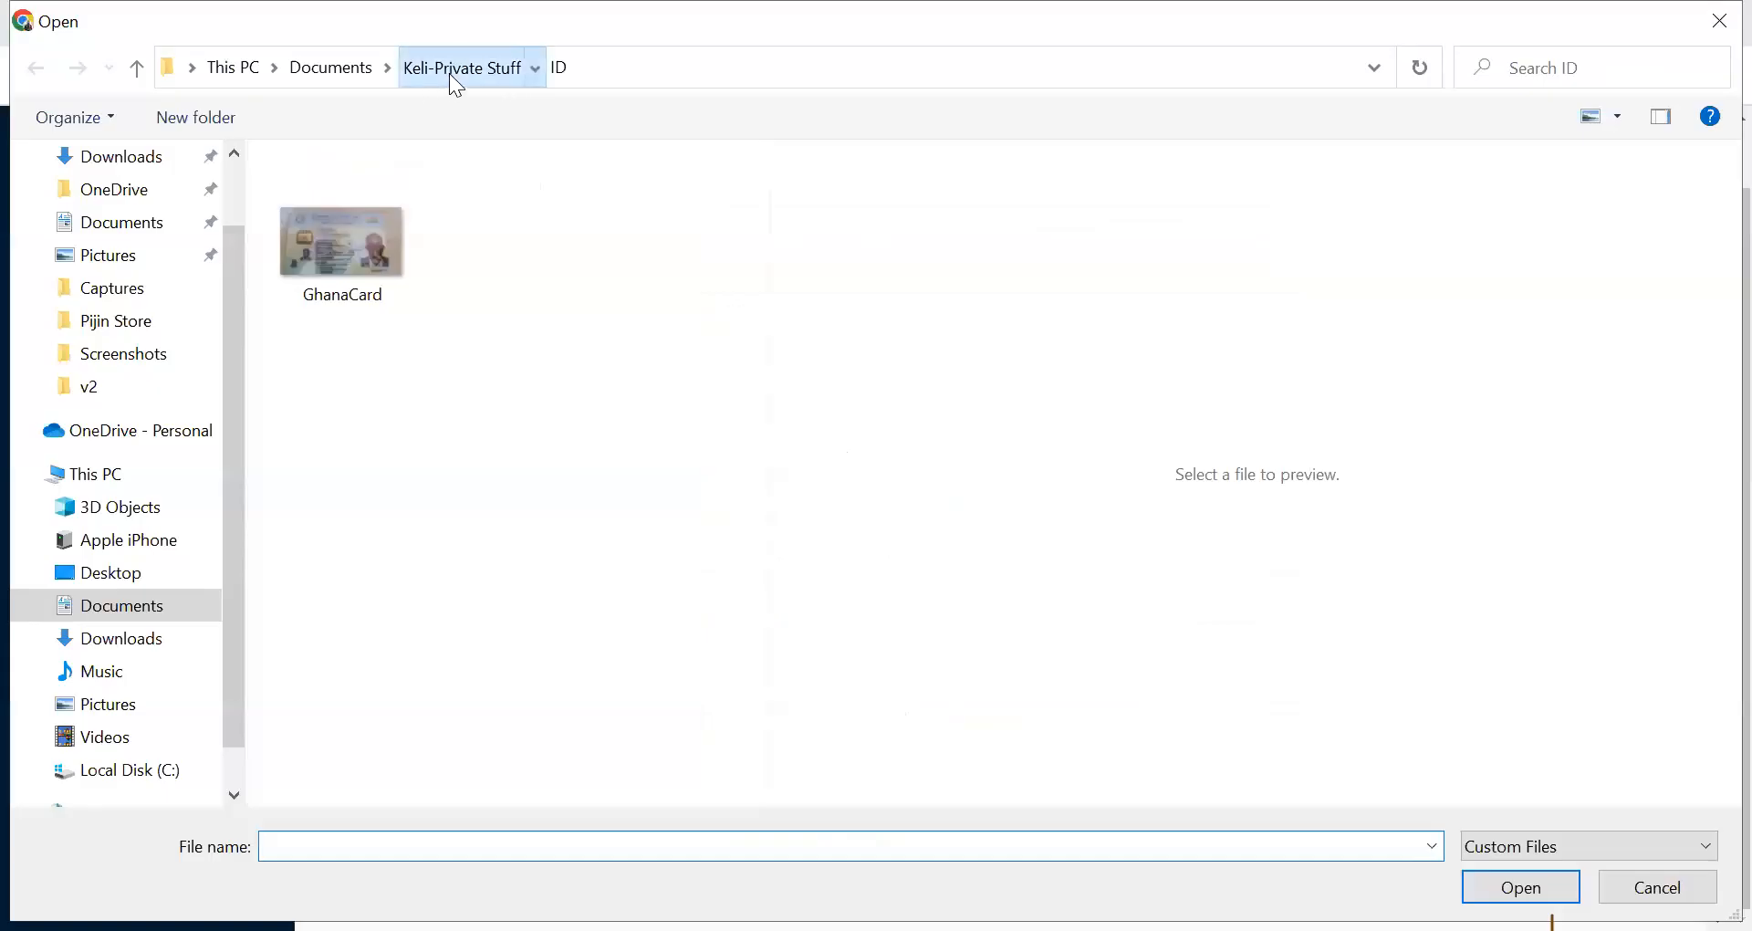
left_click(449, 71)
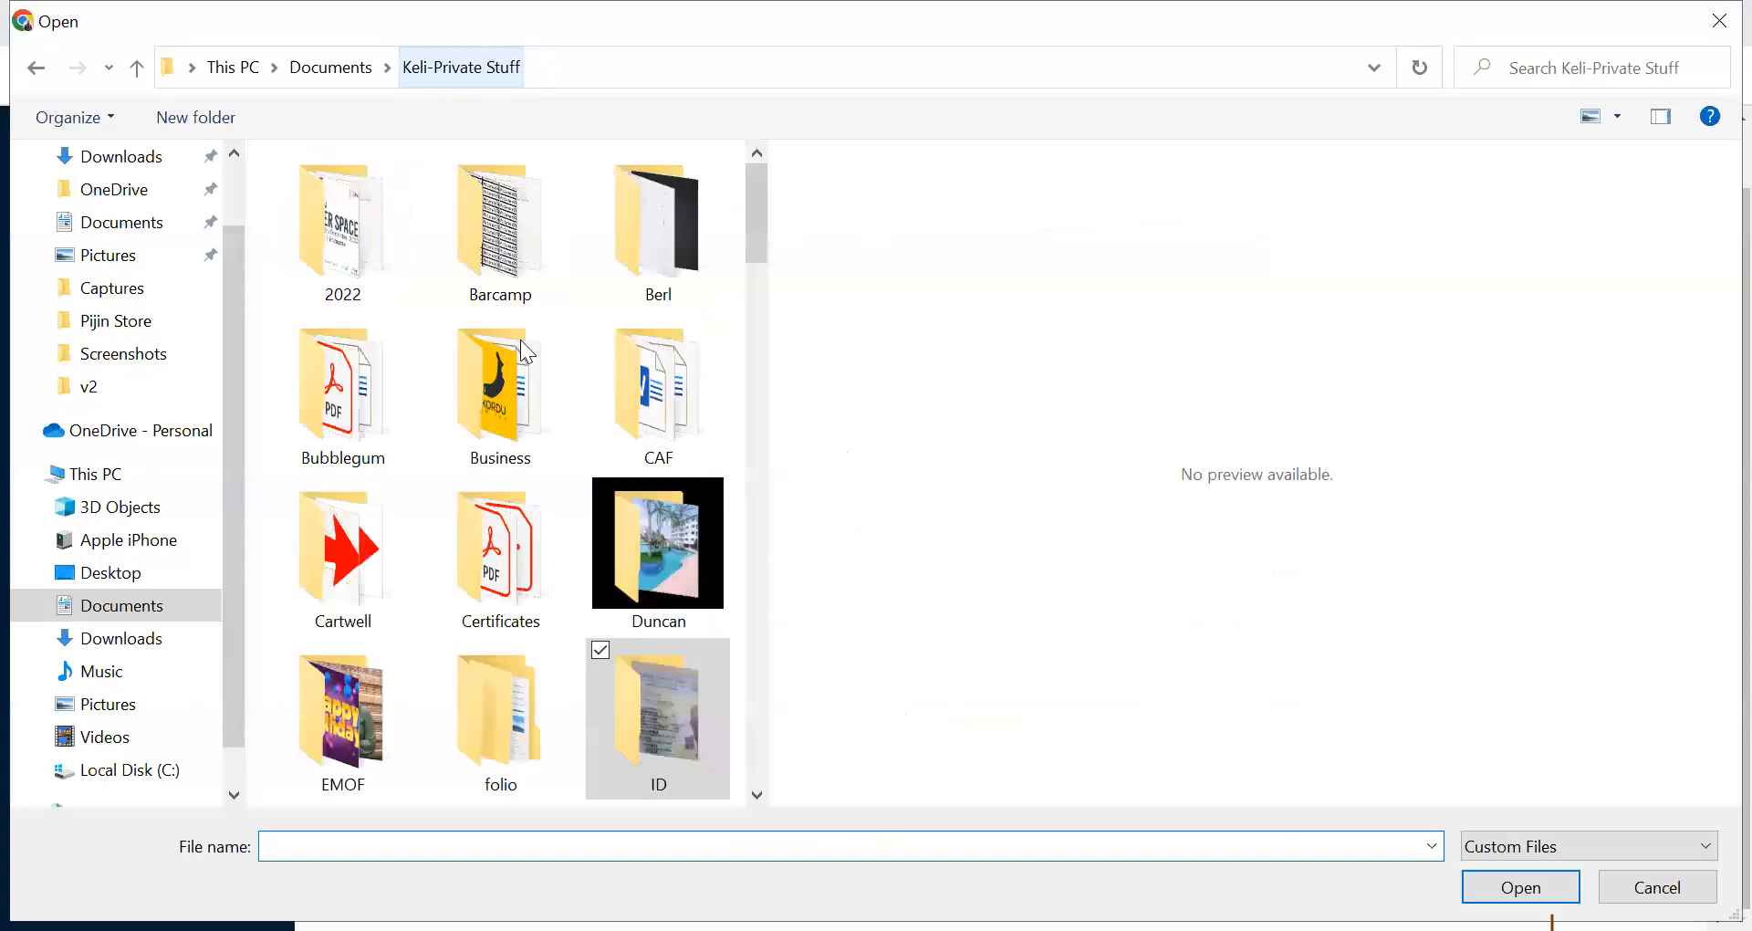
double_click(319, 392)
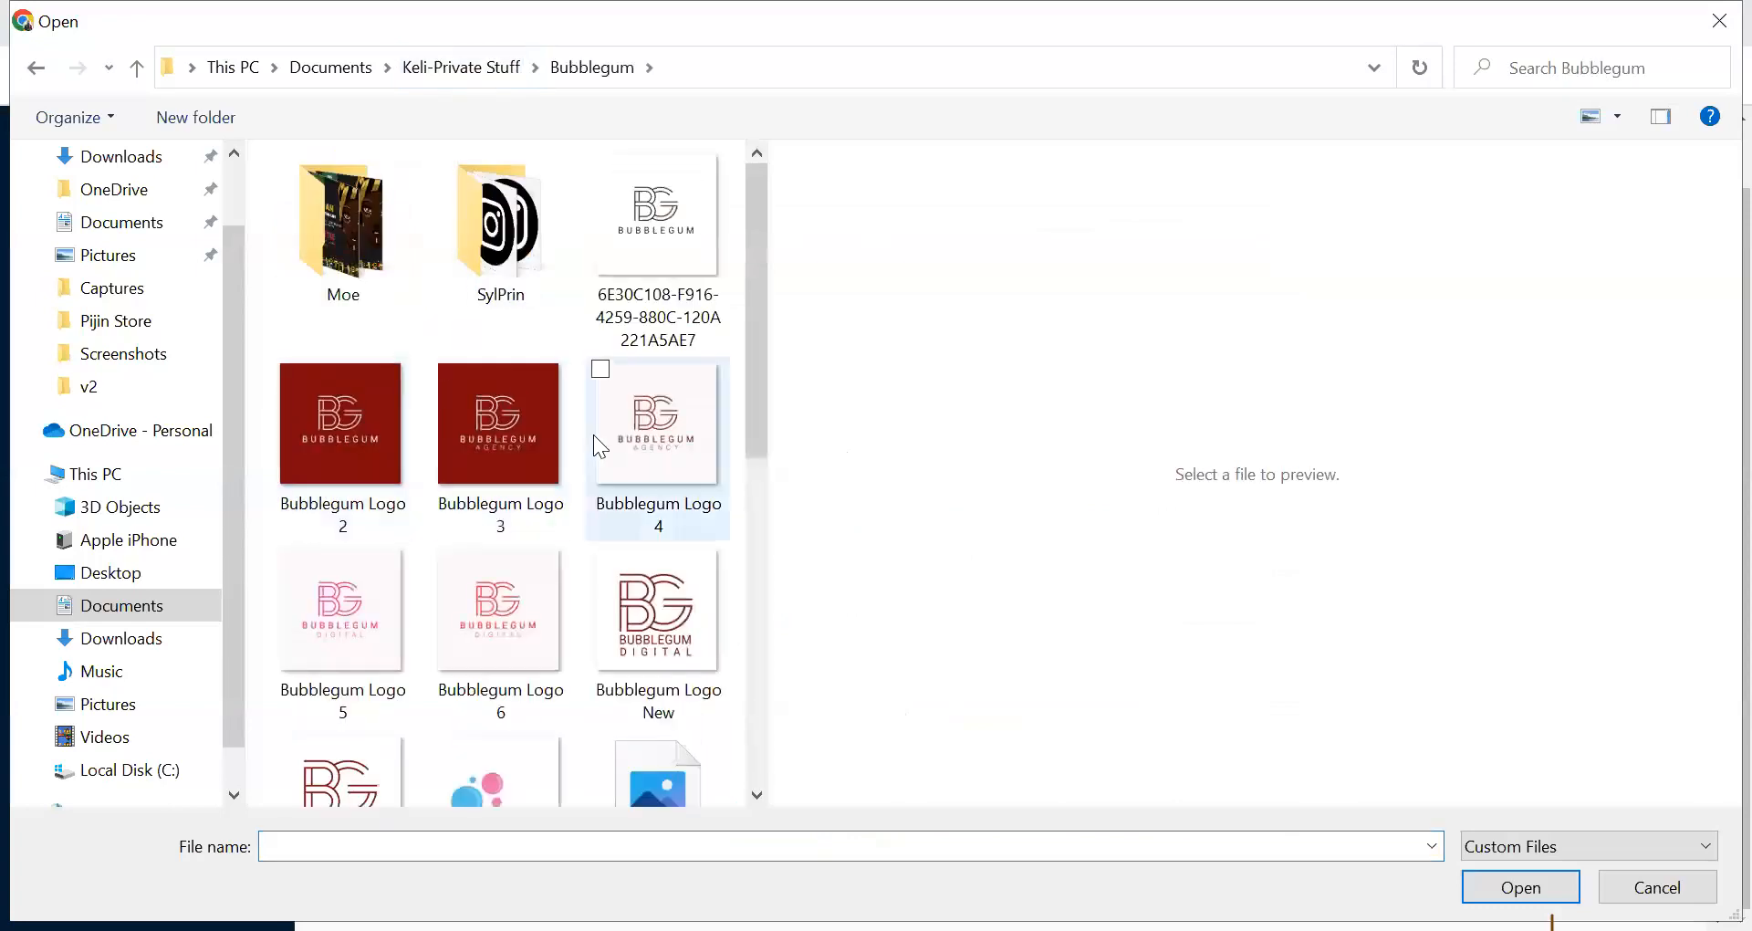
scroll(593, 438, "down", 5)
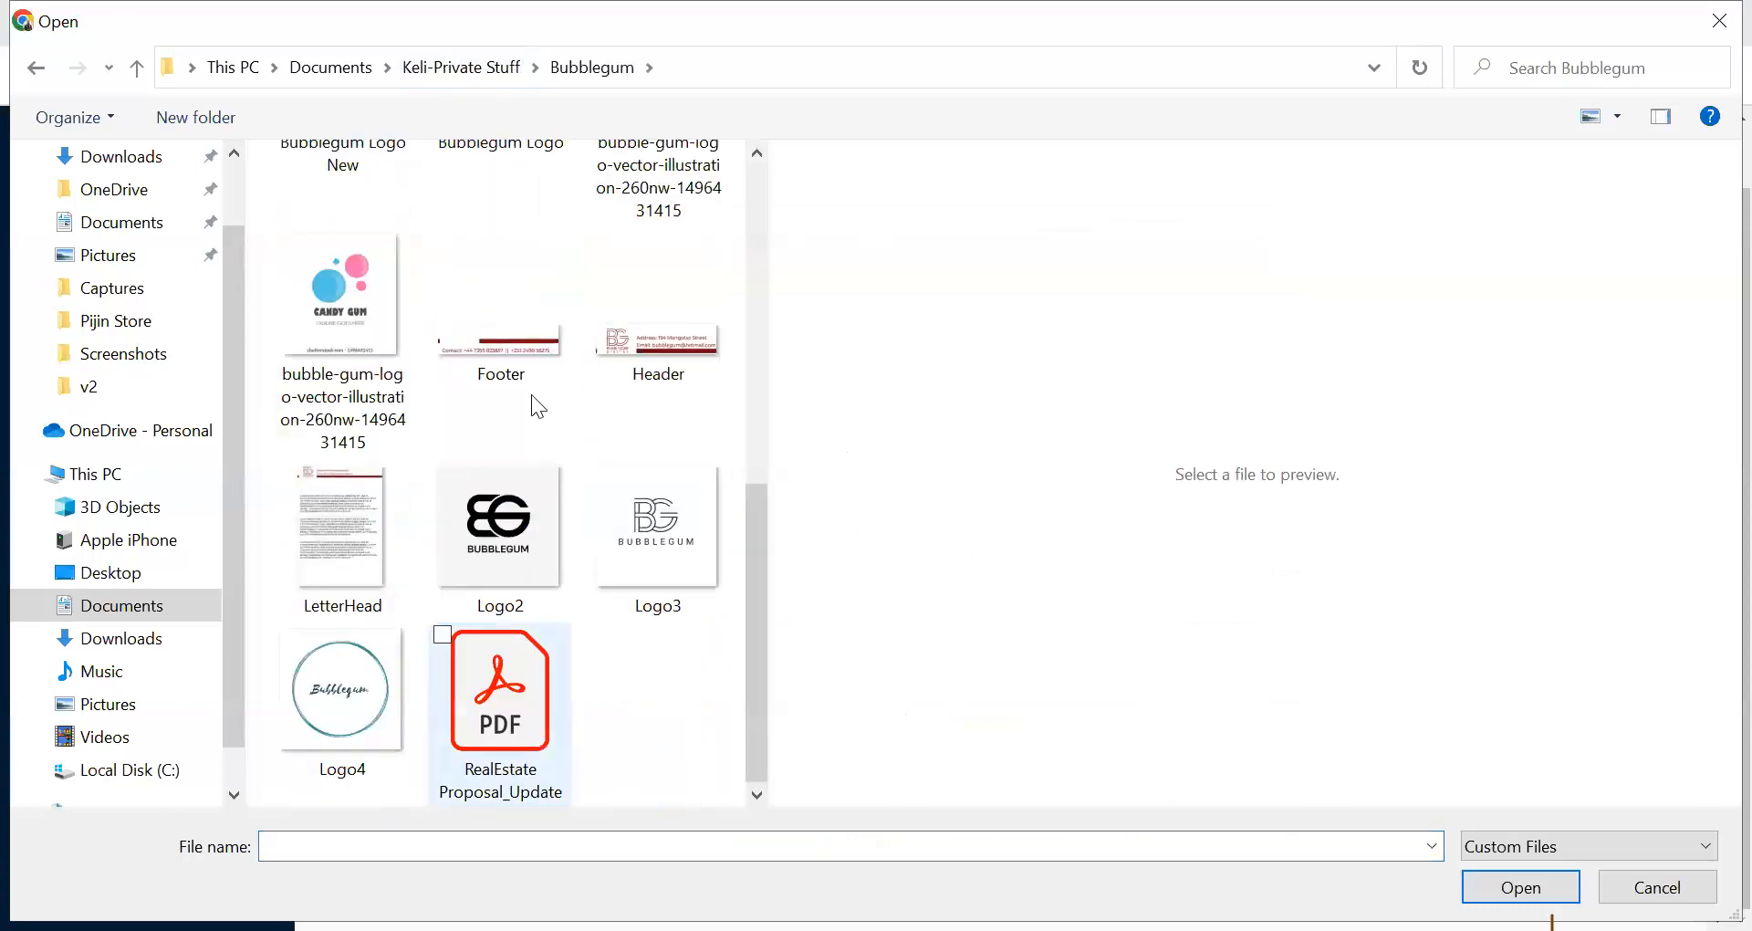
left_click(484, 73)
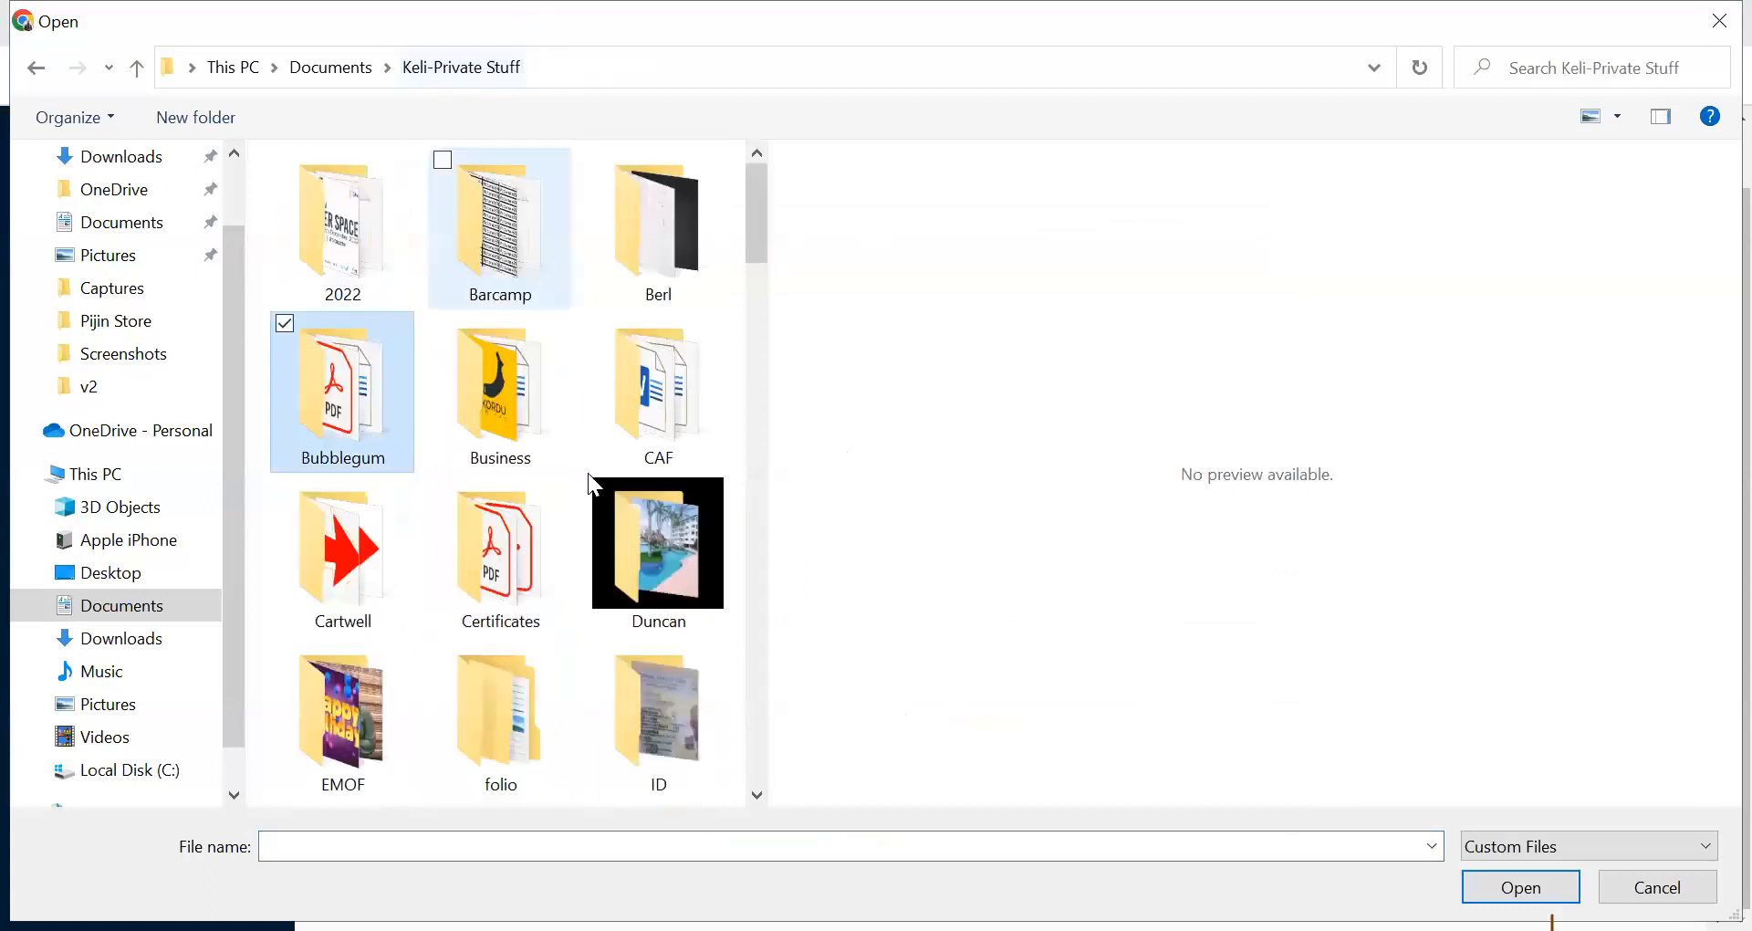
scroll(588, 473, "down", 10)
scroll(577, 583, "down", 5)
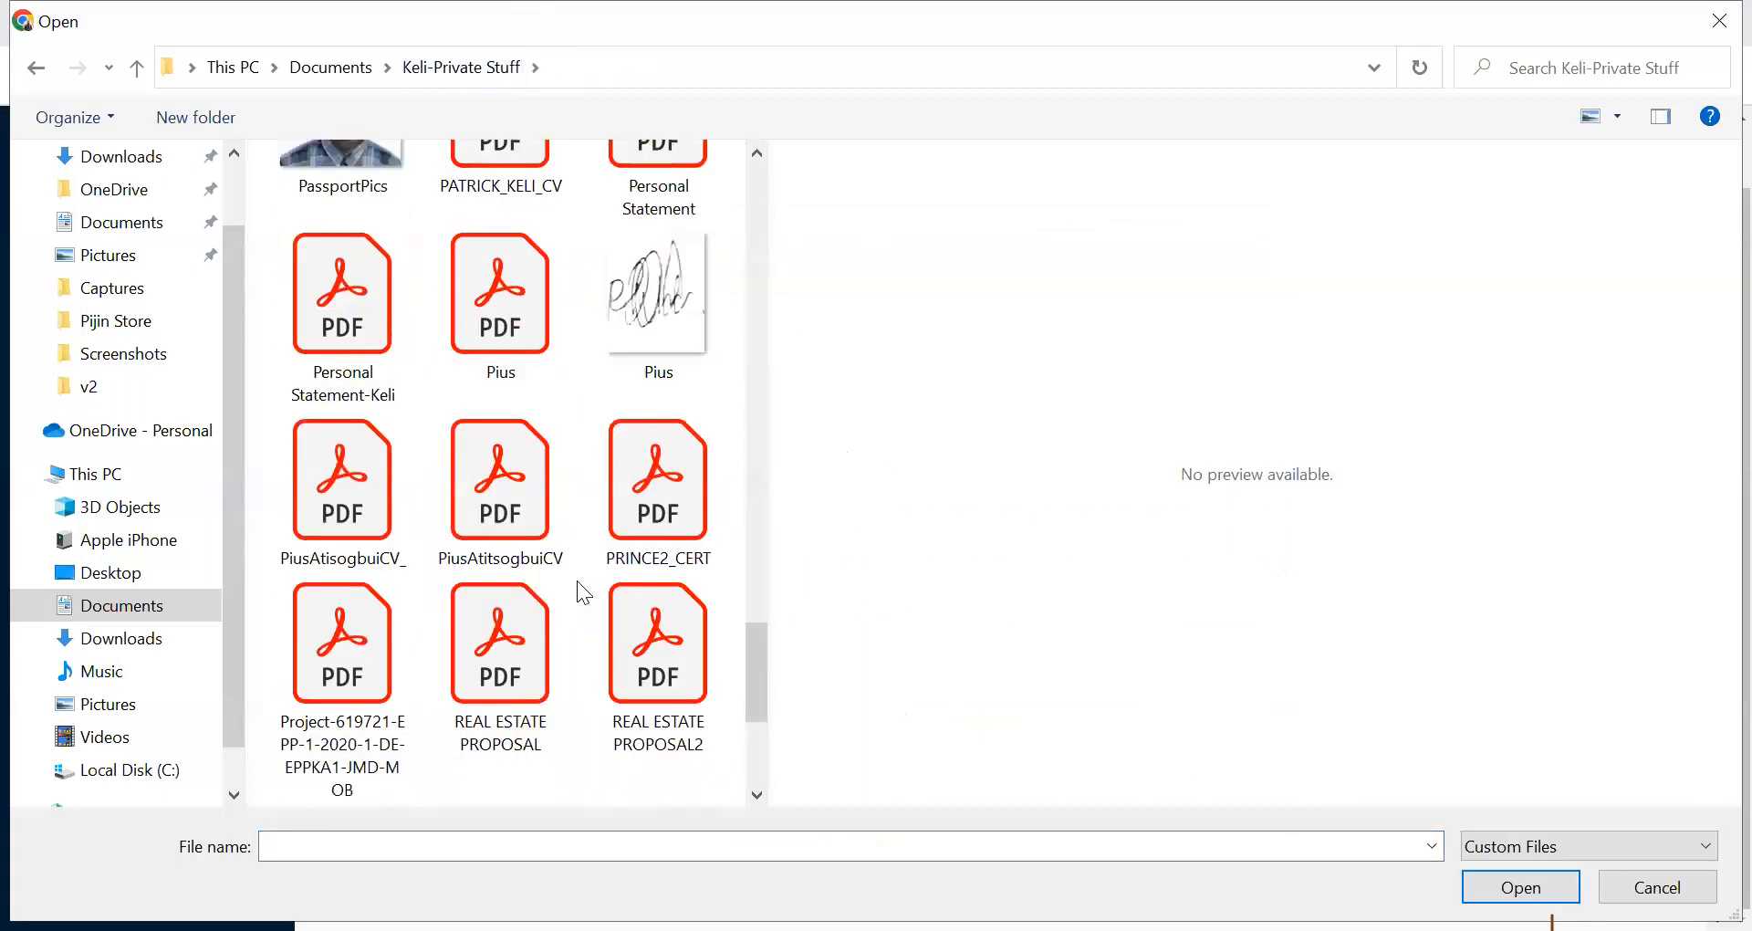
scroll(577, 583, "up", 10)
scroll(576, 584, "up", 5)
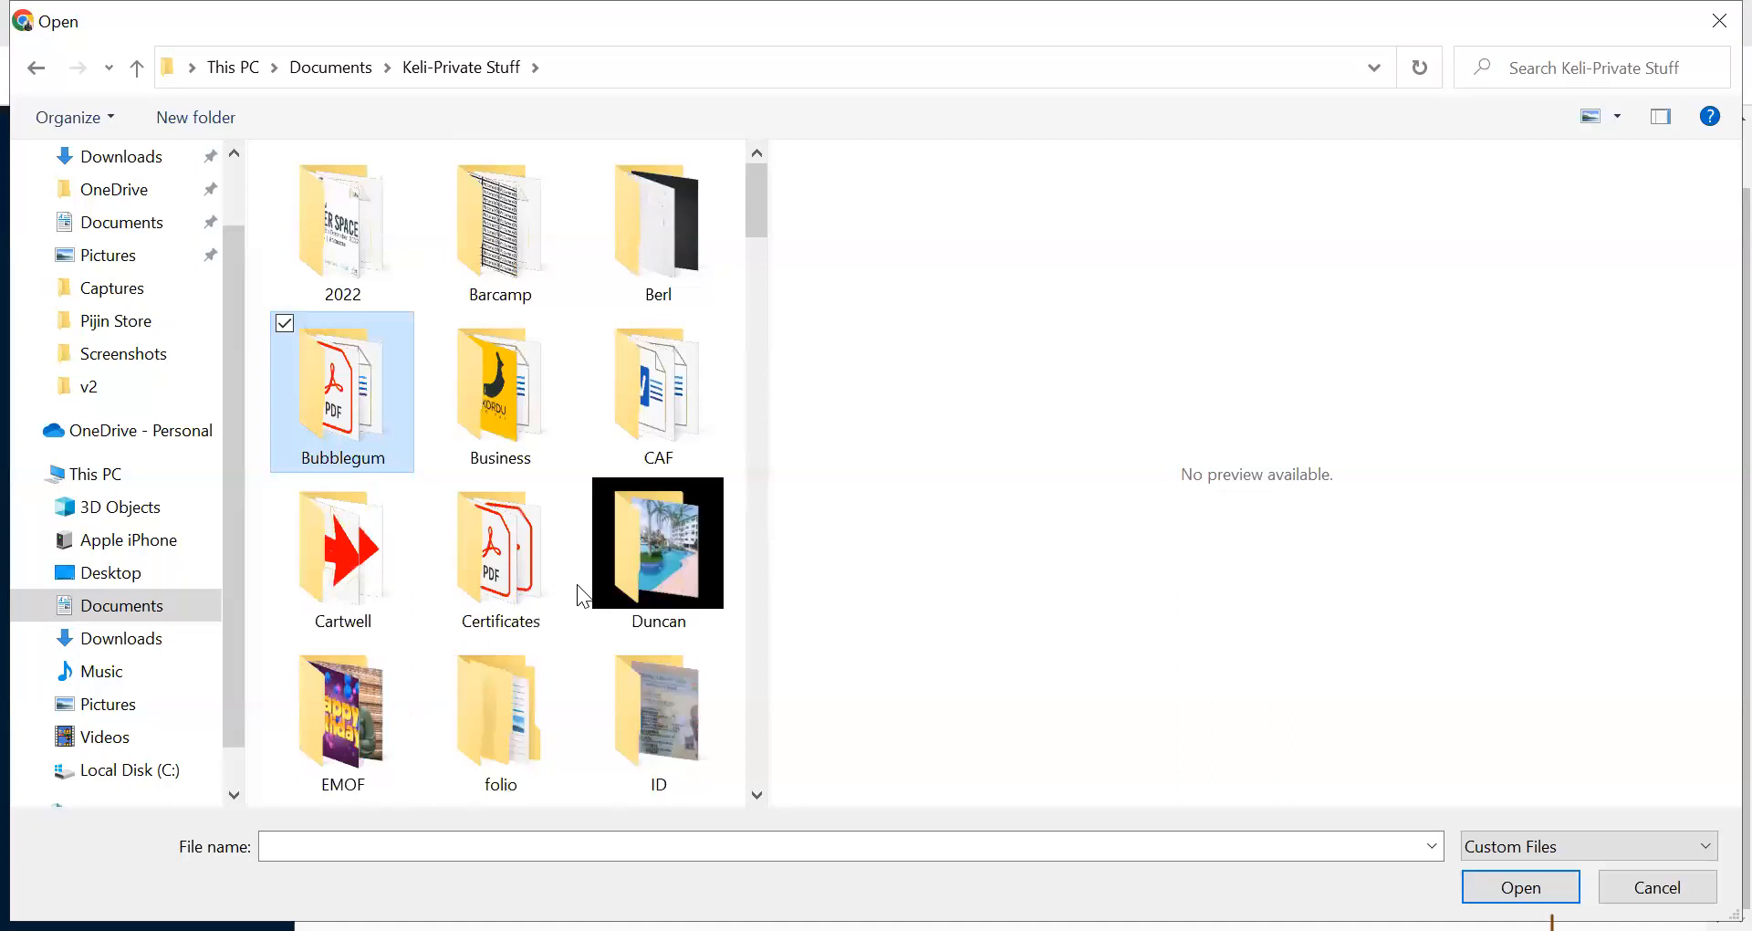
scroll(576, 584, "down", 3)
scroll(577, 583, "up", 3)
- Upload the SBP ISOIEC-200002018 I.T service management certificate from the Certificates folder as proof of address
left_click(539, 547)
double_click(539, 546)
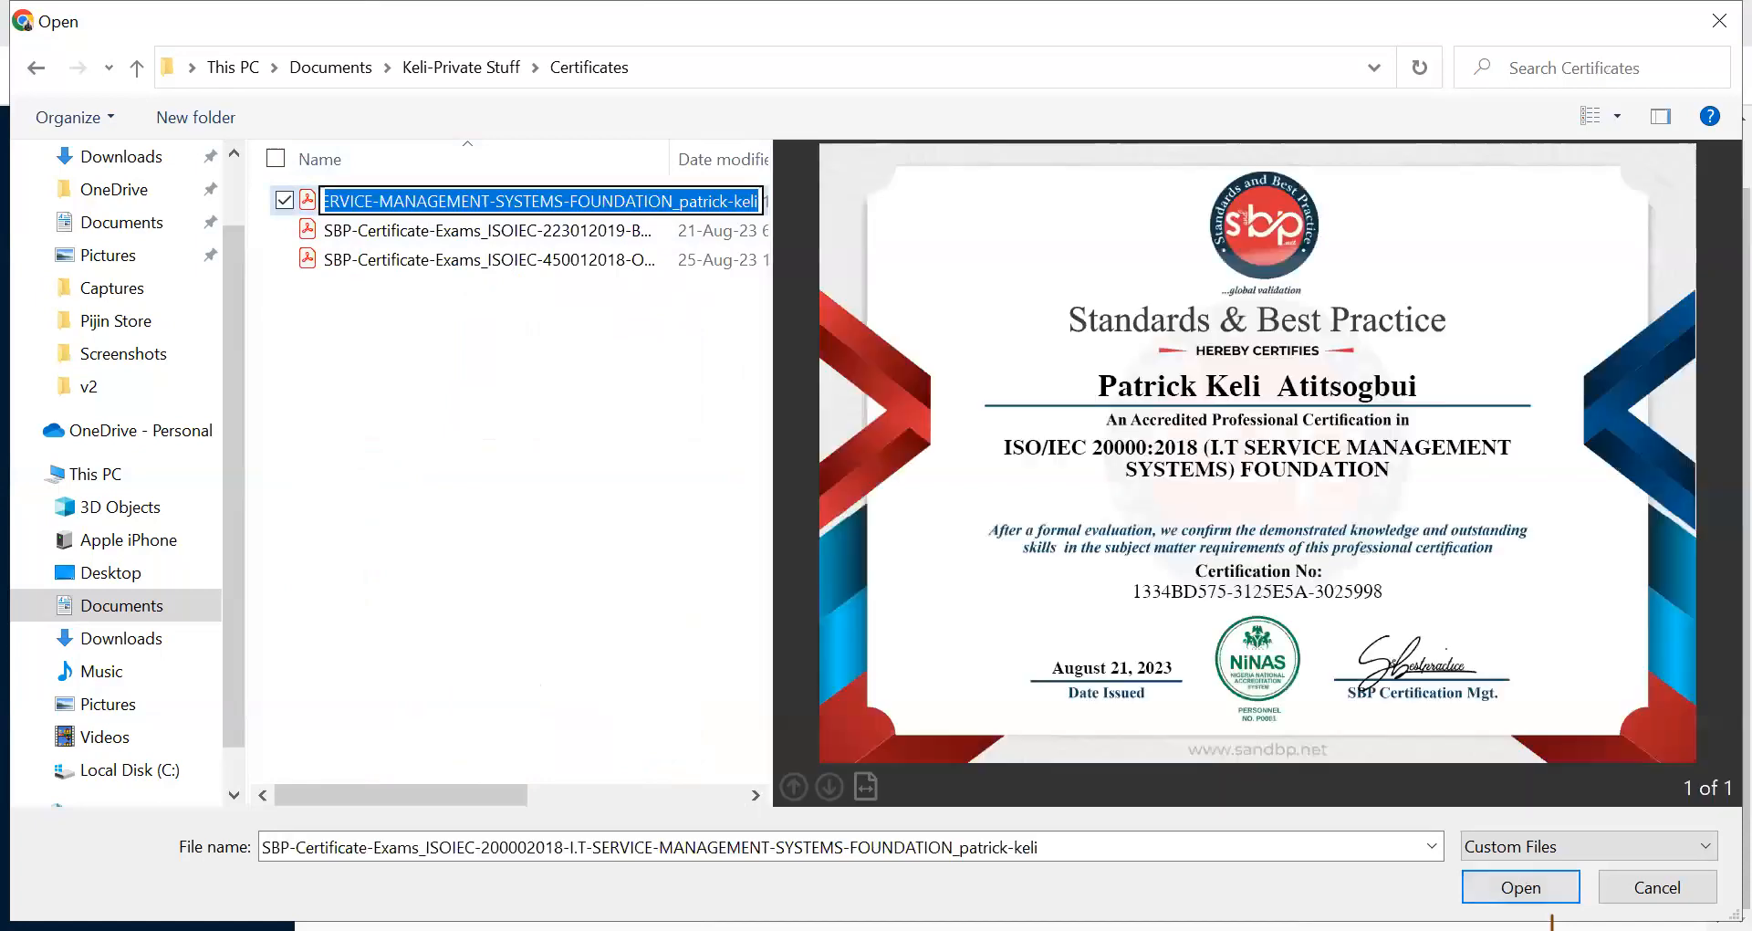
left_click(1520, 887)
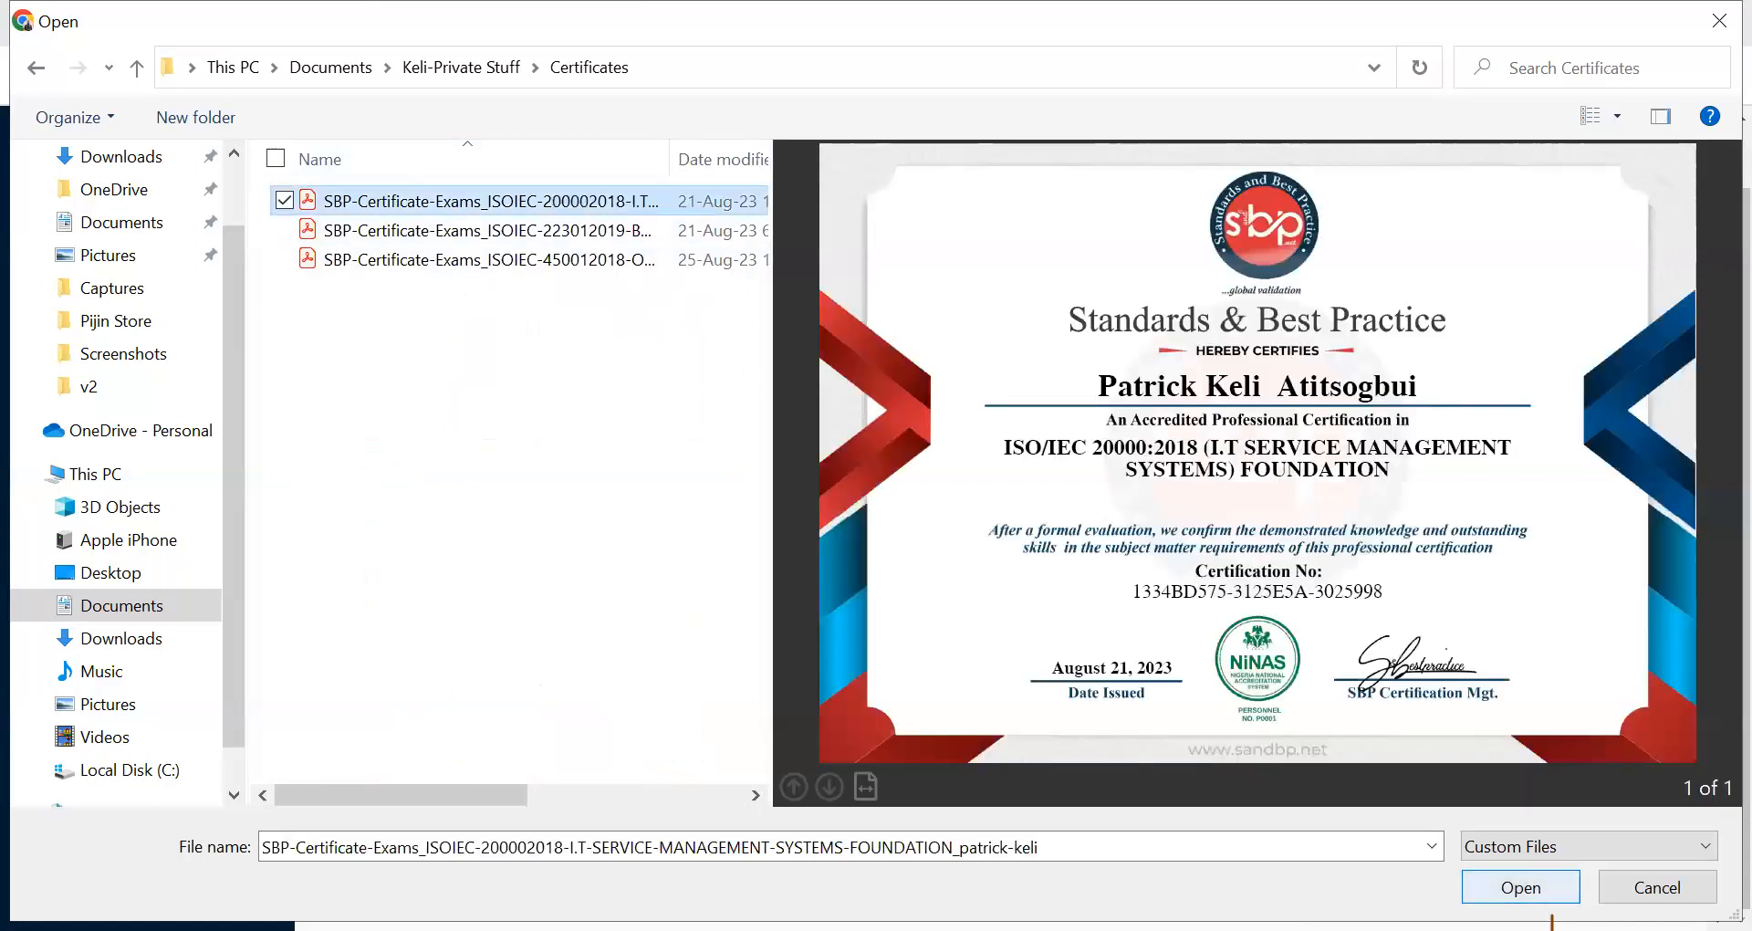
left_click(1520, 886)
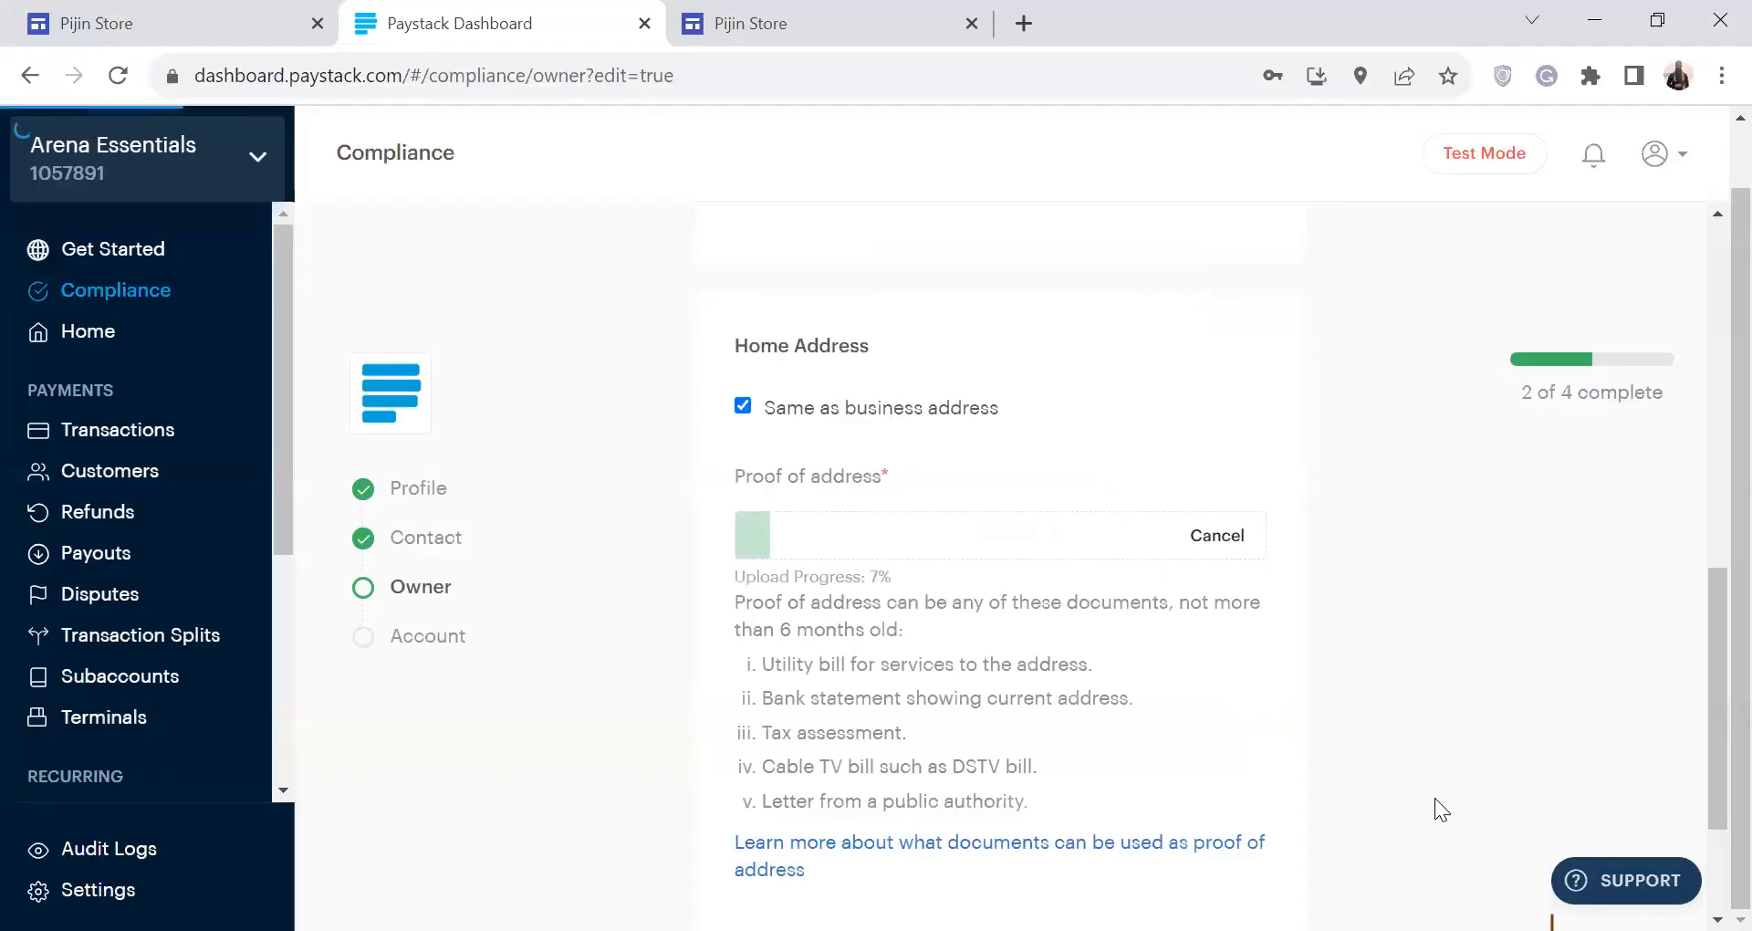
- Check the two uploaded files in the Owner form and save the owner details
scroll(1436, 795, "down", 3)
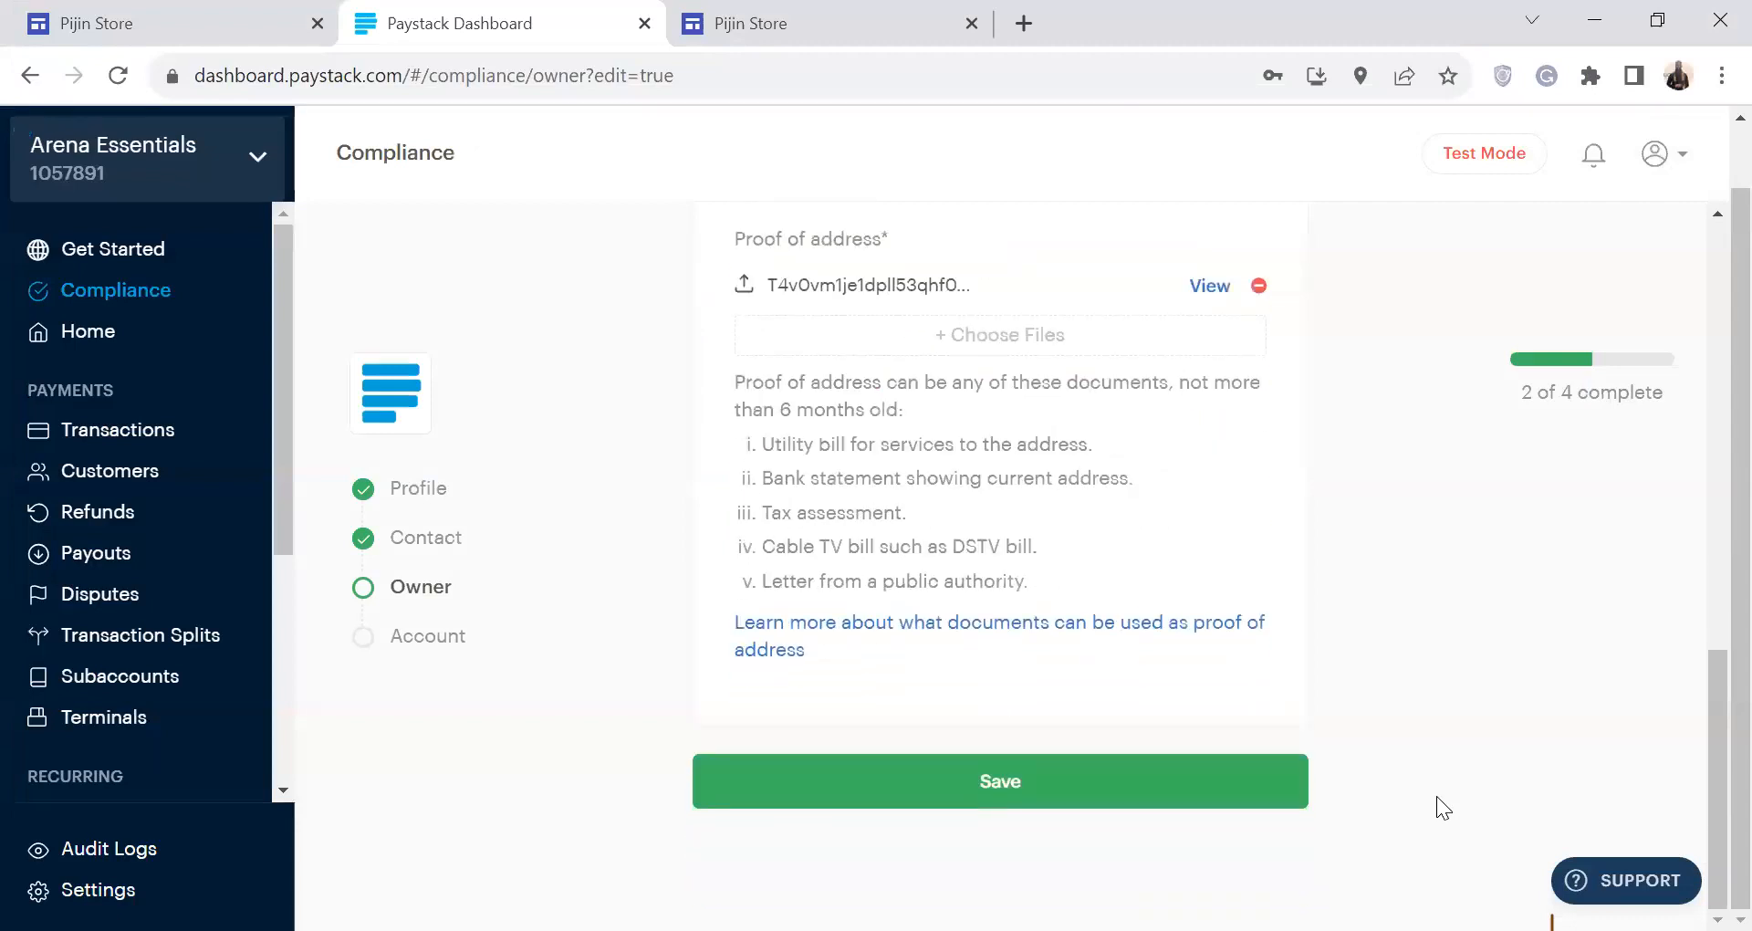
scroll(1173, 787, "up", 10)
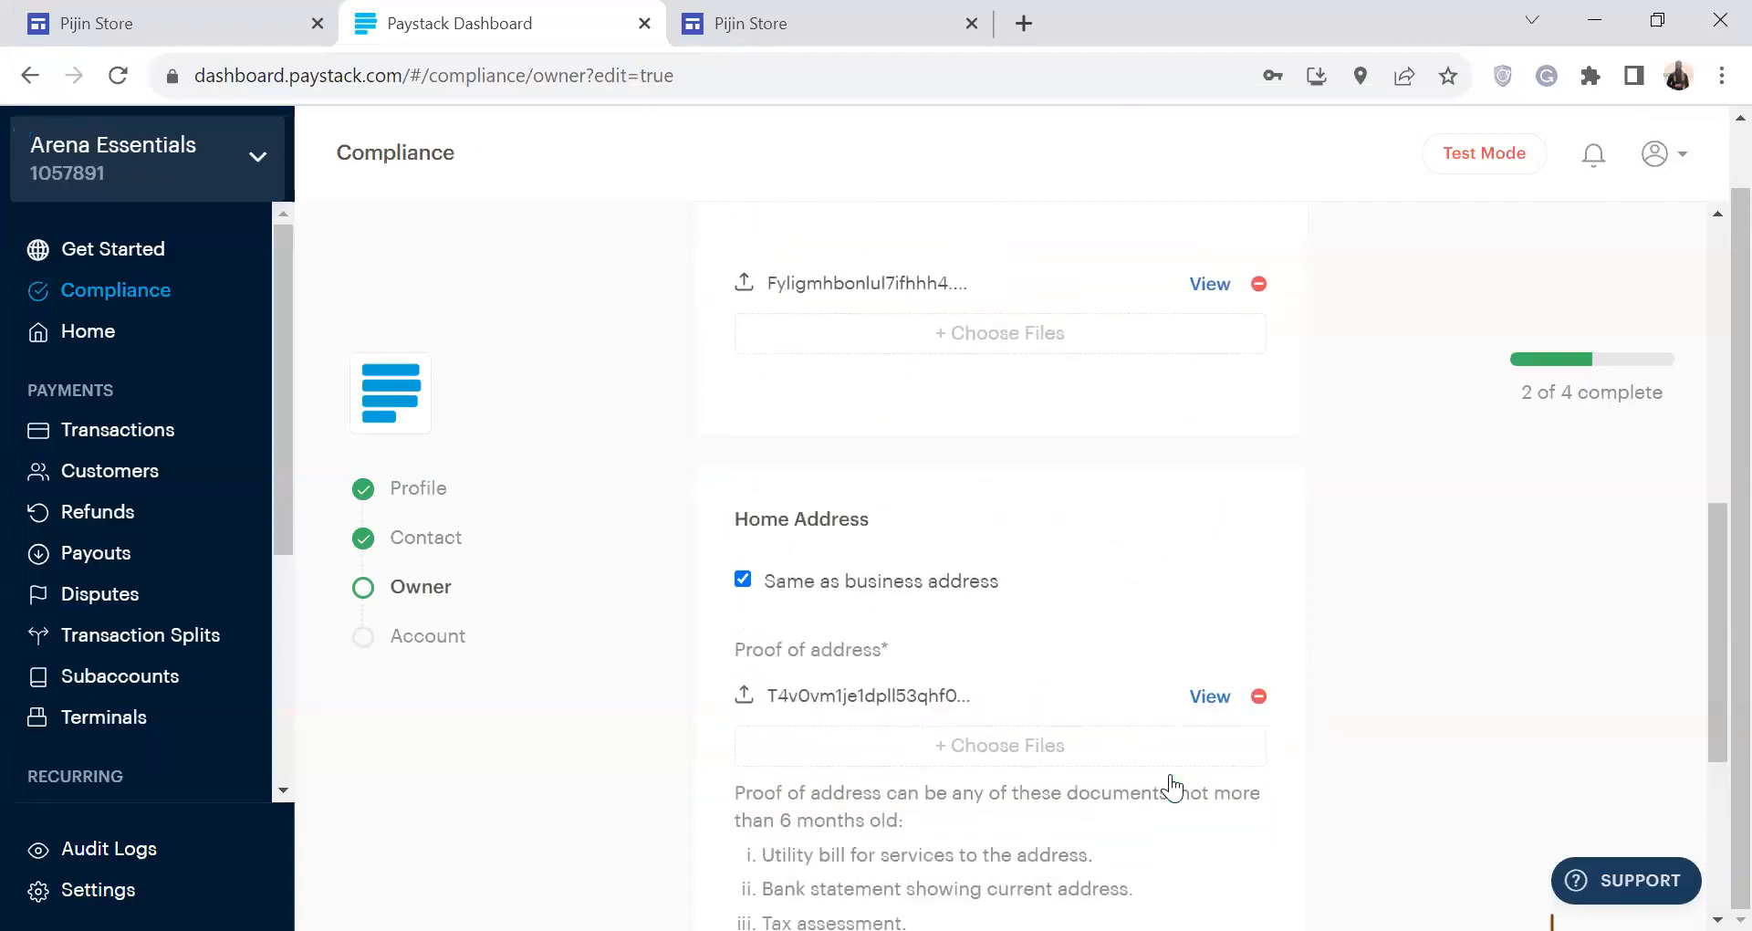
scroll(1063, 492, "down", 10)
left_click(1076, 777)
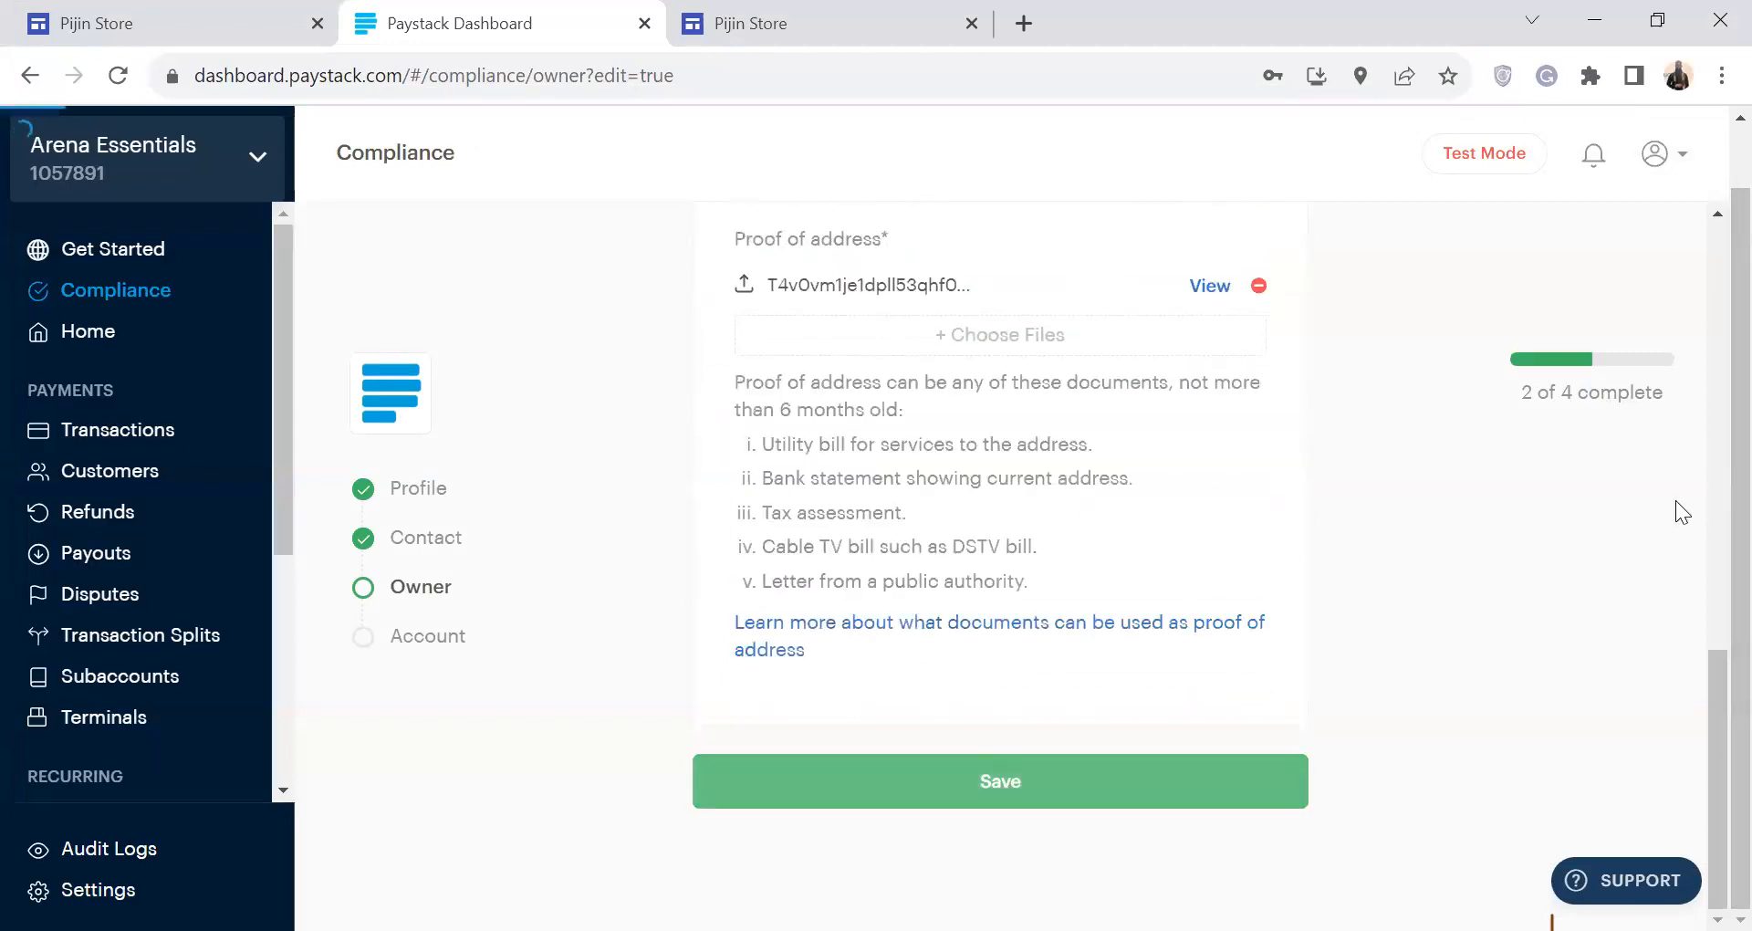
scroll(1423, 579, "down", 3)
scroll(767, 473, "up", 3)
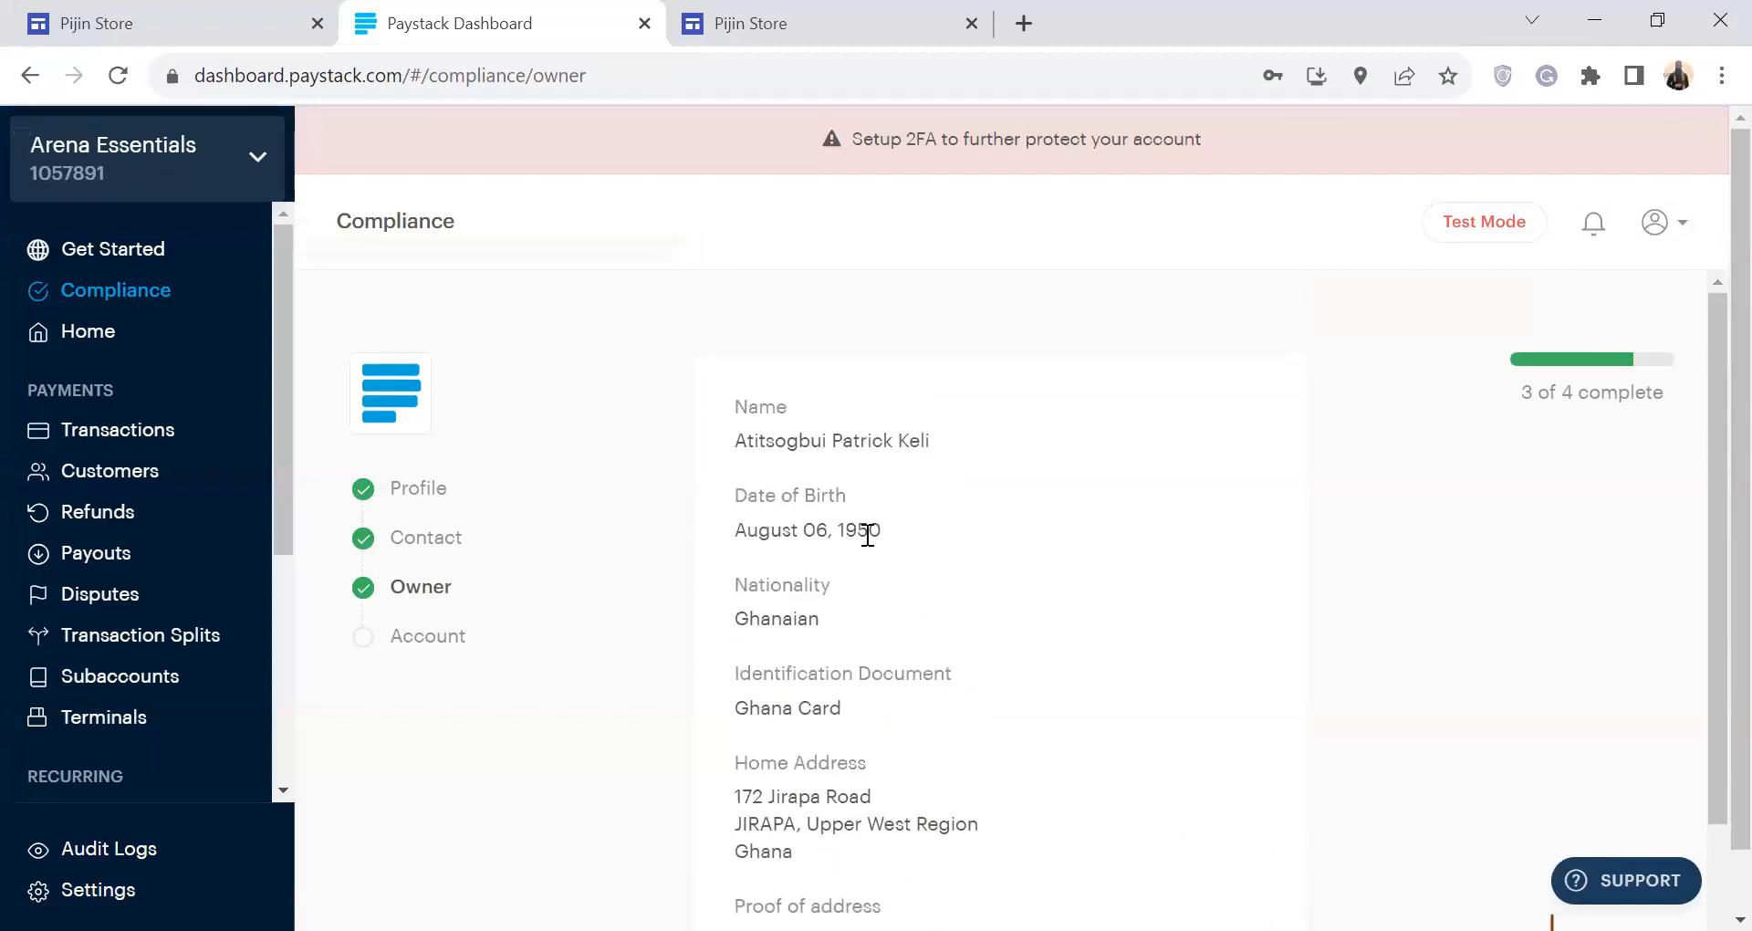
- Proceed from the saved owner details to the Account section and set the account type to Mobile Money
scroll(830, 534, "down", 3)
scroll(841, 537, "down", 2)
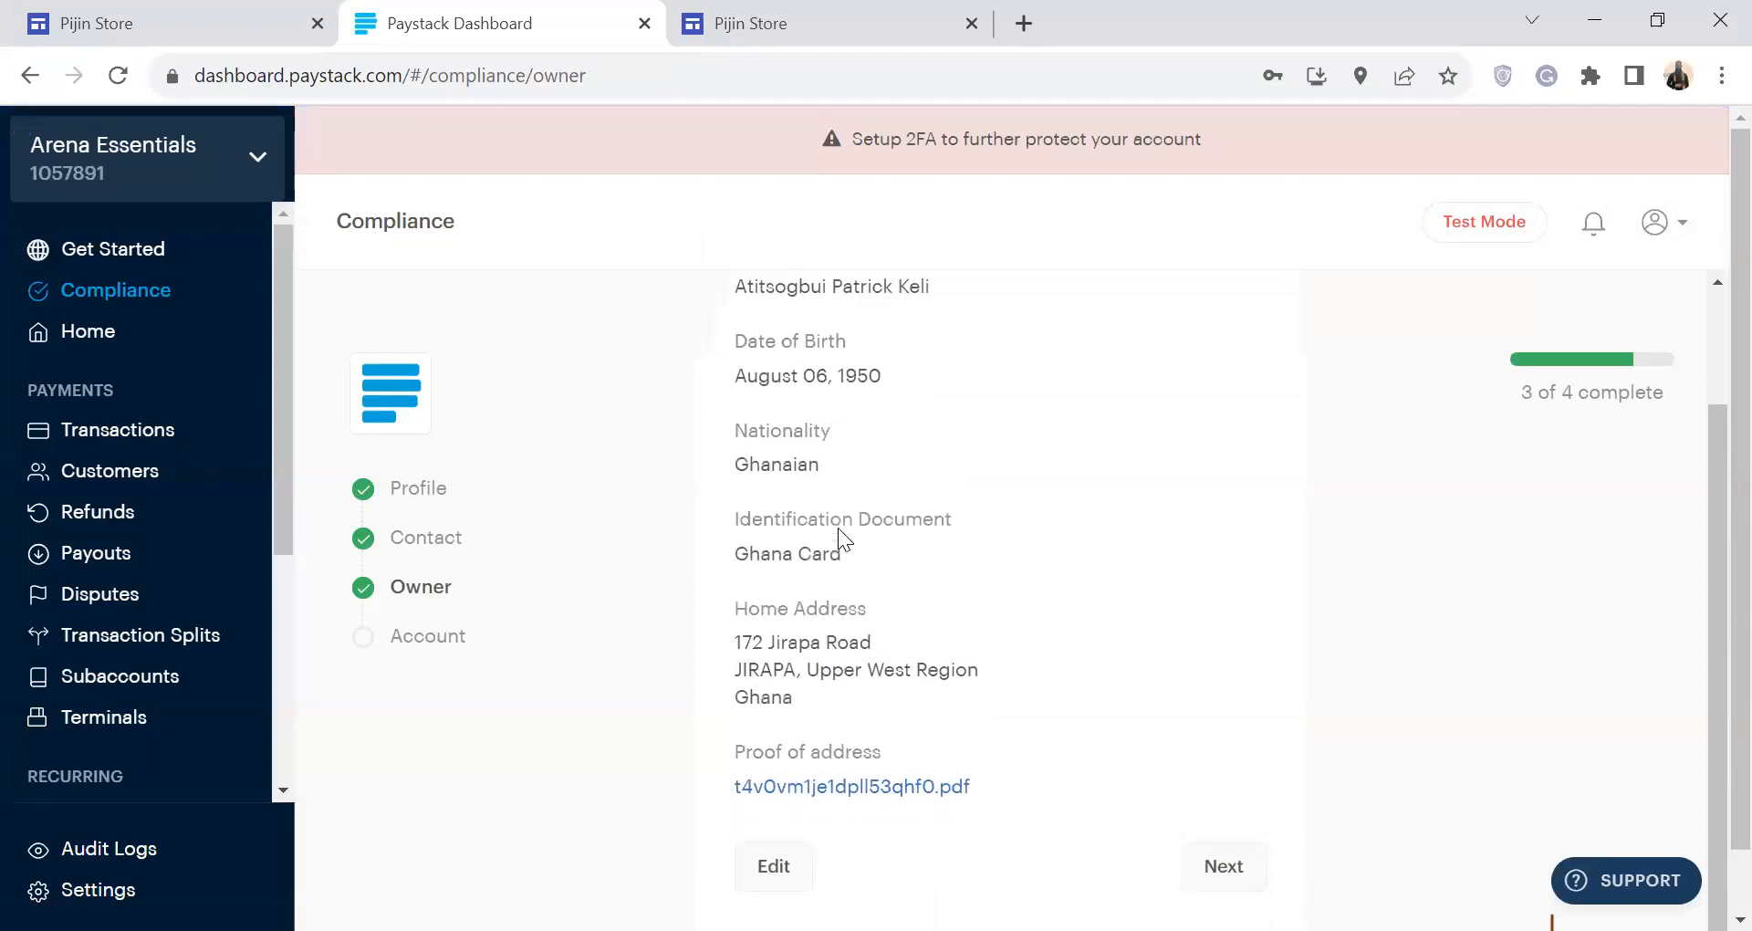
scroll(839, 789, "down", 1)
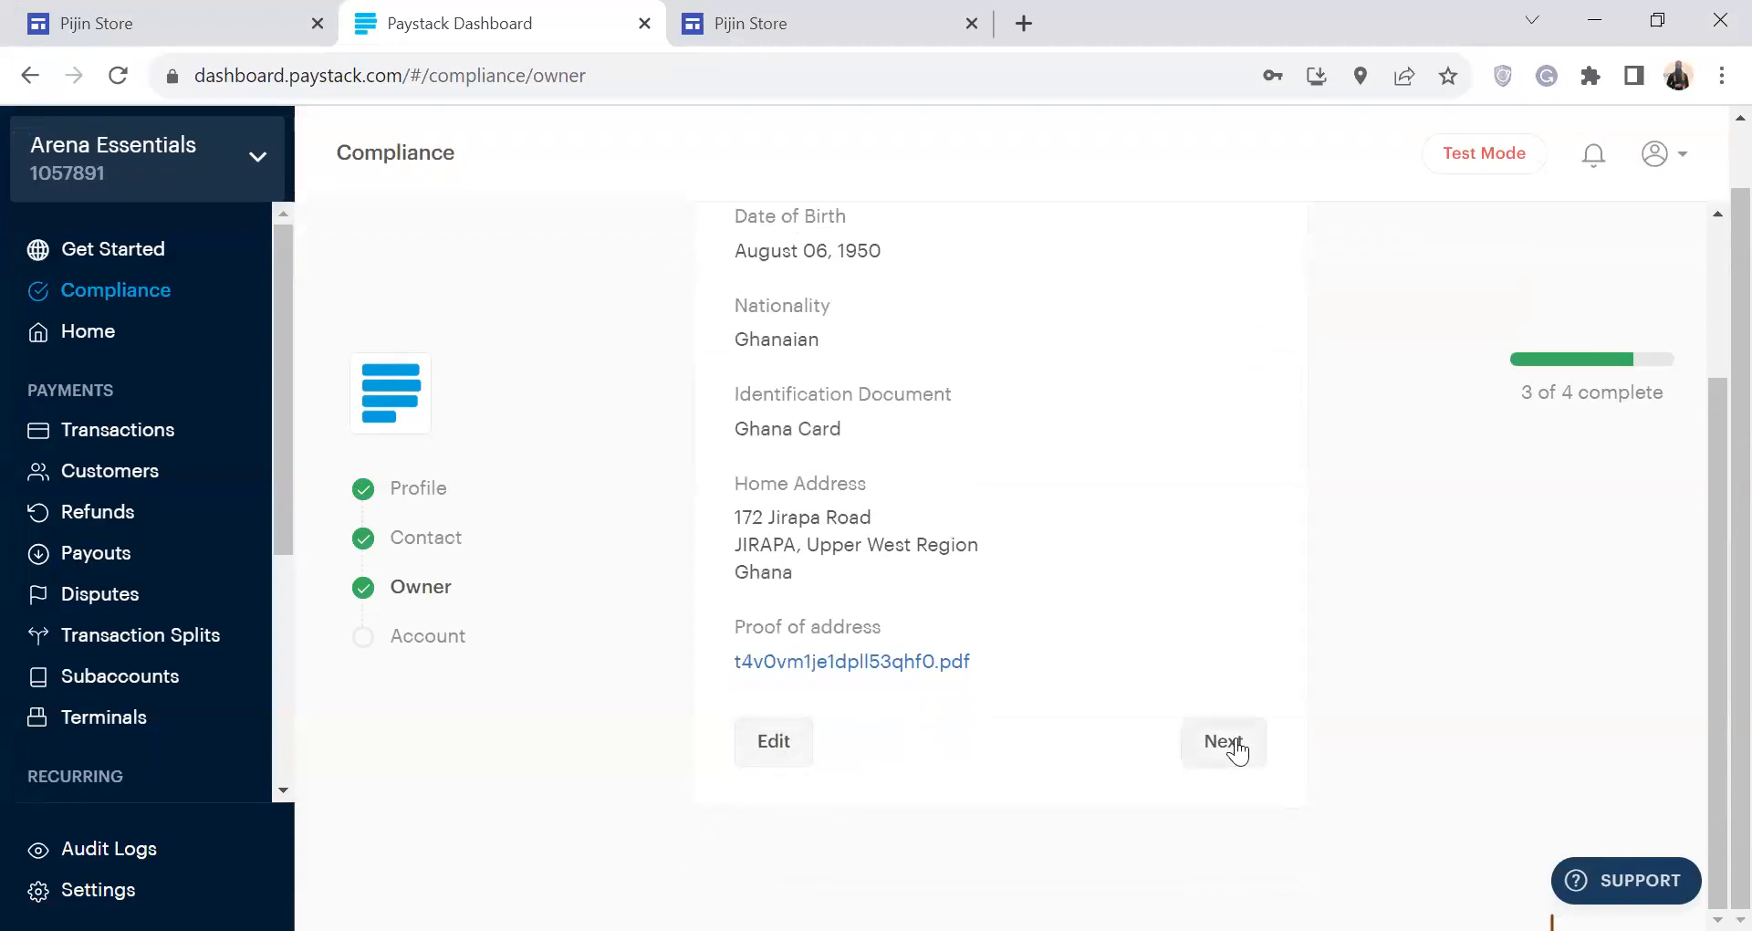
left_click(428, 655)
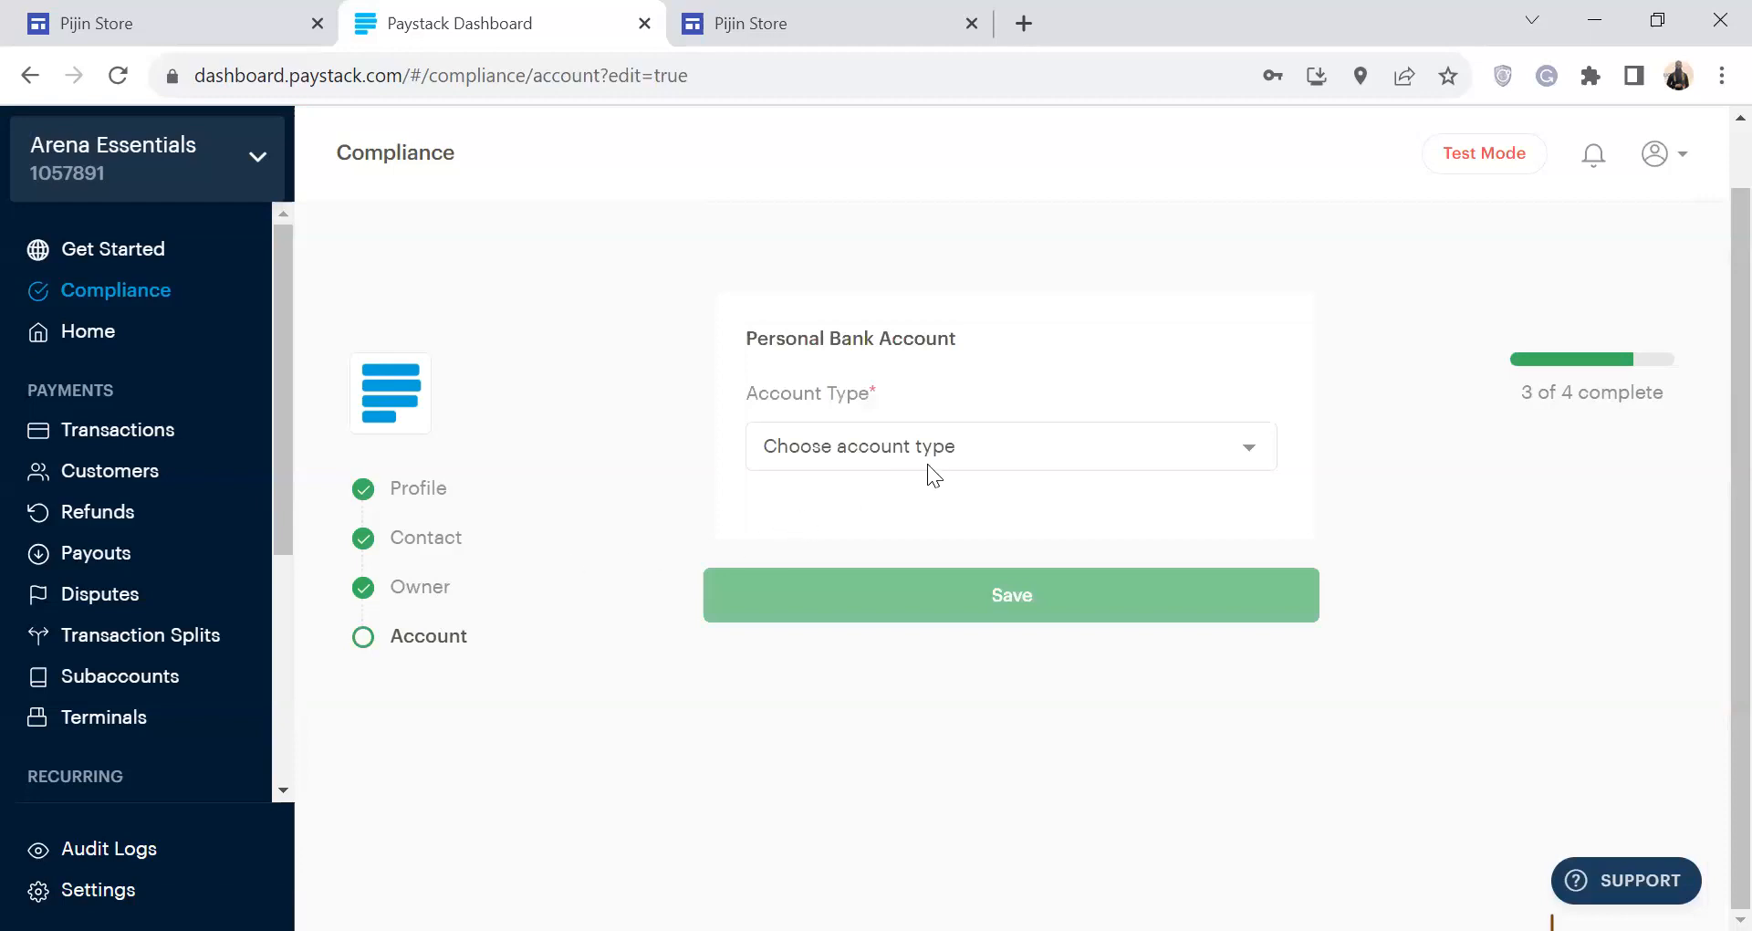
left_click(986, 451)
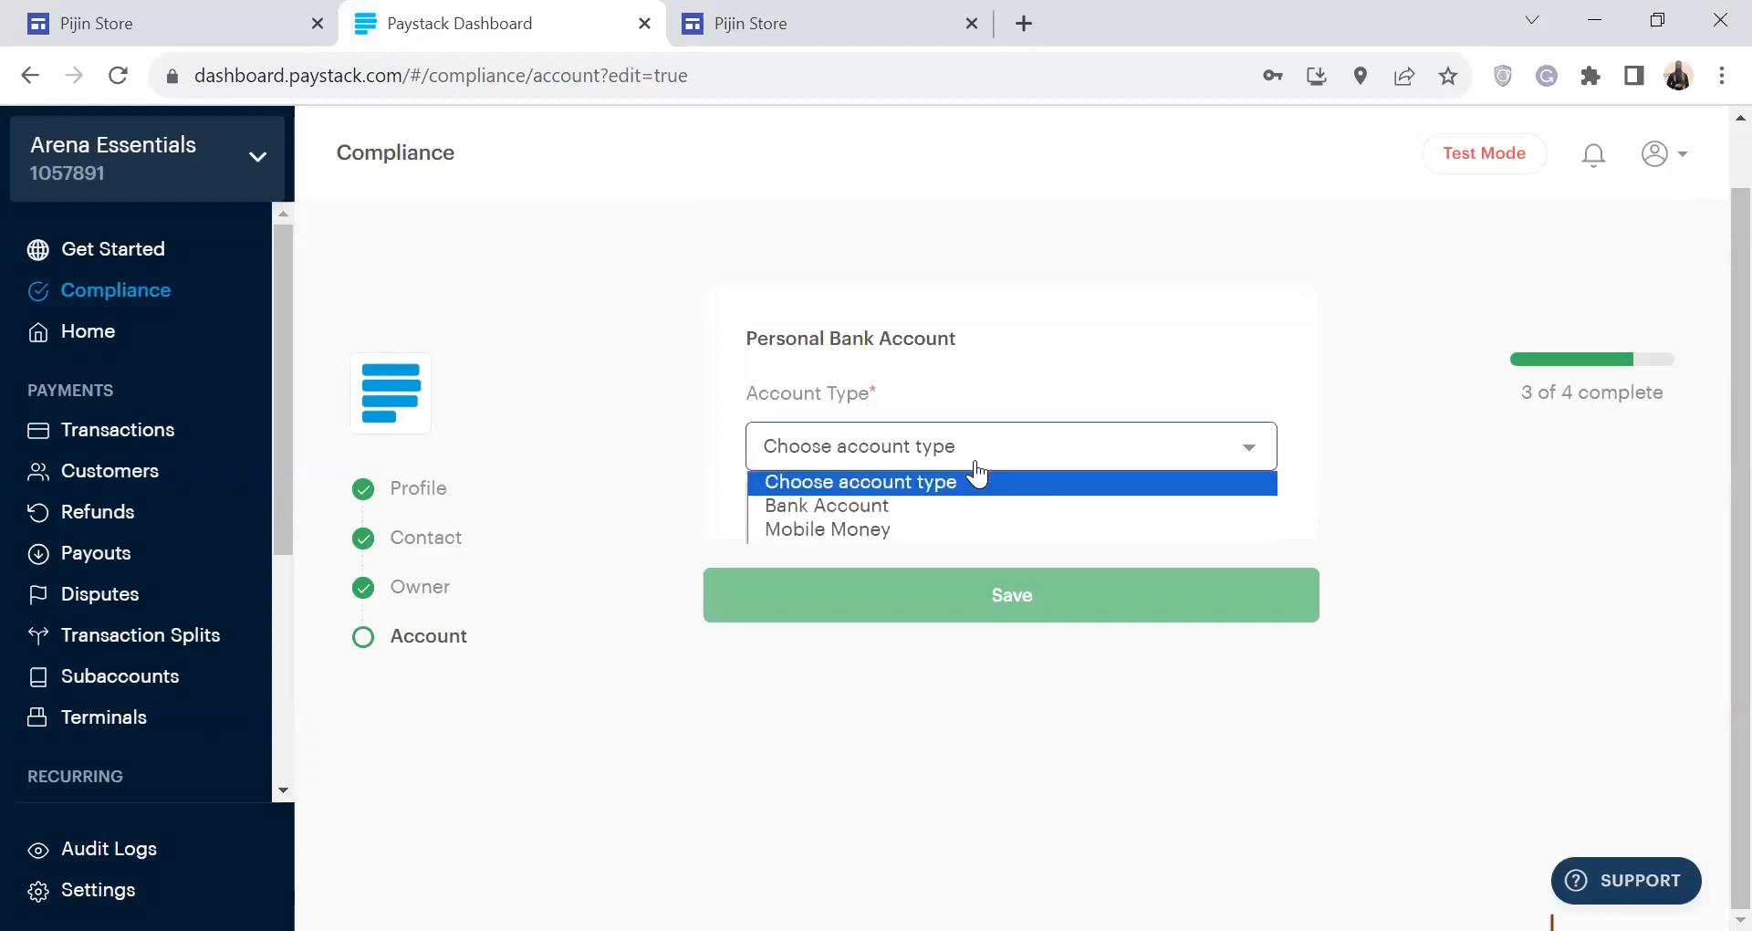
left_click(929, 518)
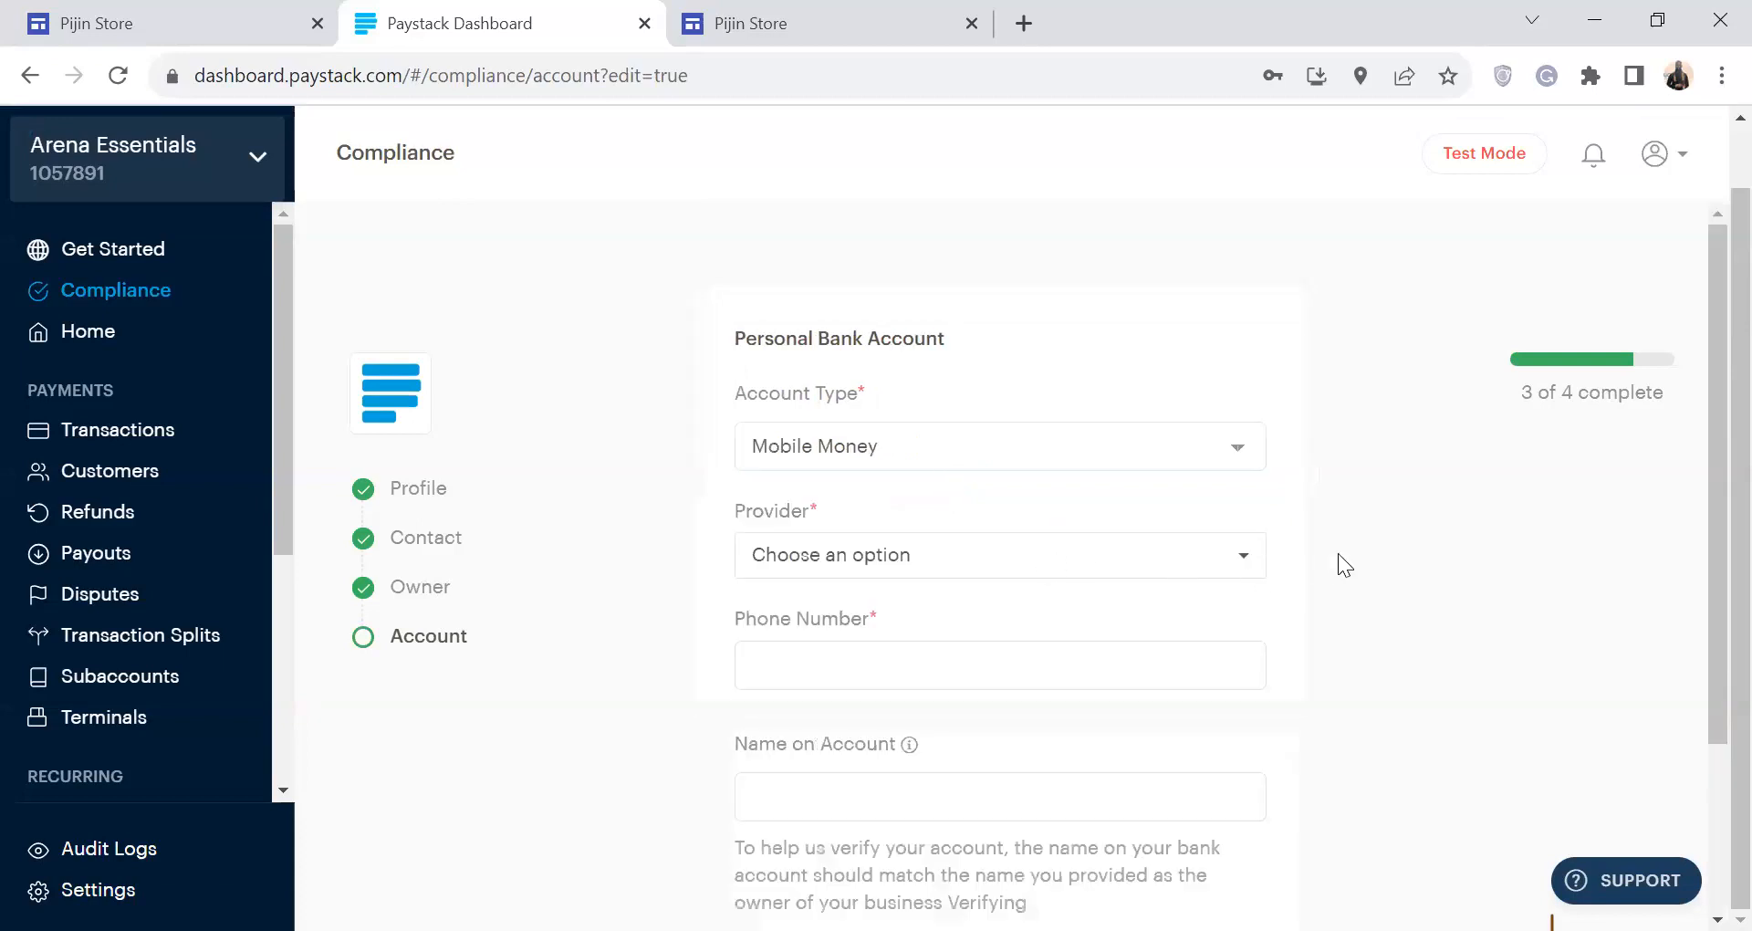
- Compare the mobile money provider options with the Bank Account form, returning the account type to Mobile Money
left_click(1156, 563)
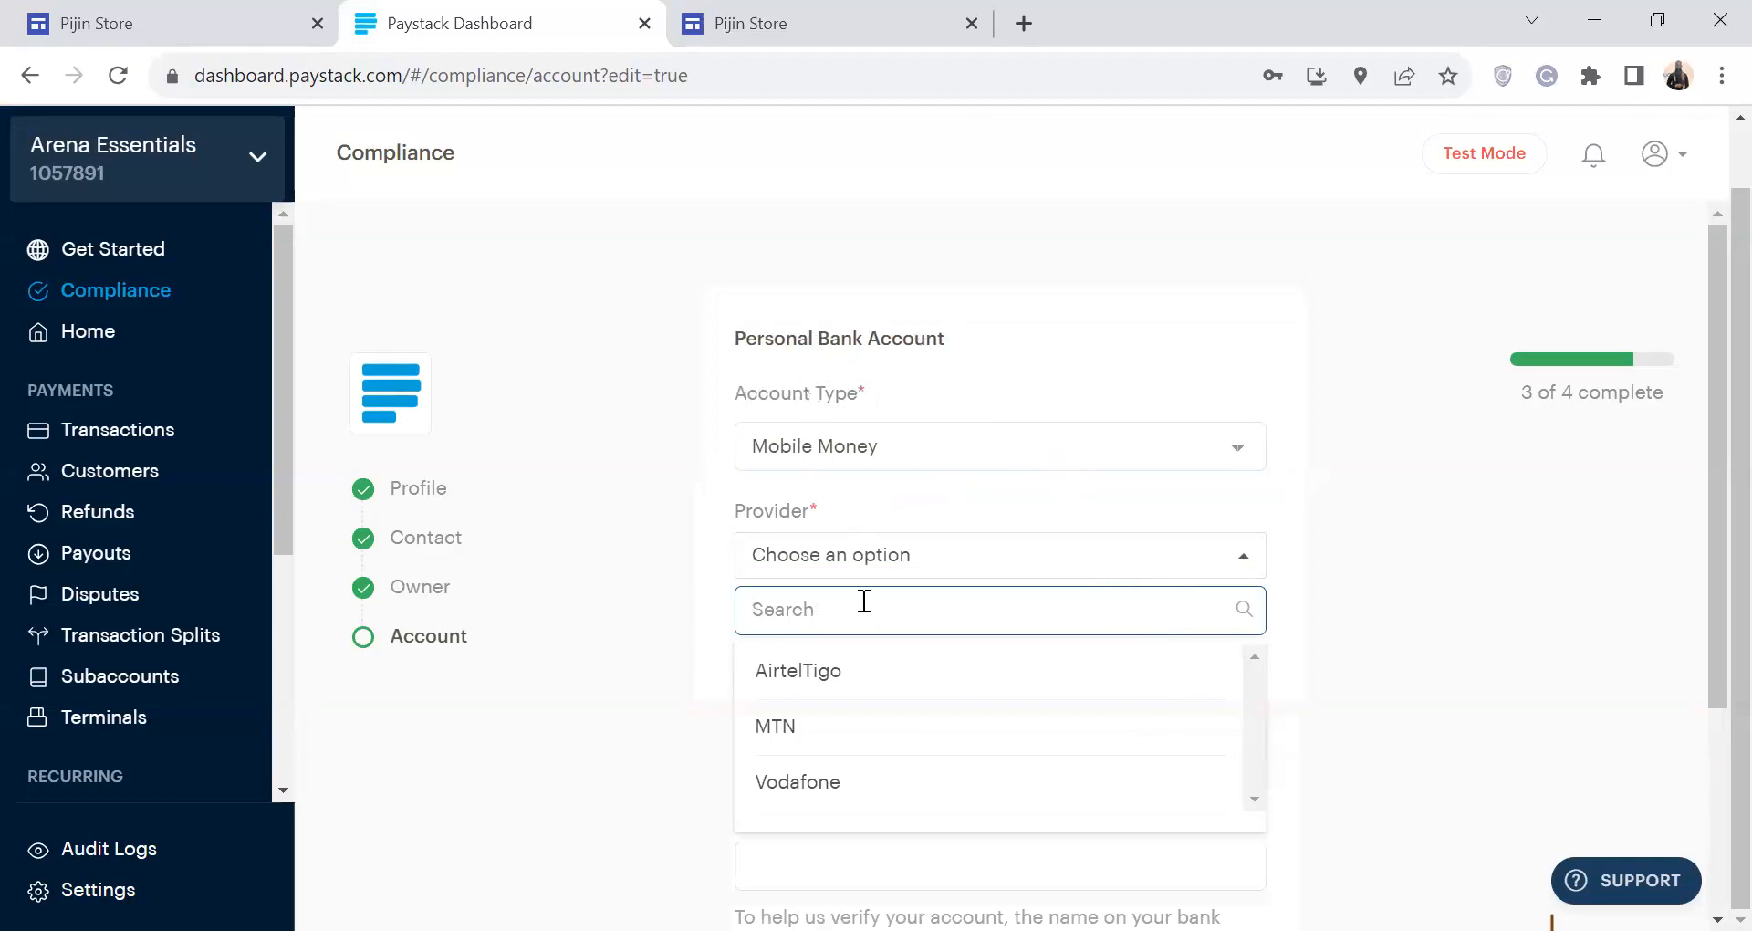
left_click(1042, 461)
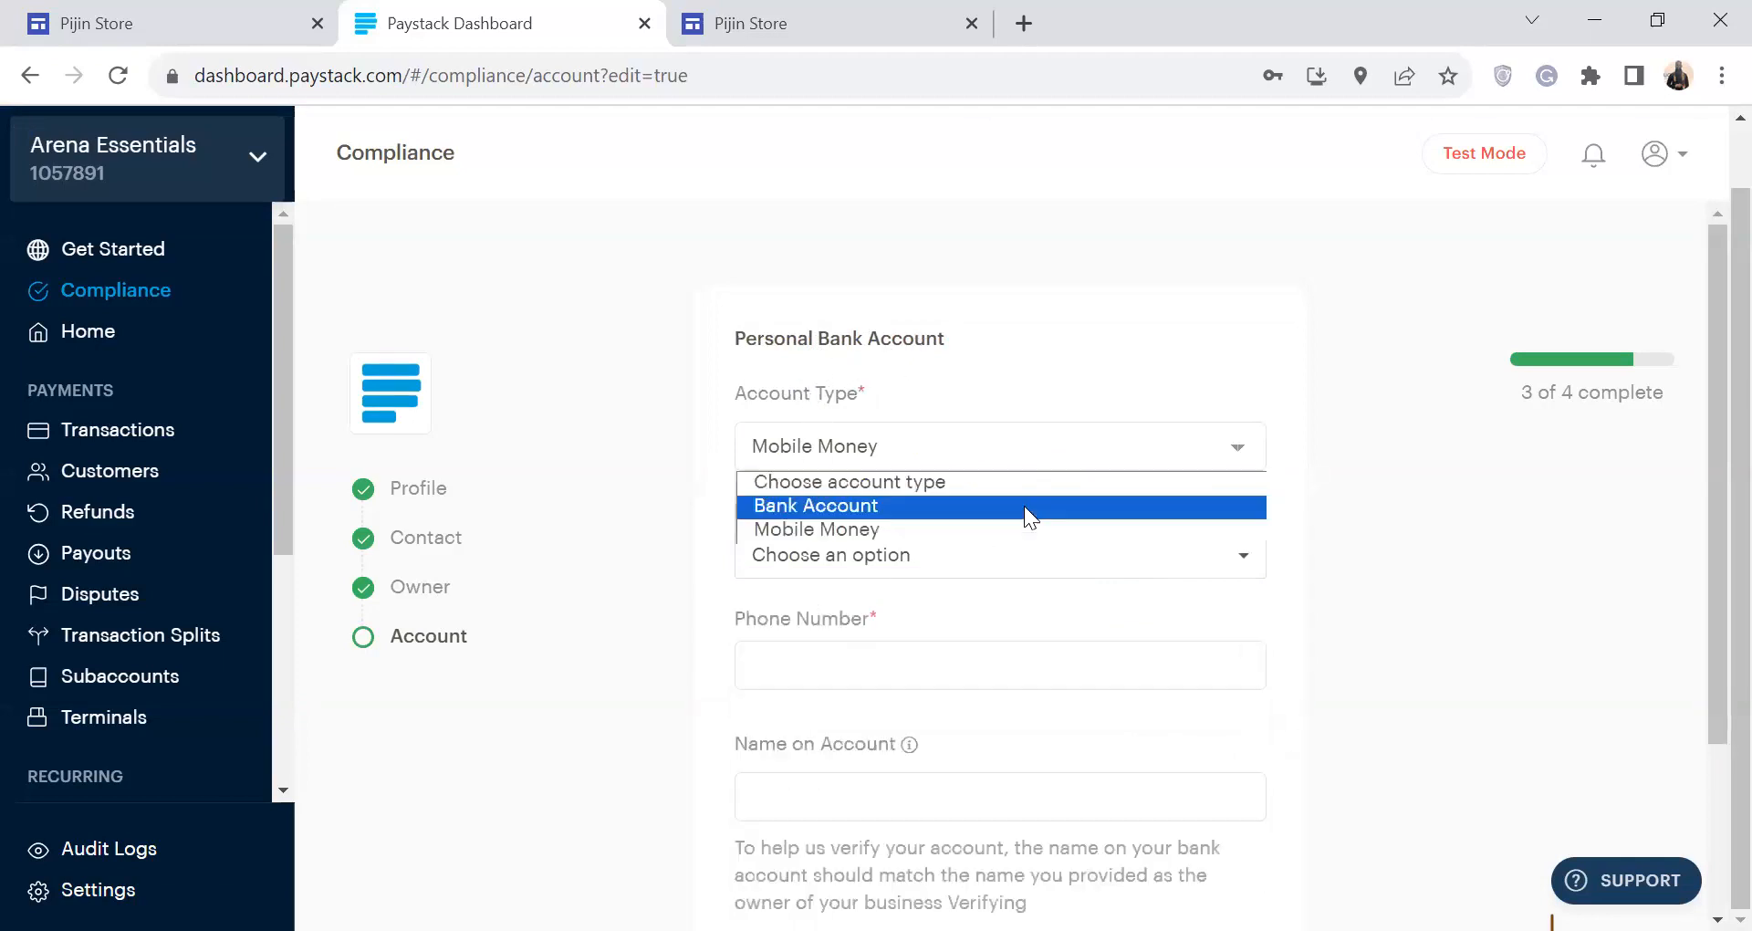
left_click(1029, 502)
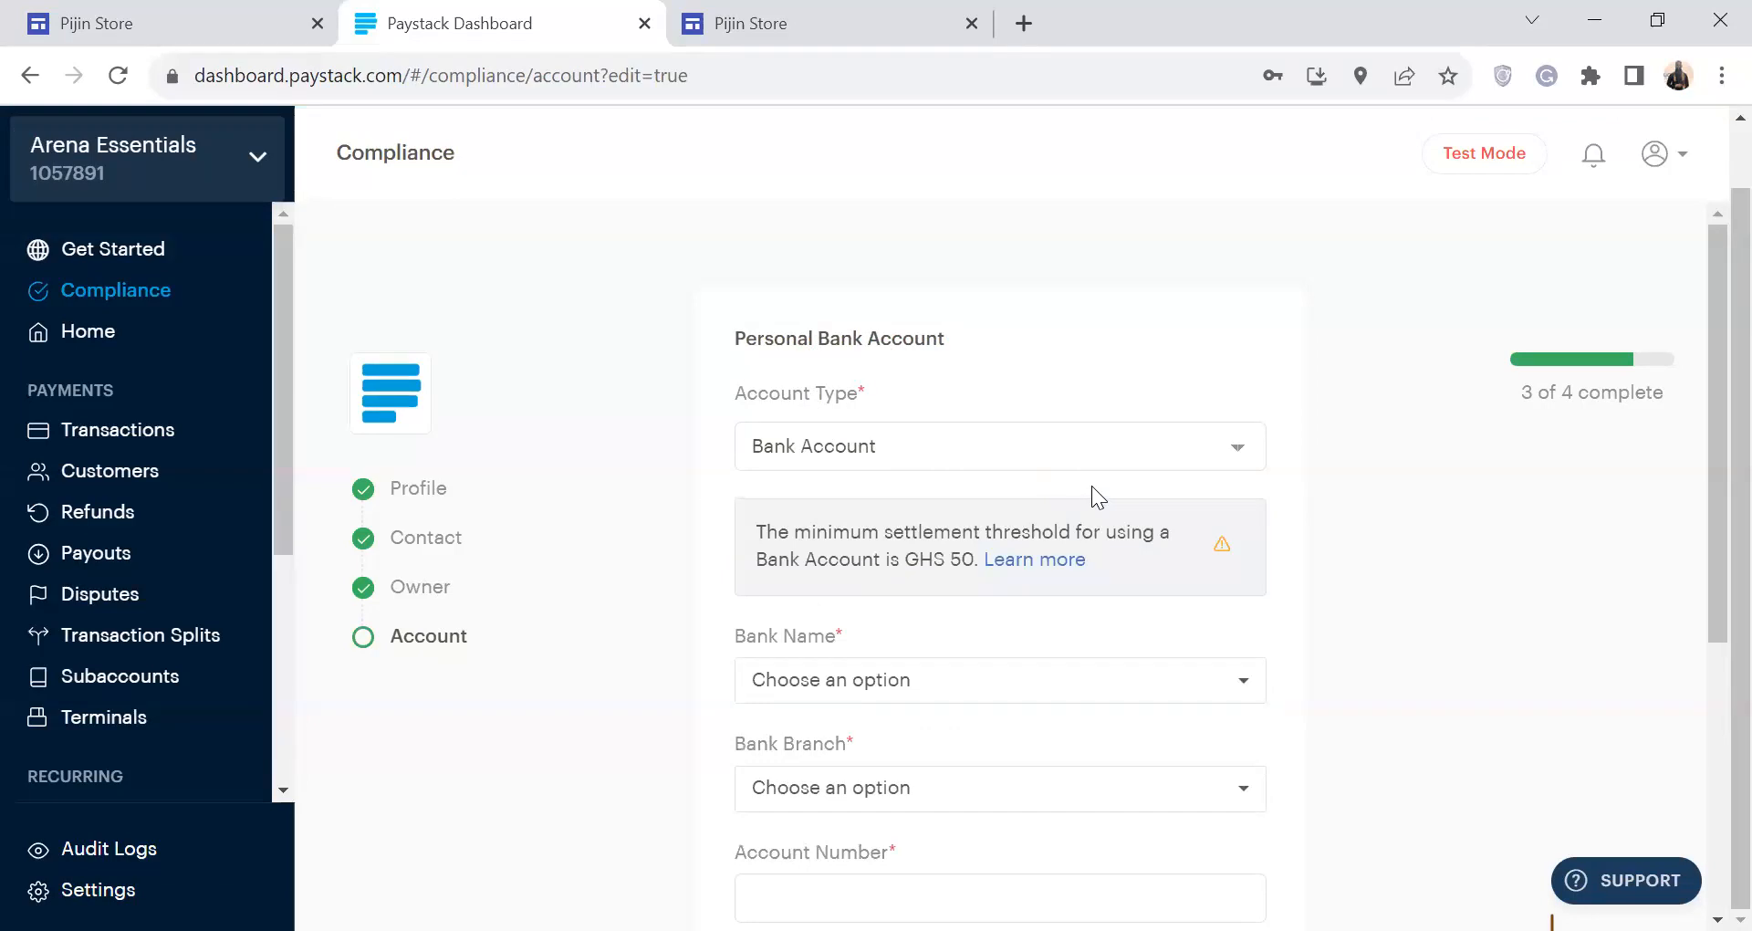
left_click(1085, 464)
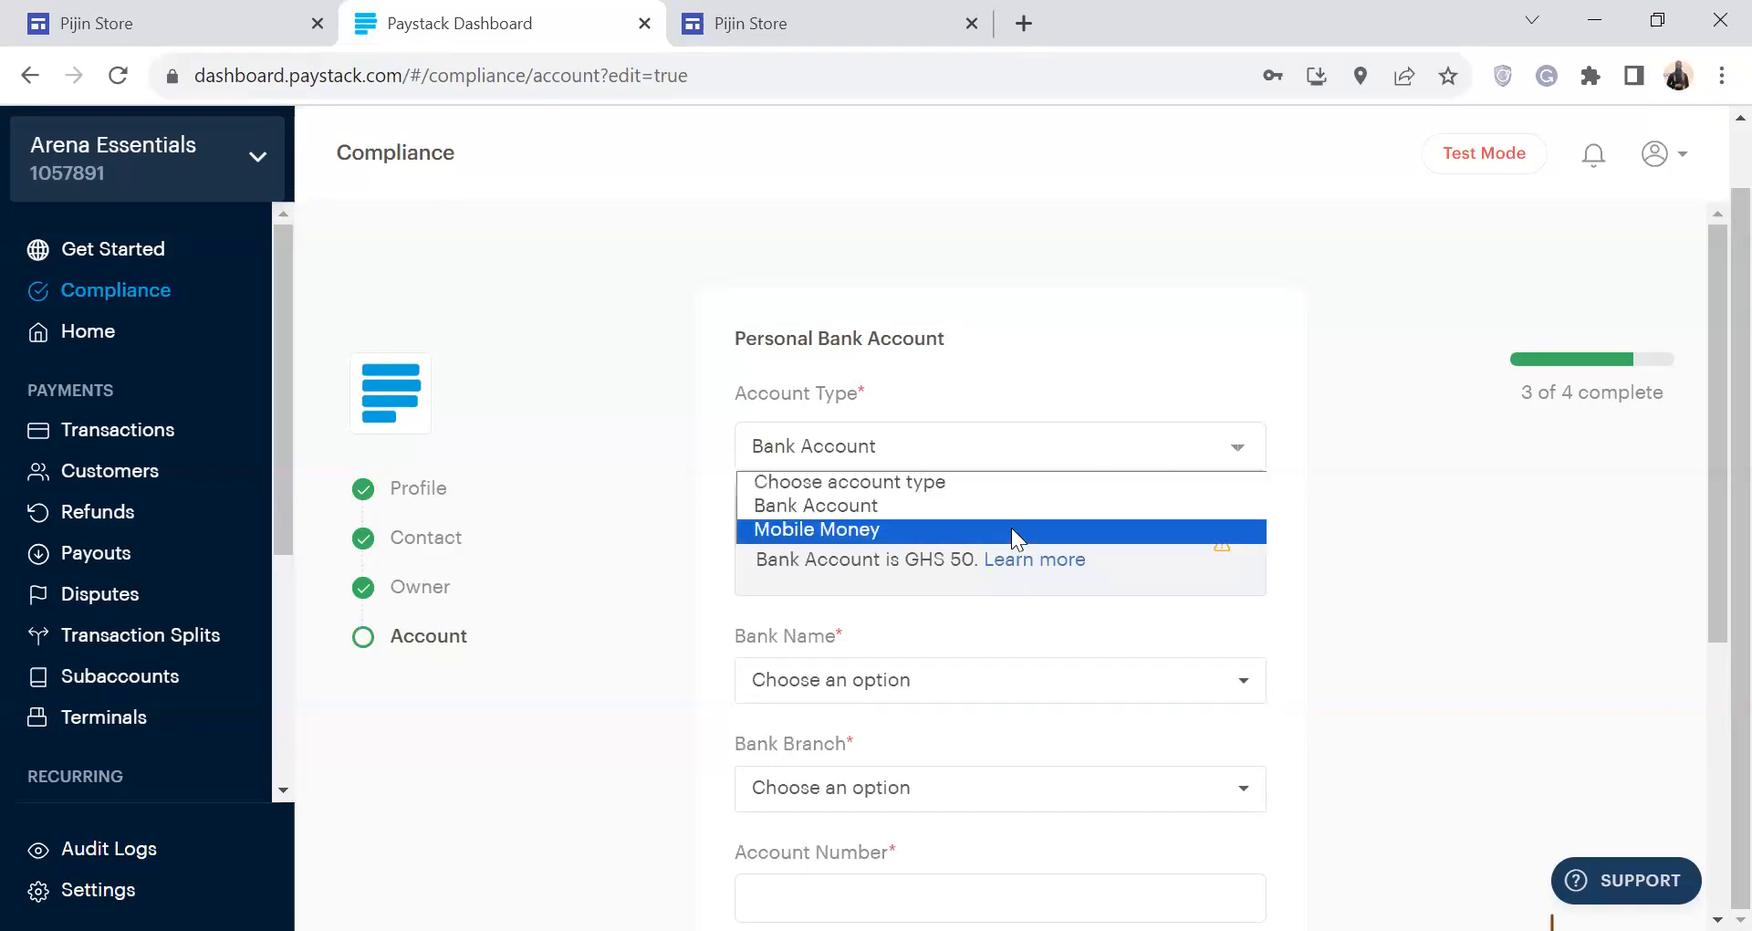
left_click(1142, 528)
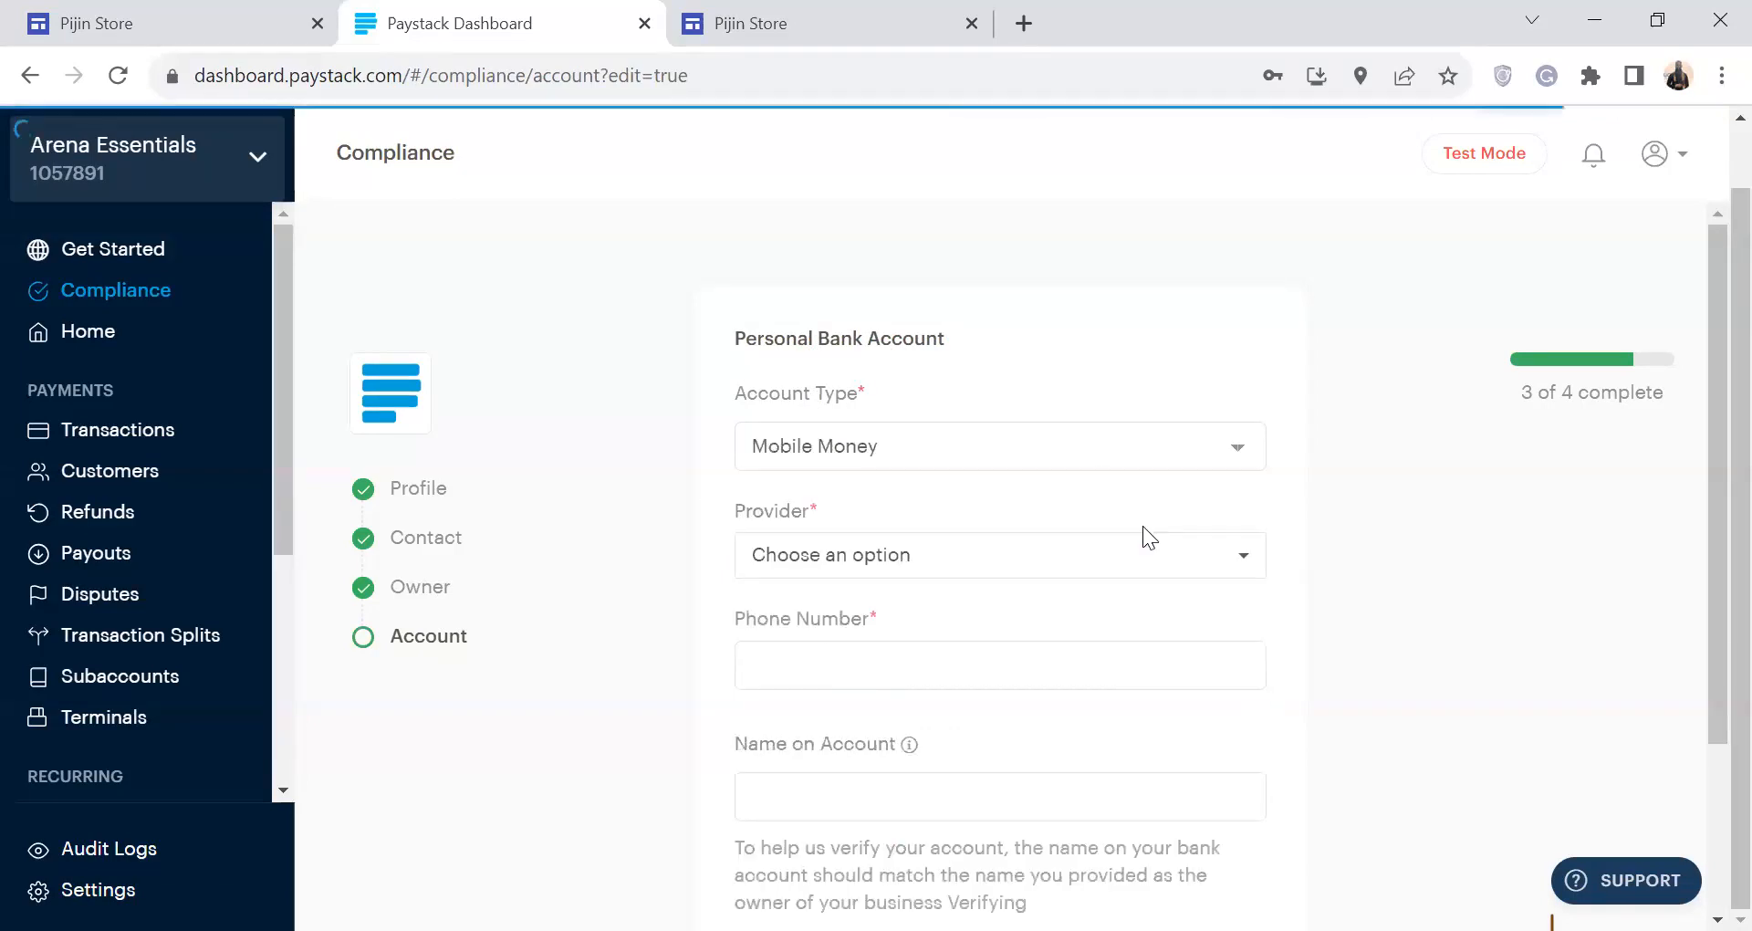
- Set the mobile money provider to MTN and fill in the payout phone number and name on account
left_click(1036, 559)
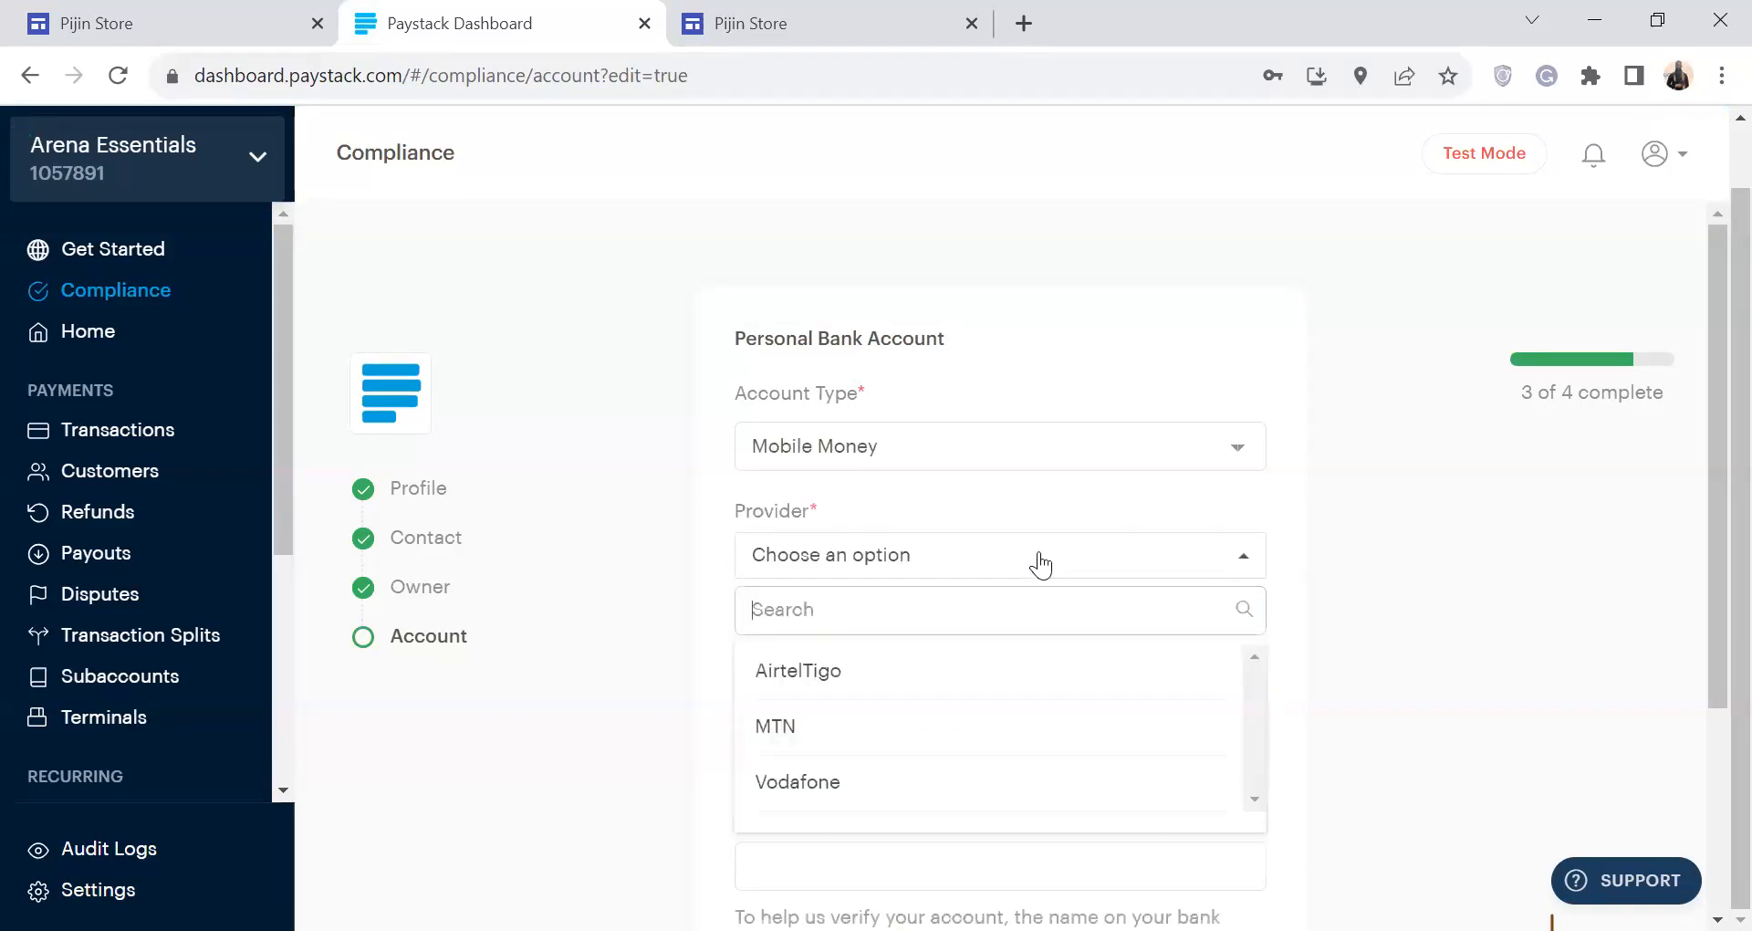
left_click(866, 735)
scroll(1040, 479, "down", 3)
left_click(1028, 435)
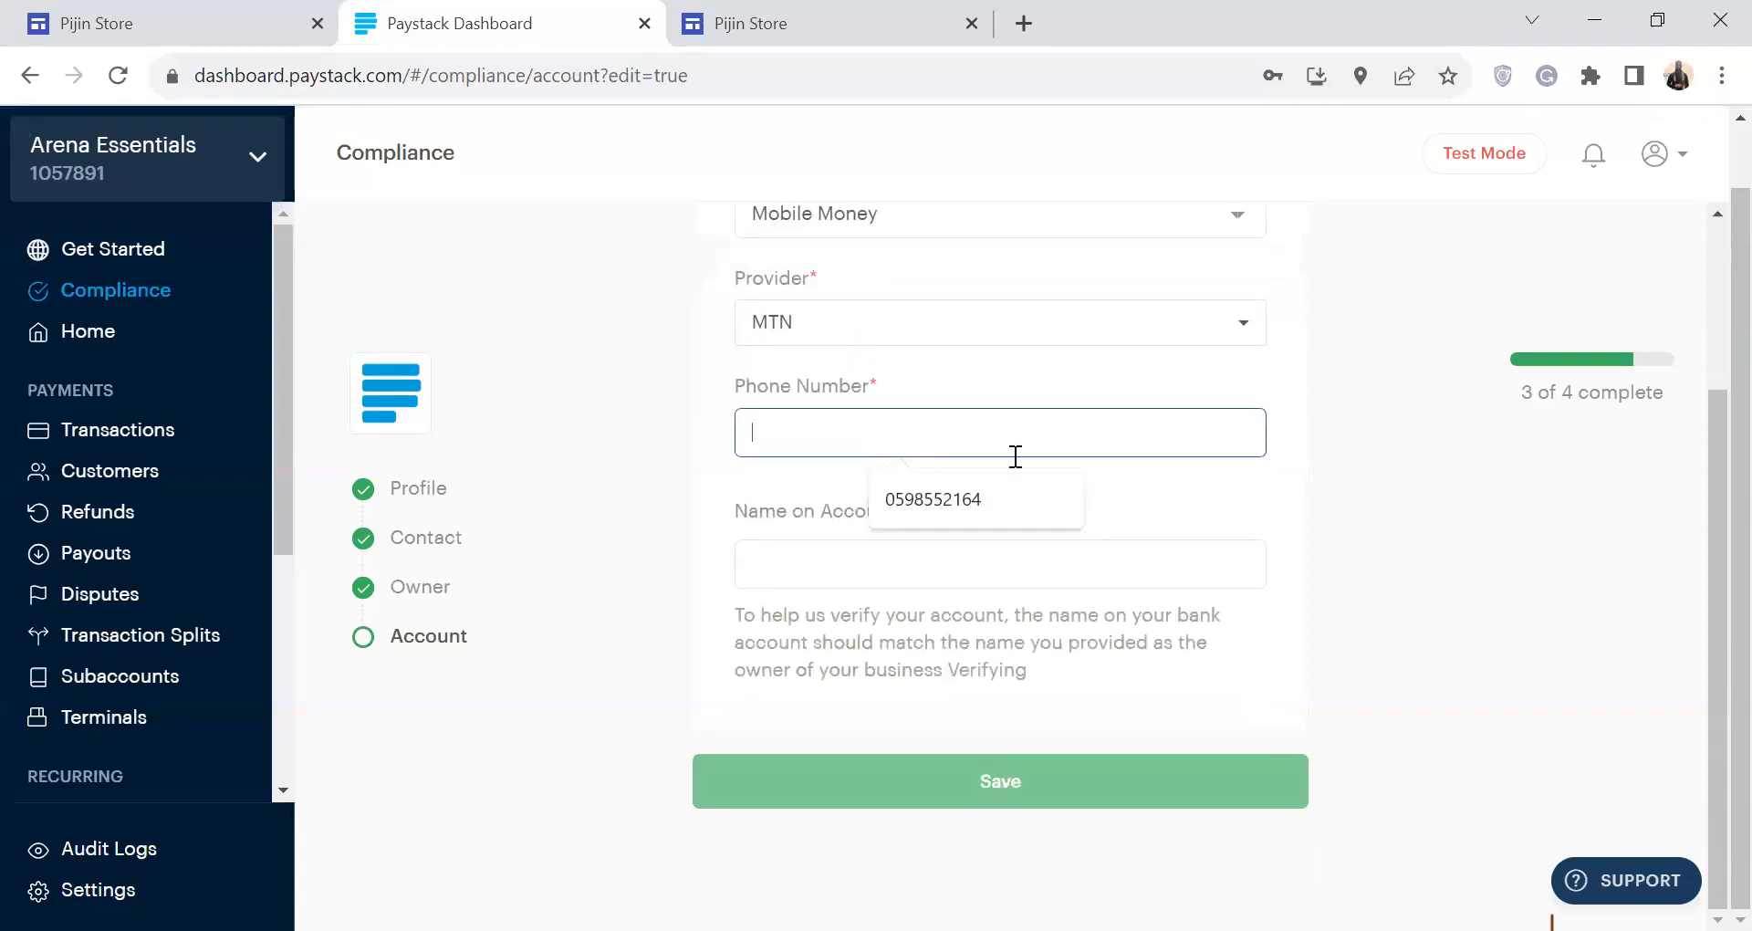
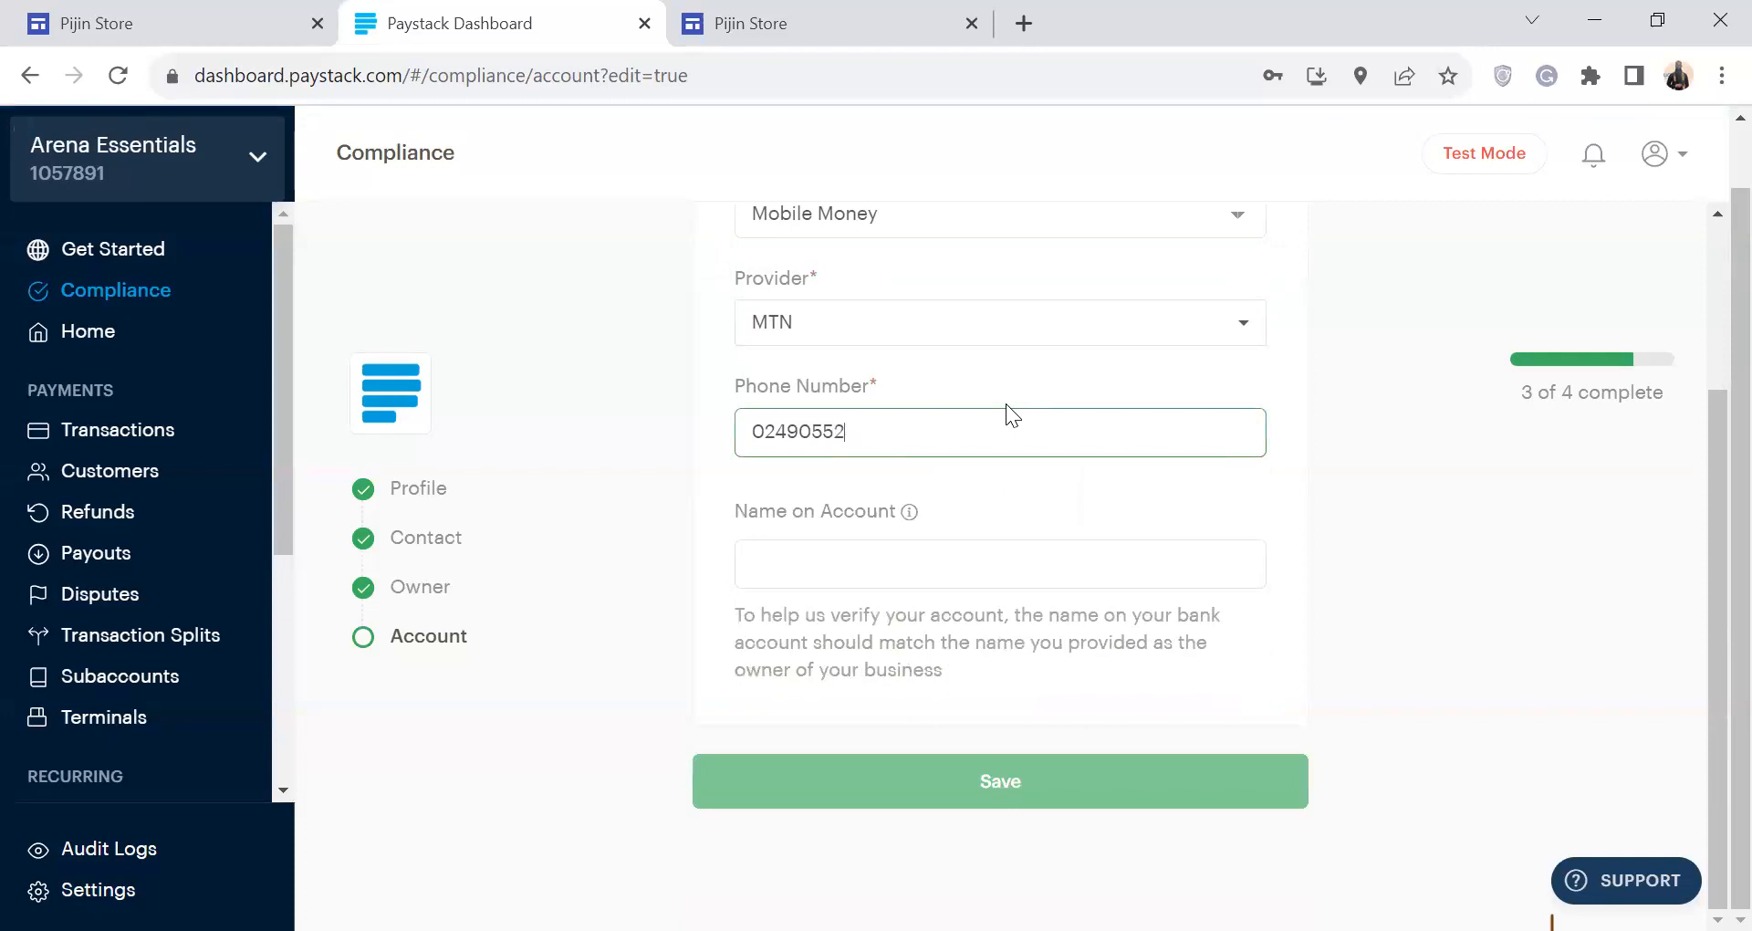
left_click(998, 559)
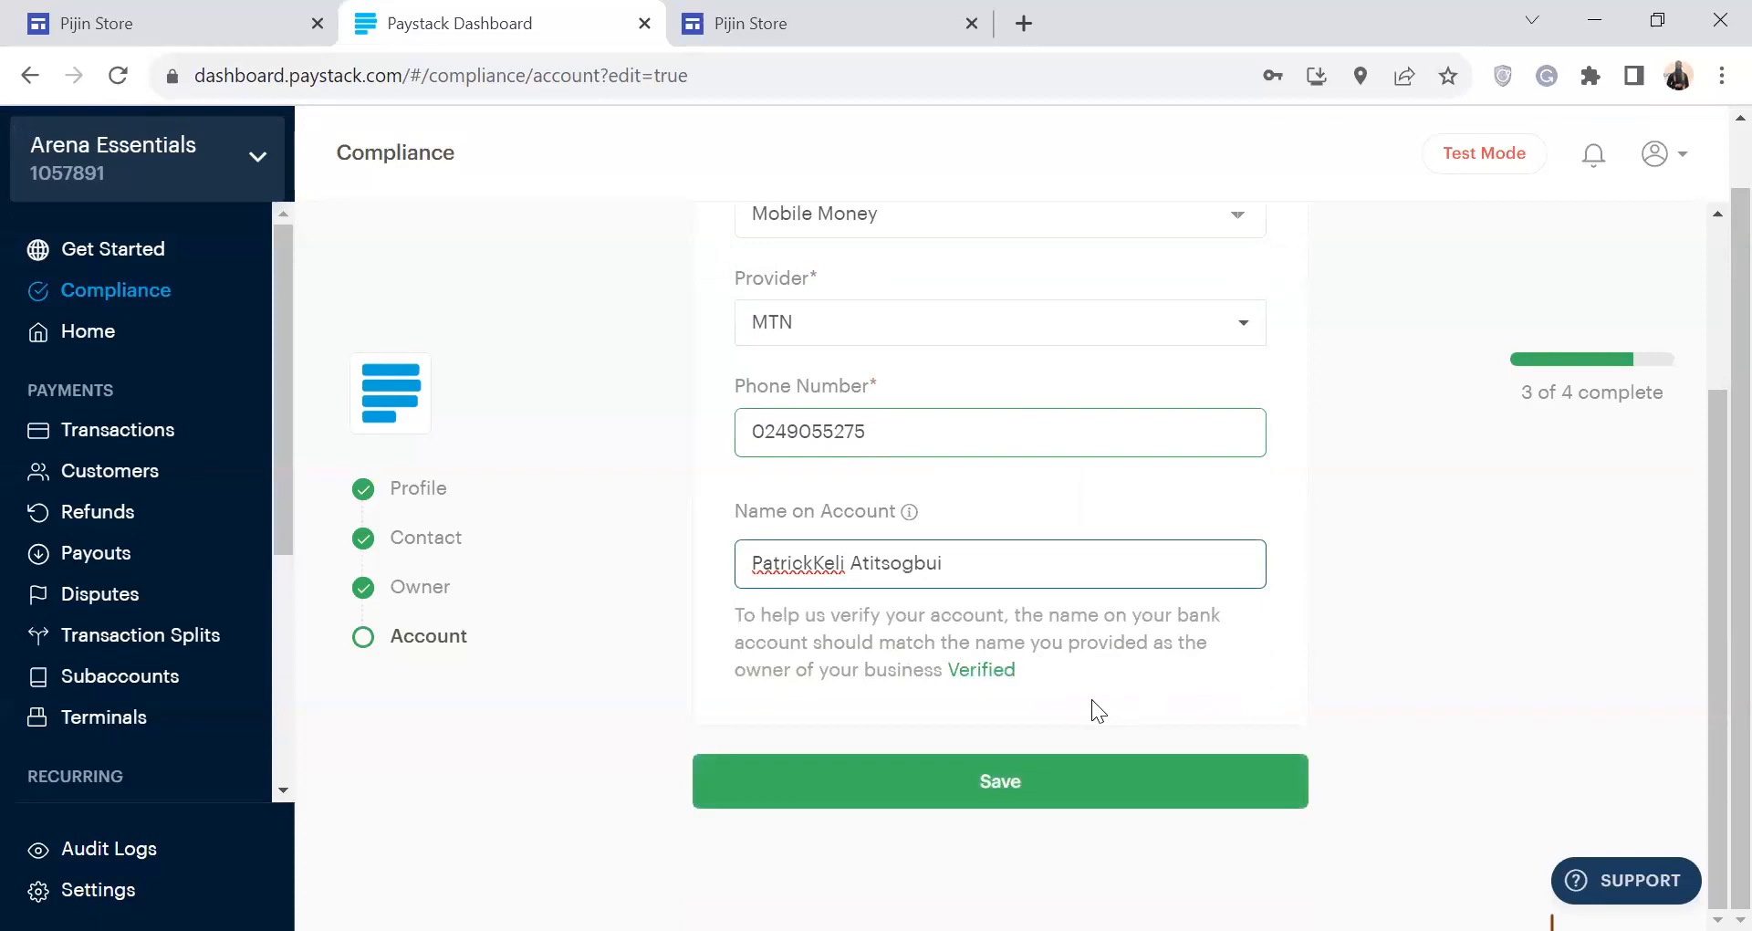
- Review and save the mobile money payout details, and submit the business for activation
scroll(1109, 746, "up", 1)
scroll(1109, 746, "up", 2)
scroll(1109, 747, "down", 3)
left_click(1111, 783)
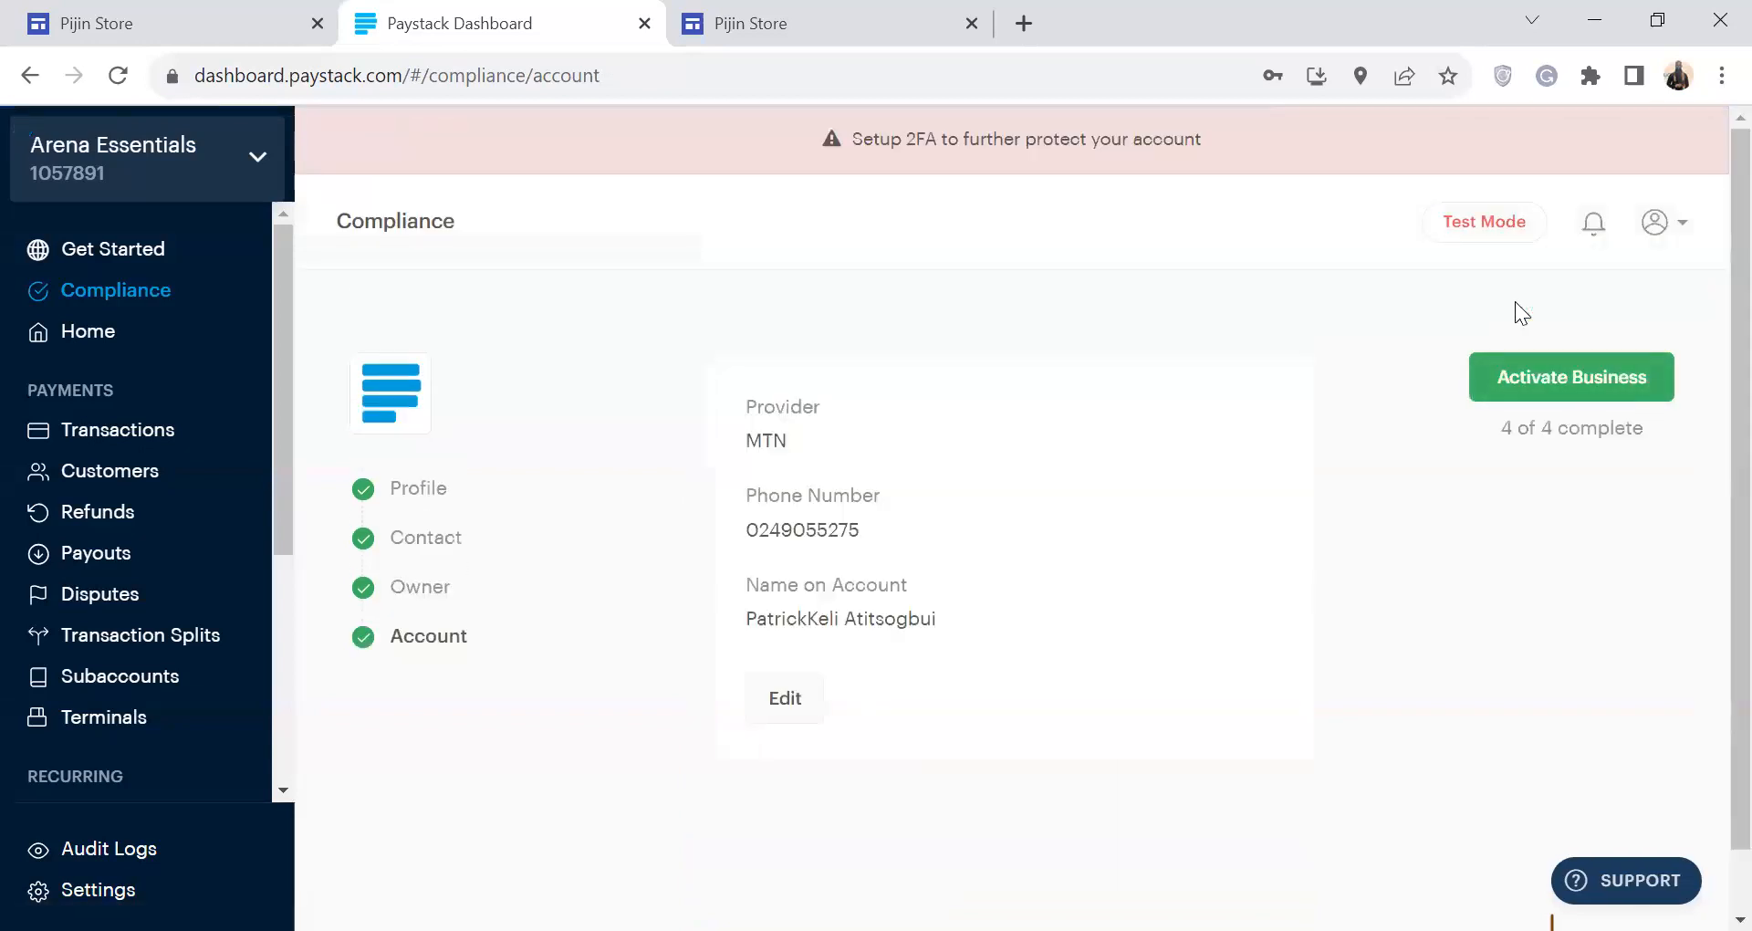
scroll(1141, 429, "down", 1)
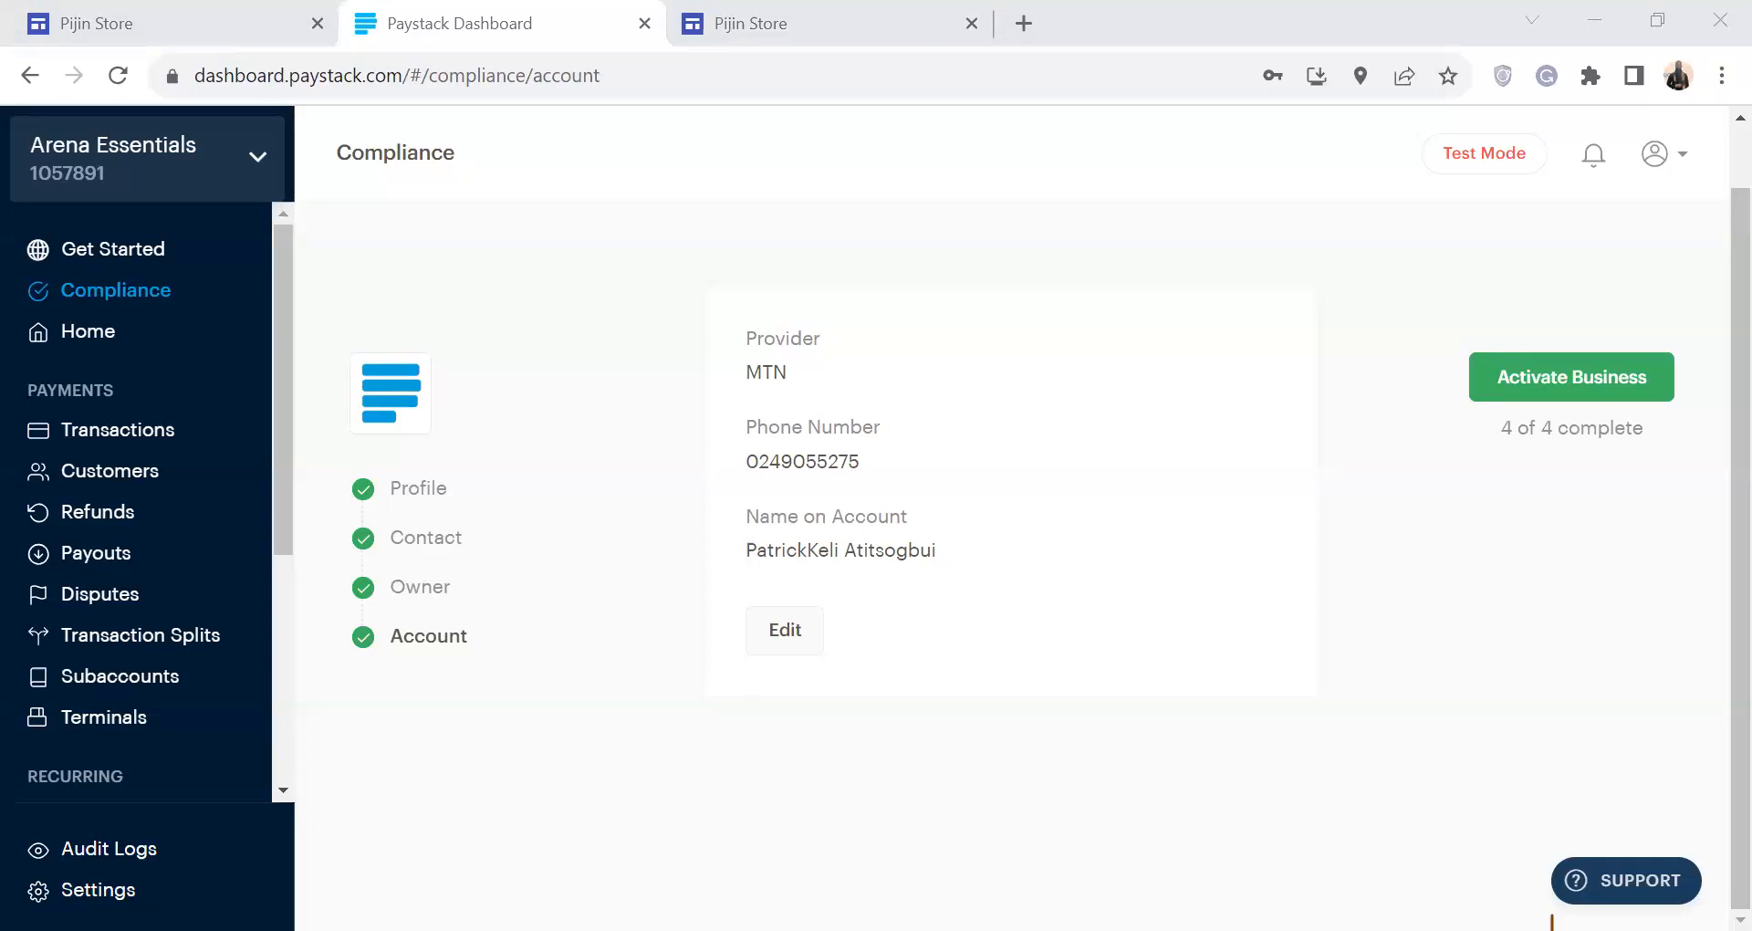
left_click(1574, 381)
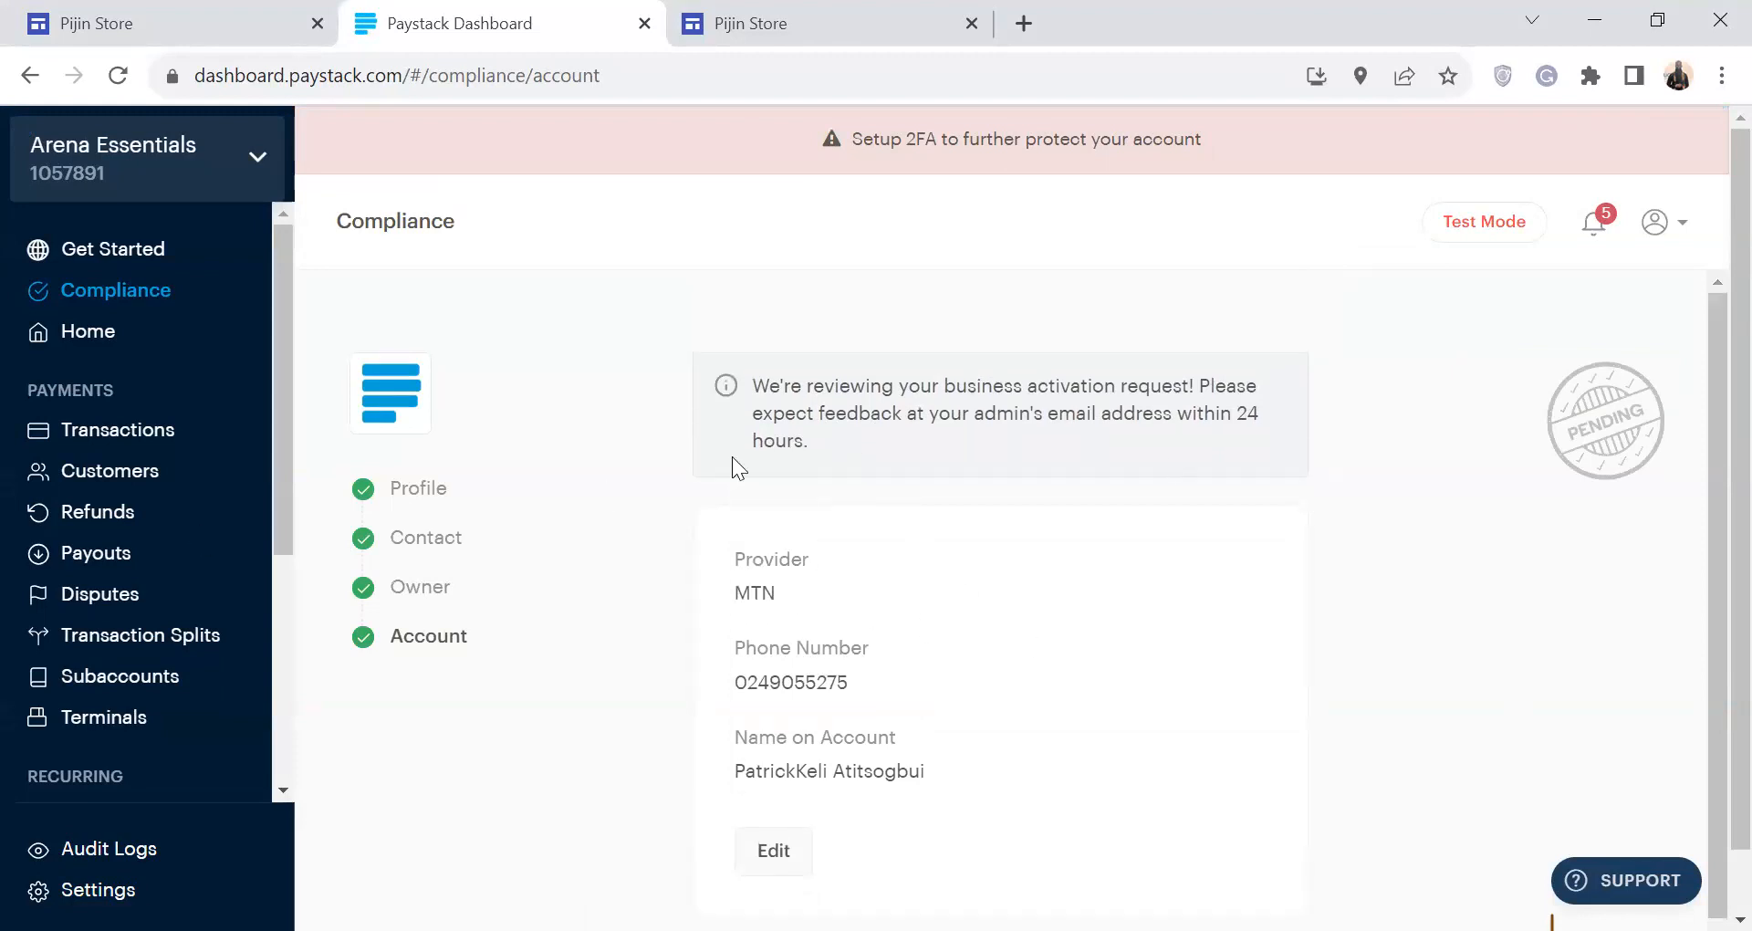
- Examine the activation request's review status, the dashboard's navigation sections and the profile options
scroll(979, 657, "down", 1)
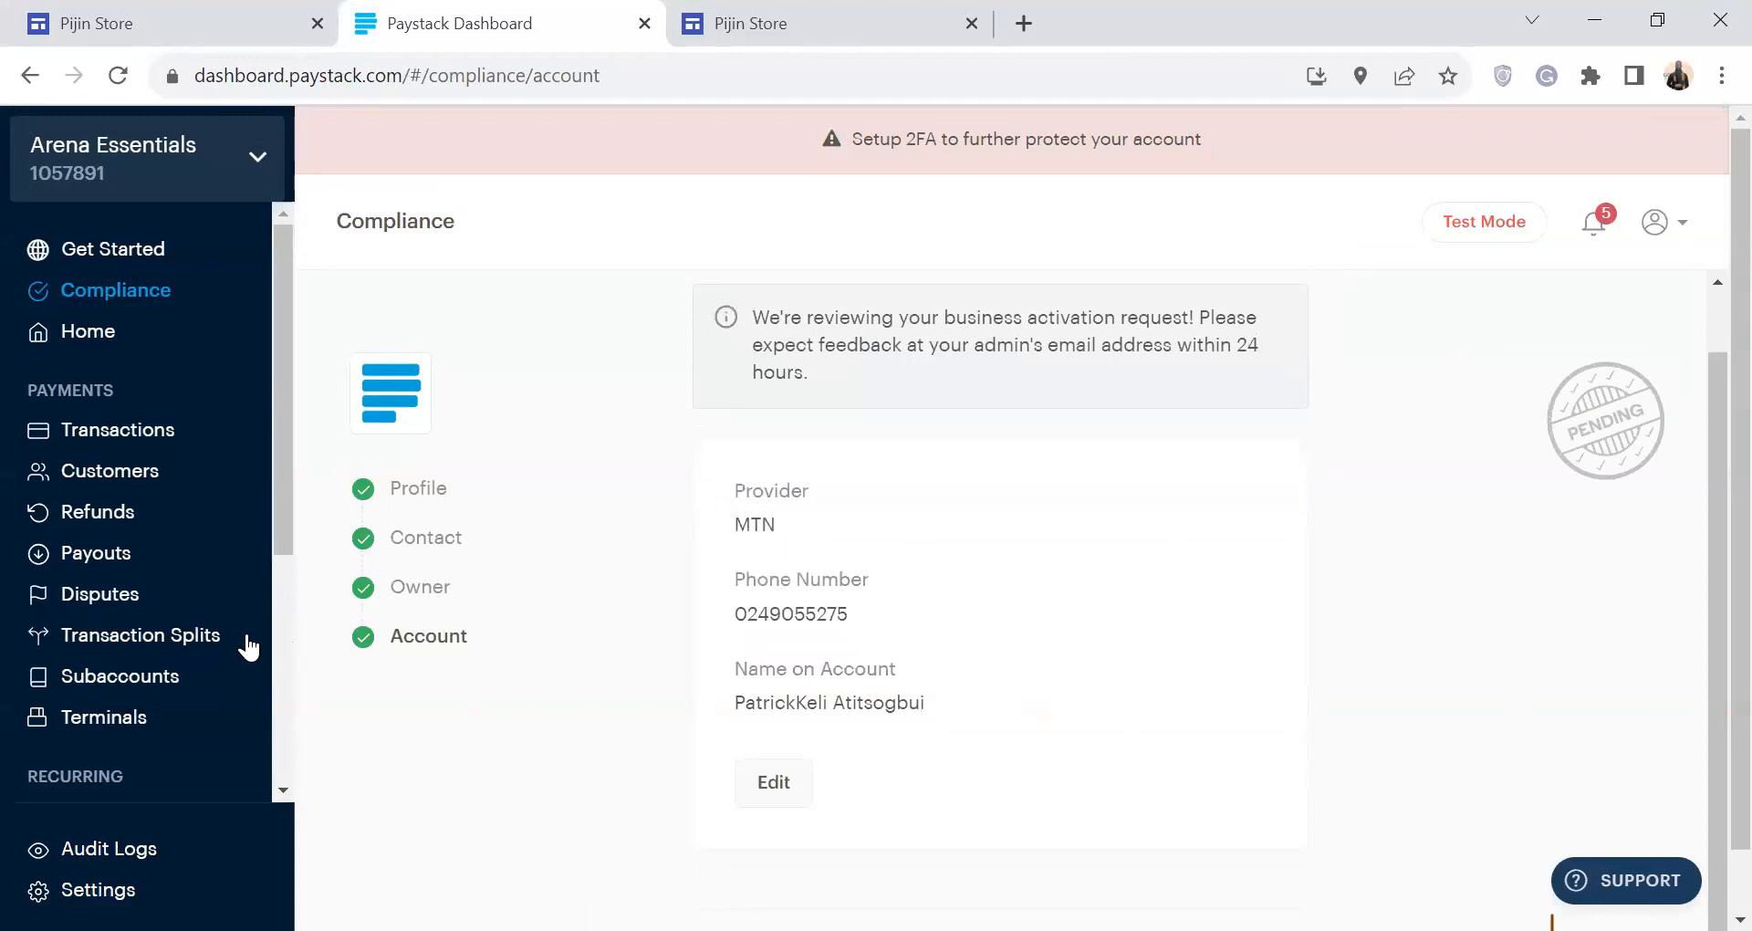
left_click_drag(287, 522, 273, 744)
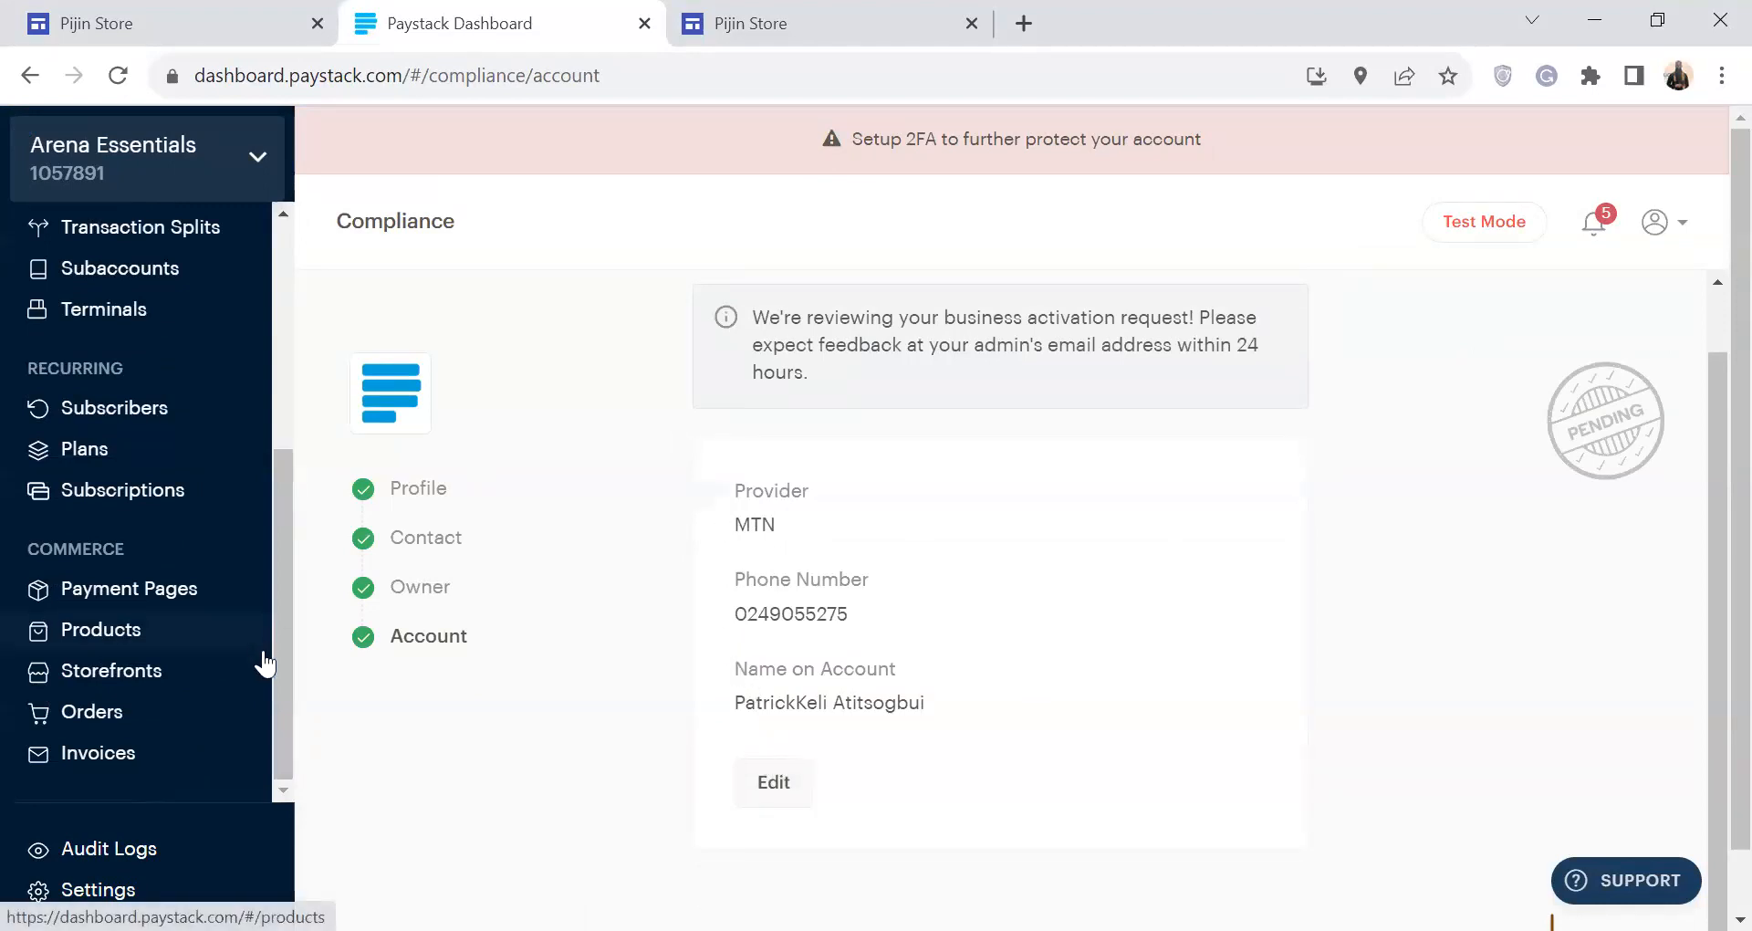
scroll(498, 743, "up", 1)
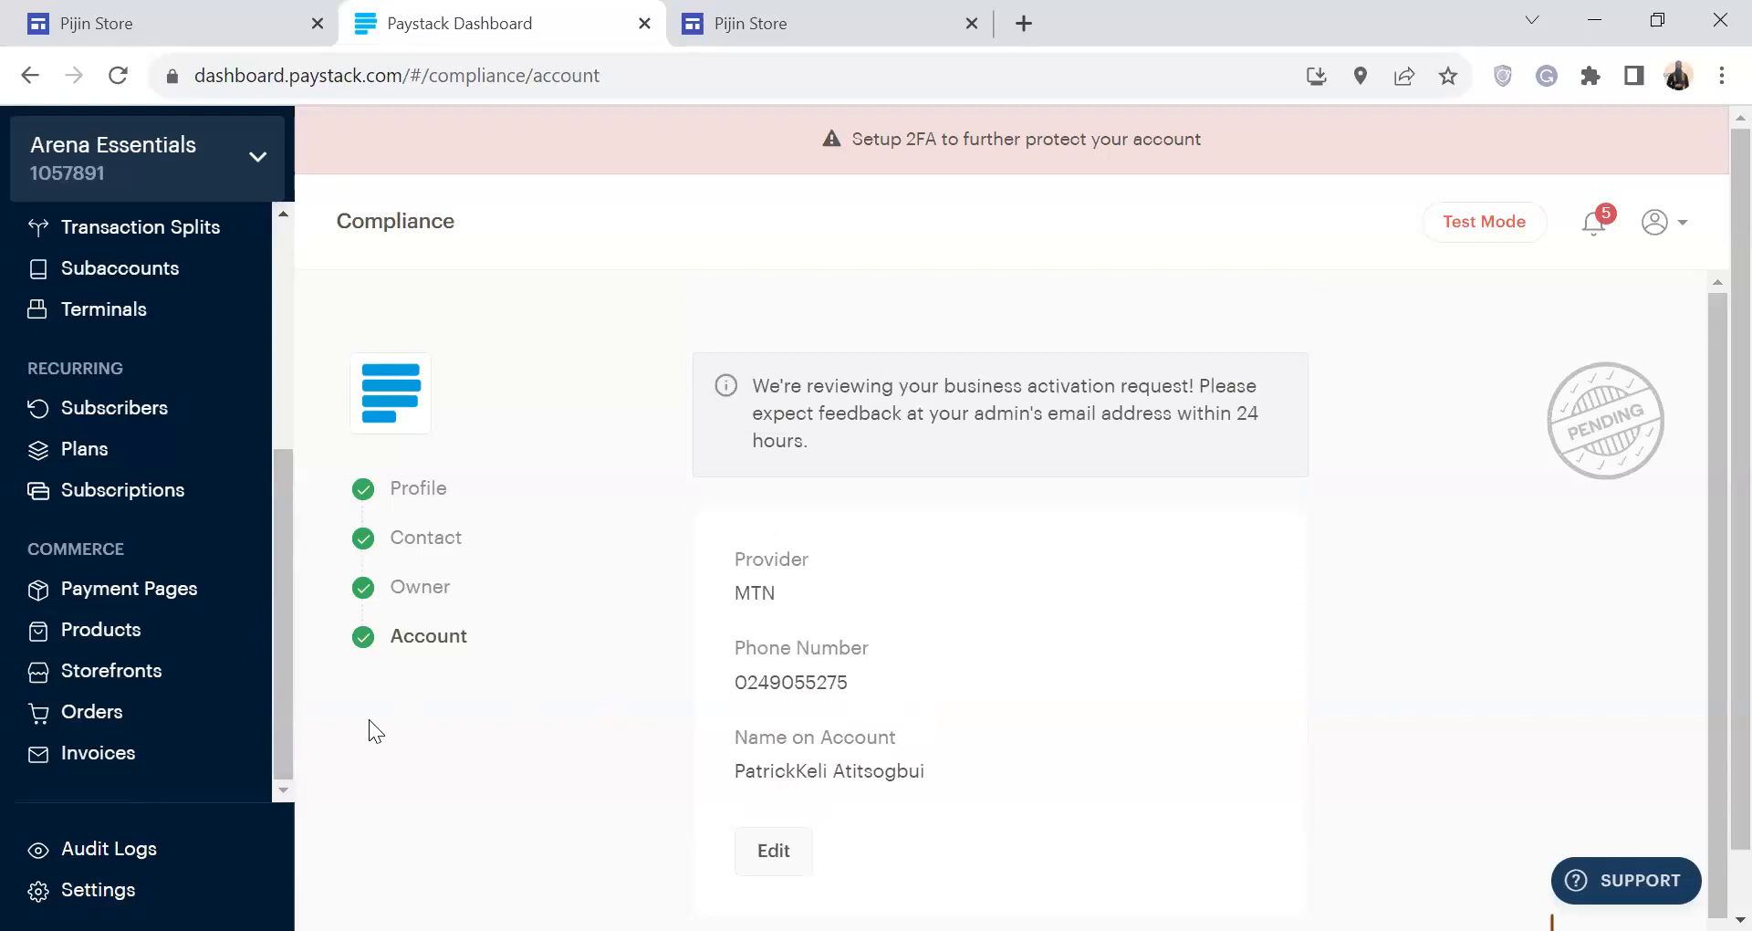
left_click_drag(278, 748, 1696, 79)
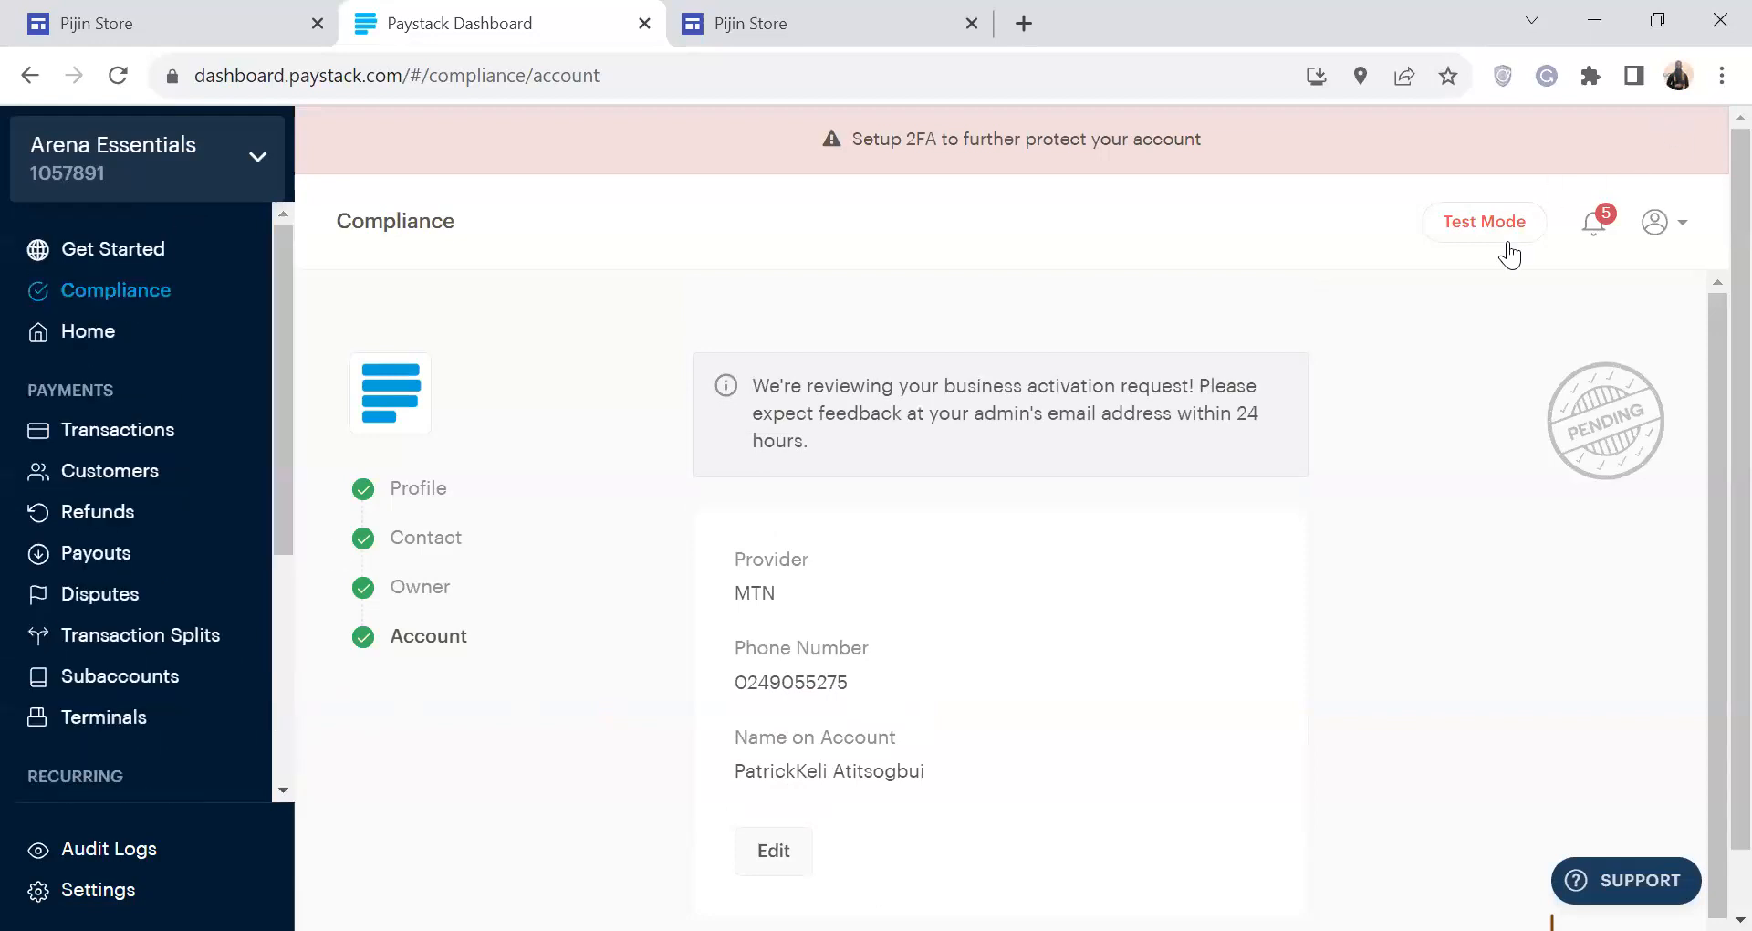
mouse_move(1508, 246)
scroll(991, 661, "down", 1)
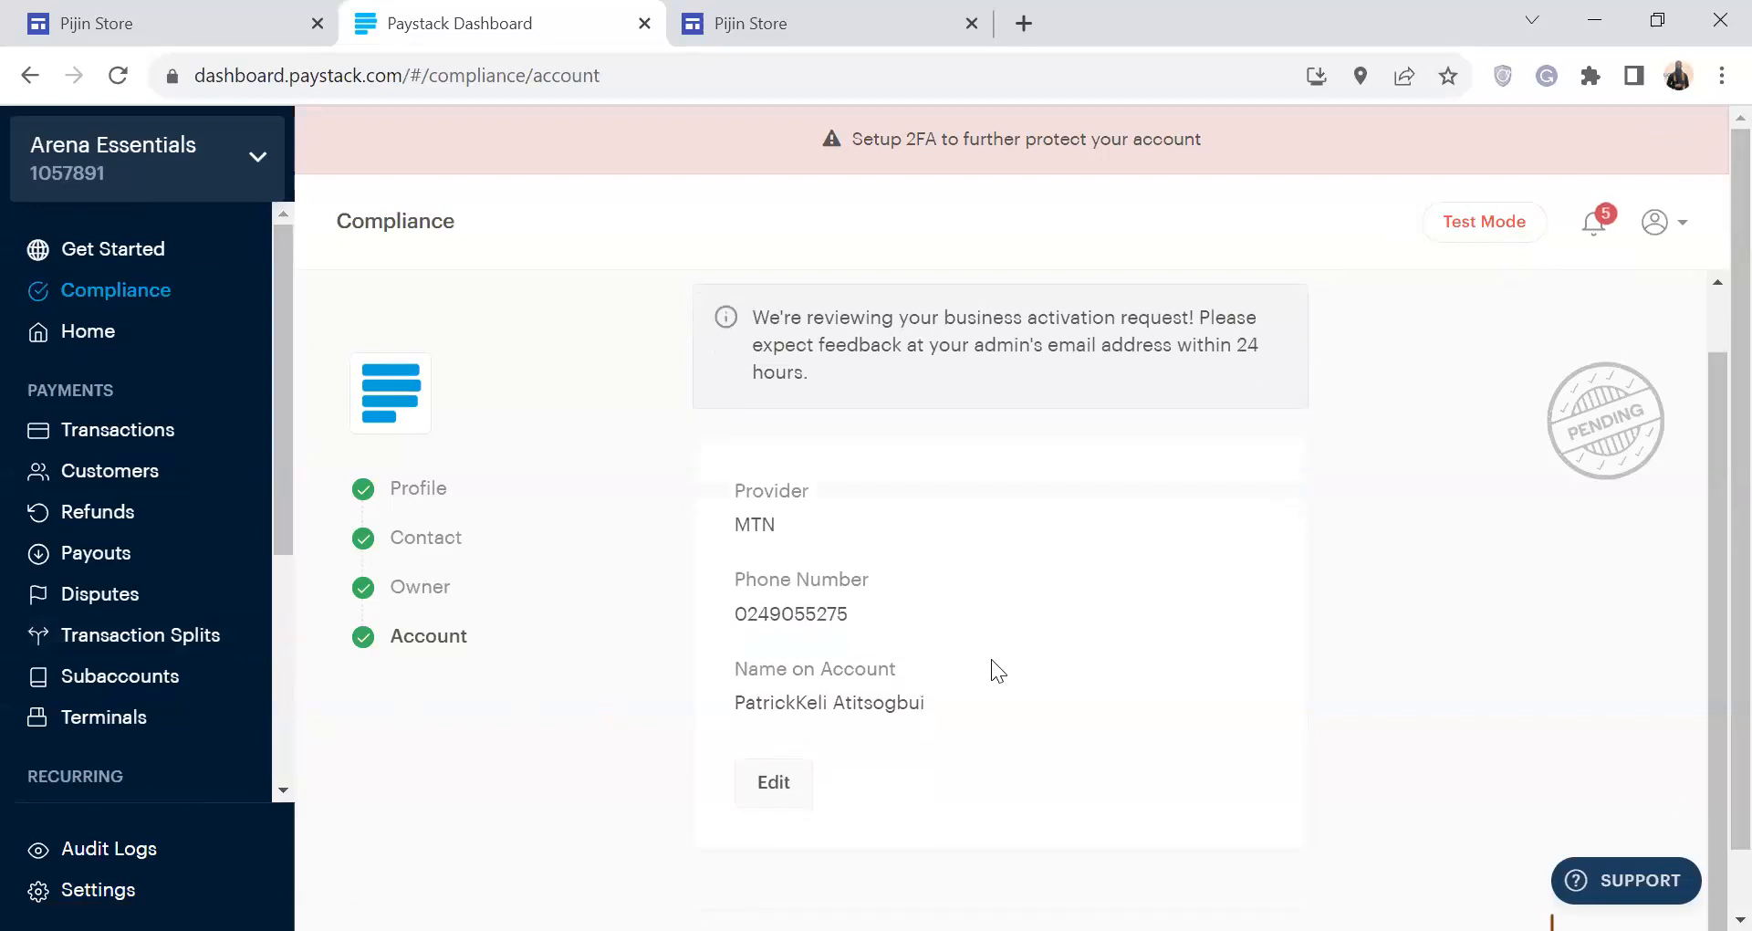
scroll(990, 666, "up", 1)
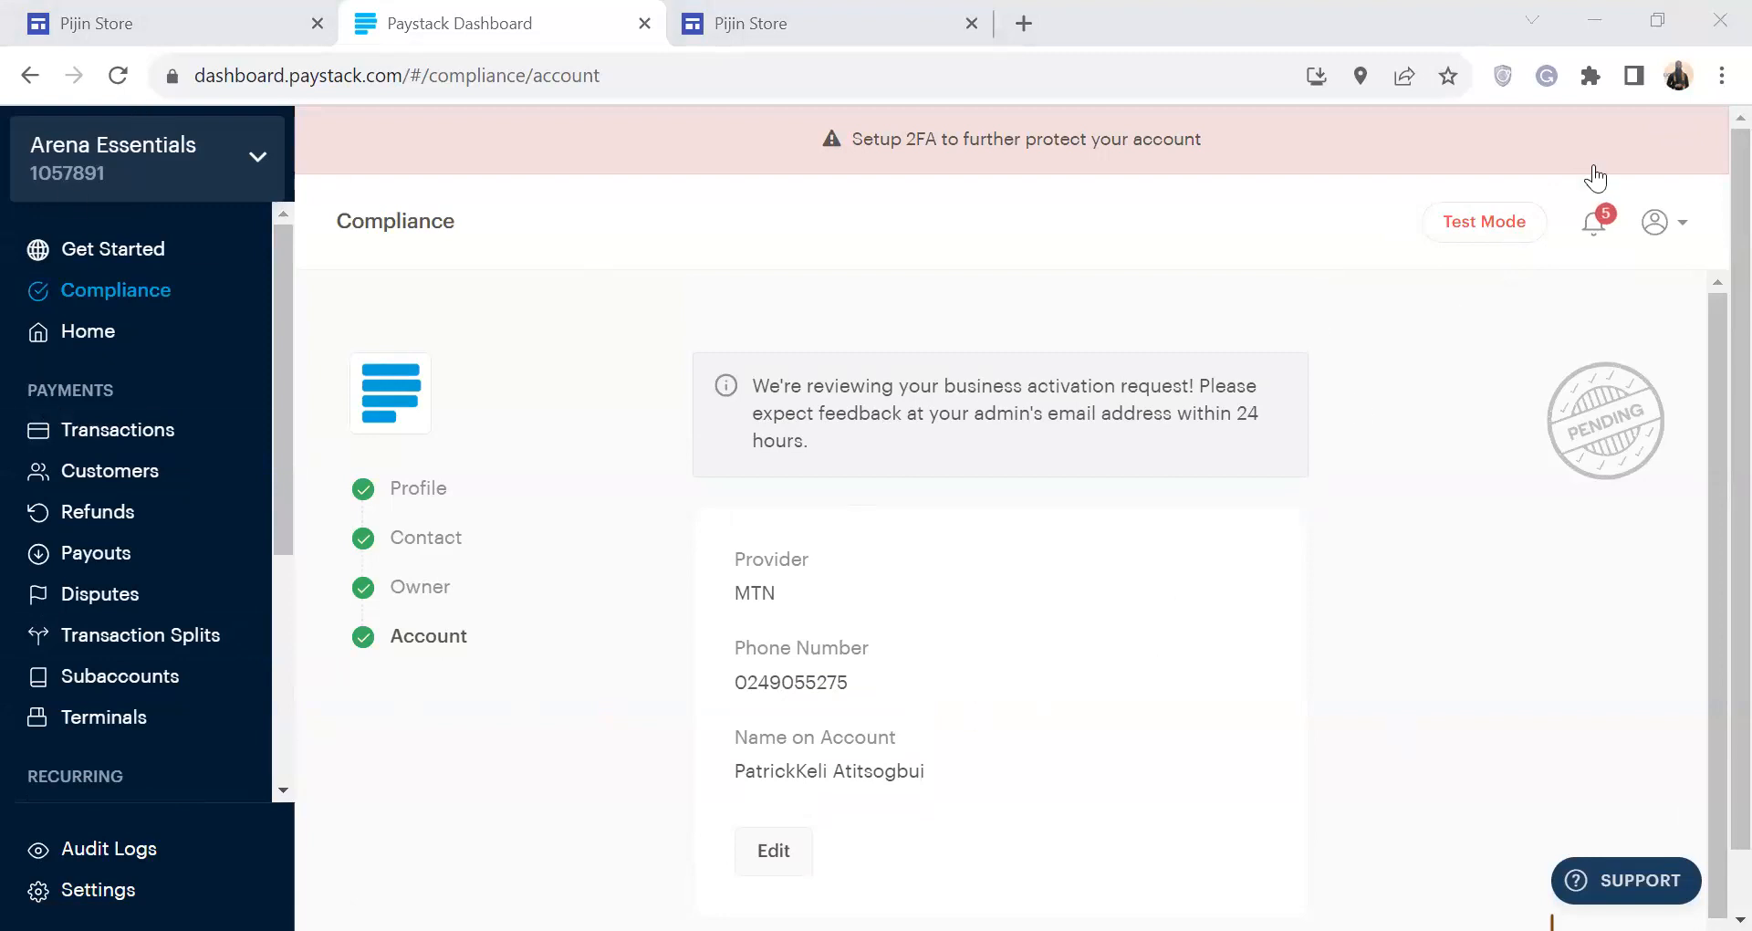
left_click(1653, 233)
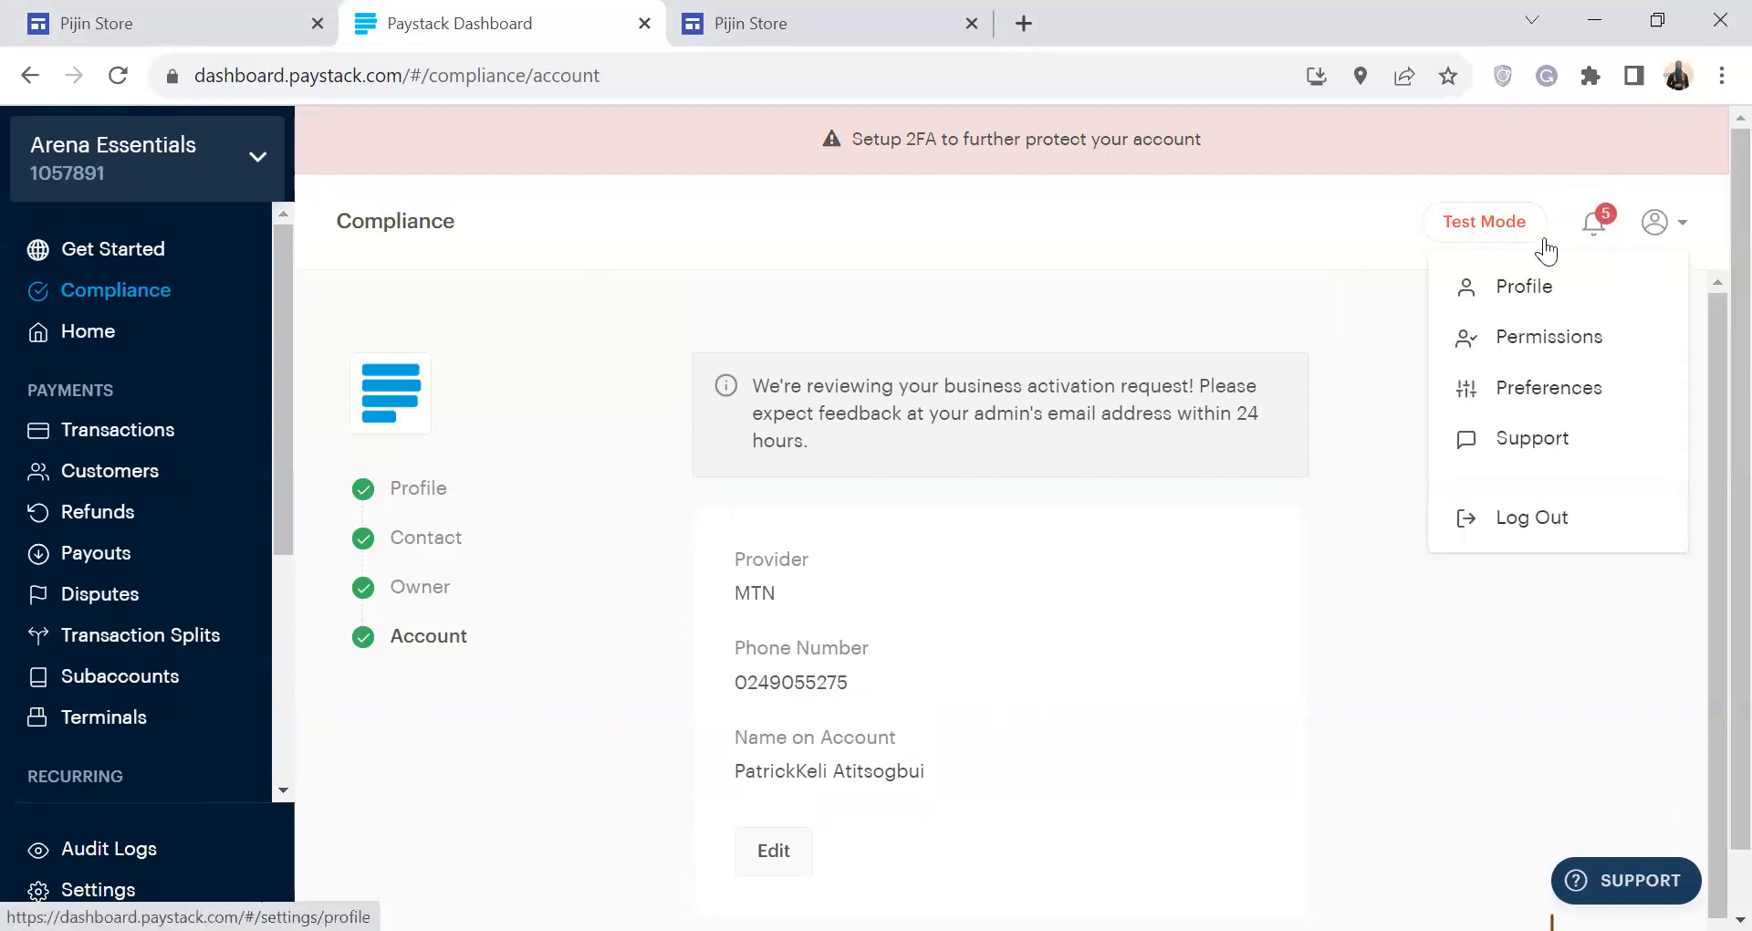
left_click(422, 763)
- Go to Payment Pages and start a new page of the Product Payment type
scroll(210, 598, "down", 4)
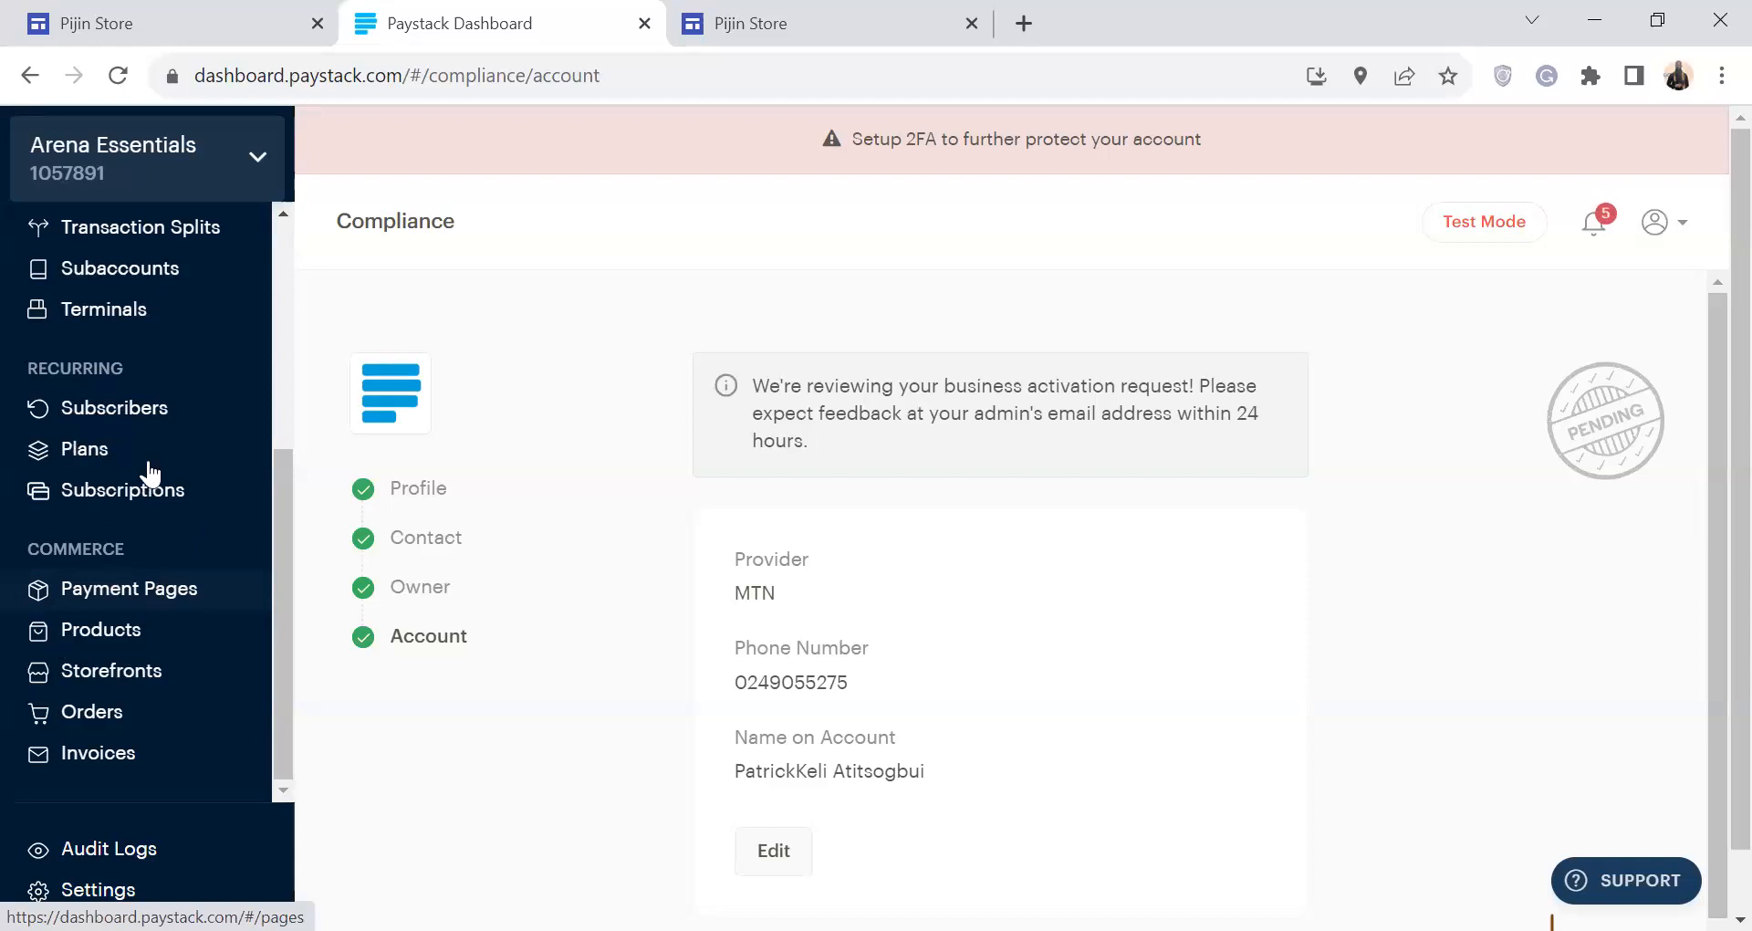
scroll(119, 639, "up", 1)
scroll(114, 621, "down", 1)
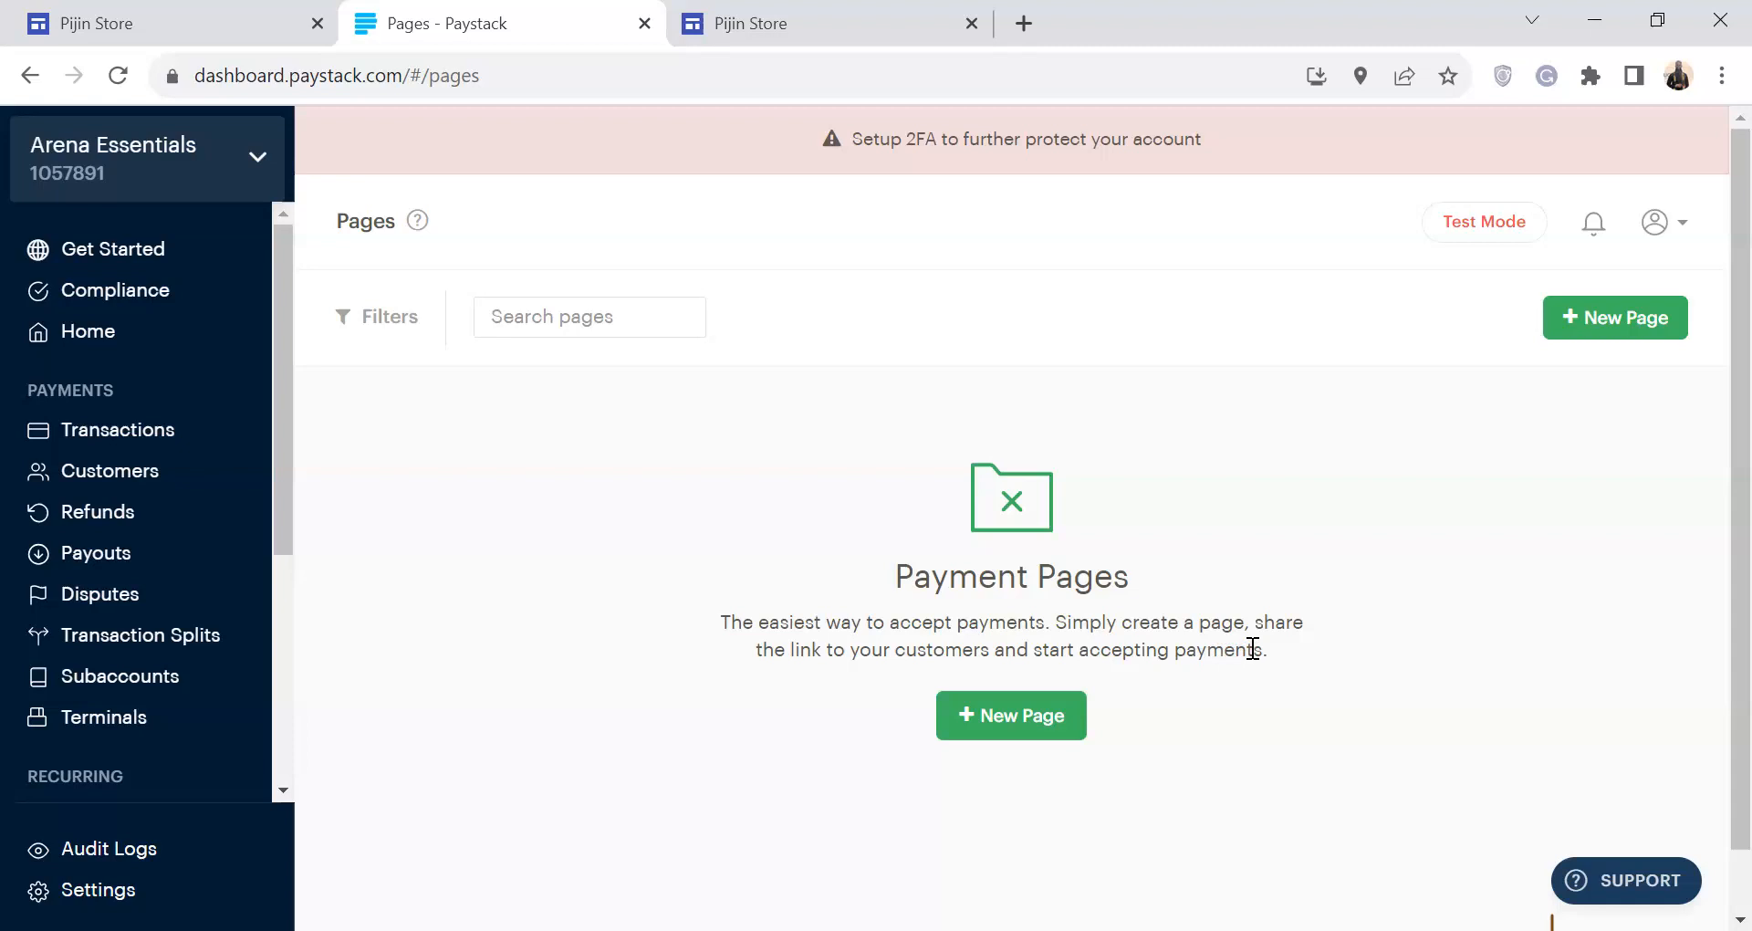
left_click(1638, 334)
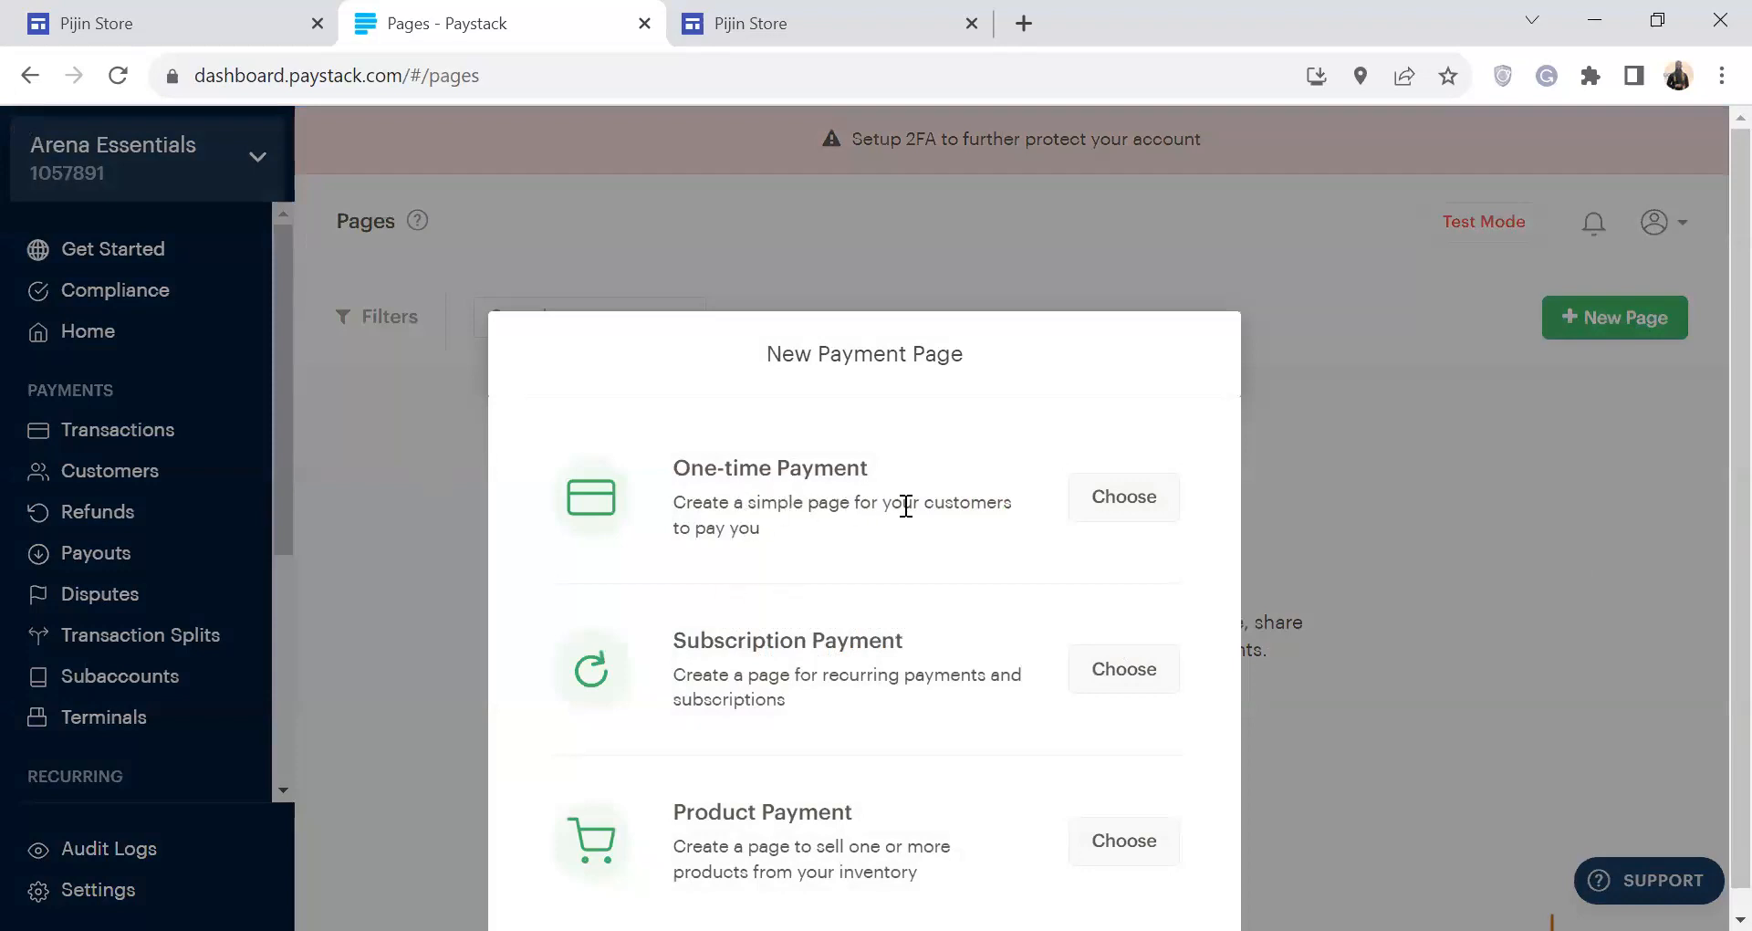
scroll(880, 551, "down", 1)
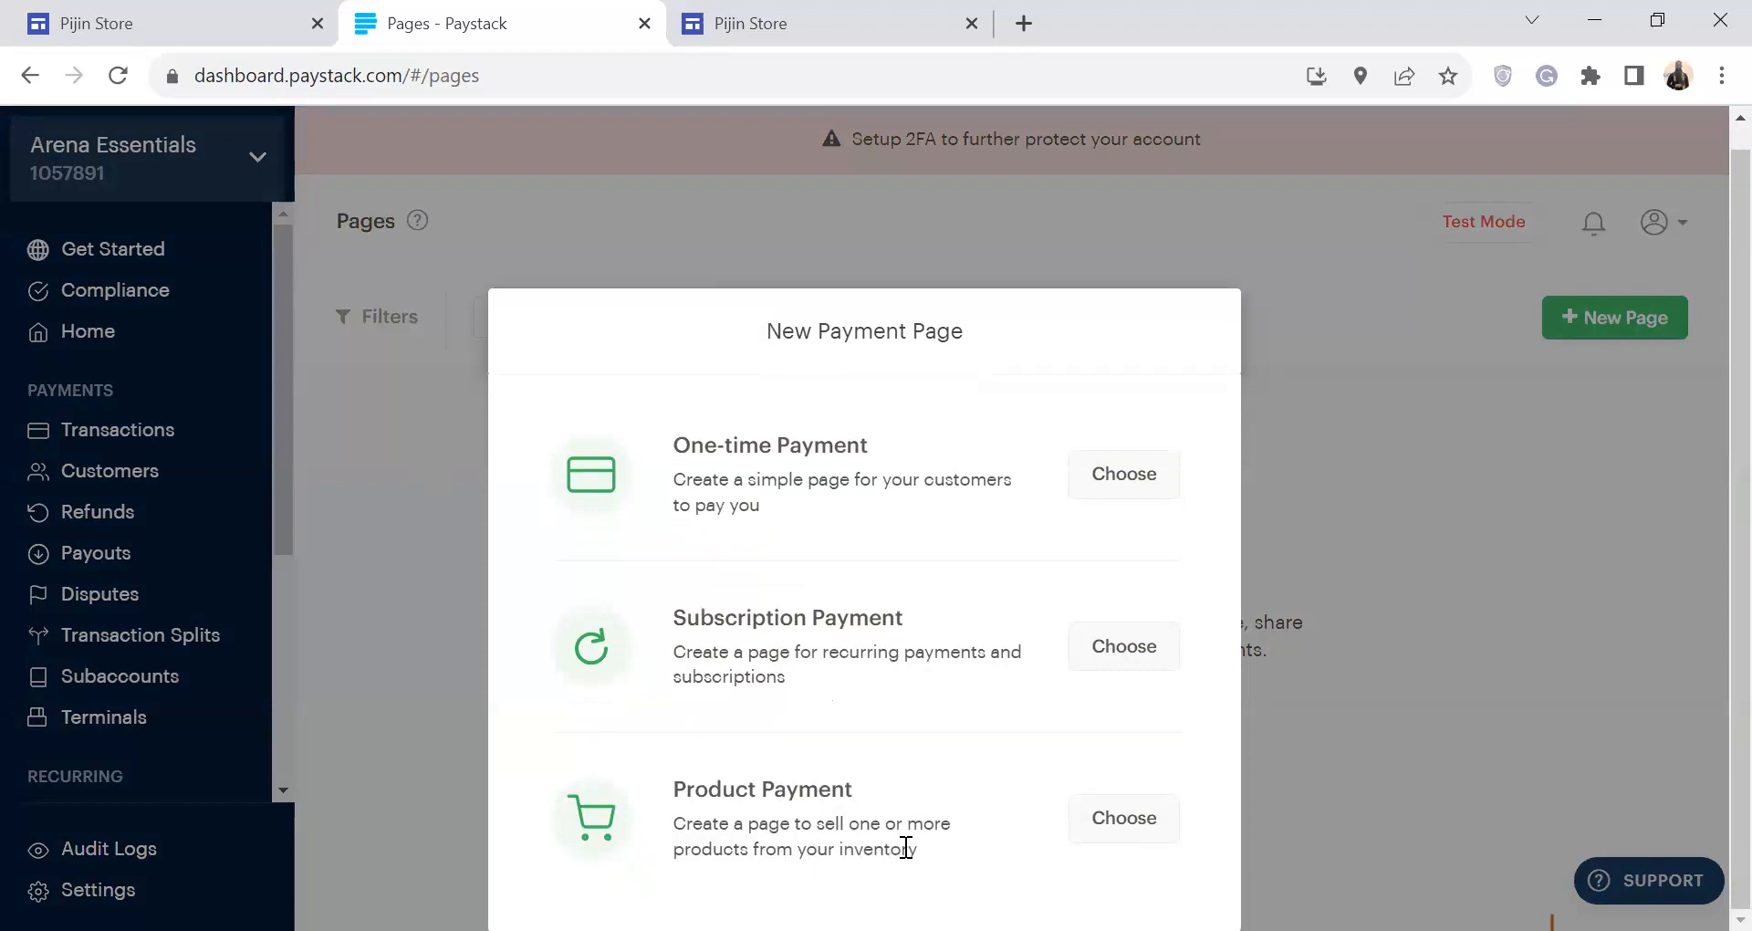
left_click(1099, 832)
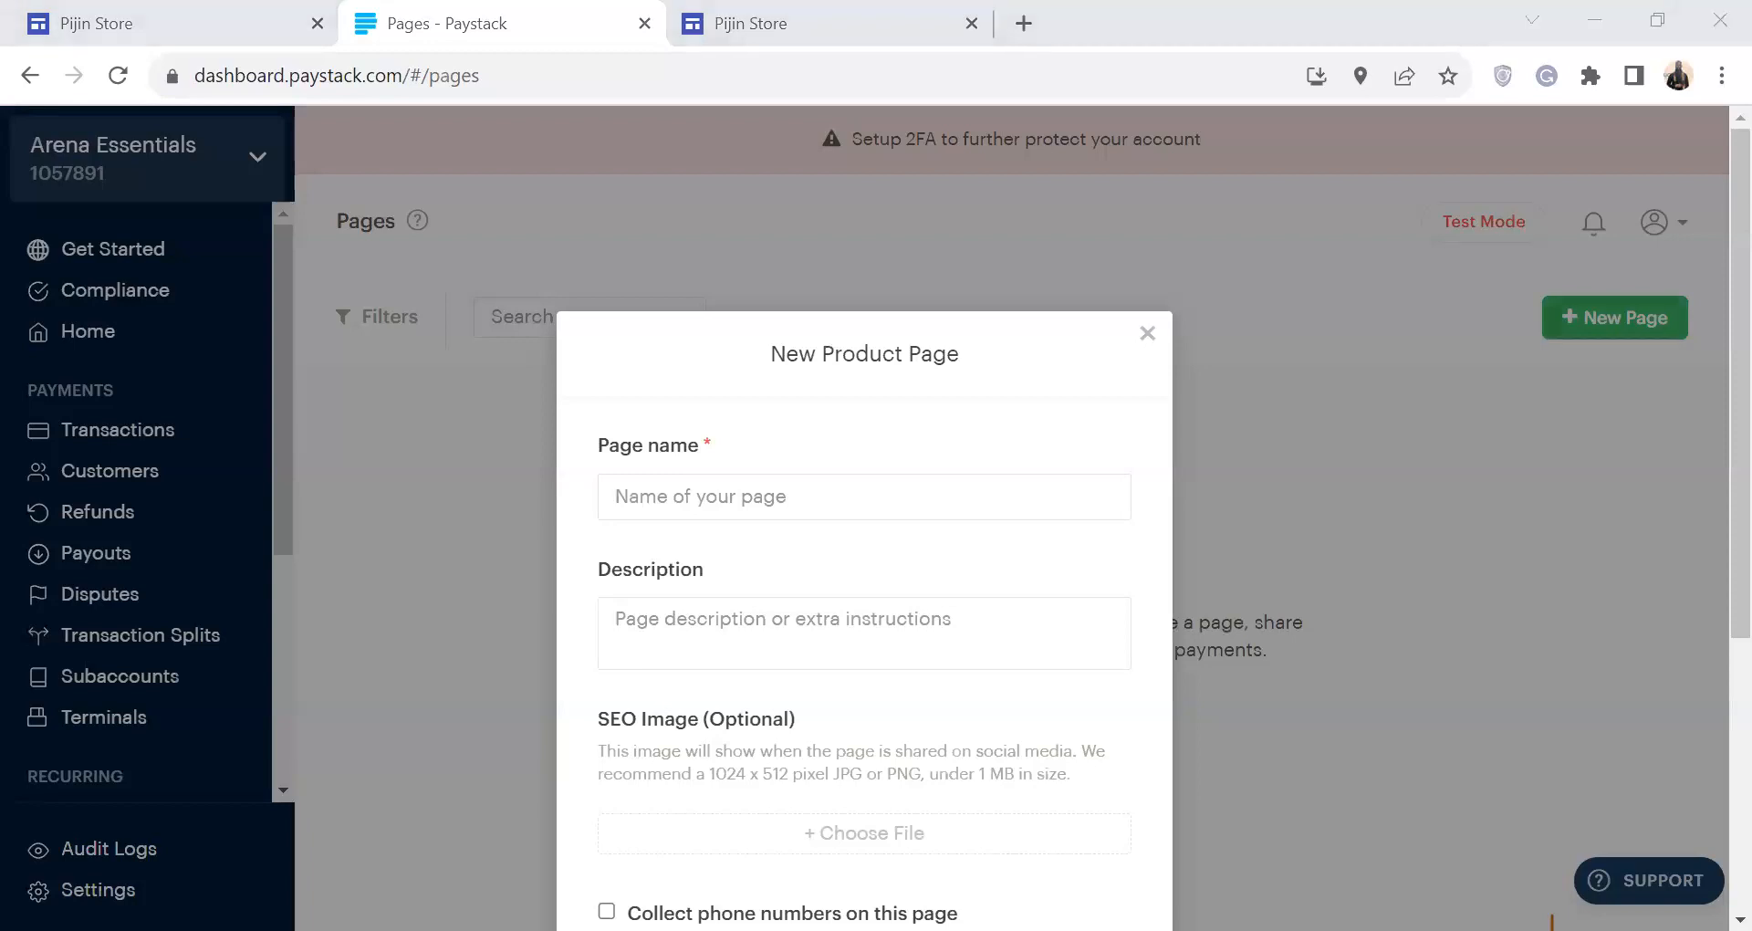
- Name the product page Arena Essentials and give it the description "Dealer in Clothes and Accessories"
left_click(753, 500)
type("Ar")
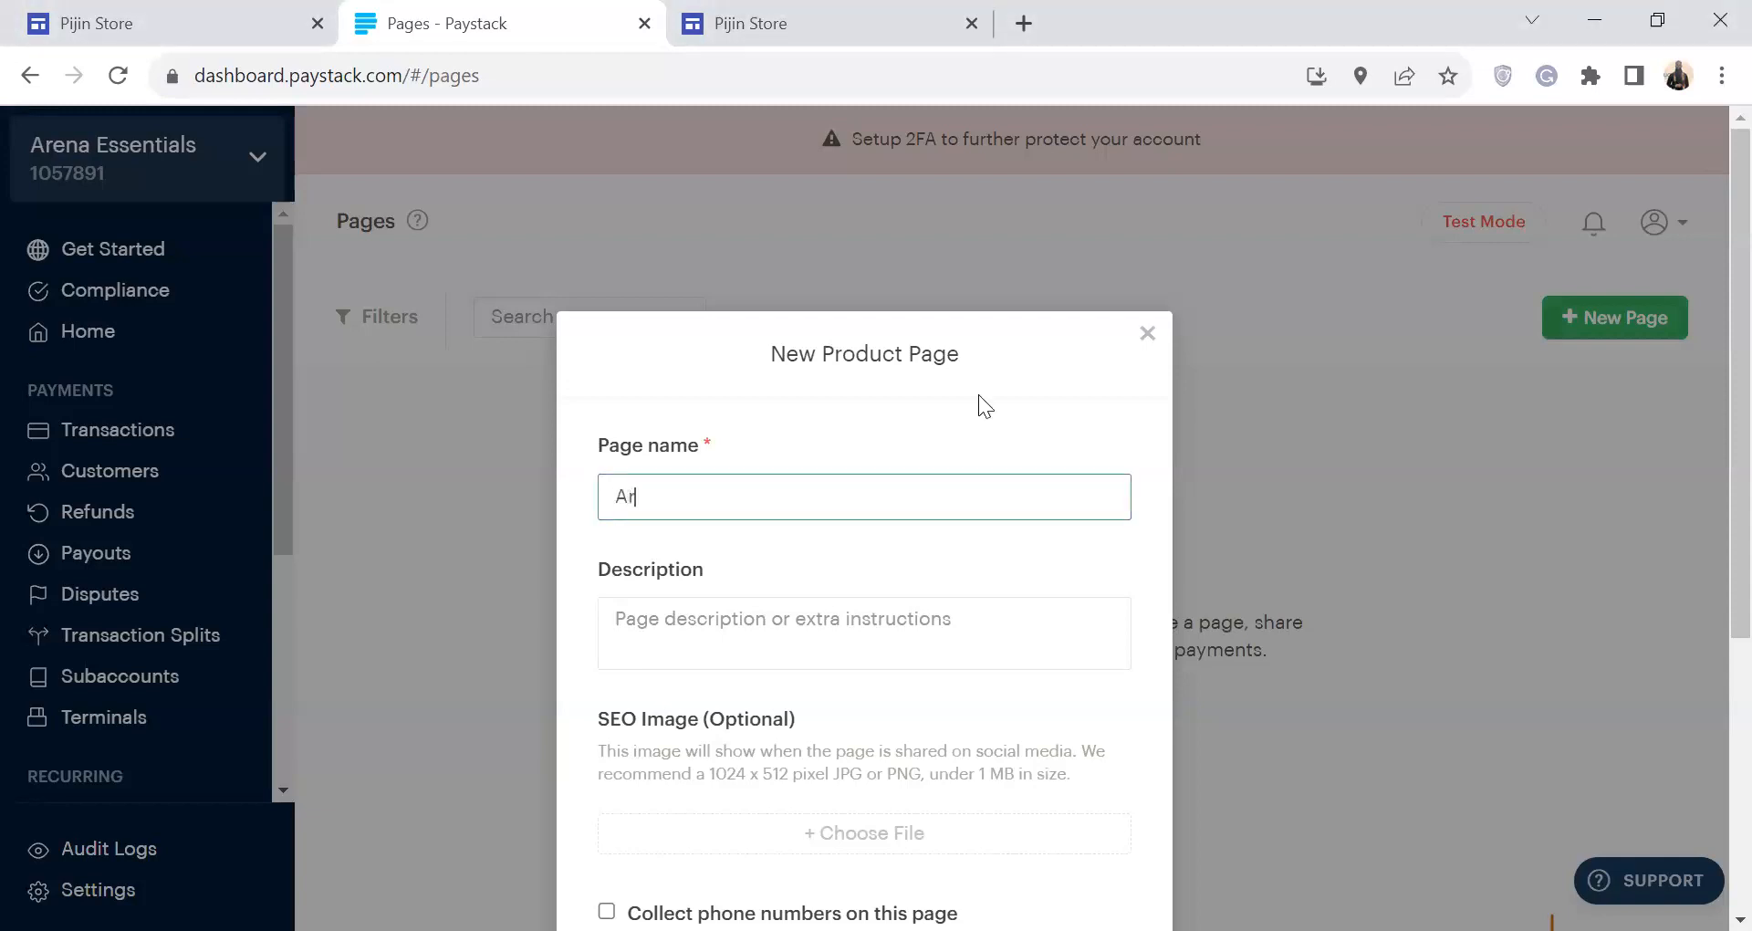
type("ena Essentials")
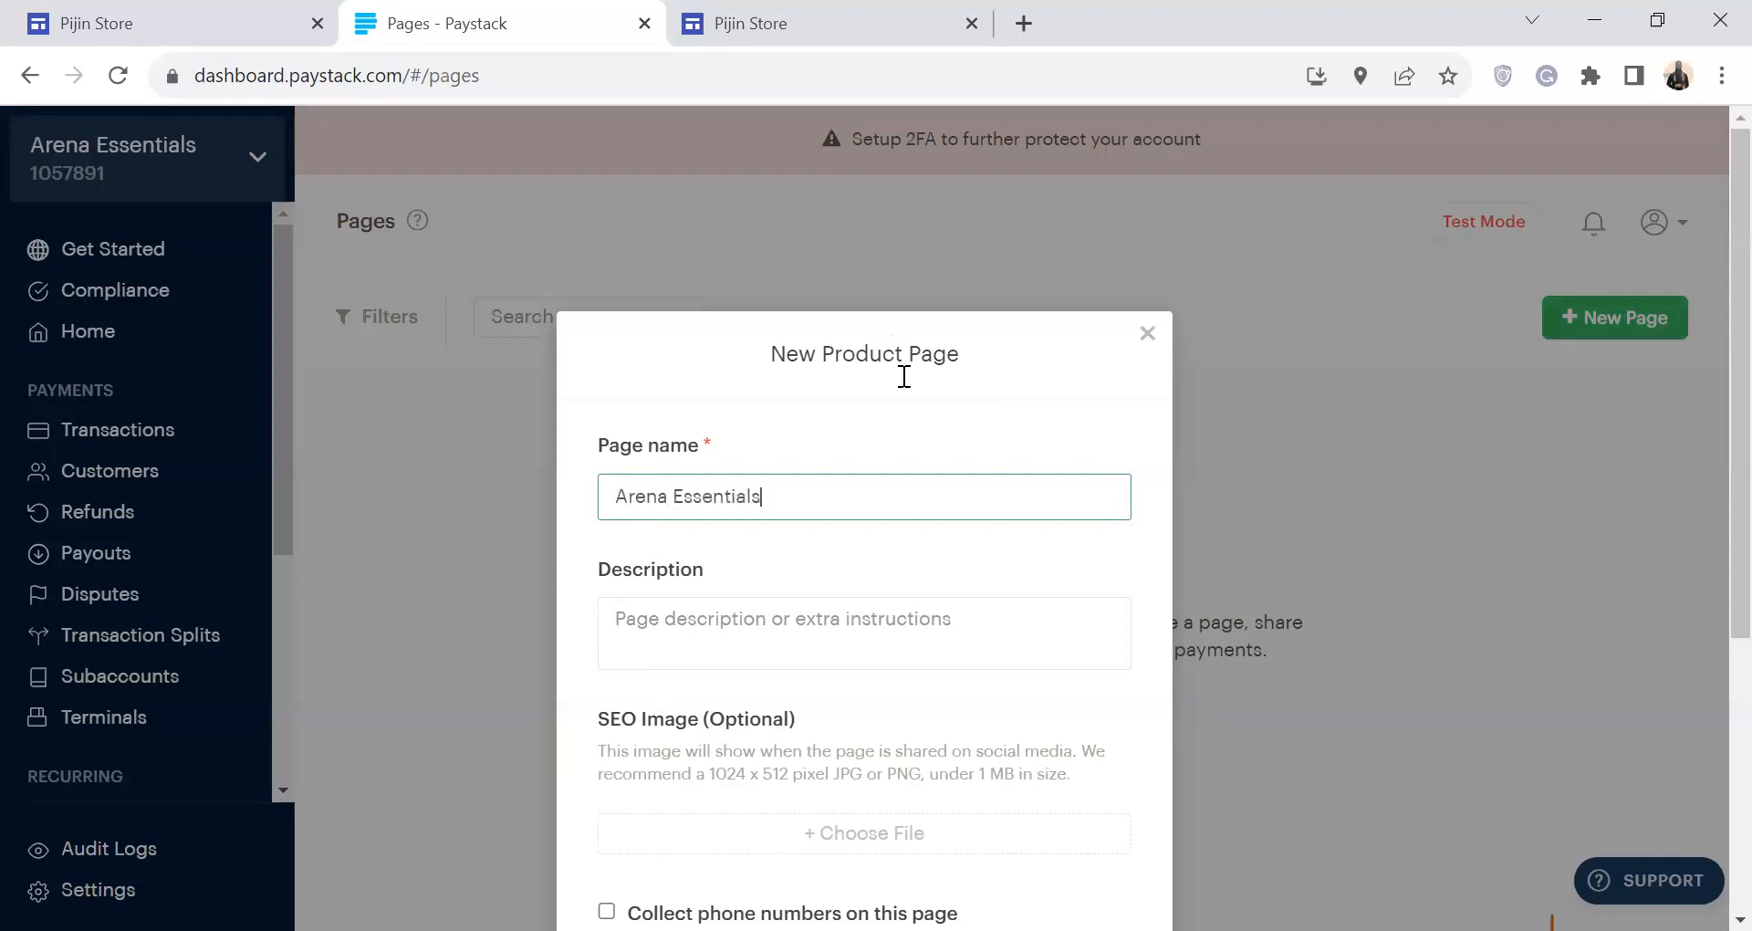
left_click(900, 617)
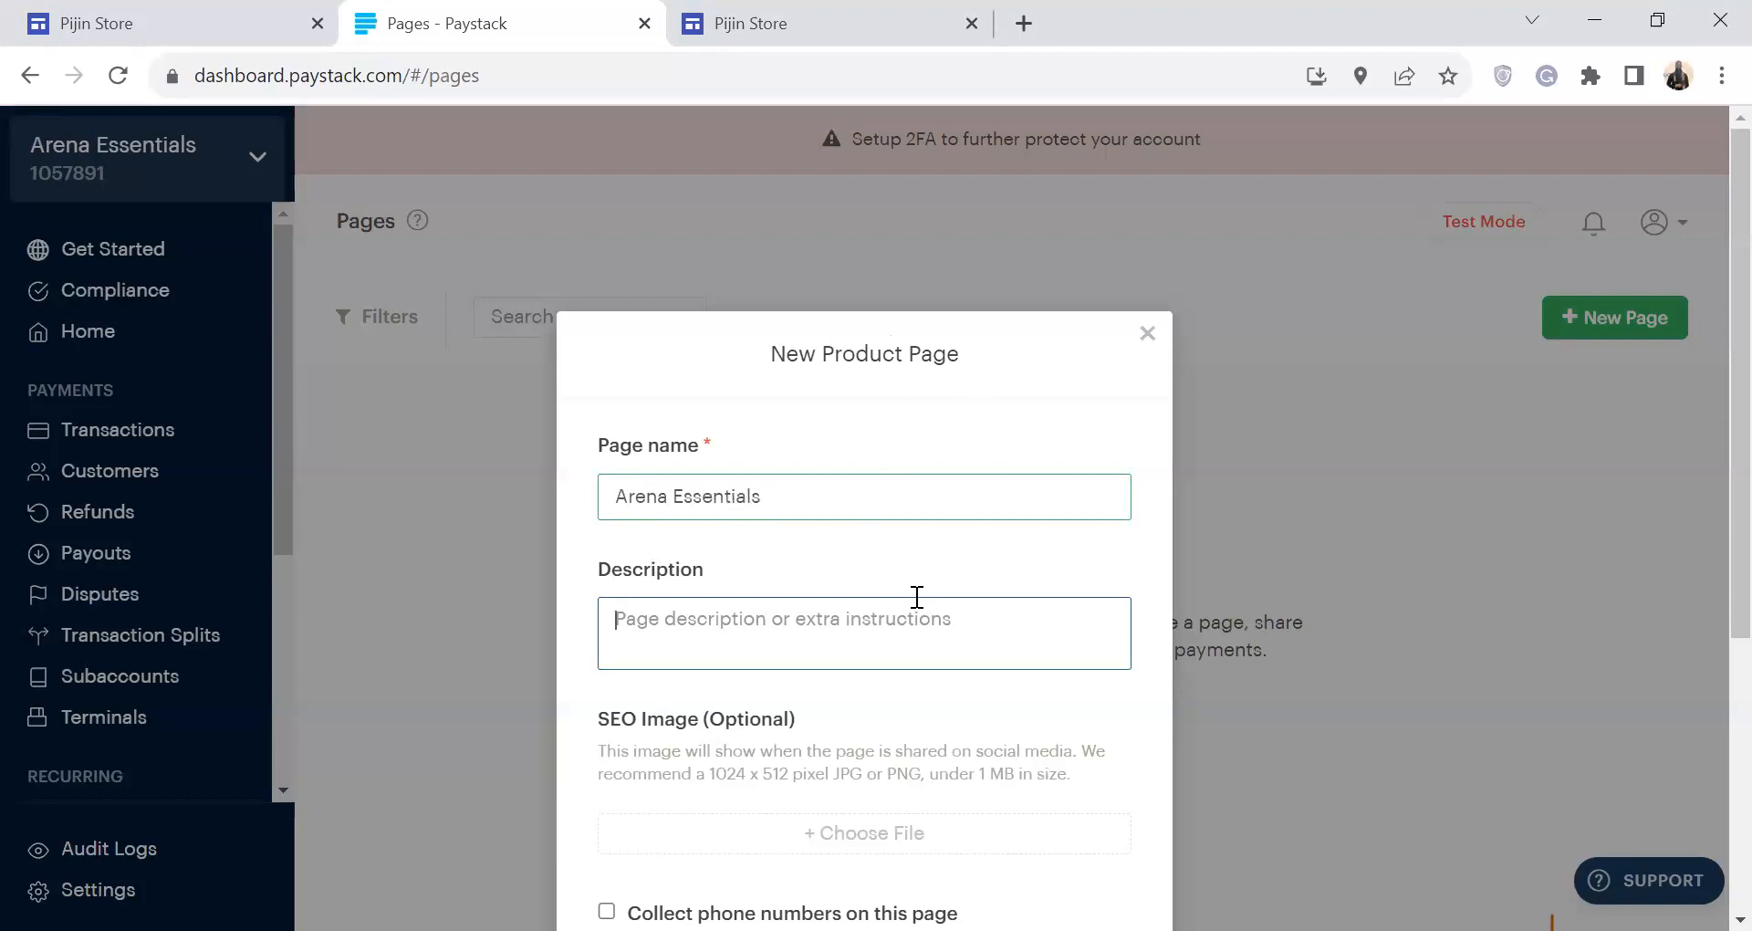
type("Dealer in Clo")
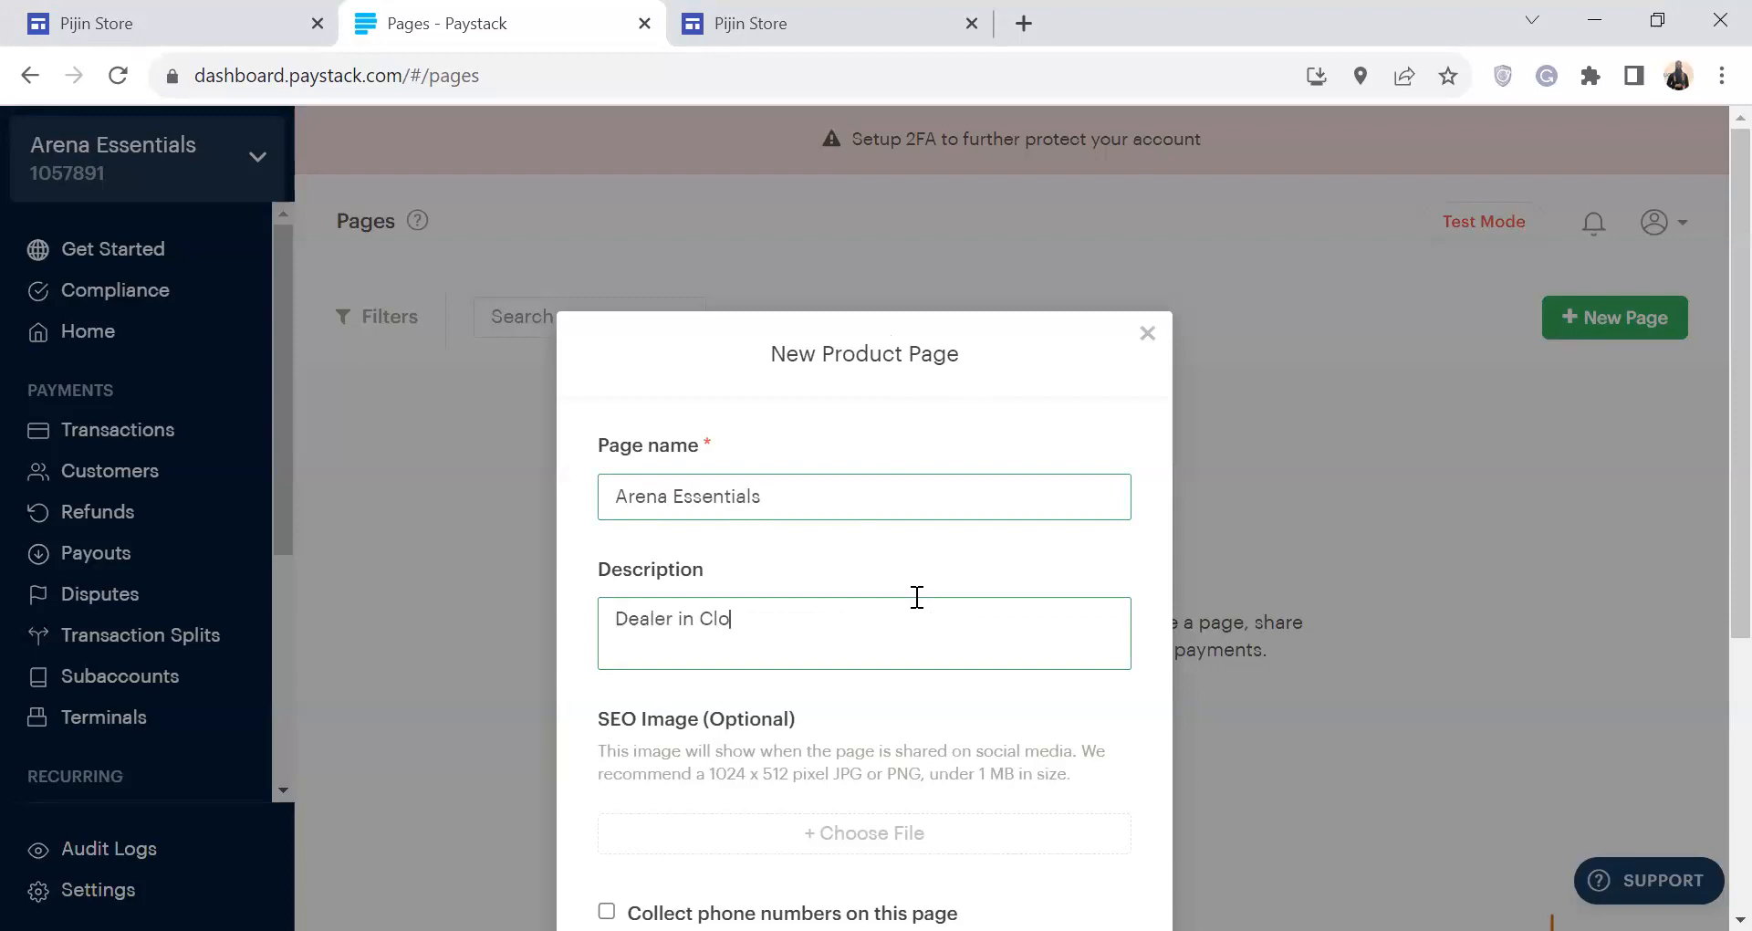
type("thes and Accessories")
- Check the remaining page options and create the product page without adding products or an SEO image
scroll(1173, 755, "down", 5)
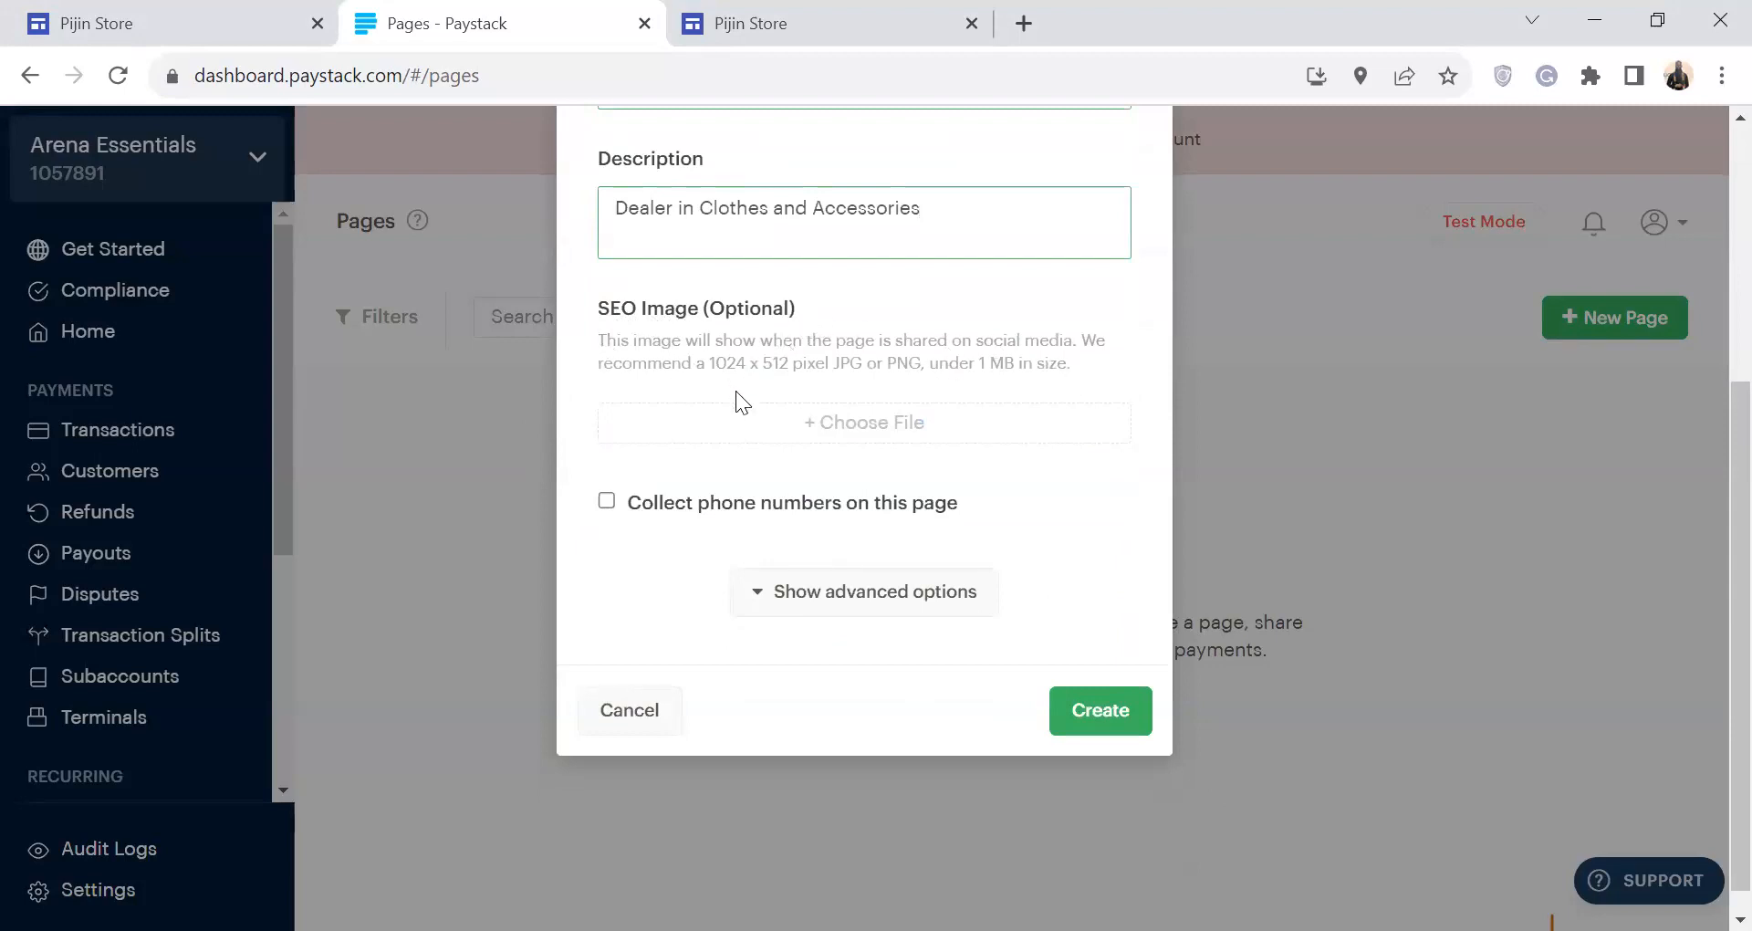
scroll(690, 575, "up", 2)
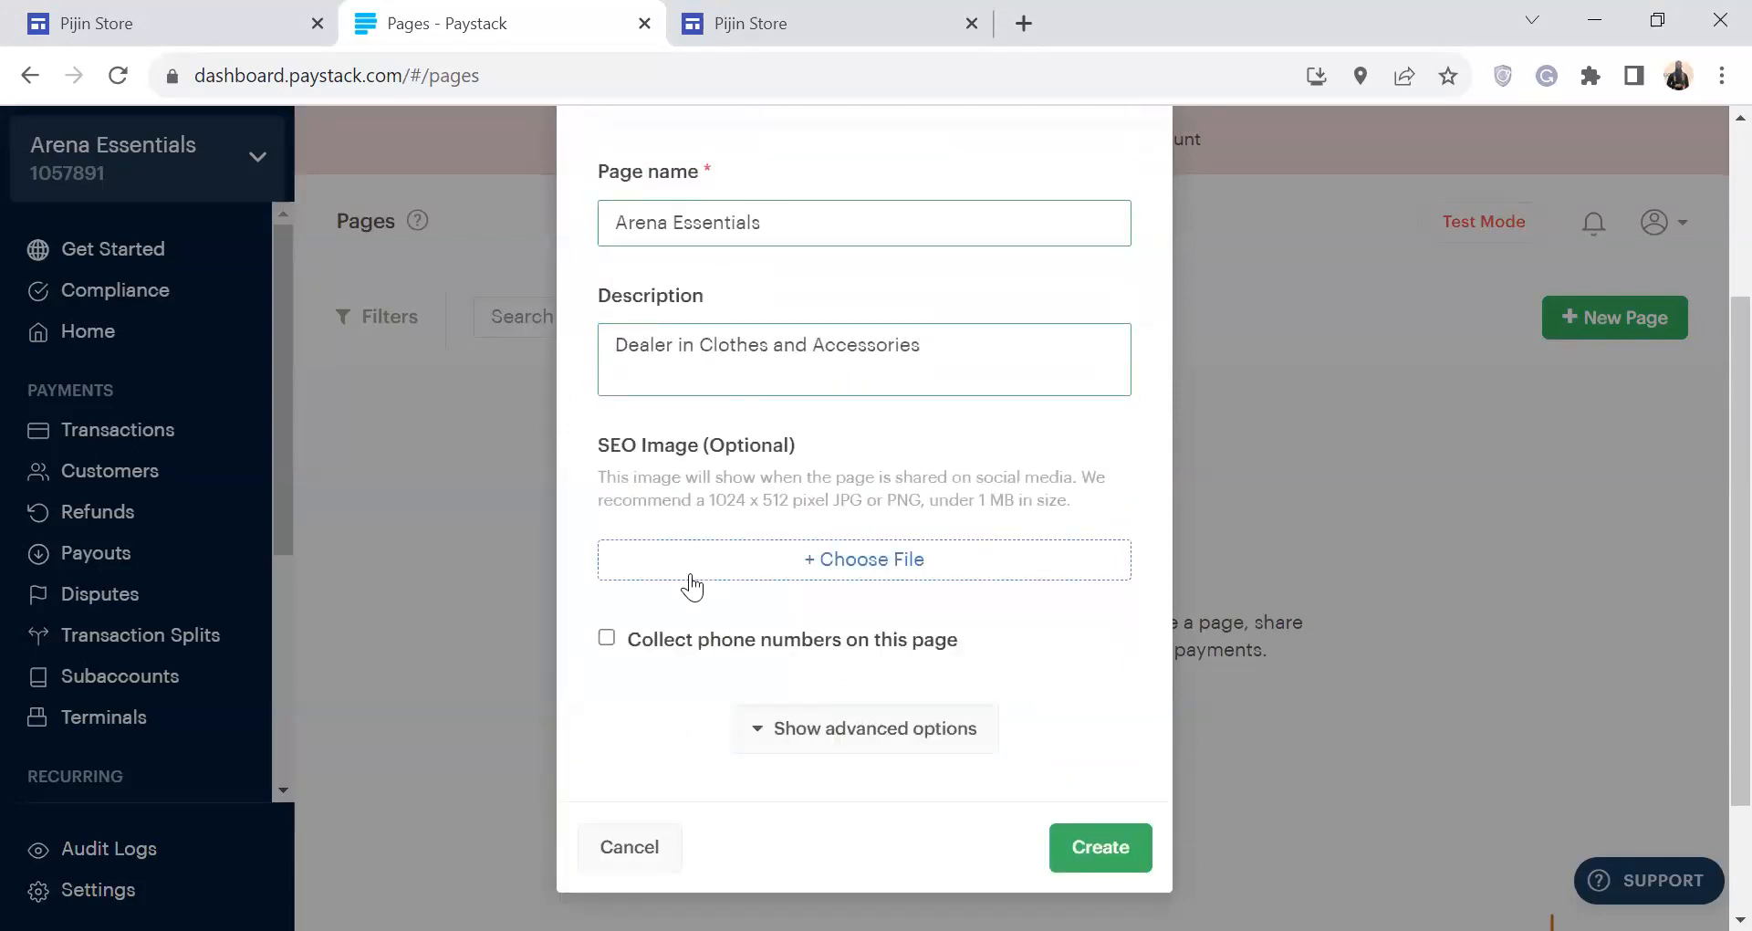
scroll(1144, 487, "up", 2)
scroll(1144, 487, "down", 2)
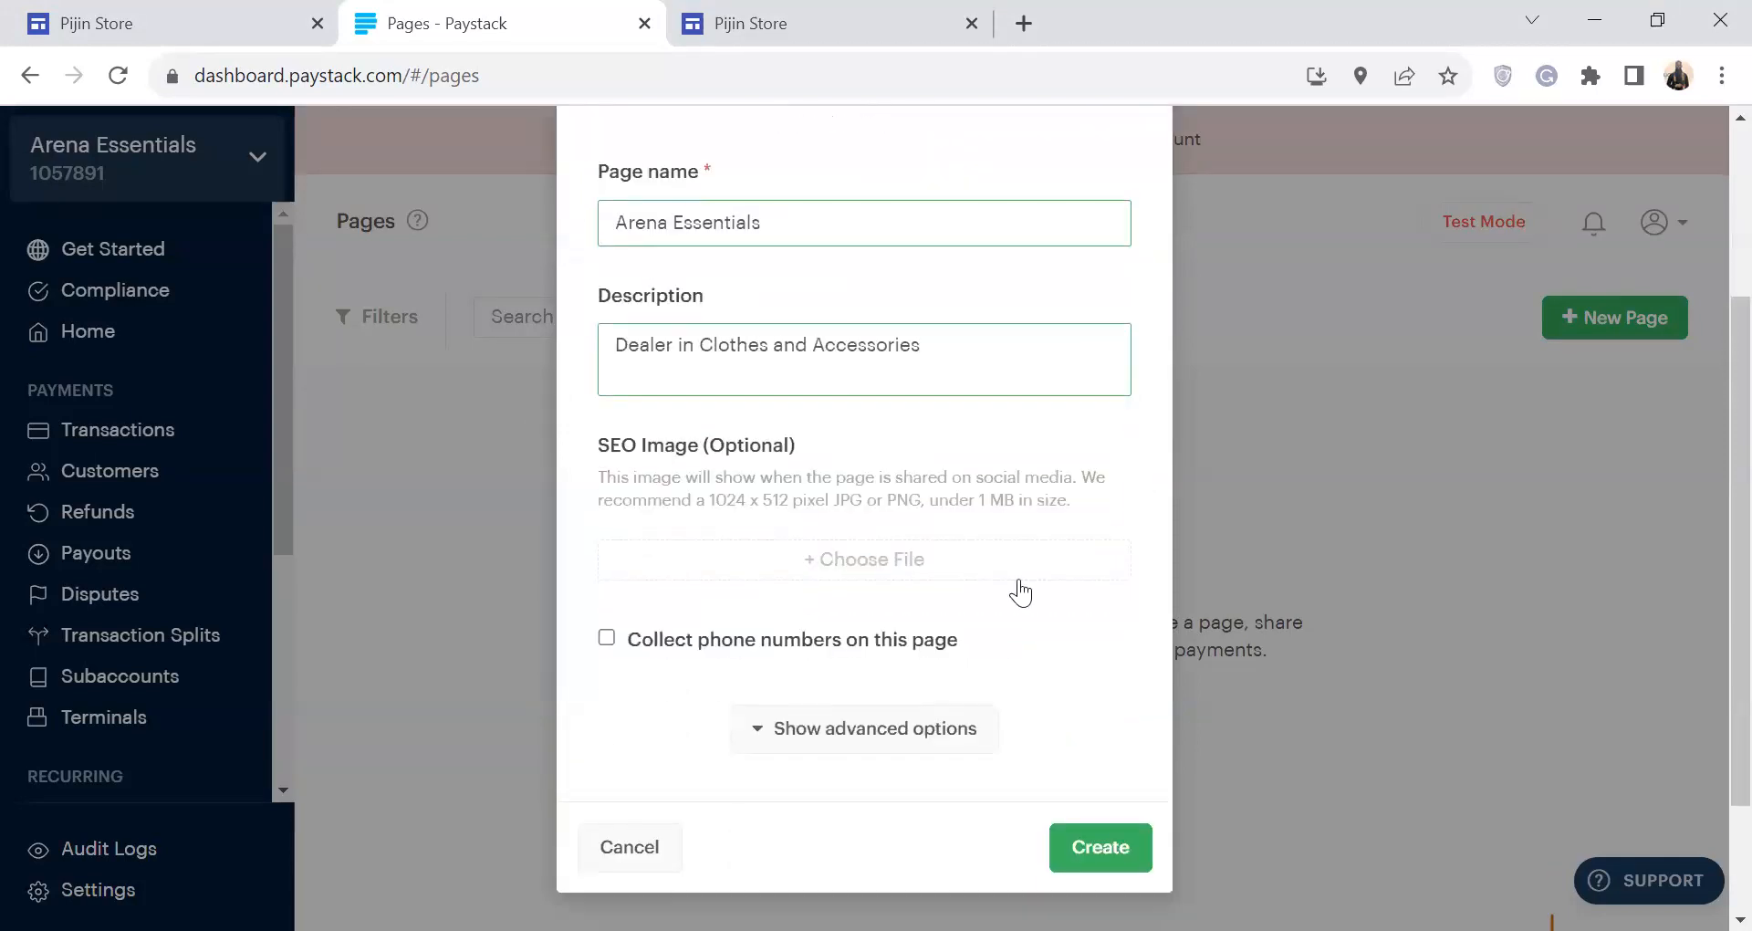
left_click(1094, 848)
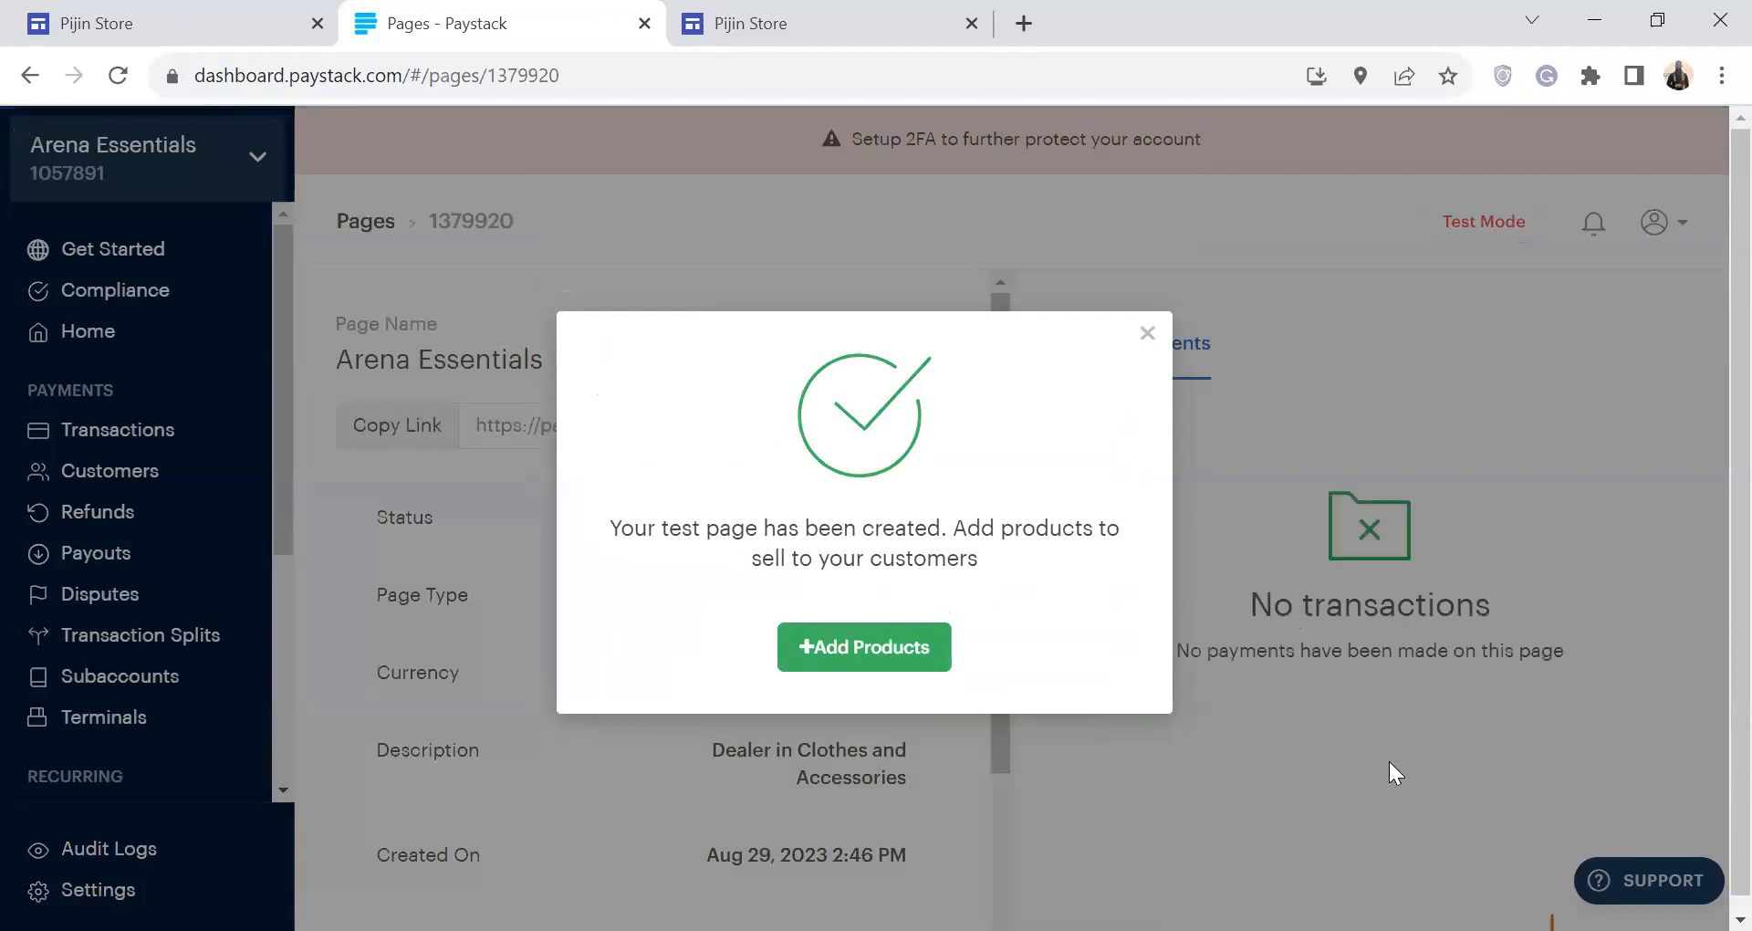
left_click(1147, 335)
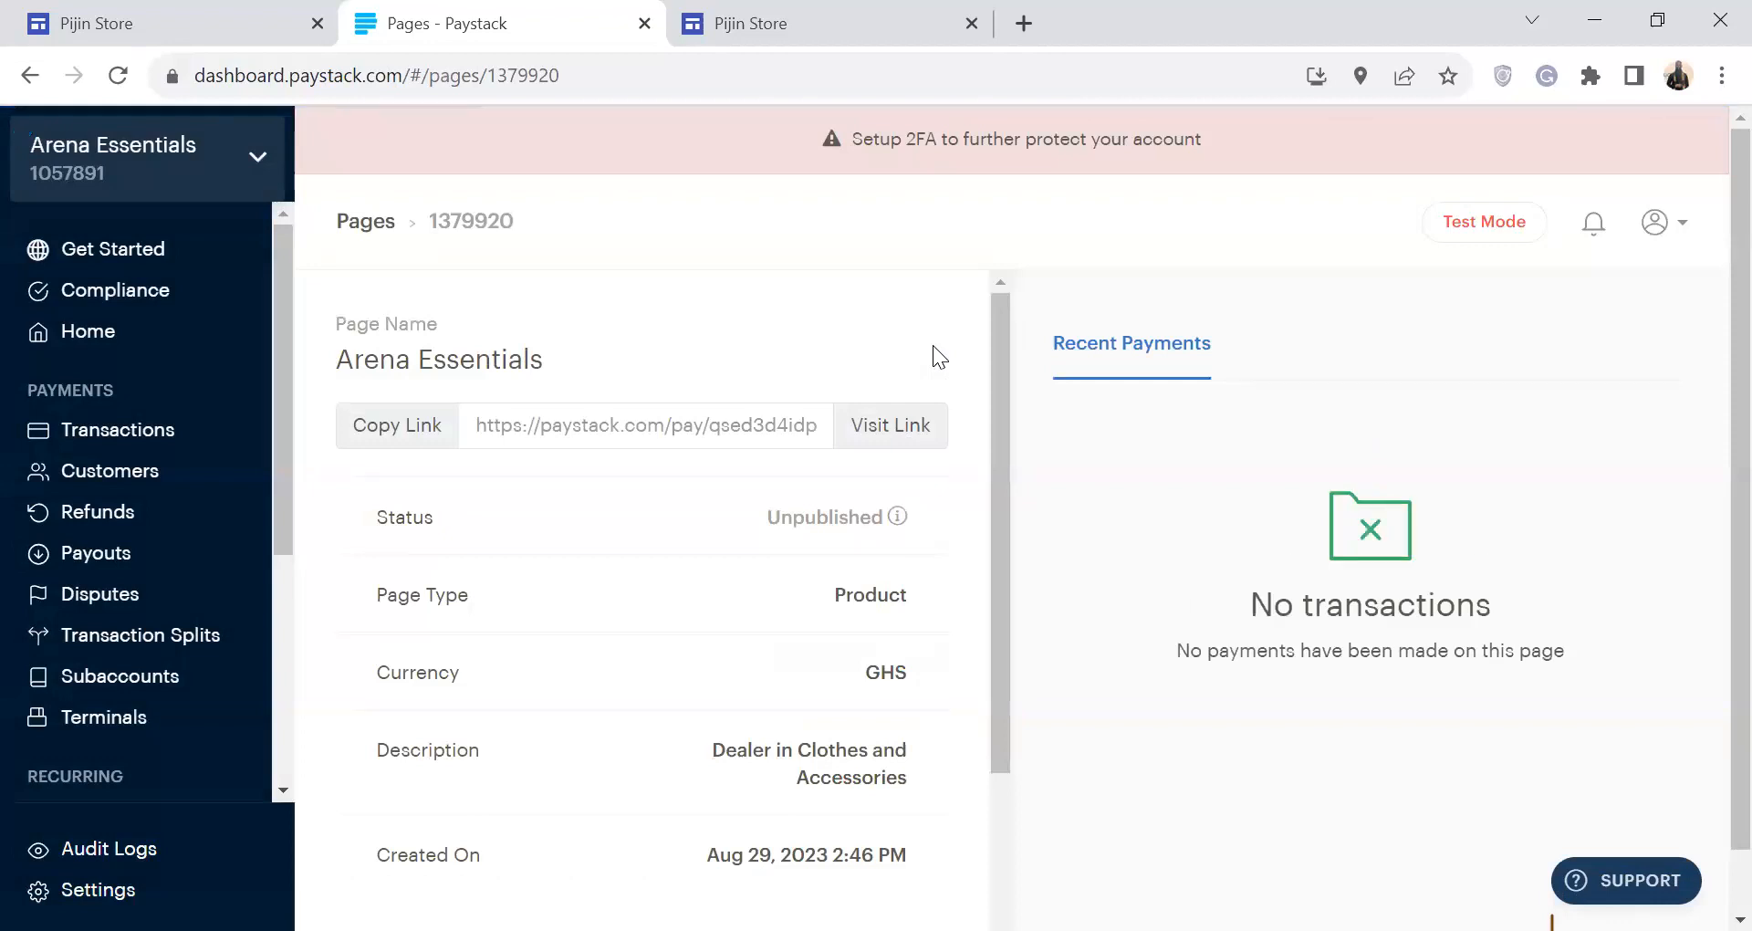
- Review the Arena Essentials page's details and visit its public payment link
scroll(585, 571, "down", 1)
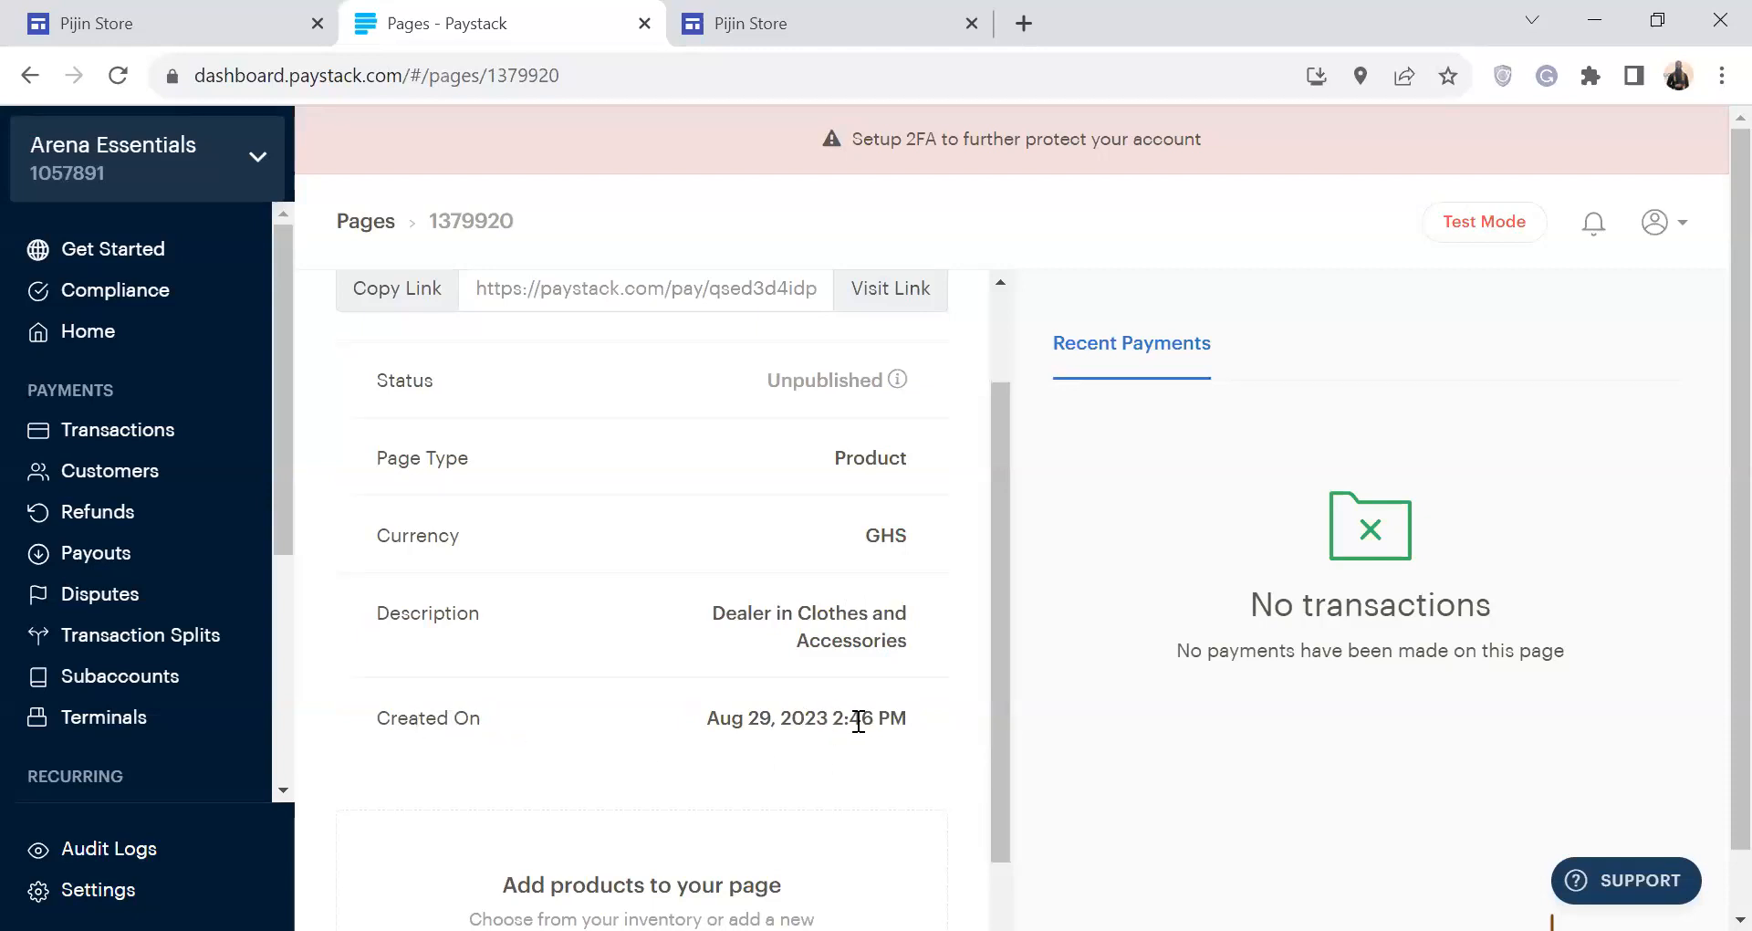
scroll(879, 720, "down", 1)
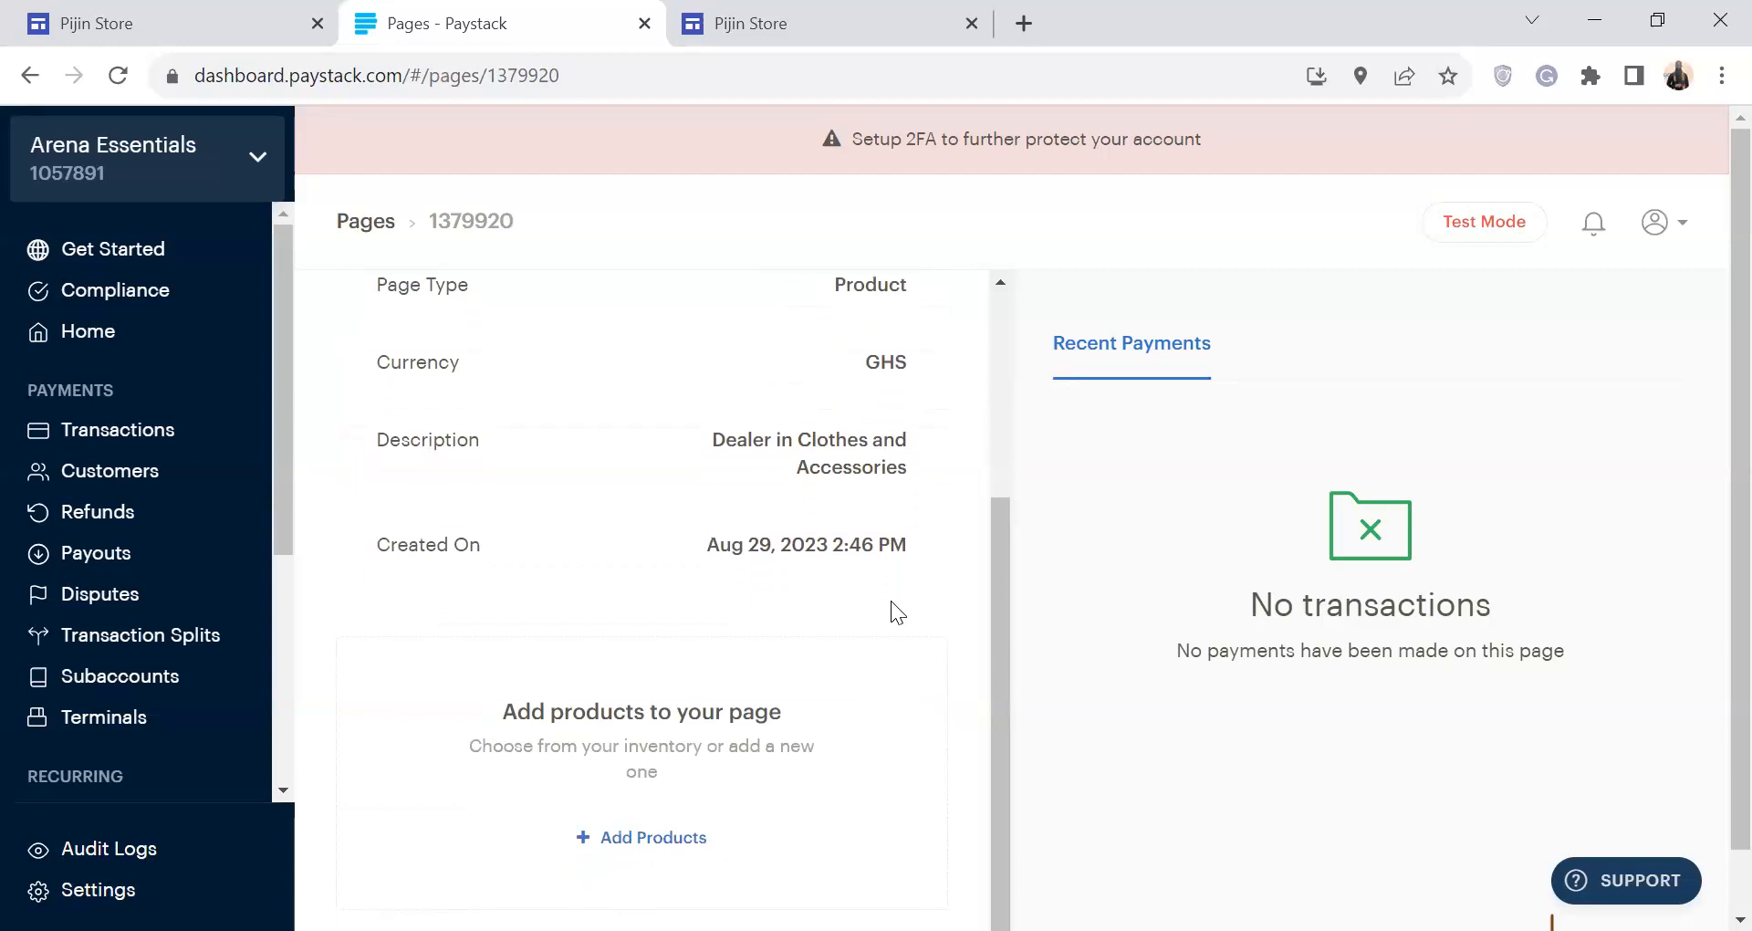
scroll(890, 600, "up", 3)
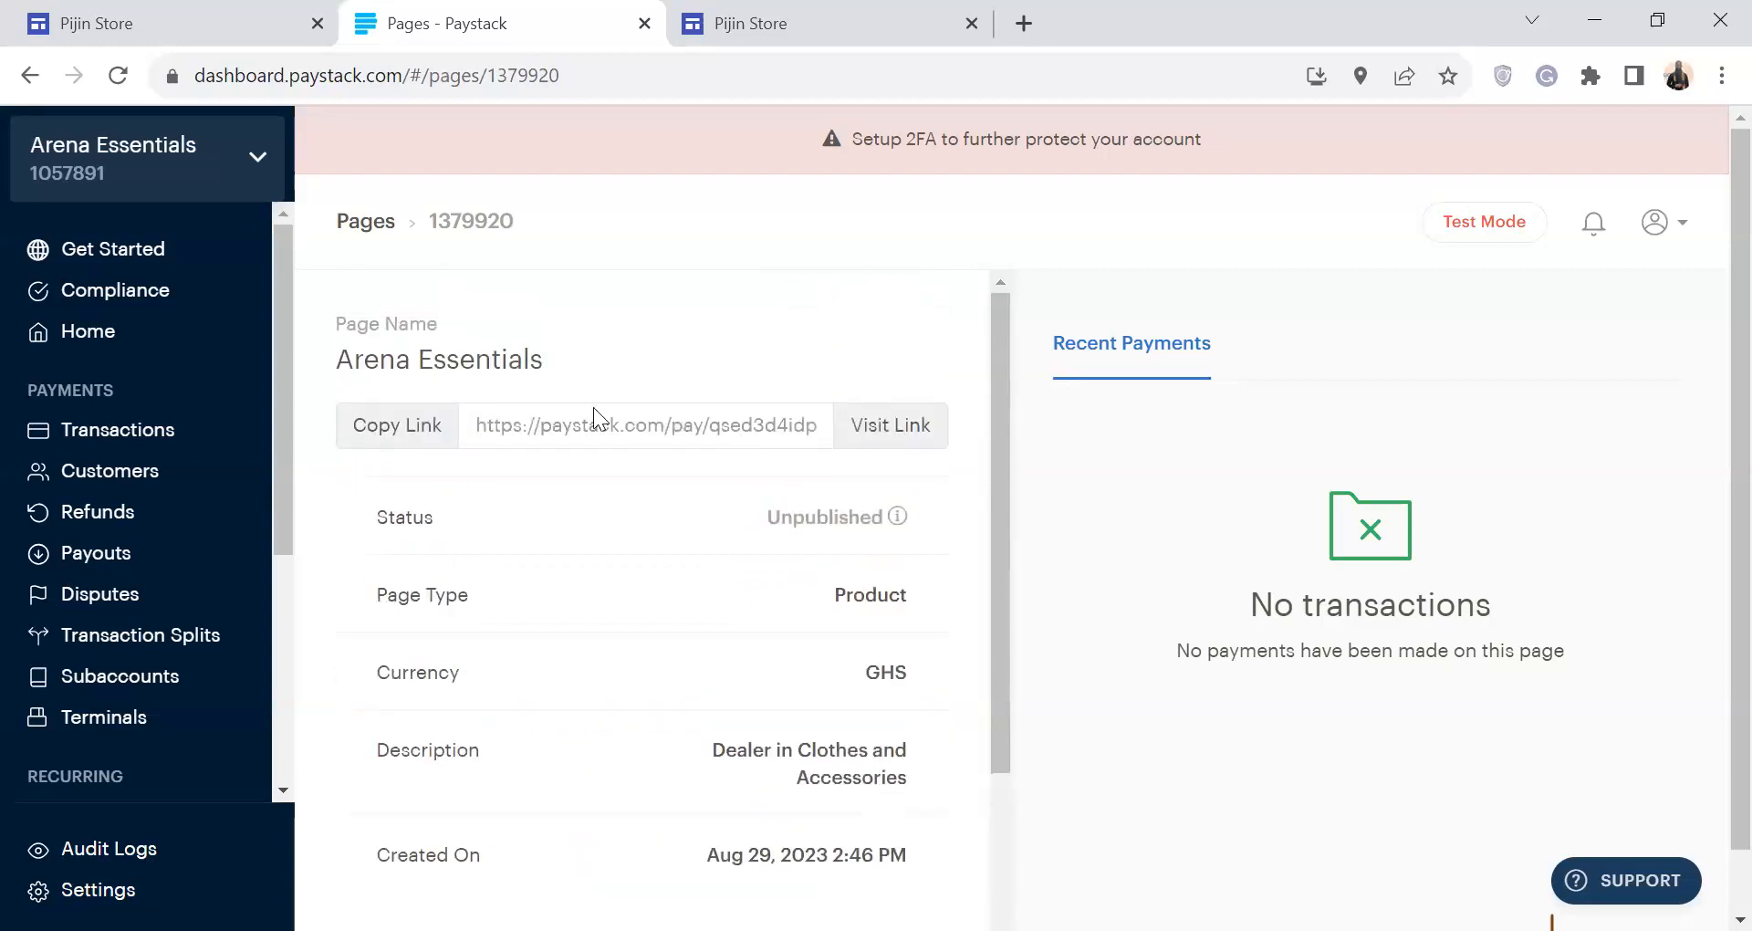
left_click(548, 425)
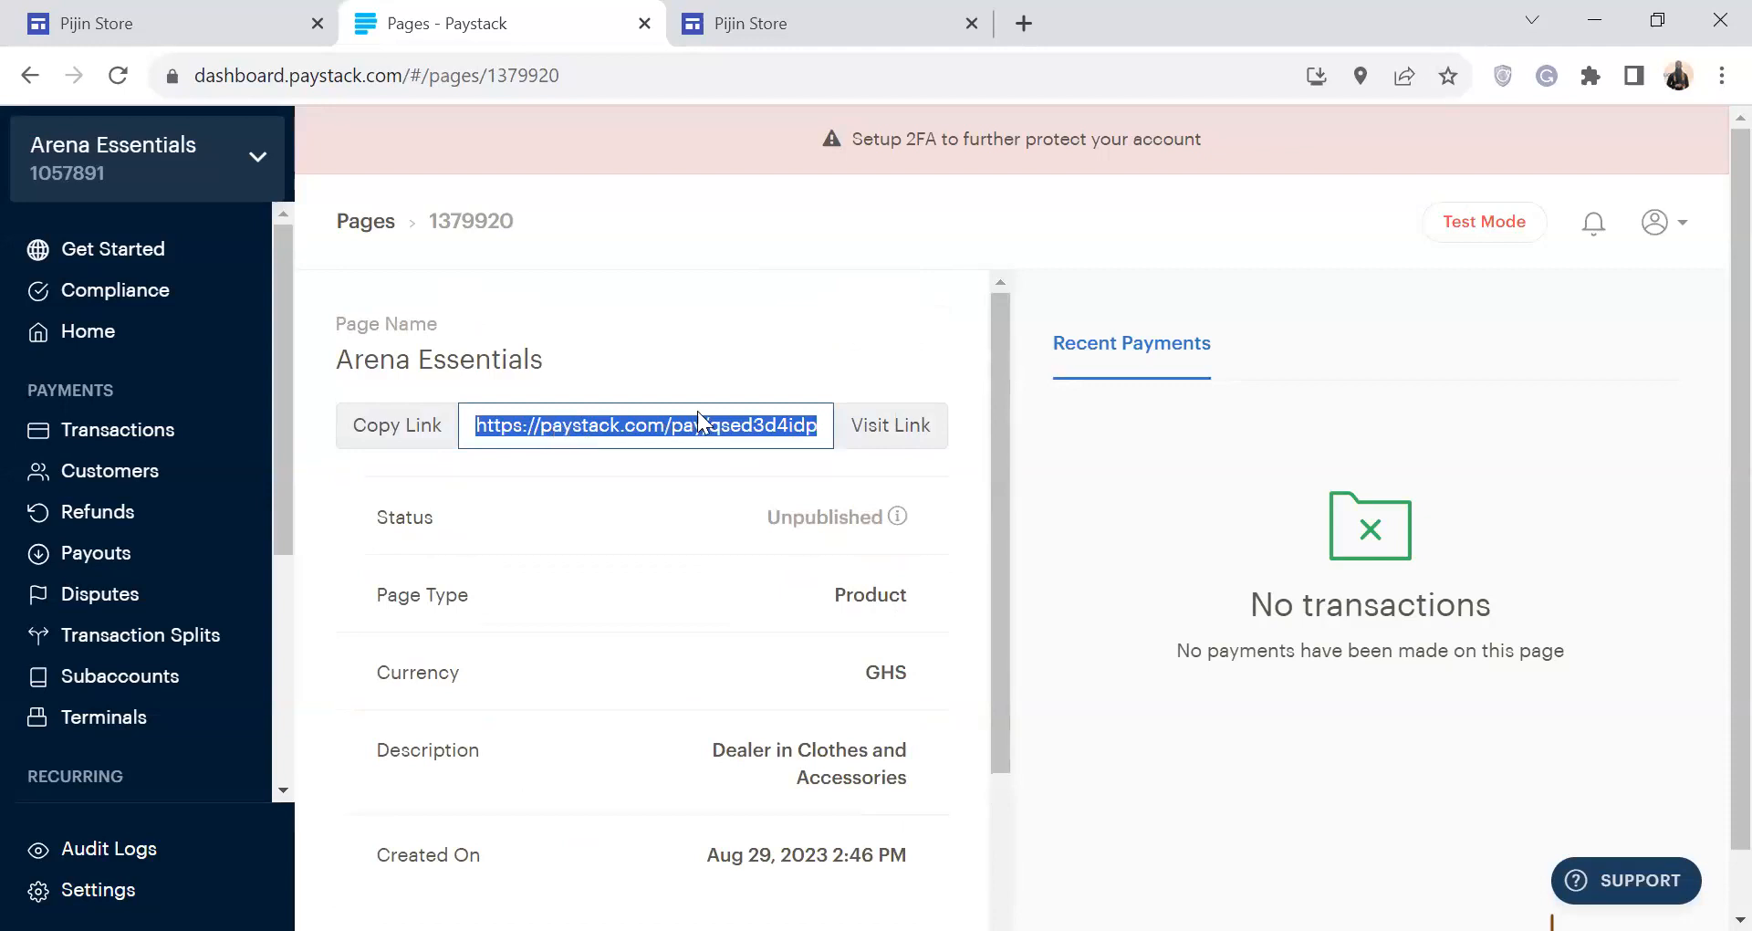
left_click(874, 429)
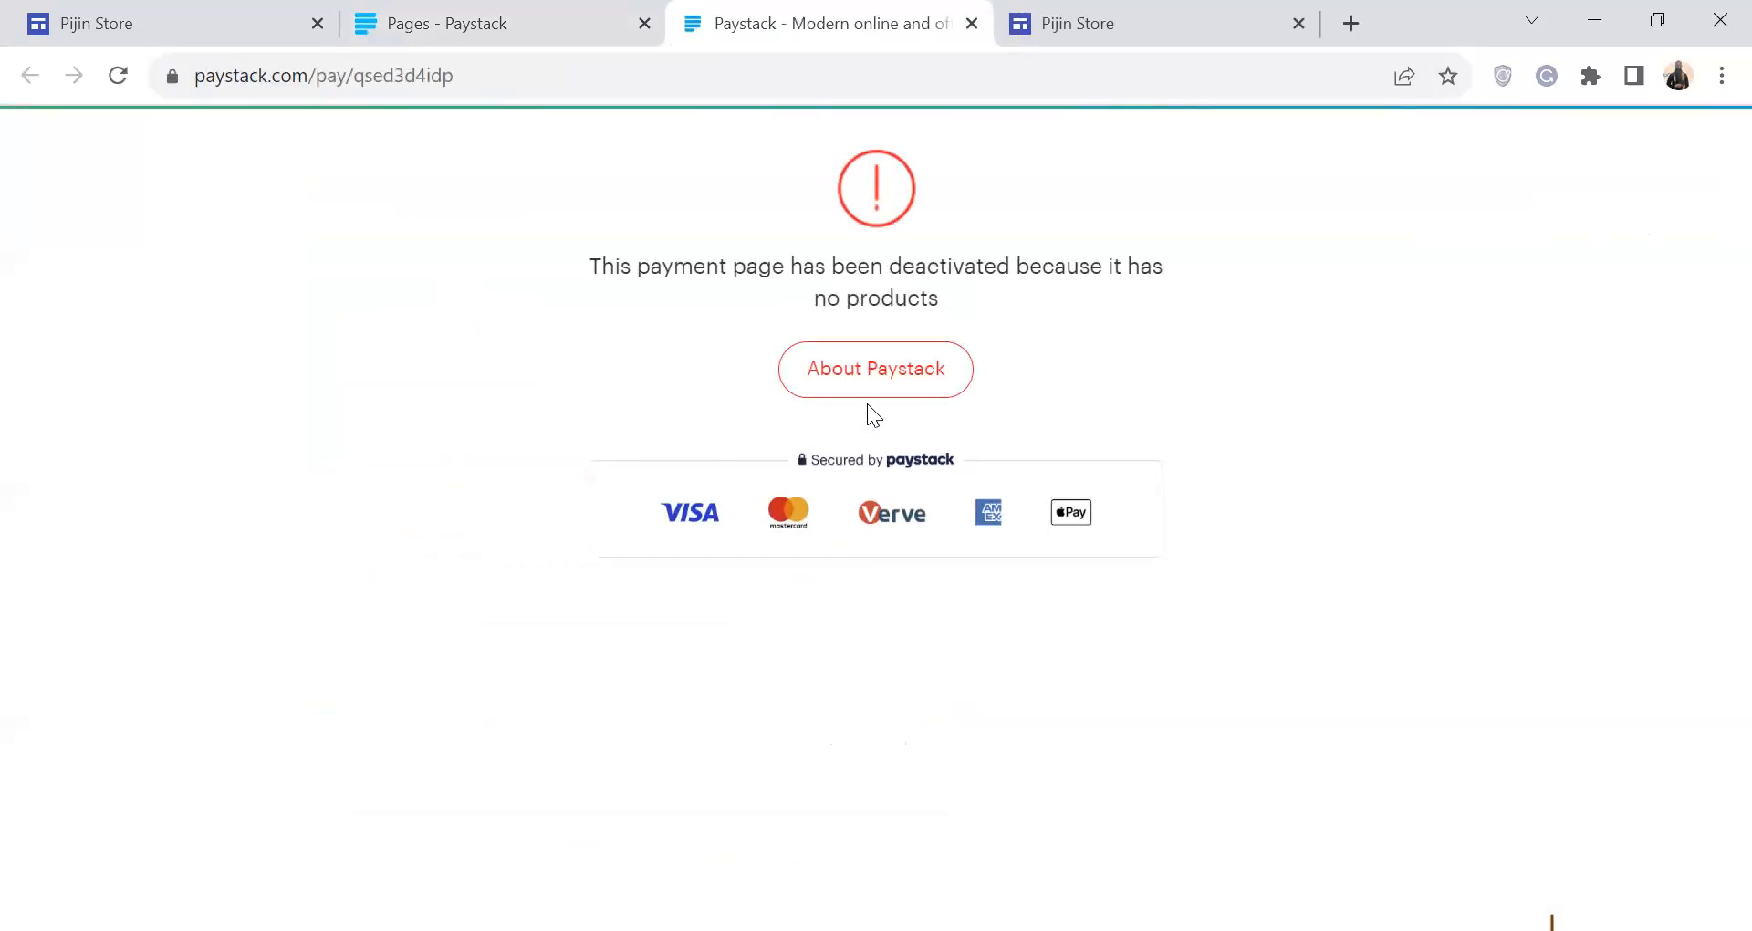
- Return to the Arena Essentials page's details in the dashboard and start adding products to the page
left_click(512, 33)
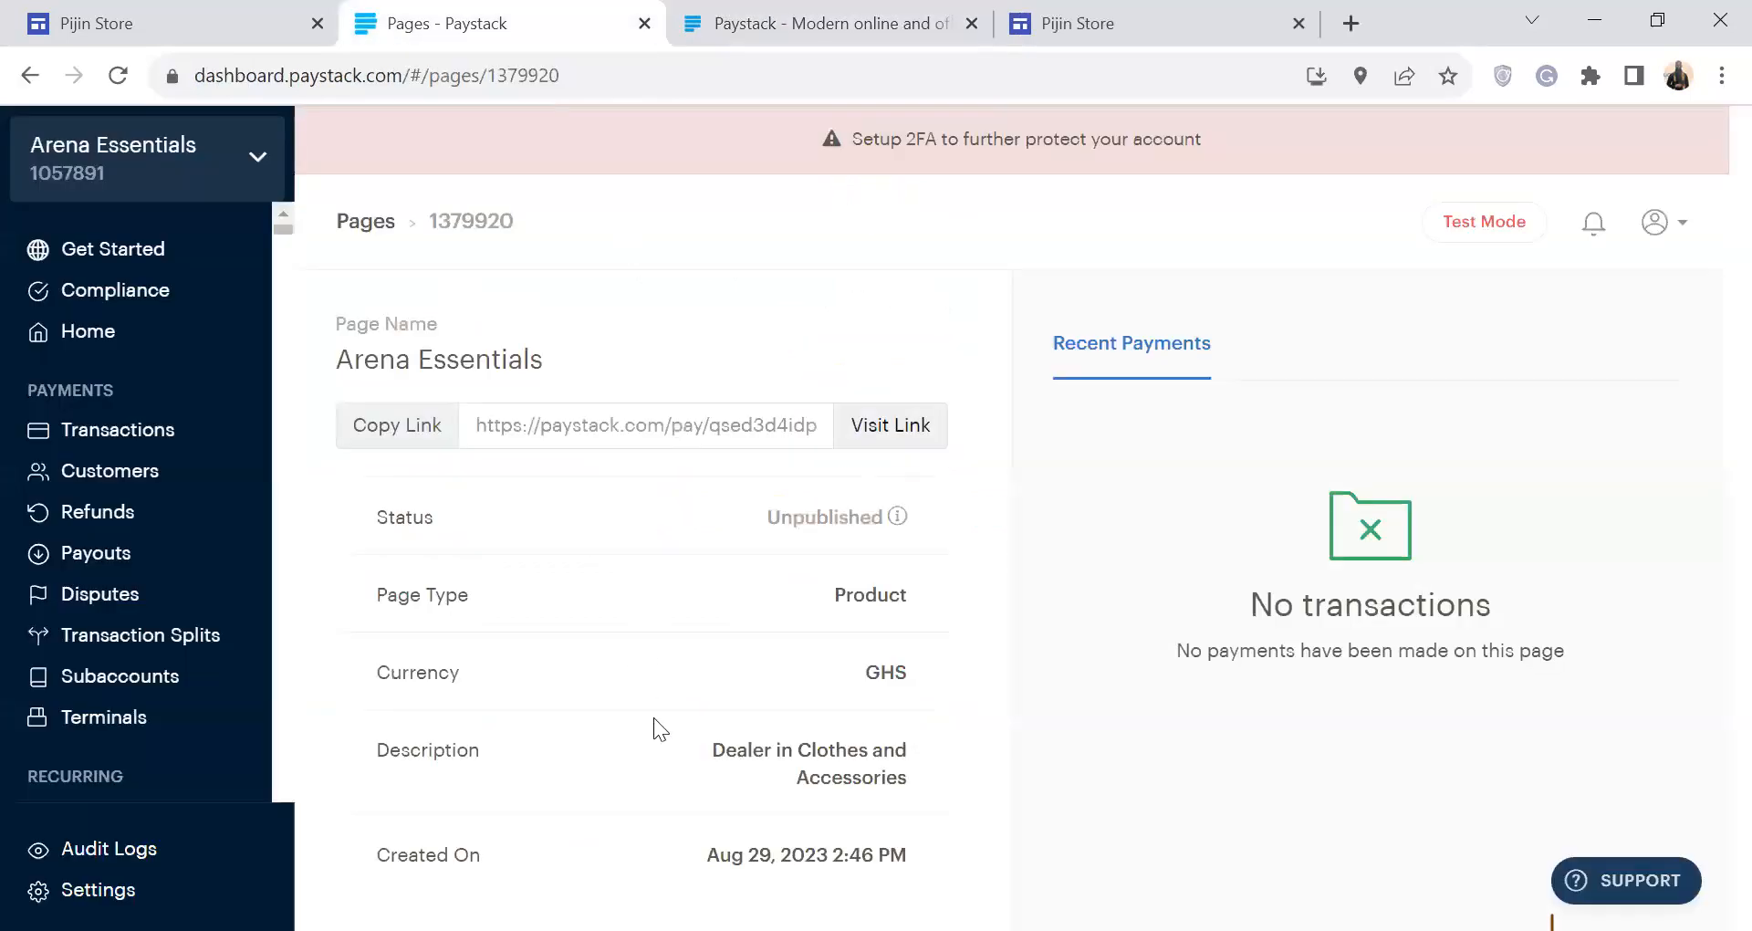
scroll(653, 718, "down", 2)
scroll(551, 510, "down", 2)
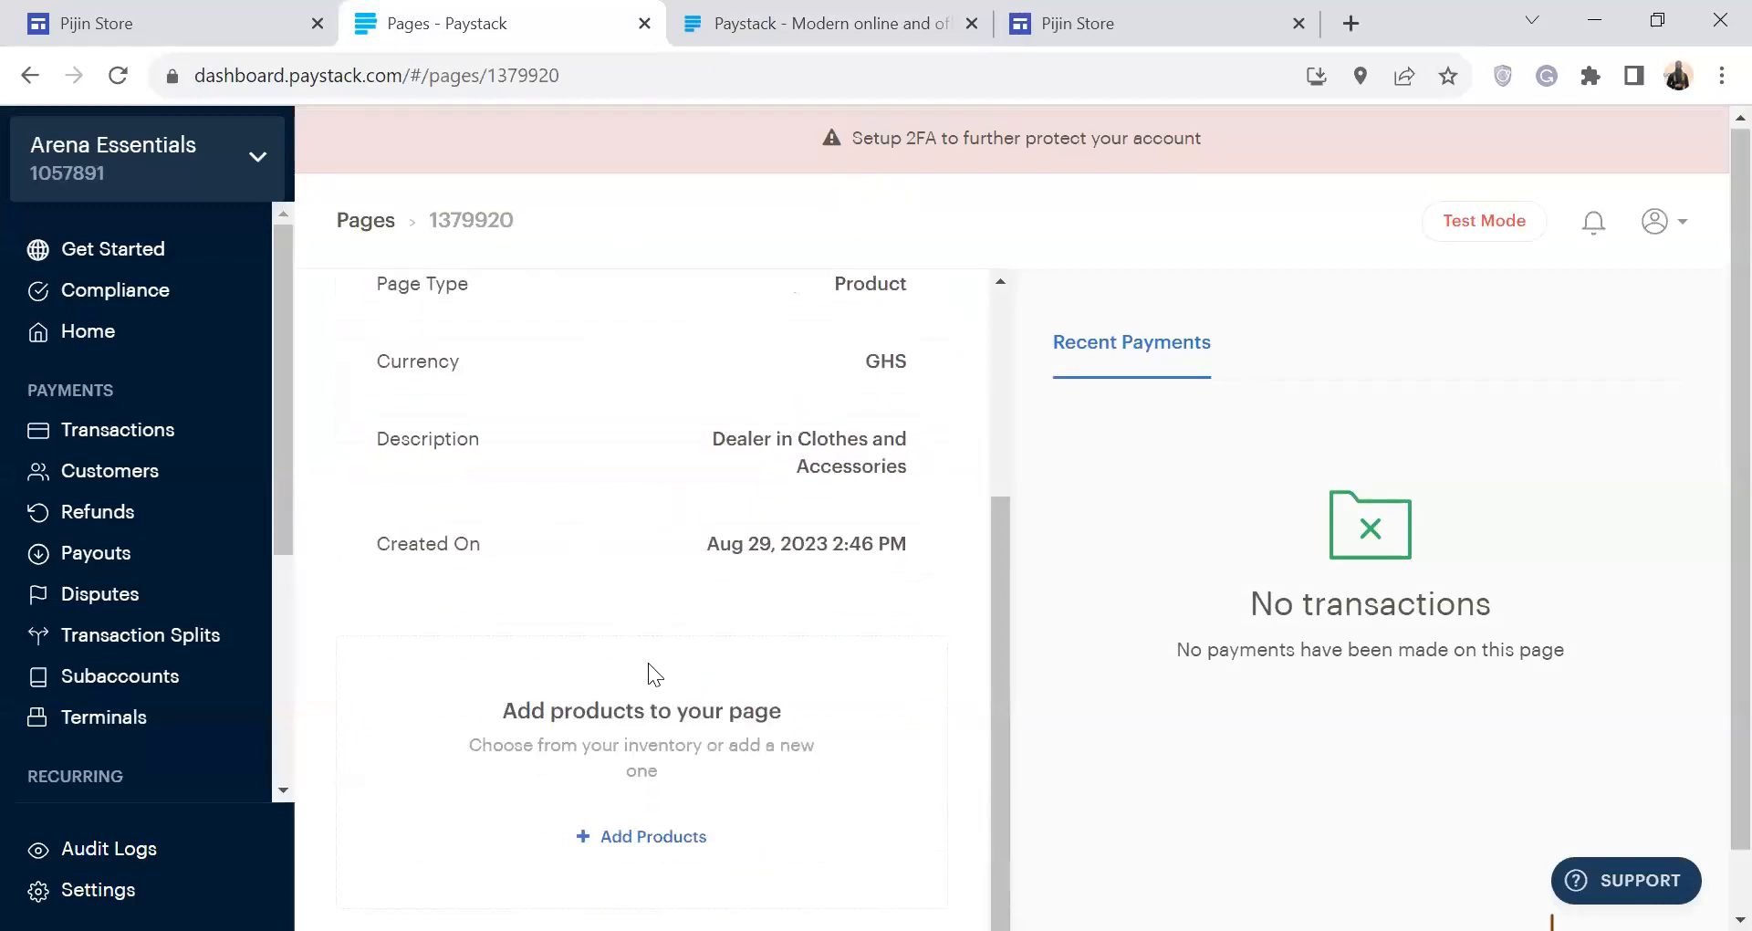
scroll(648, 662, "down", 1)
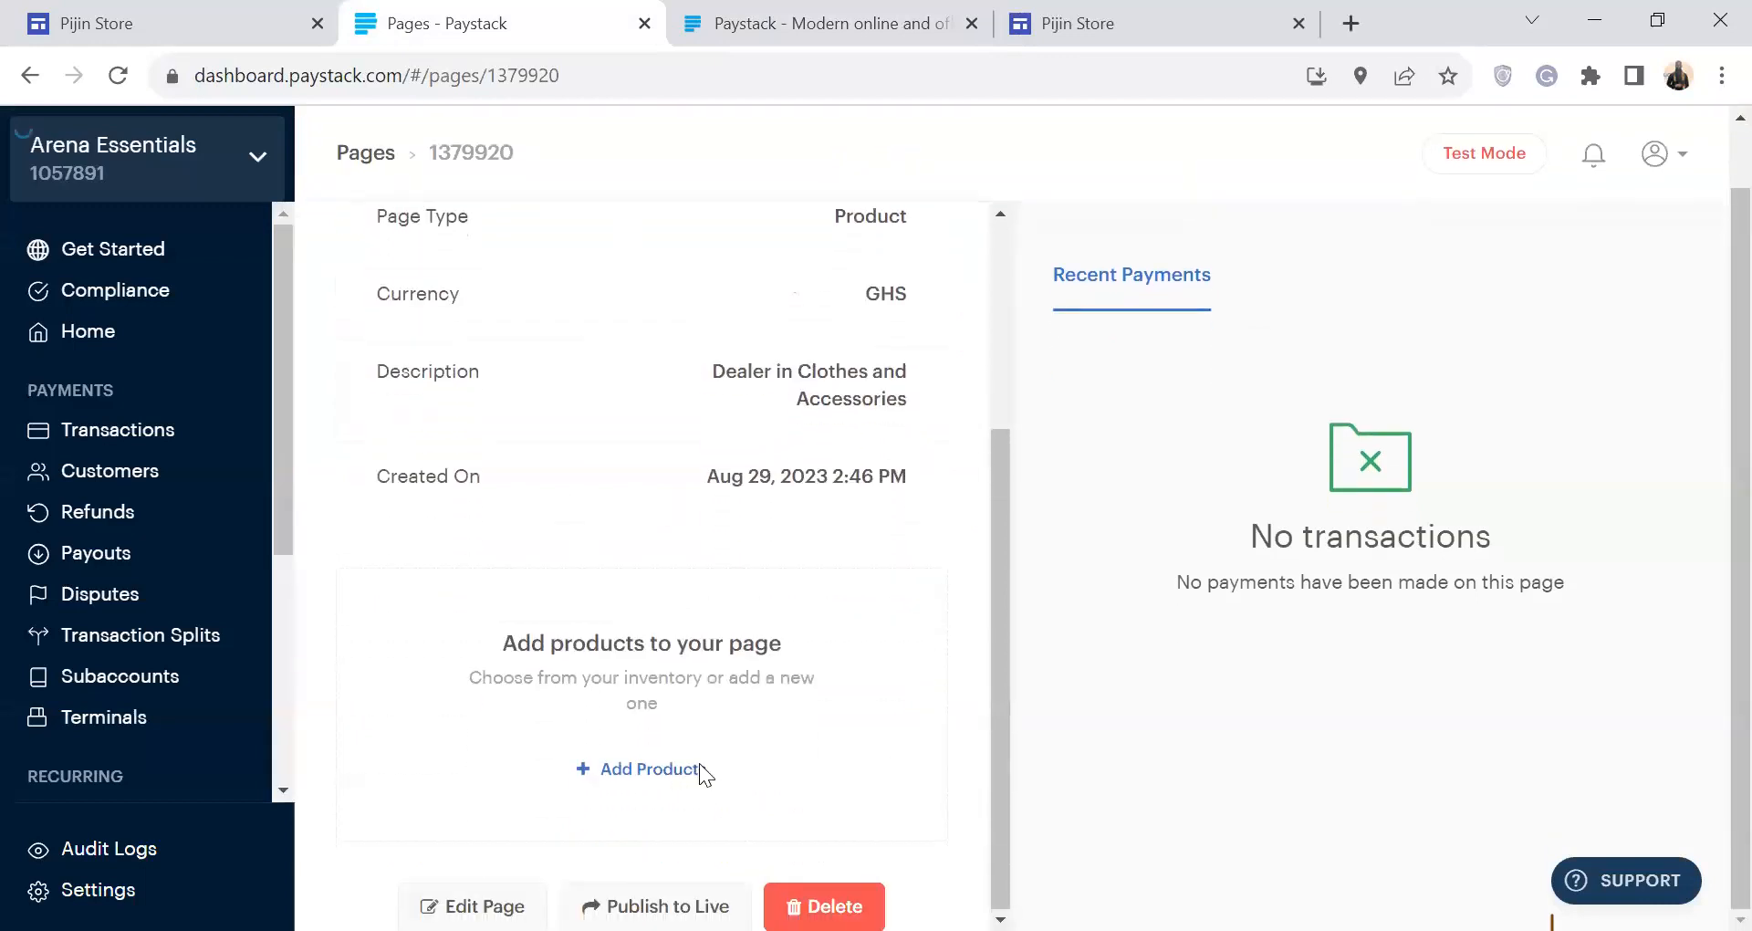
left_click(699, 763)
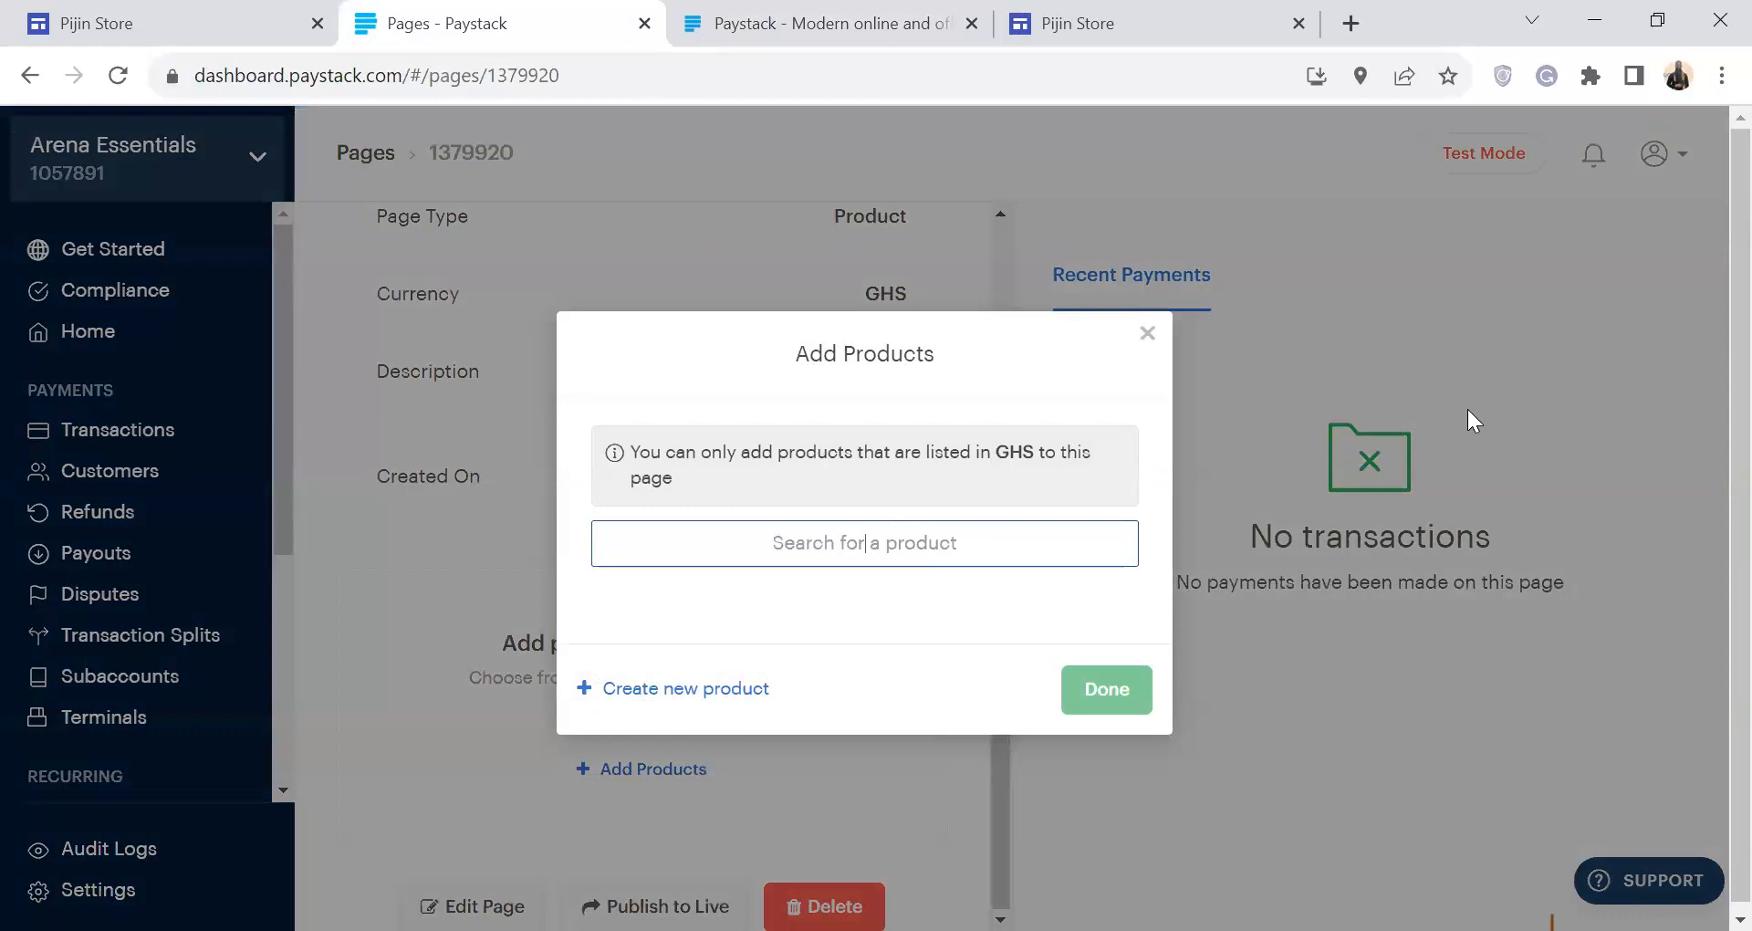
- Search the existing product inventory for "Tshirt"
type("Tshirts")
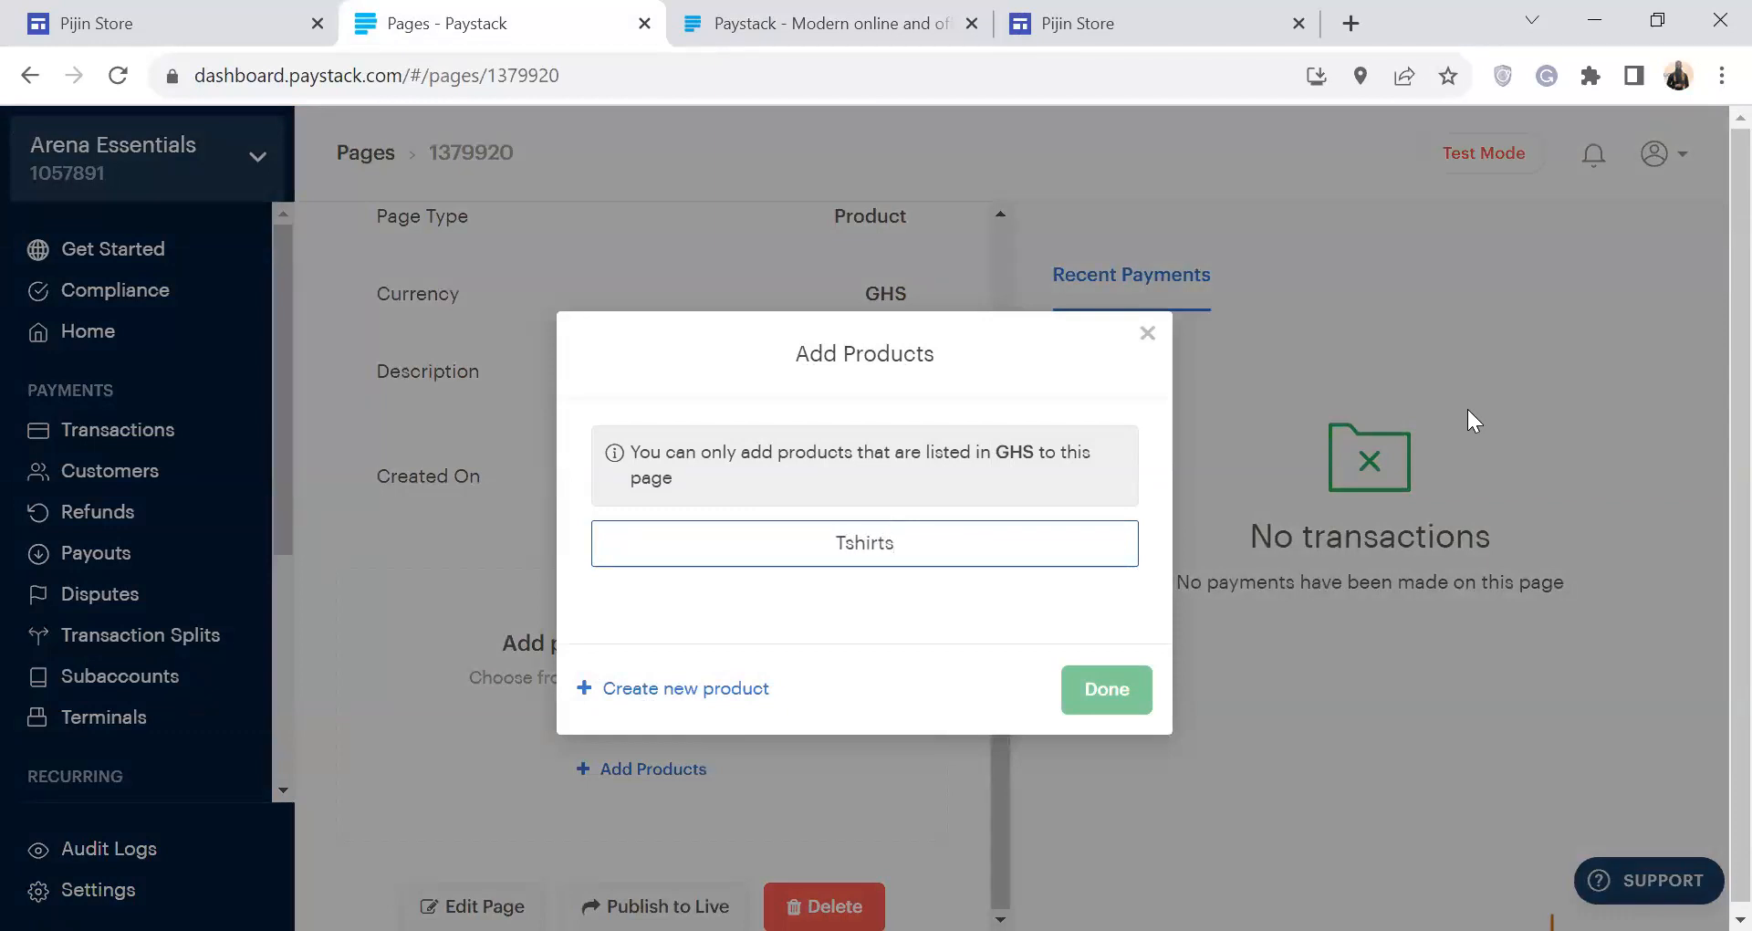
key("BackSpace")
left_click(899, 606)
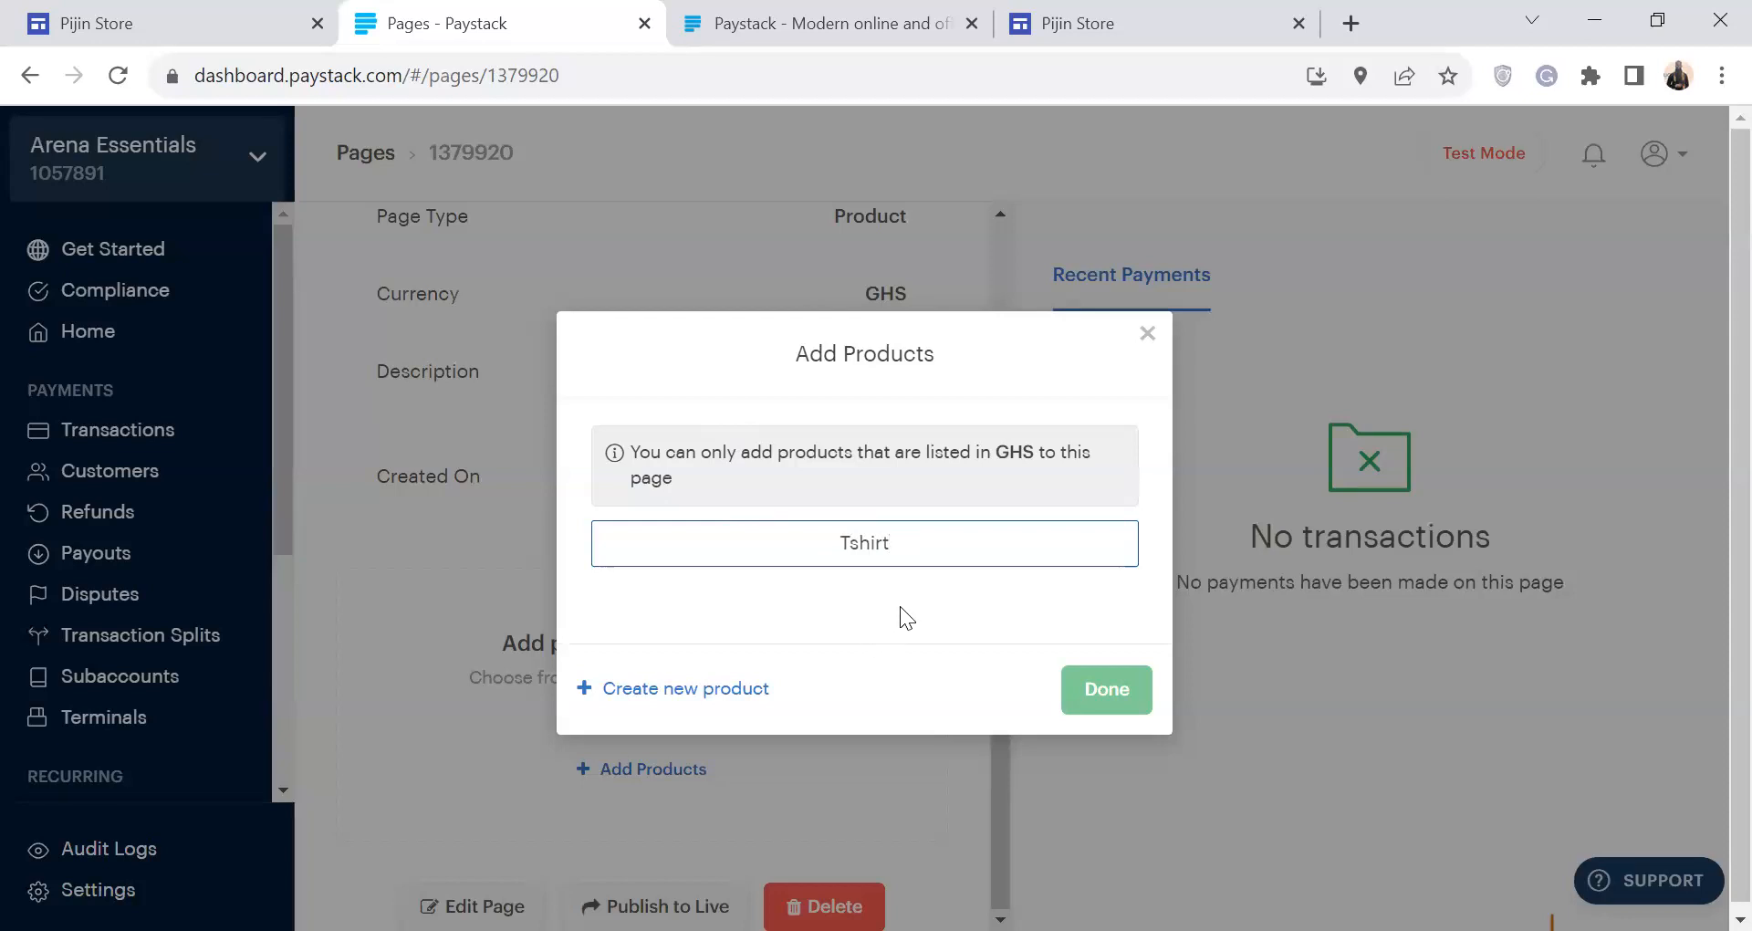
- Start a new product with the name "Tshirt" and the description "Tshirt"
left_click(700, 691)
left_click(902, 494)
type("Tshirt")
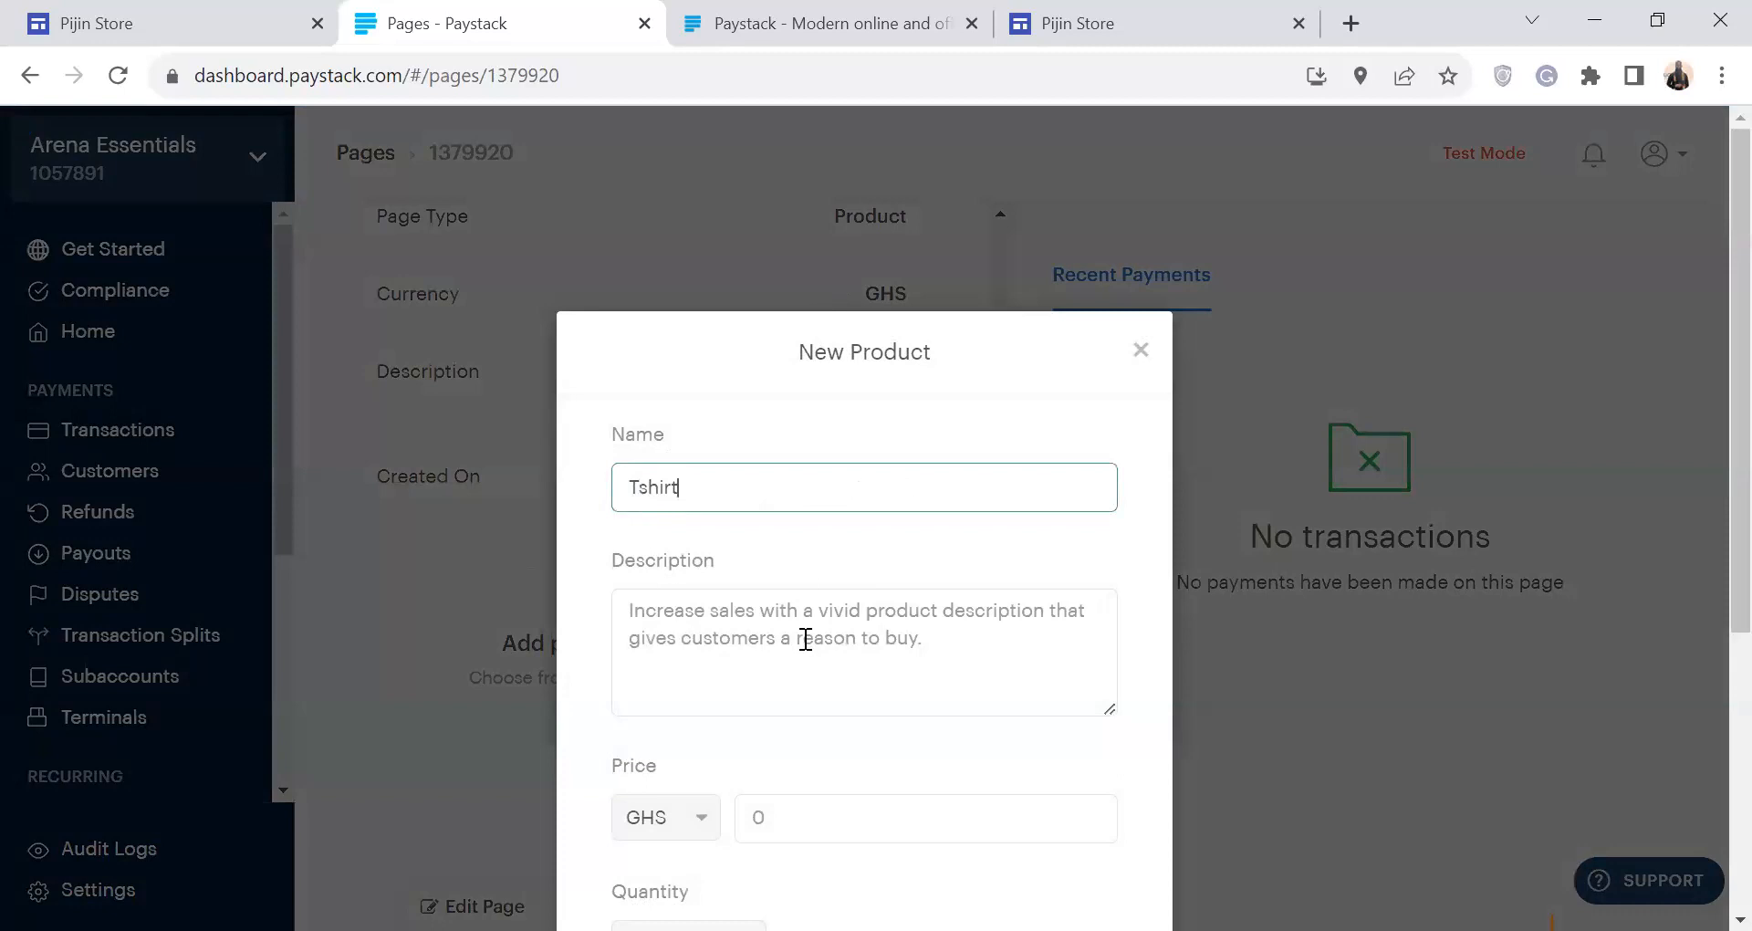
left_click(861, 611)
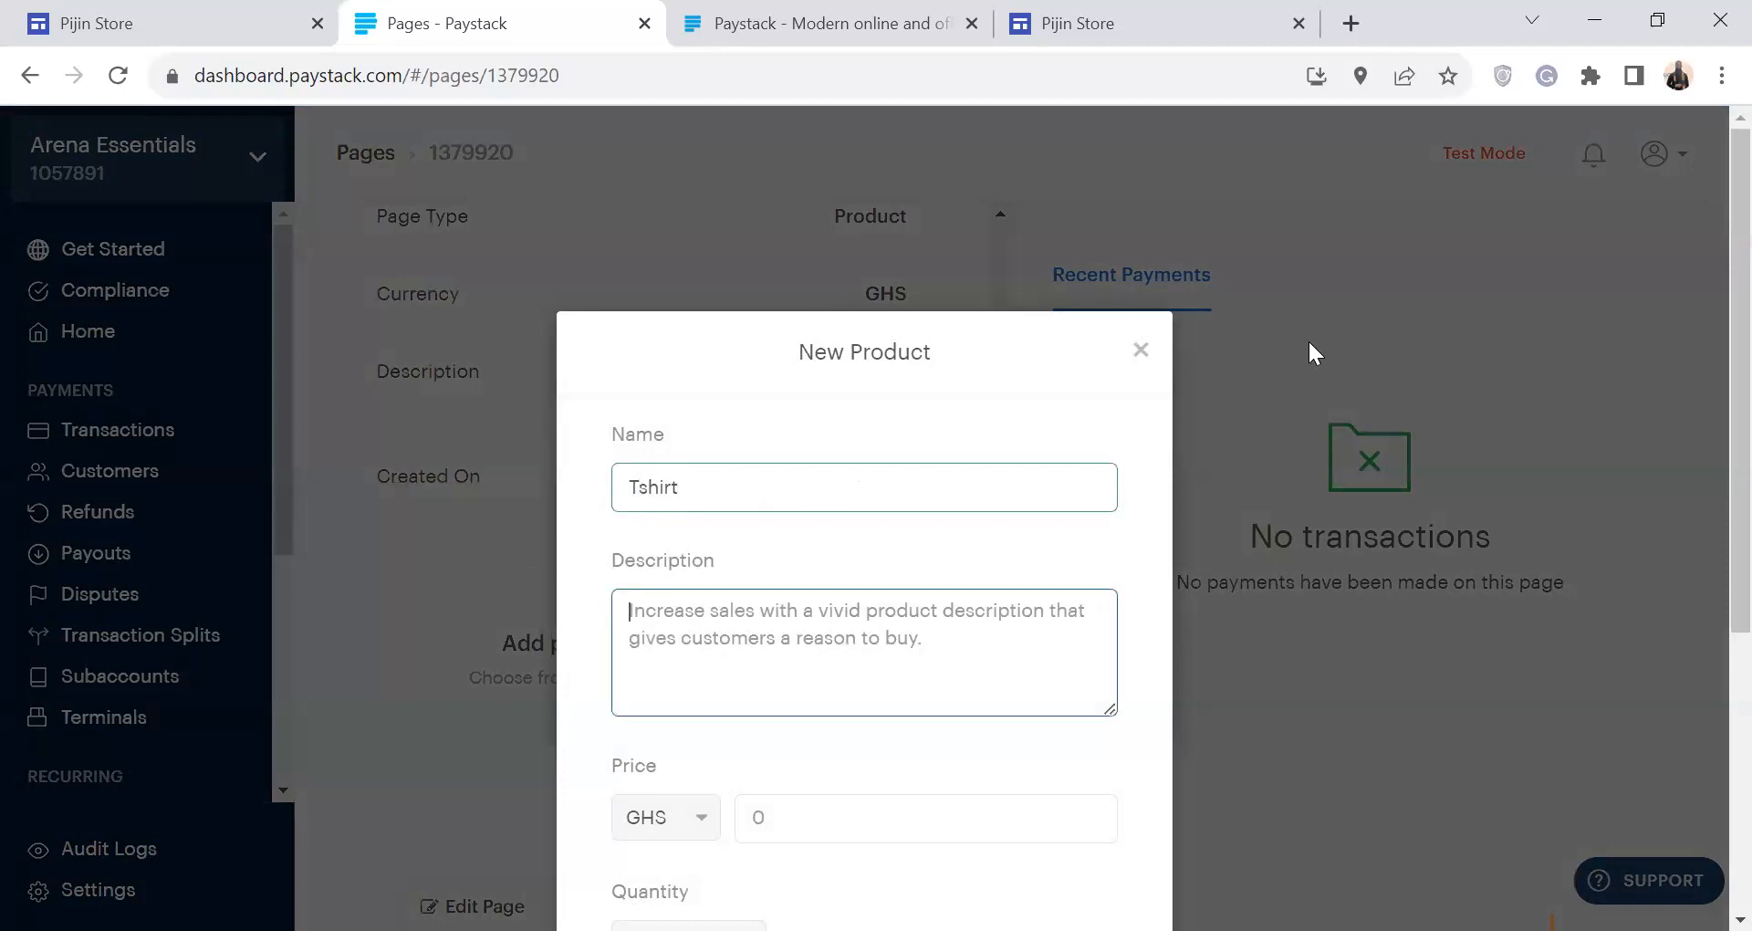
type("Tsh")
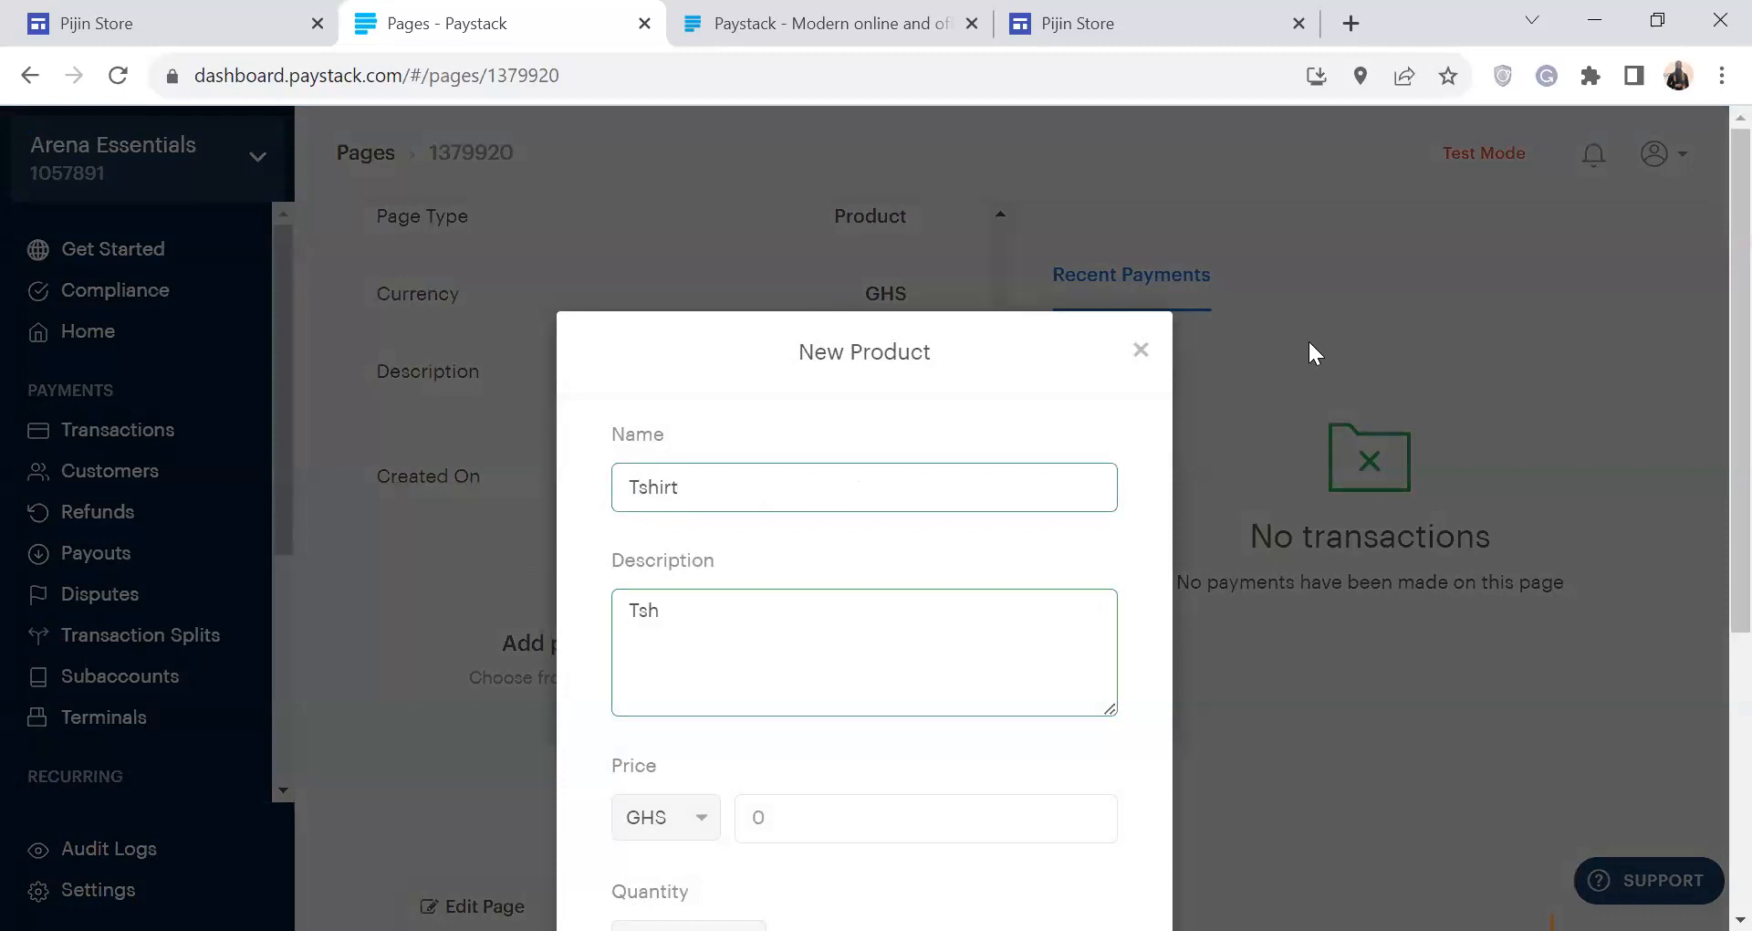
type("irt")
- Set the new product's price to GHS 65 and keep its quantity Unlimited
scroll(1014, 801, "down", 2)
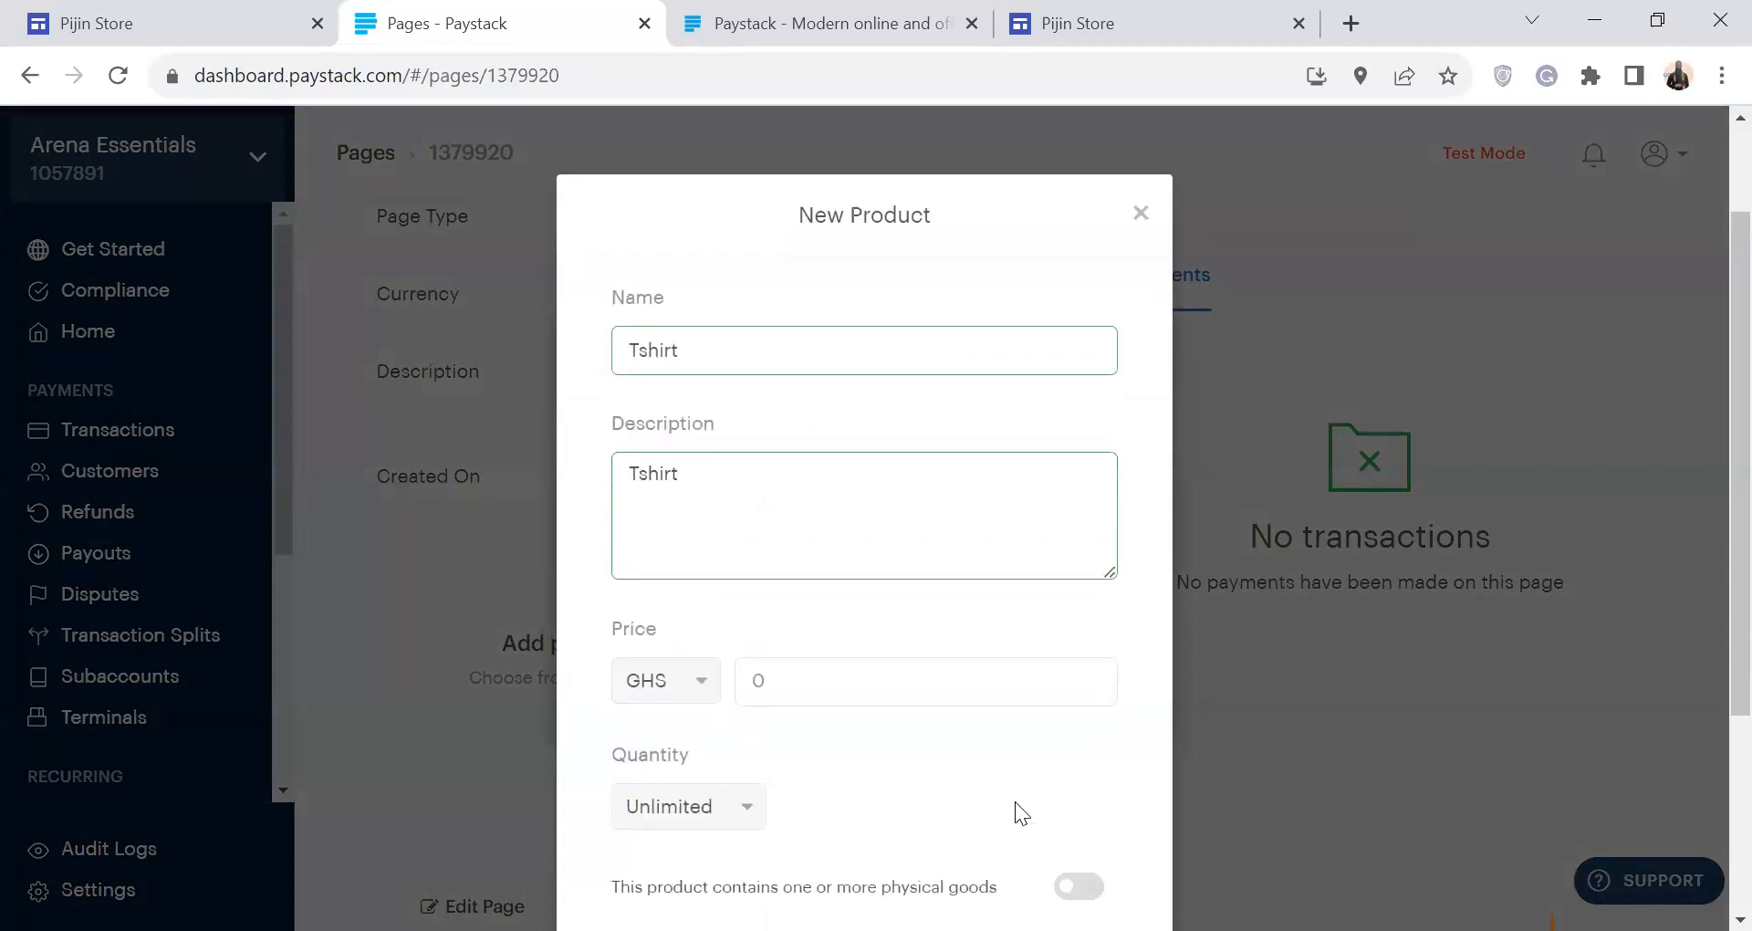
key("Tab")
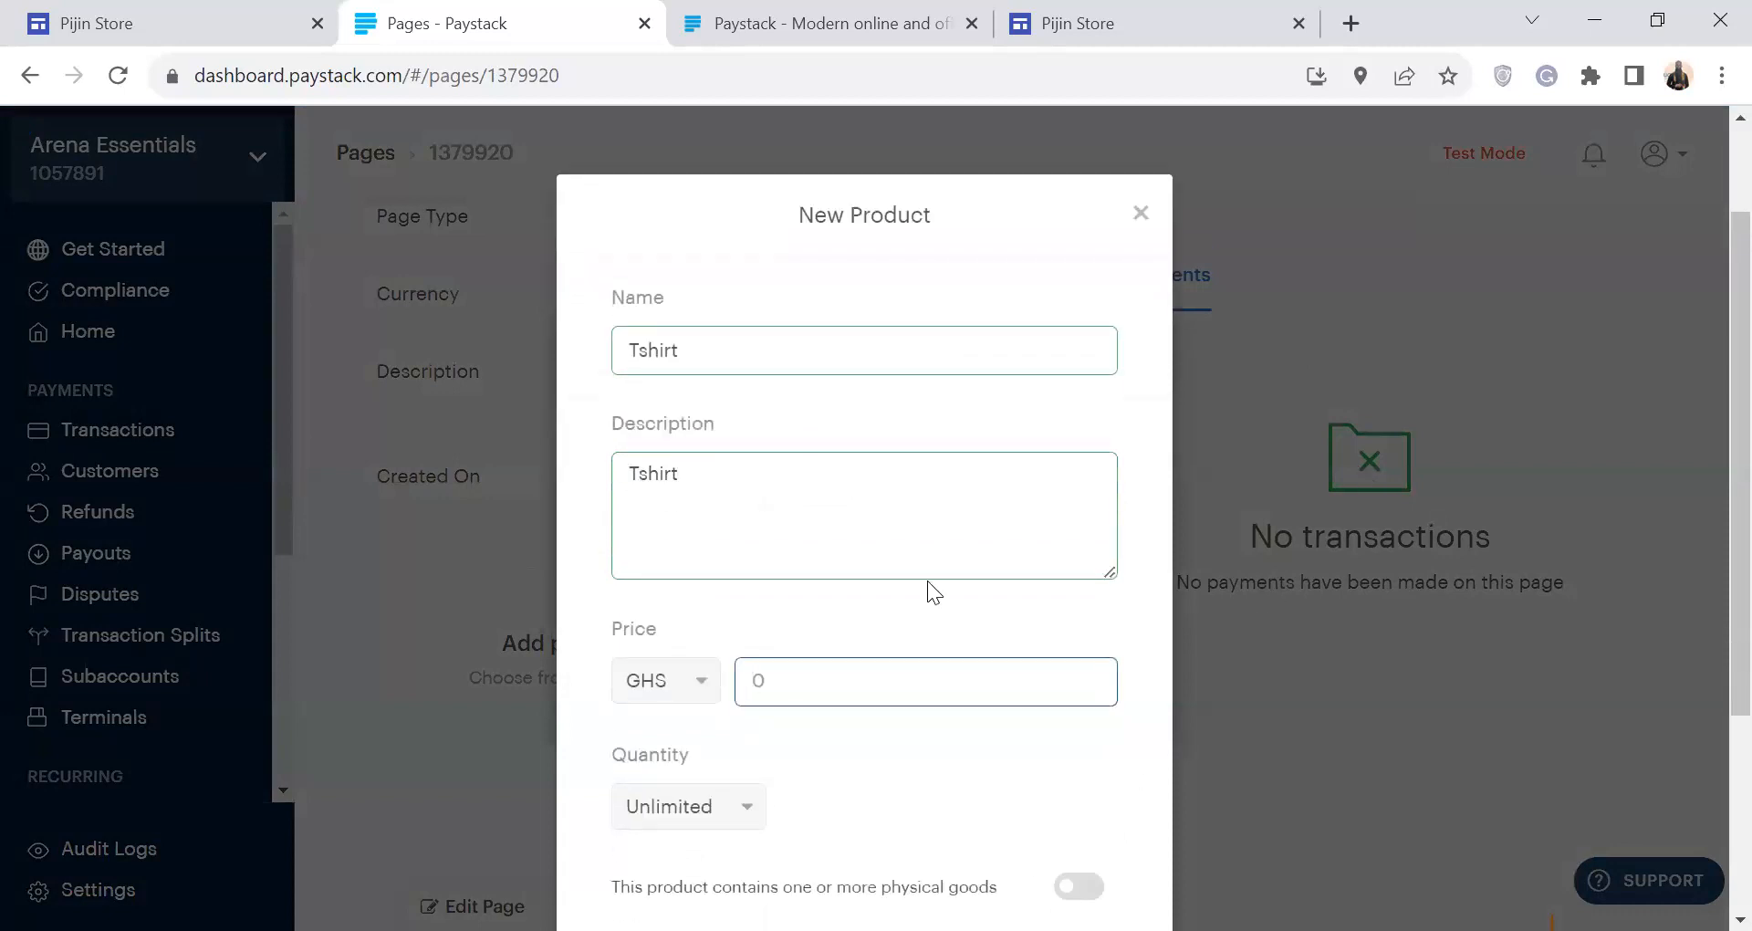
type("65")
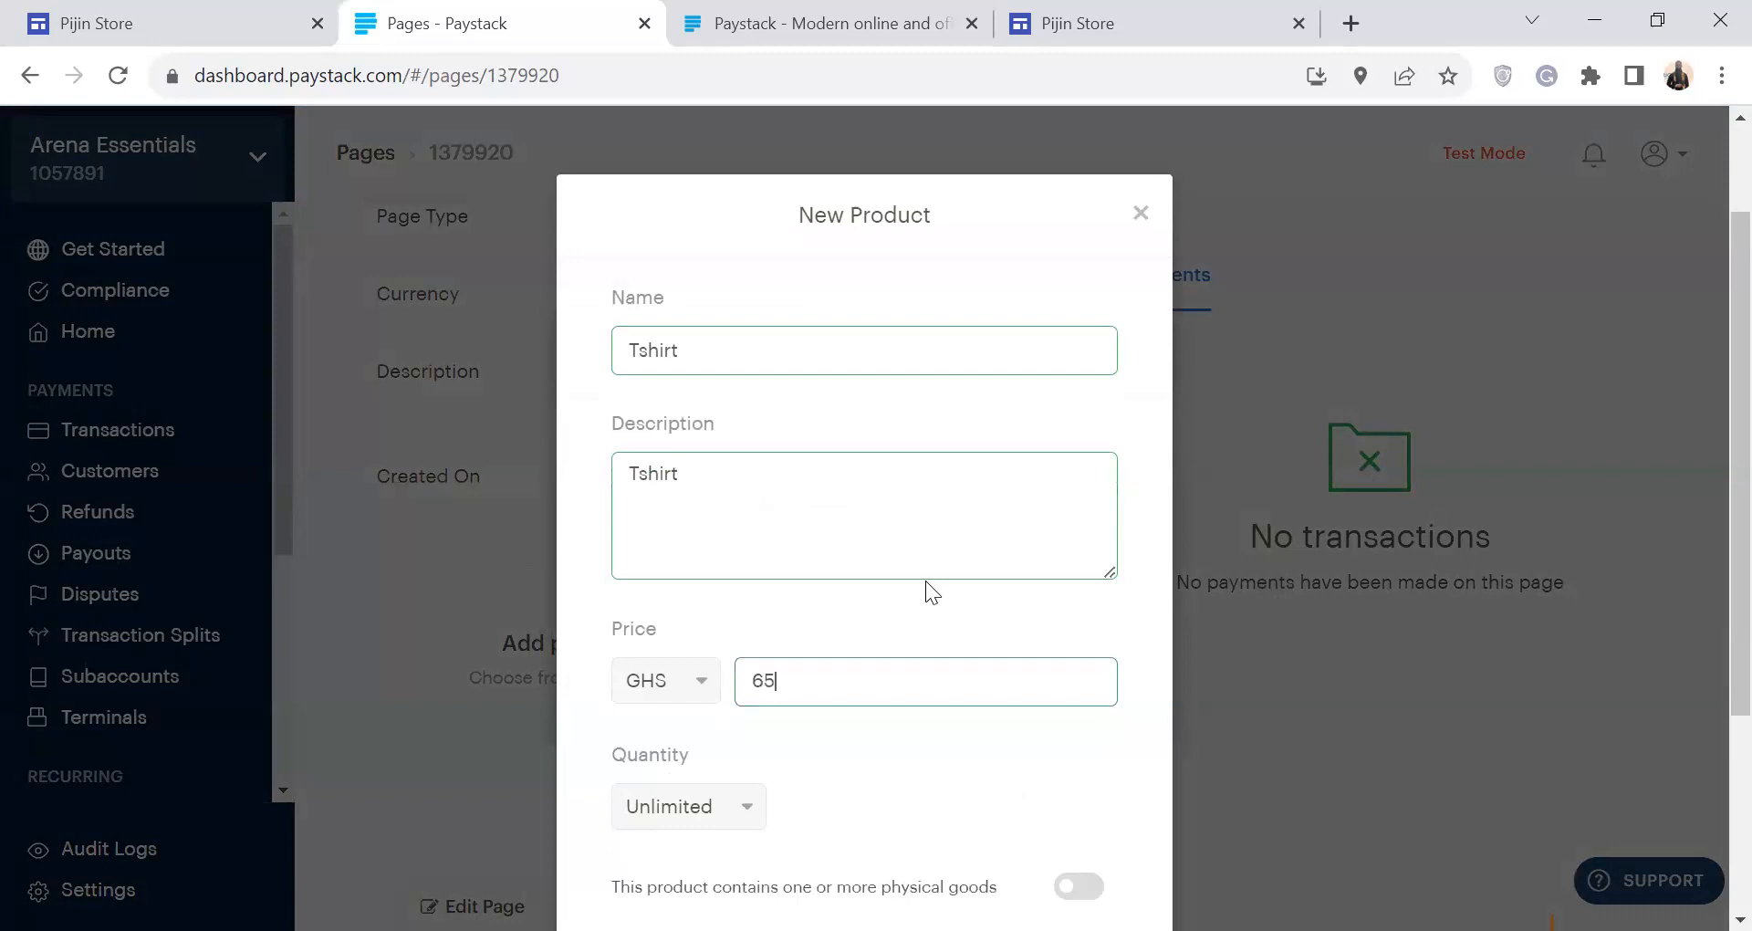
scroll(944, 573, "down", 2)
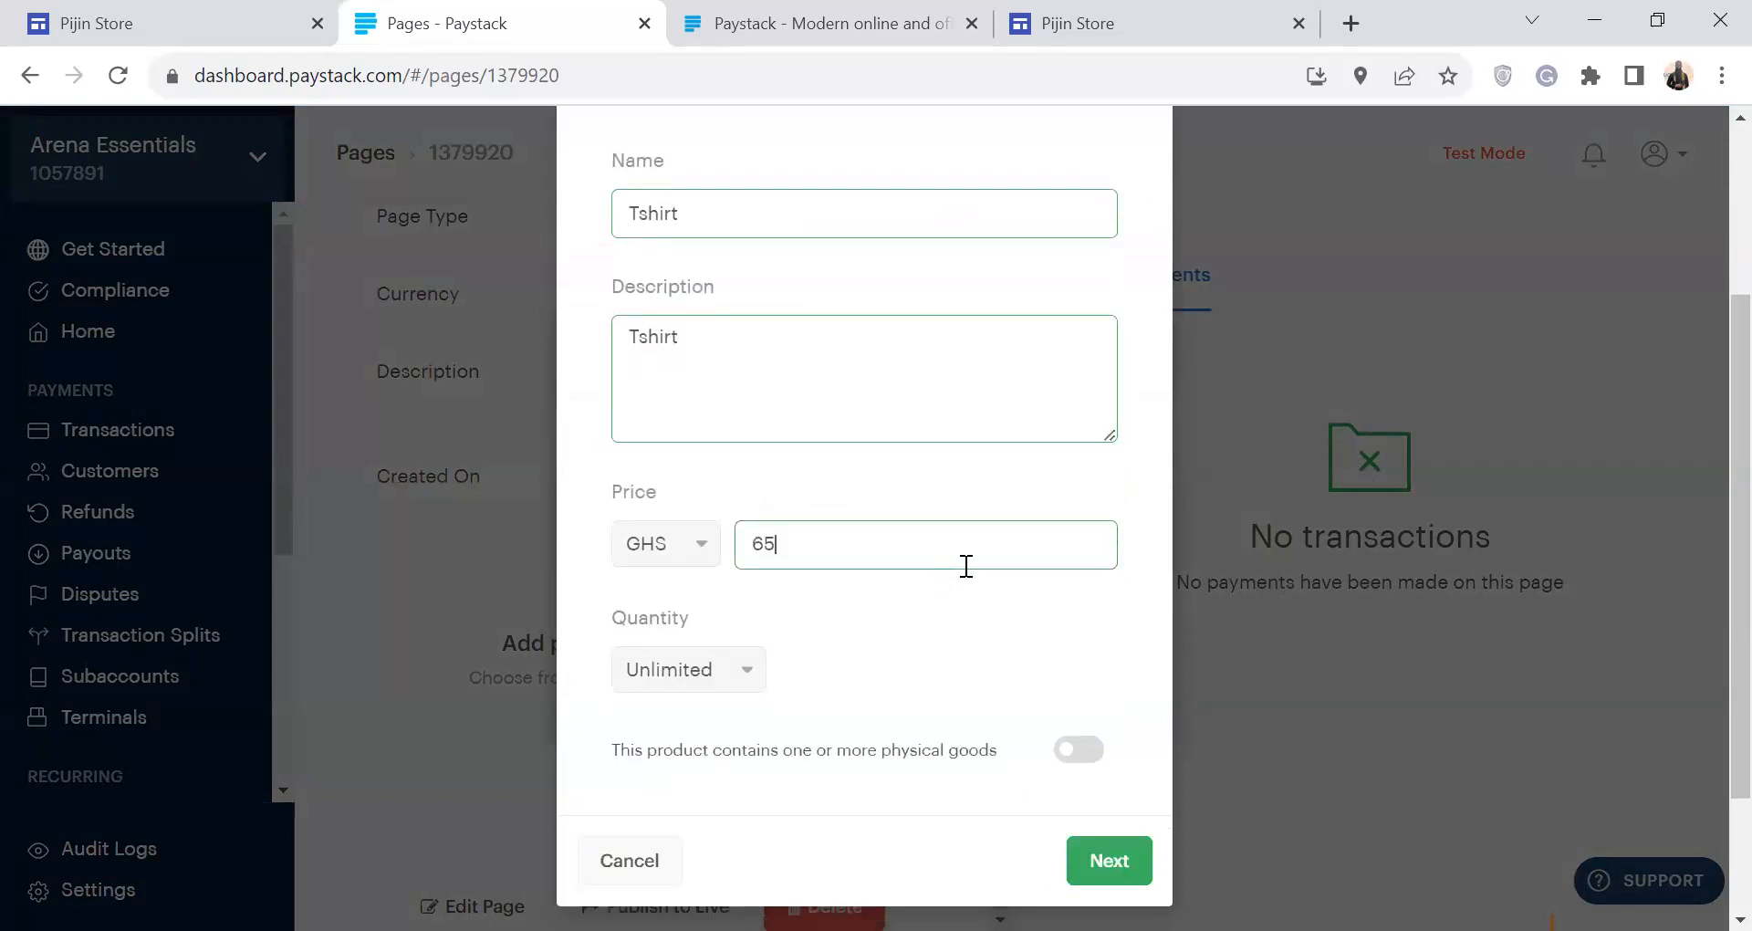
left_click(735, 669)
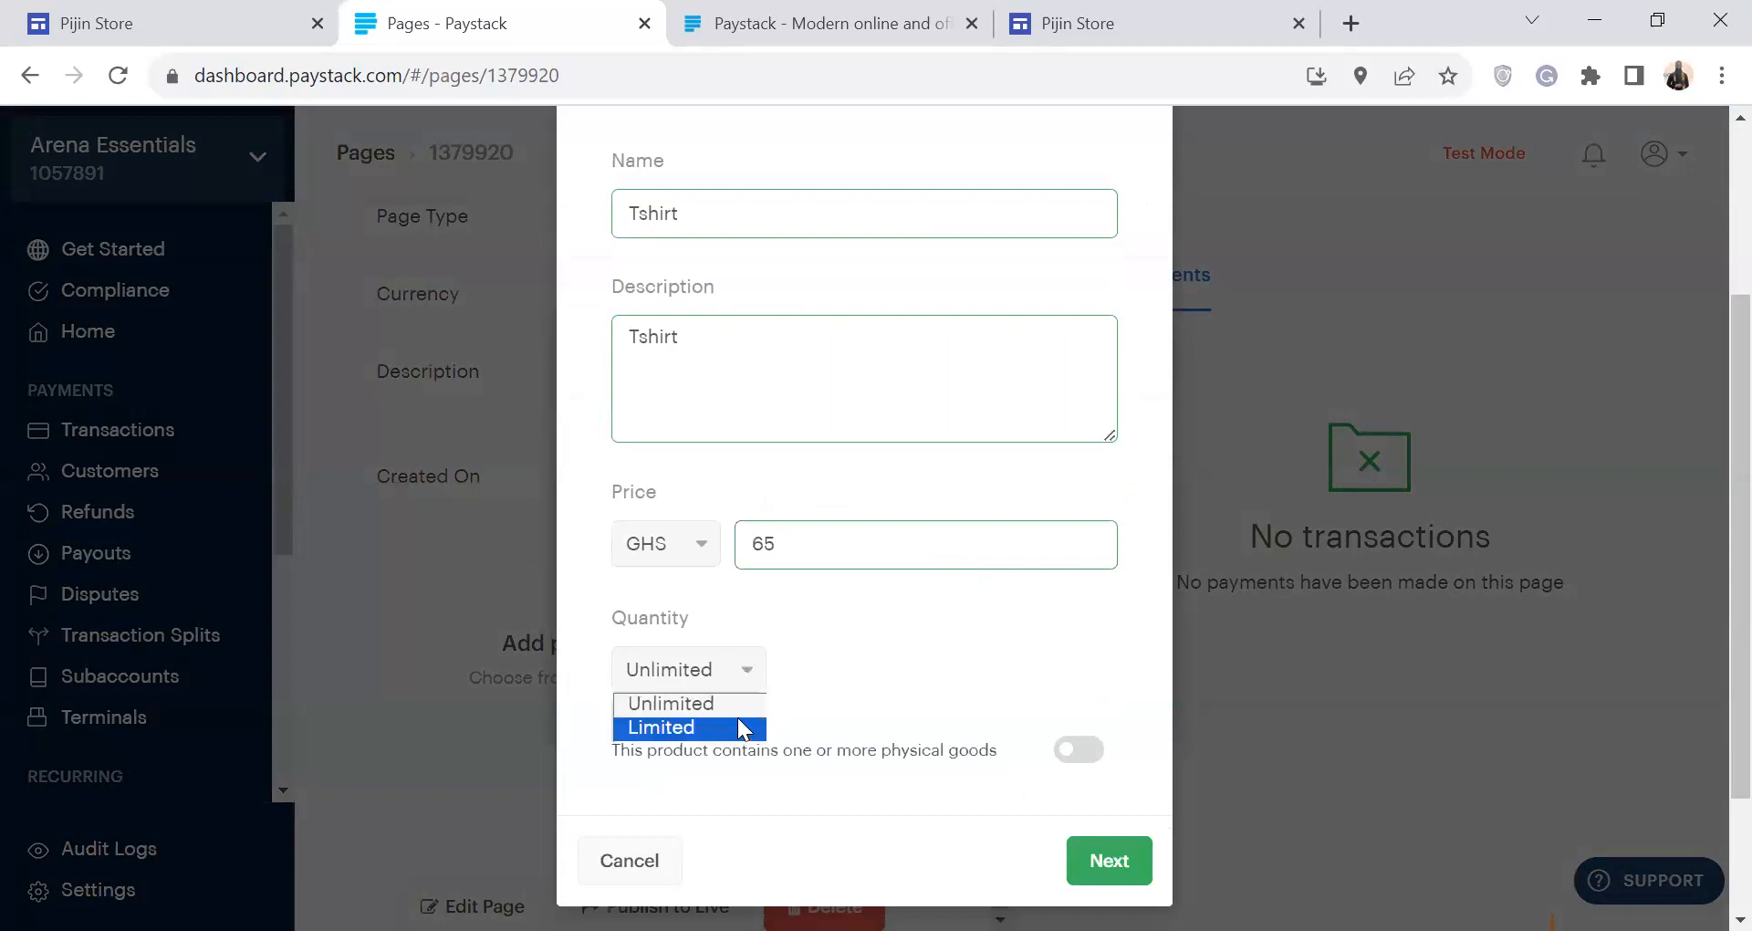
left_click(927, 652)
scroll(926, 735, "down", 2)
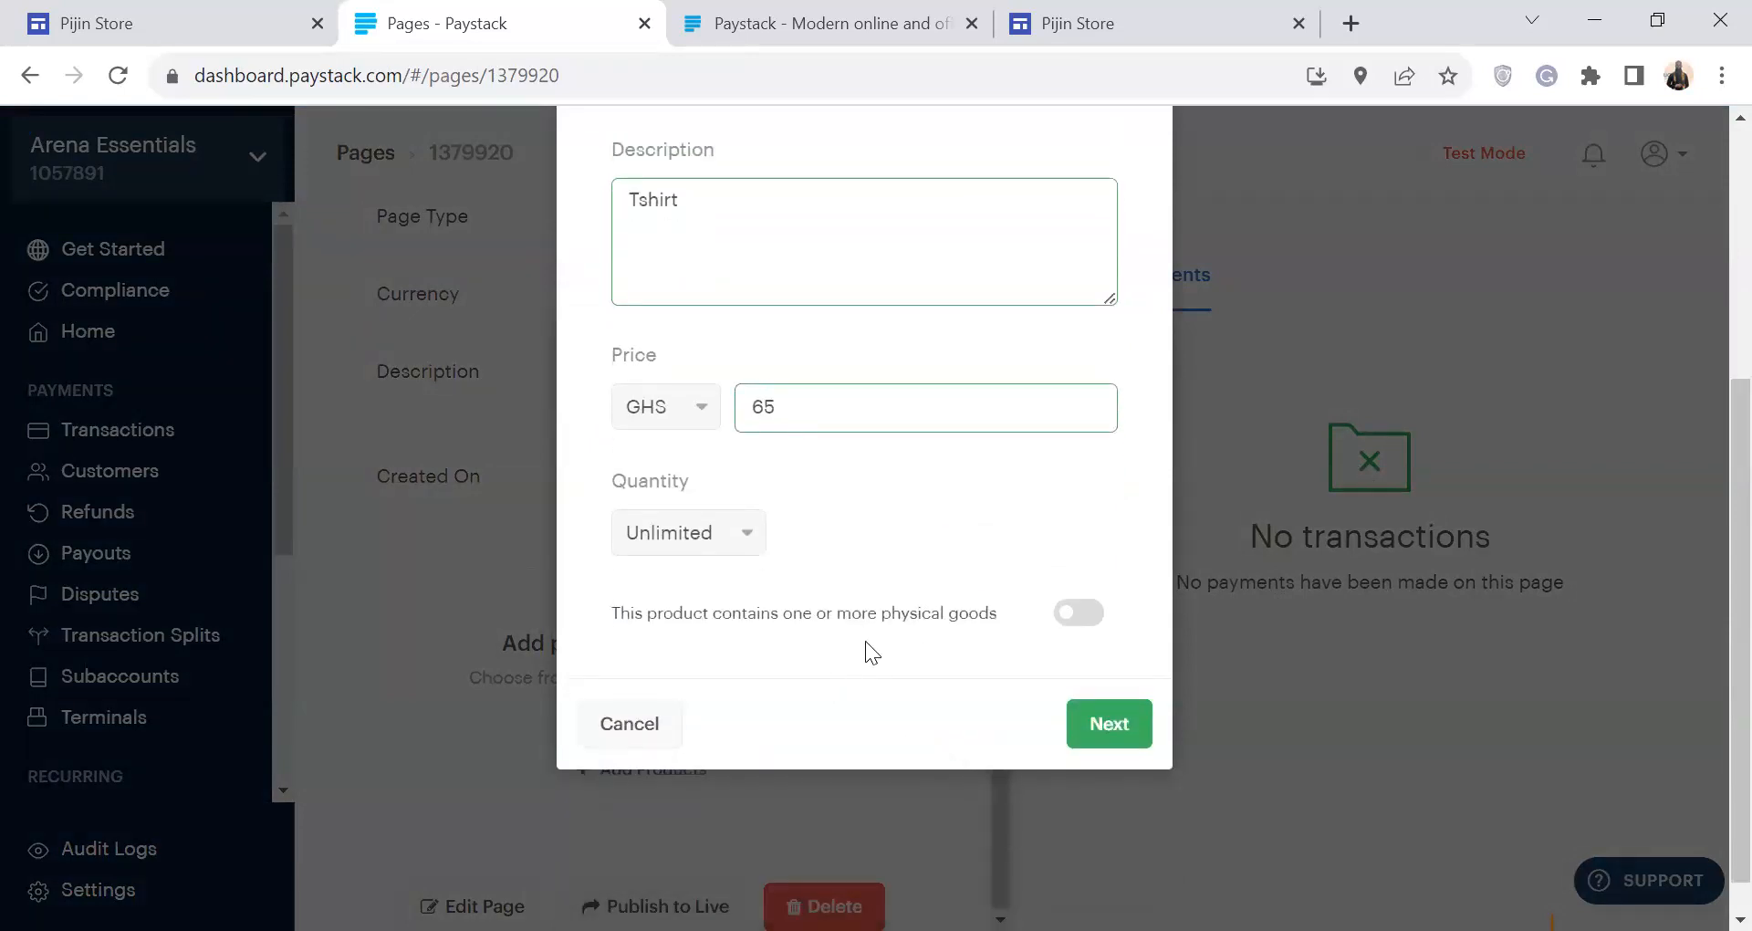
scroll(958, 668, "up", 2)
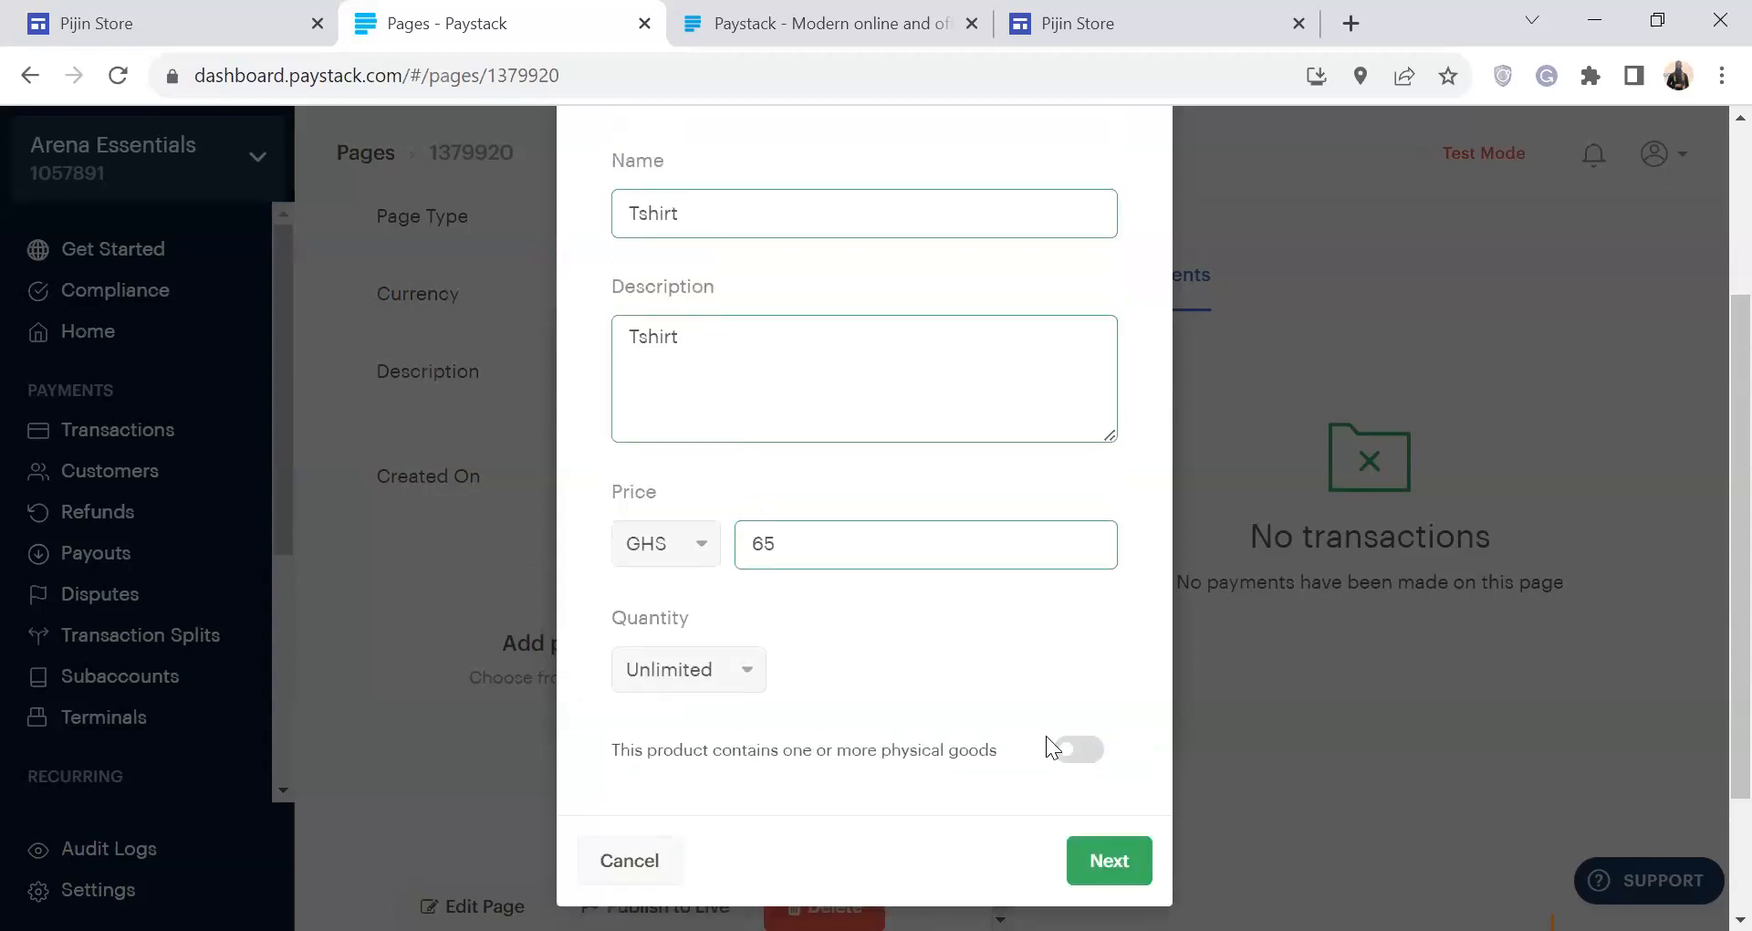
- Mark the Tshirt product as containing physical goods and continue to its media upload
left_click(1063, 753)
scroll(1024, 709, "up", 3)
scroll(1026, 708, "down", 5)
scroll(1025, 706, "up", 2)
left_click(1113, 876)
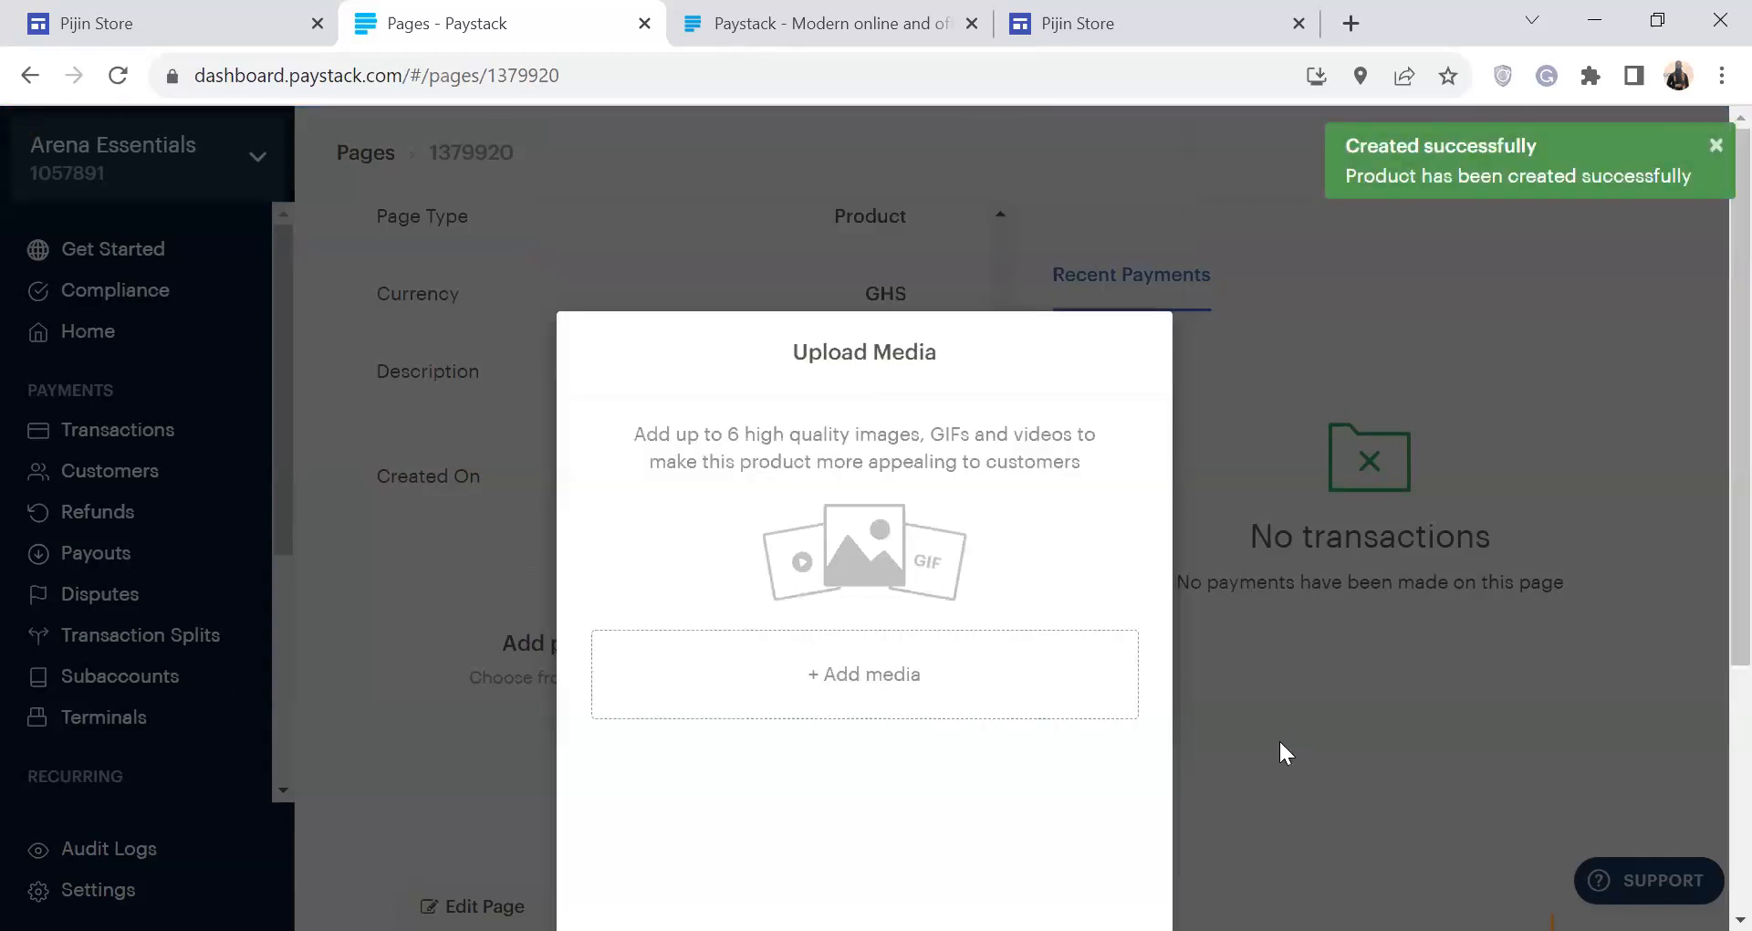
- Look over the media upload form and search Google Images in a new tab for "tshirt sample"
scroll(1278, 743, "down", 4)
scroll(1278, 744, "up", 4)
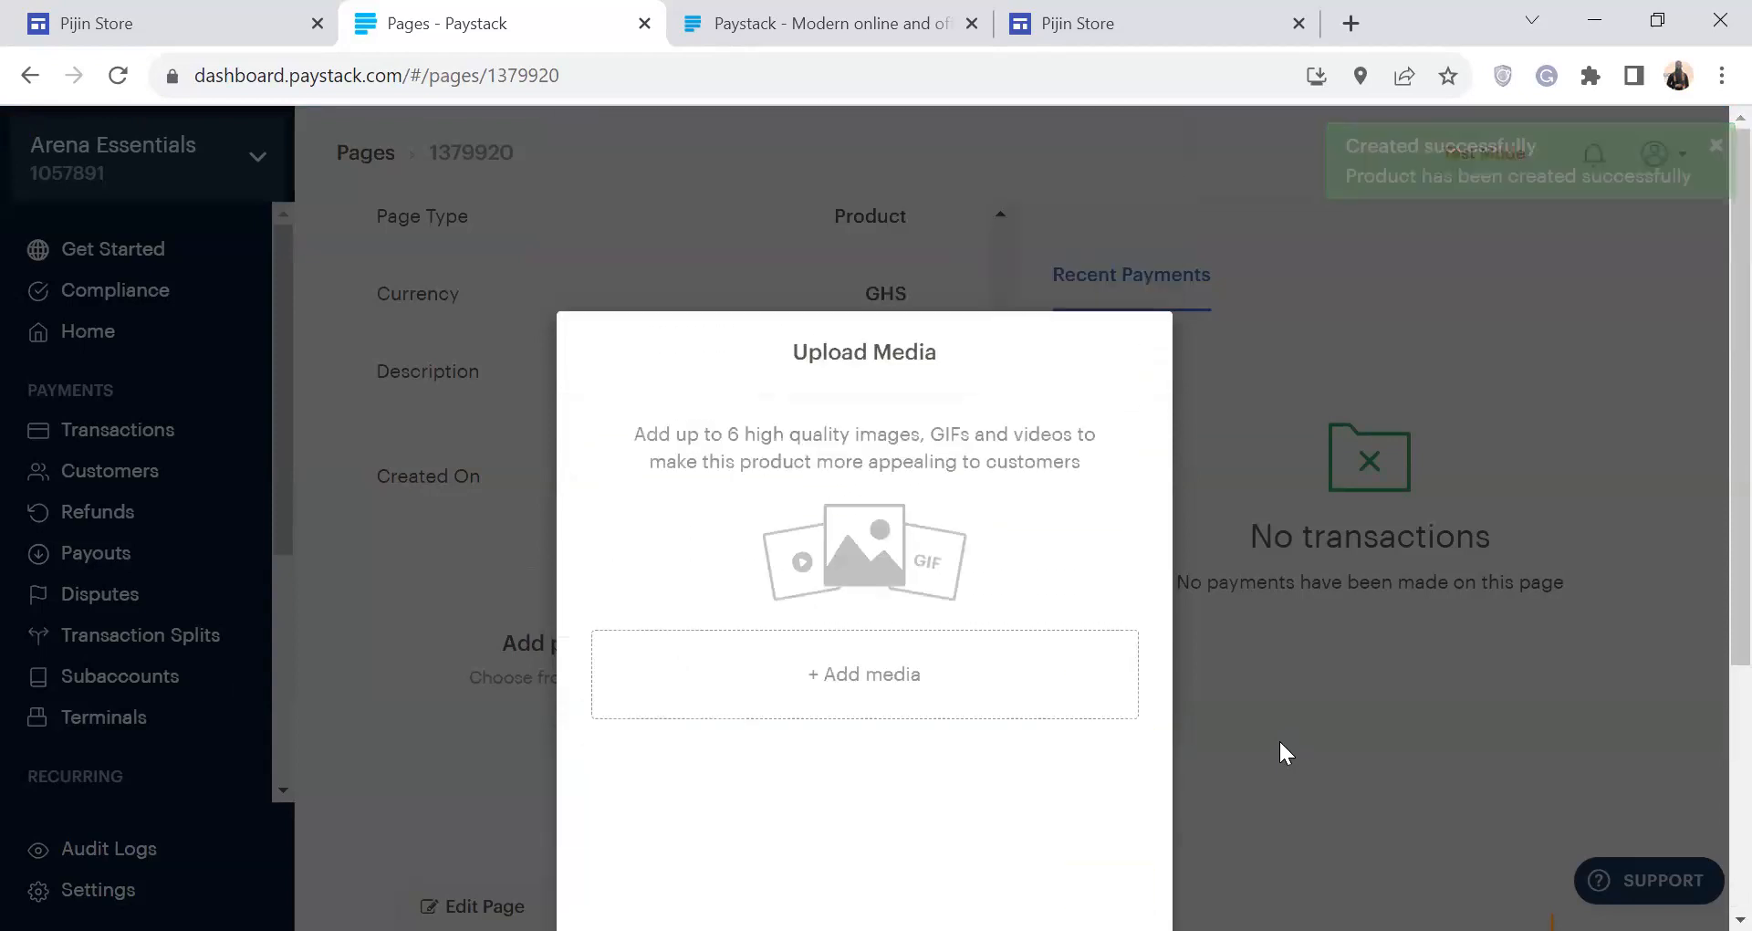
scroll(1278, 737, "down", 3)
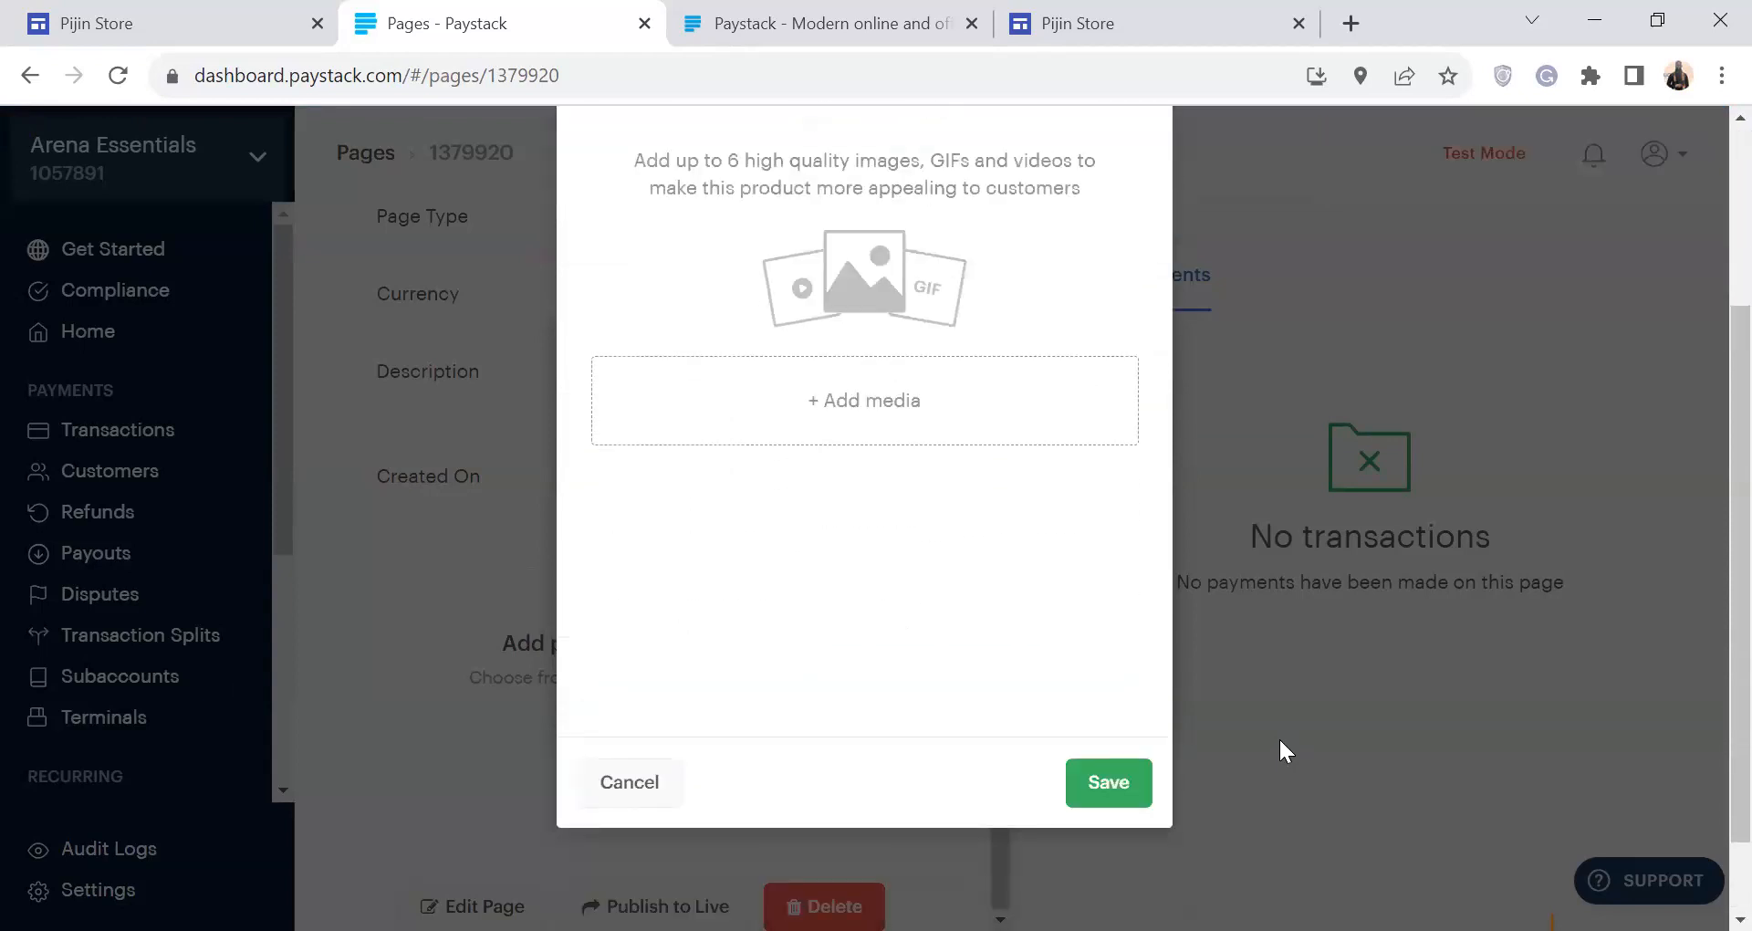
left_click(1355, 16)
type("tshi")
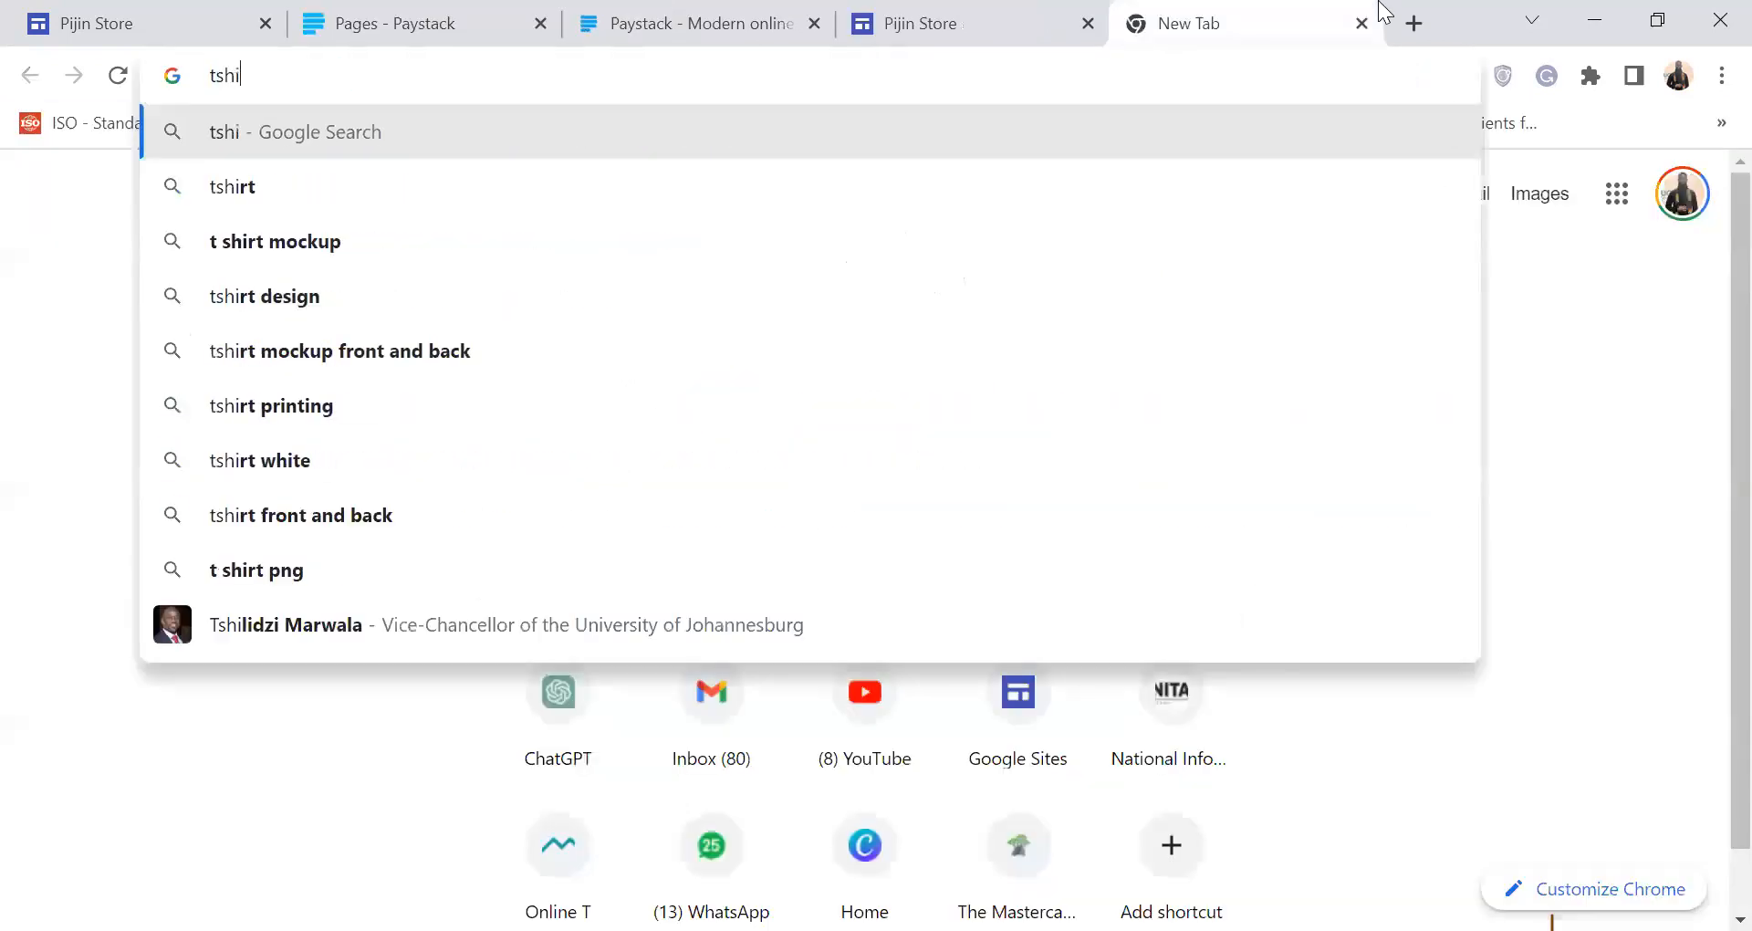
type("rt sa")
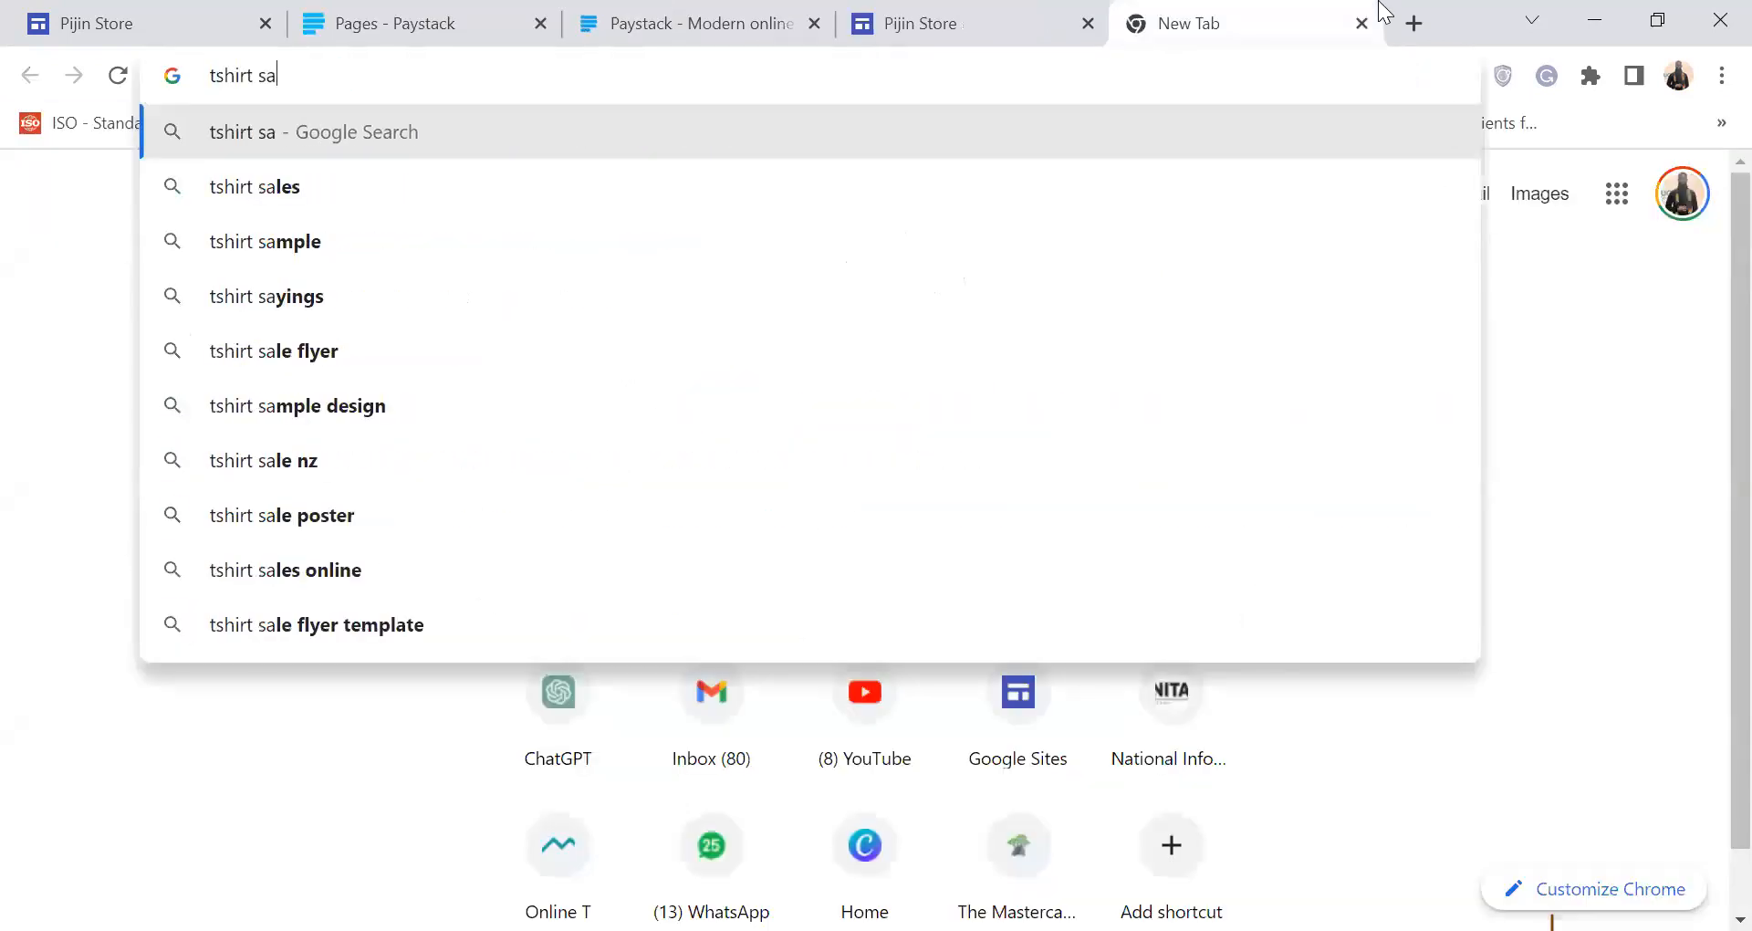
type("mple")
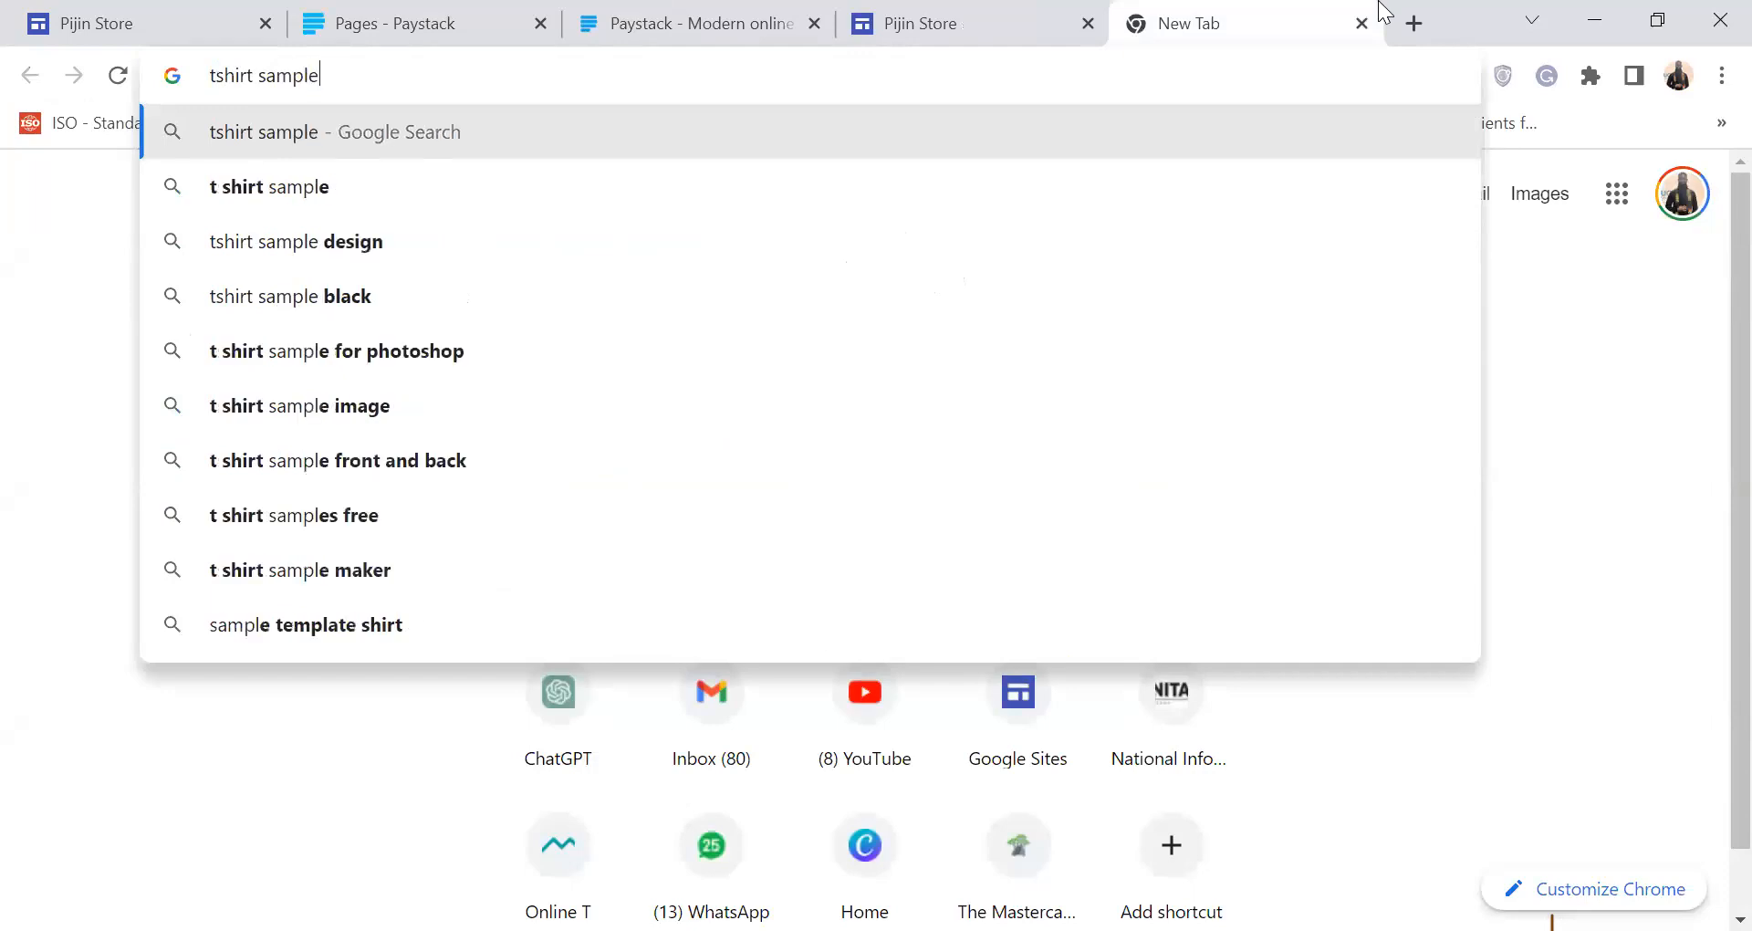
key("Return")
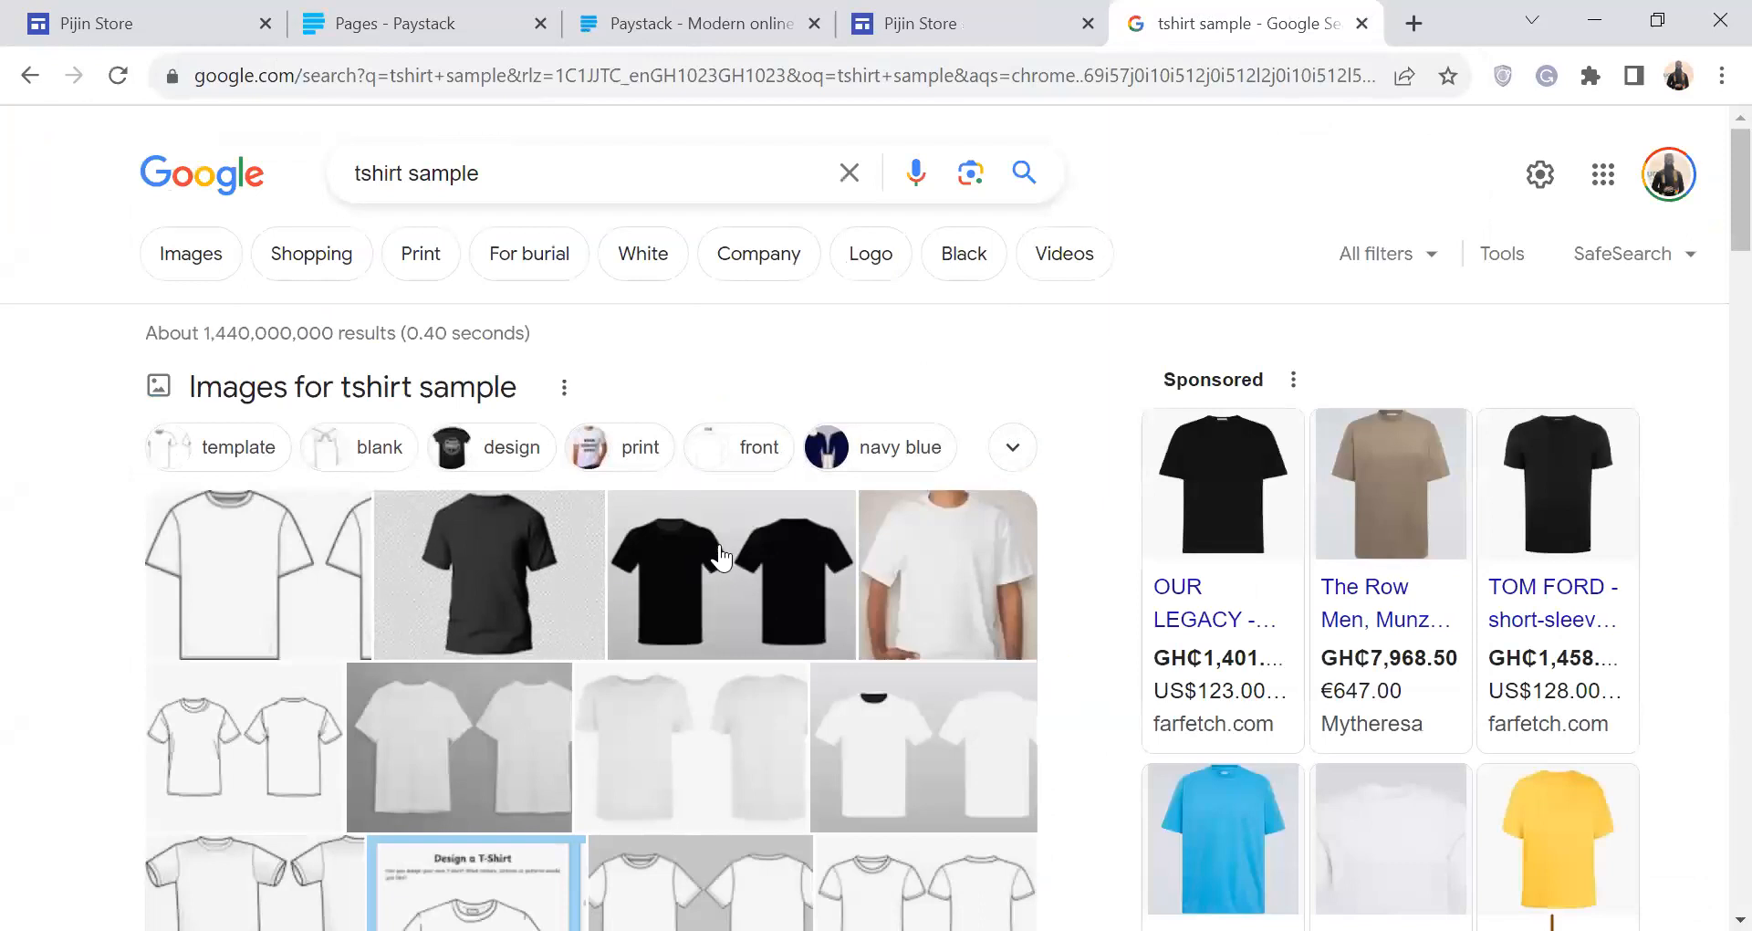
left_click(189, 255)
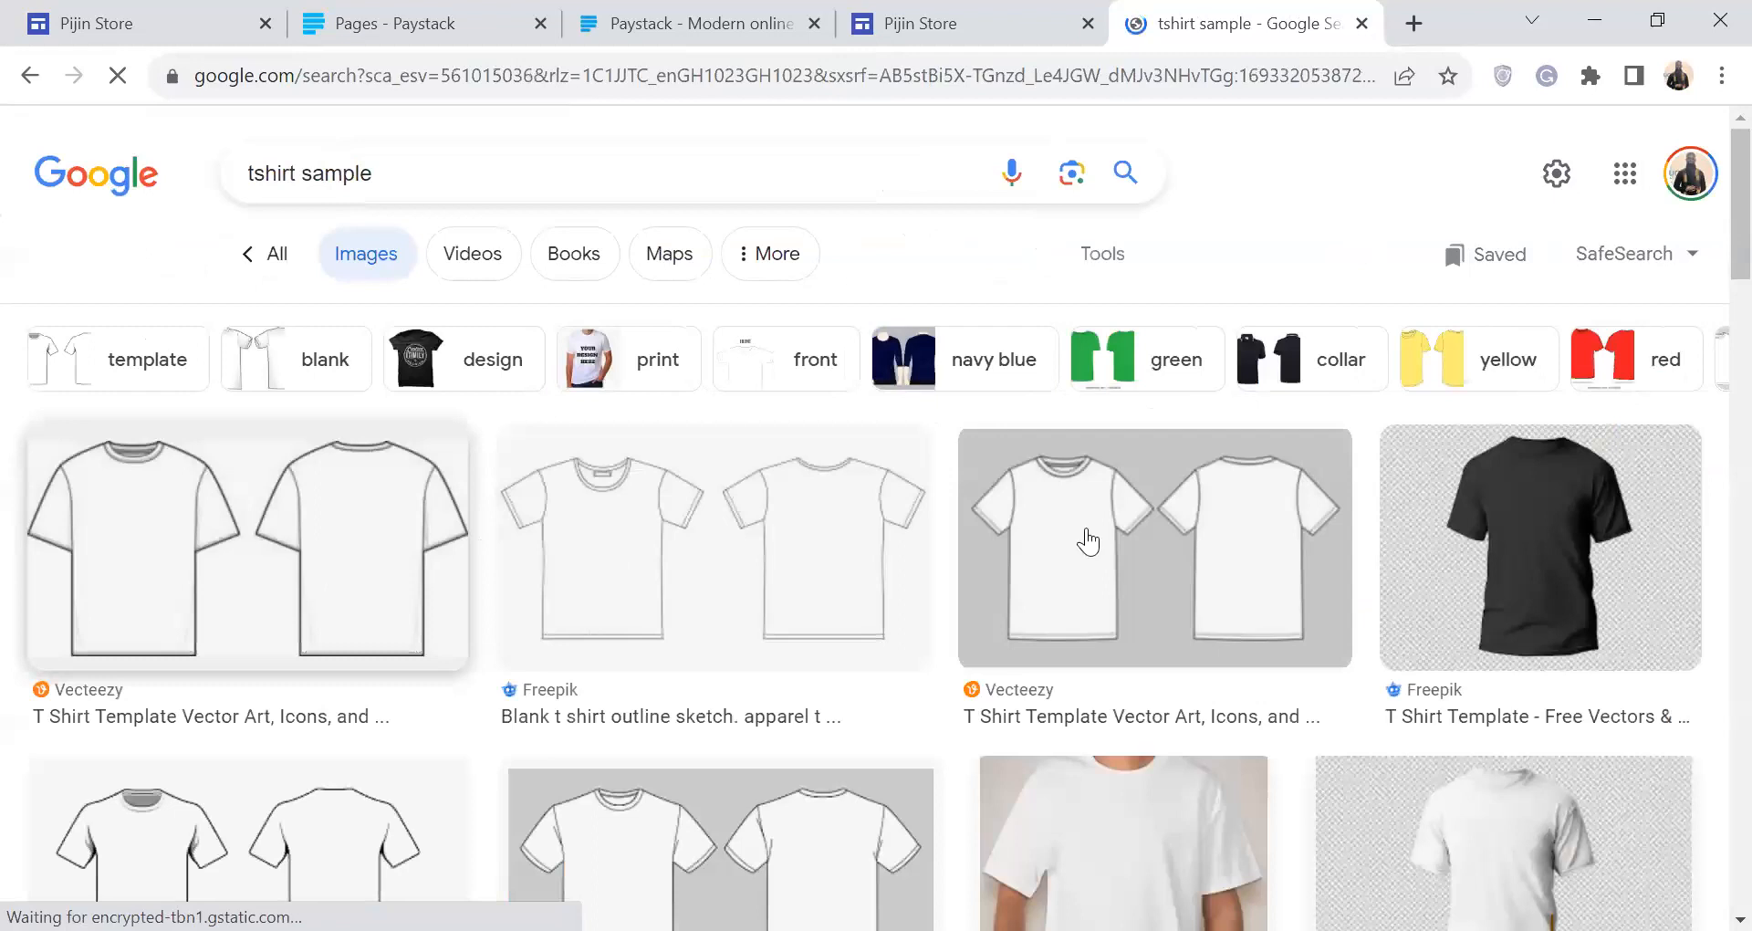
- Save the Vecteezy T-shirt template image to the Desktop as a JPEG under its suggested file name
right_click(1480, 438)
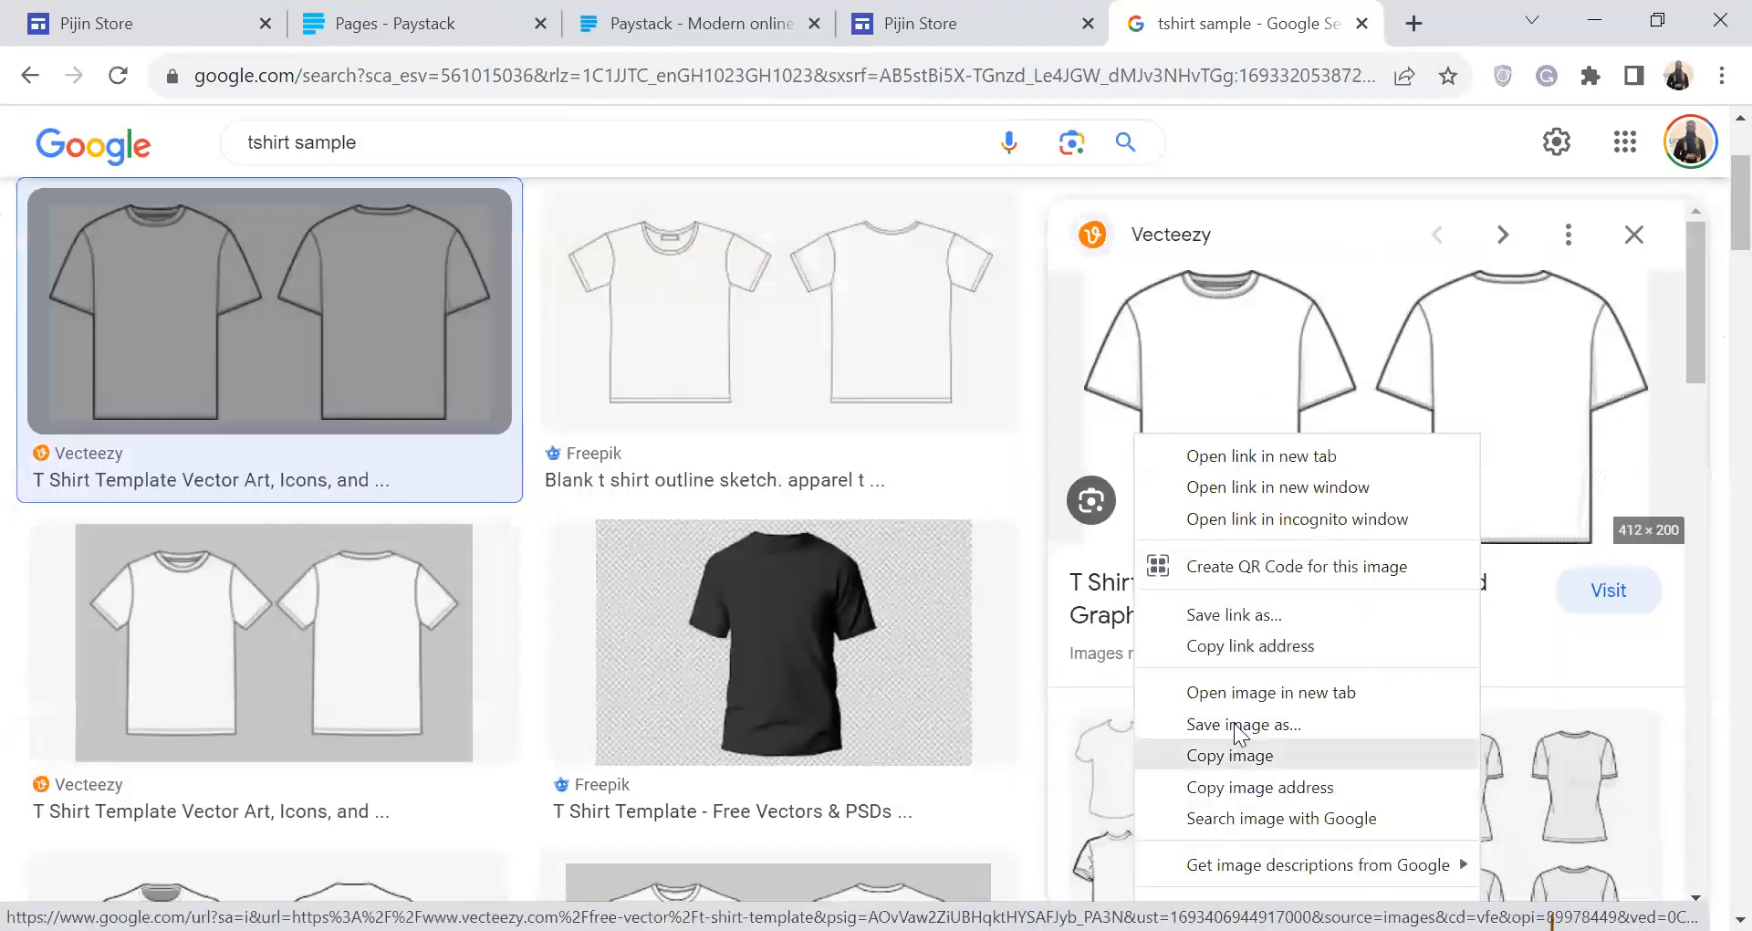
left_click(1230, 754)
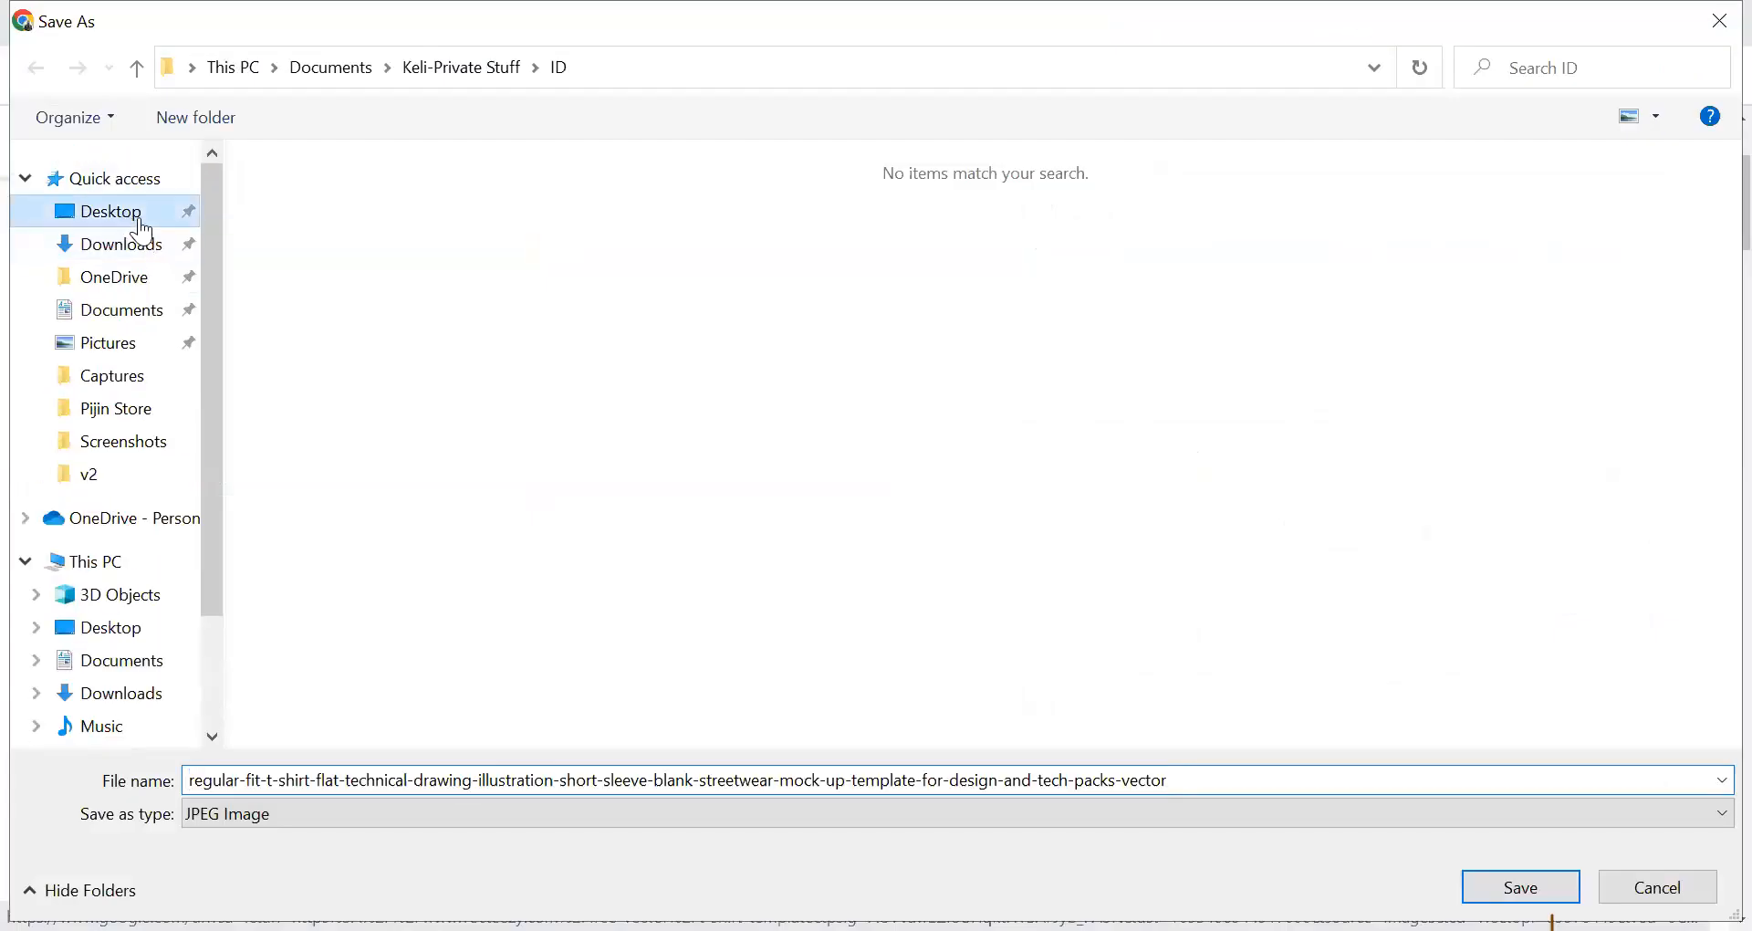
left_click(139, 219)
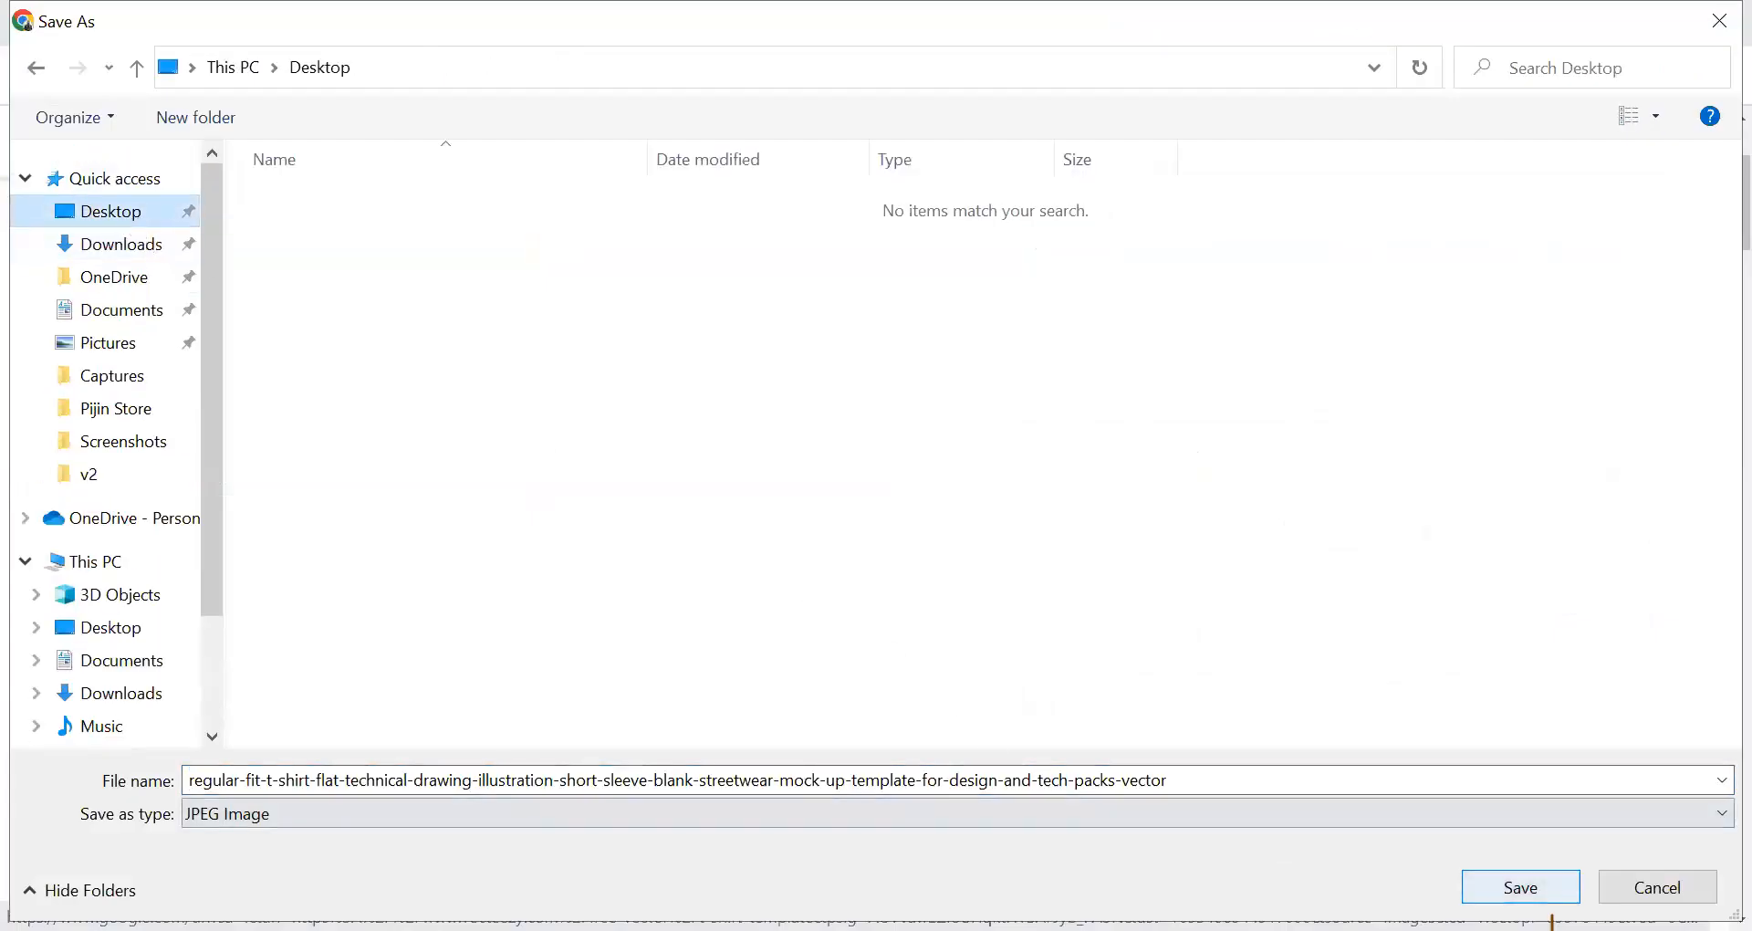
left_click(1507, 887)
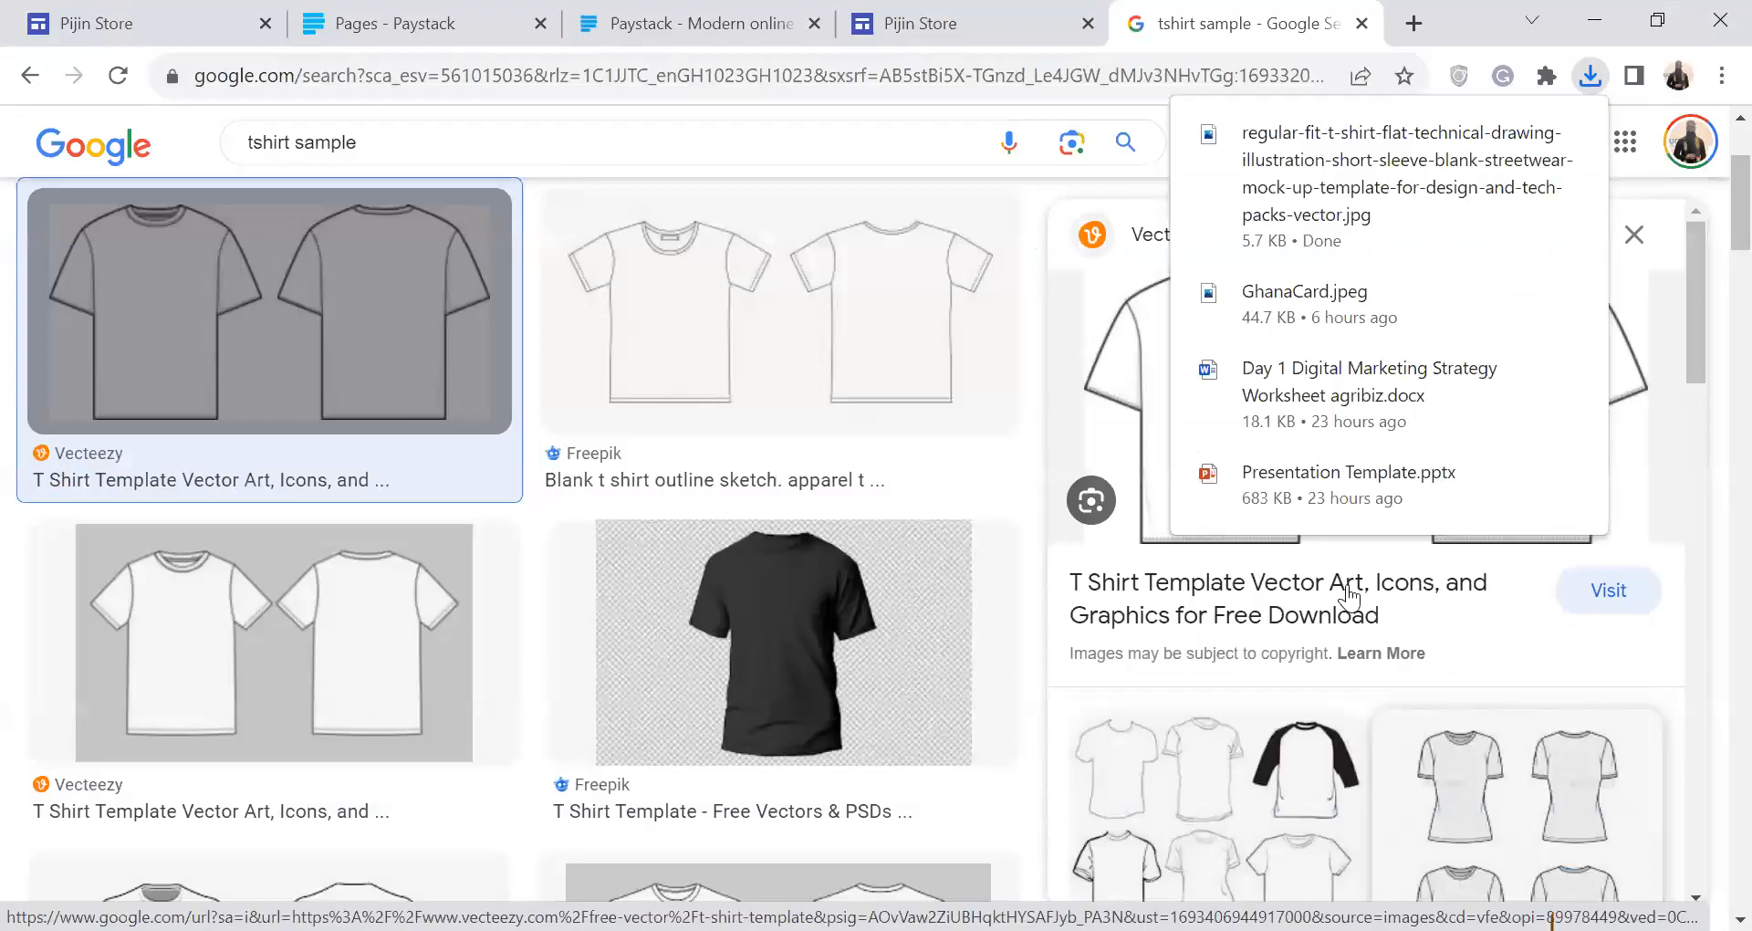
- Upload the regular-fit T-shirt template image from the Desktop as the Tshirt product's media and save the product
left_click(650, 11)
left_click(461, 12)
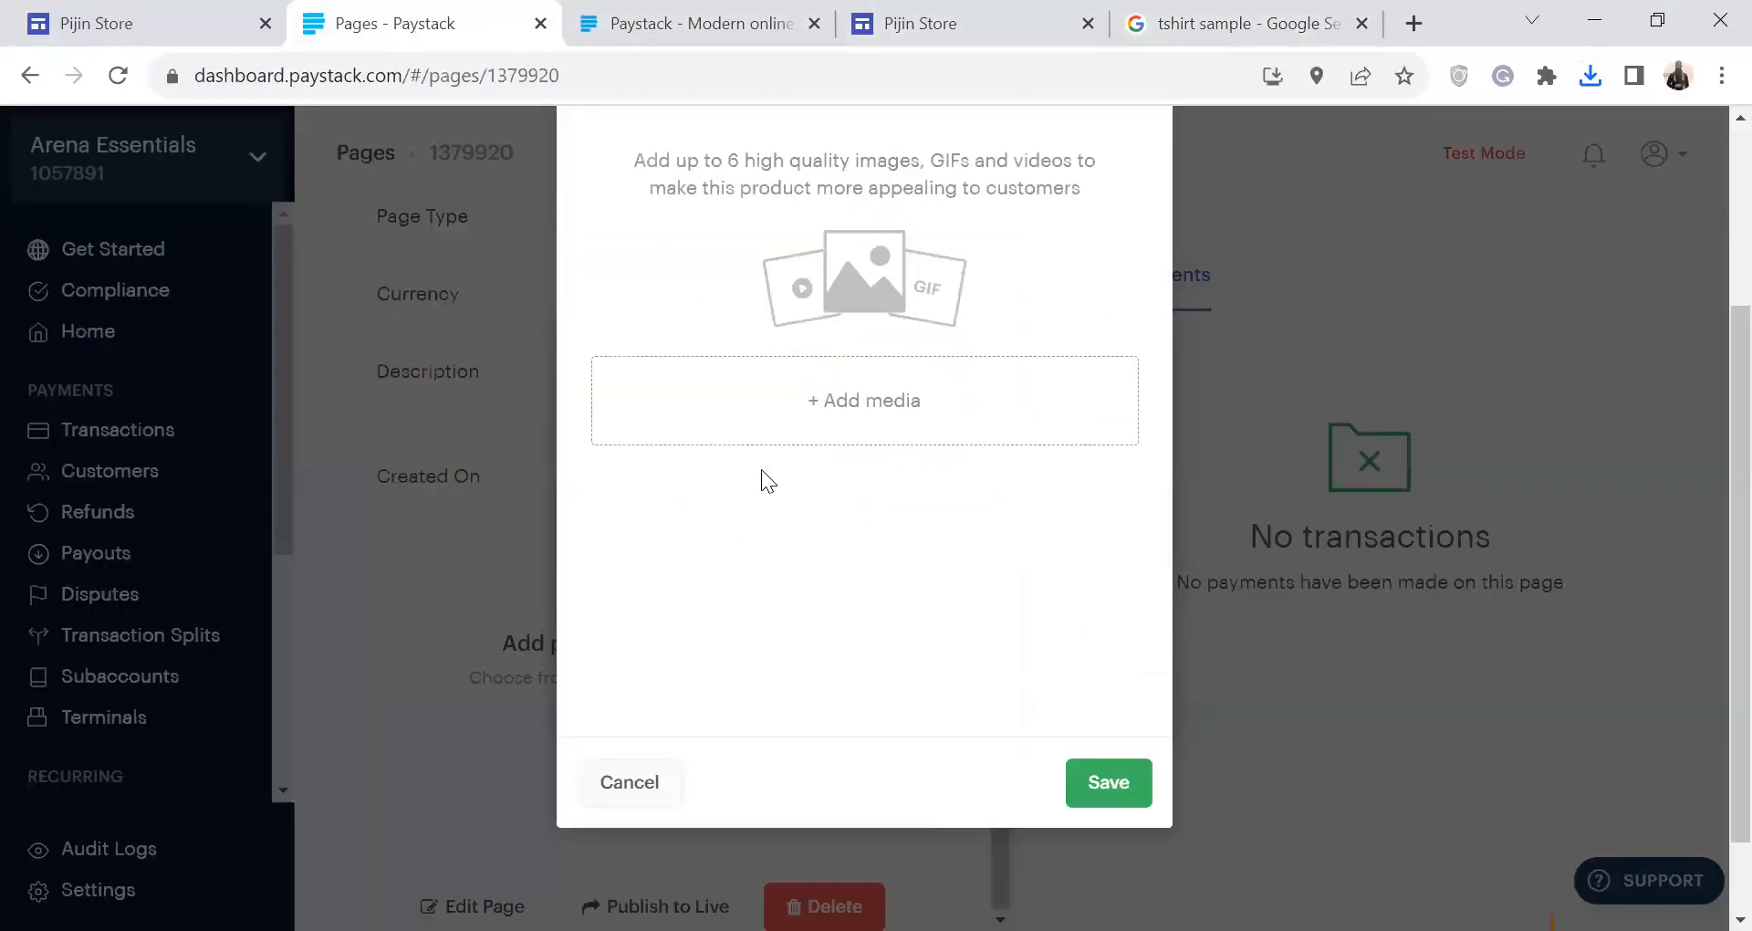
scroll(761, 482, "up", 2)
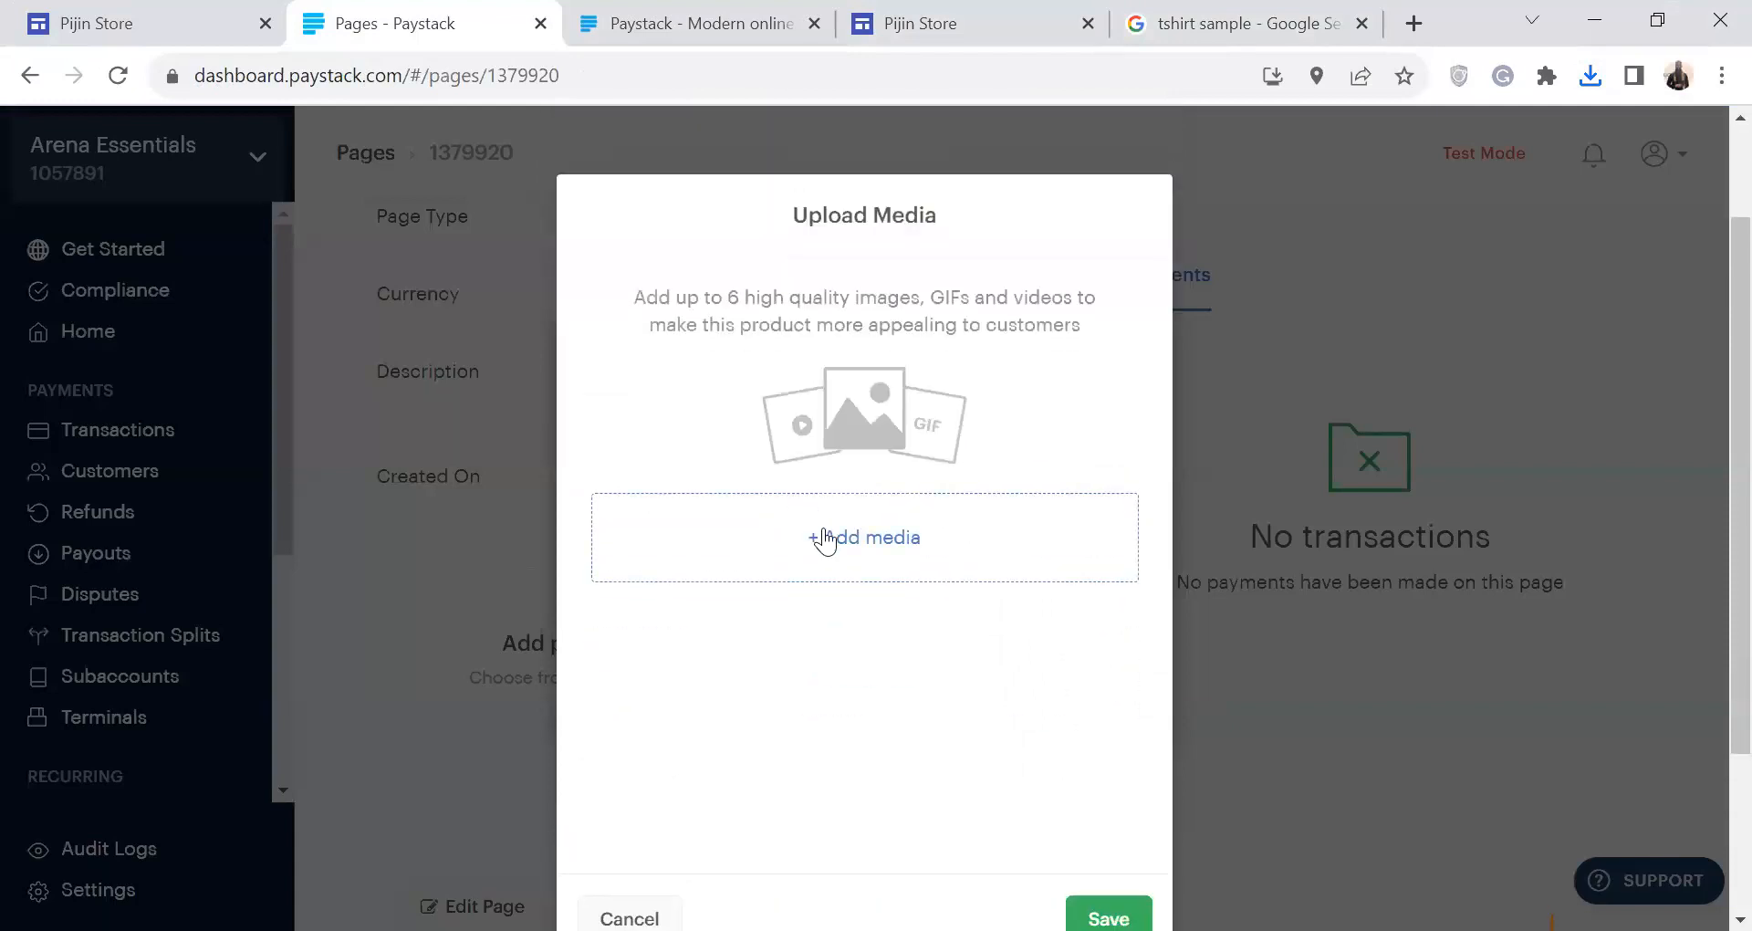
scroll(825, 534, "down", 2)
scroll(824, 534, "up", 2)
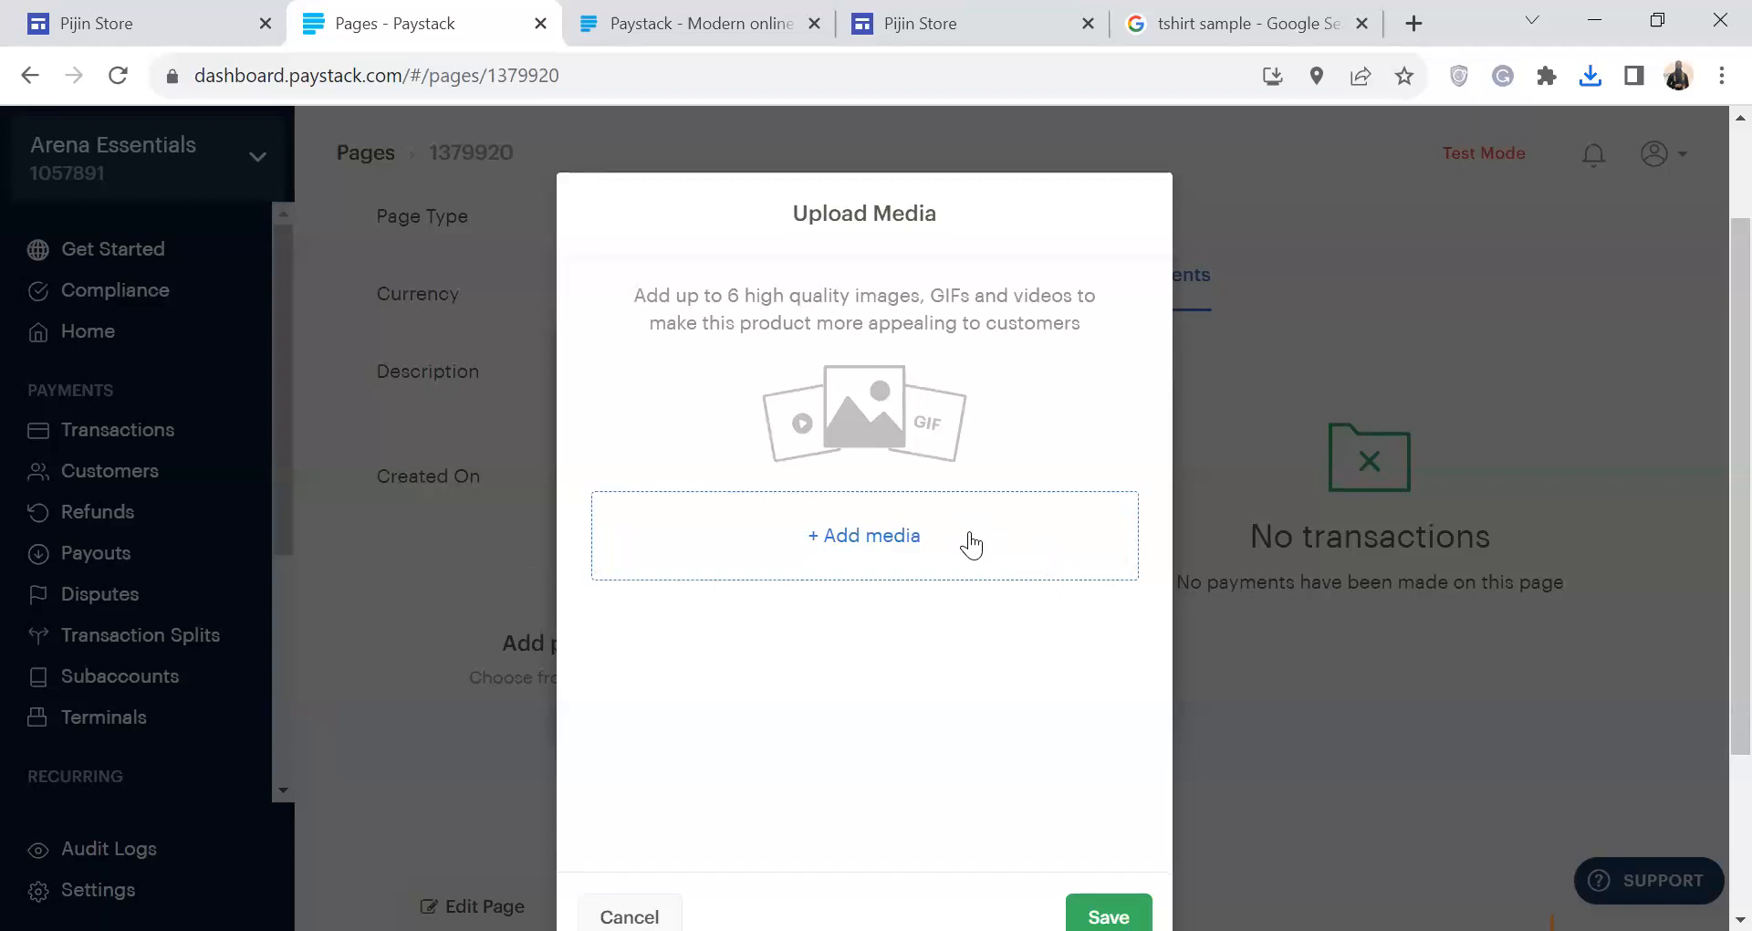
scroll(958, 493, "down", 2)
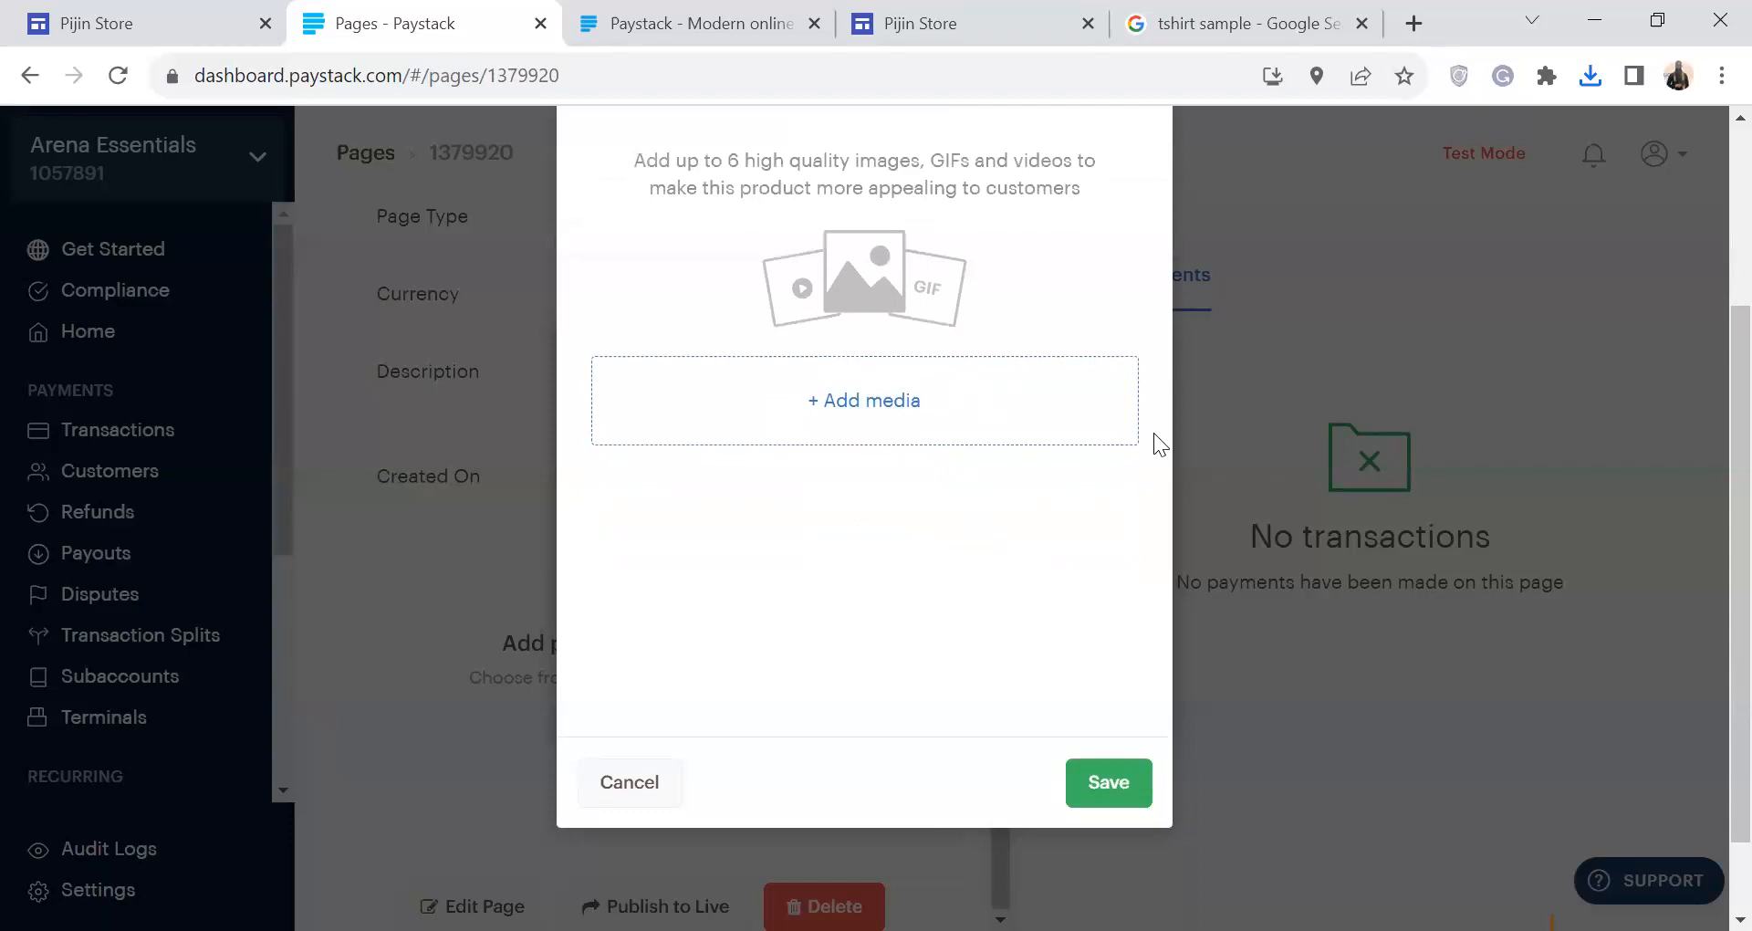
scroll(180, 221, "up", 1)
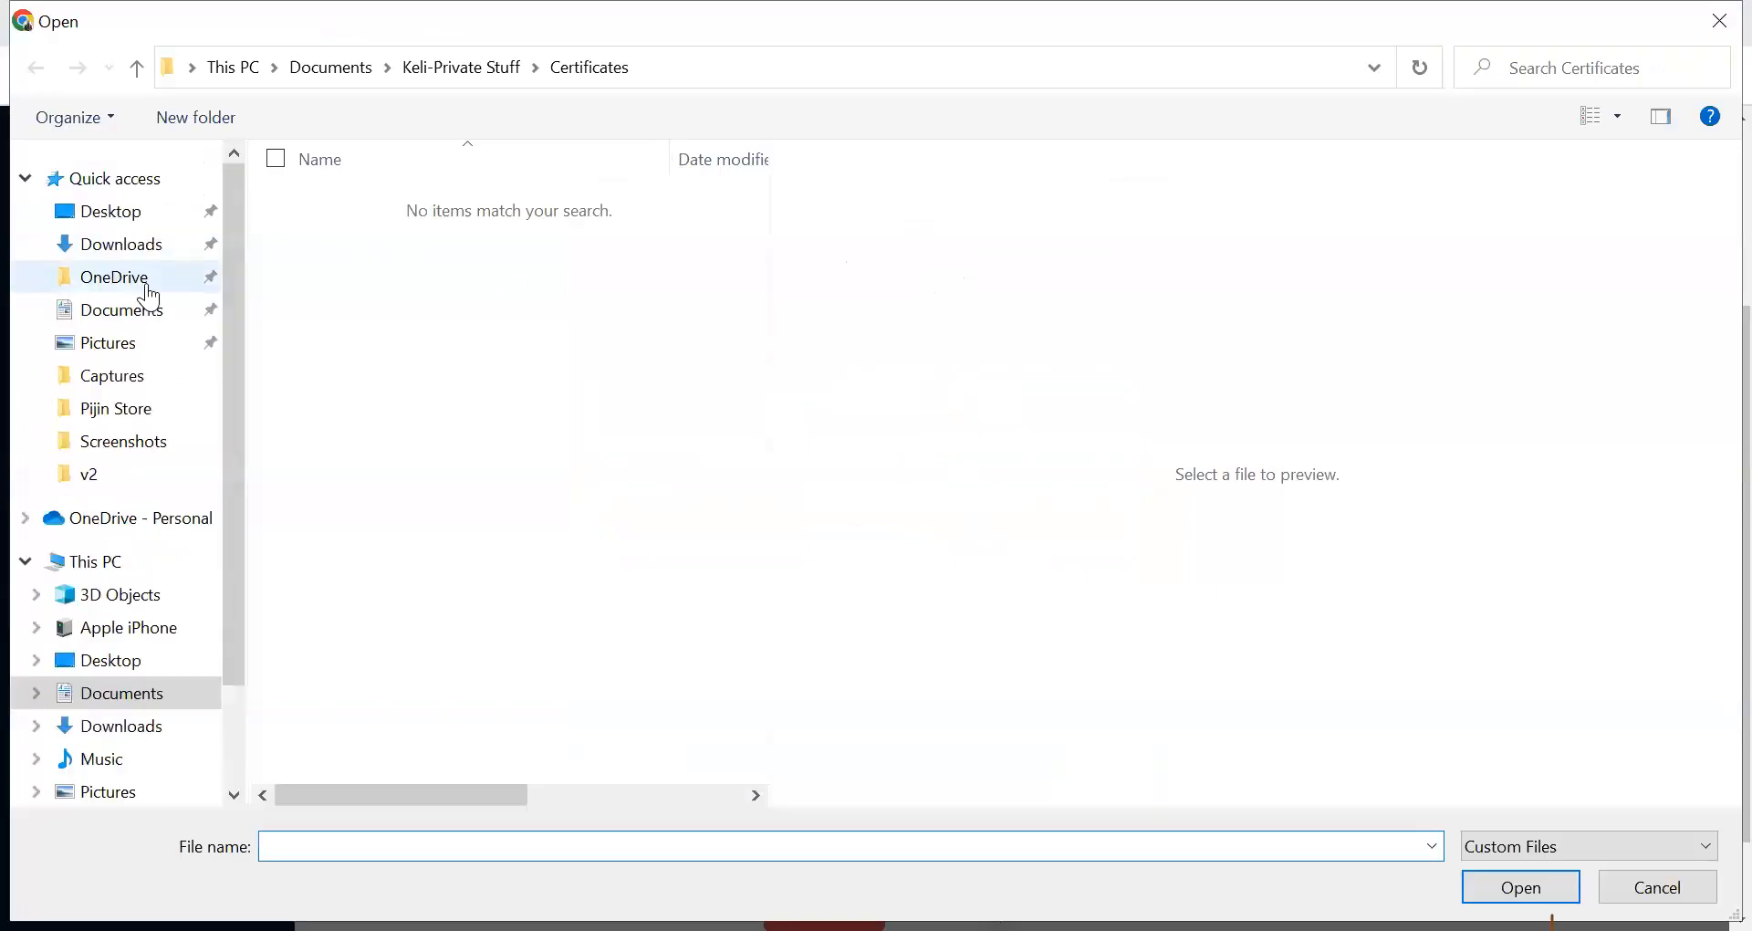
left_click(122, 217)
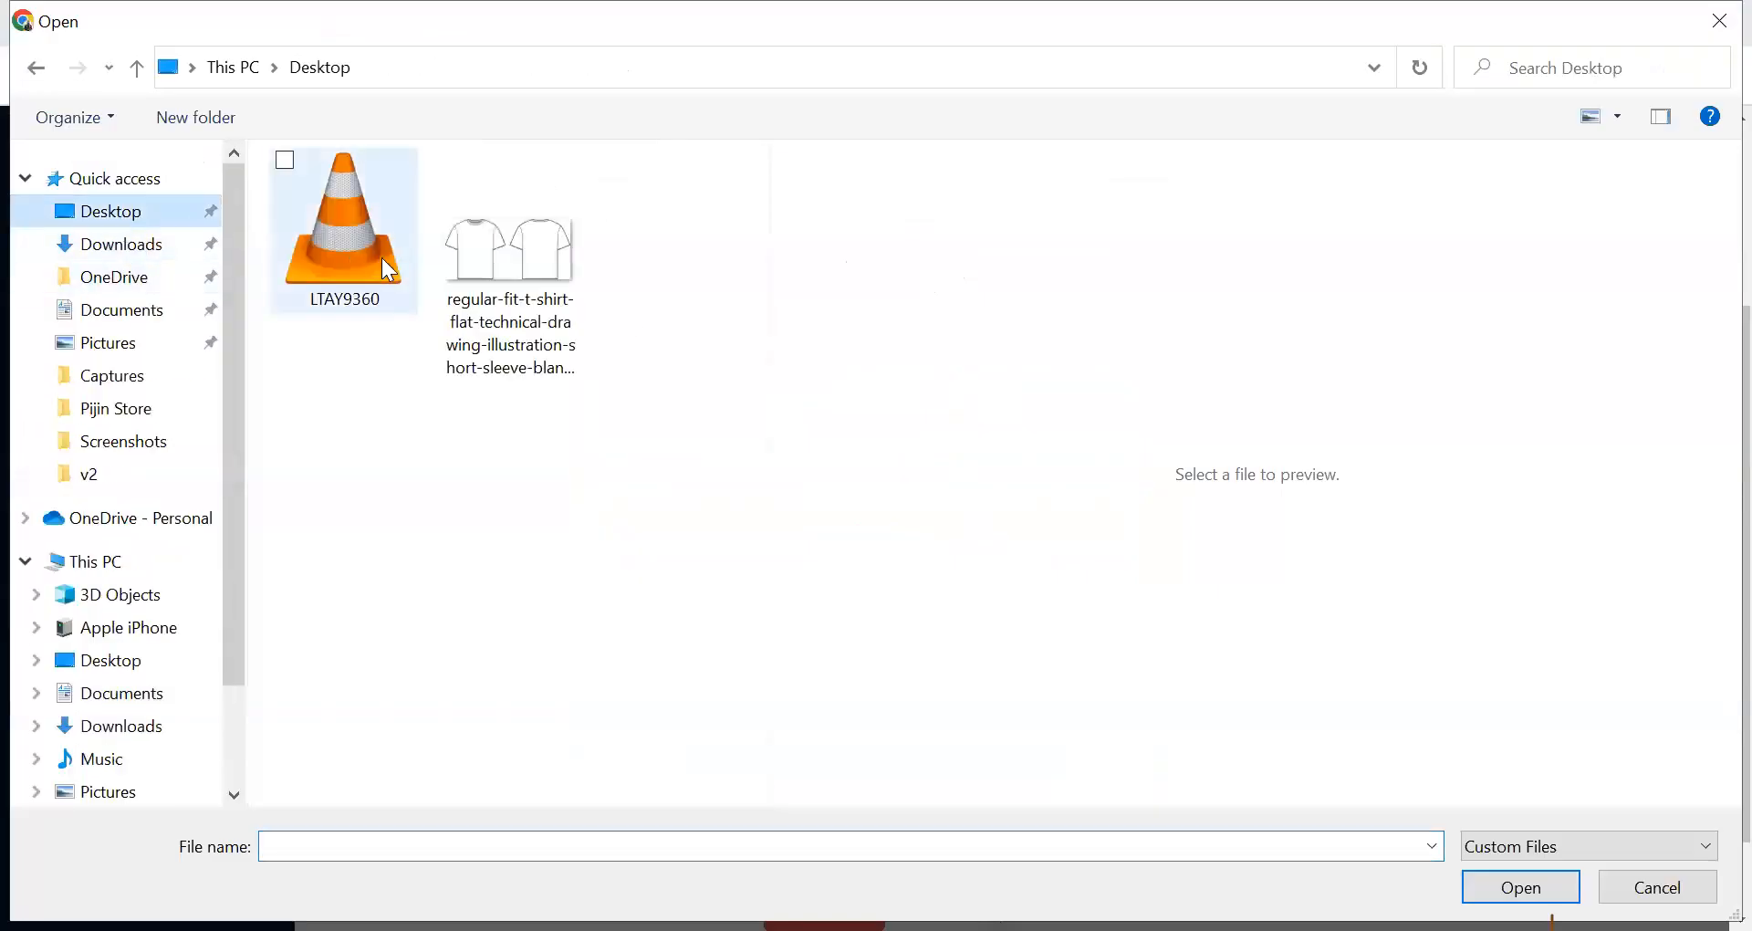
left_click(547, 272)
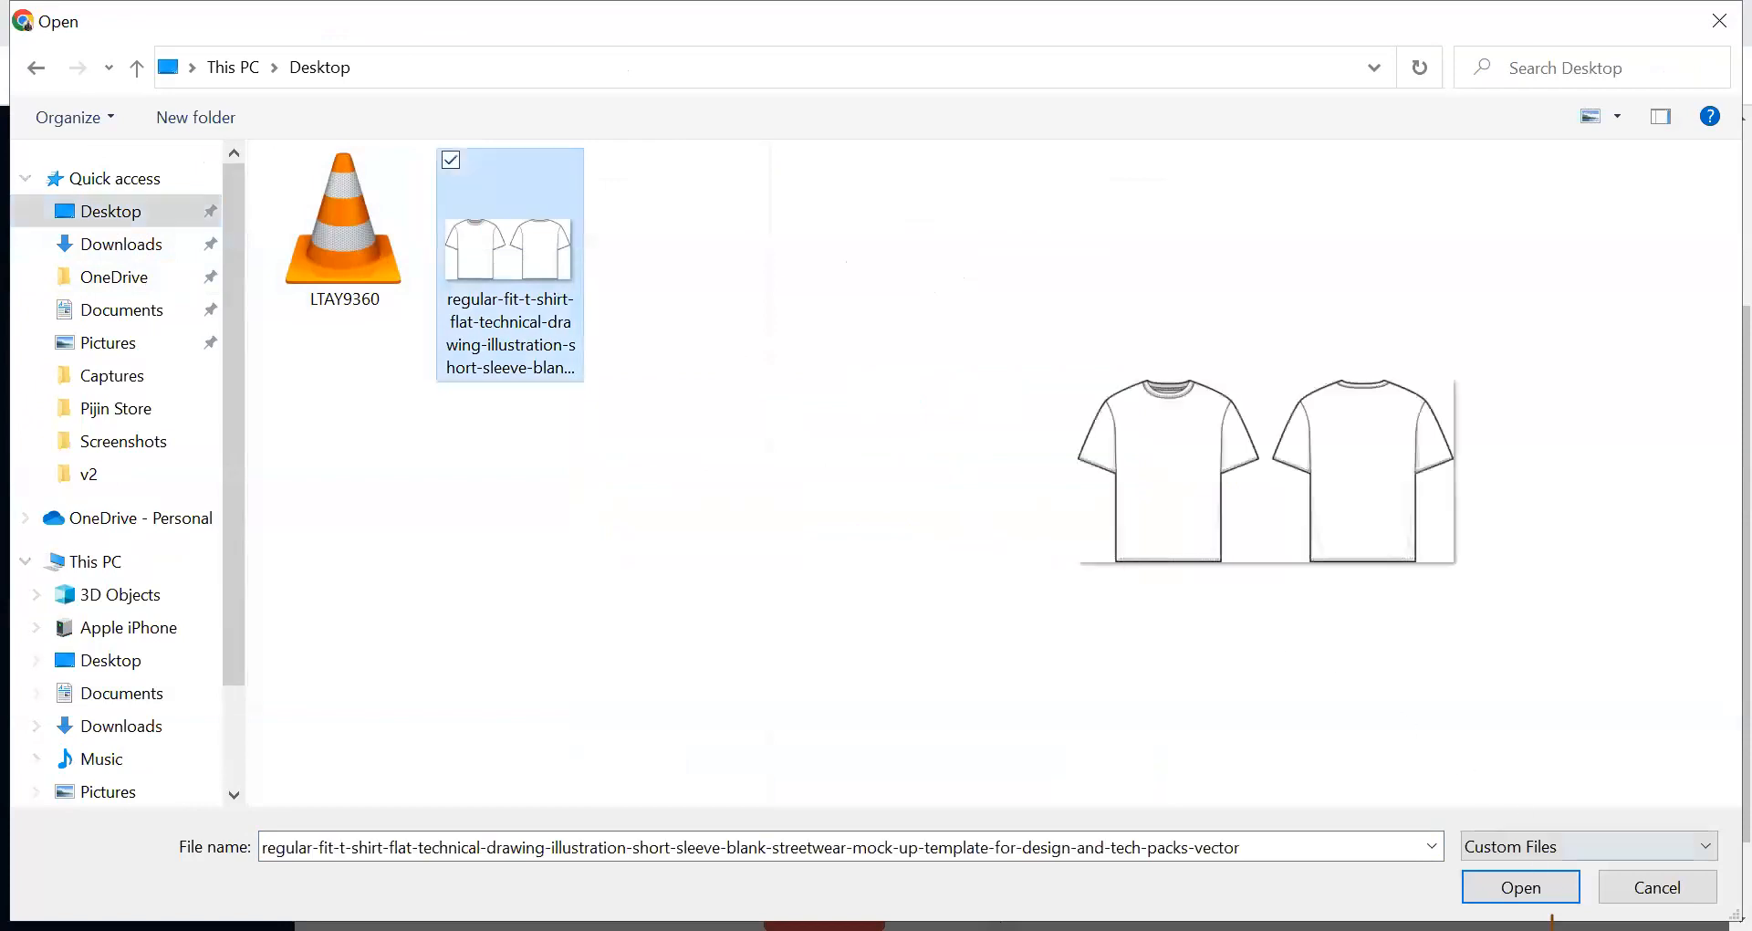
left_click(1517, 885)
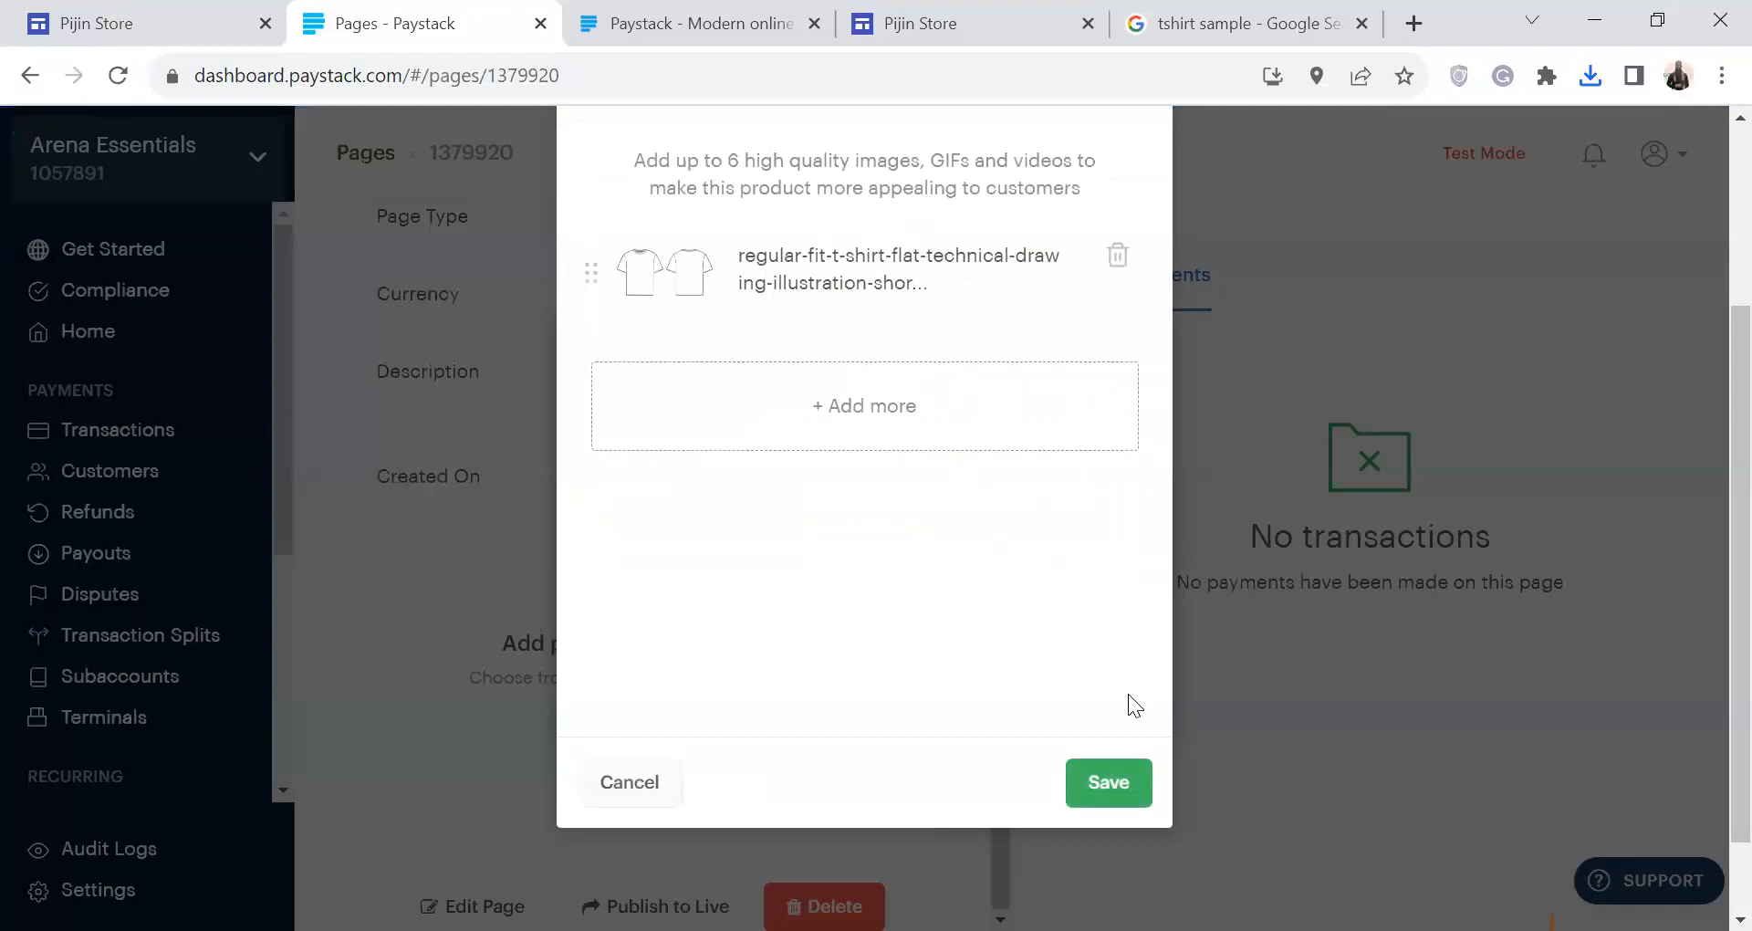
left_click(1108, 782)
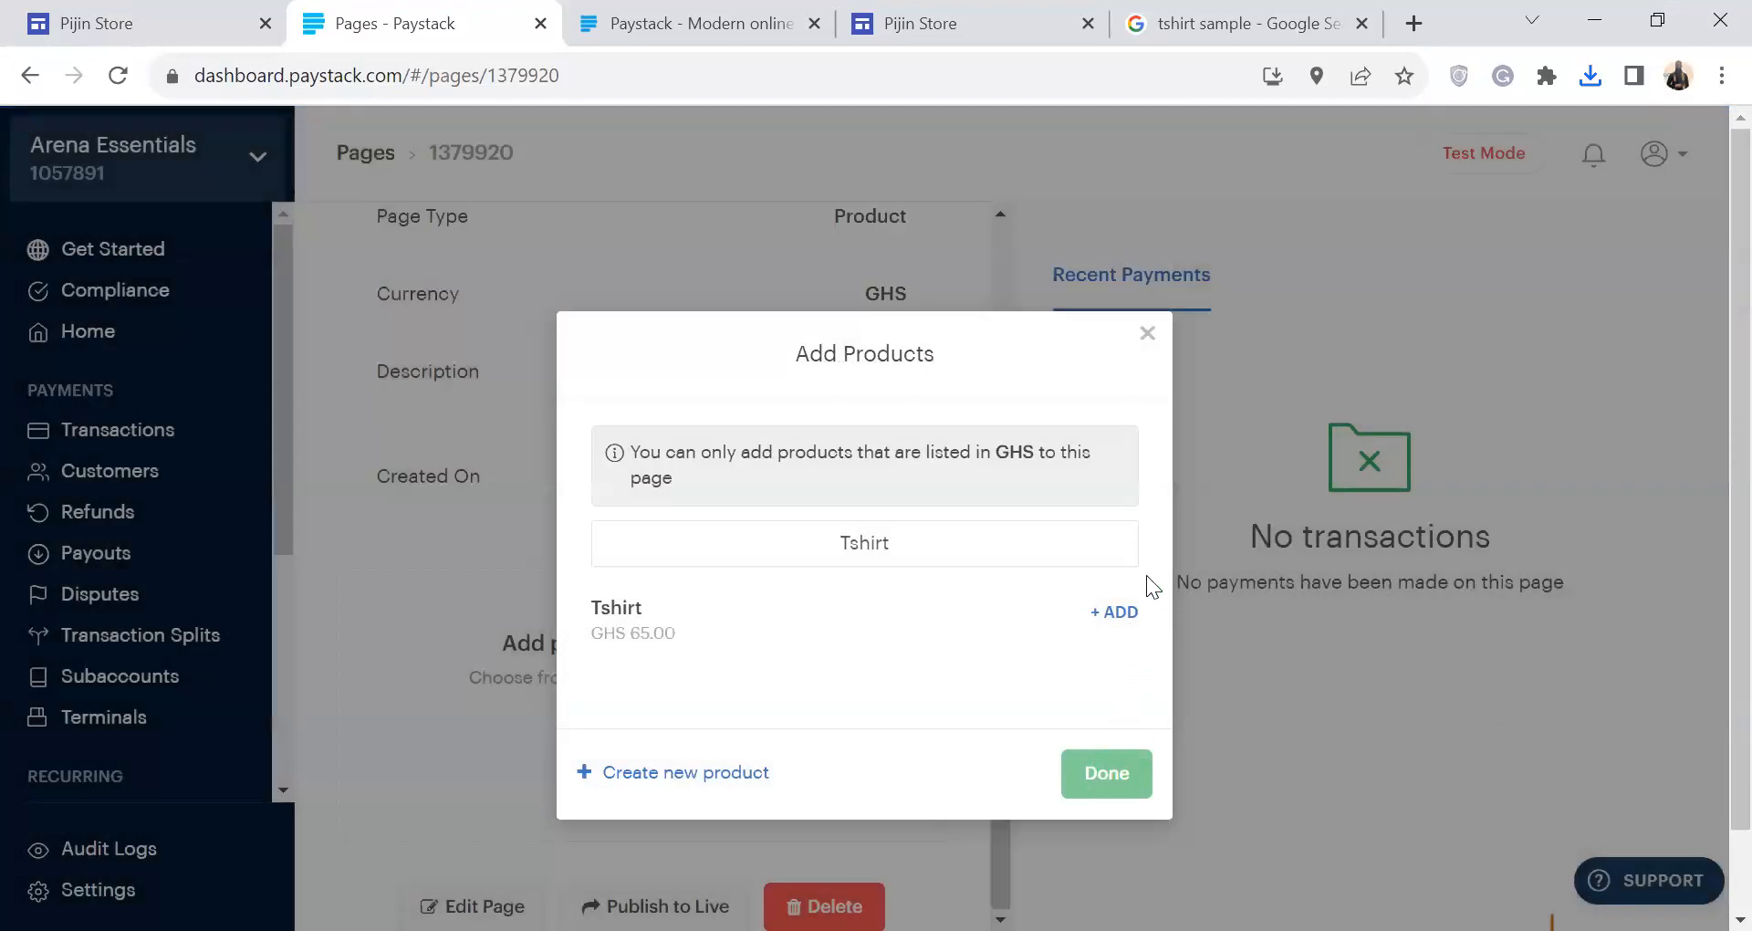
- Close the product picker without adding the Tshirt and visit the Arena Essentials payment page's link
left_click(1147, 334)
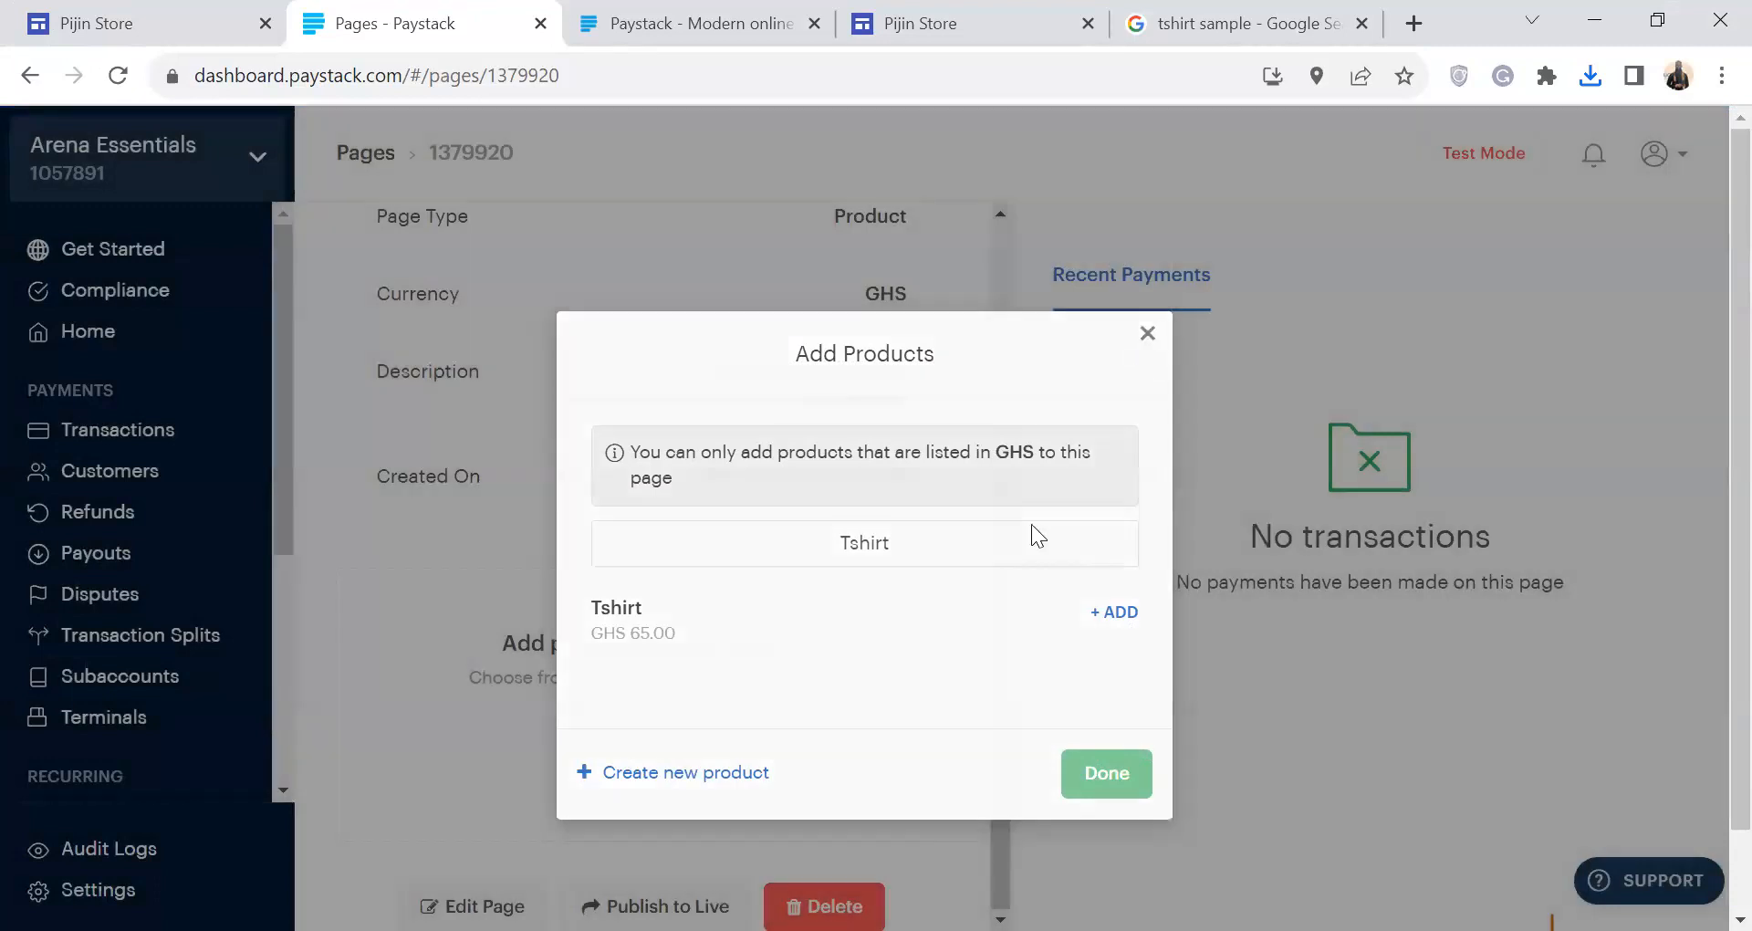
scroll(850, 739, "up", 3)
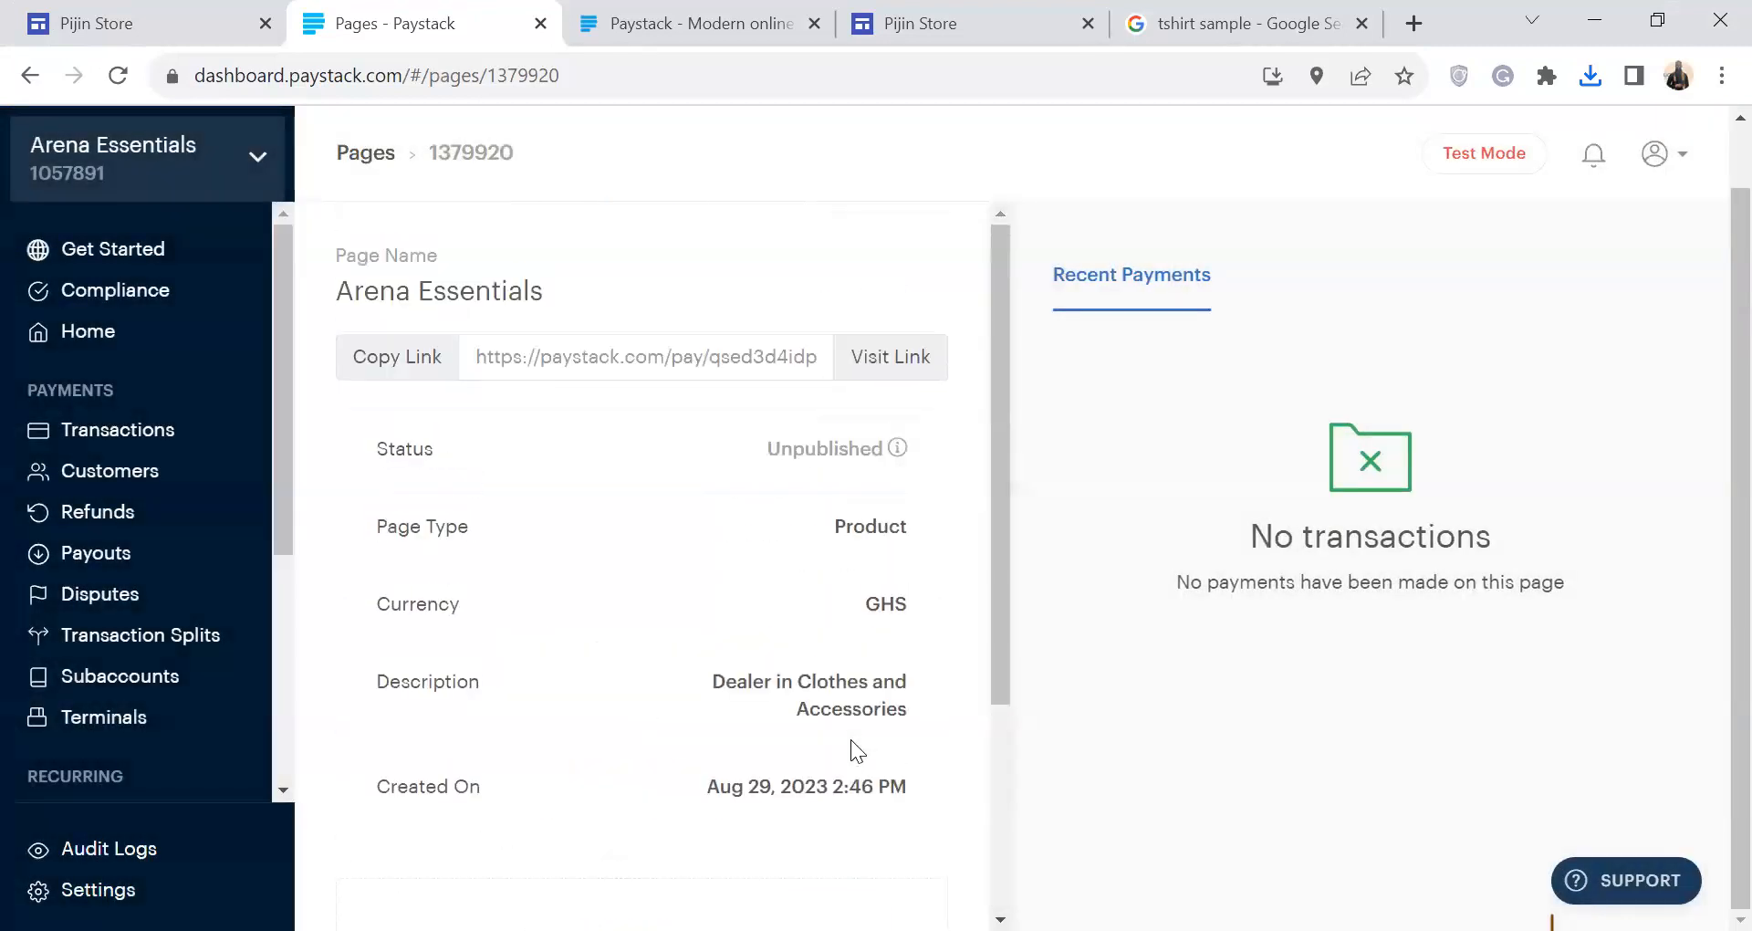
left_click(863, 358)
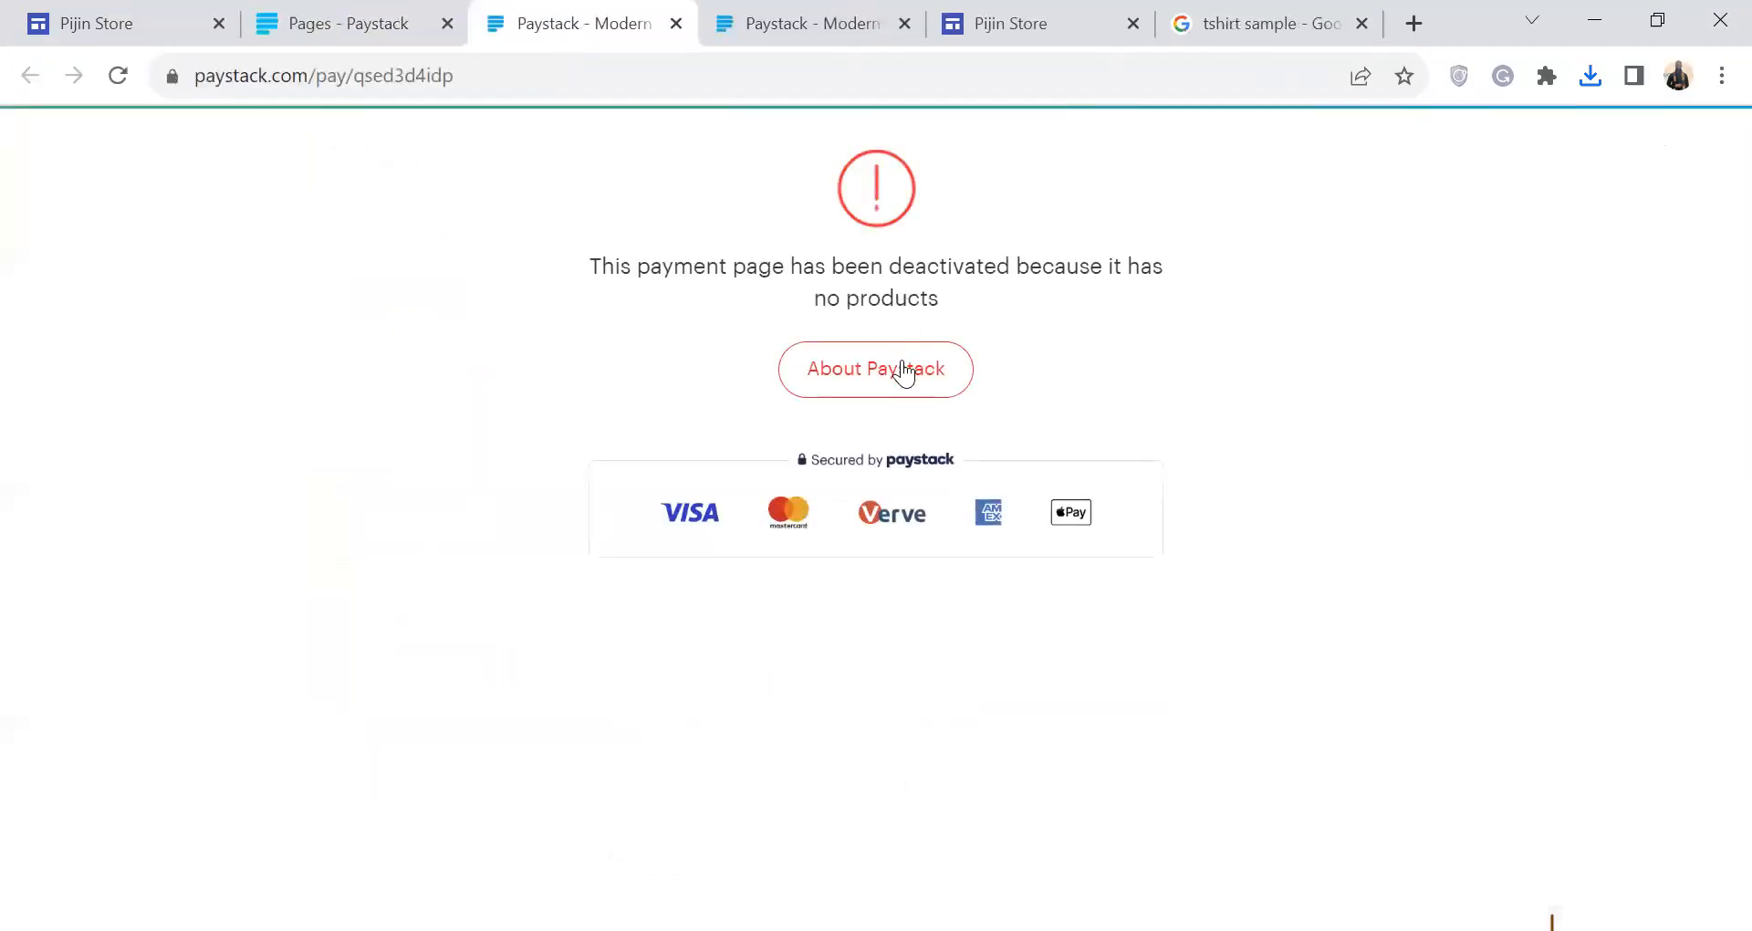
- Return to the page's dashboard details, review the Publish to Live Mode terms and dismiss them
left_click(307, 20)
scroll(823, 844, "down", 3)
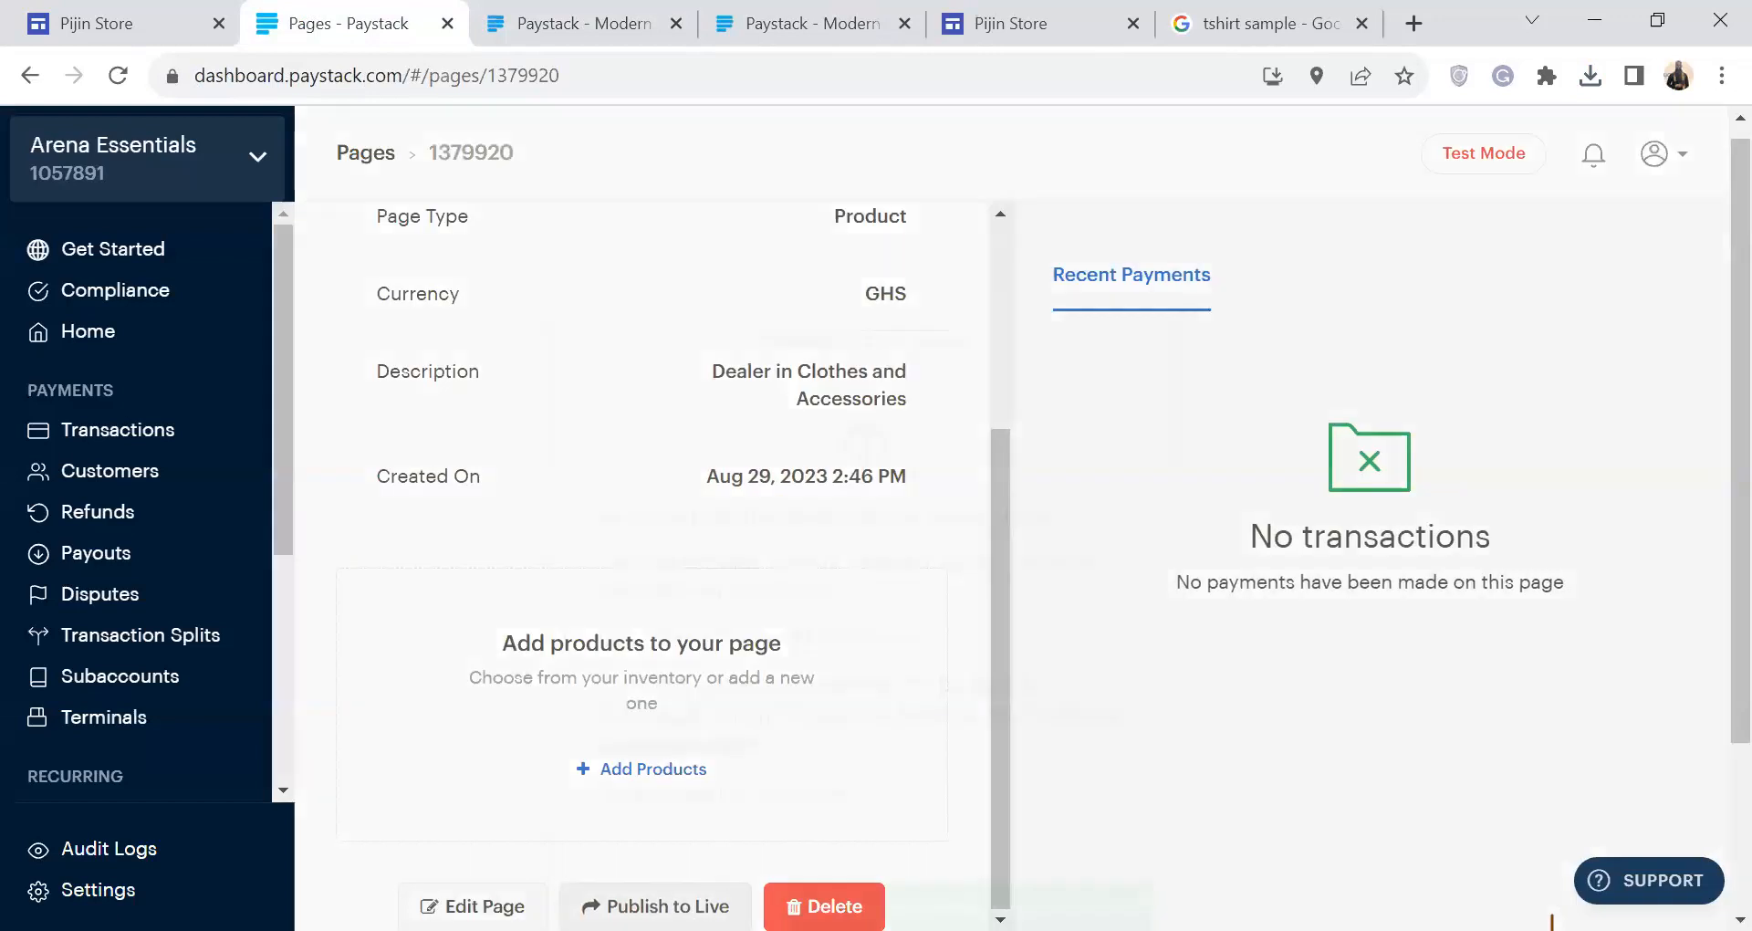
left_click(655, 905)
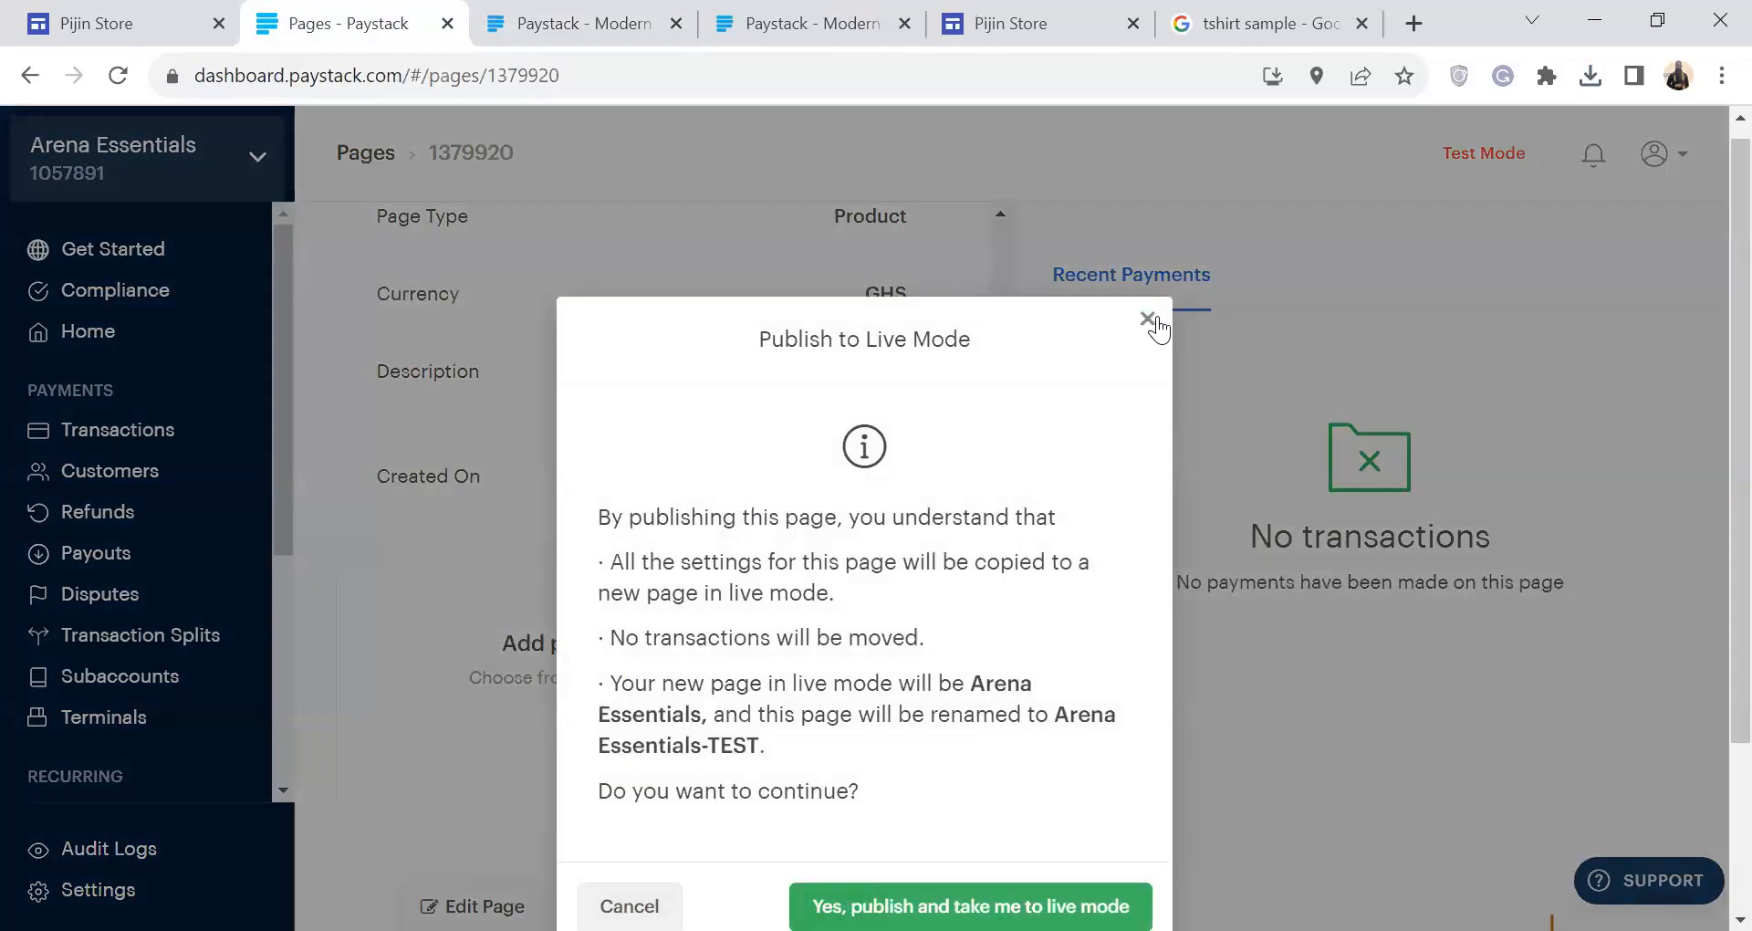
left_click(1149, 320)
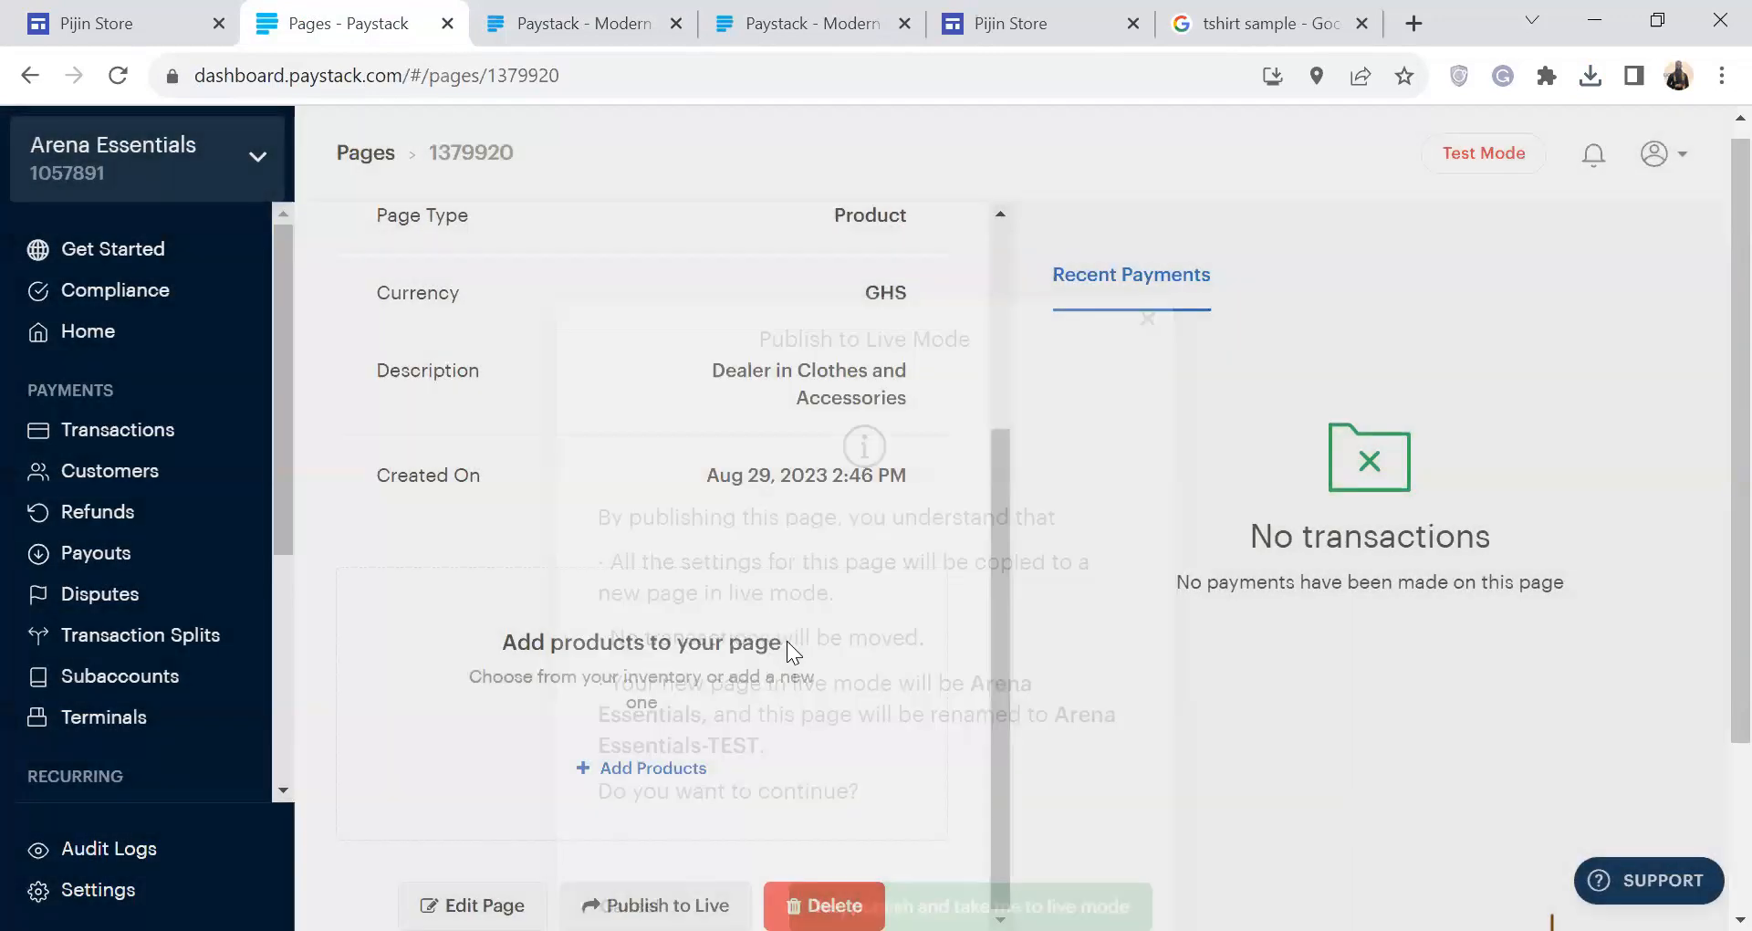
- Copy the Arena Essentials payment page's link and look over the rest of the page's details
scroll(787, 640, "up", 3)
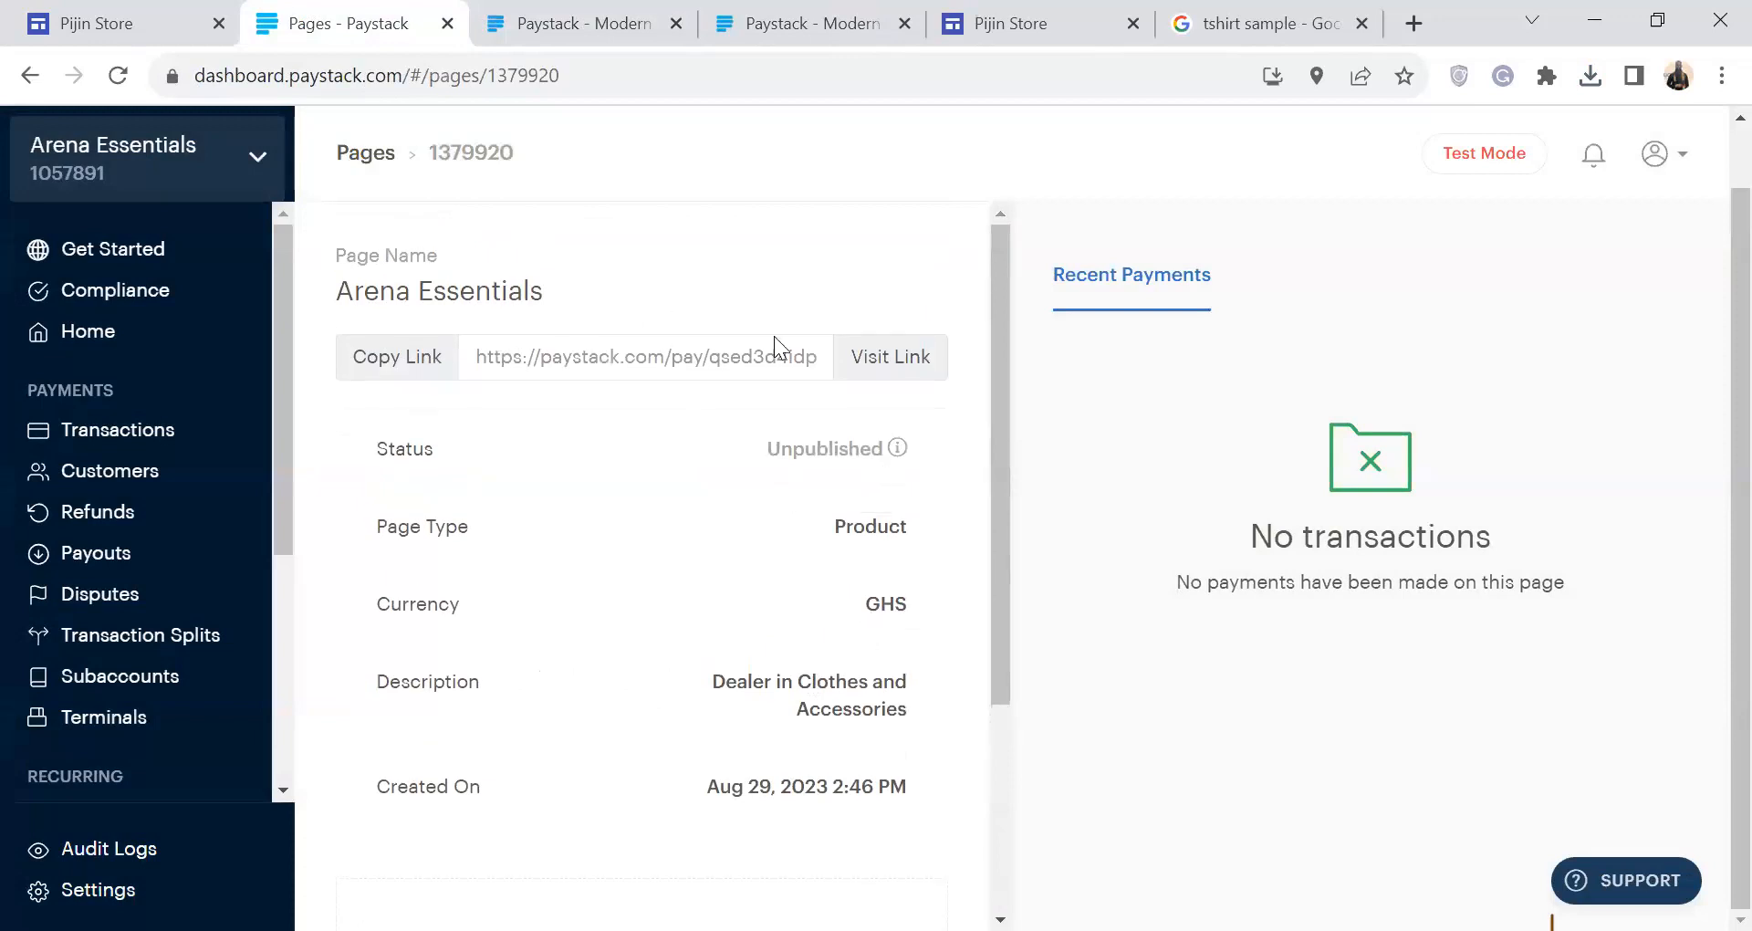
left_click(408, 374)
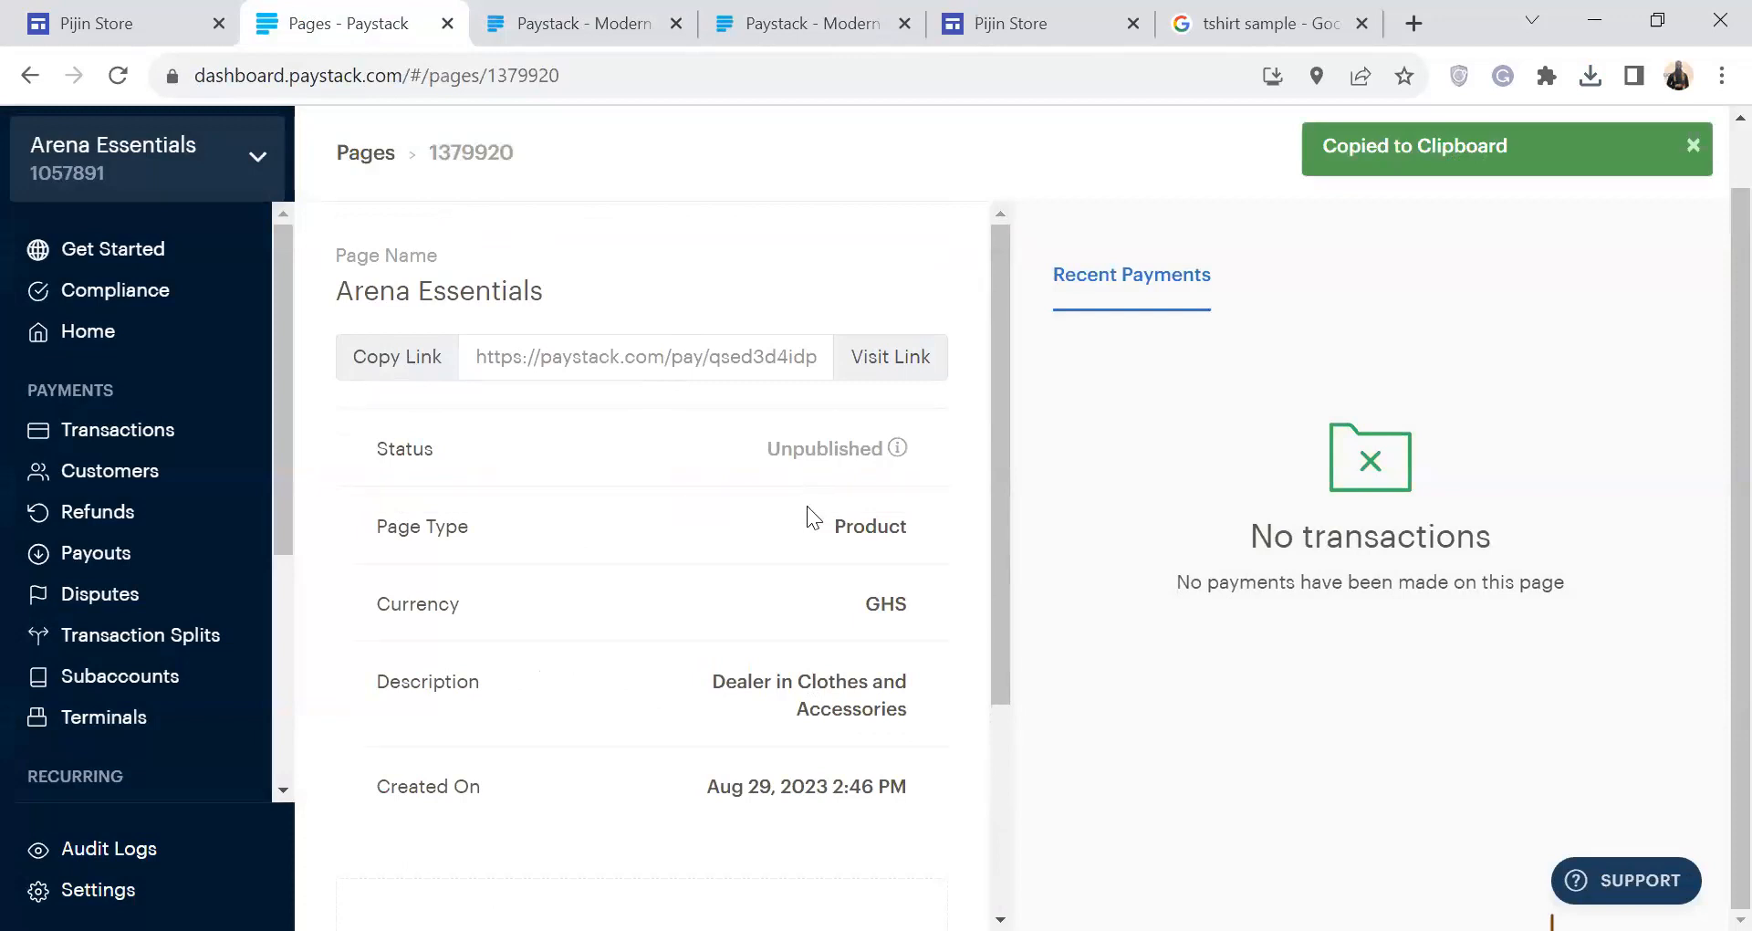
scroll(807, 517, "down", 2)
scroll(806, 525, "down", 2)
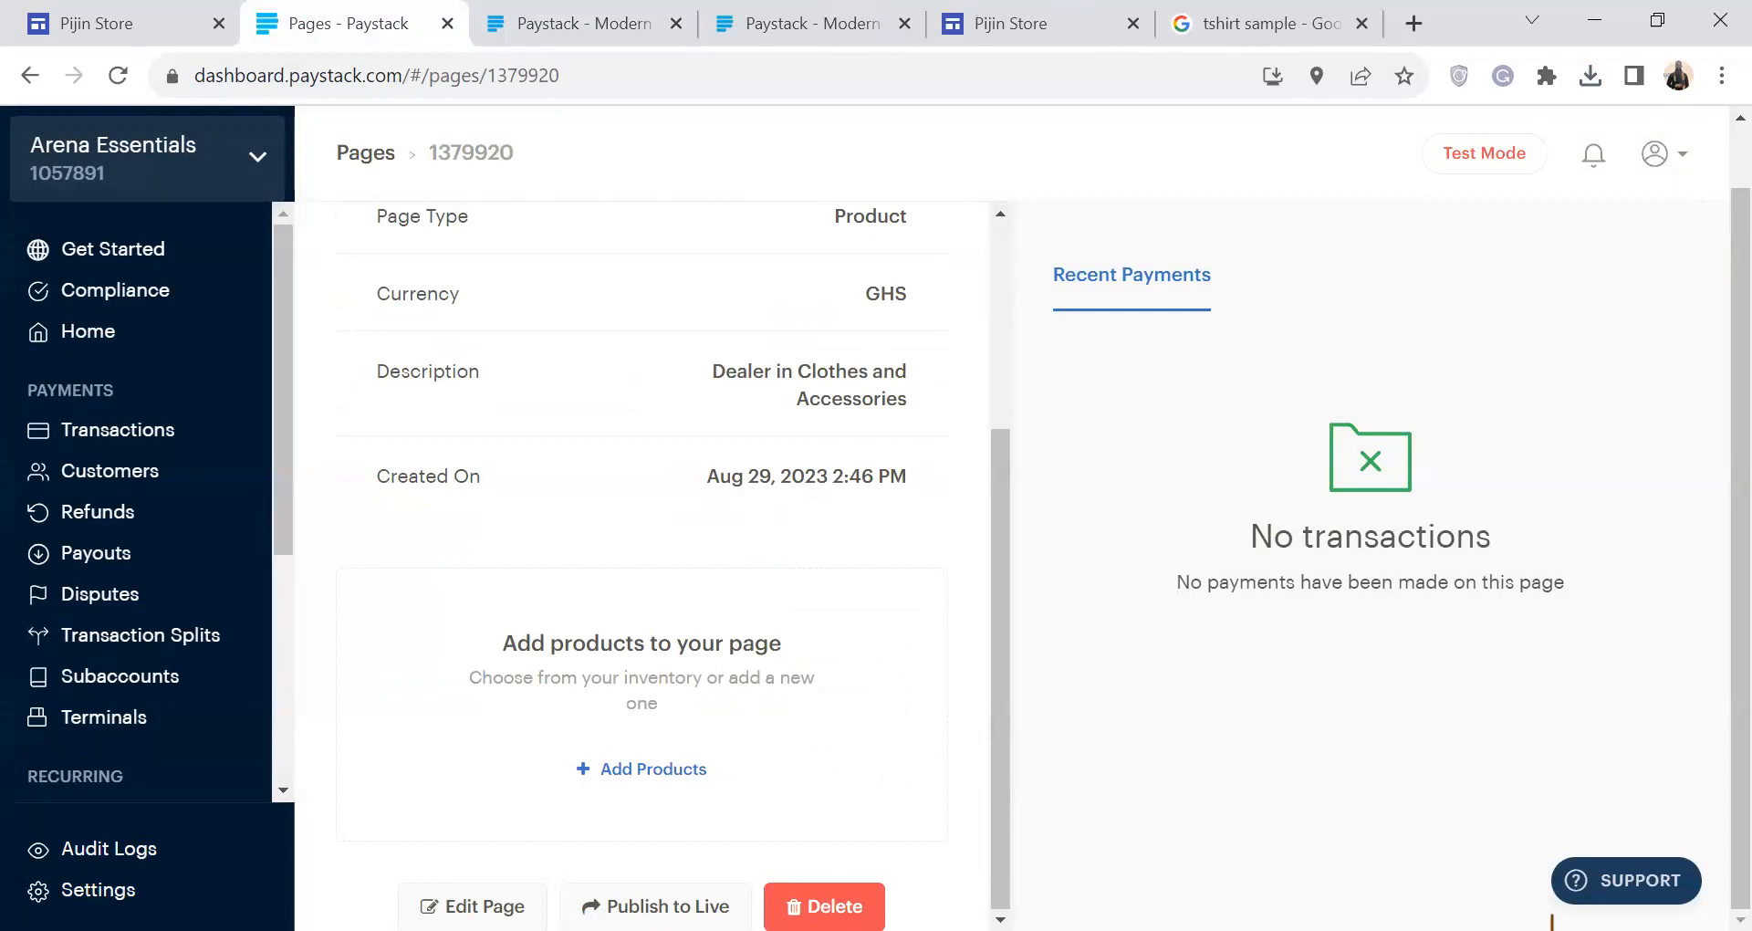
- Switch to the published Pijin Store site and go from there to the Google Sites home page's recent sites
left_click(108, 20)
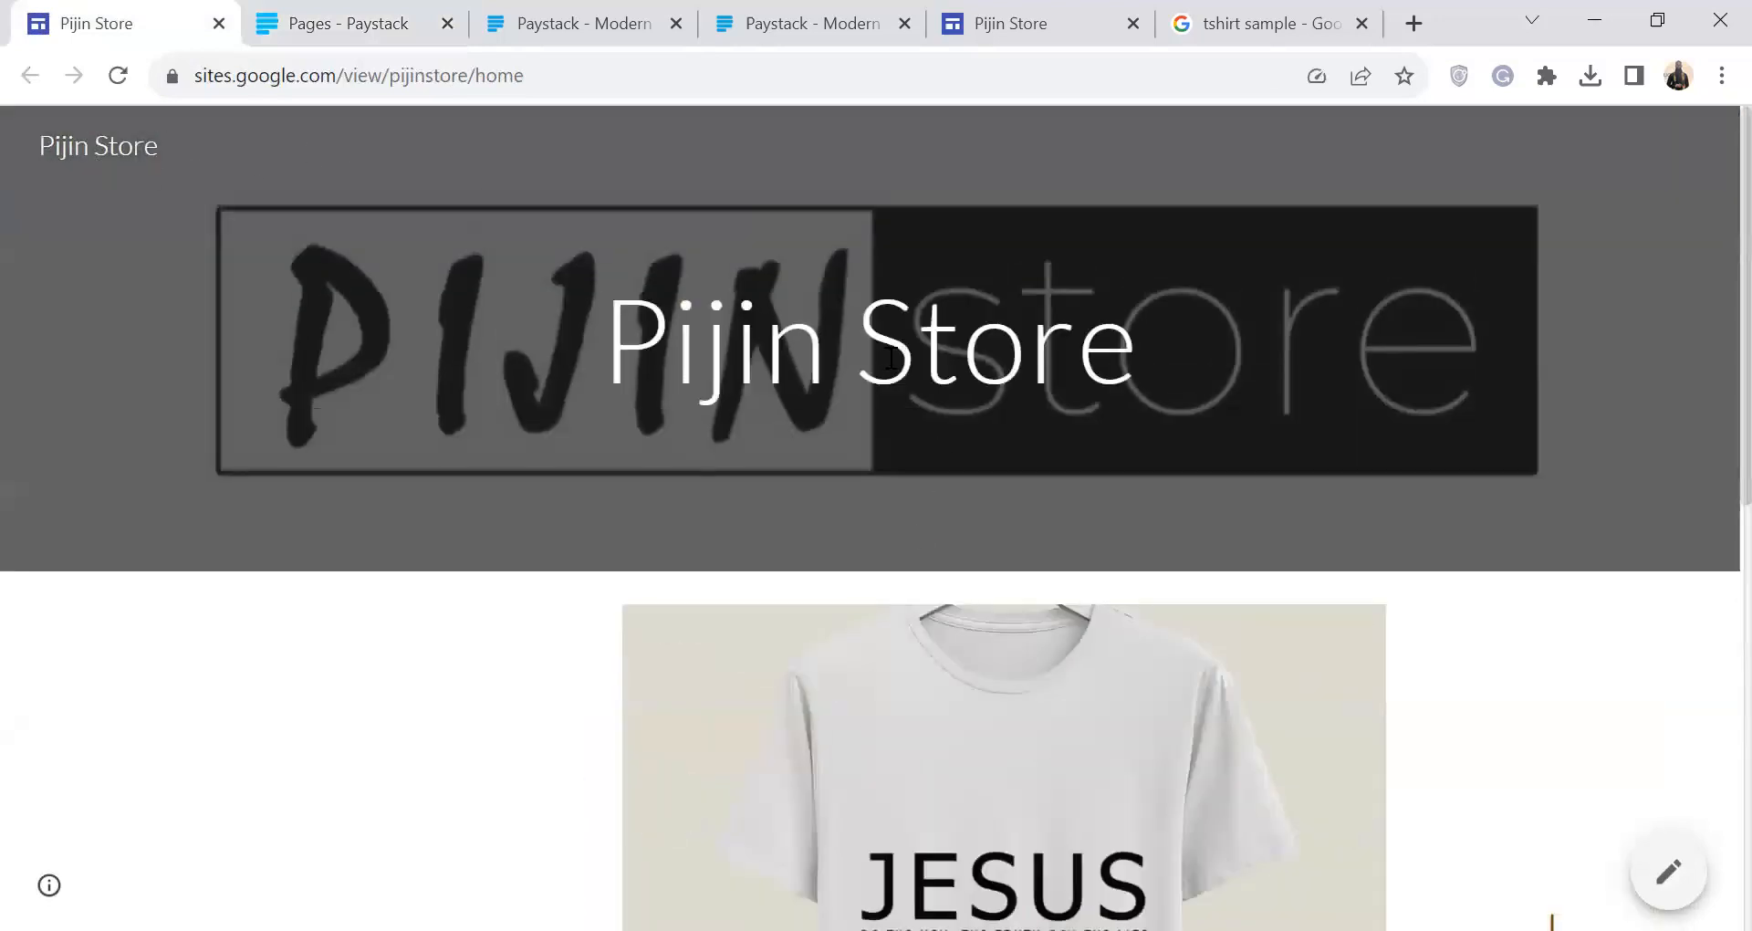
left_click(572, 76)
left_click_drag(572, 75, 418, 77)
key("BackSpace")
key("Return")
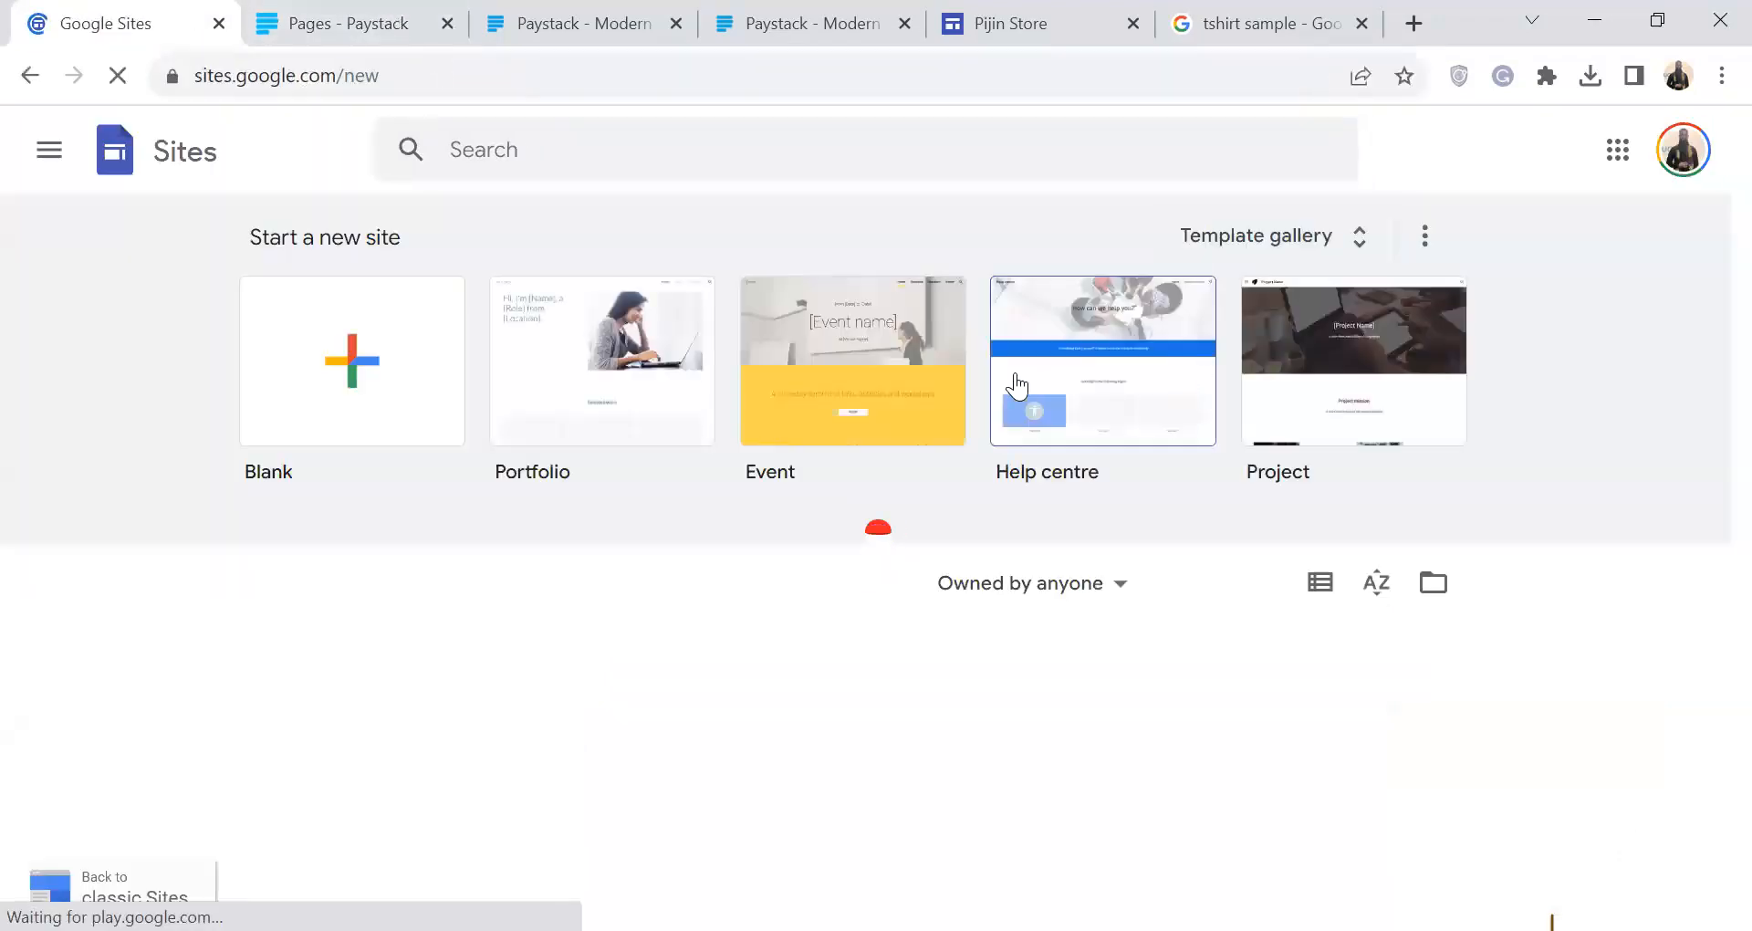
scroll(1164, 538, "down", 2)
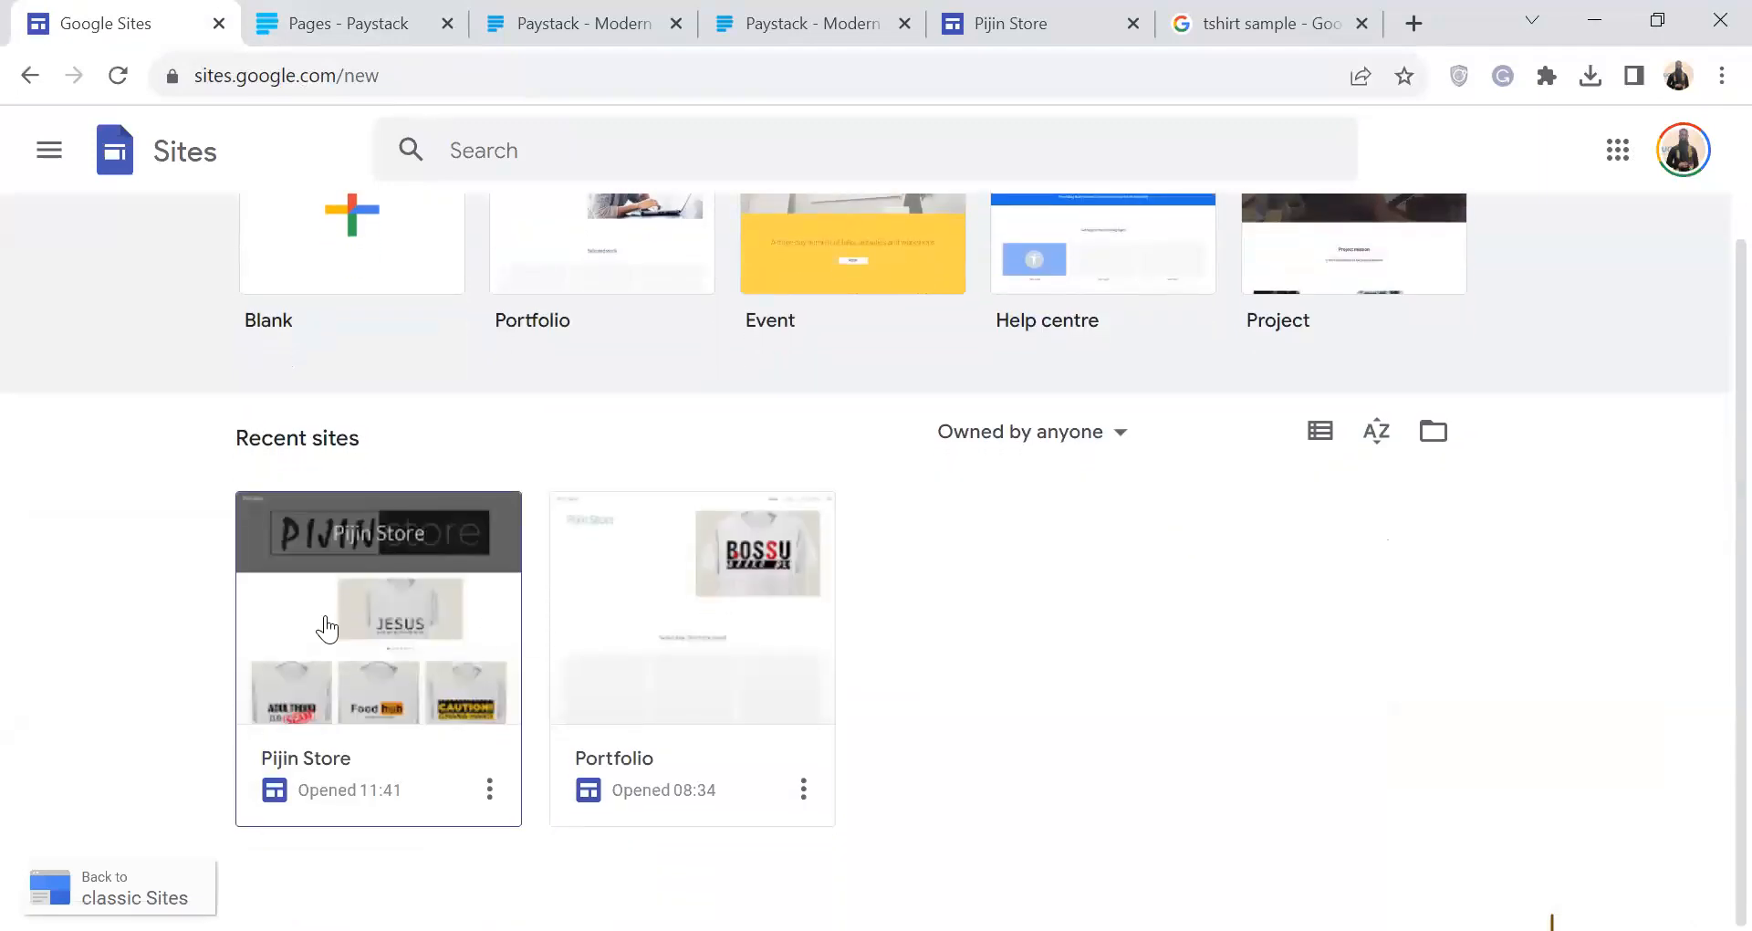
- Open the Portfolio site, try to replace its "Pijin Store" title with "Arene" and return to the site list
left_click(600, 613)
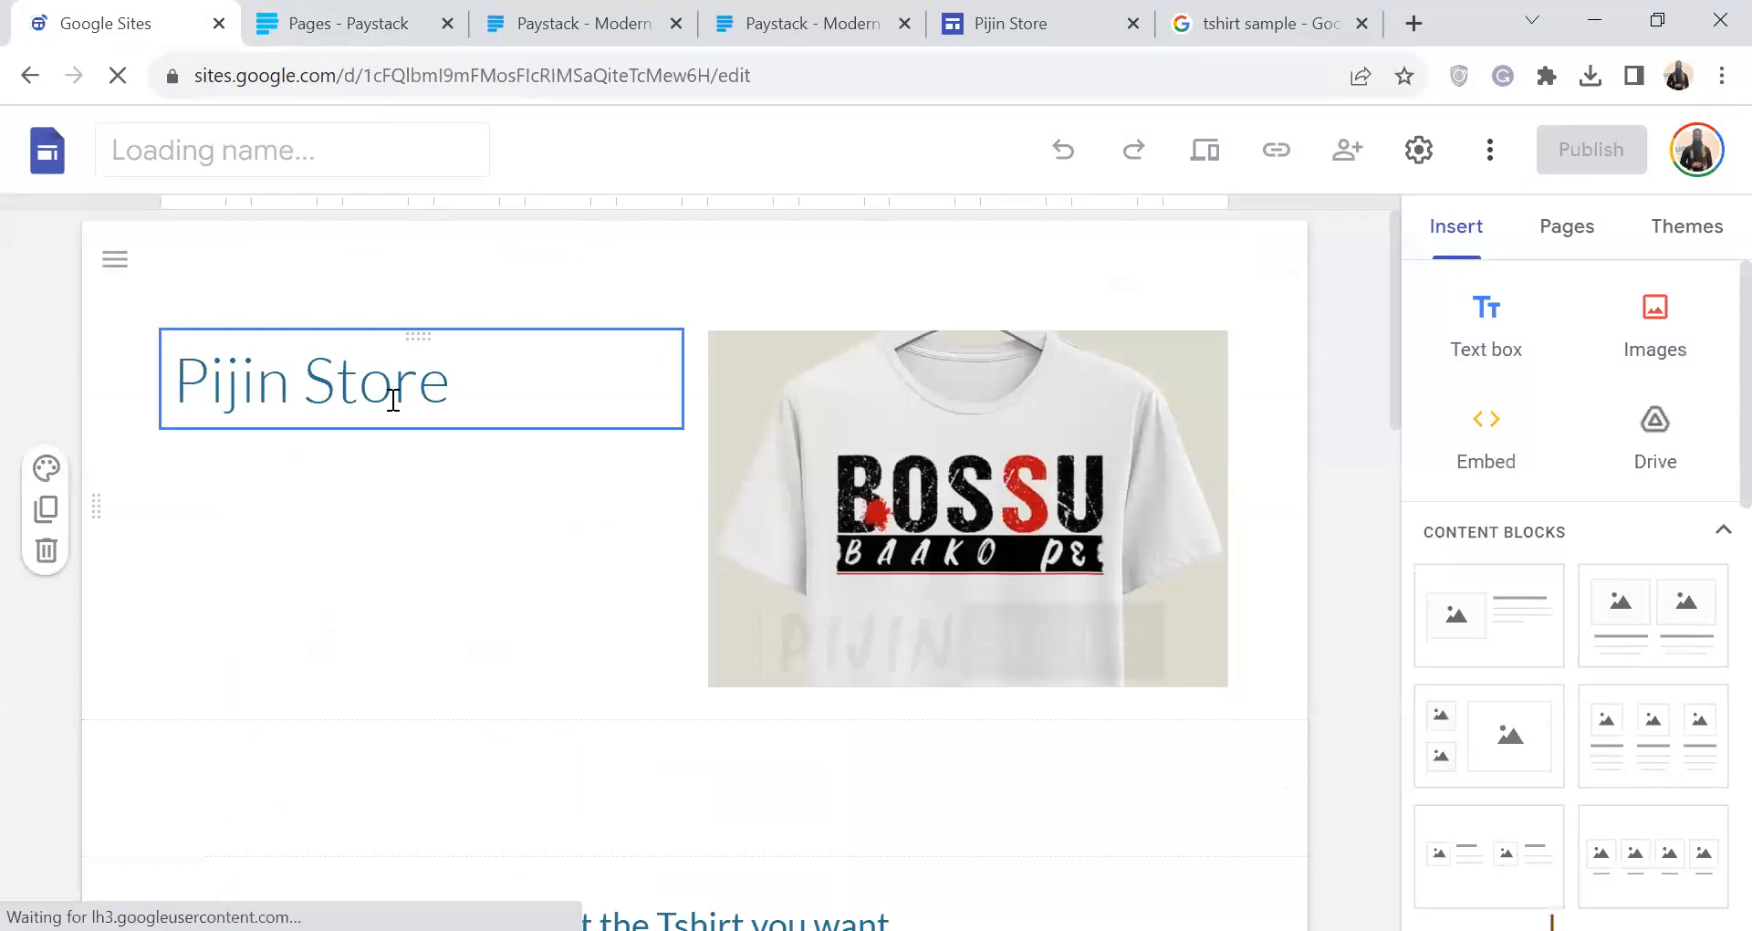
double_click(385, 393)
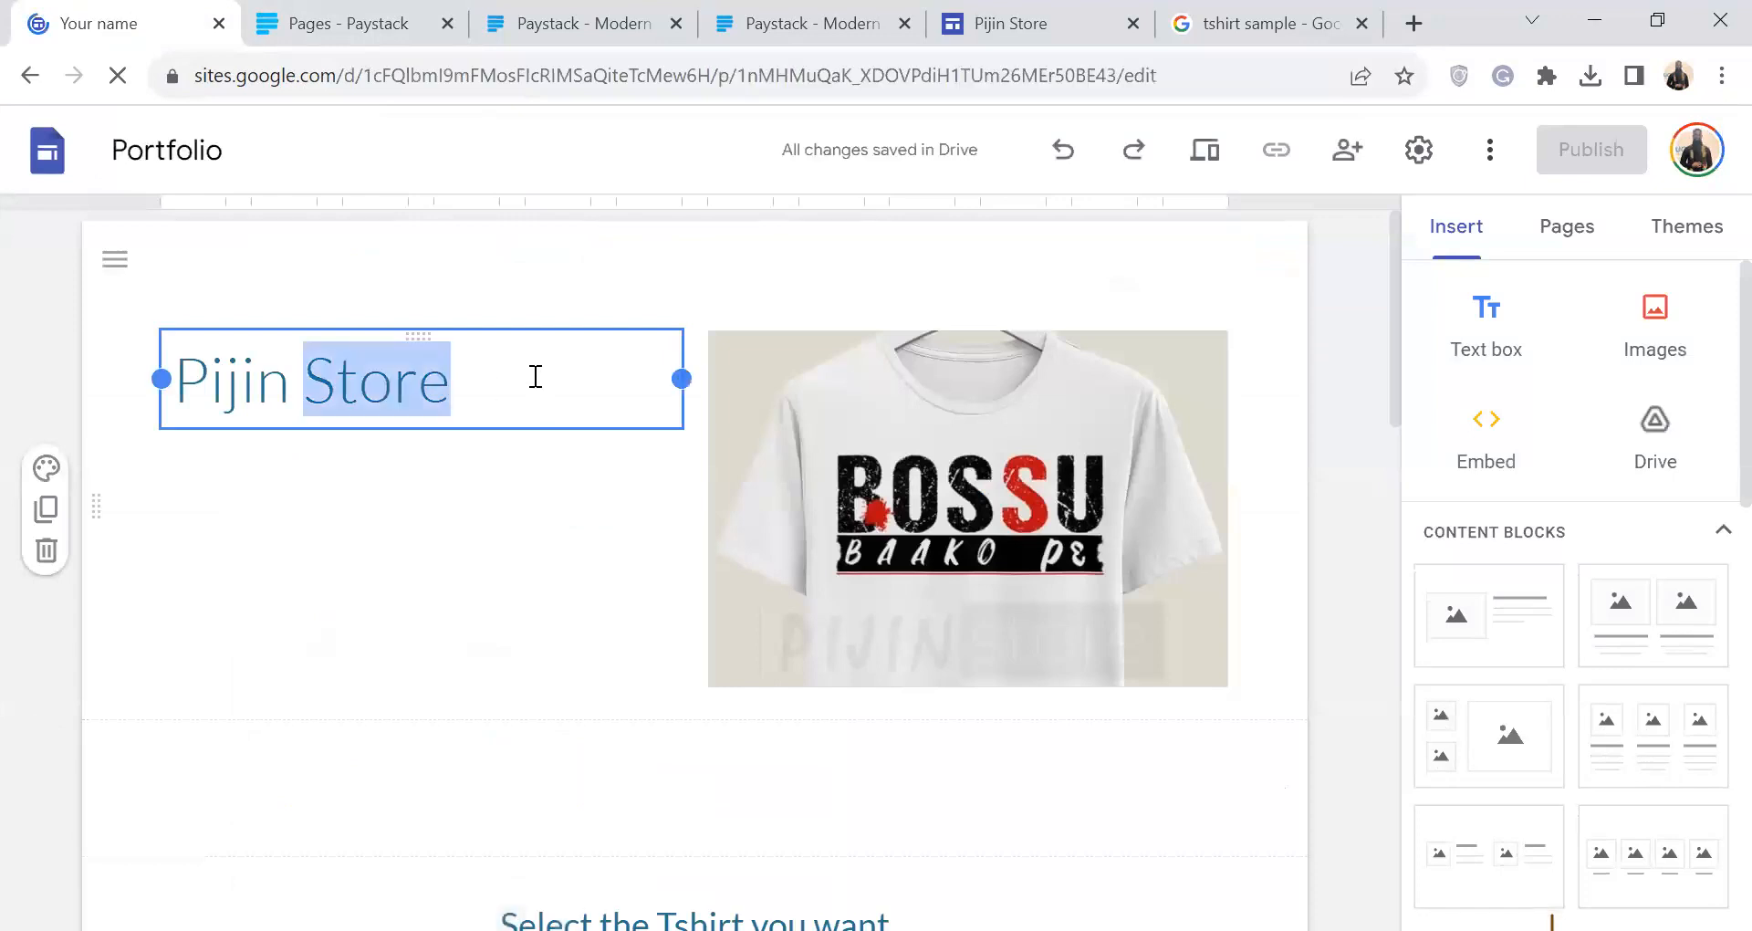
key("BackSpace")
key("BackSpace")
key("BackSpace")
key("BackSpace")
key("BackSpace")
key("BackSpace")
key("BackSpace")
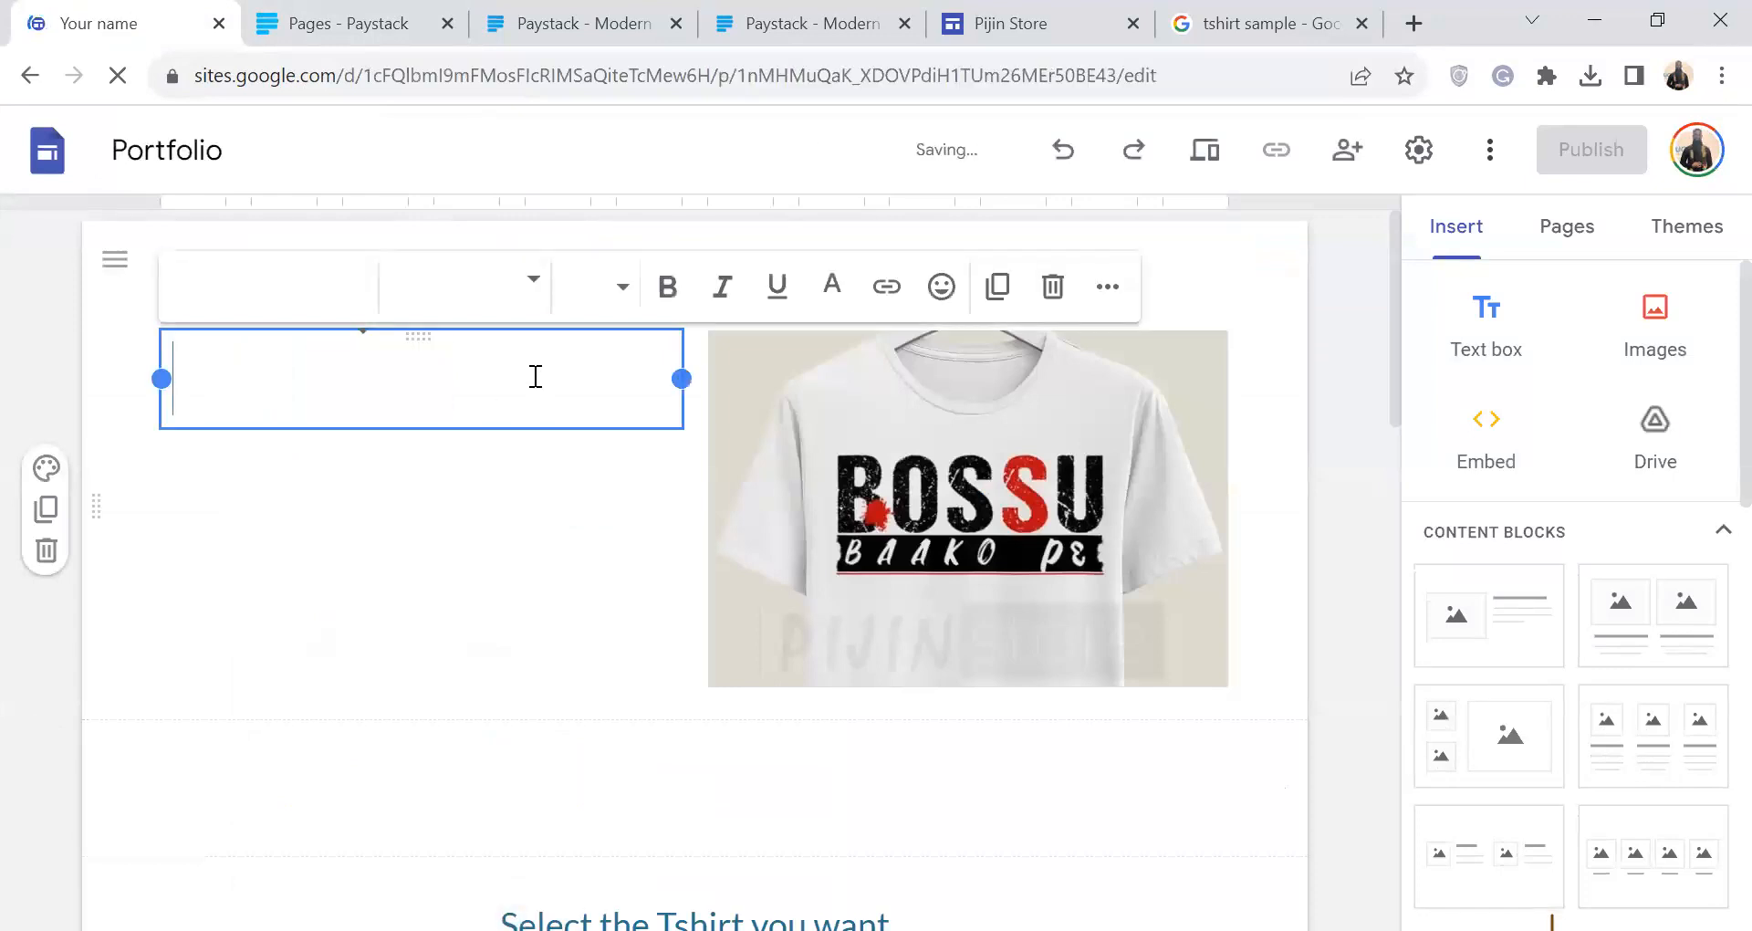
type("Arene")
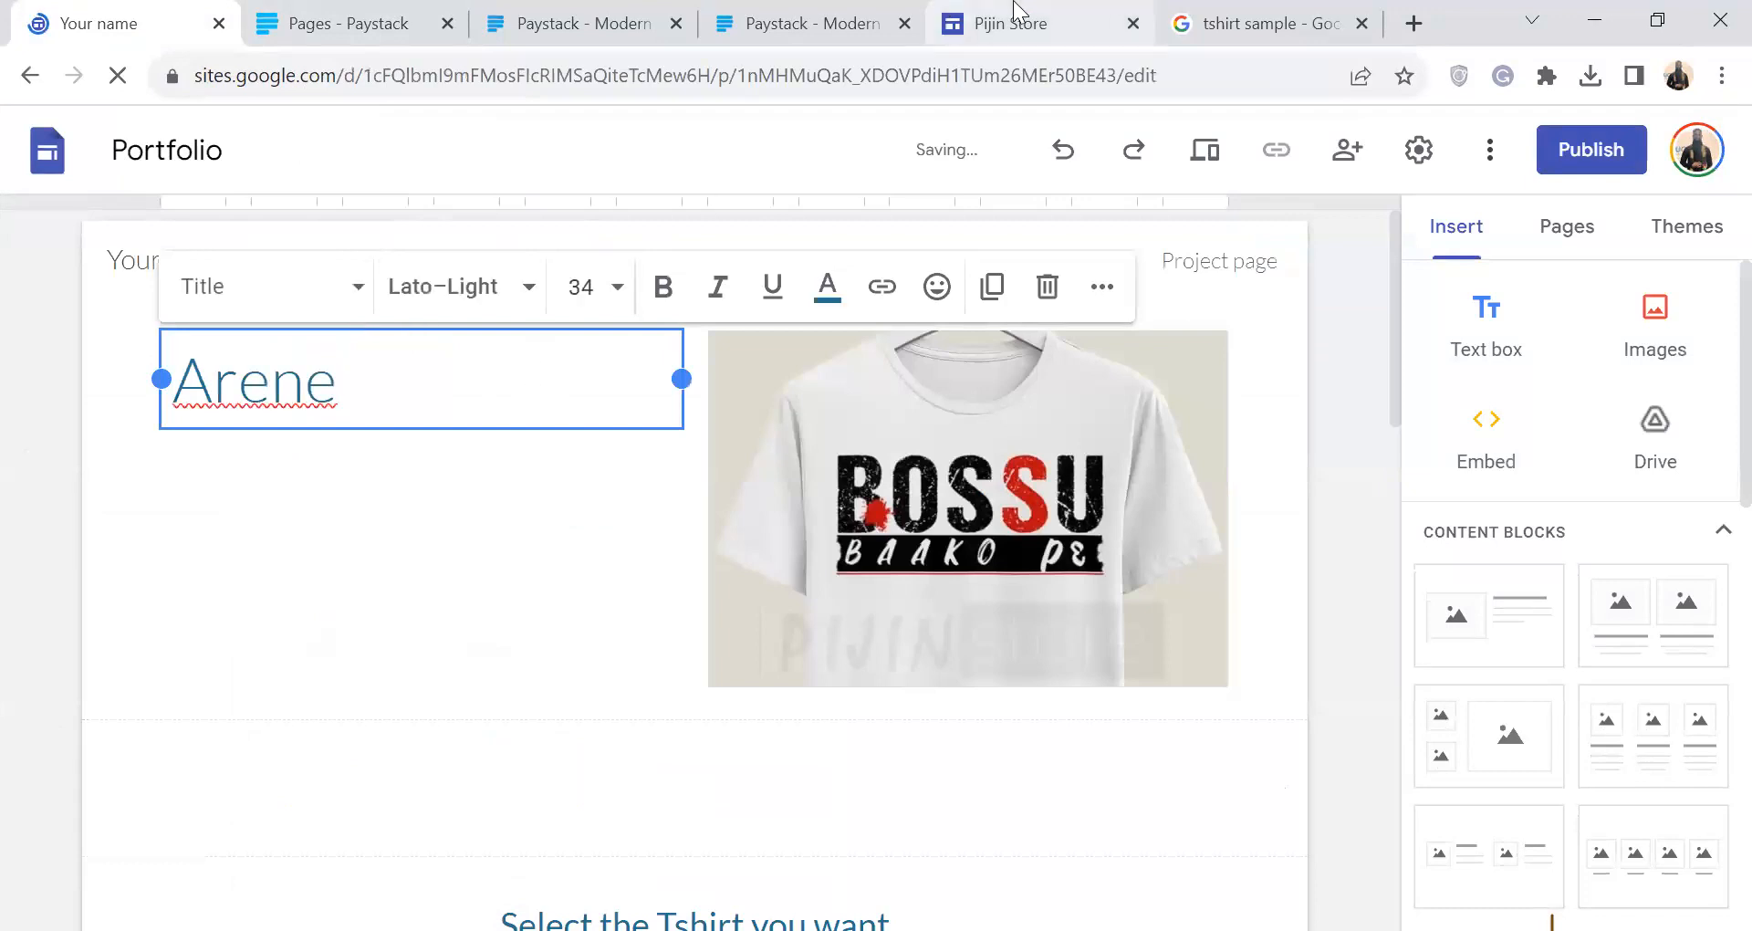
left_click(33, 80)
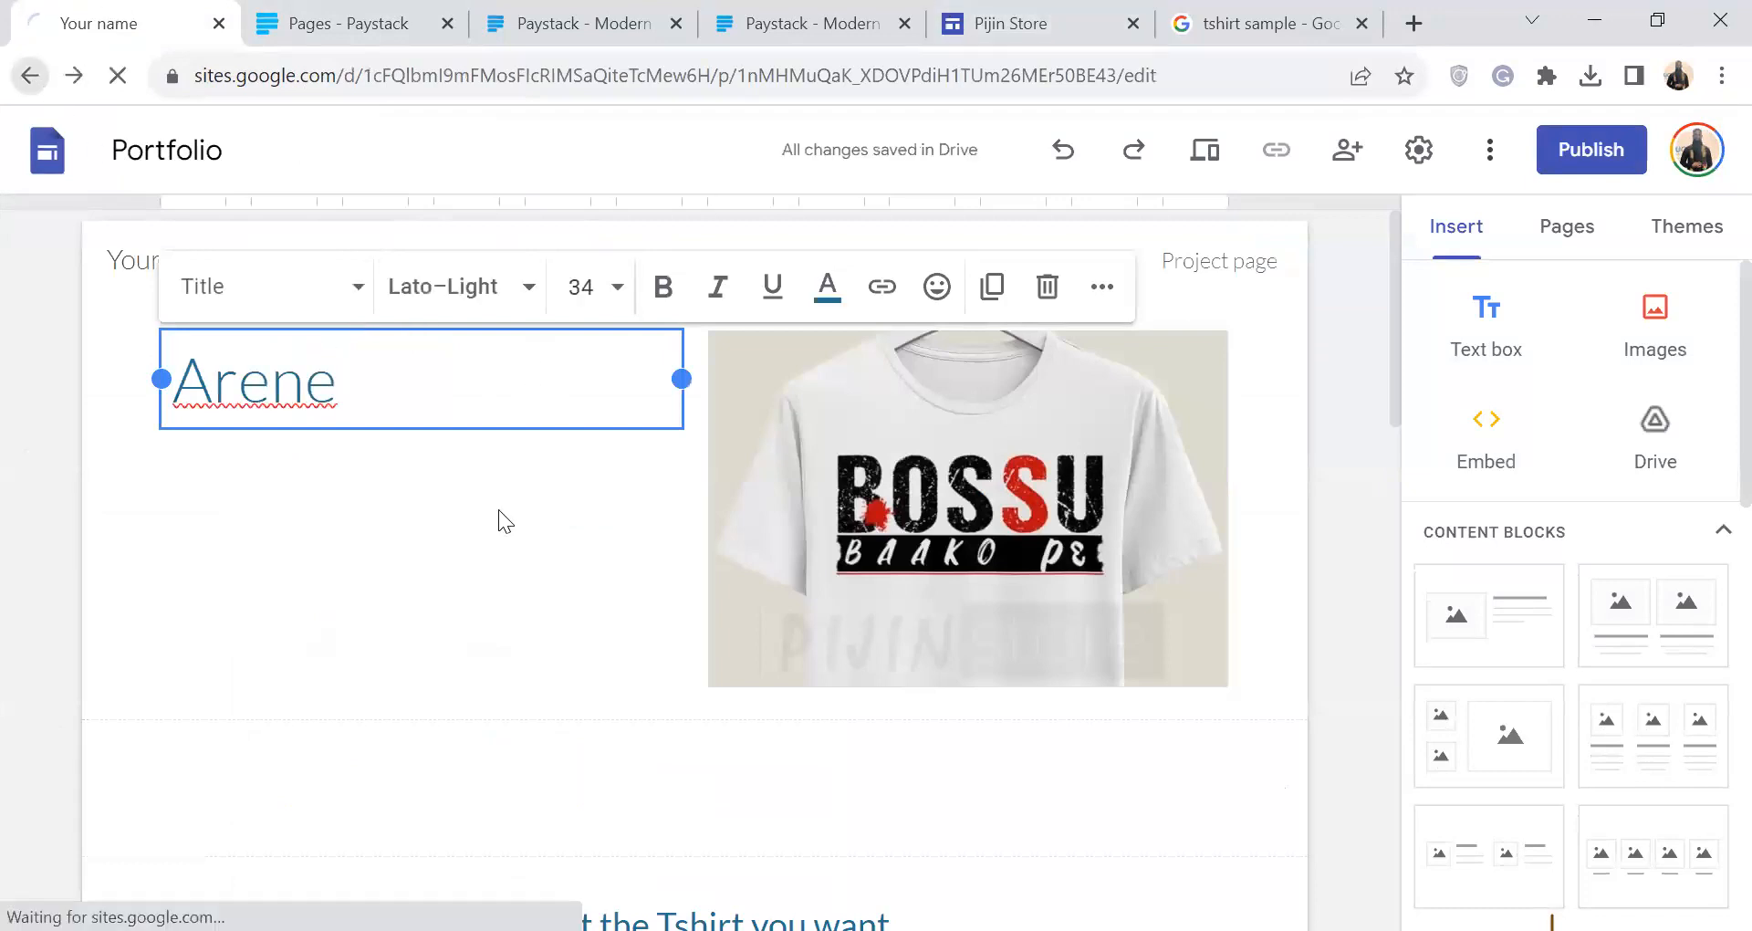
- Open the Pijin Store site for editing and change its header title to "Arena Essentials"
scroll(711, 786, "down", 2)
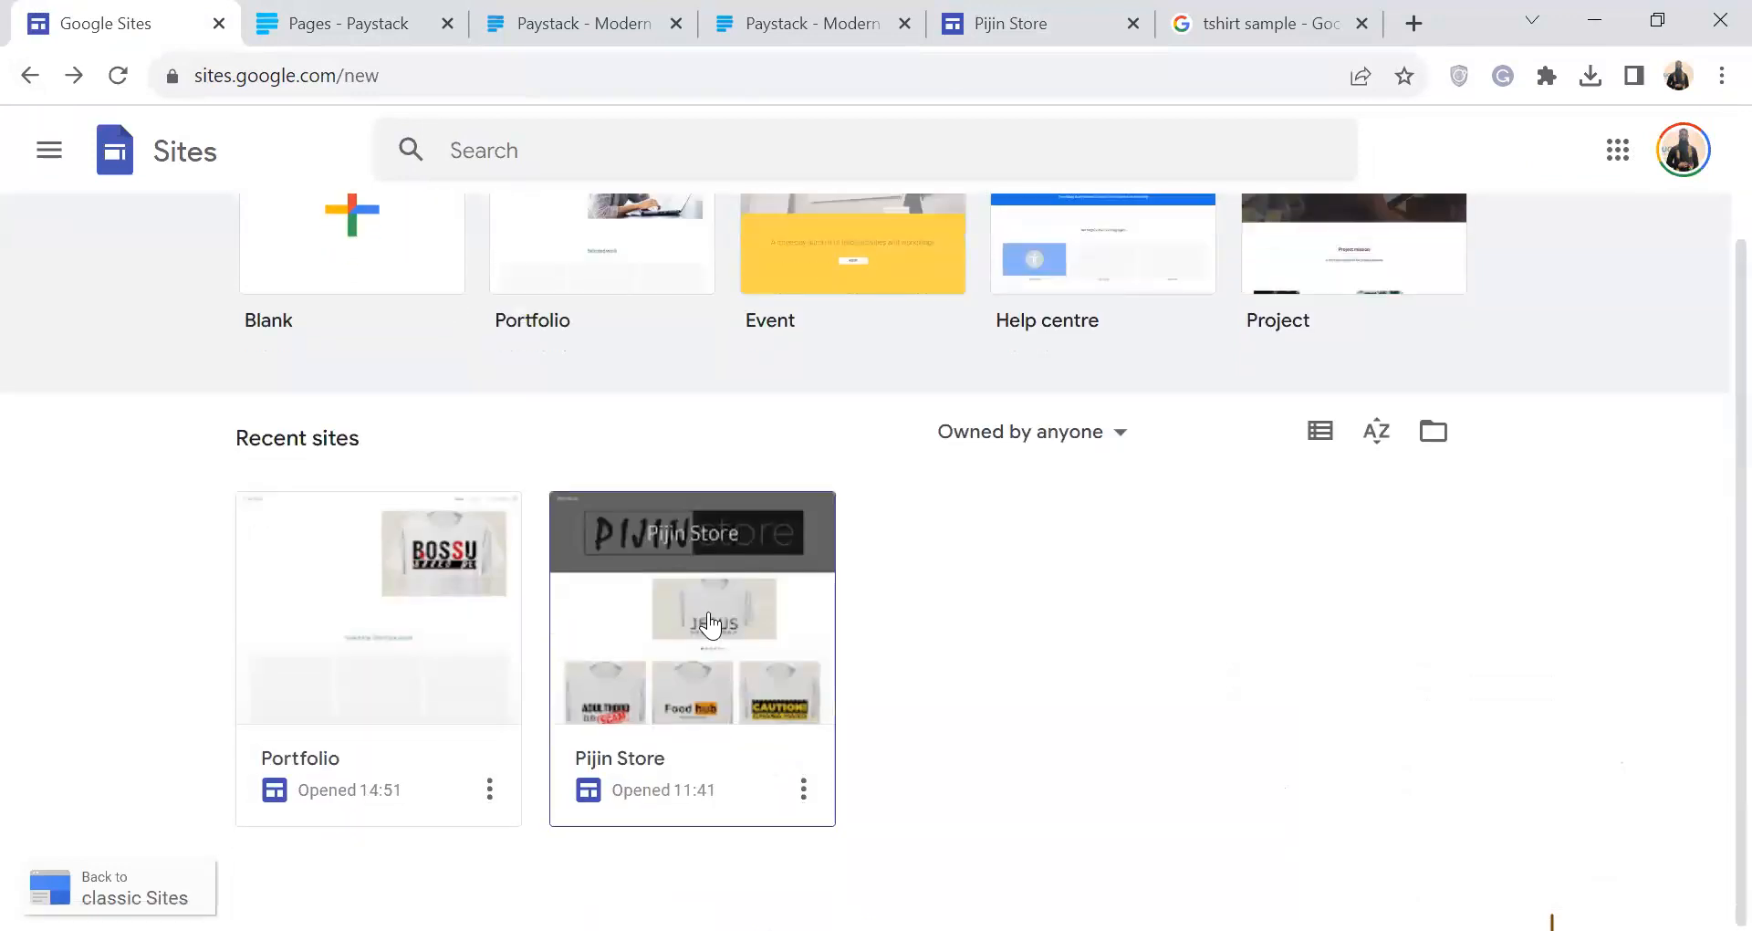
left_click(710, 624)
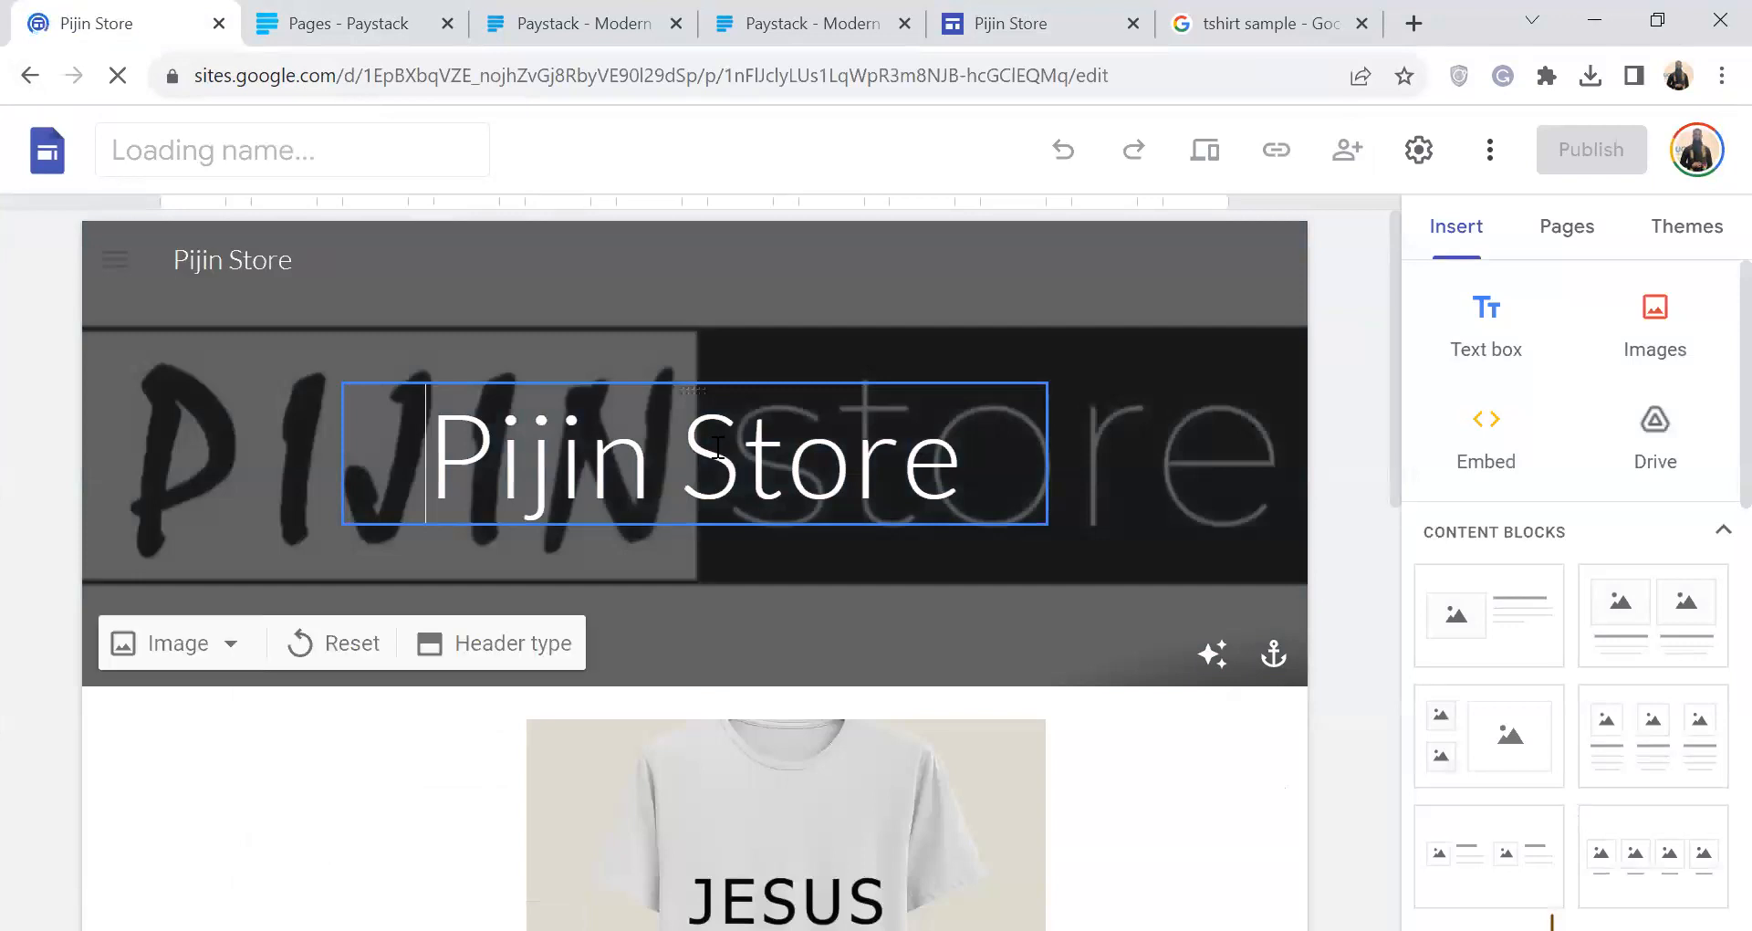
triple_click(707, 420)
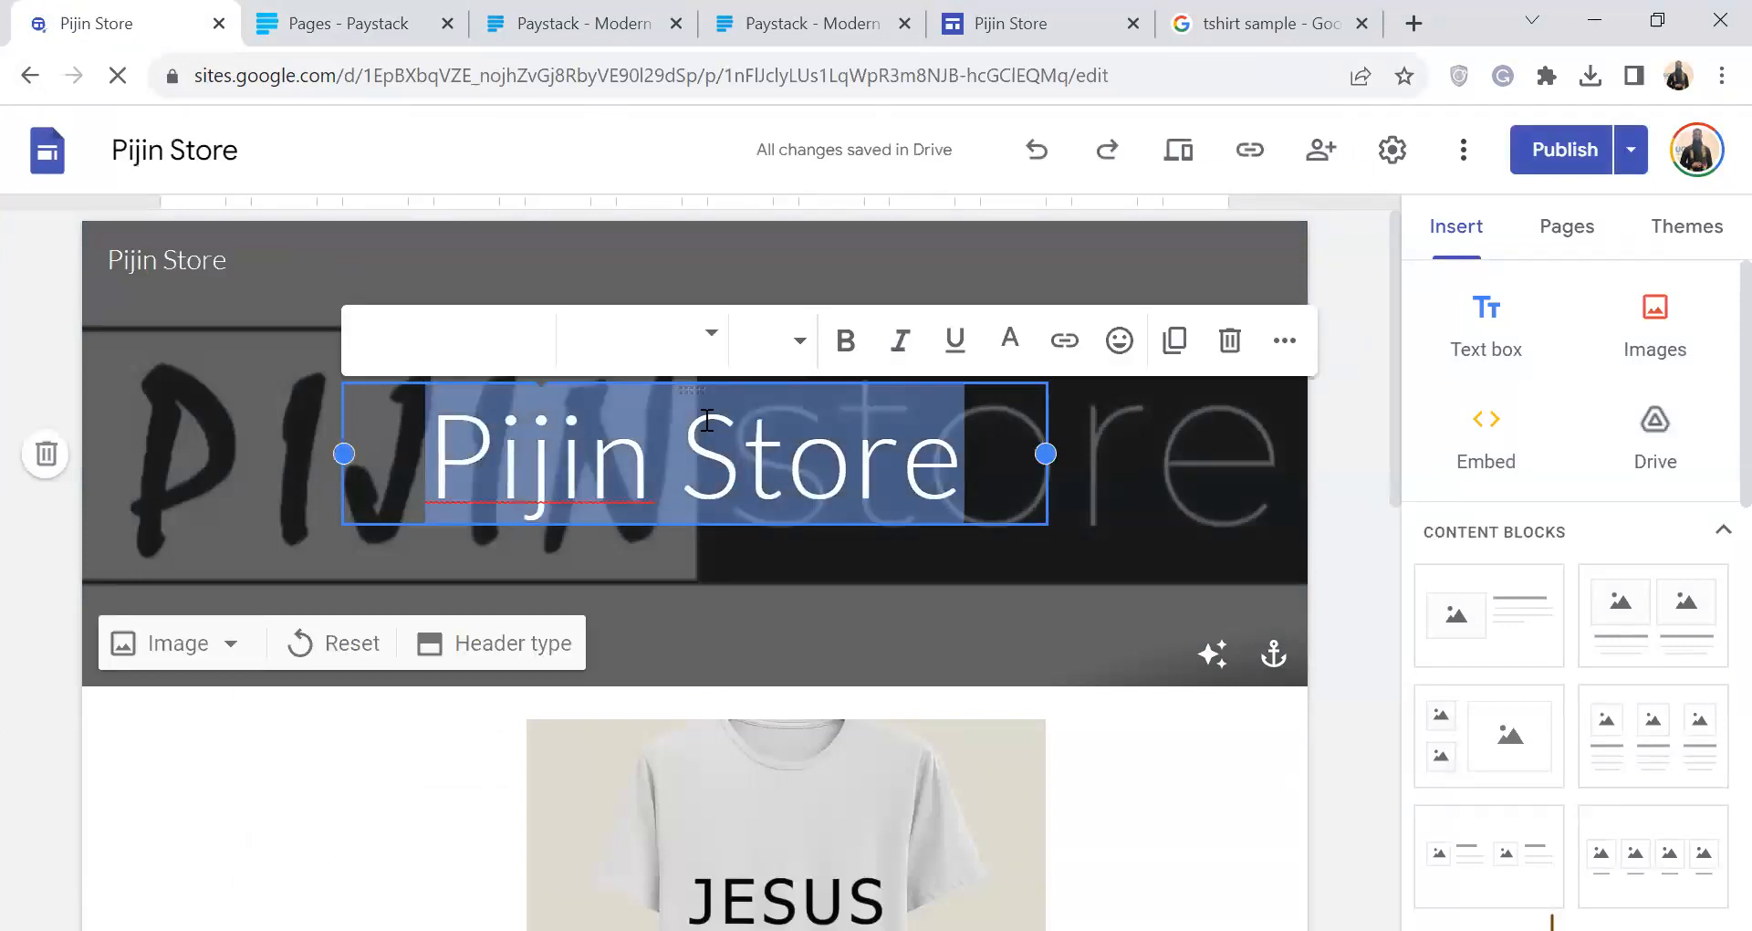
type("Arena ")
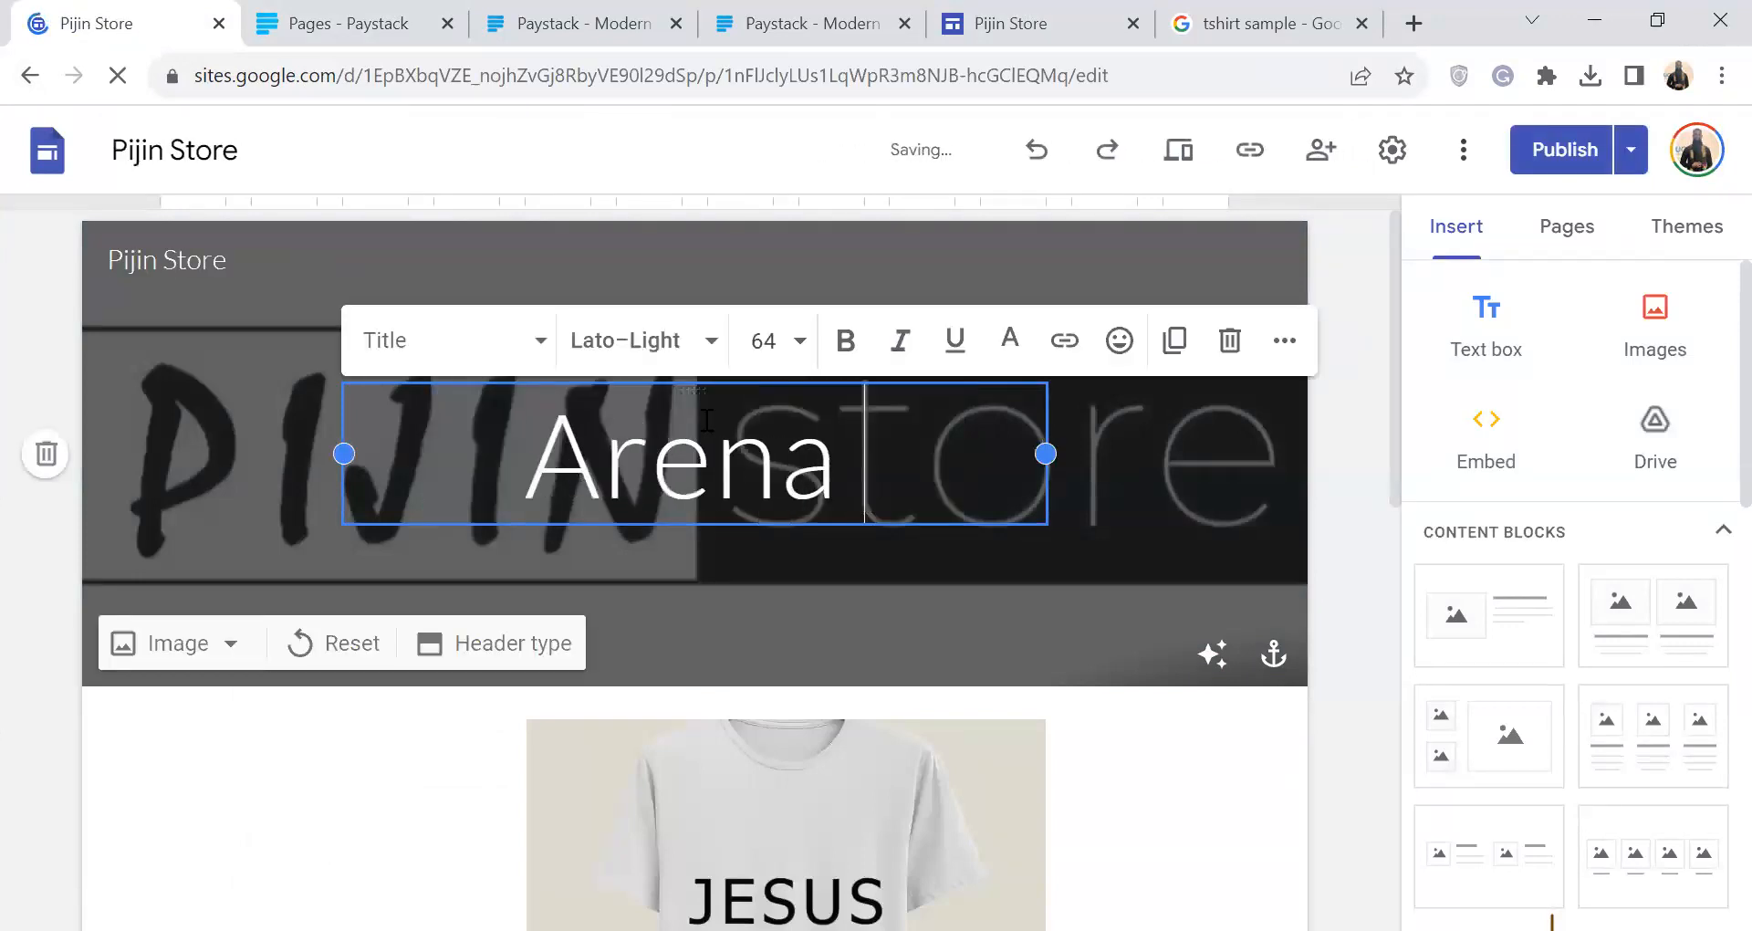
type("Essentials")
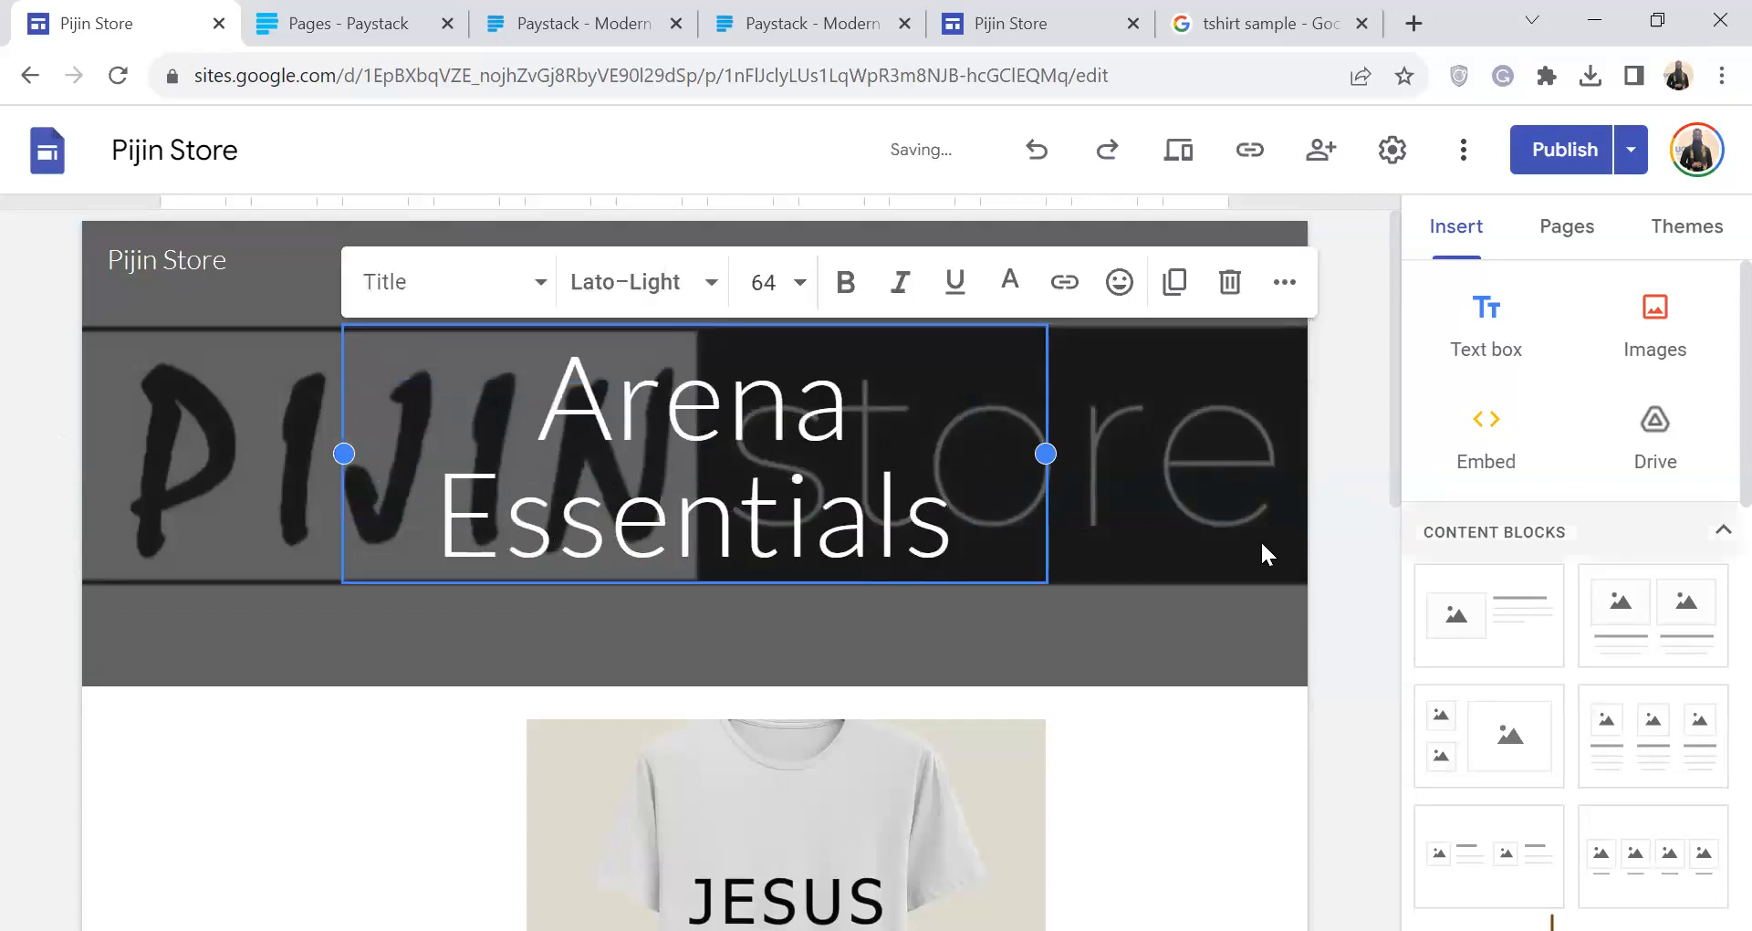
- Replace the site's header background with the regular-fit T-shirt template image uploaded from the Desktop
left_click(1160, 526)
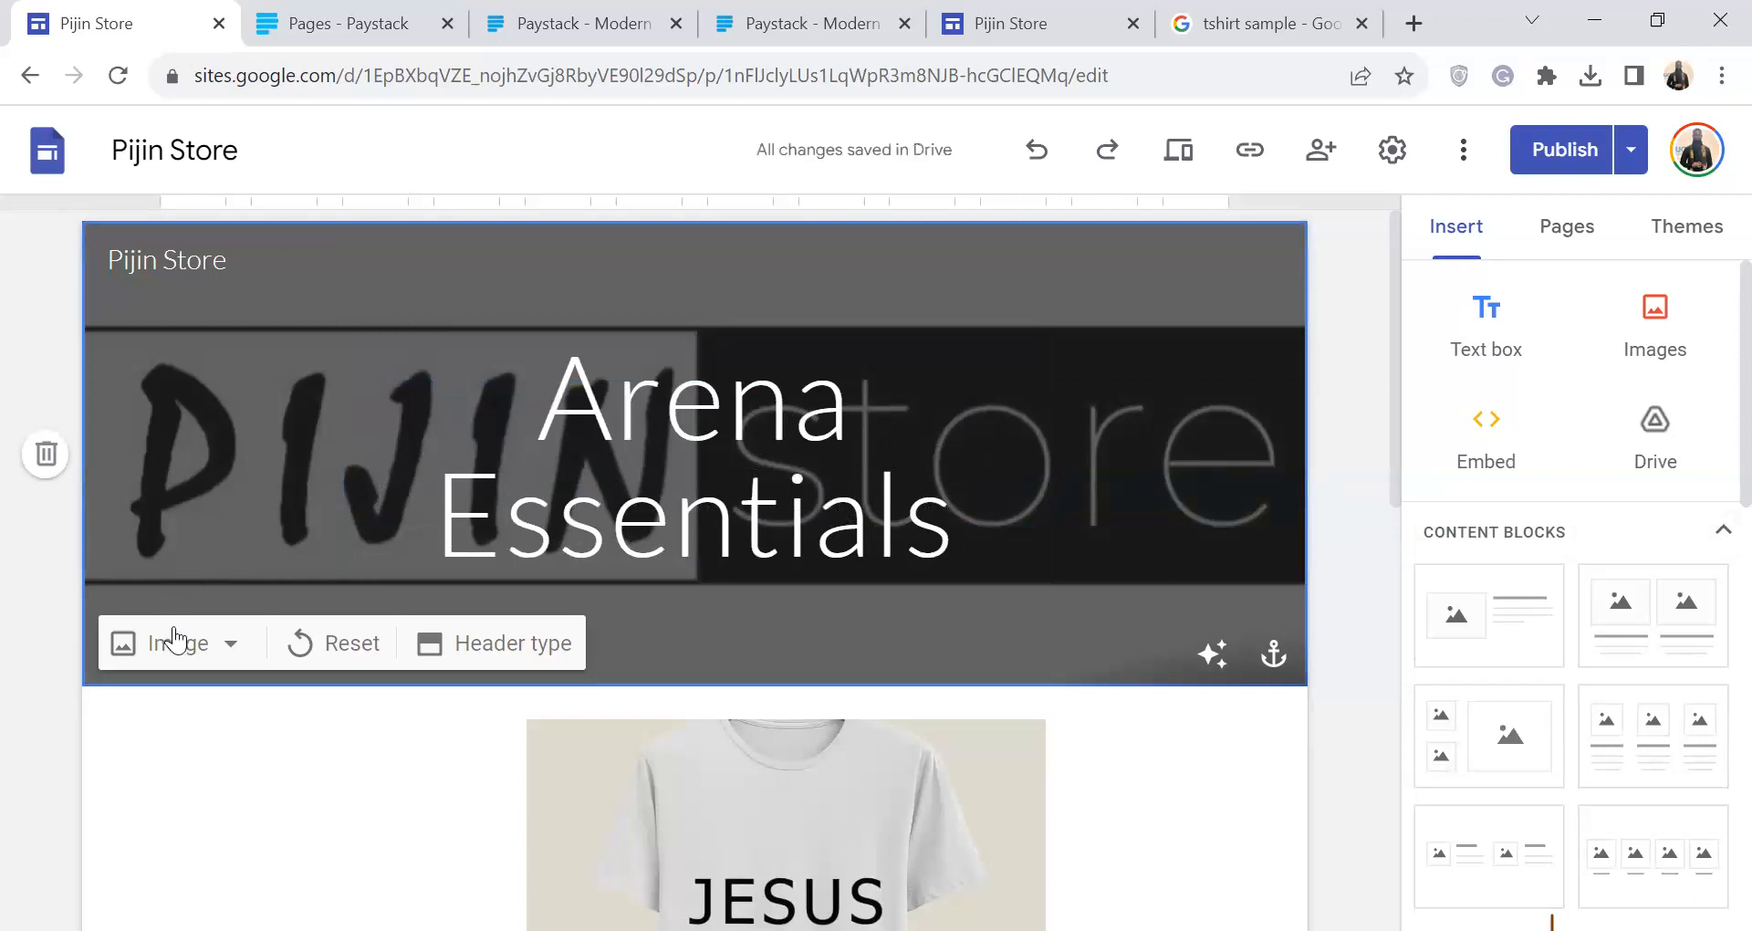
left_click(228, 644)
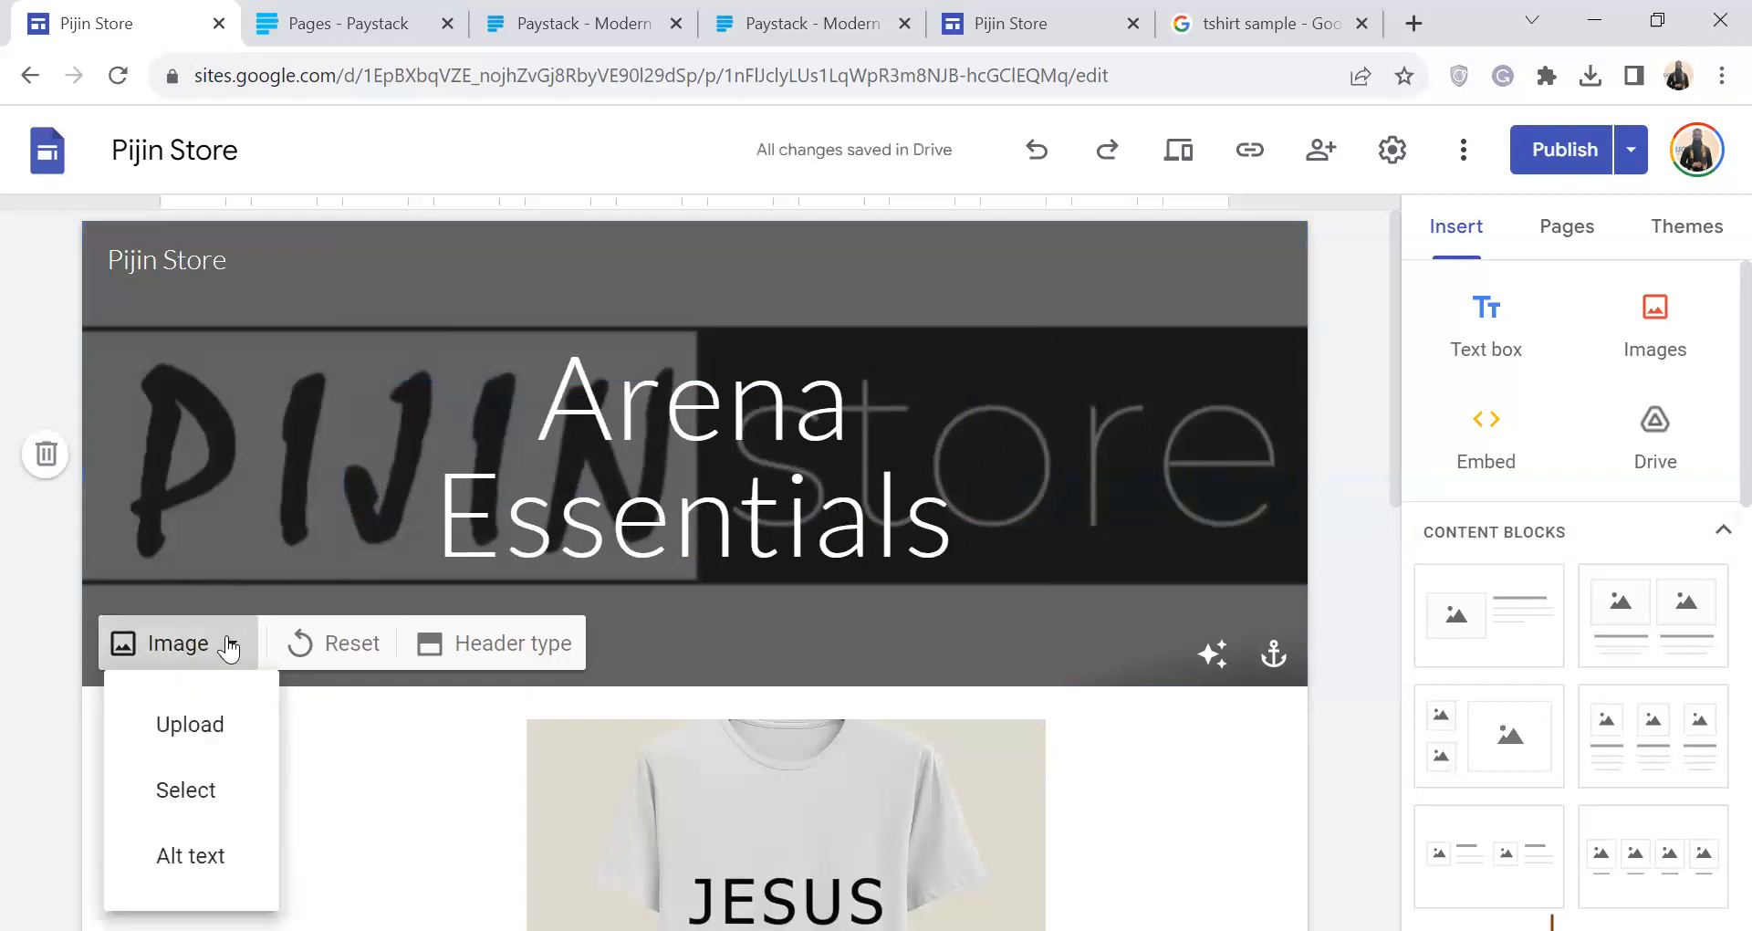
left_click(190, 721)
left_click(291, 239)
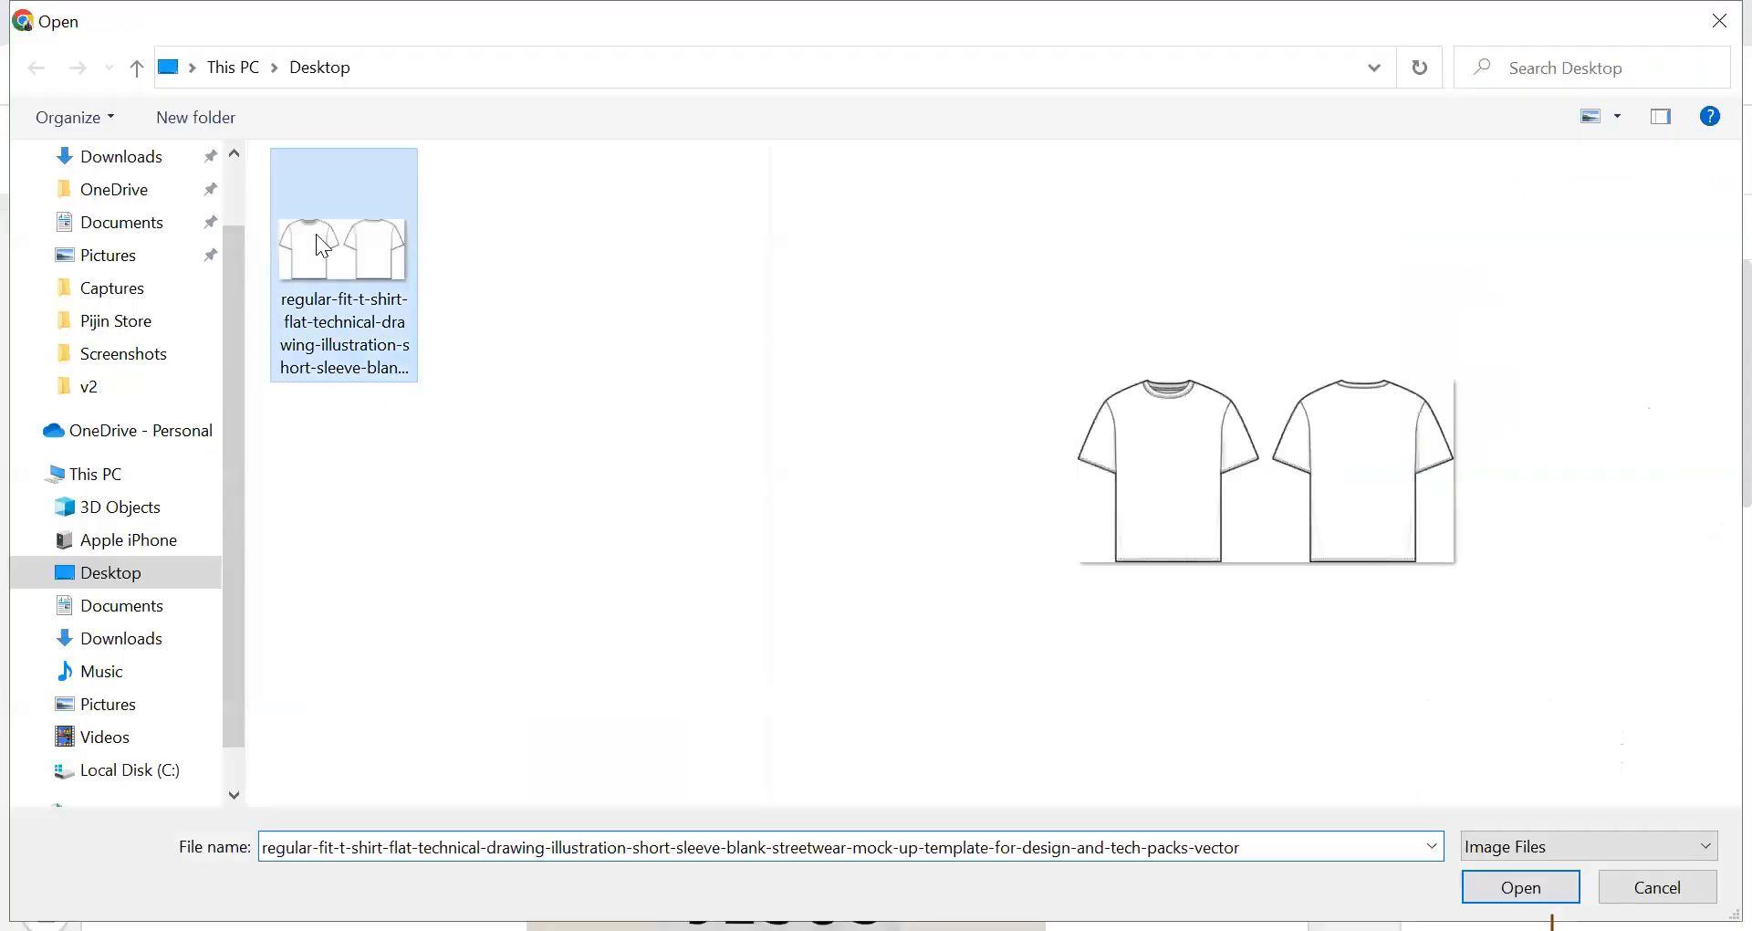
double_click(321, 239)
- Delete the image carousel with the JESUS T-shirt below the site's header
scroll(1011, 770, "down", 2)
left_click(732, 449)
left_click(687, 261)
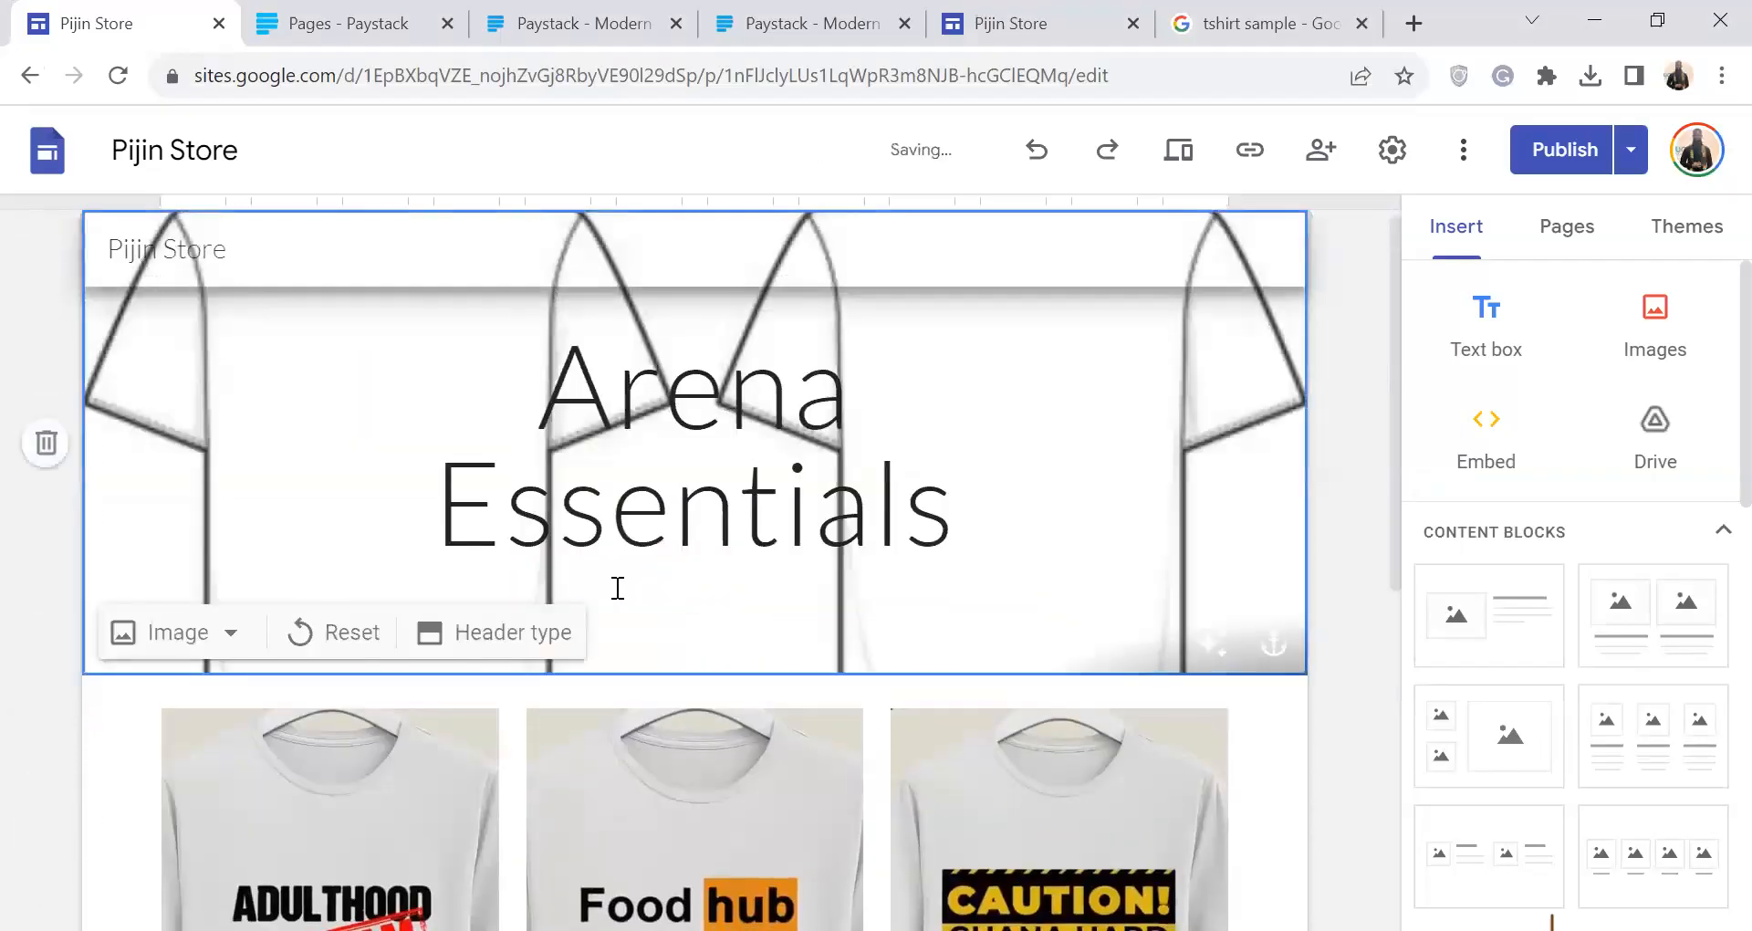
- Try duplicating the Adulthood Na Scam product group below the header and undo the duplication
scroll(587, 665, "down", 4)
left_click(364, 548)
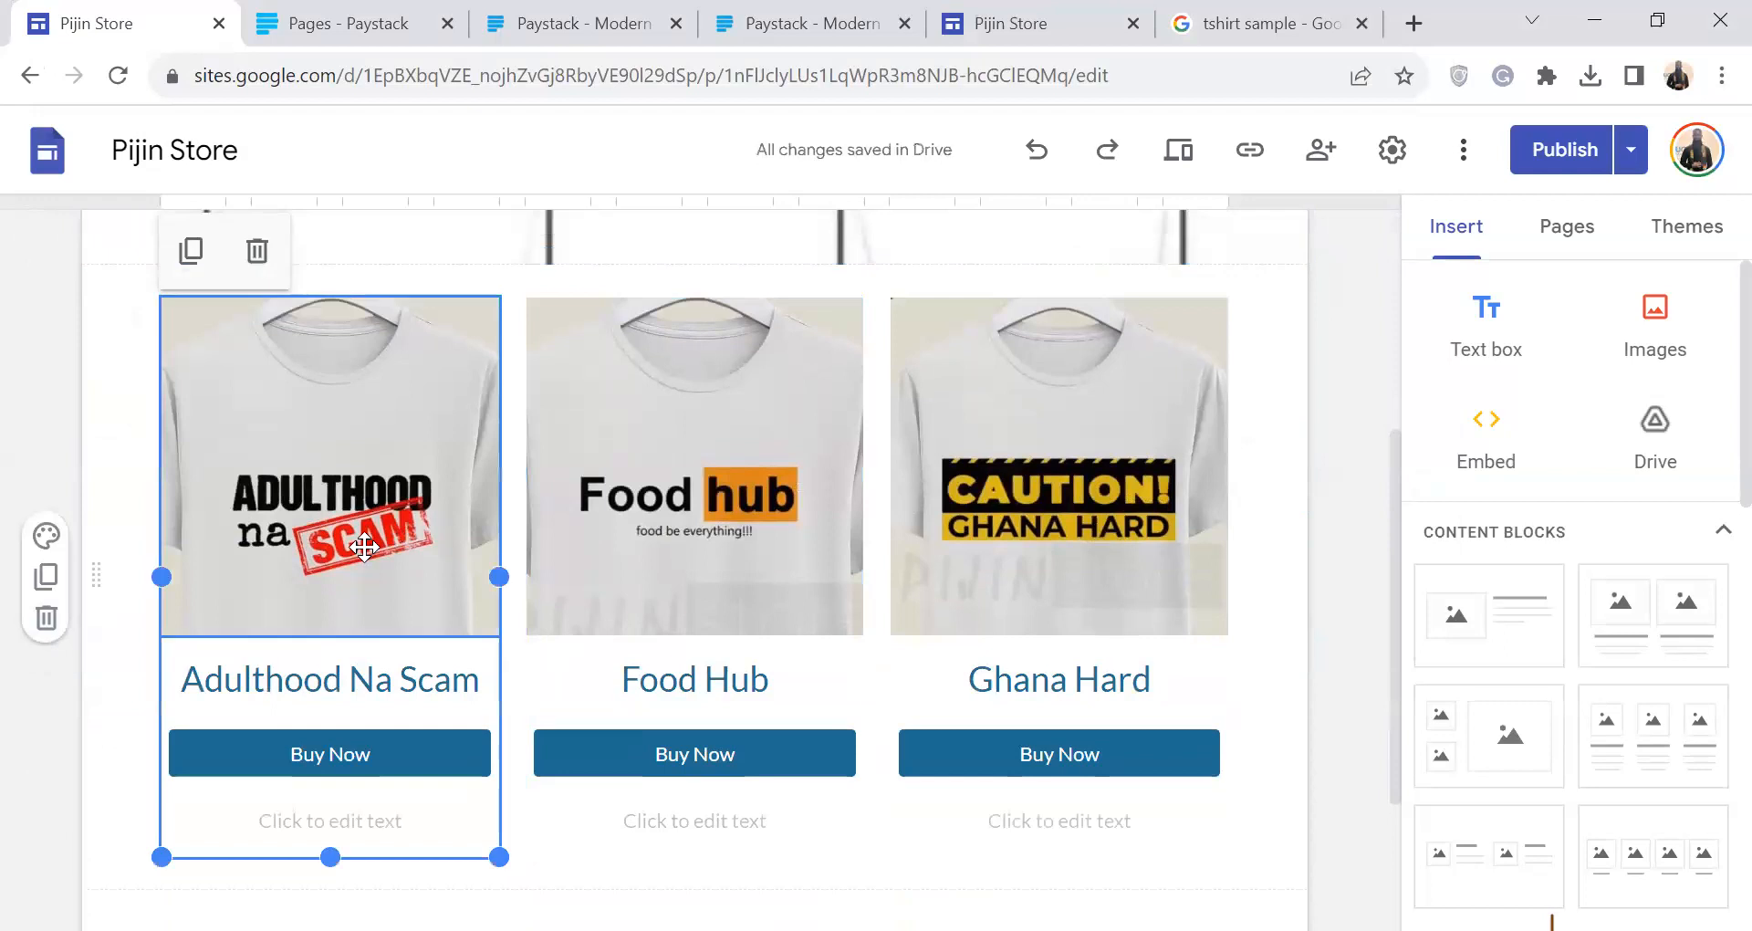
left_click(191, 252)
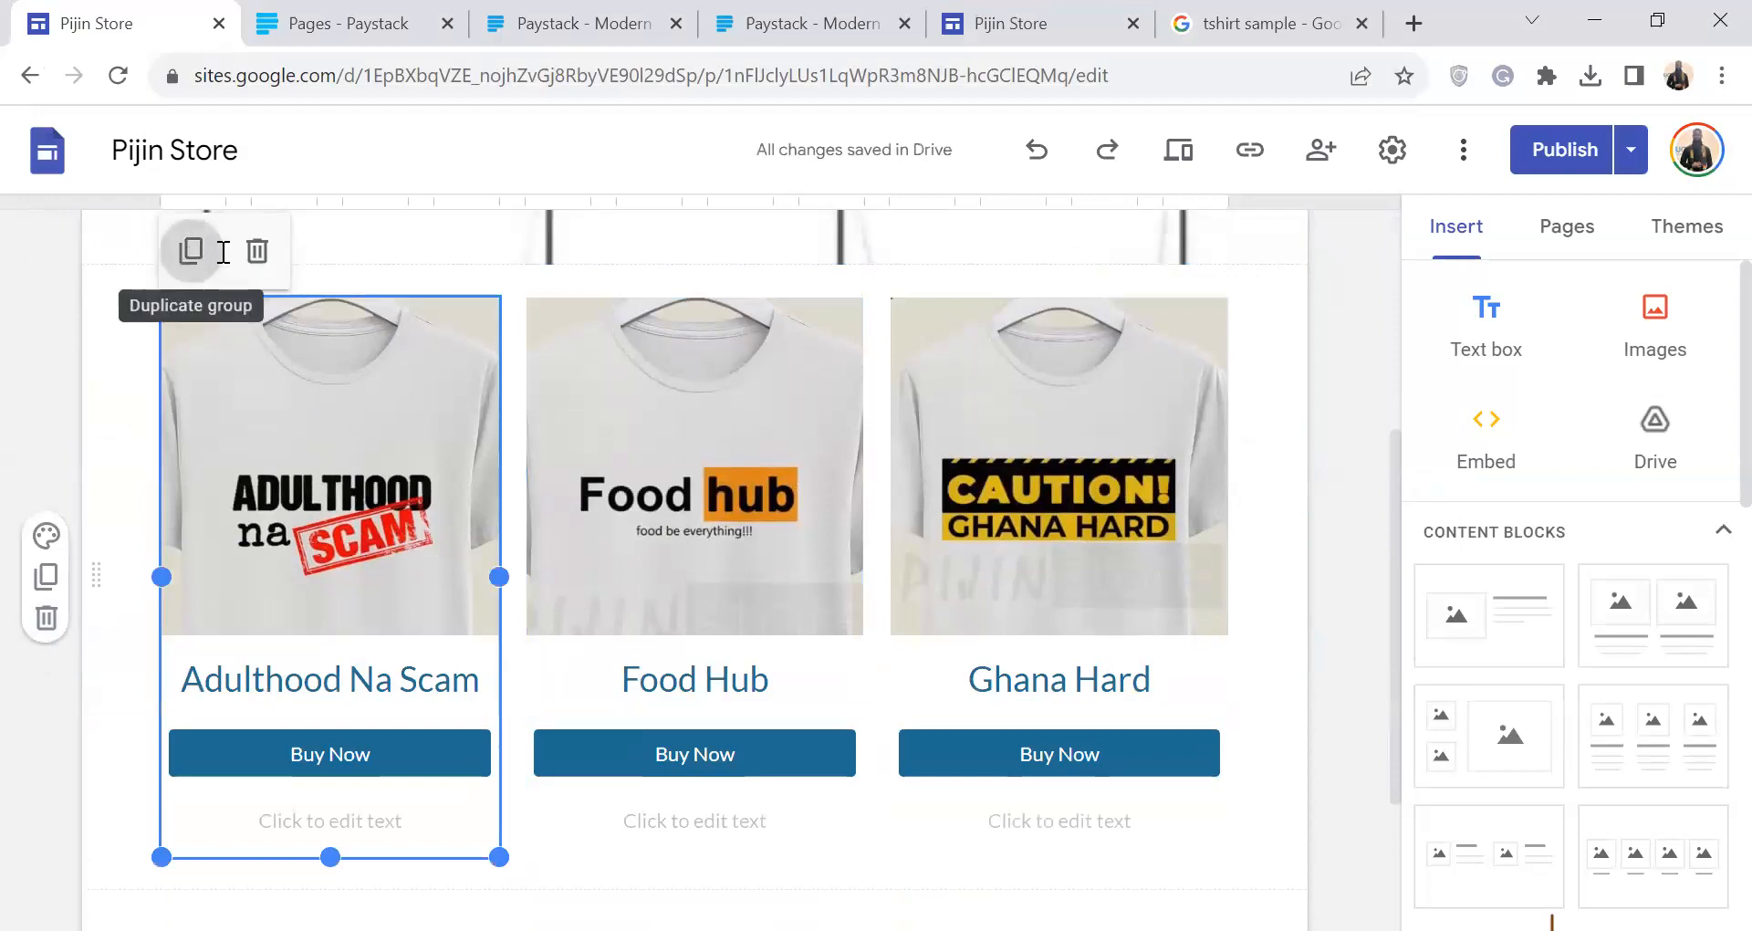
key("ctrl+z")
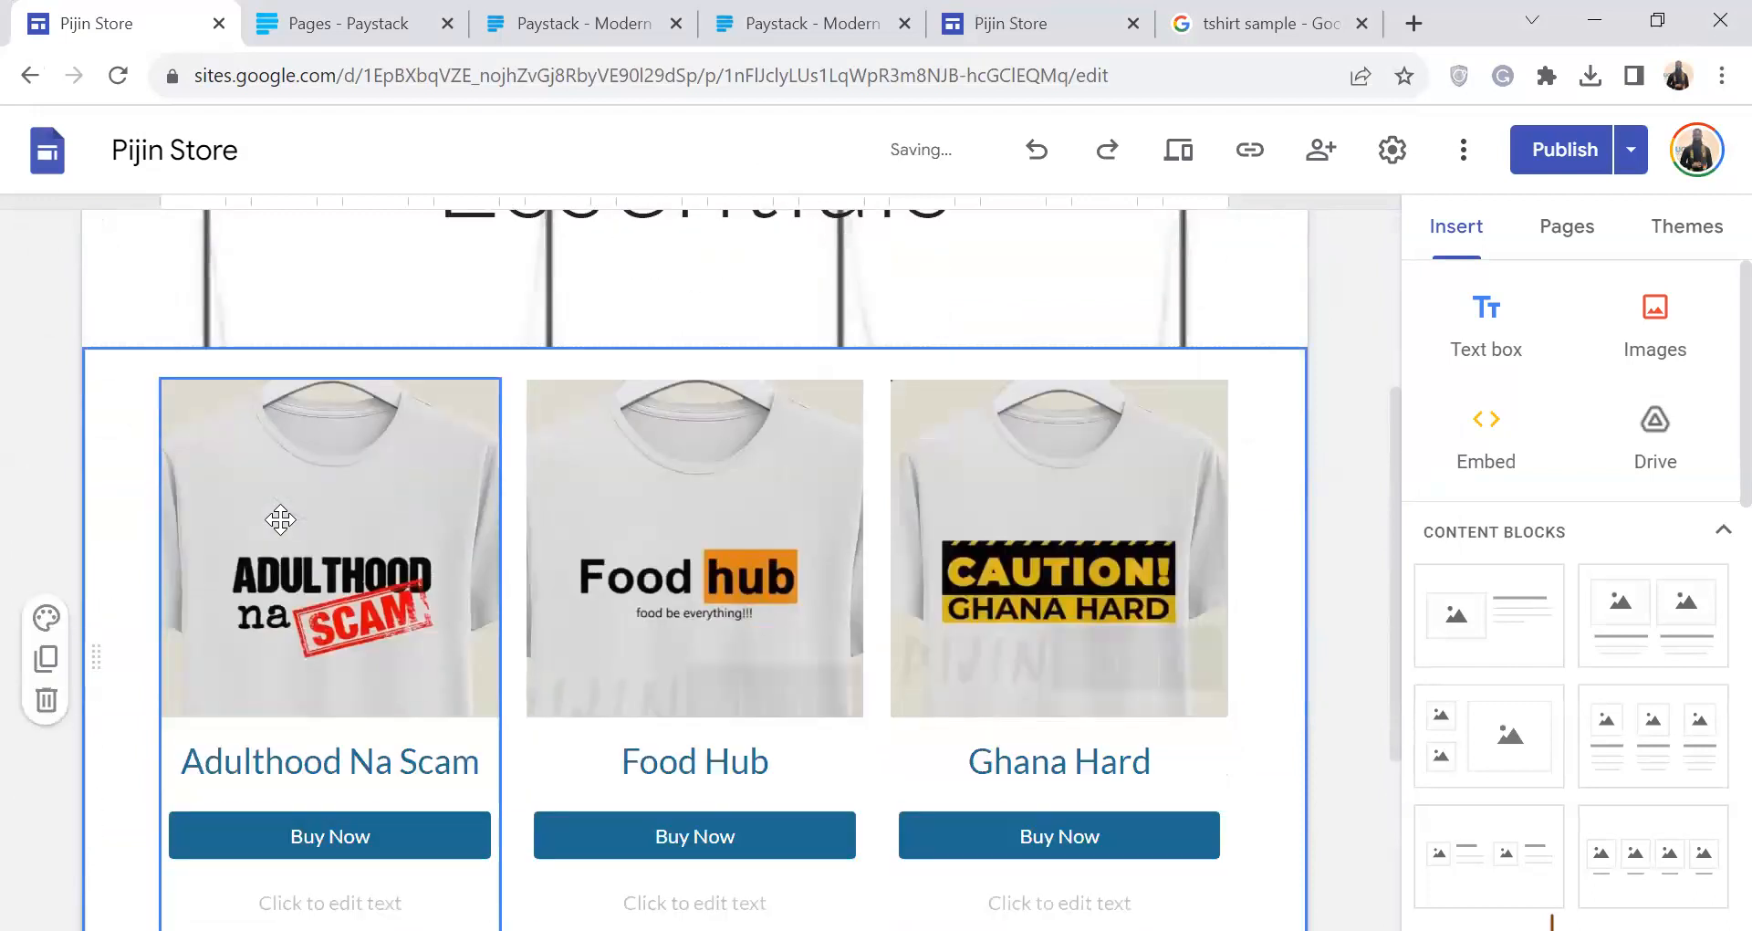
right_click(279, 519)
left_click(230, 562)
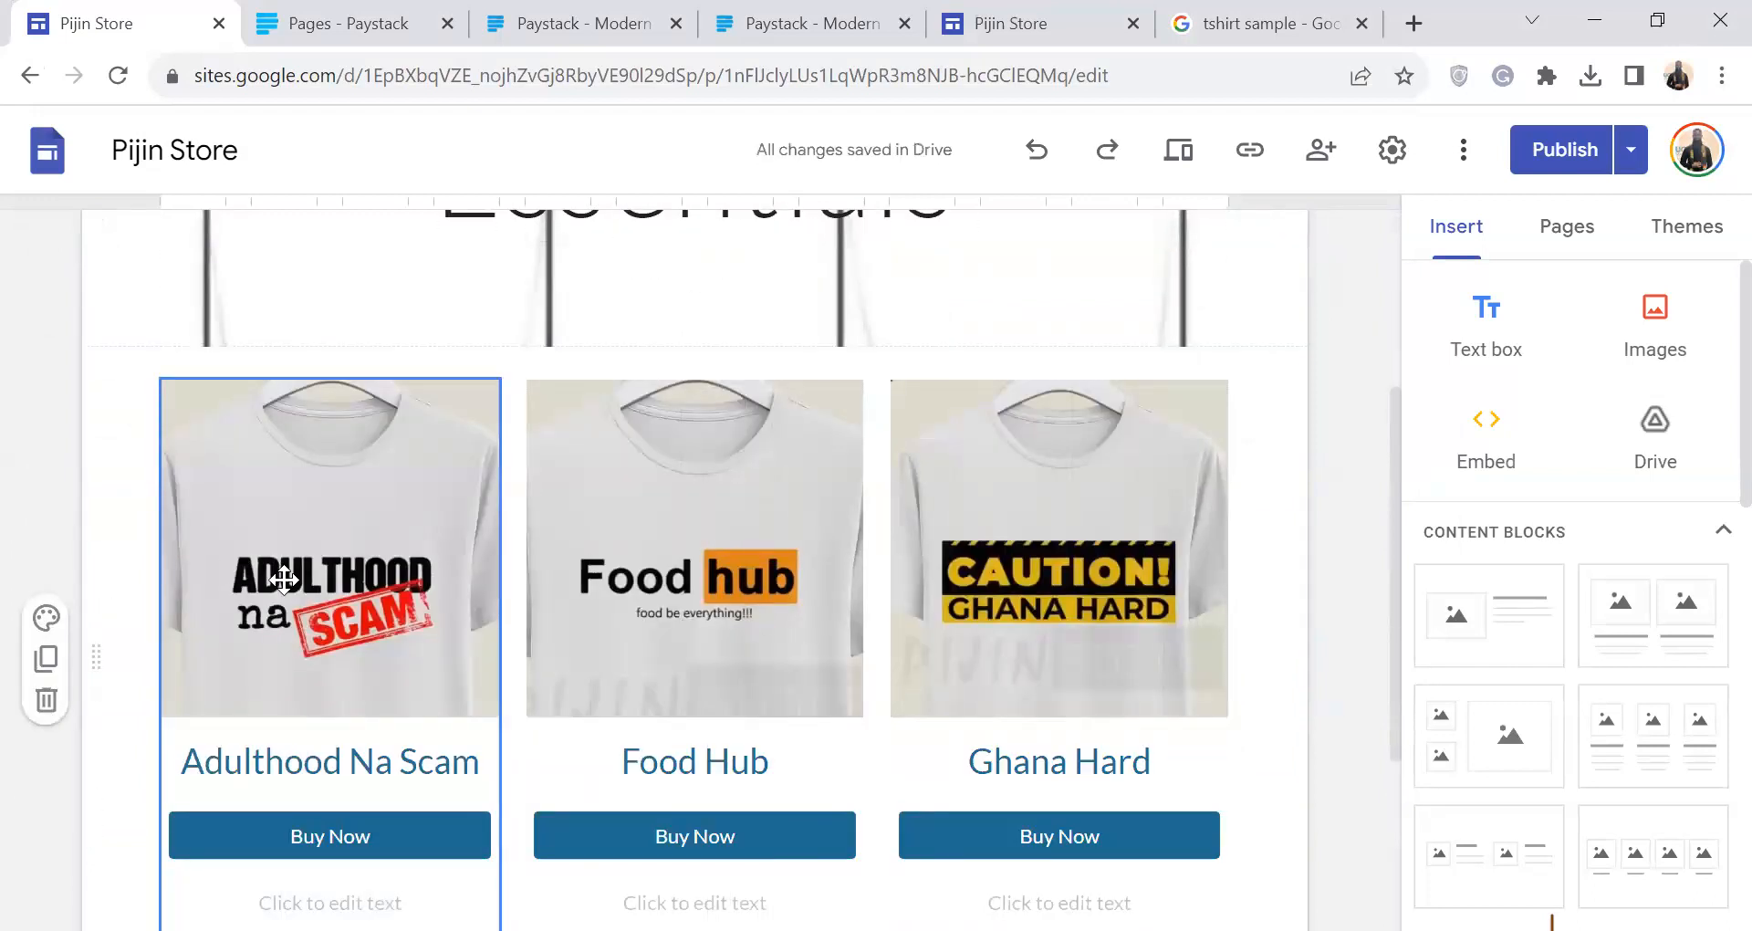
- Examine the row of T-shirt product groups below the header, including their images, titles and Buy Now buttons
scroll(292, 584, "down", 3)
scroll(293, 584, "up", 4)
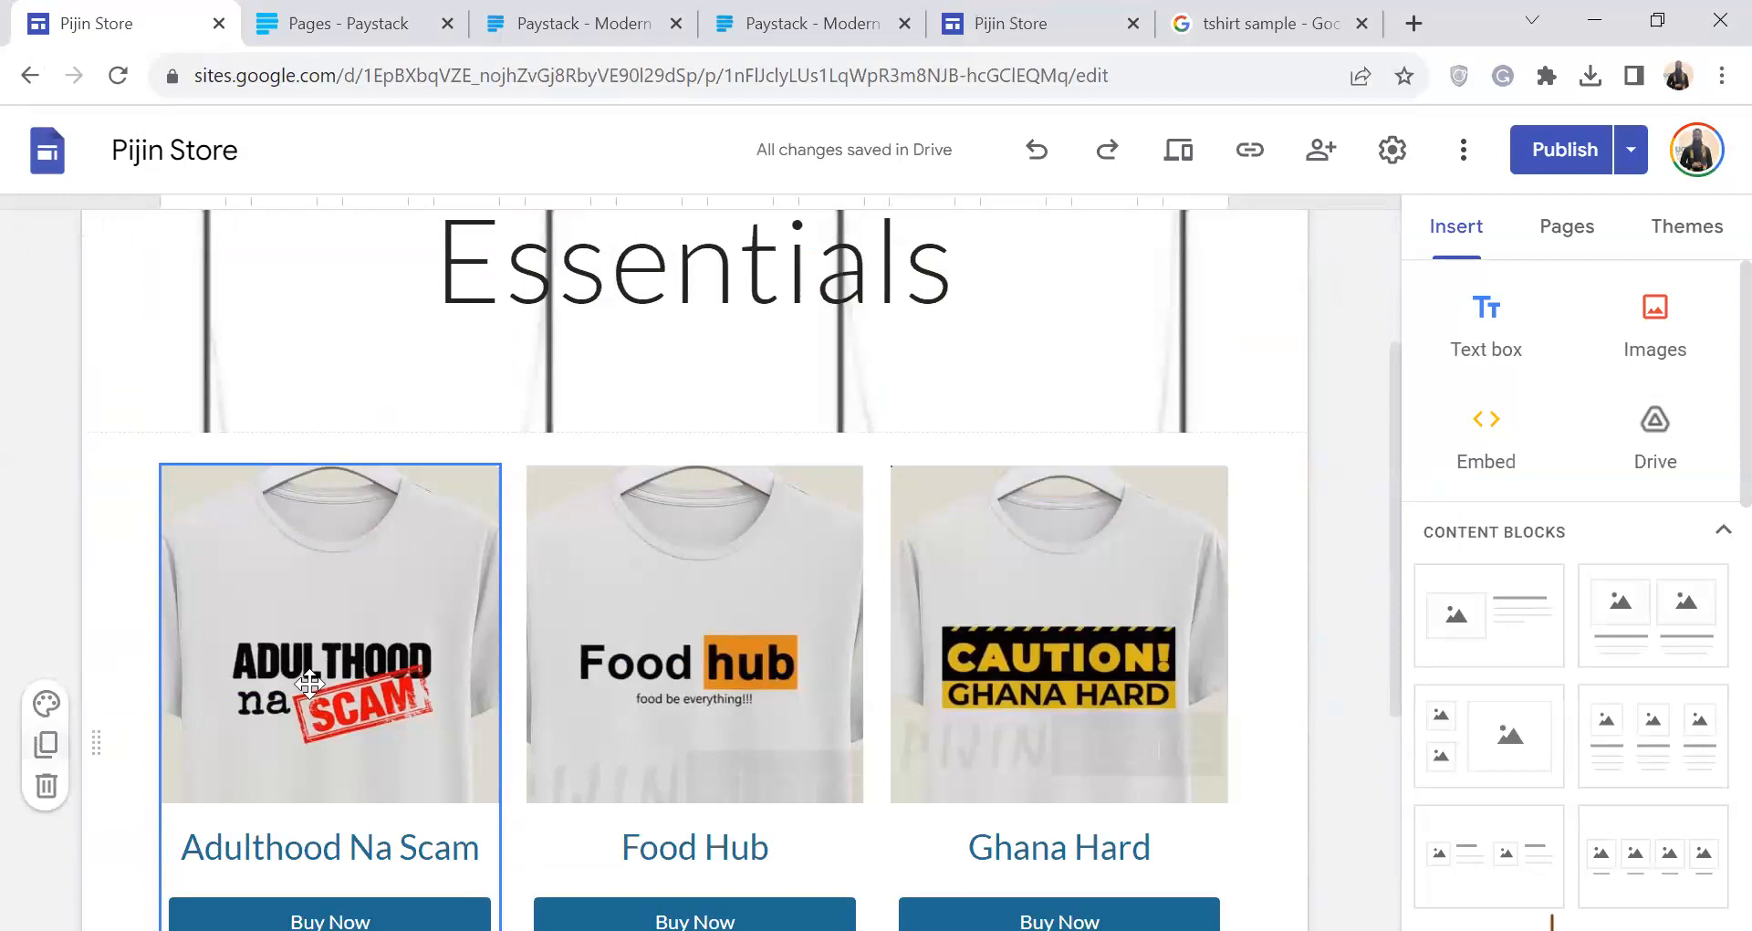
scroll(339, 650, "down", 2)
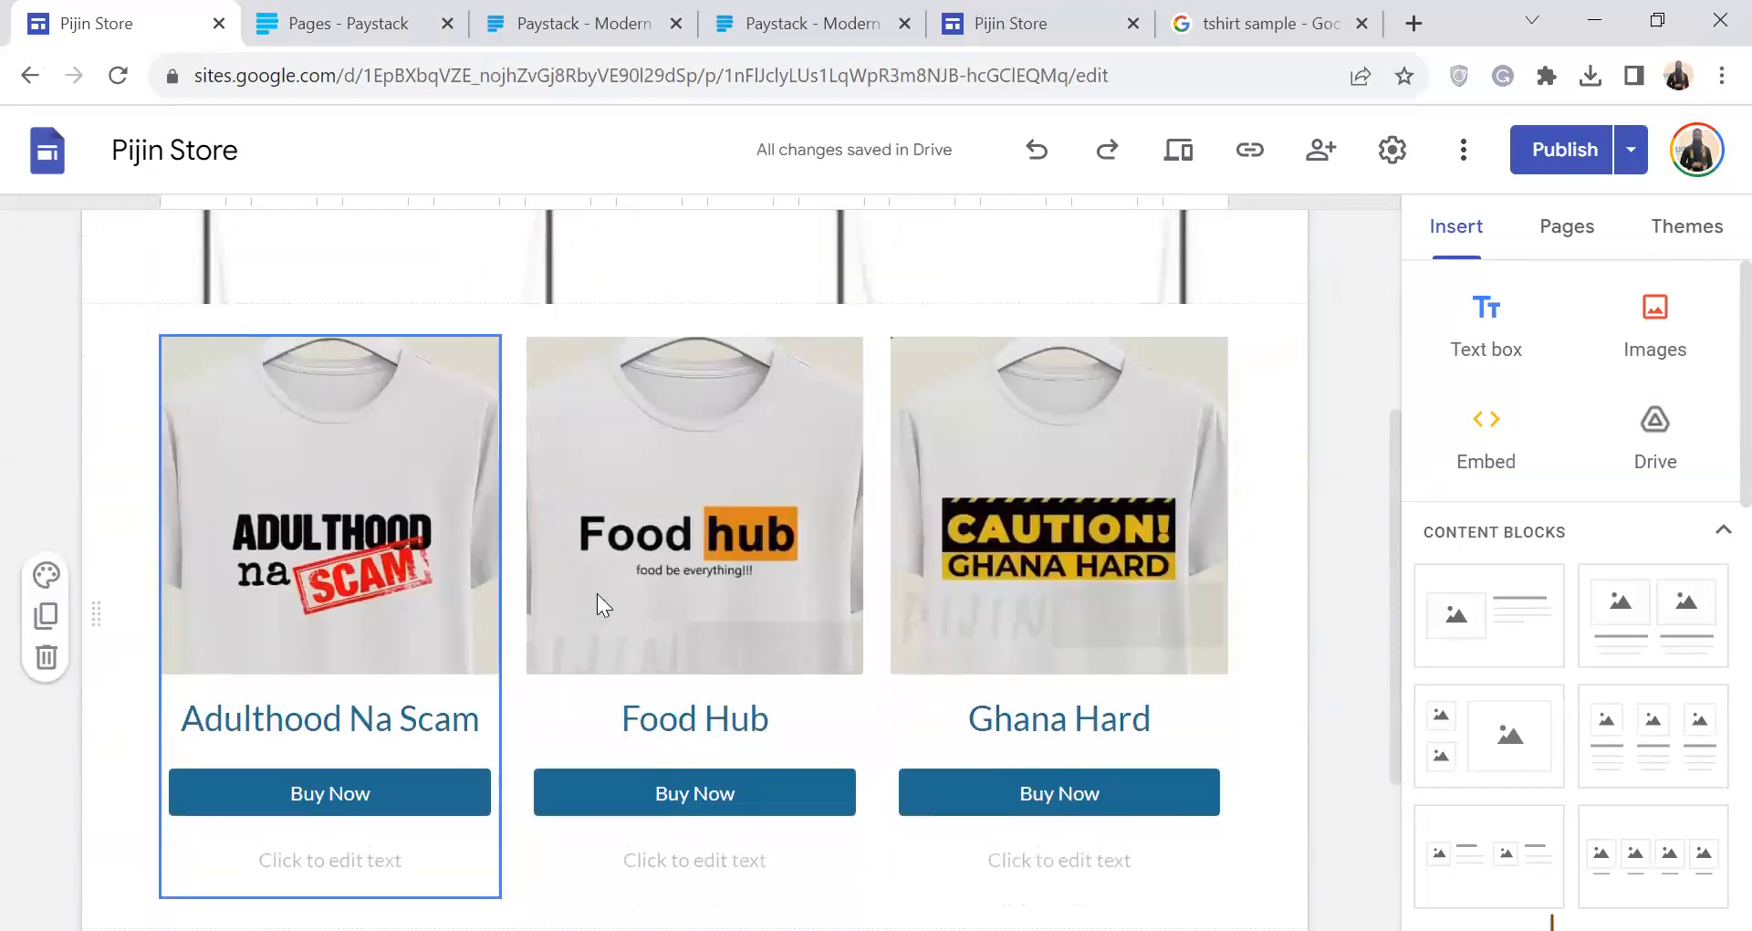
scroll(634, 598, "up", 4)
scroll(649, 547, "down", 7)
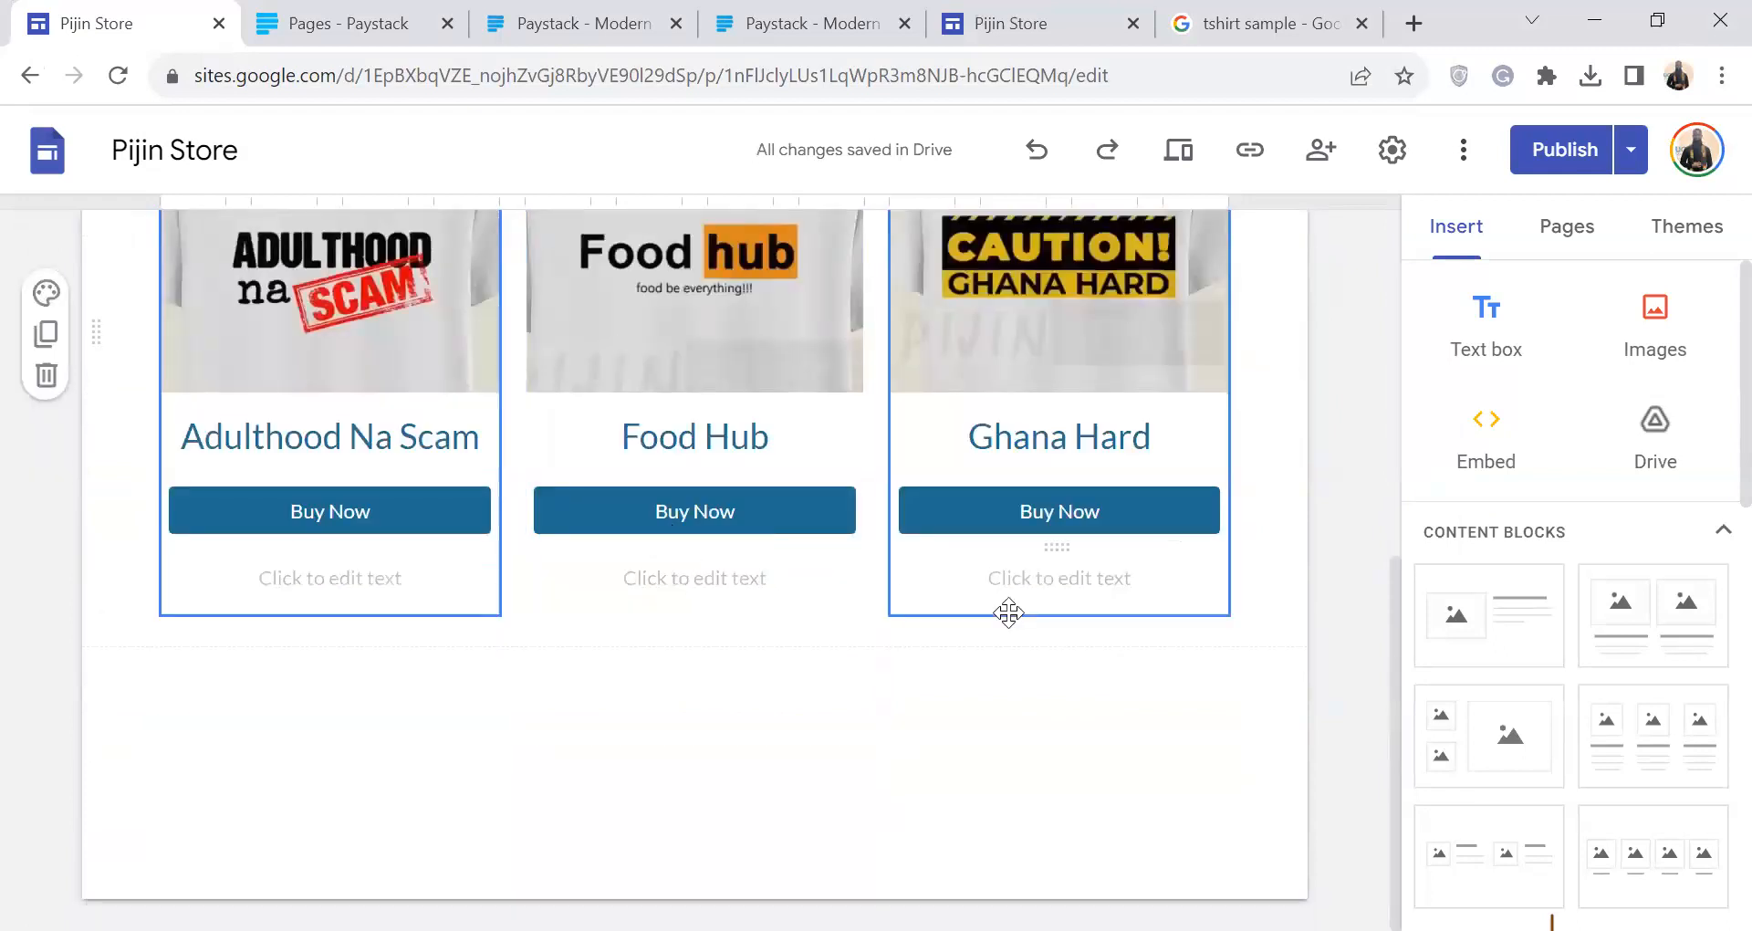
scroll(1010, 657, "up", 5)
scroll(1015, 643, "down", 5)
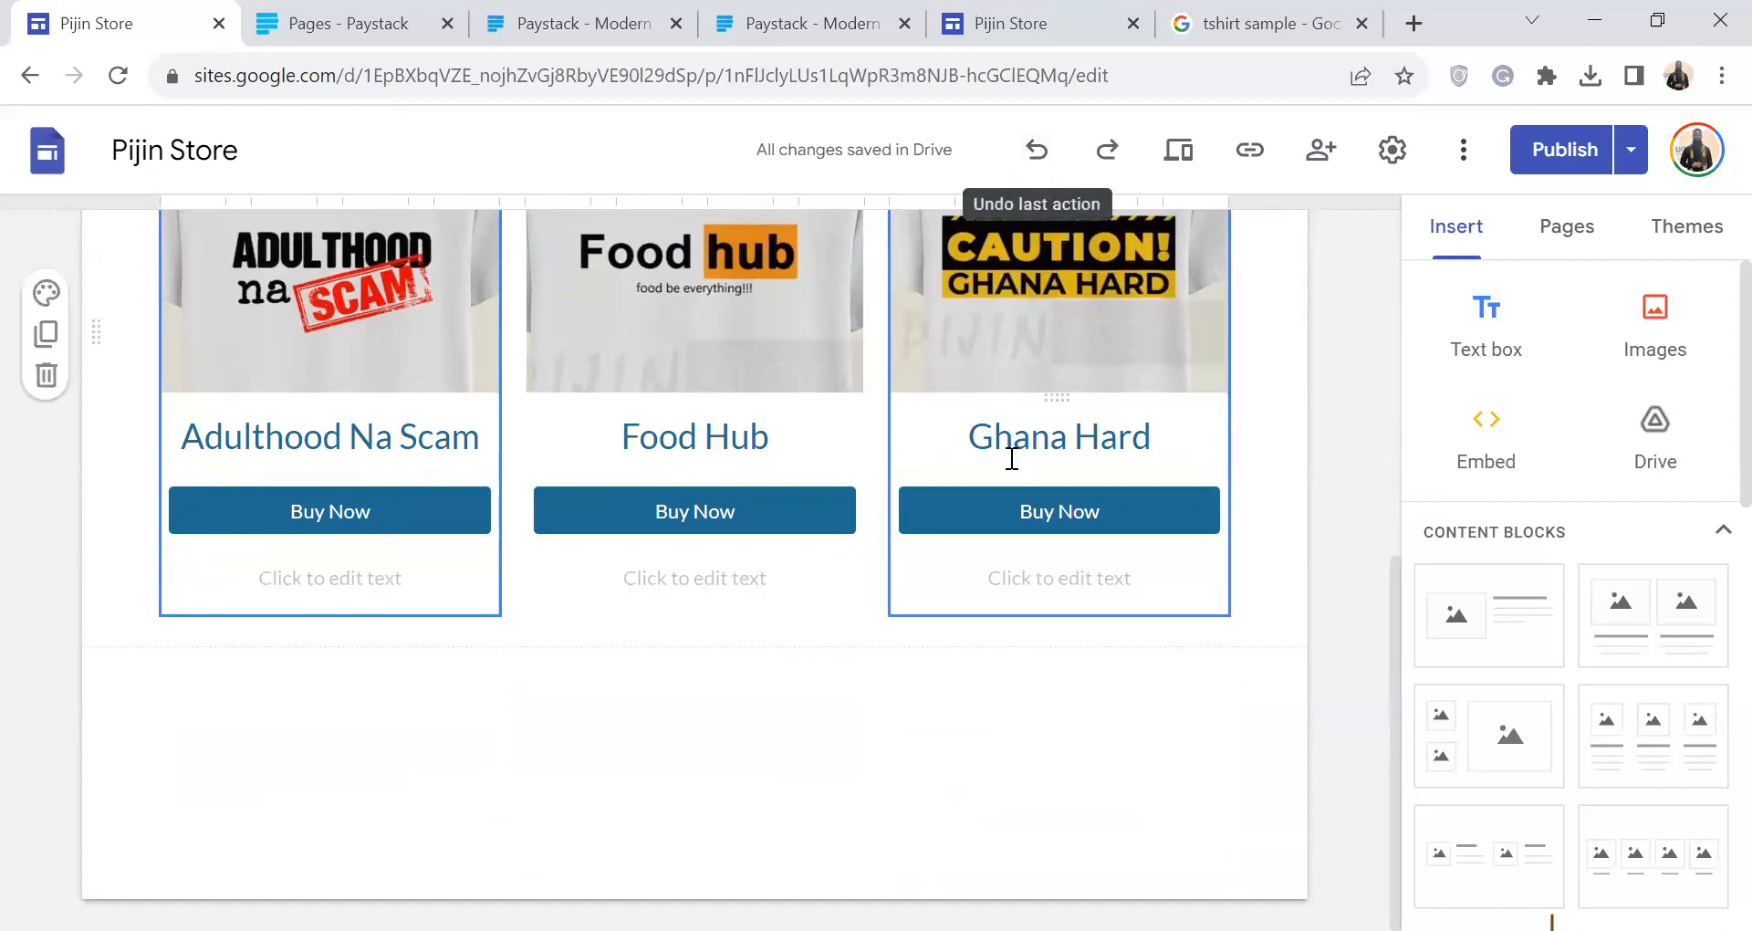
scroll(1008, 454, "up", 3)
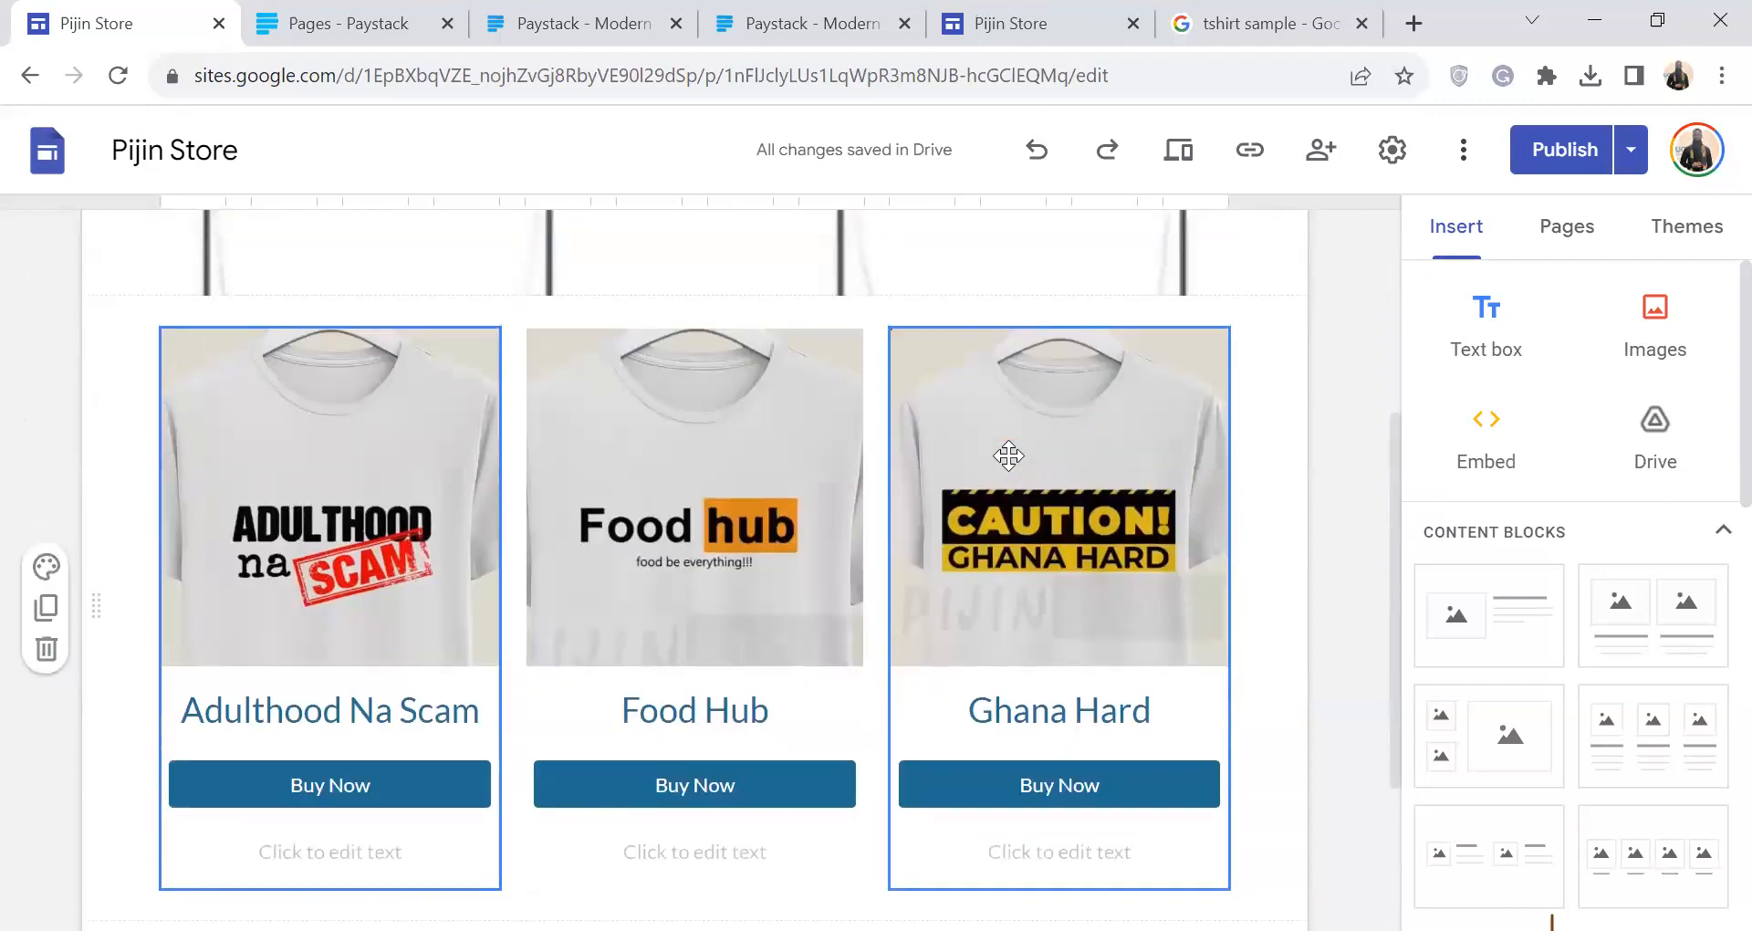
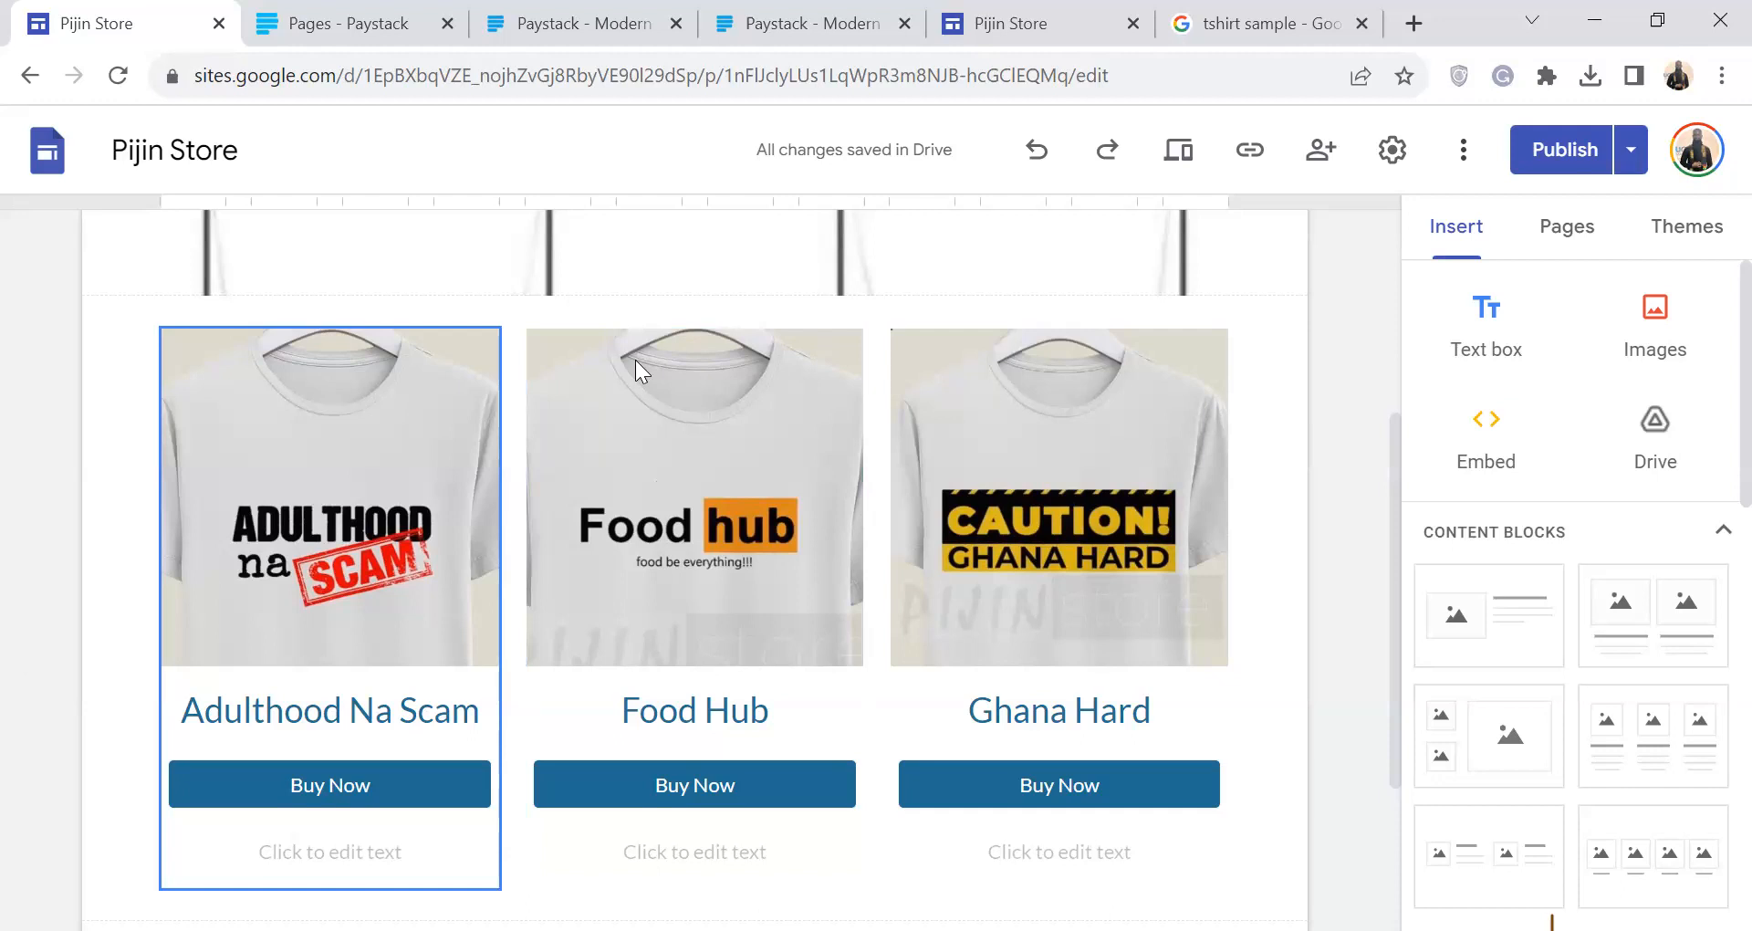
scroll(397, 645, "down", 1)
scroll(396, 645, "up", 4)
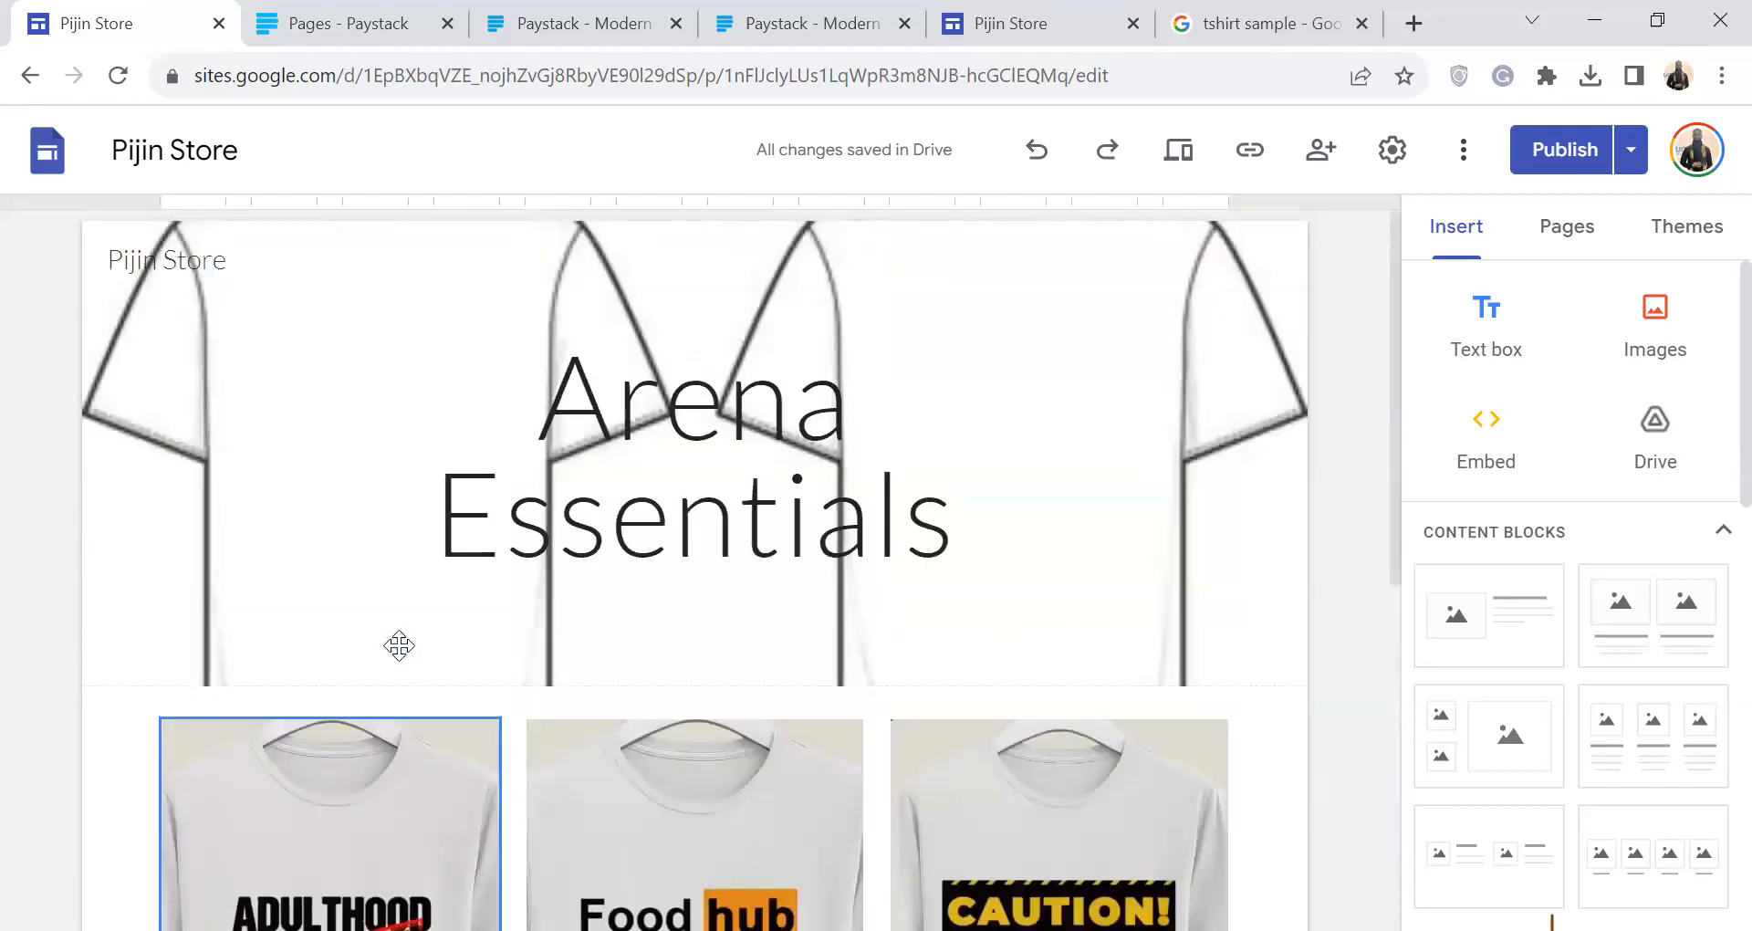
scroll(404, 691, "down", 3)
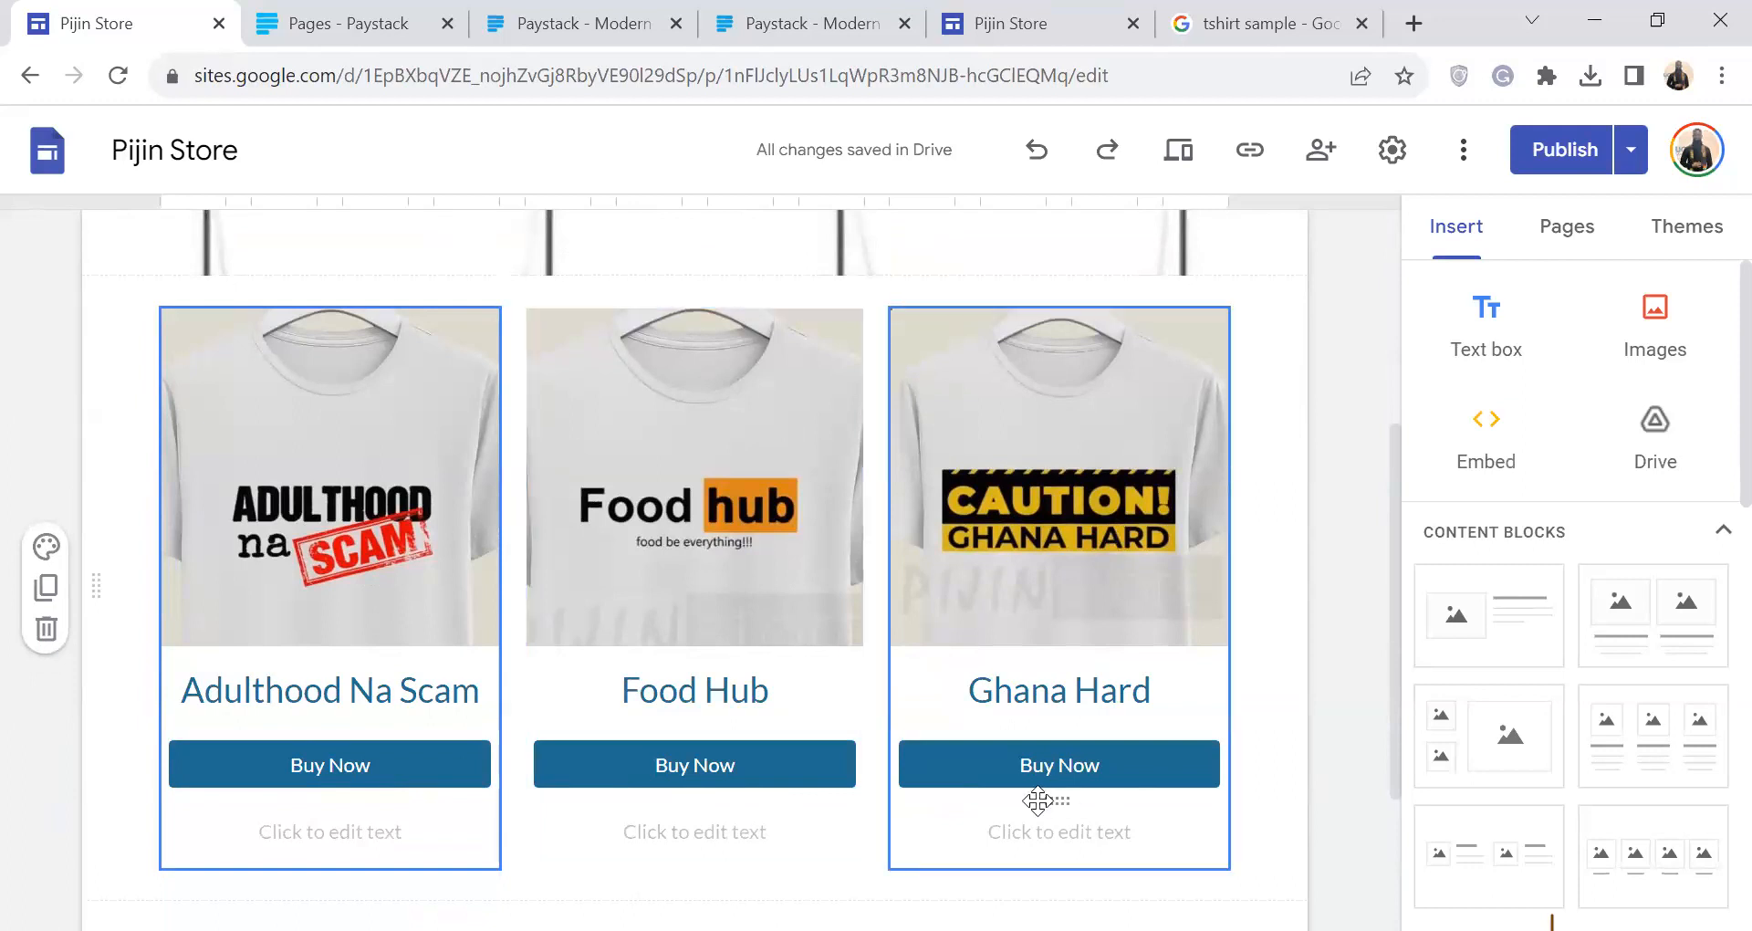
scroll(1031, 803, "down", 3)
scroll(1031, 803, "up", 7)
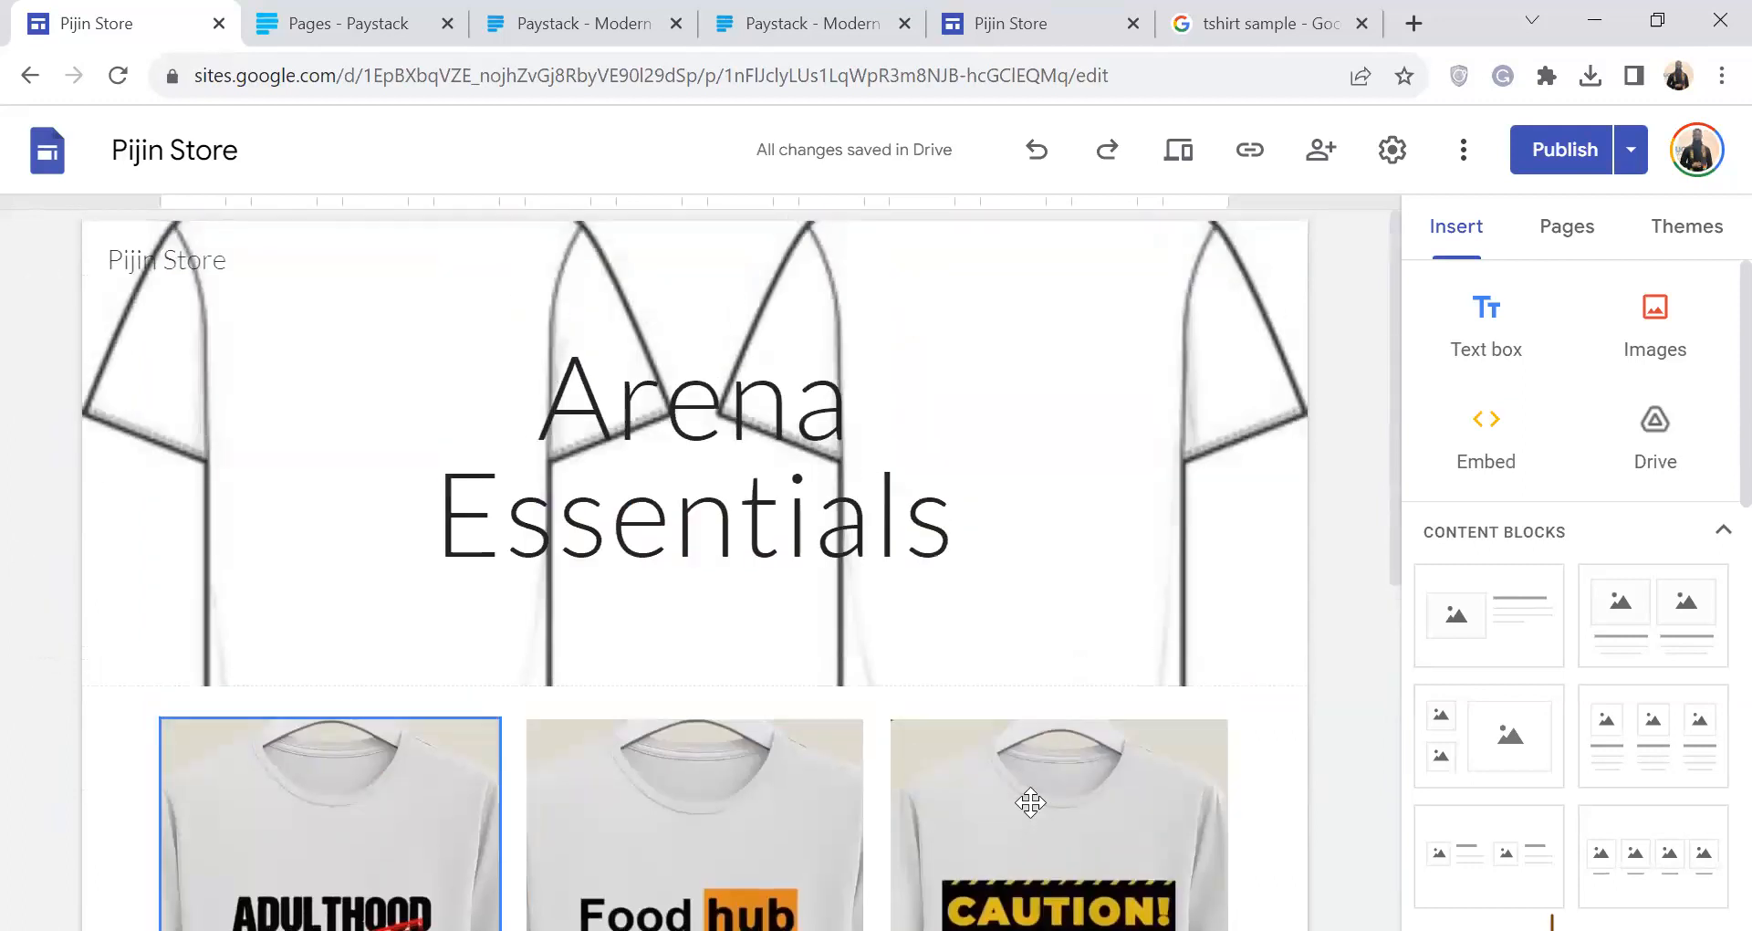
scroll(1029, 802, "down", 3)
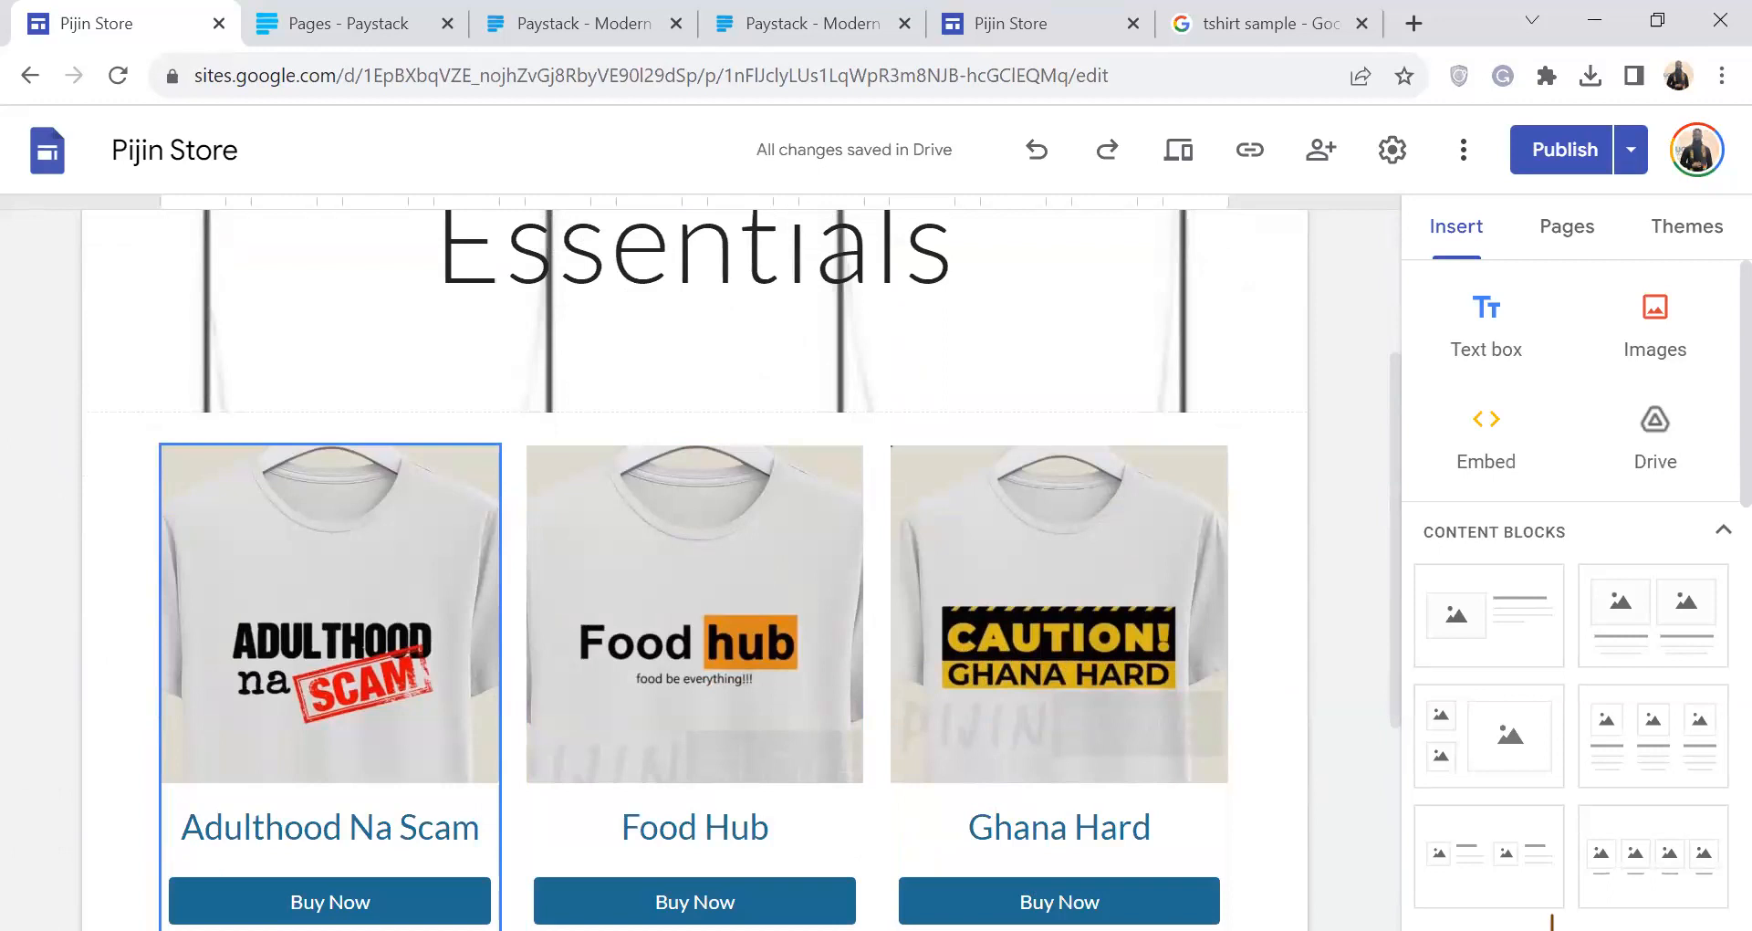
key("alt+Tab")
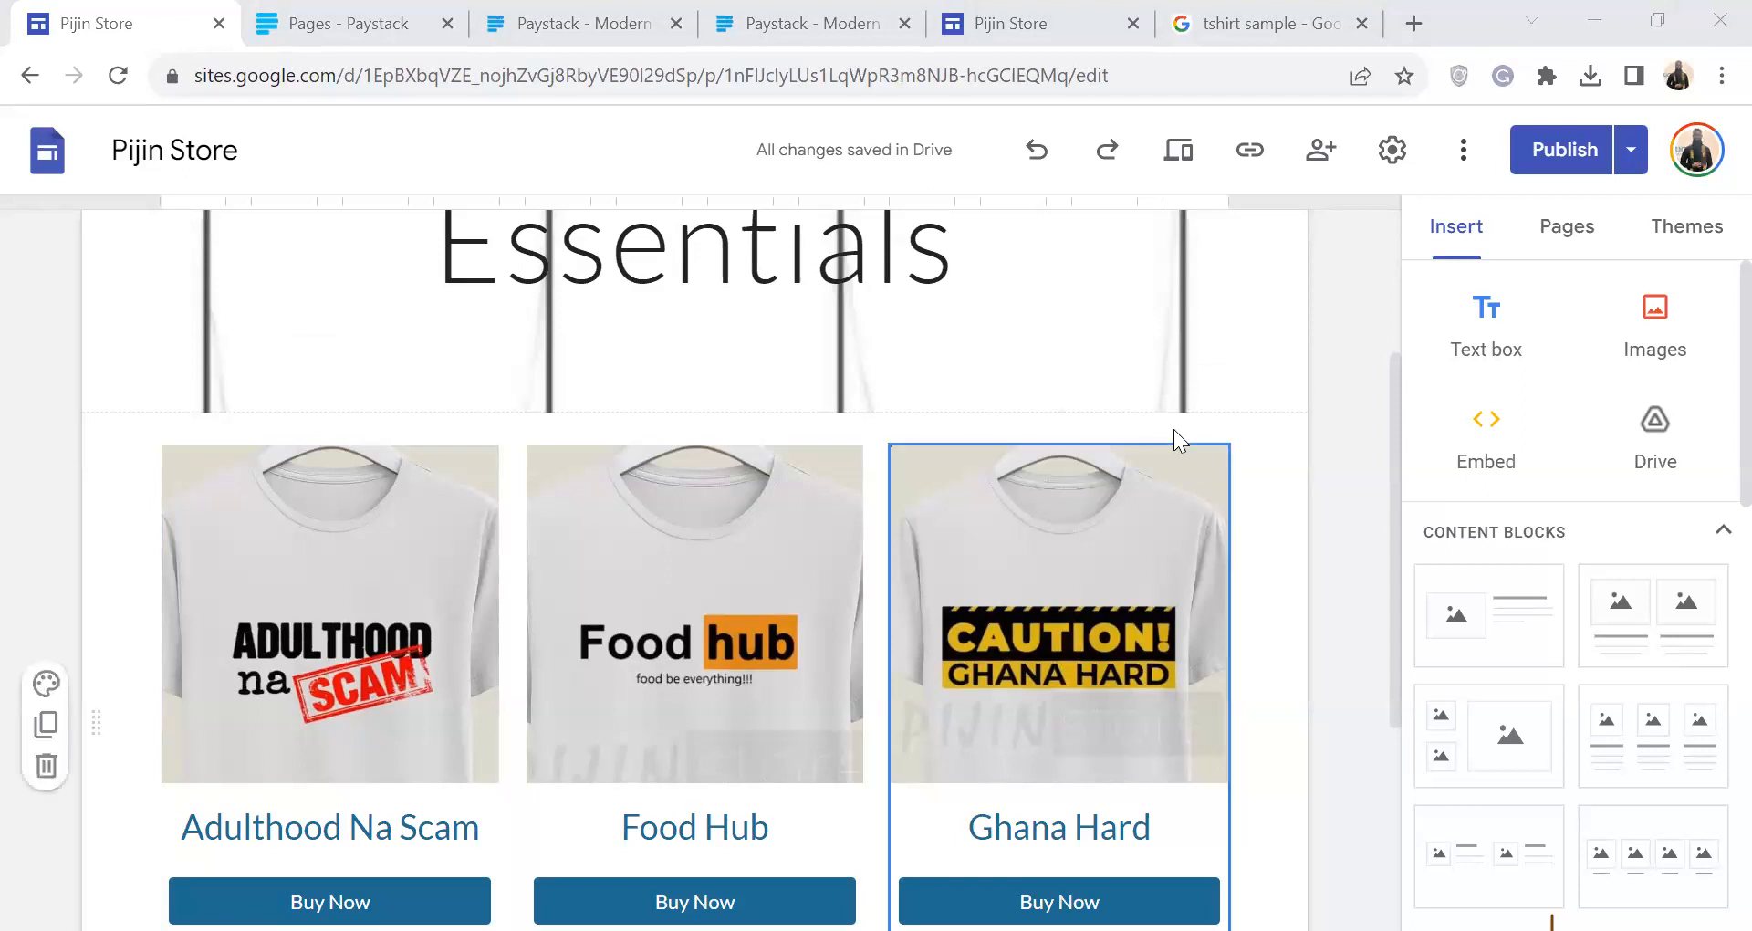
- Copy the Arena Essentials payment page link from the Paystack dashboard and return to the Google Sites editor
left_click(346, 11)
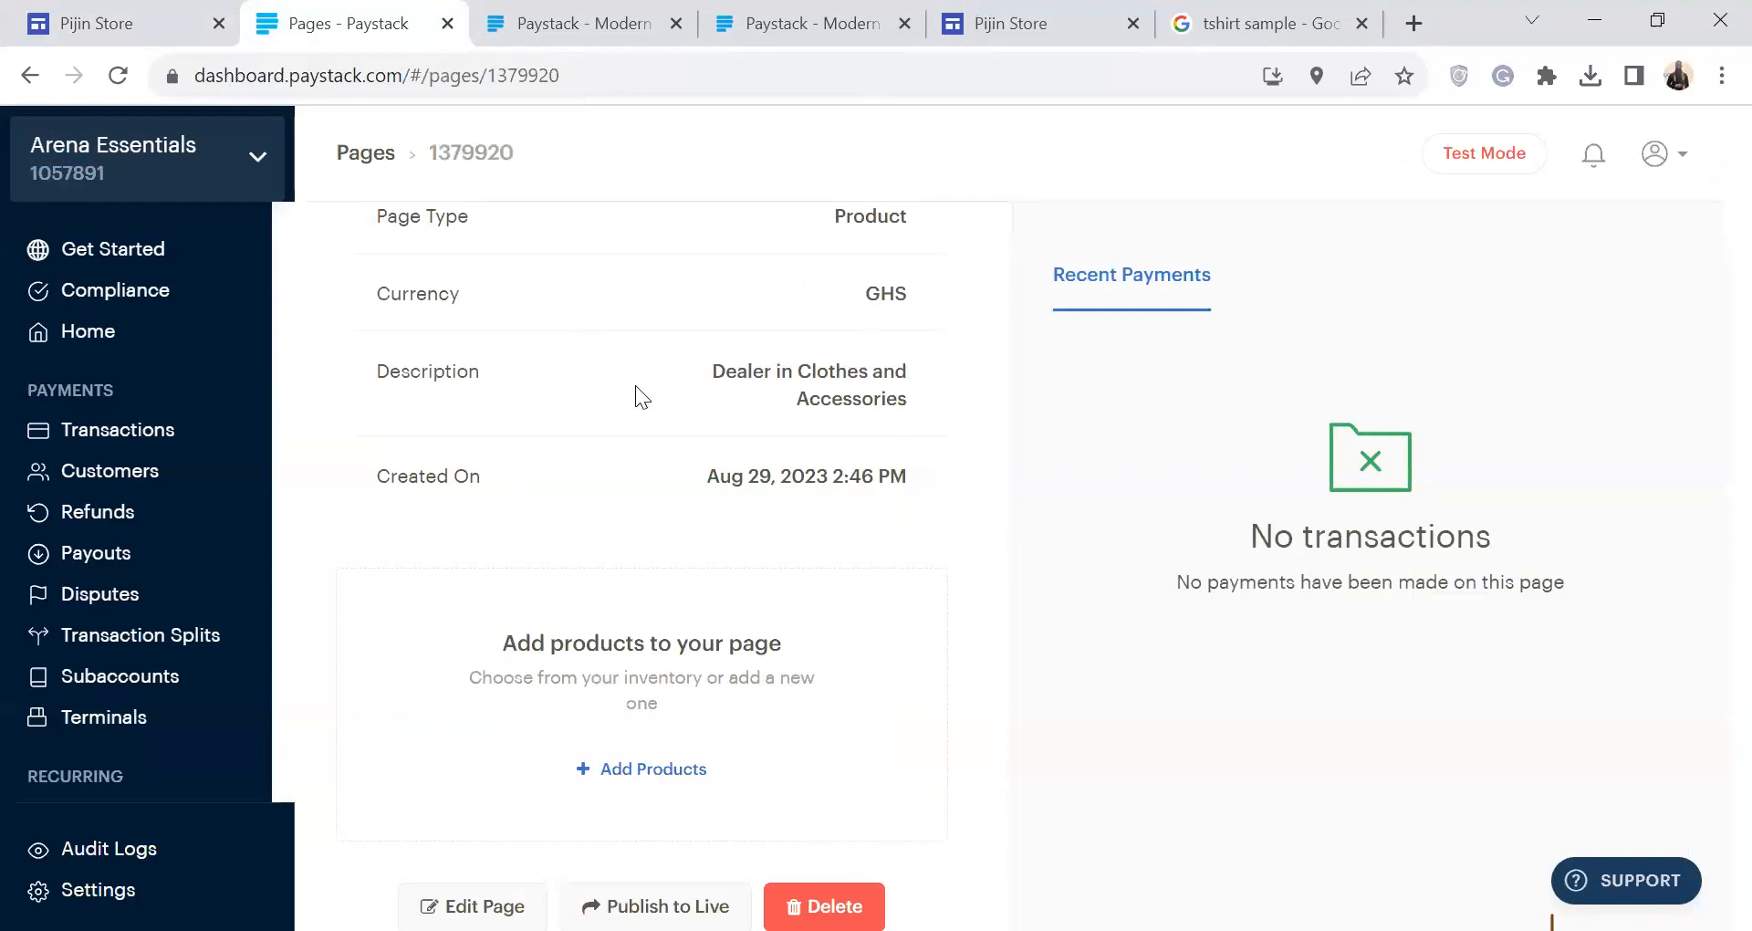
scroll(684, 402, "up", 4)
left_click(395, 442)
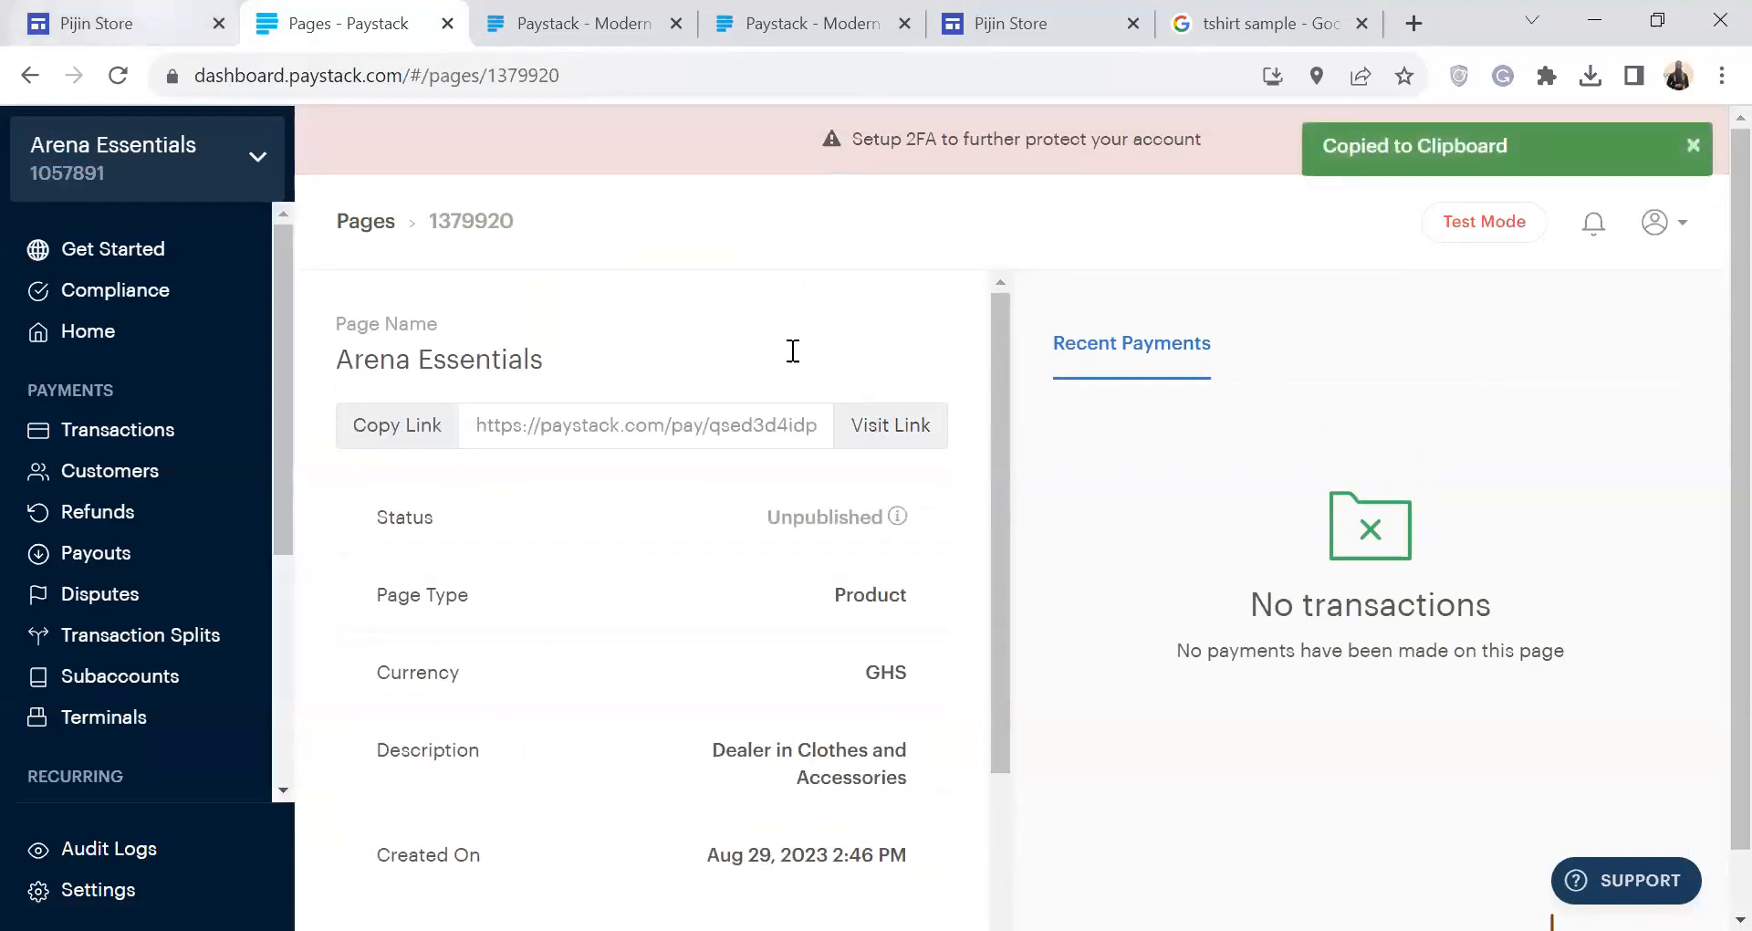
key("ctrl+shift+Tab")
- Examine the store page from the Arena Essentials header down to the Buy Now buttons below the T-shirts
scroll(735, 580, "up", 2)
scroll(736, 580, "down", 1)
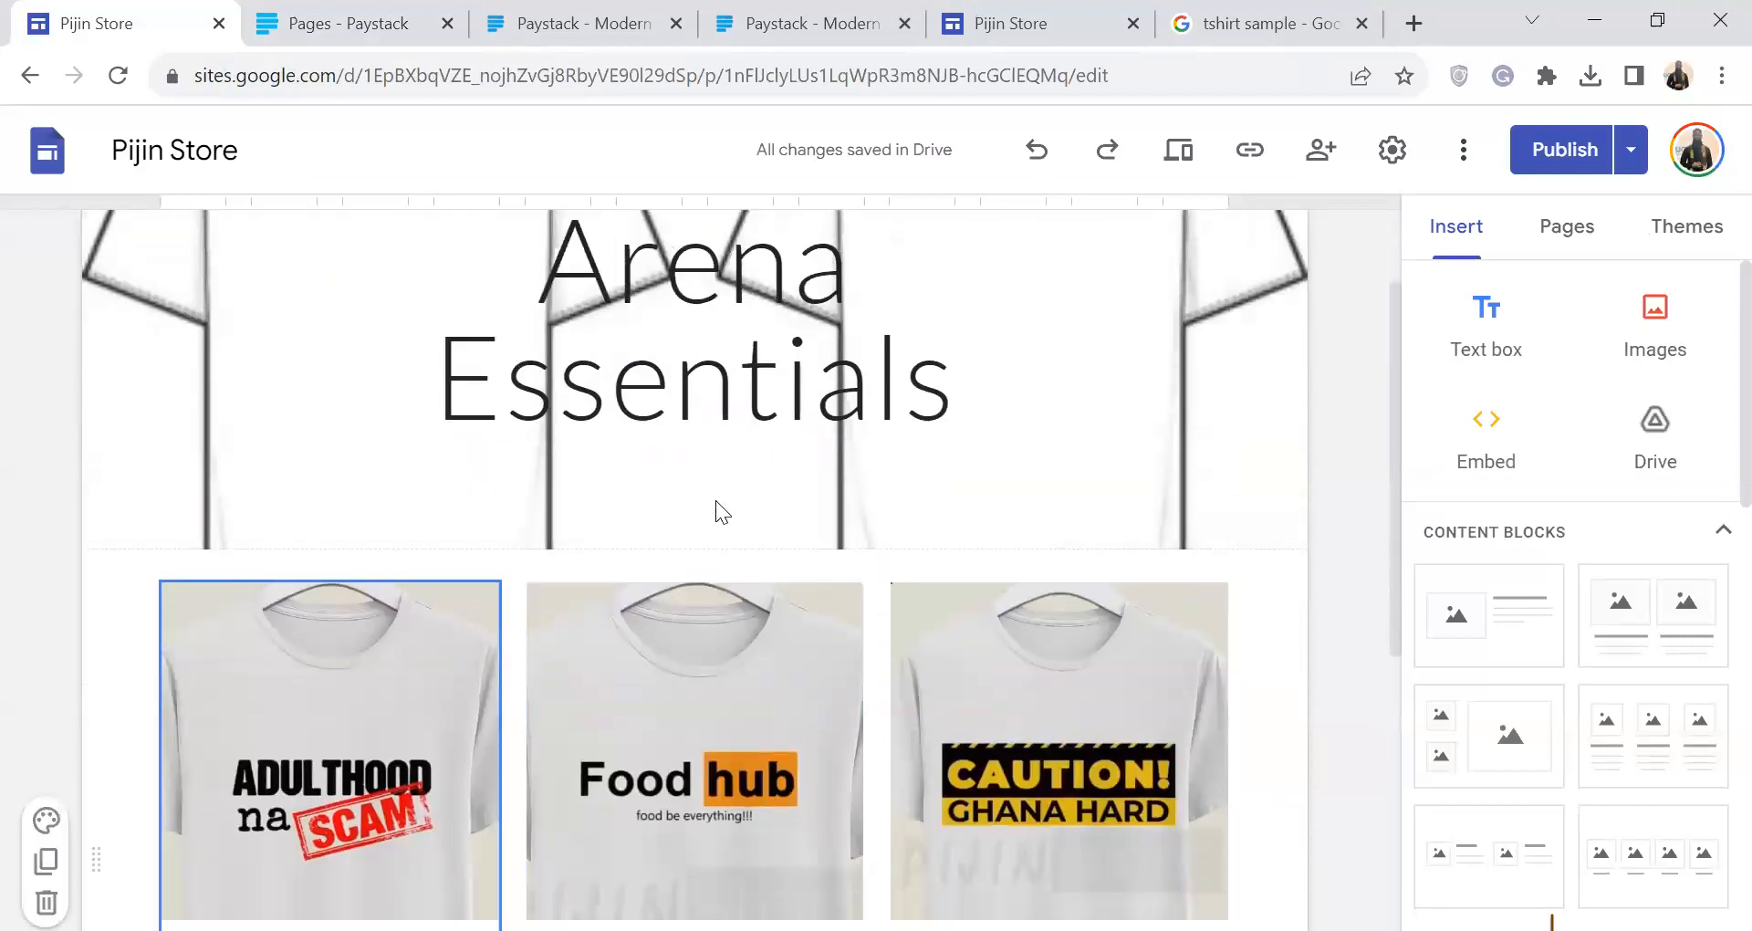
scroll(777, 485, "down", 3)
scroll(777, 485, "up", 4)
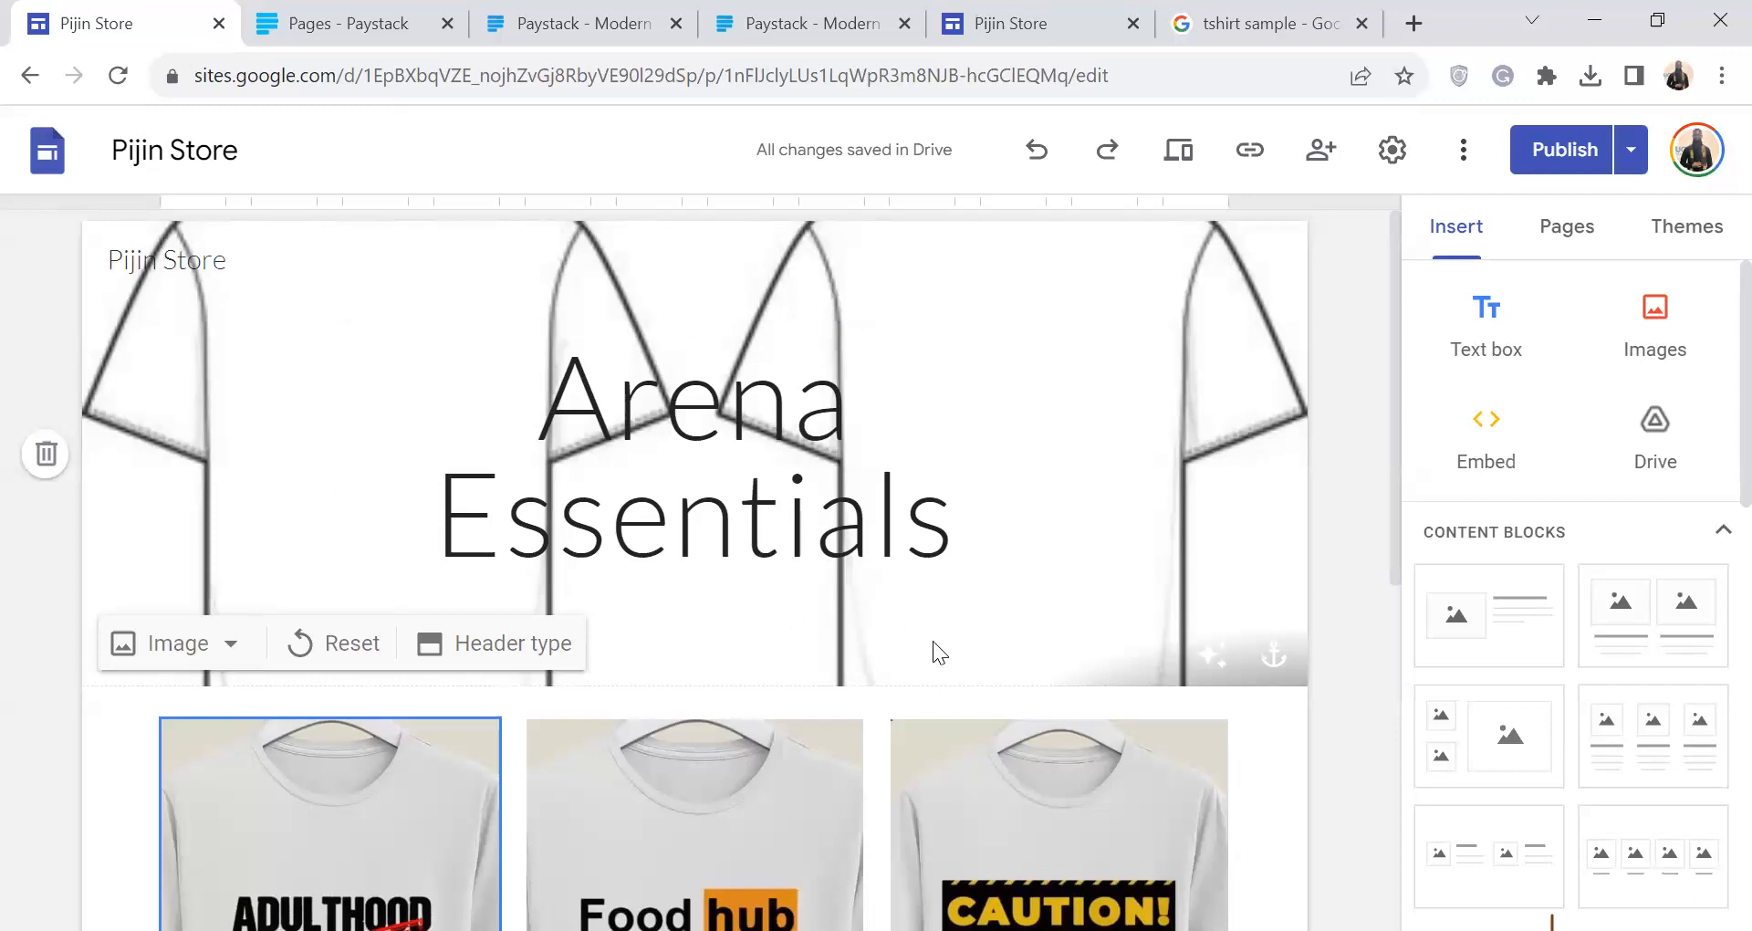
scroll(1009, 696, "down", 5)
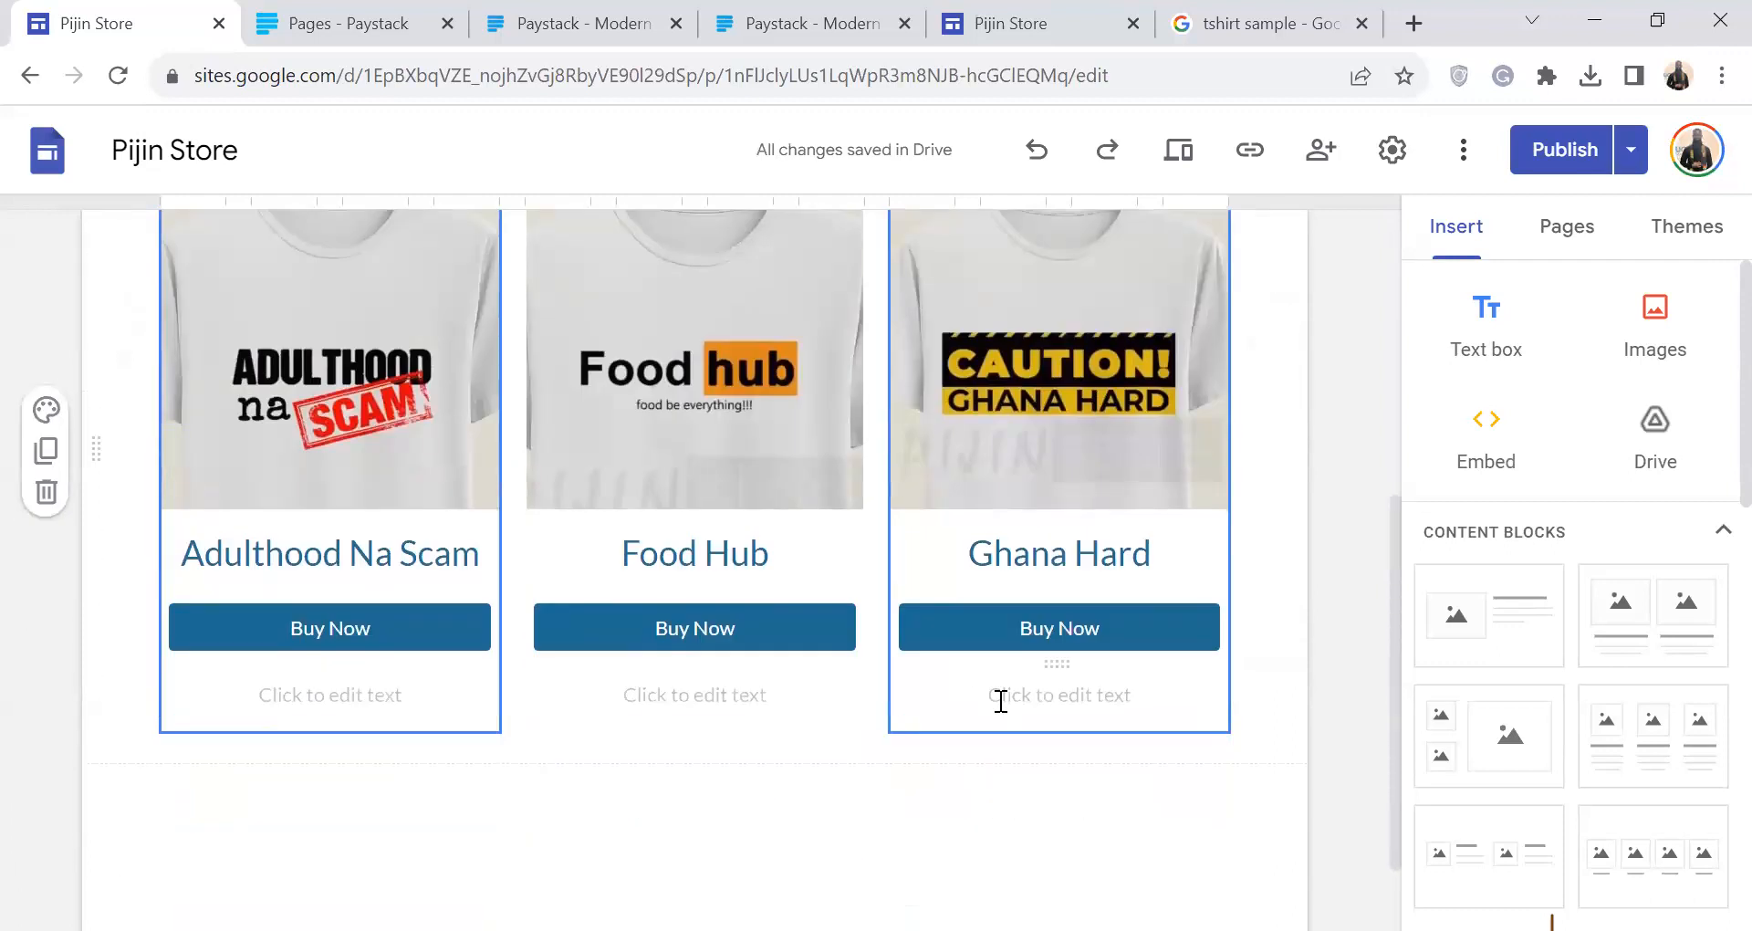
scroll(912, 704, "up", 1)
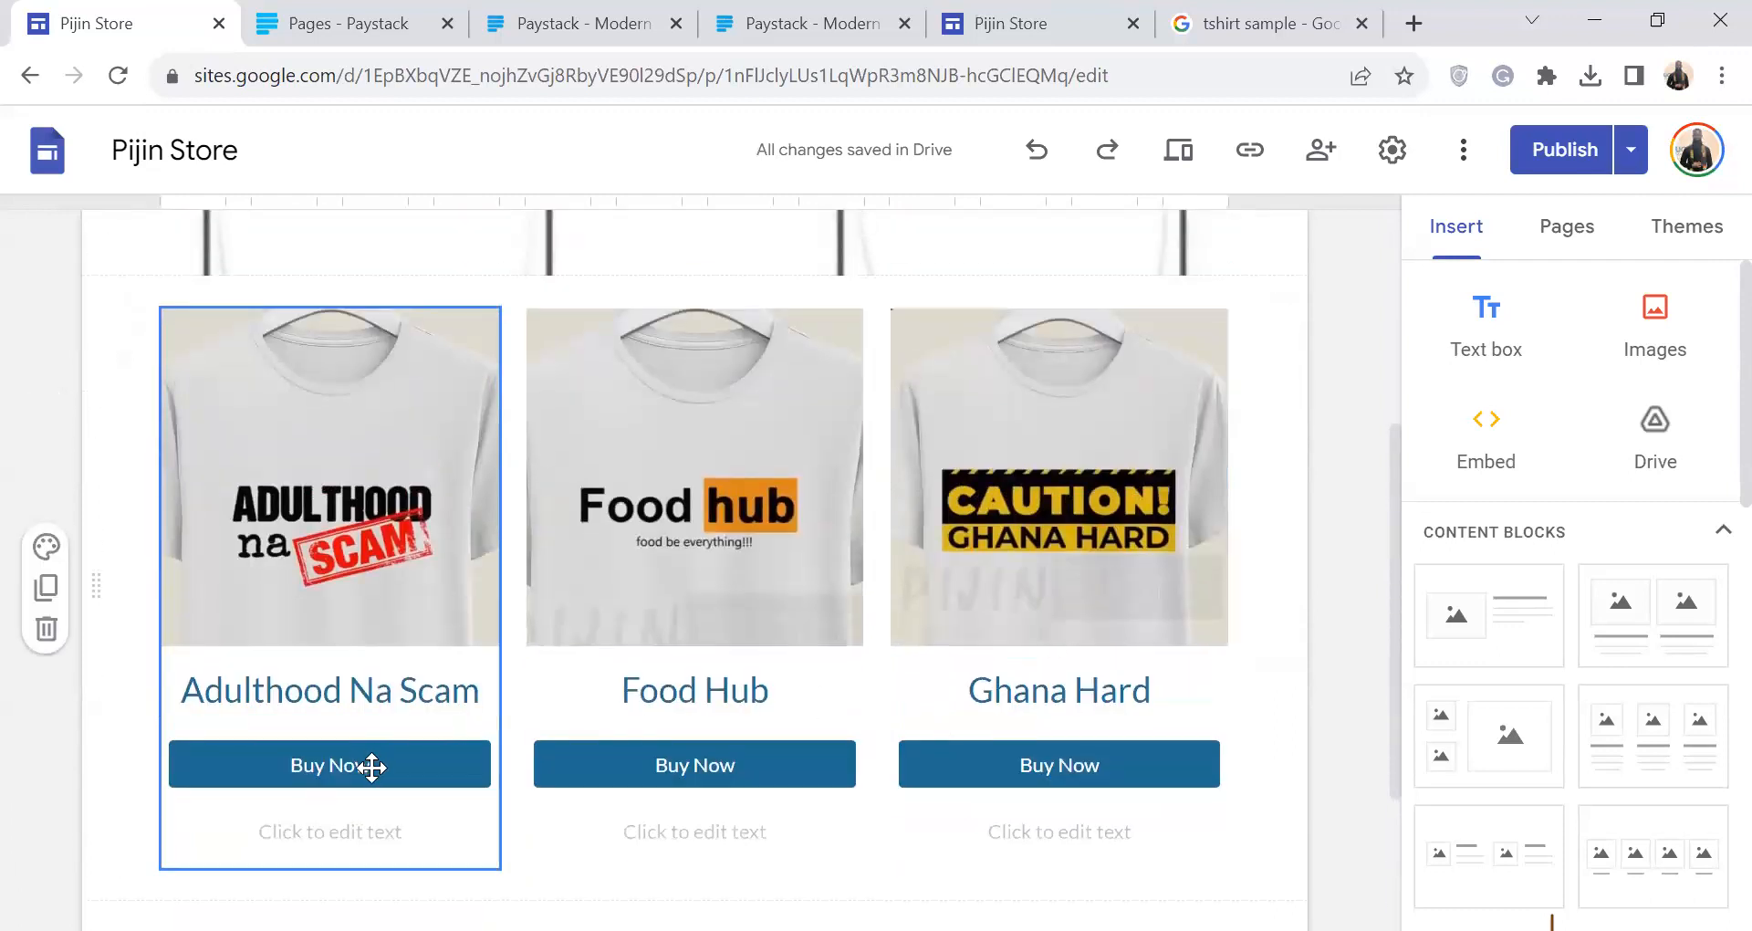
scroll(1158, 727, "down", 1)
scroll(1147, 725, "down", 1)
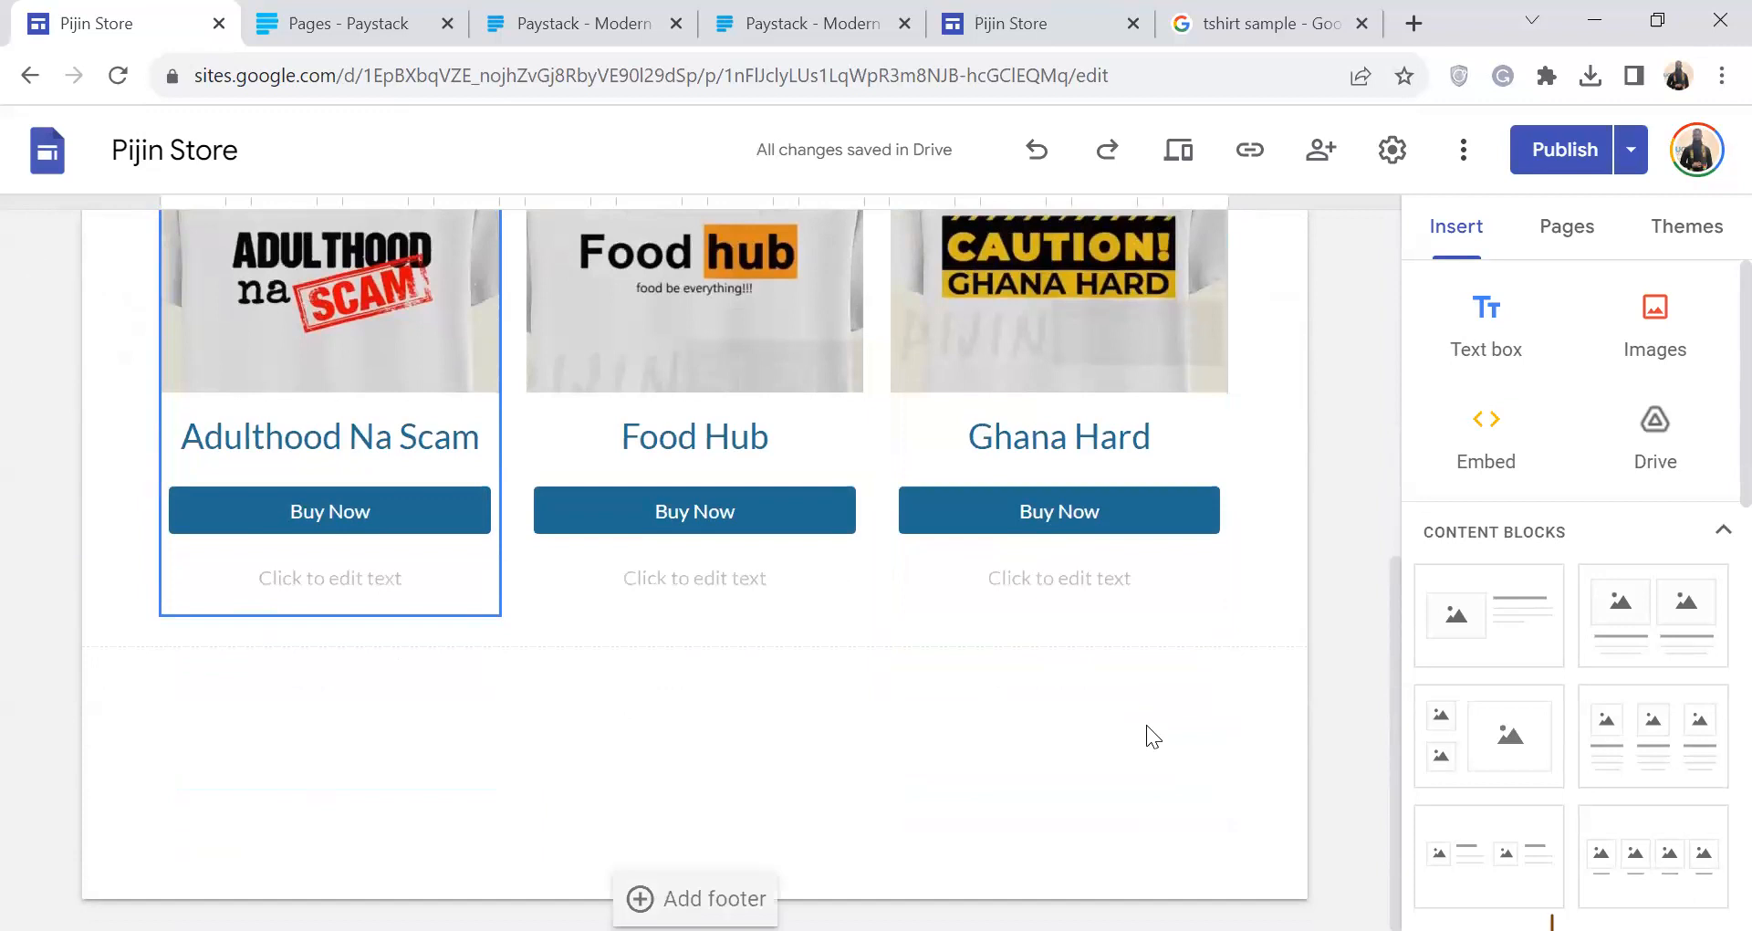
left_click(326, 511)
left_click(327, 511)
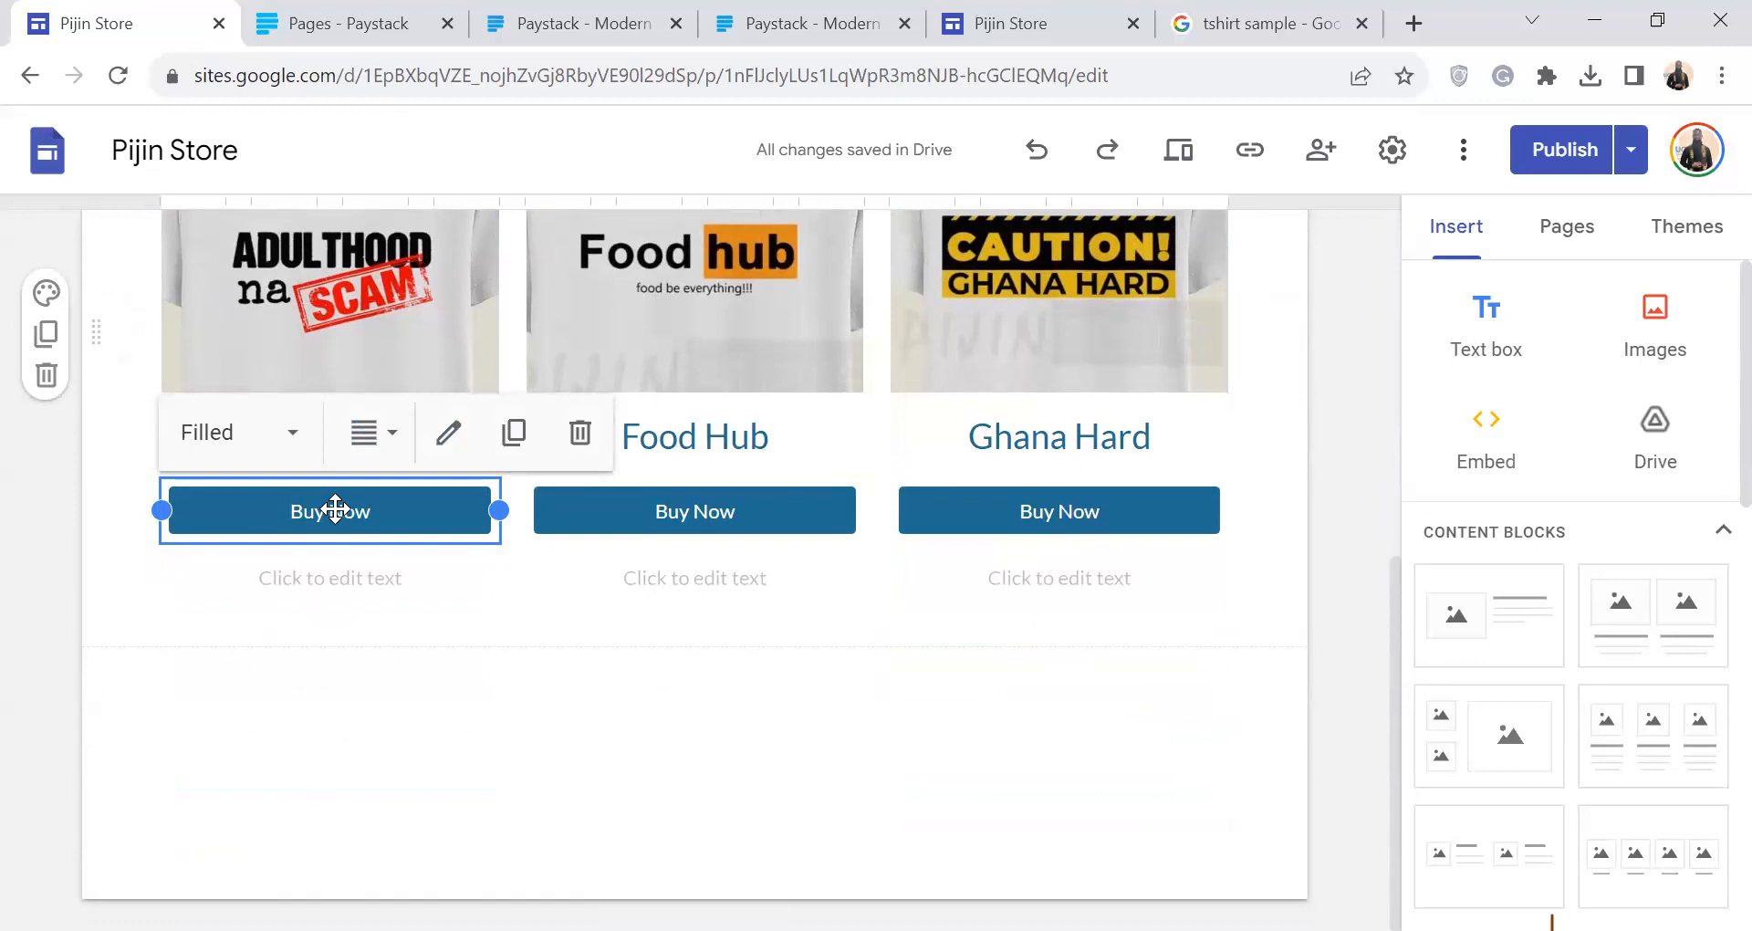
right_click(336, 509)
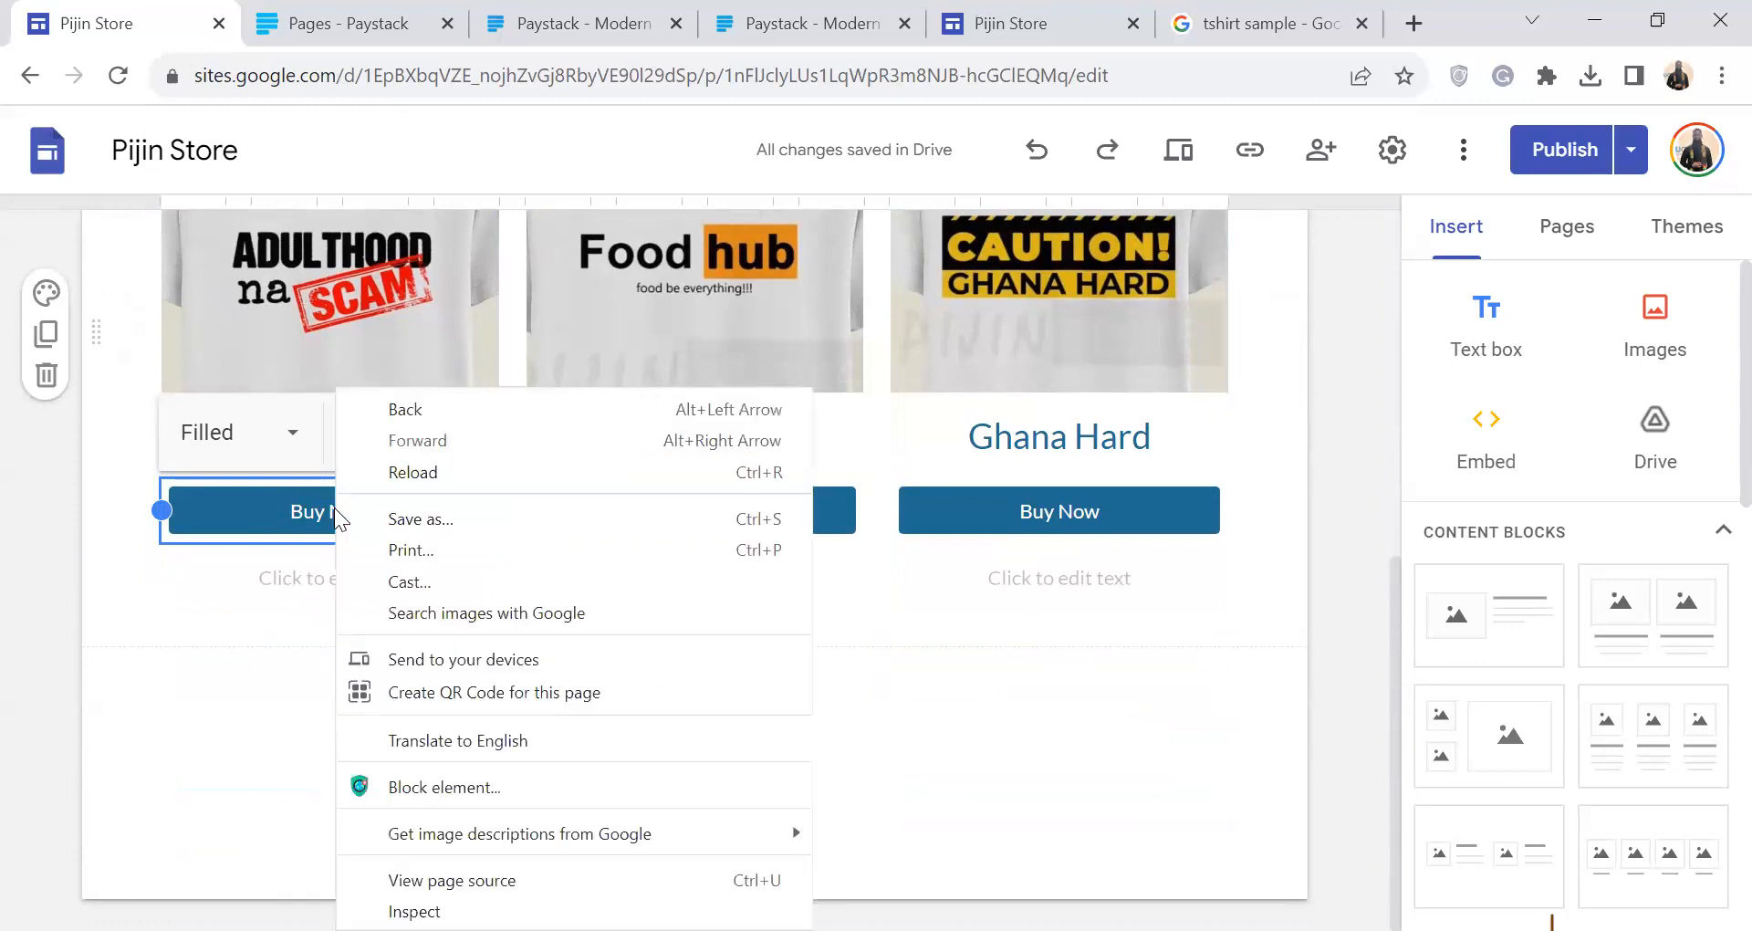
left_click(1051, 832)
scroll(1241, 724, "up", 3)
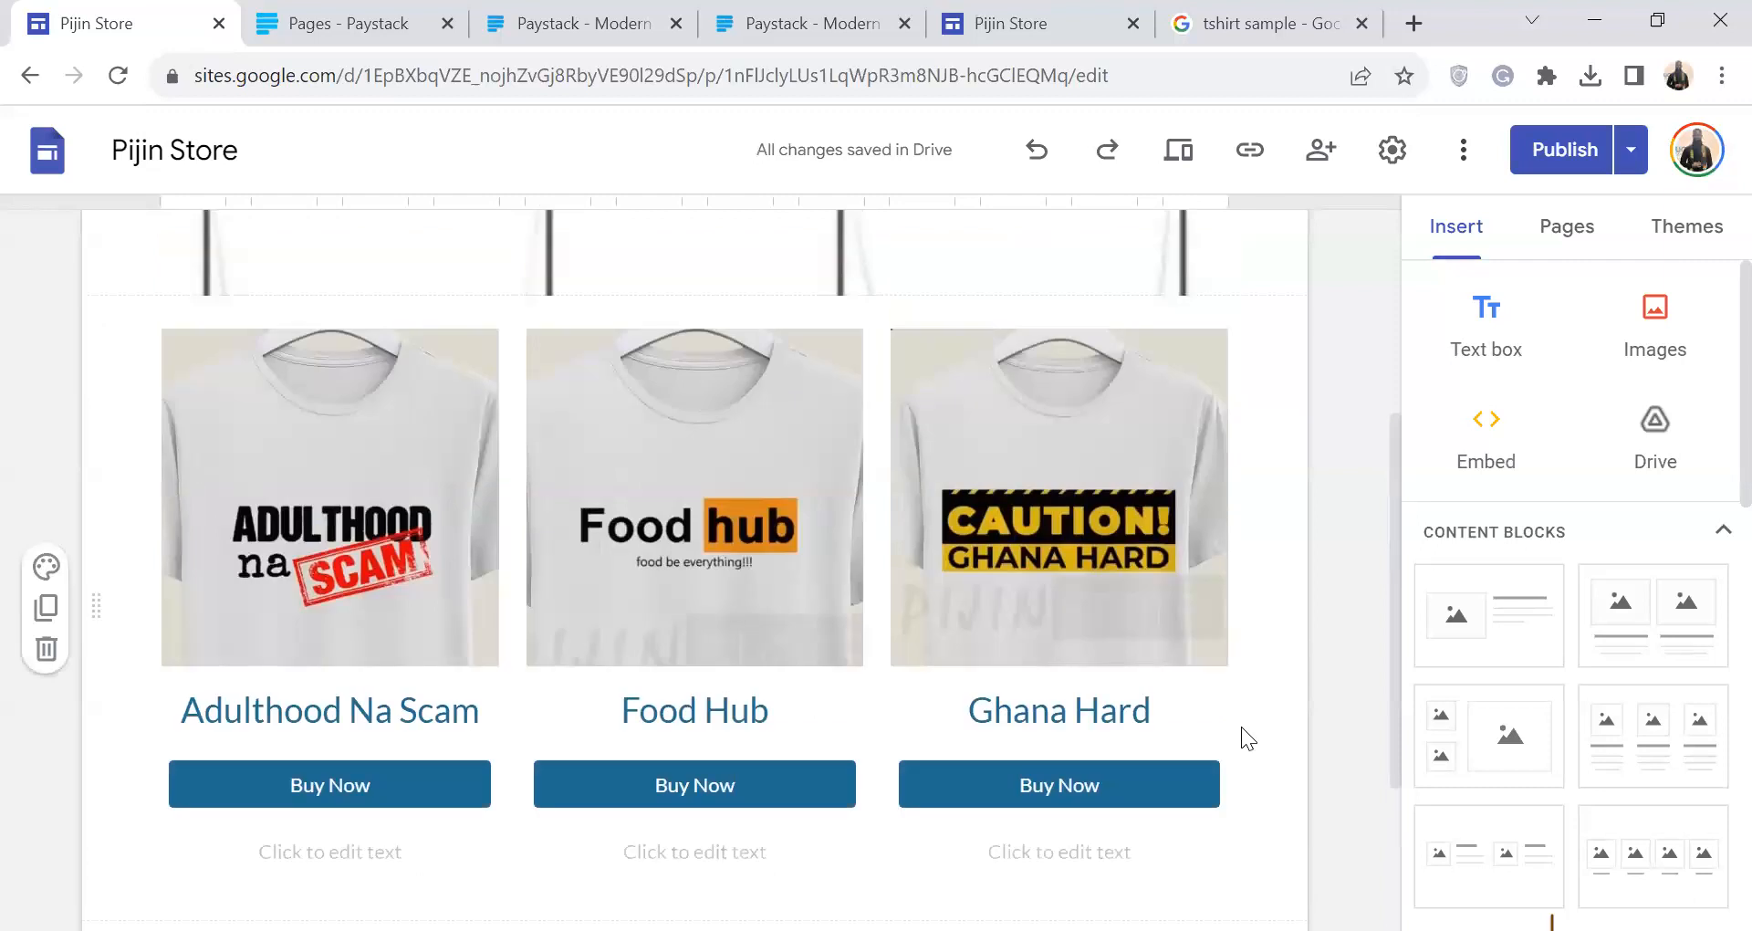
scroll(1241, 730, "down", 2)
left_click(348, 653)
left_click(438, 647)
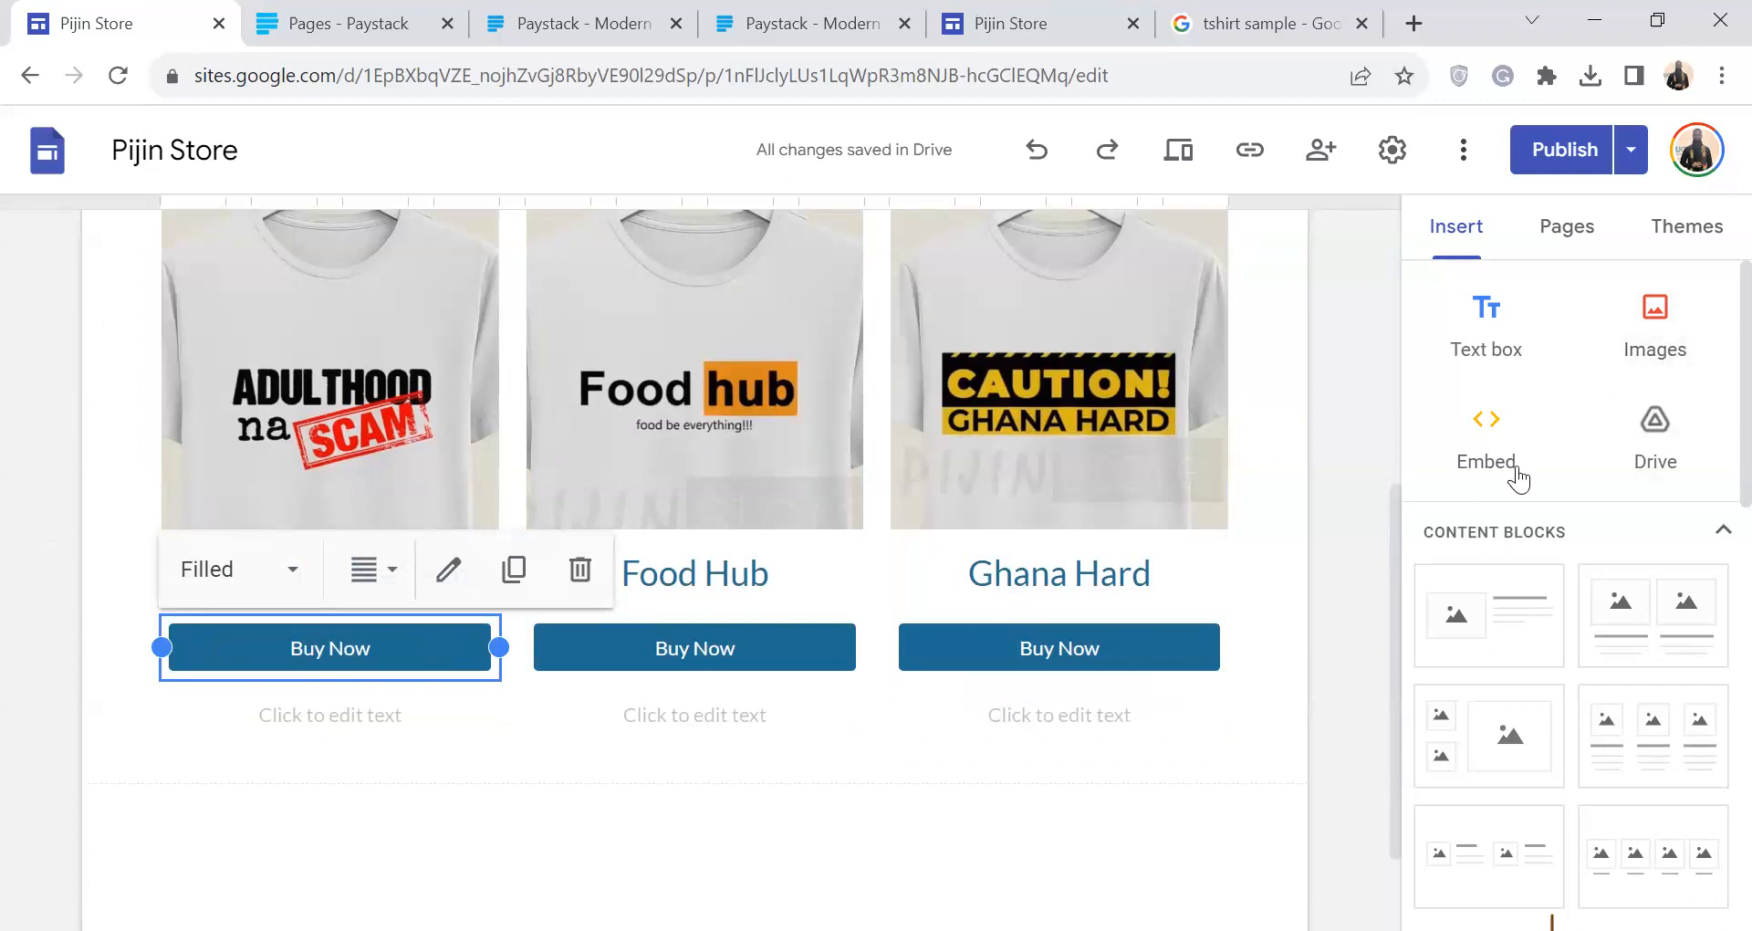
scroll(1529, 475, "down", 6)
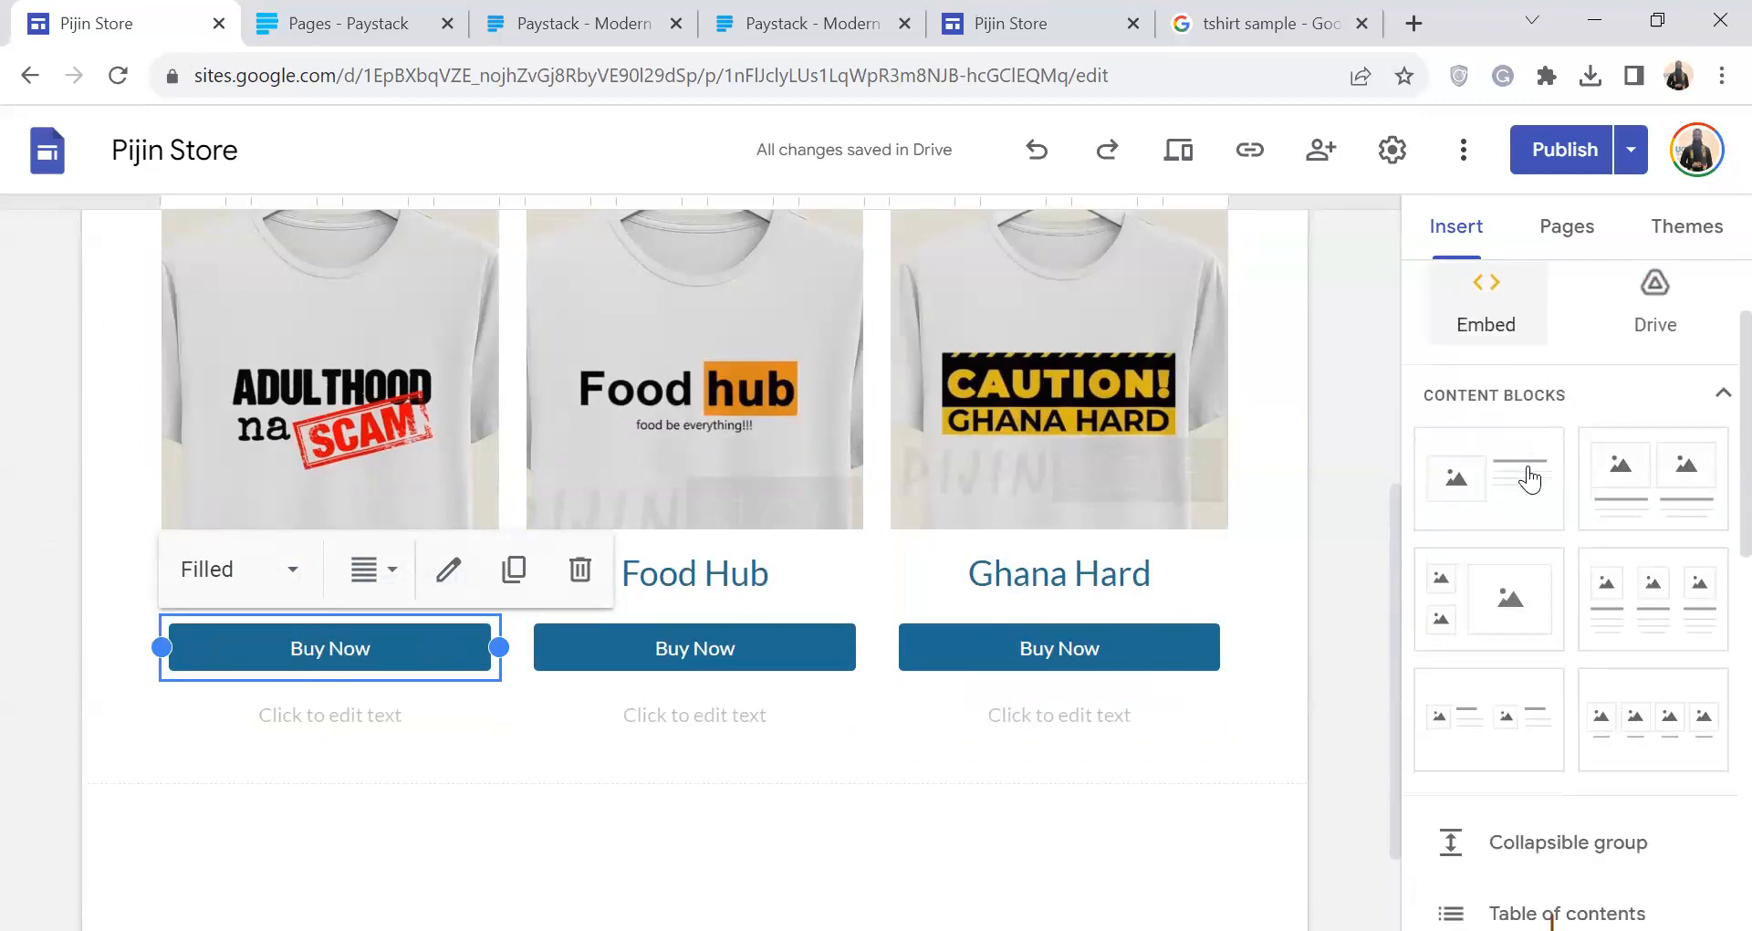
scroll(1529, 483, "down", 2)
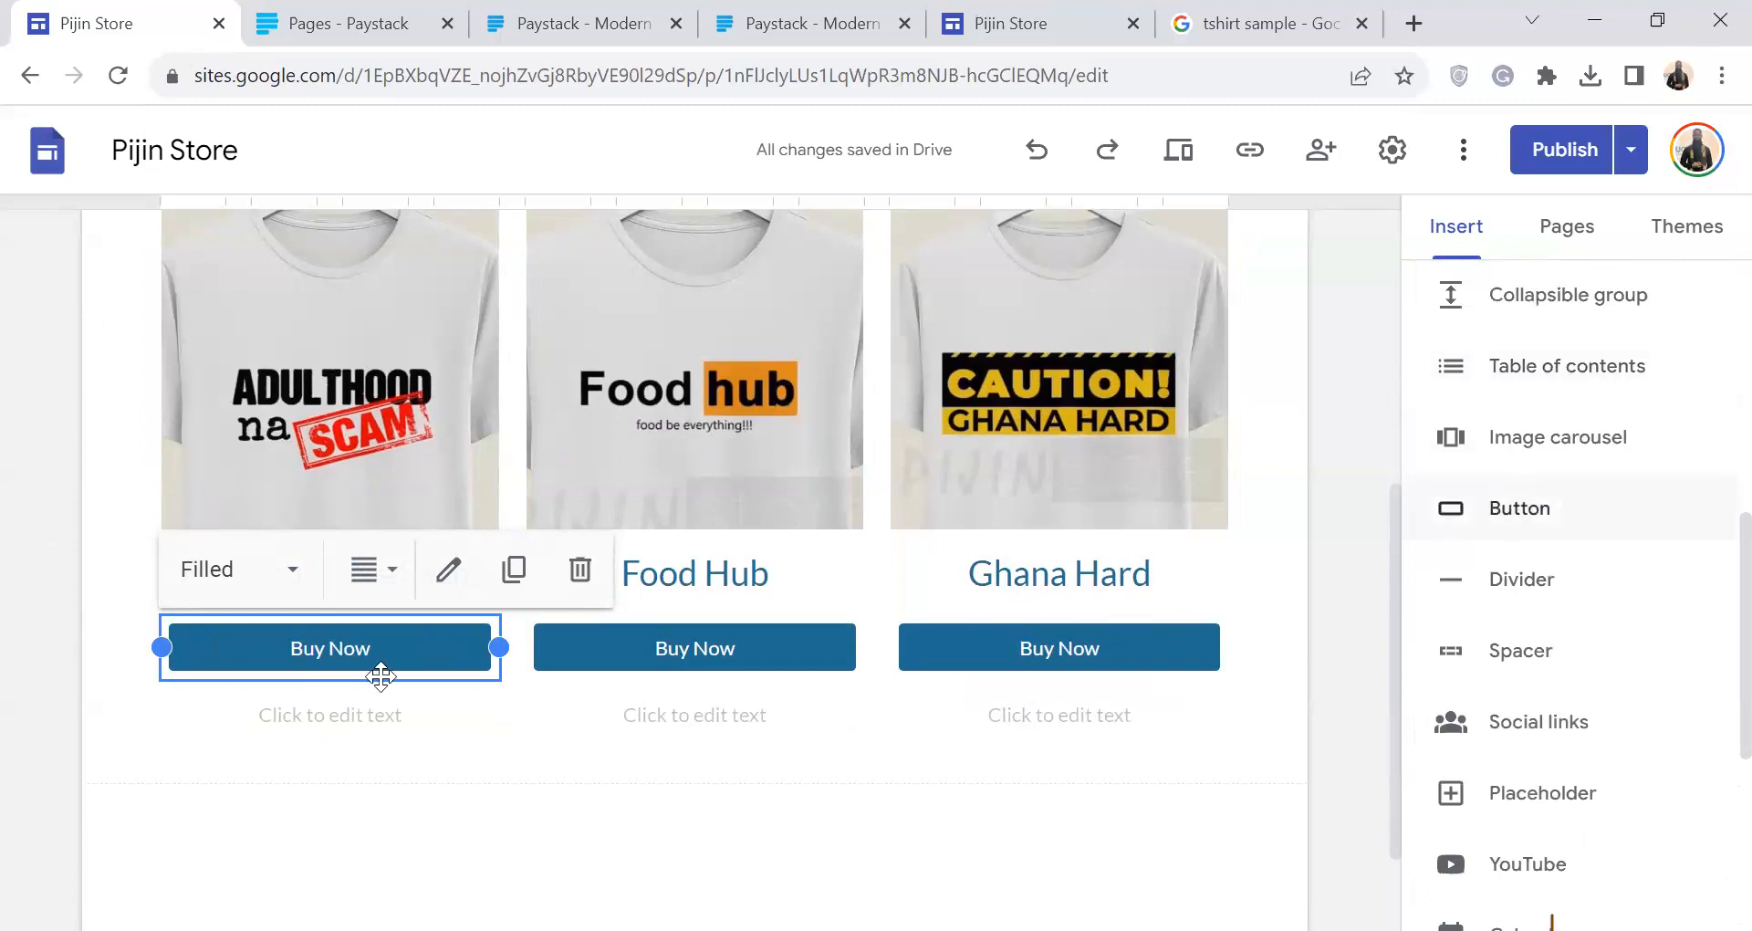
left_click(450, 570)
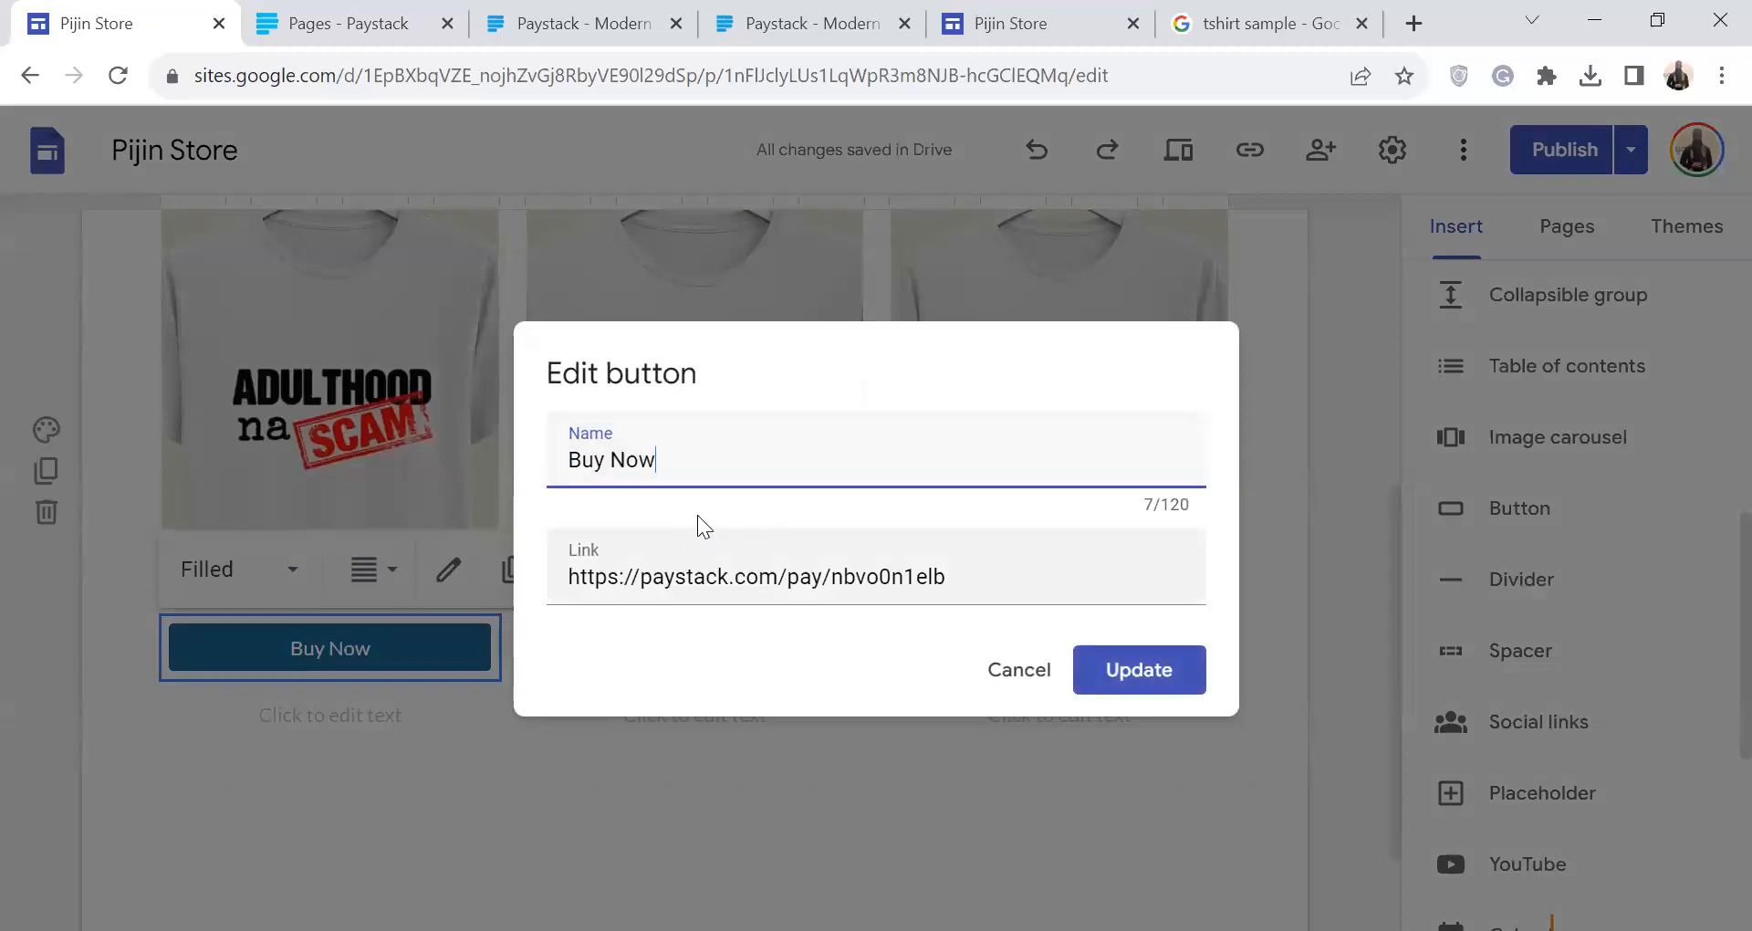
double_click(702, 575)
key("ctrl+a")
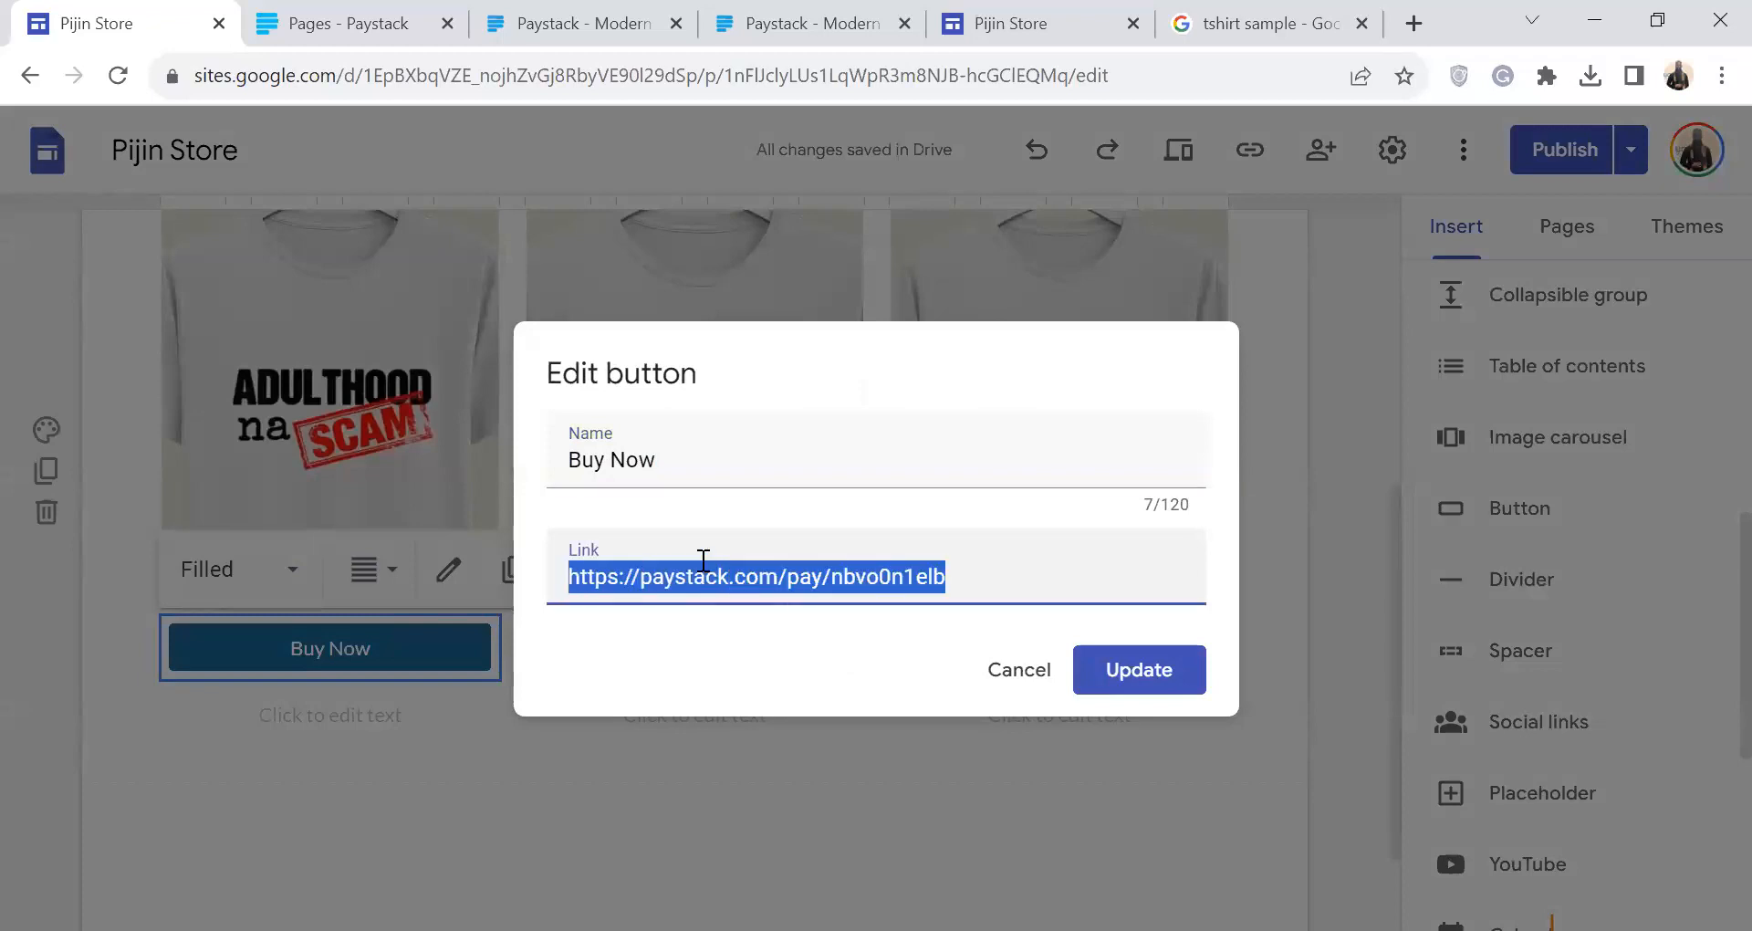
key("ctrl+v")
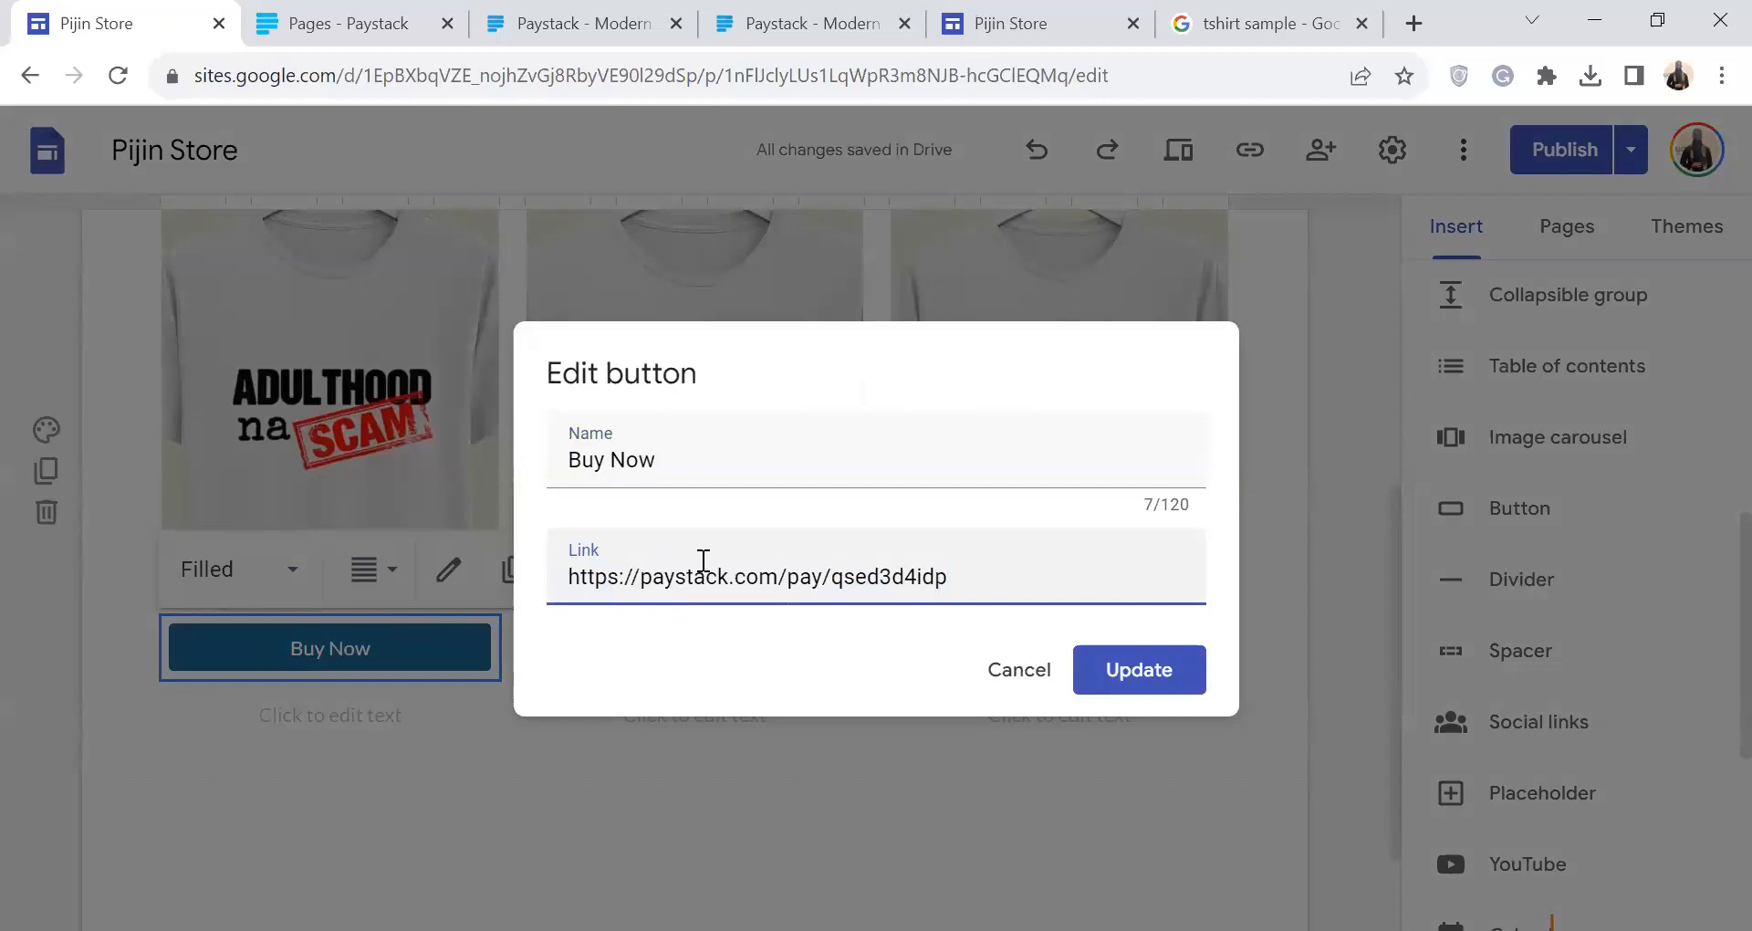
left_click(1142, 675)
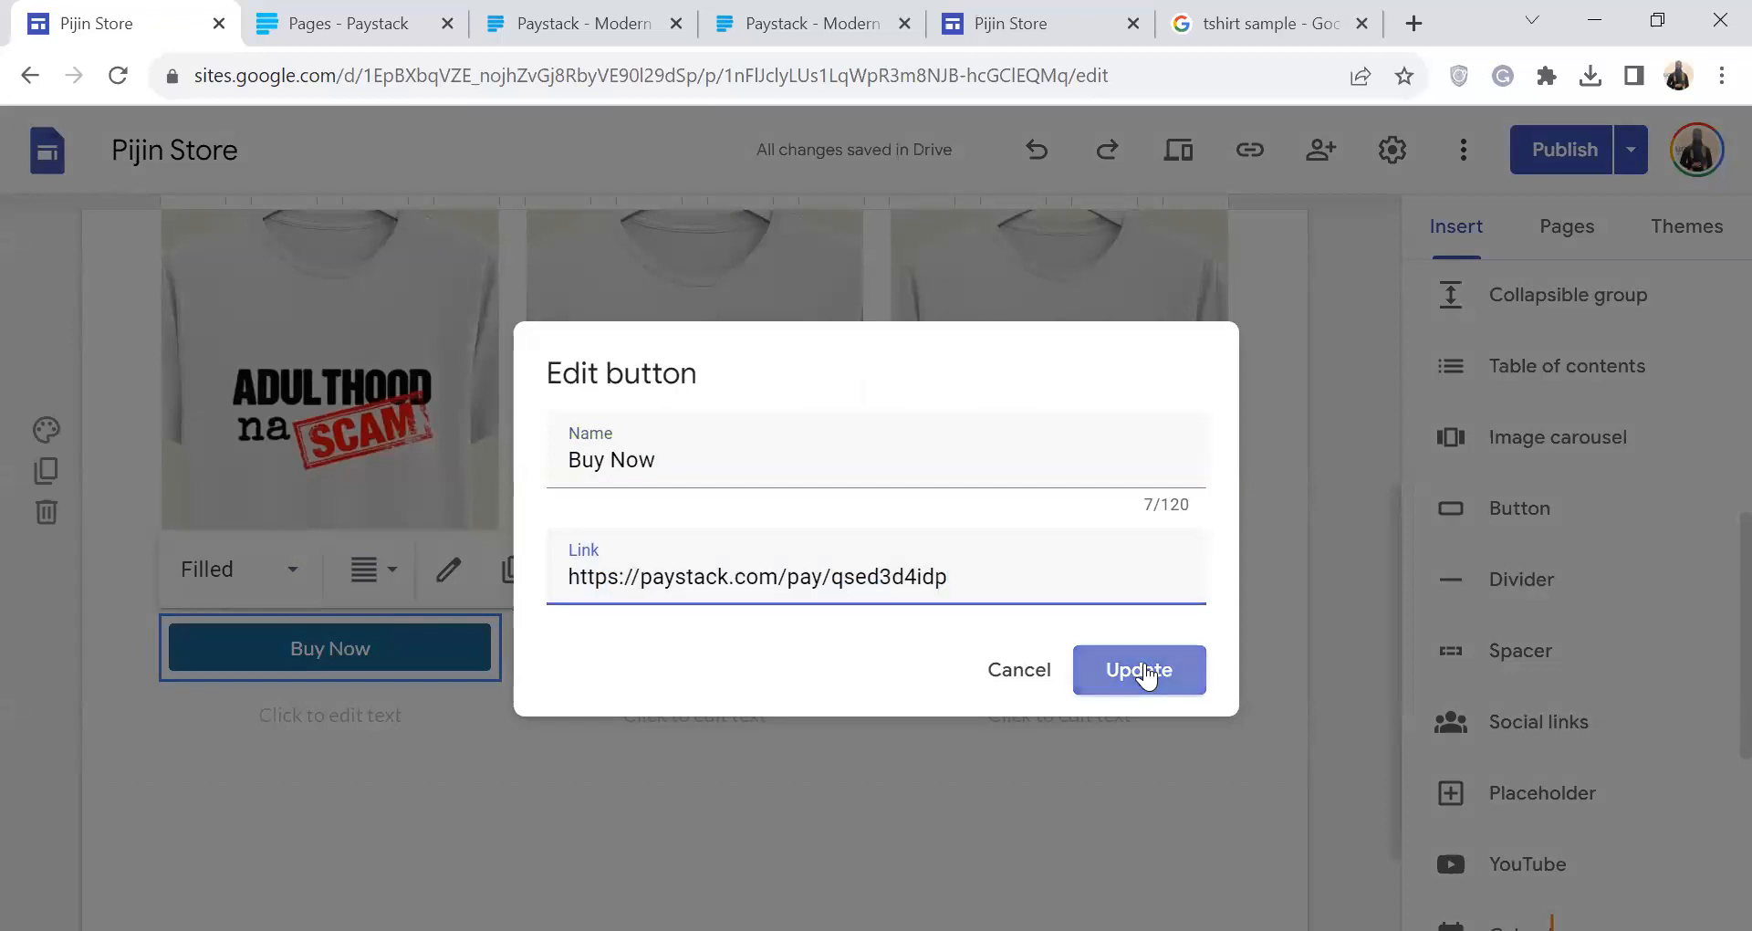
- Publish the site with the updated Home page
scroll(404, 791, "up", 3)
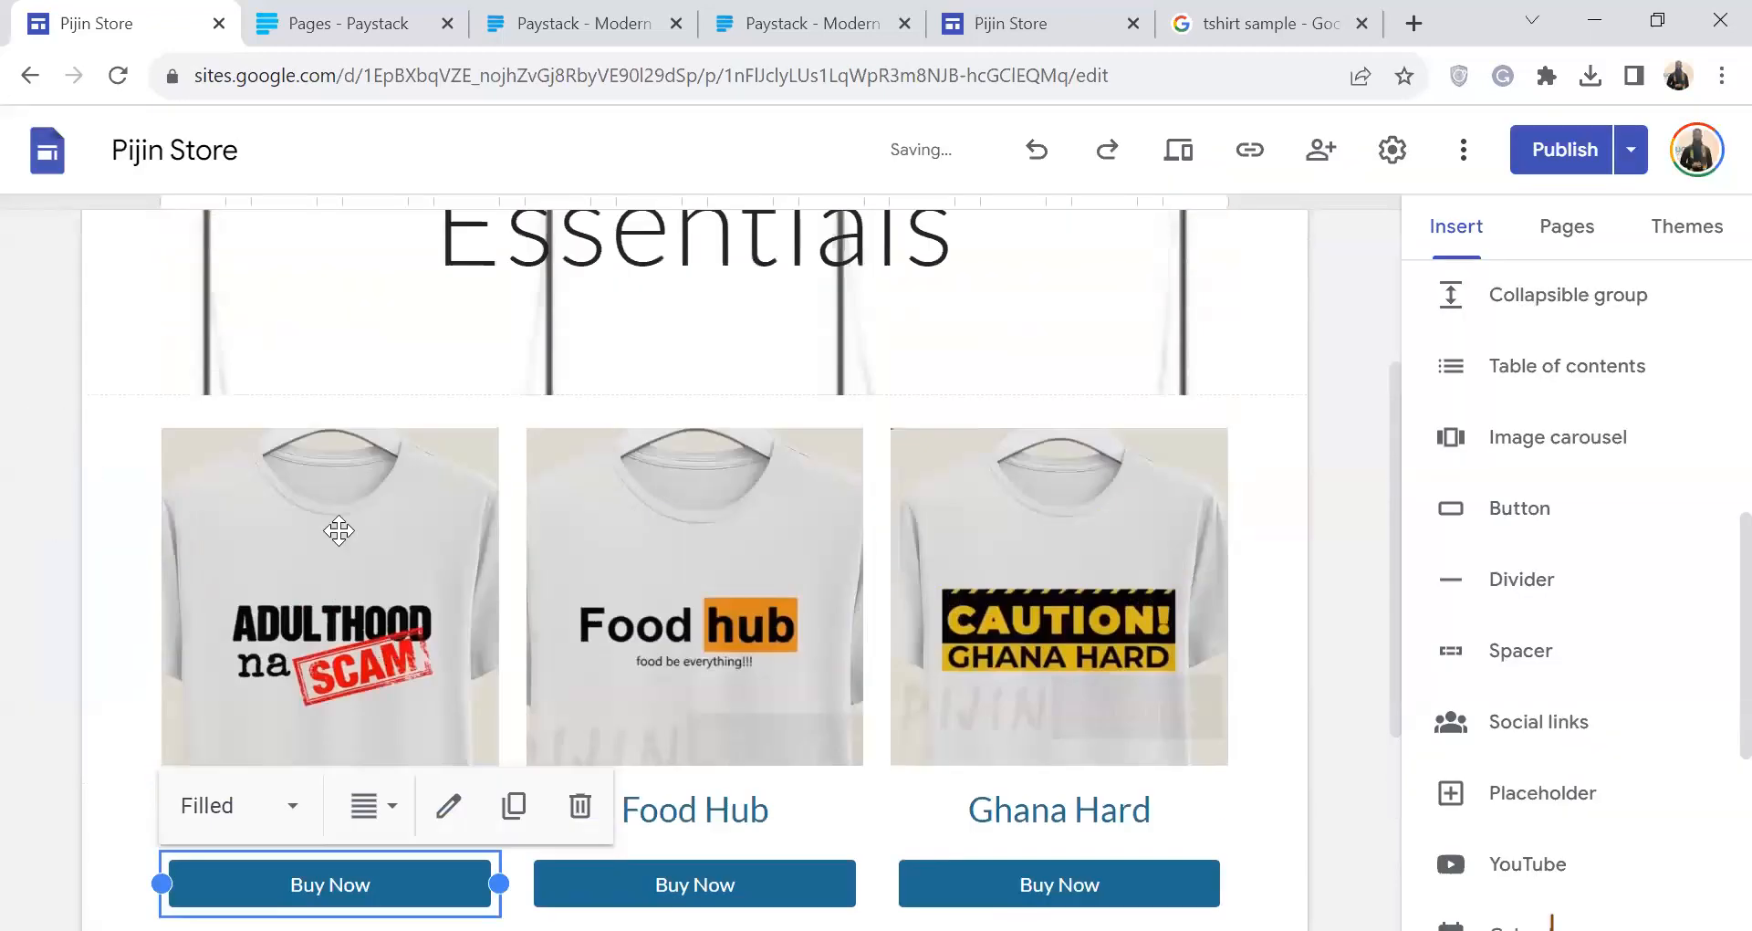
scroll(280, 591, "down", 1)
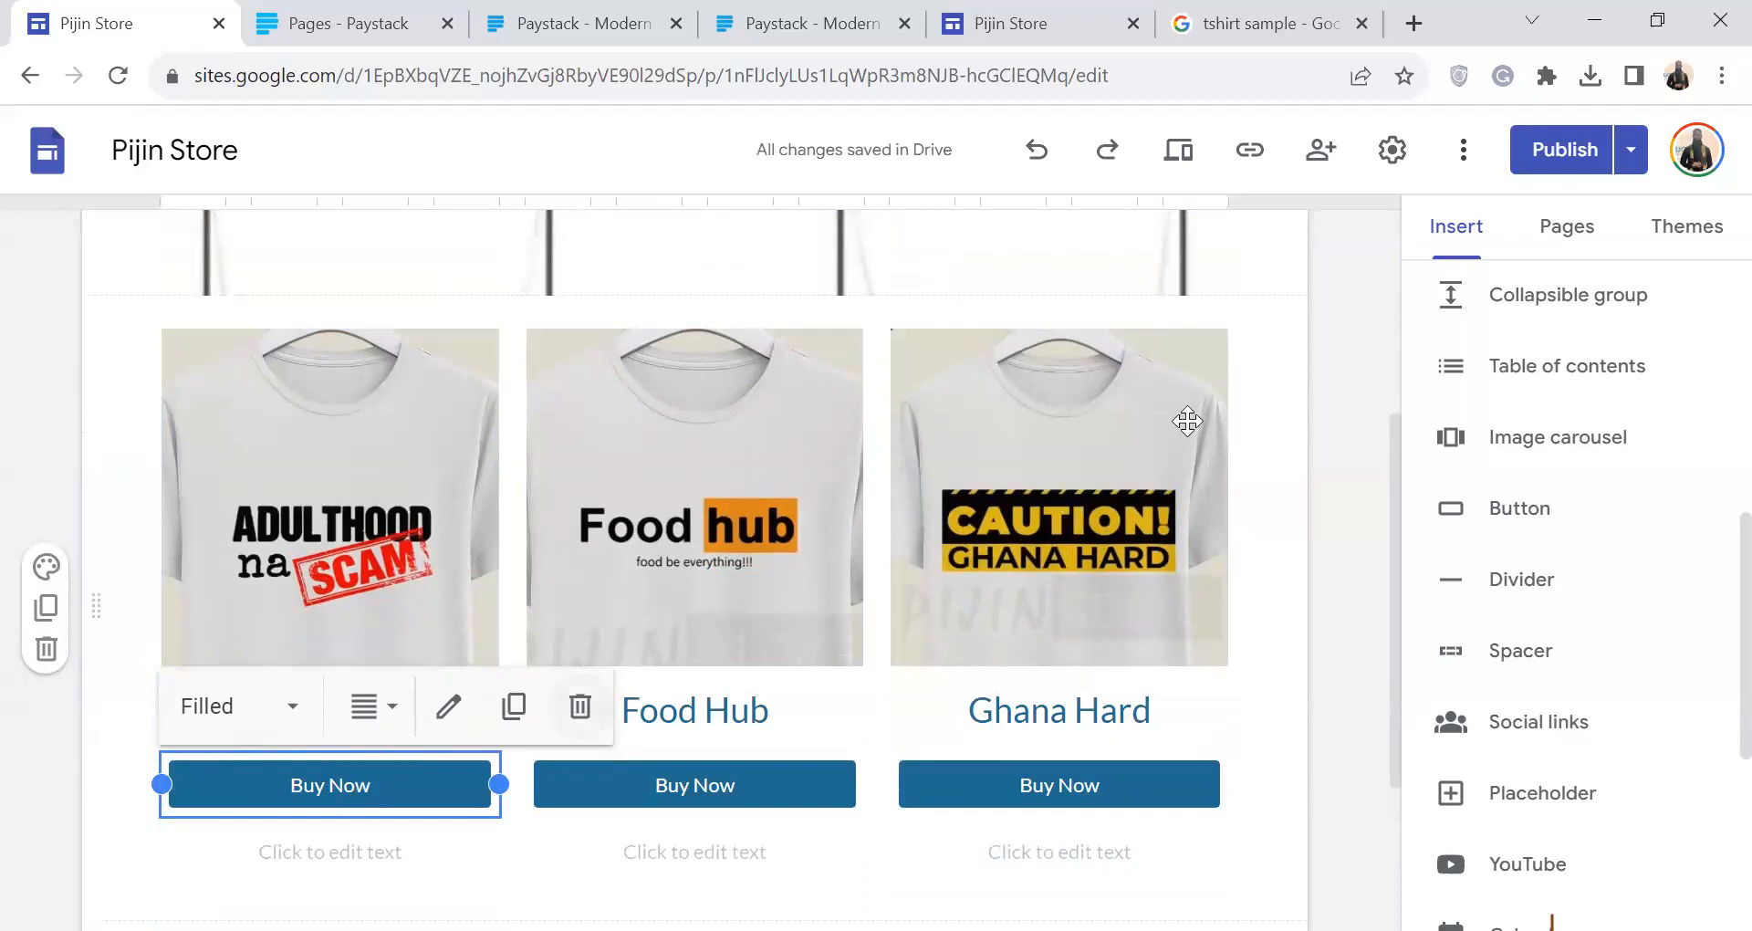
left_click(1568, 163)
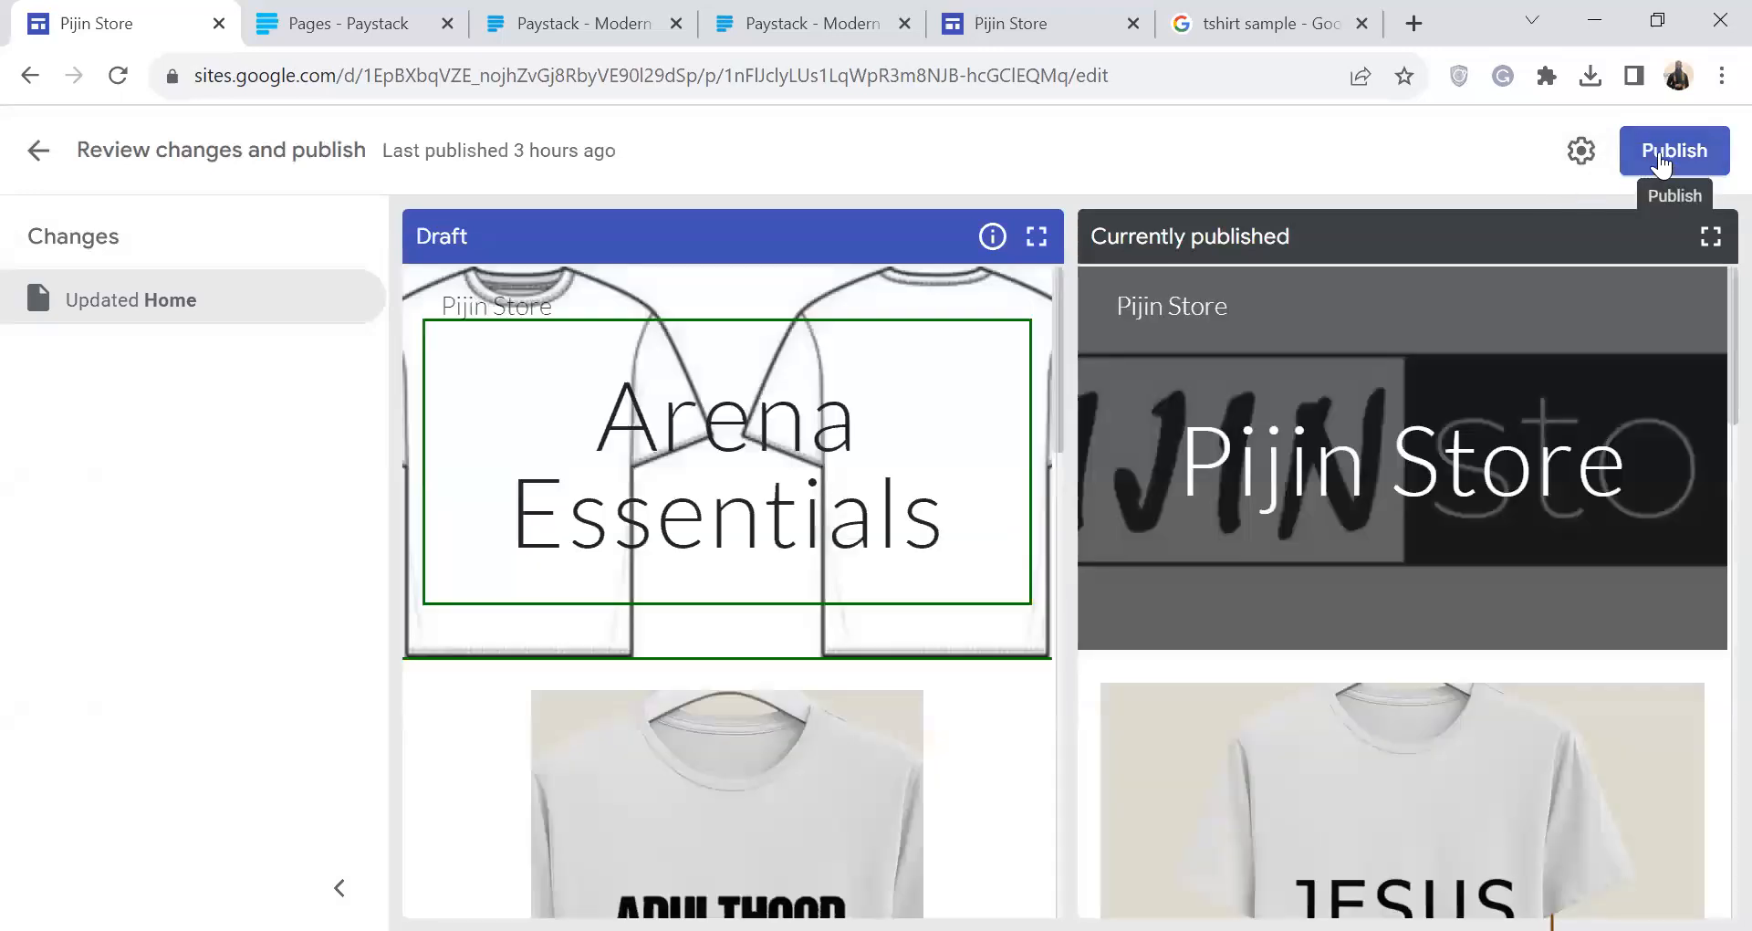
left_click(1657, 151)
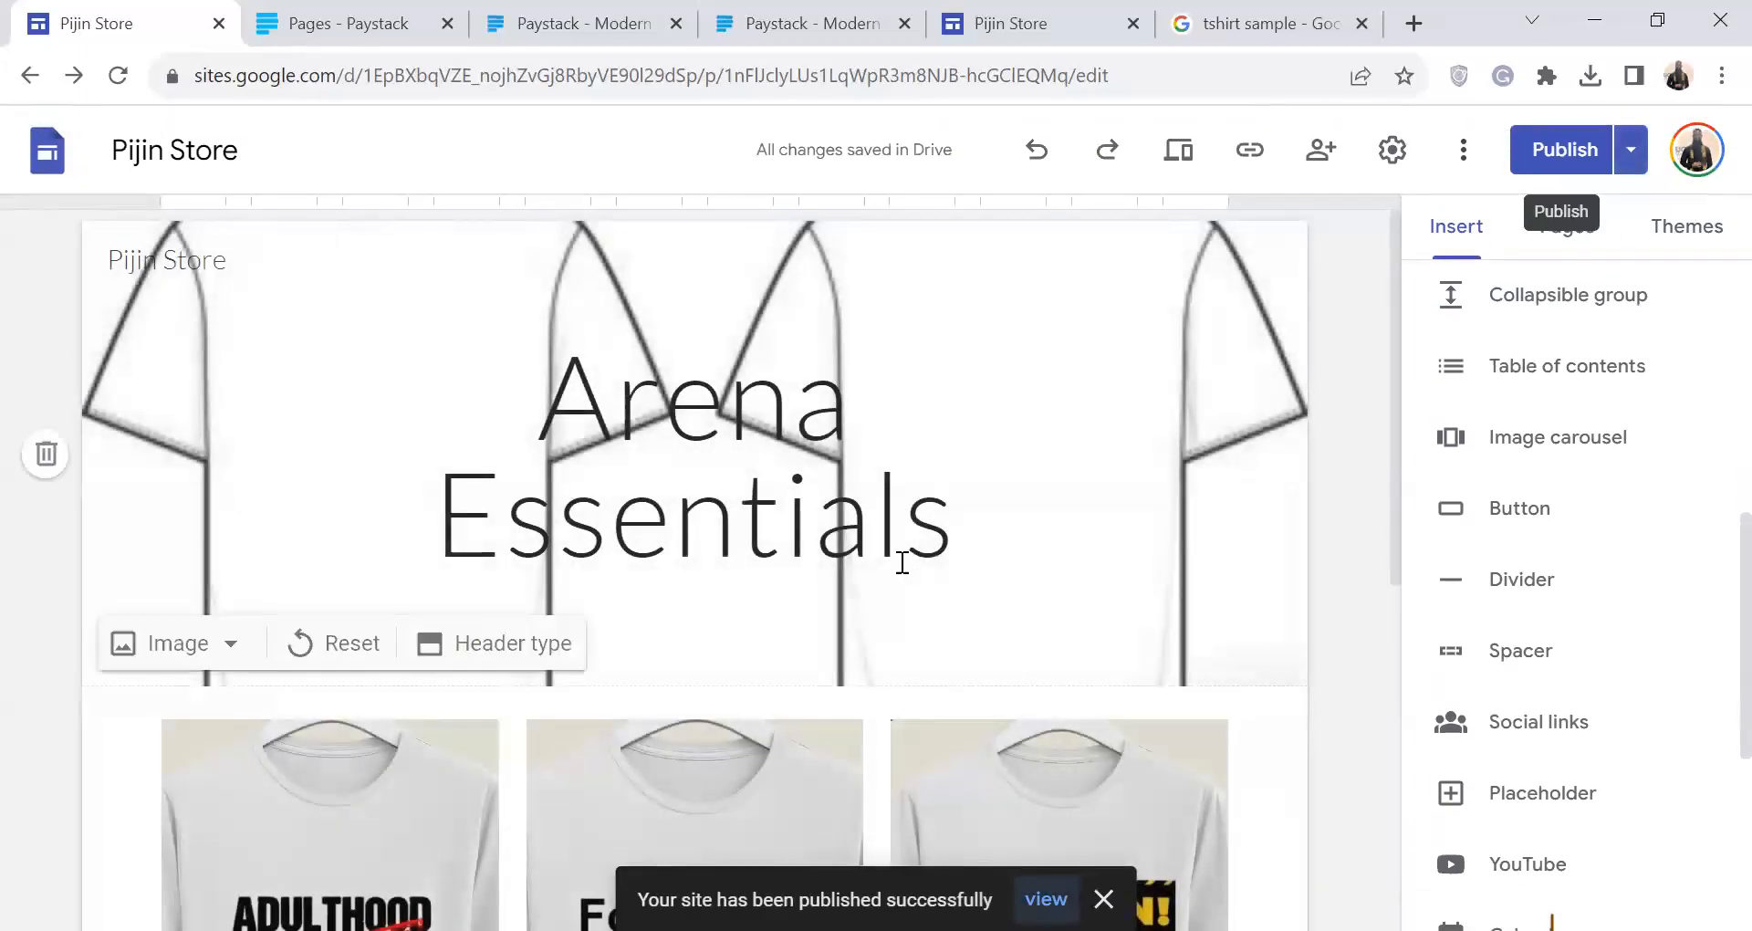
- Open the published site and view its header and T-shirt product row
scroll(946, 575, "down", 3)
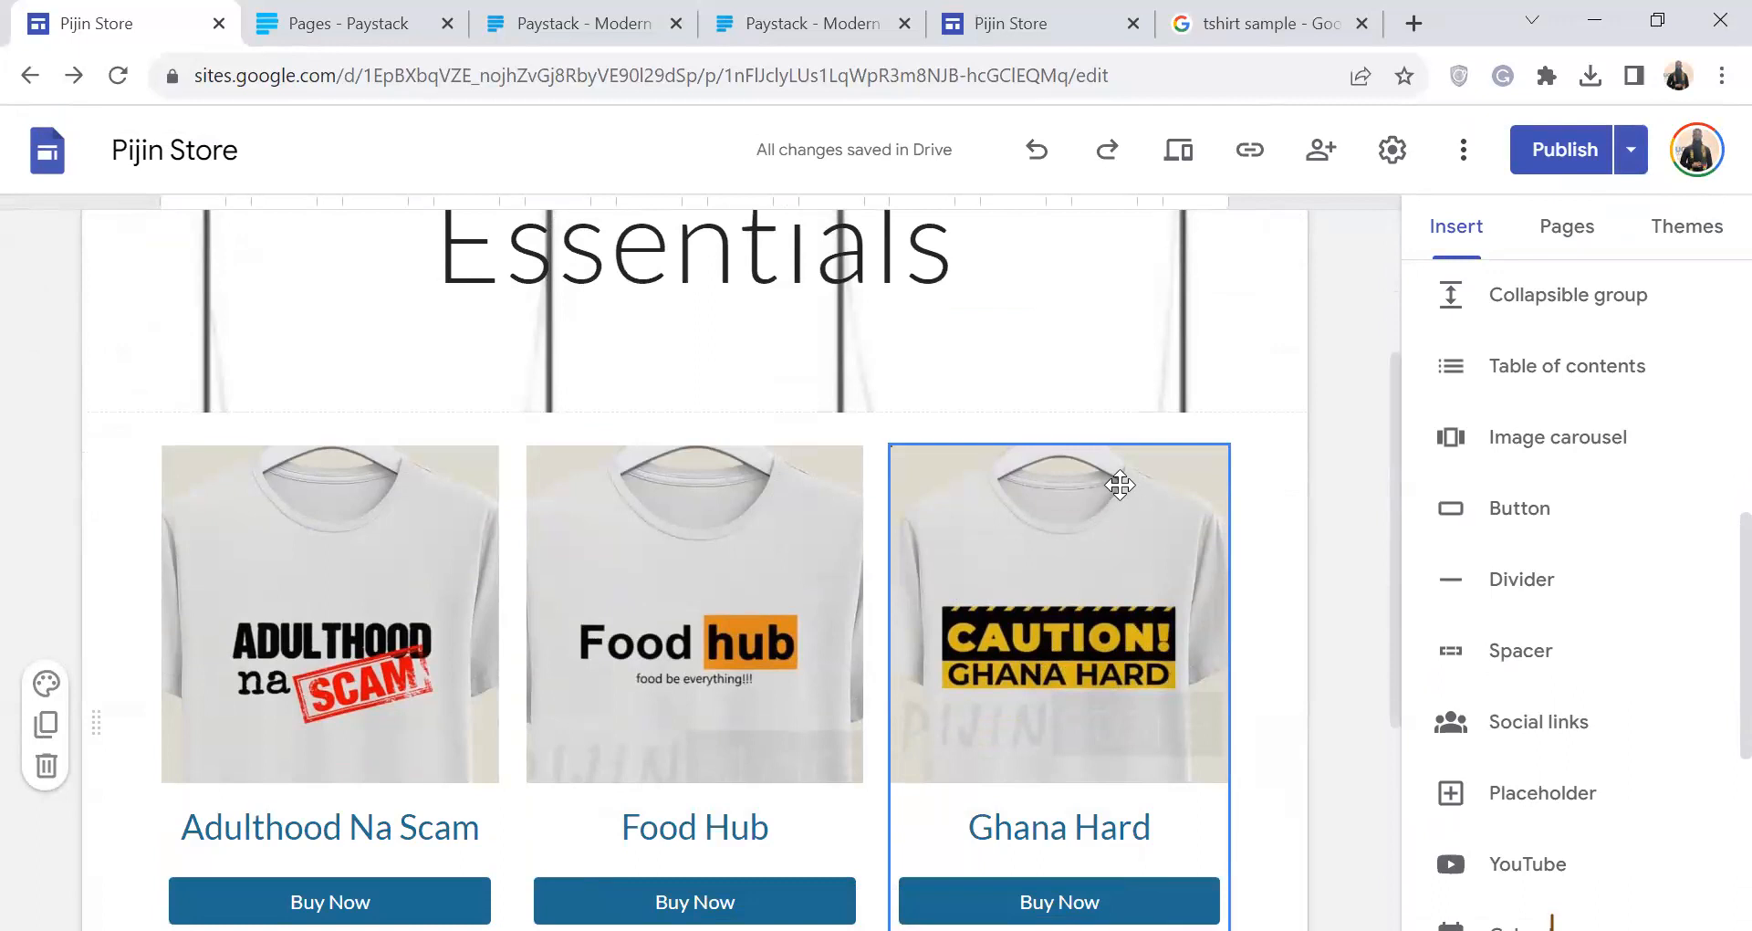
scroll(349, 824, "down", 2)
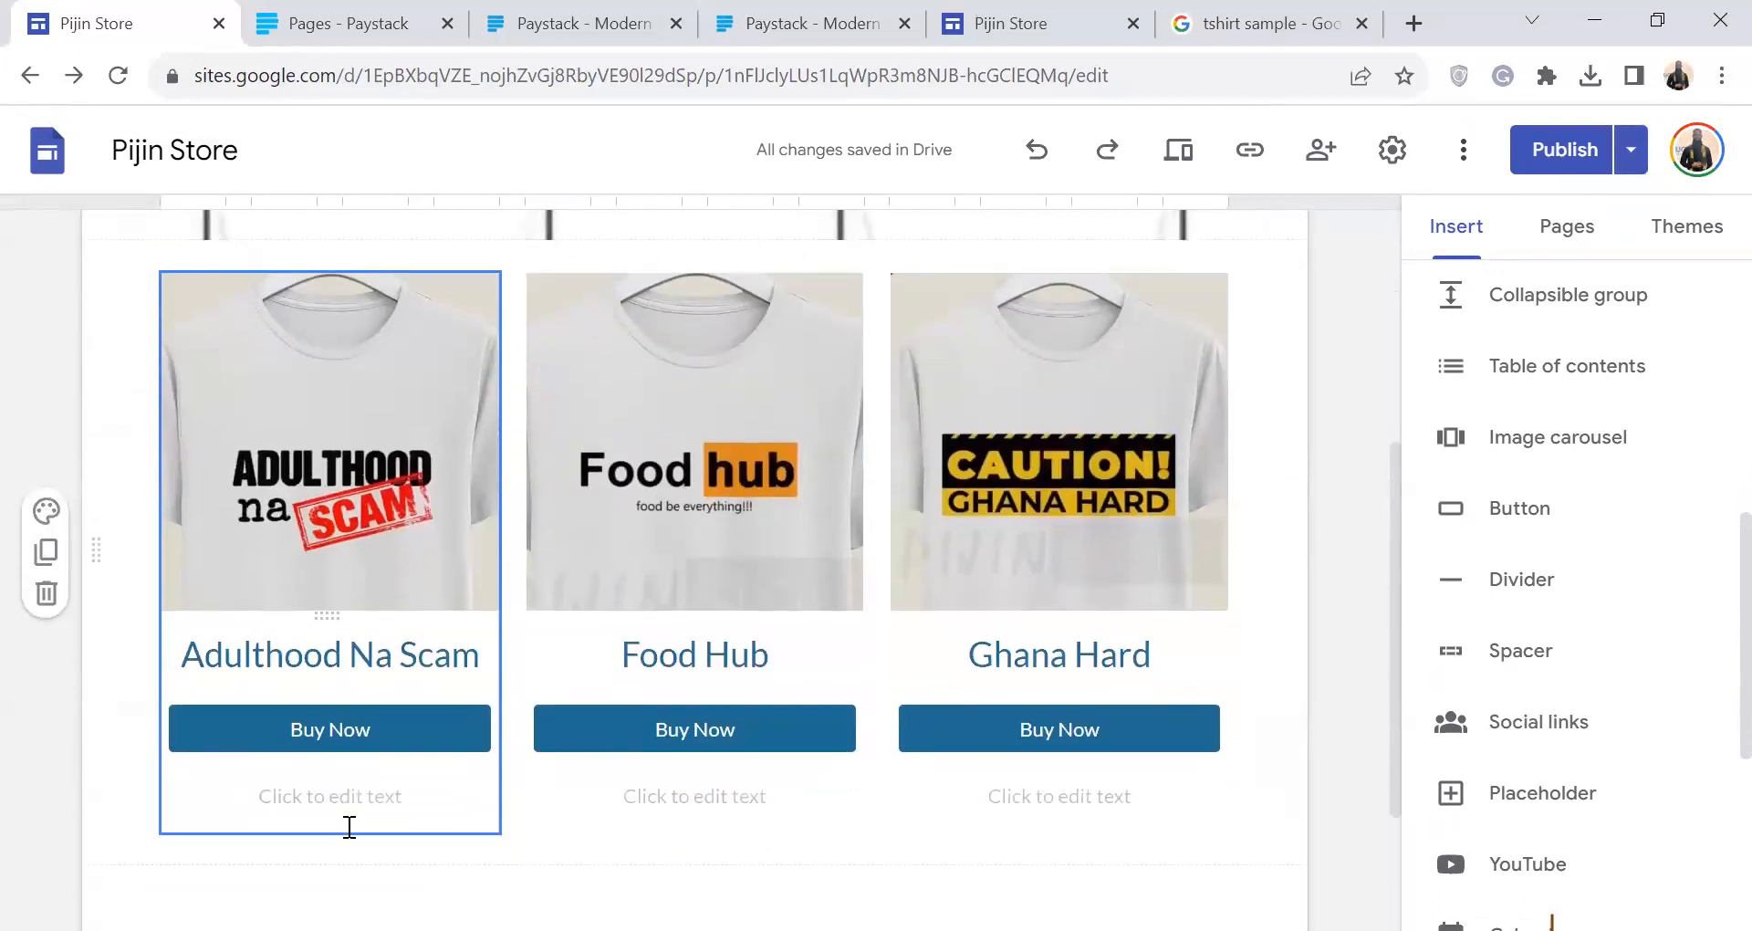
scroll(346, 826, "up", 3)
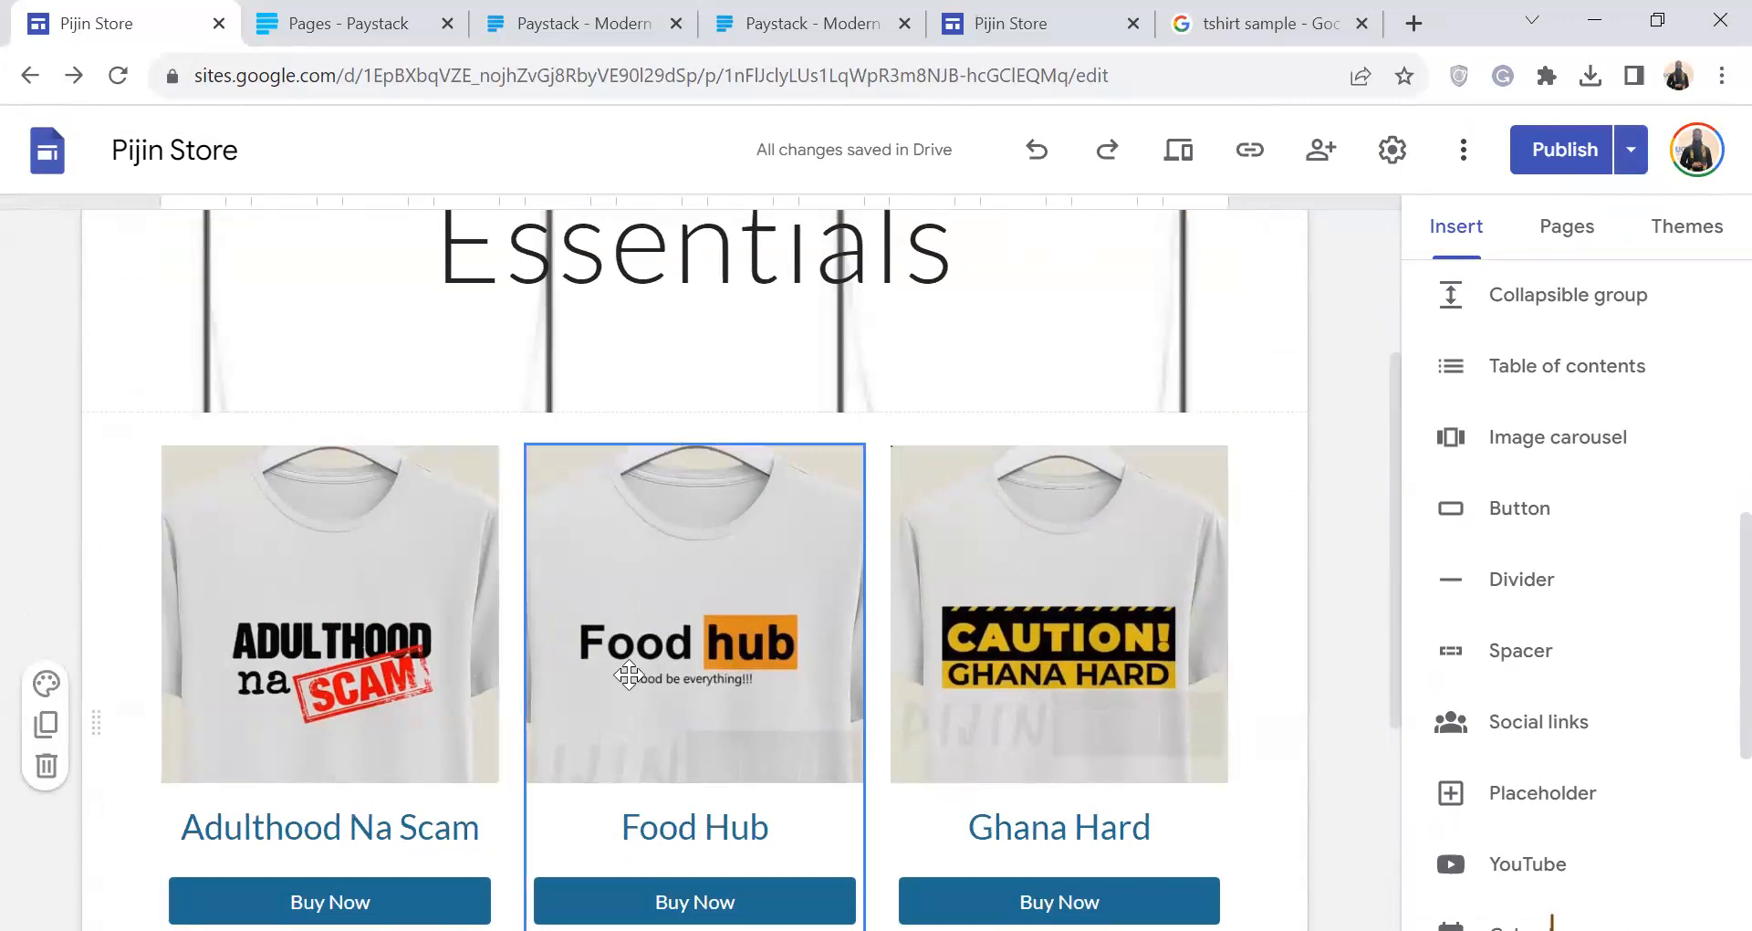
left_click(1630, 151)
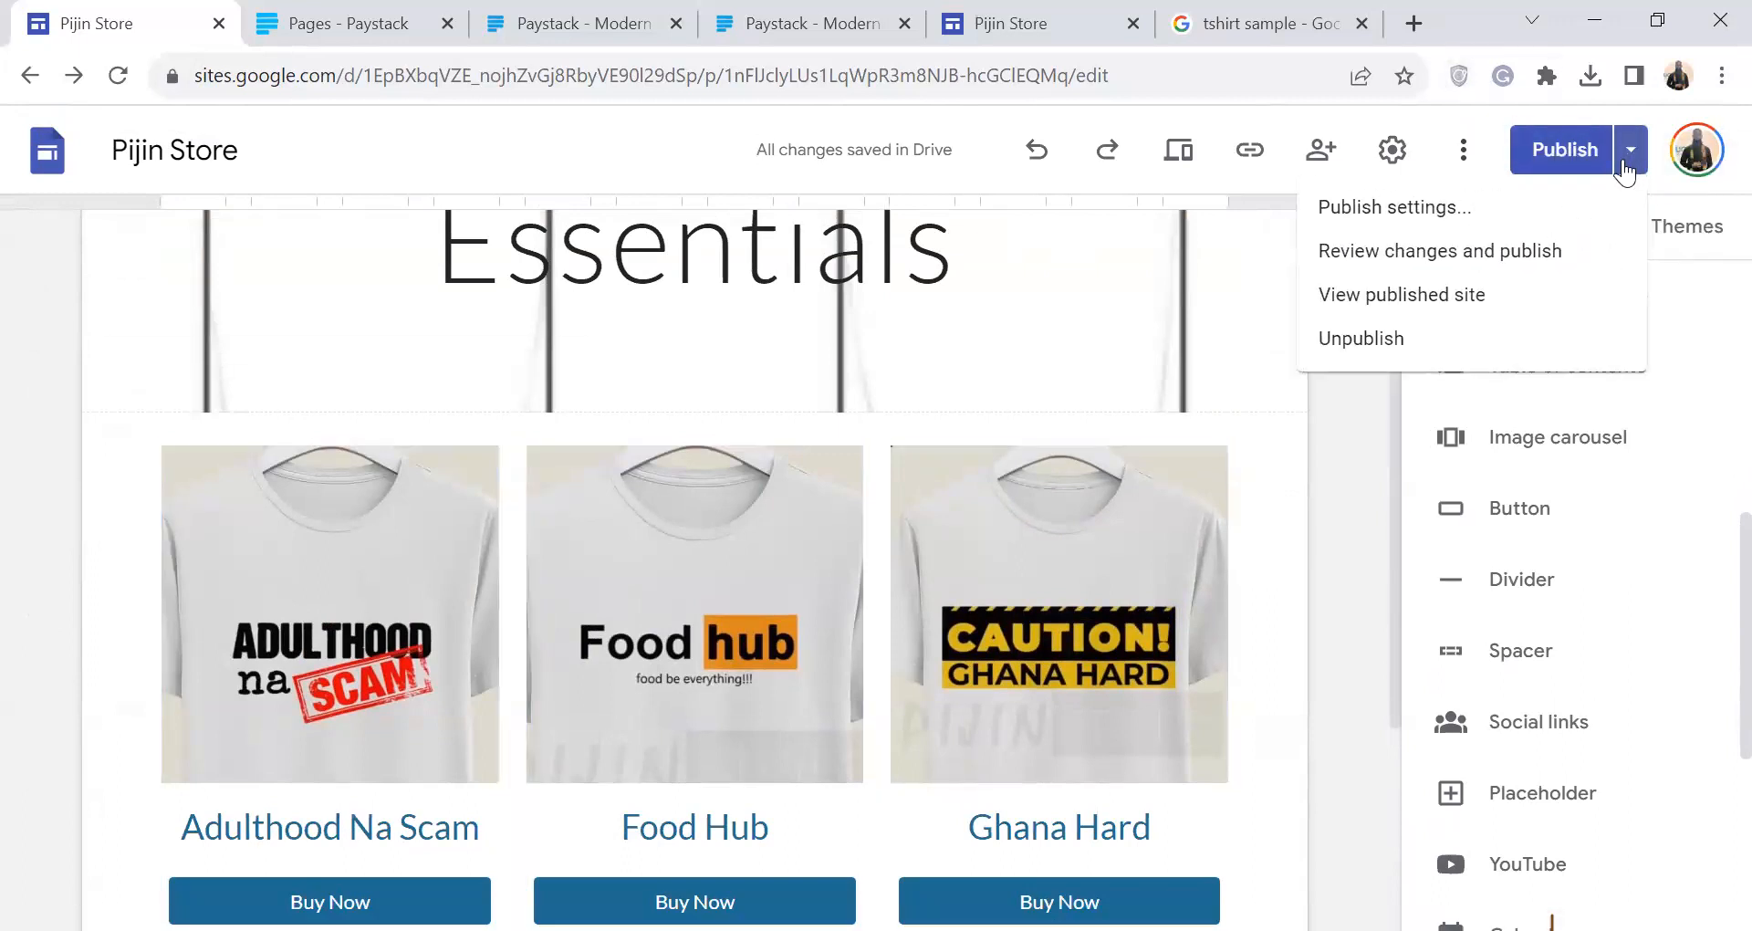
left_click(1544, 294)
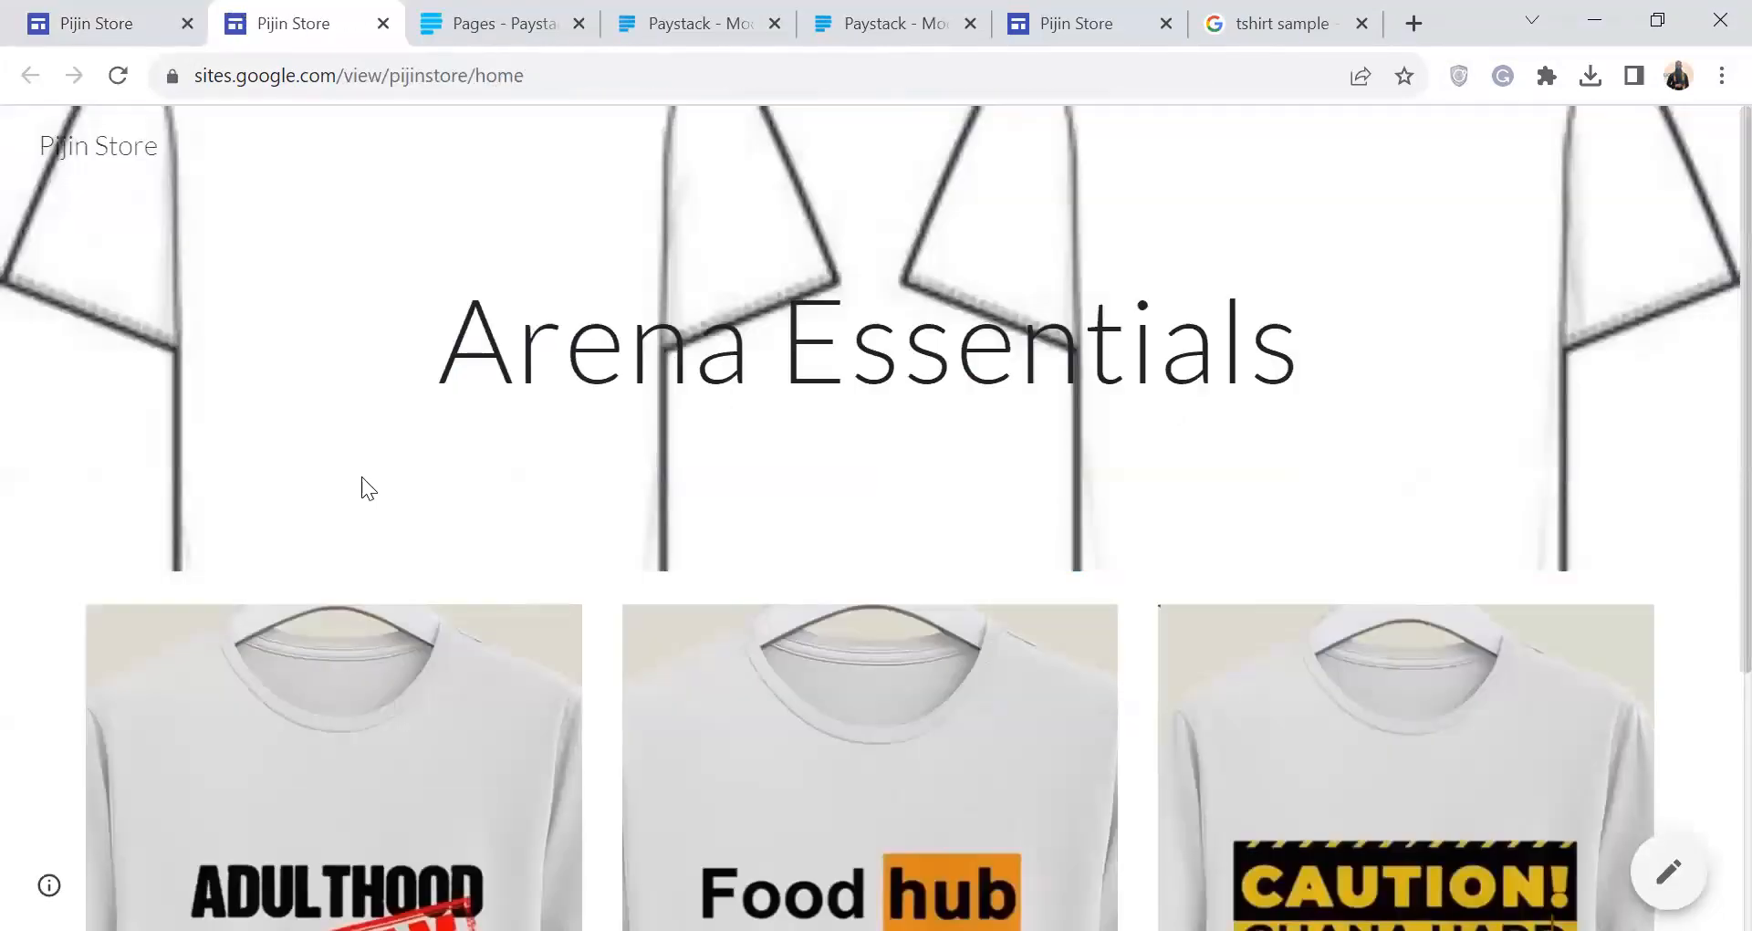
scroll(773, 531, "down", 4)
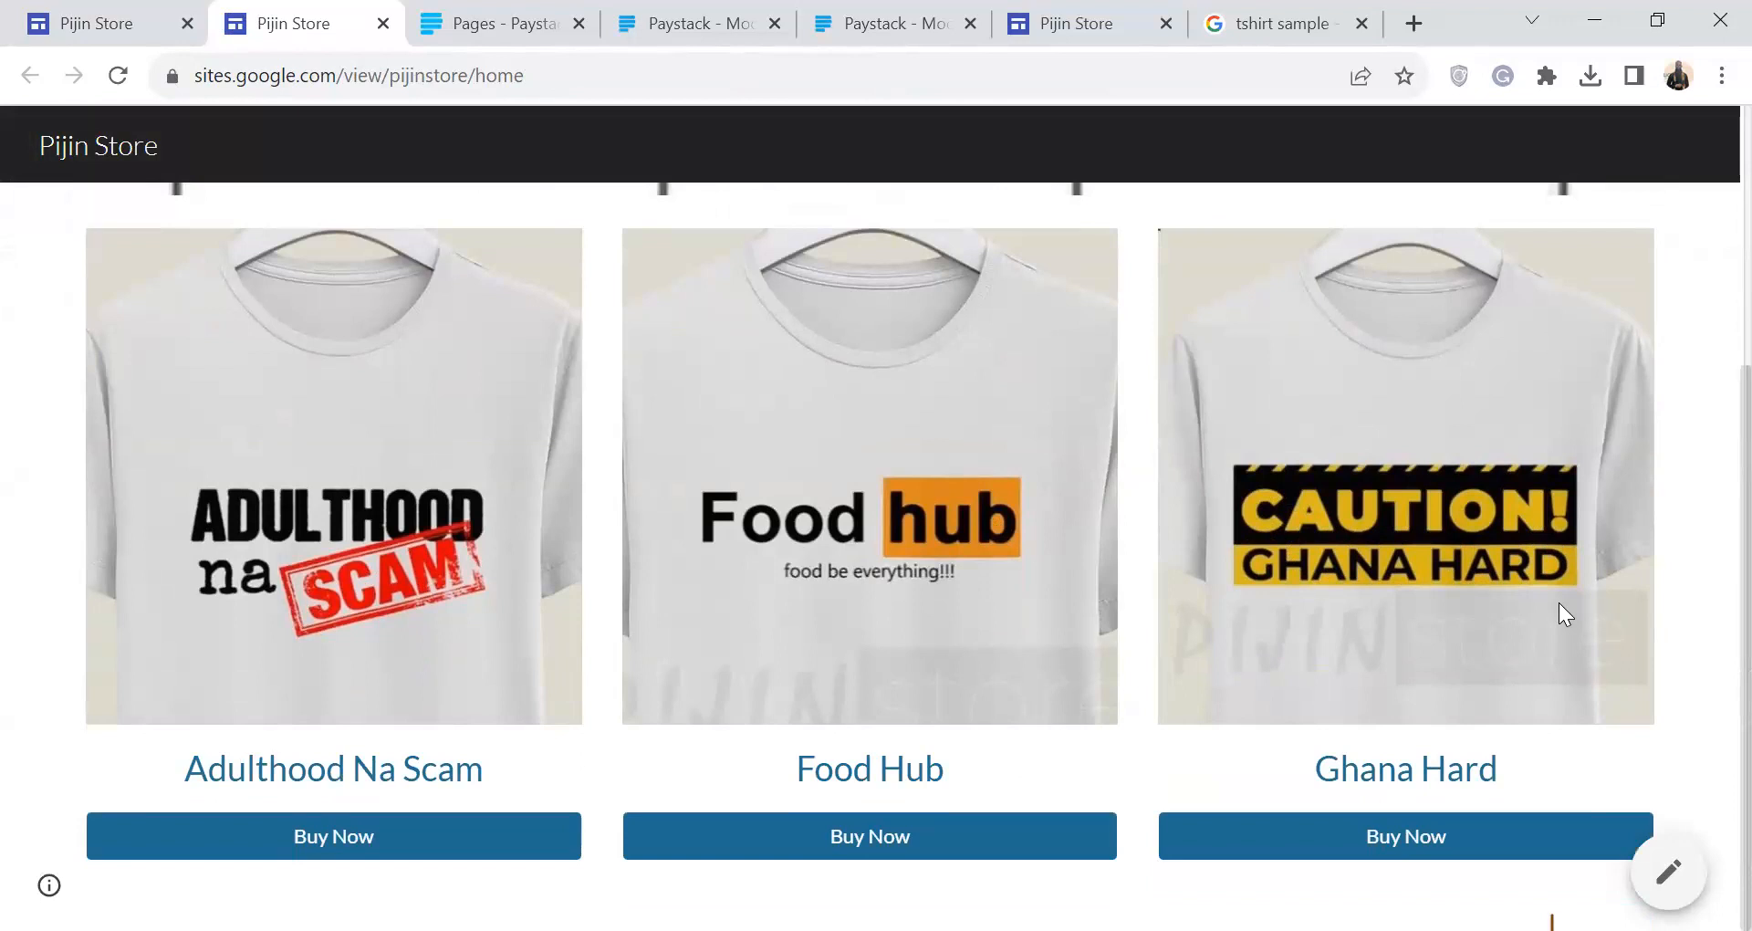
- Test the Buy Now button of the Adulthood Na Scam T-shirt on the published site
left_click(702, 89)
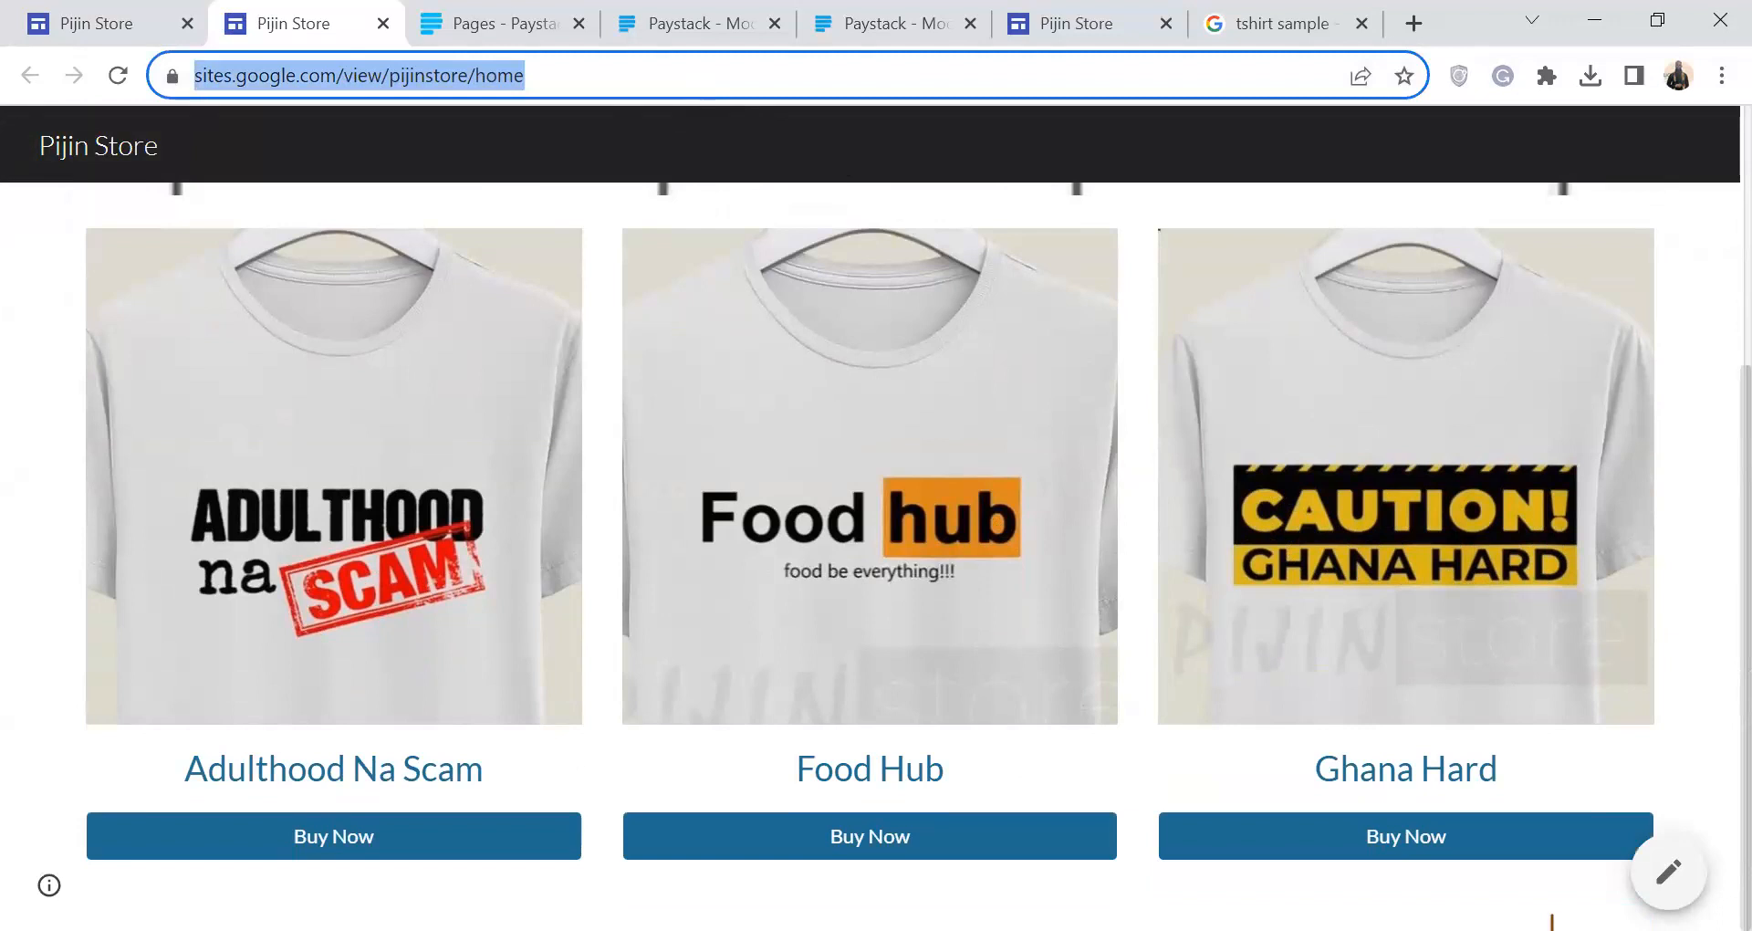
key("alt+Tab")
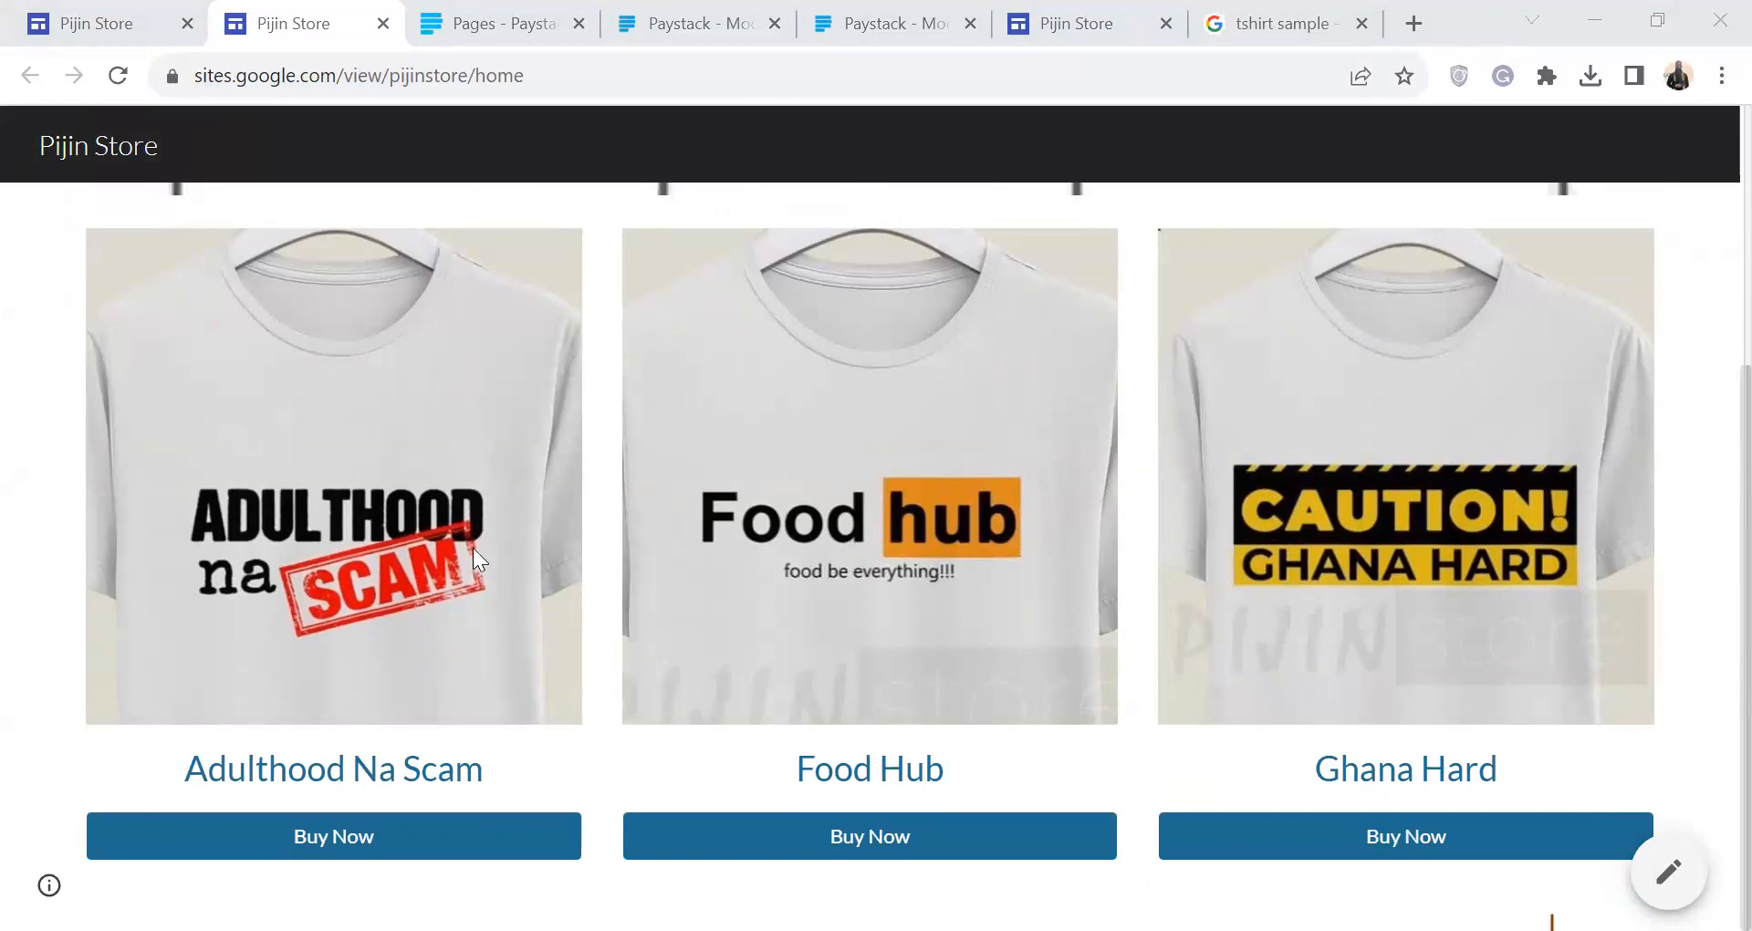
left_click(315, 837)
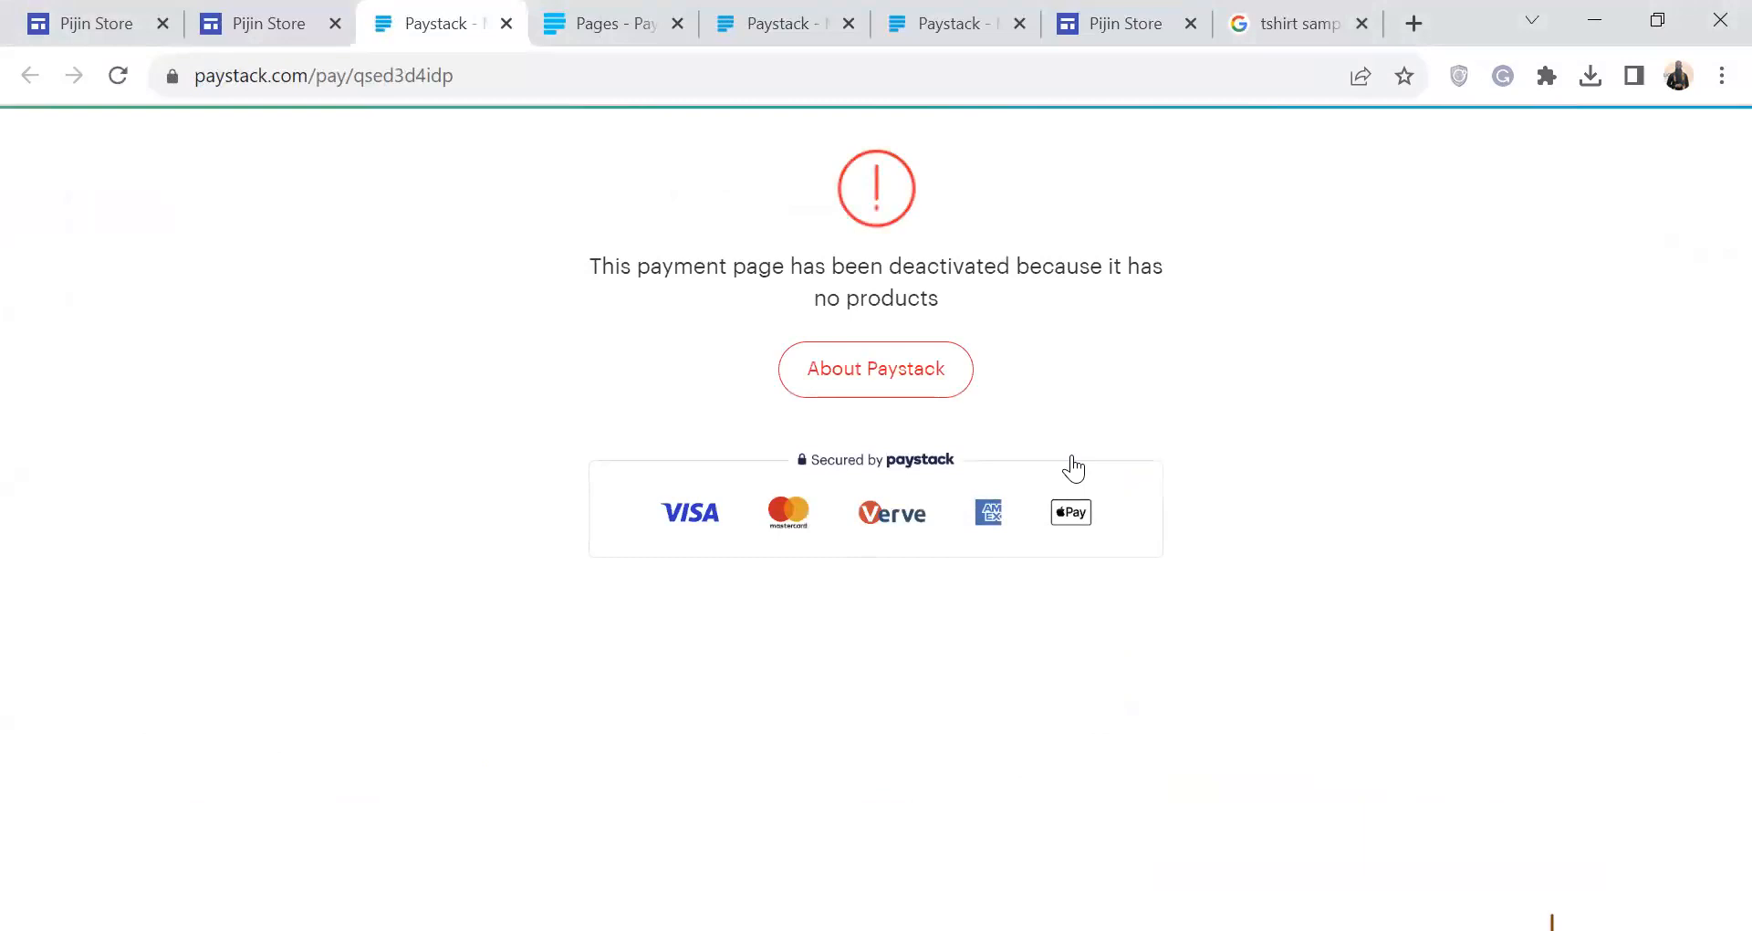
- Test the Food Hub T-shirt's Buy Now button on the published site and review its payment page's product, customer fields and payment methods
left_click(310, 12)
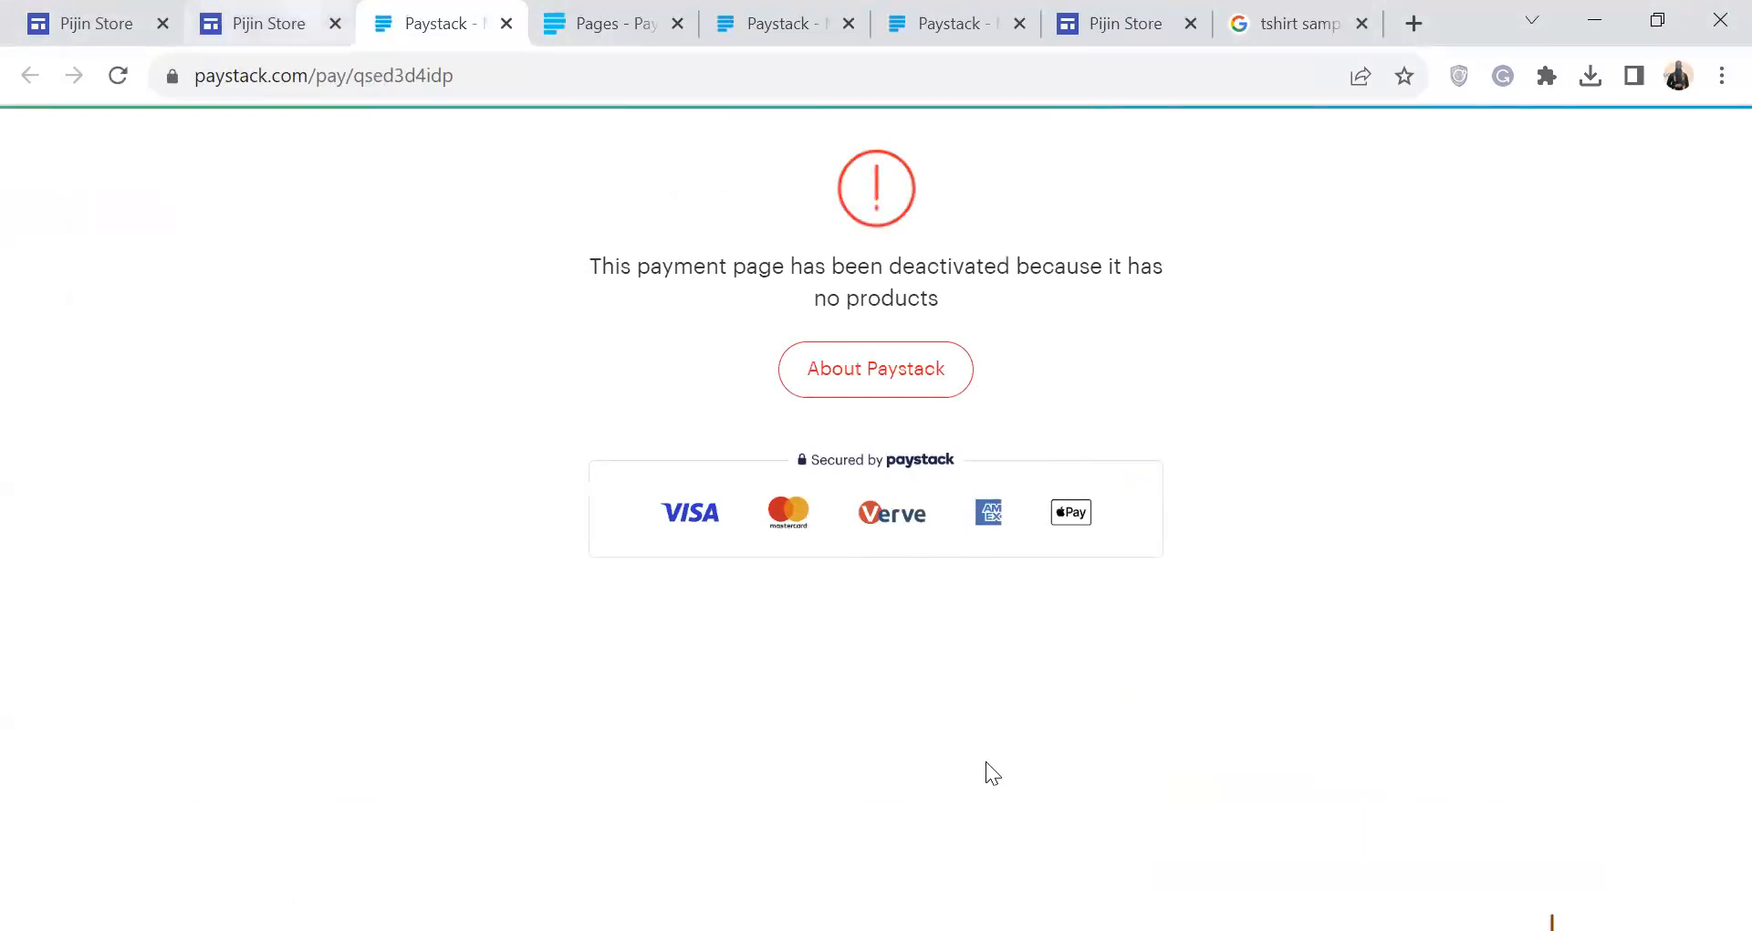
left_click(964, 839)
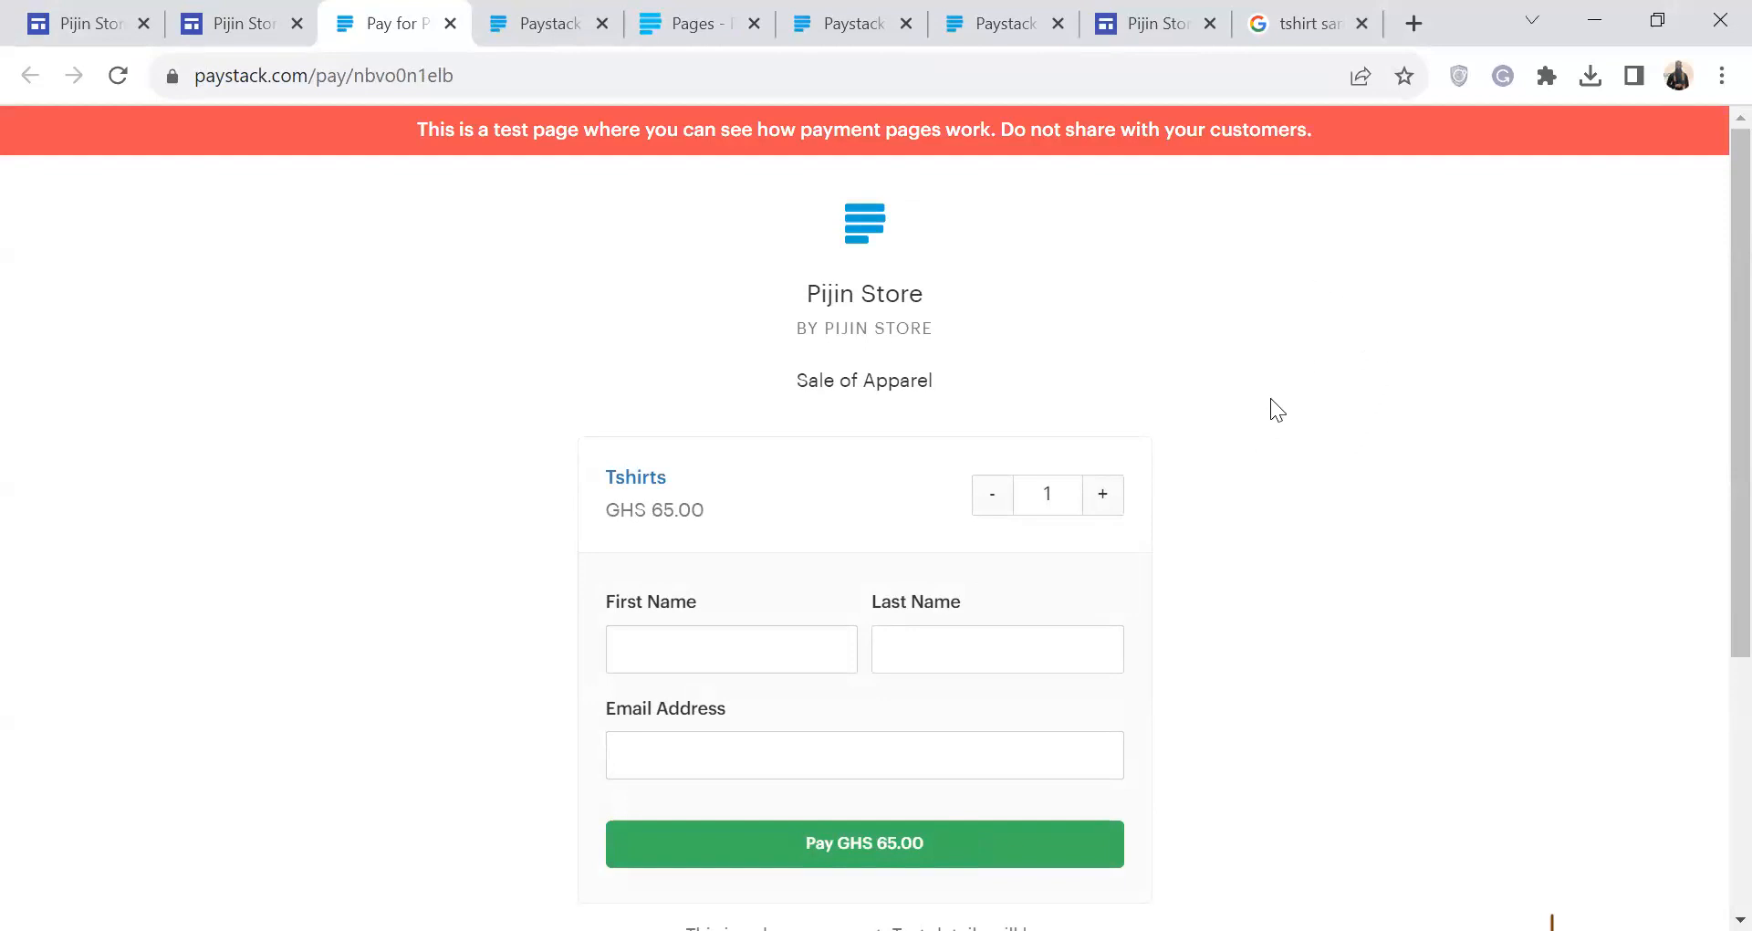
scroll(1280, 462, "down", 3)
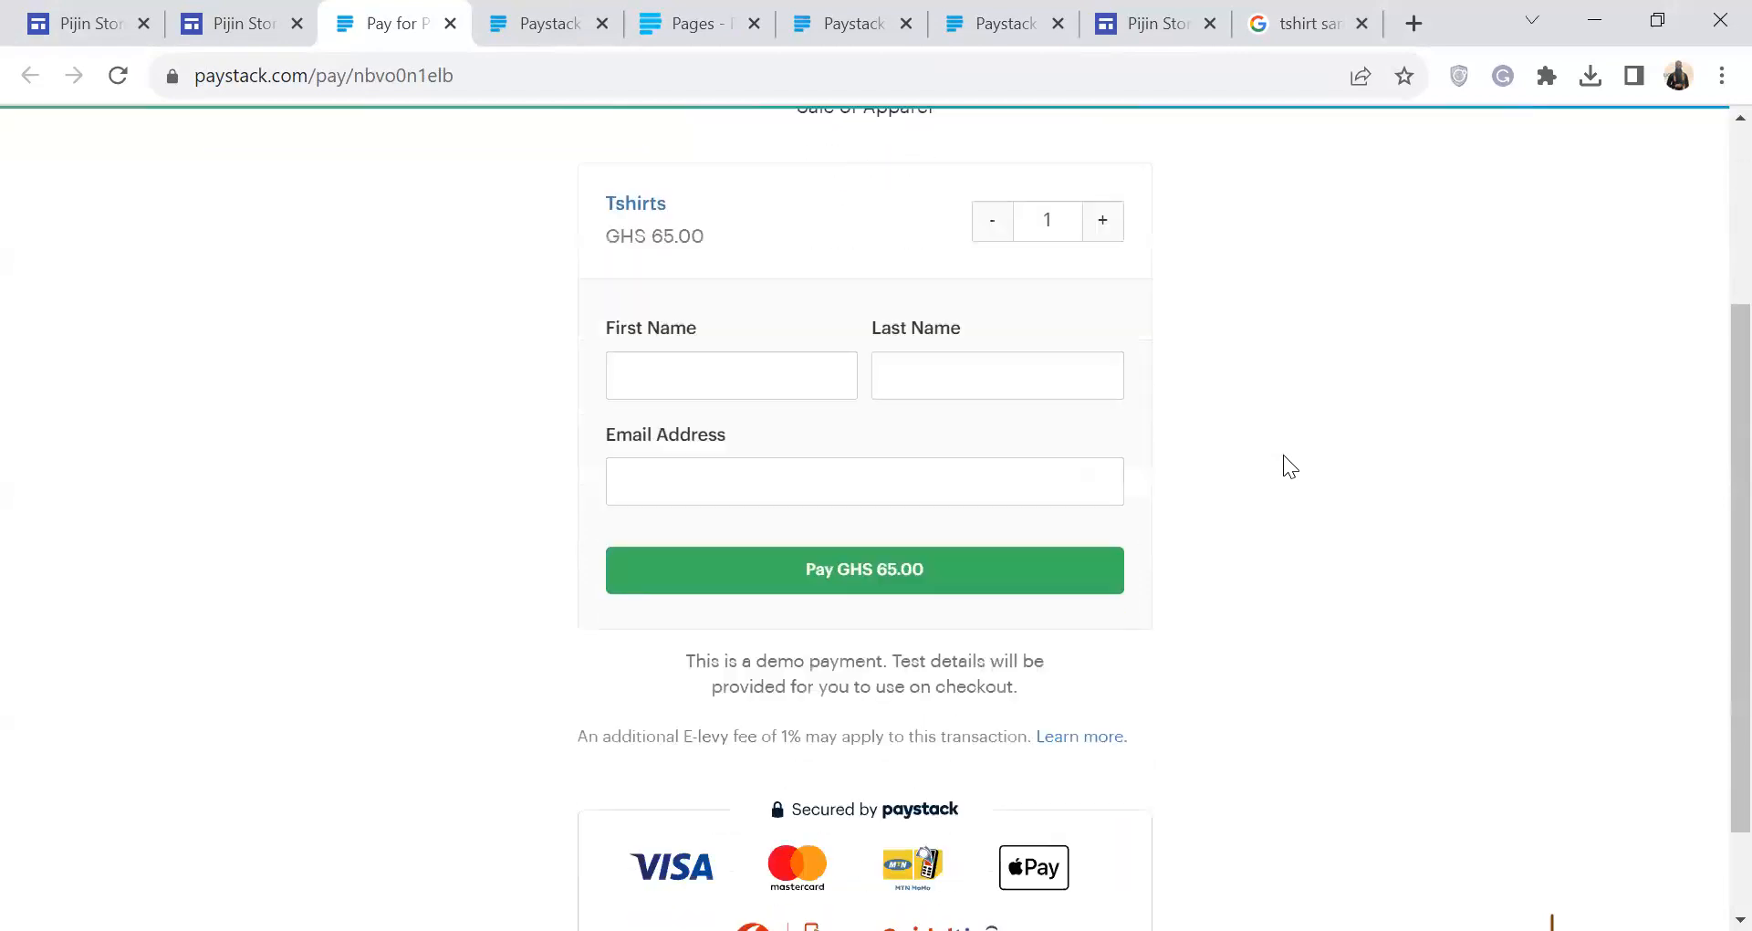
scroll(1290, 493, "up", 1)
scroll(1314, 470, "down", 2)
scroll(1295, 411, "up", 3)
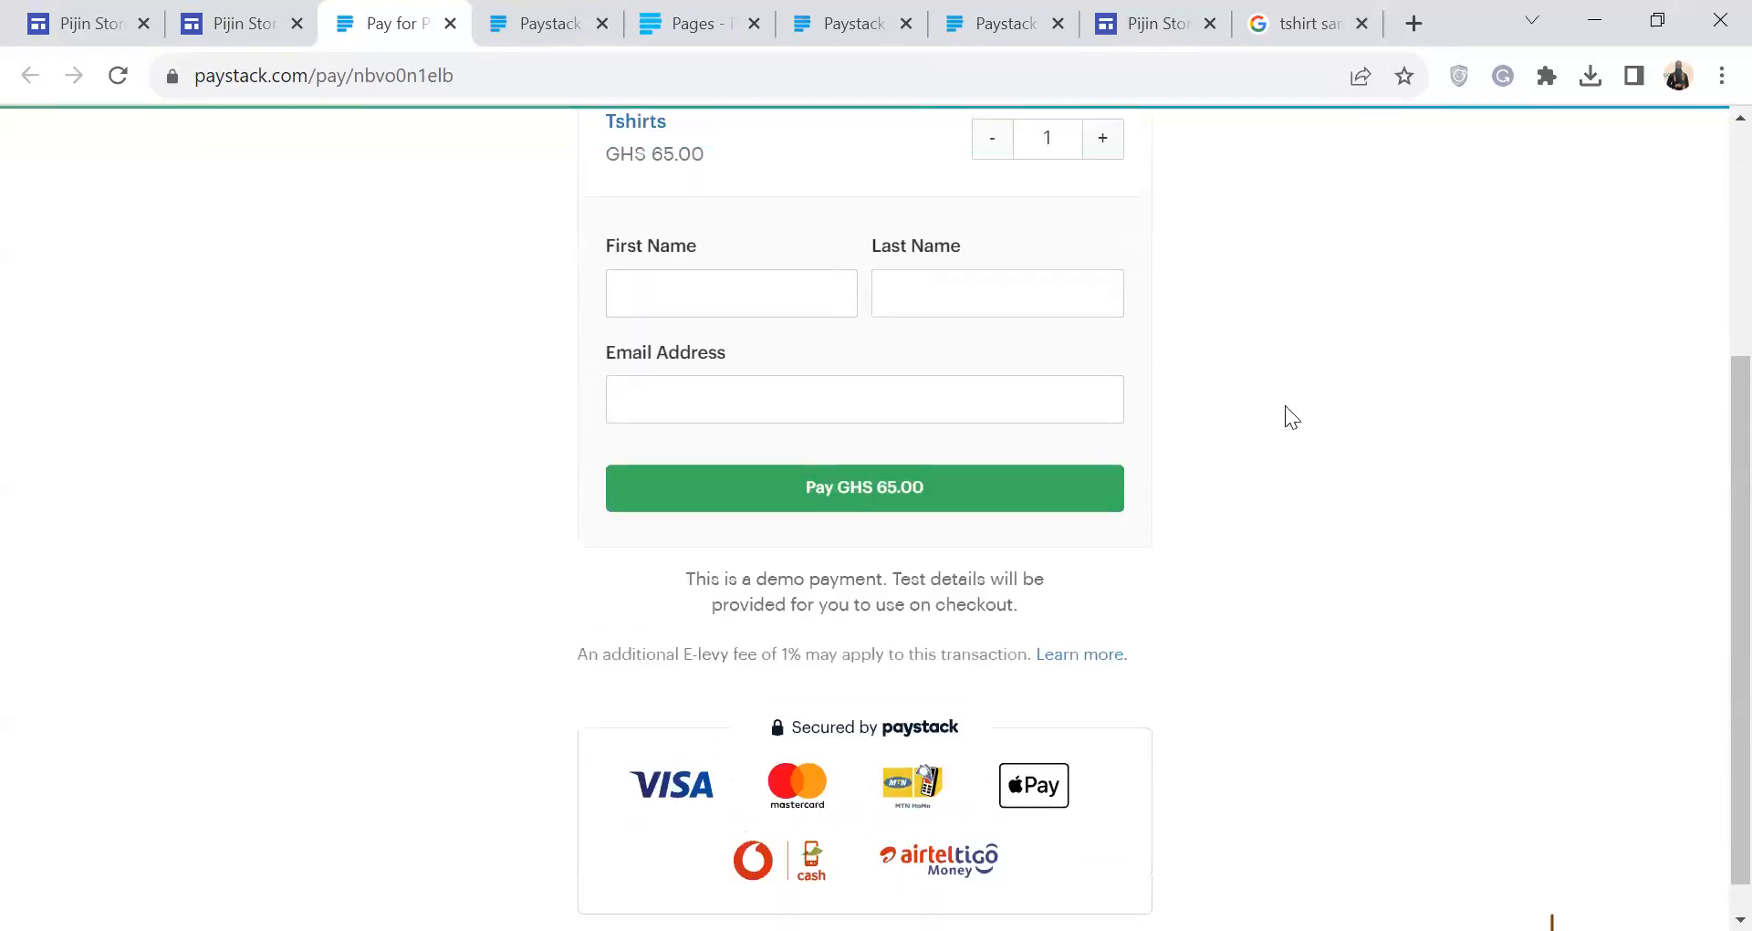
scroll(1308, 374, "up", 1)
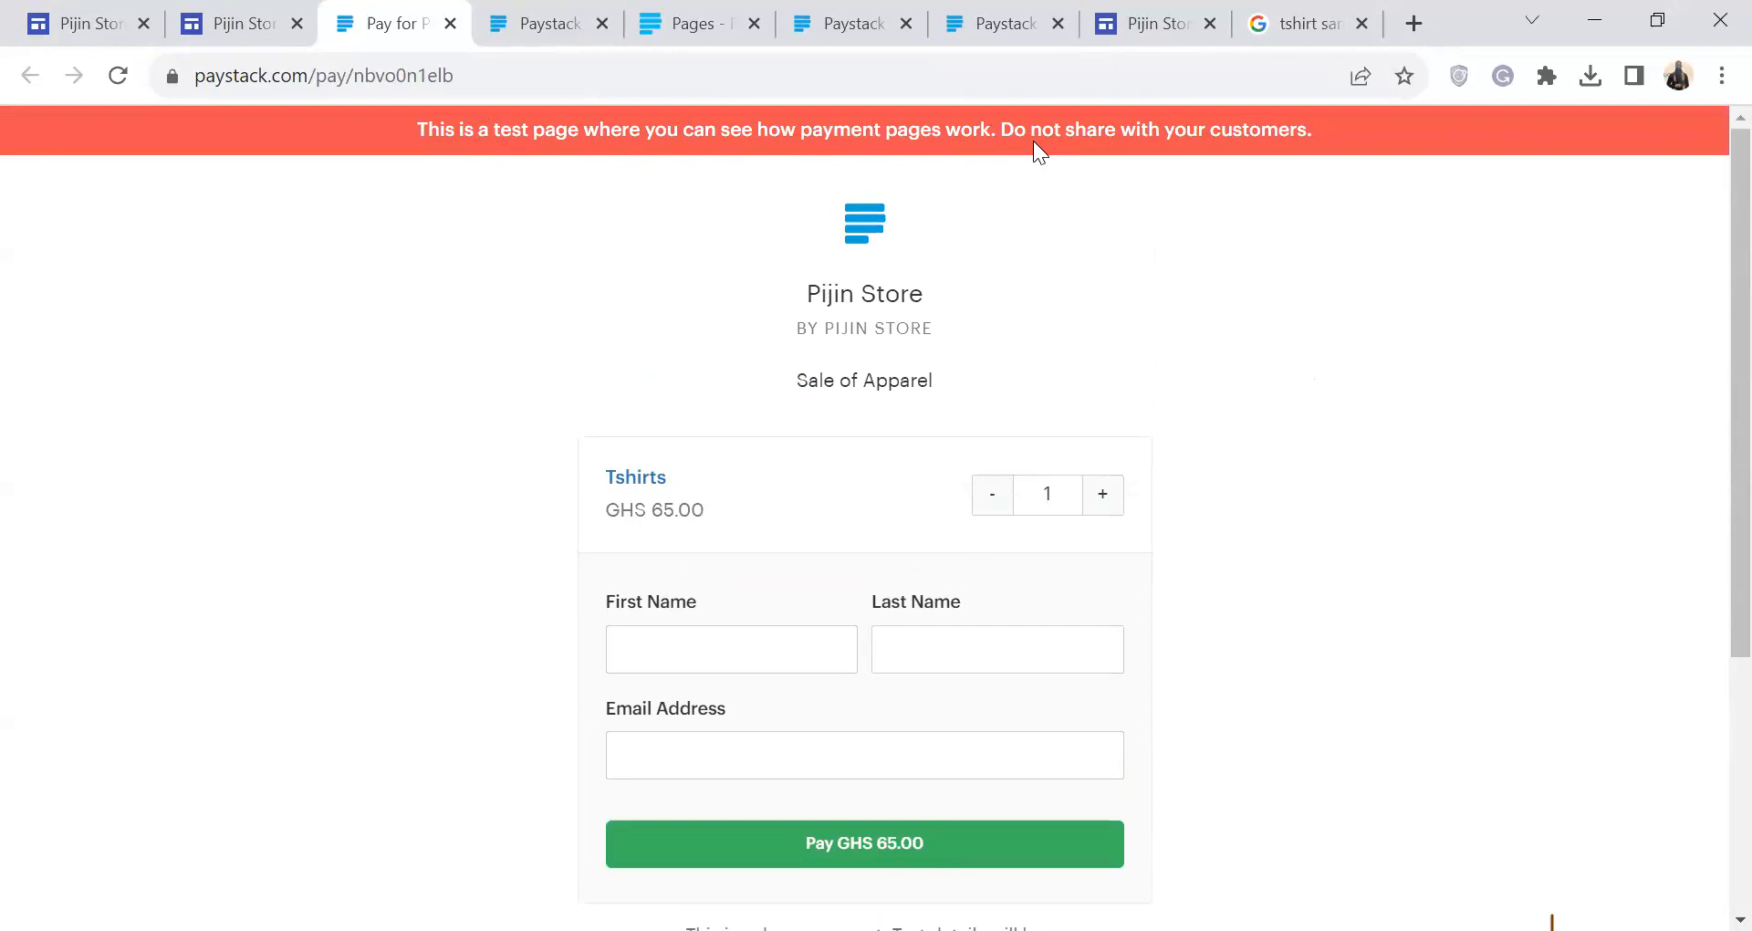
scroll(1153, 293, "down", 2)
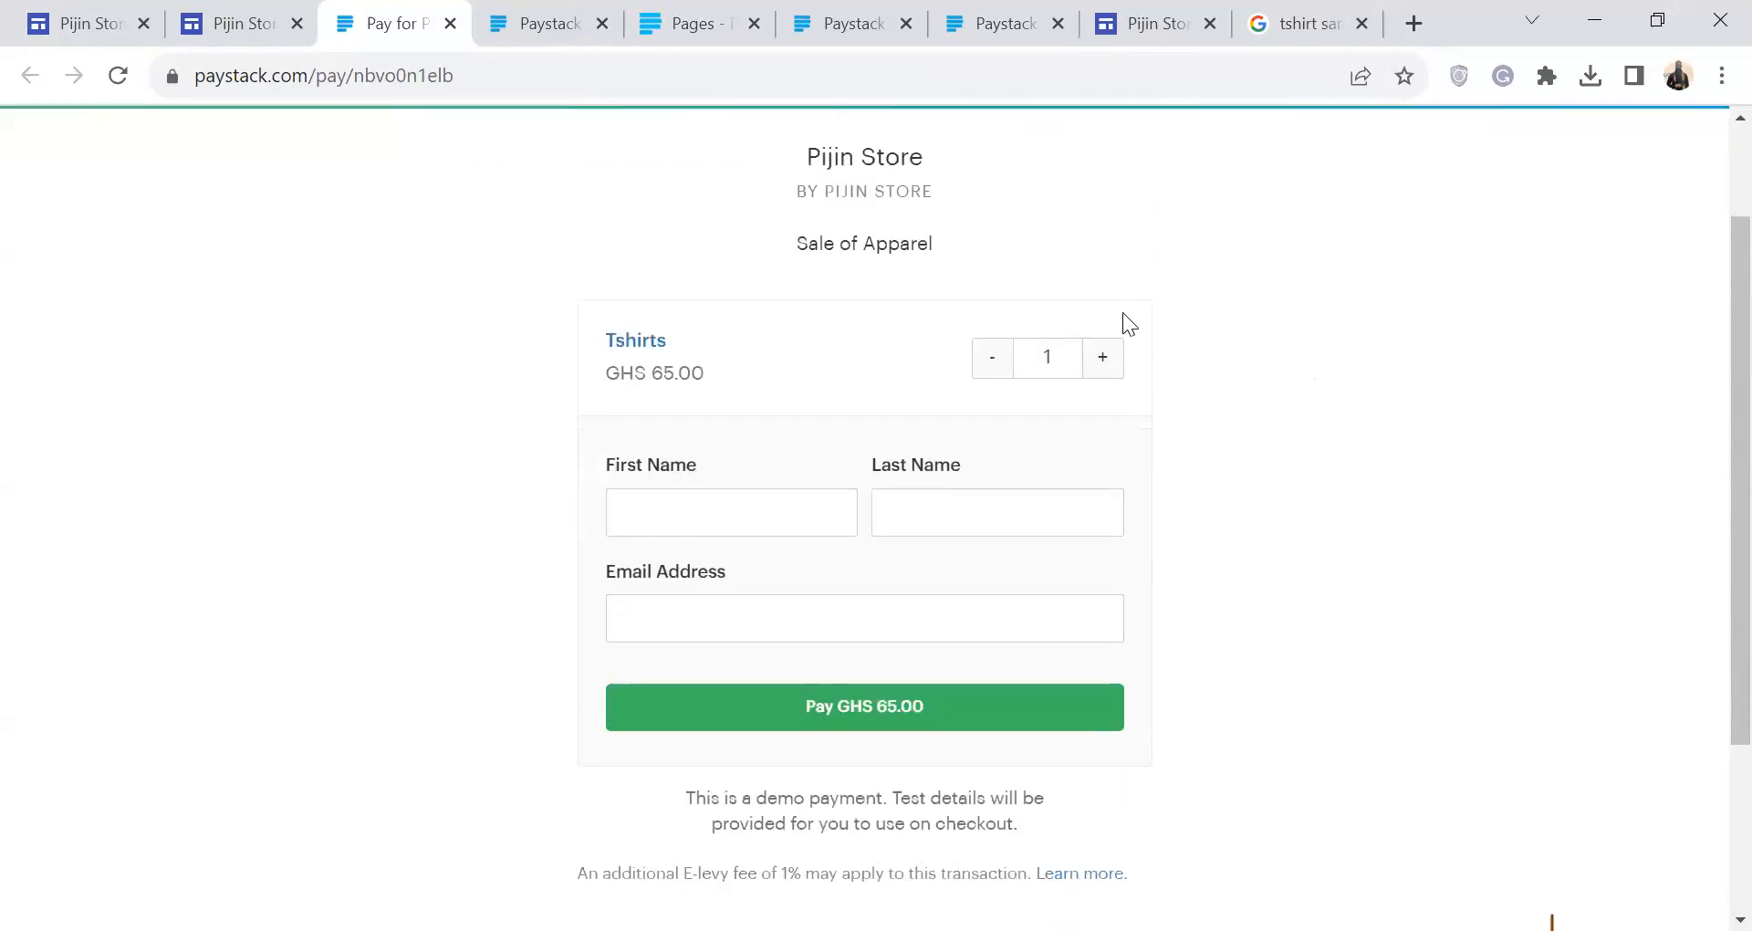
scroll(1124, 321, "down", 2)
scroll(813, 392, "up", 2)
- Fill in the customer's first name, last name and email address on the payment page and proceed to pay GHS 65.00
left_click(774, 517)
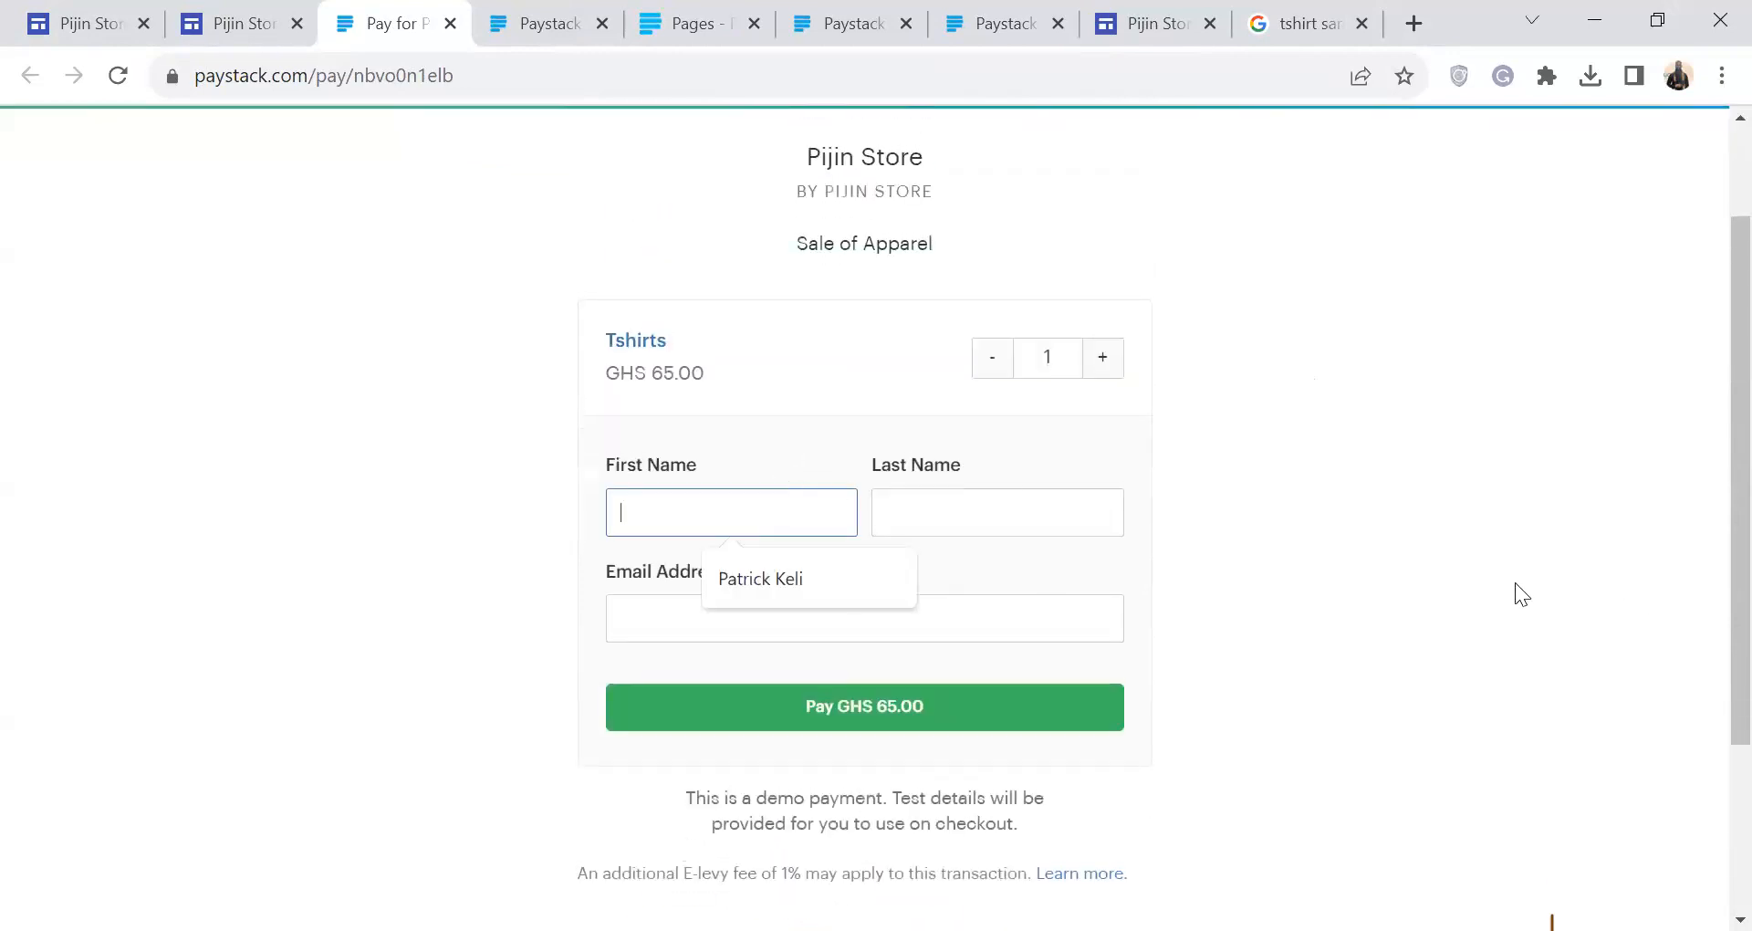
left_click(824, 590)
left_click(1023, 510)
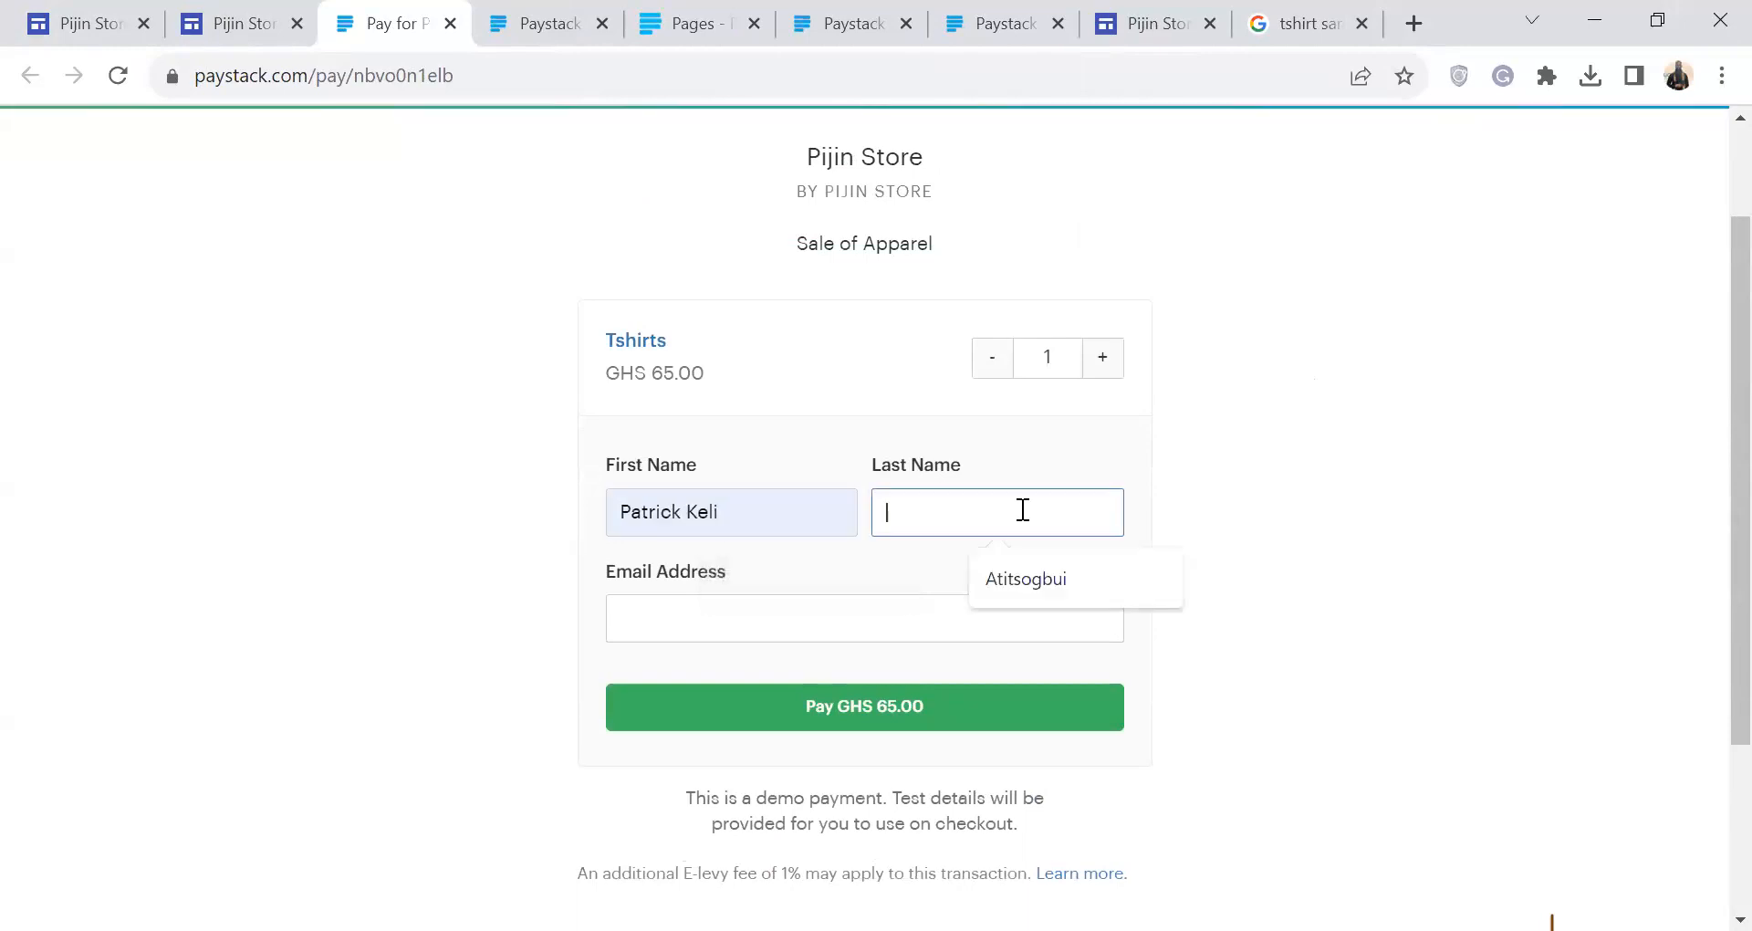
left_click(1029, 575)
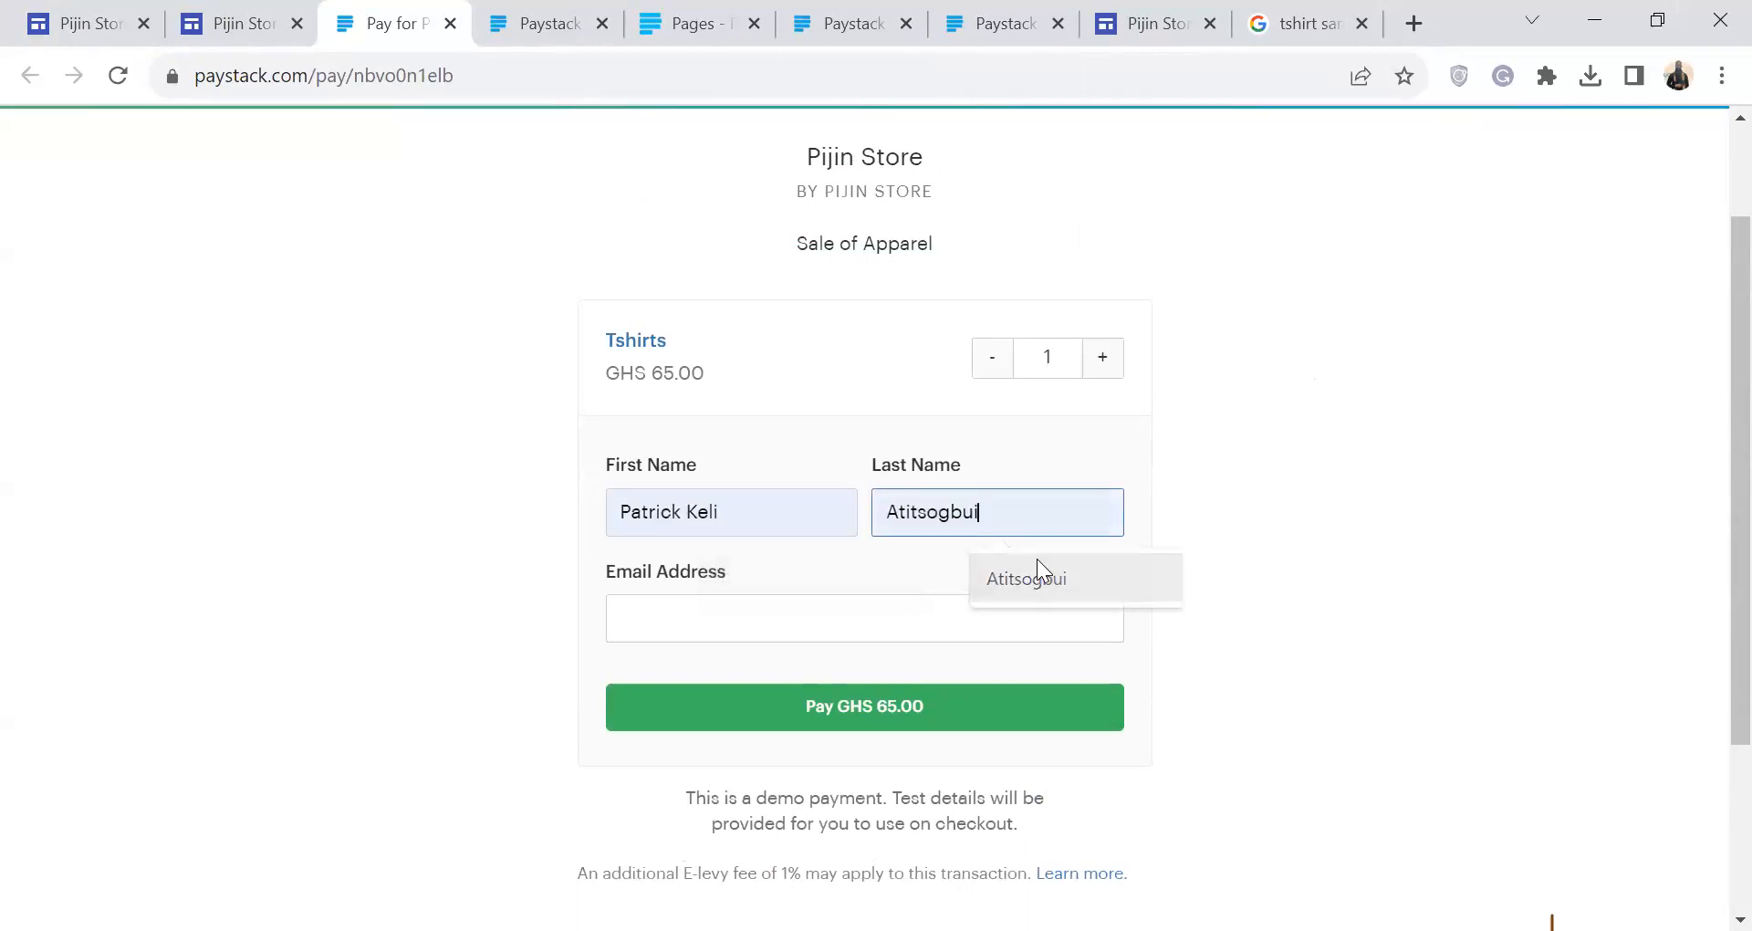
left_click(990, 611)
left_click(933, 676)
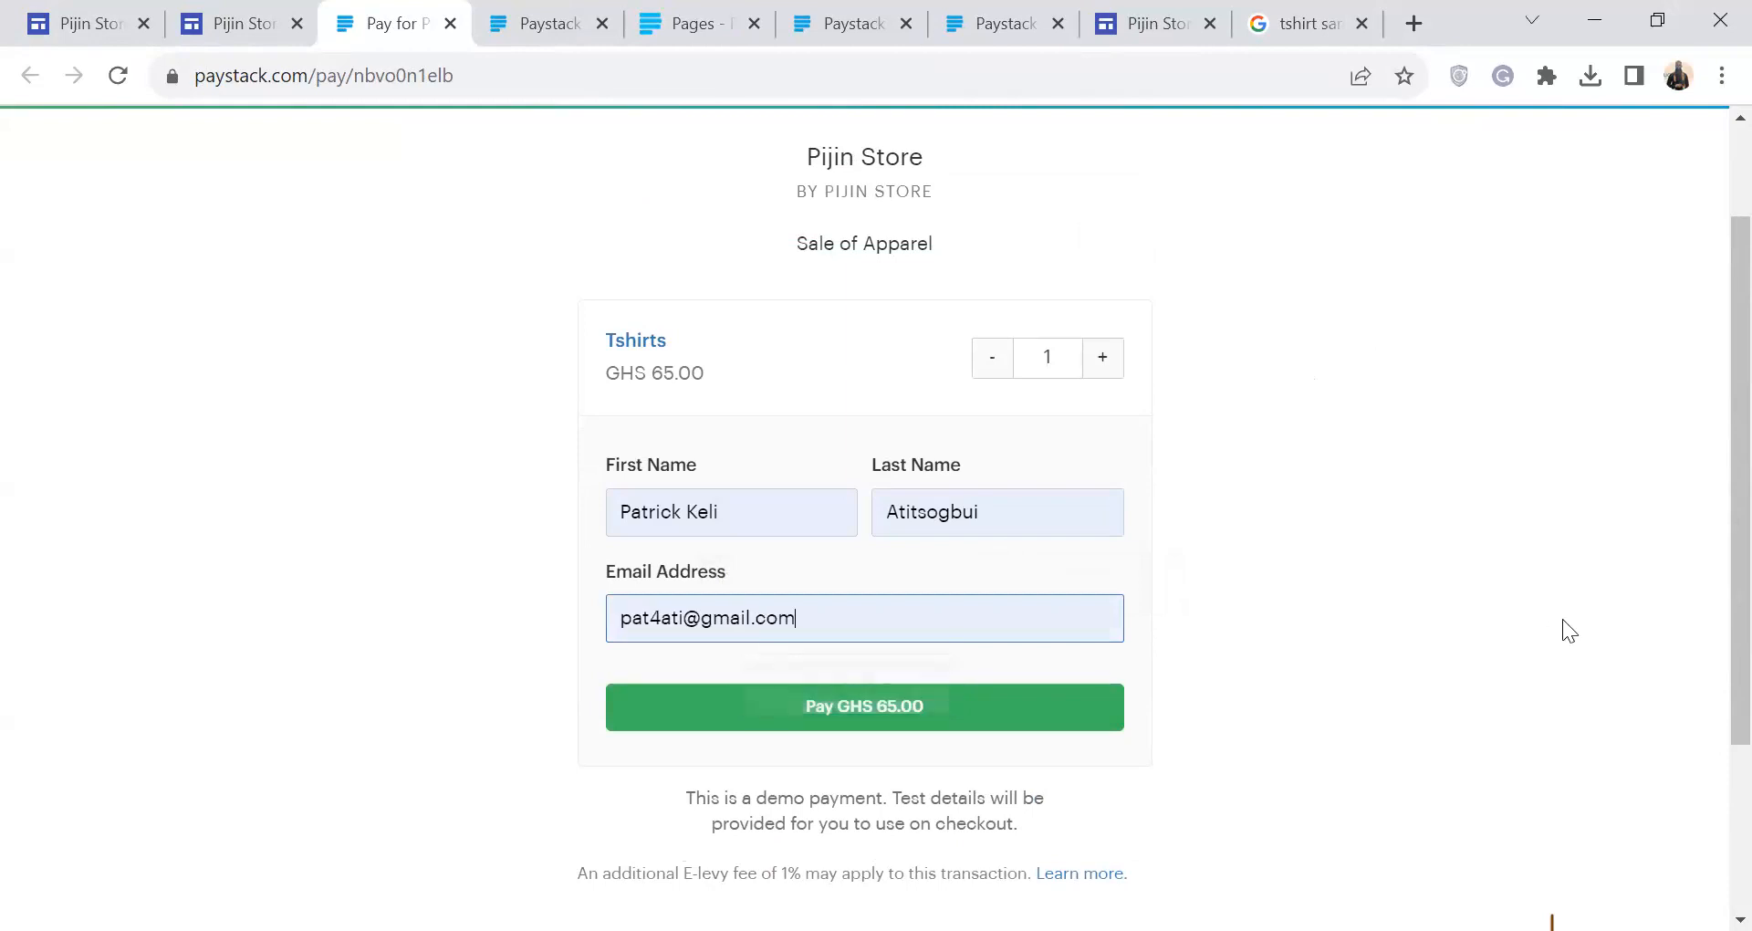
scroll(1561, 620, "down", 3)
key("Return")
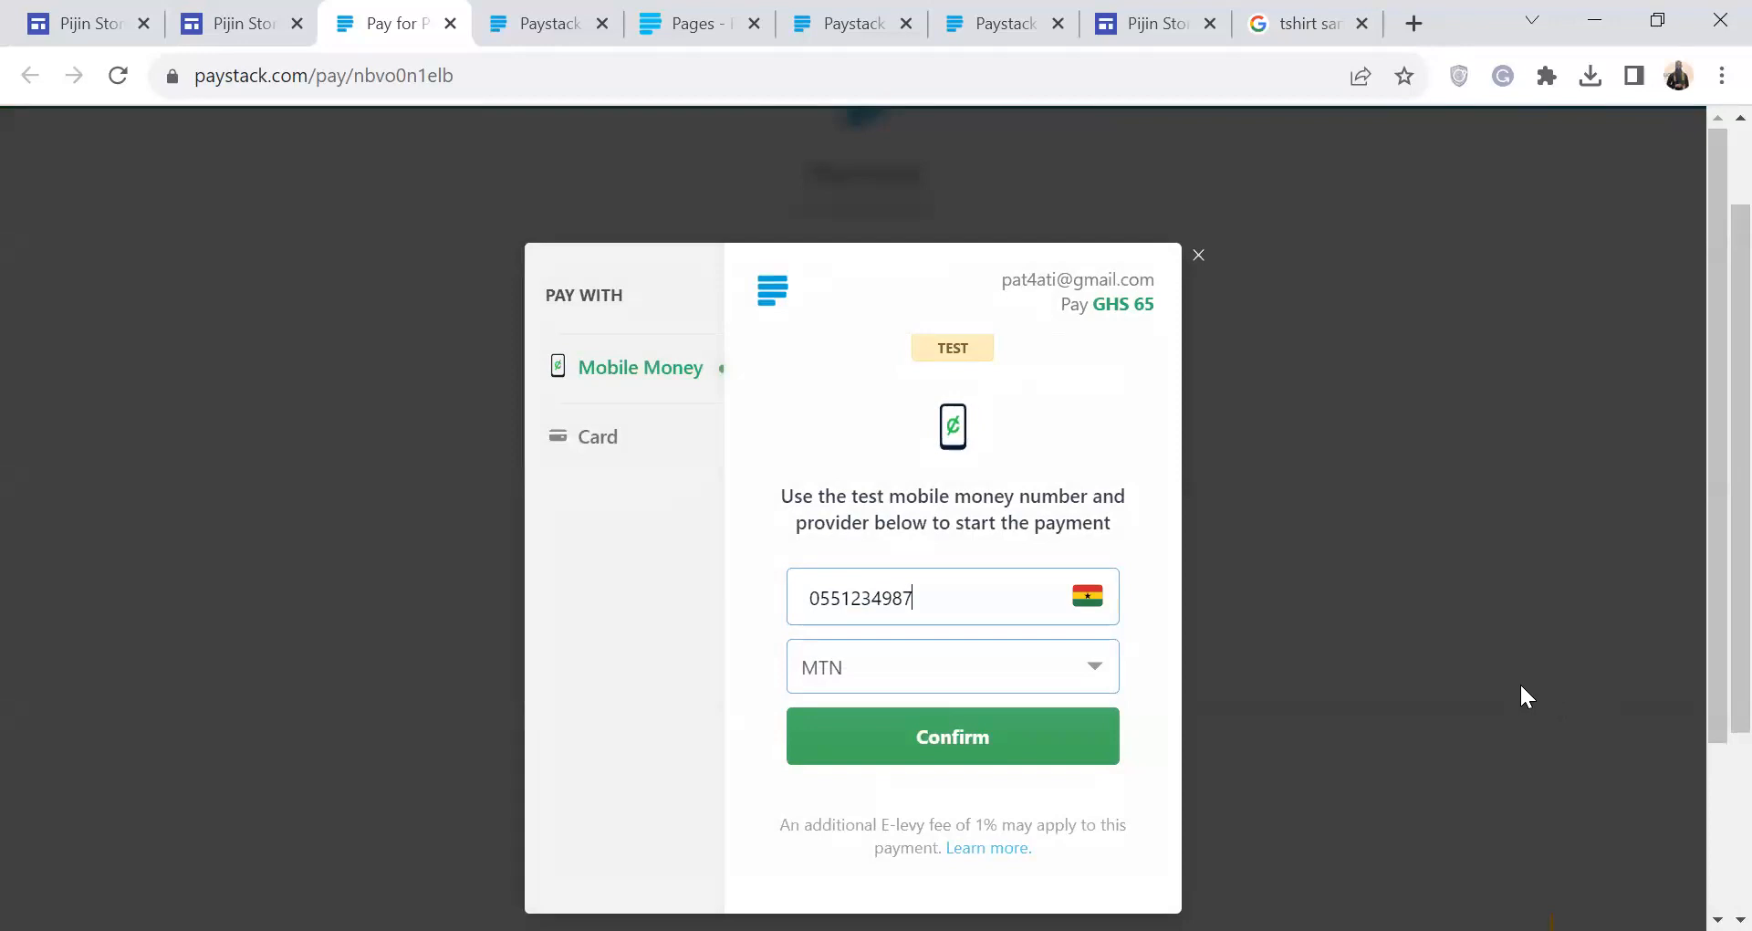
- Replace the test mobile money number with the customer's own phone number in the checkout
key("ctrl+a")
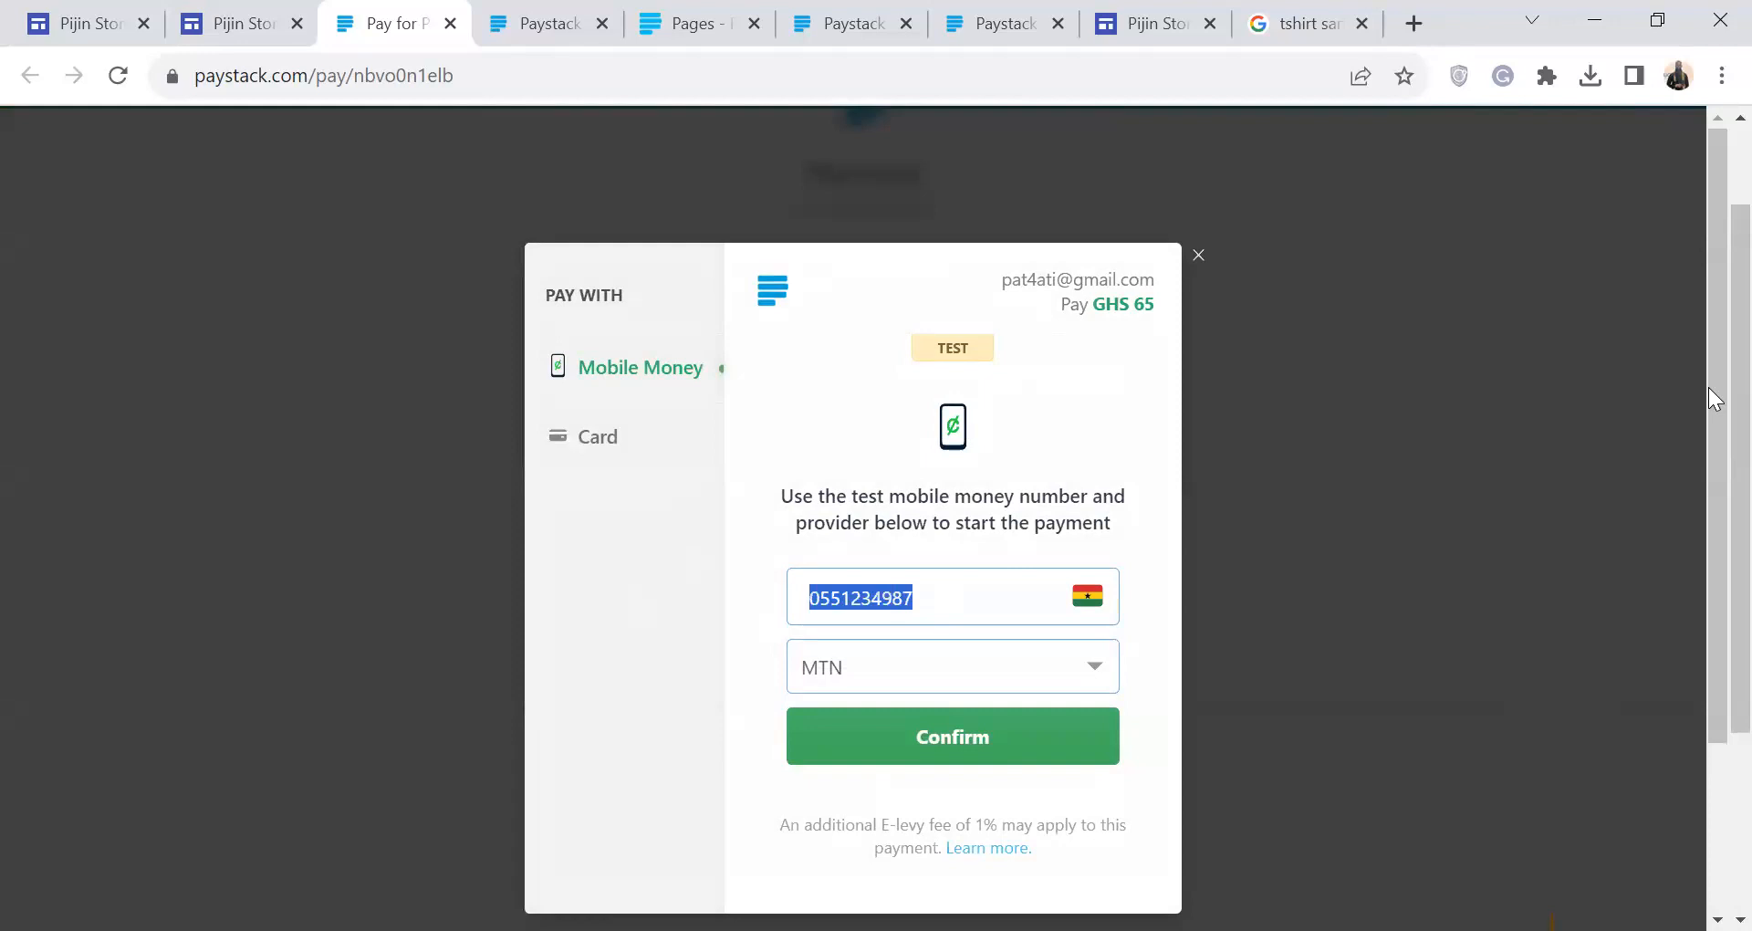
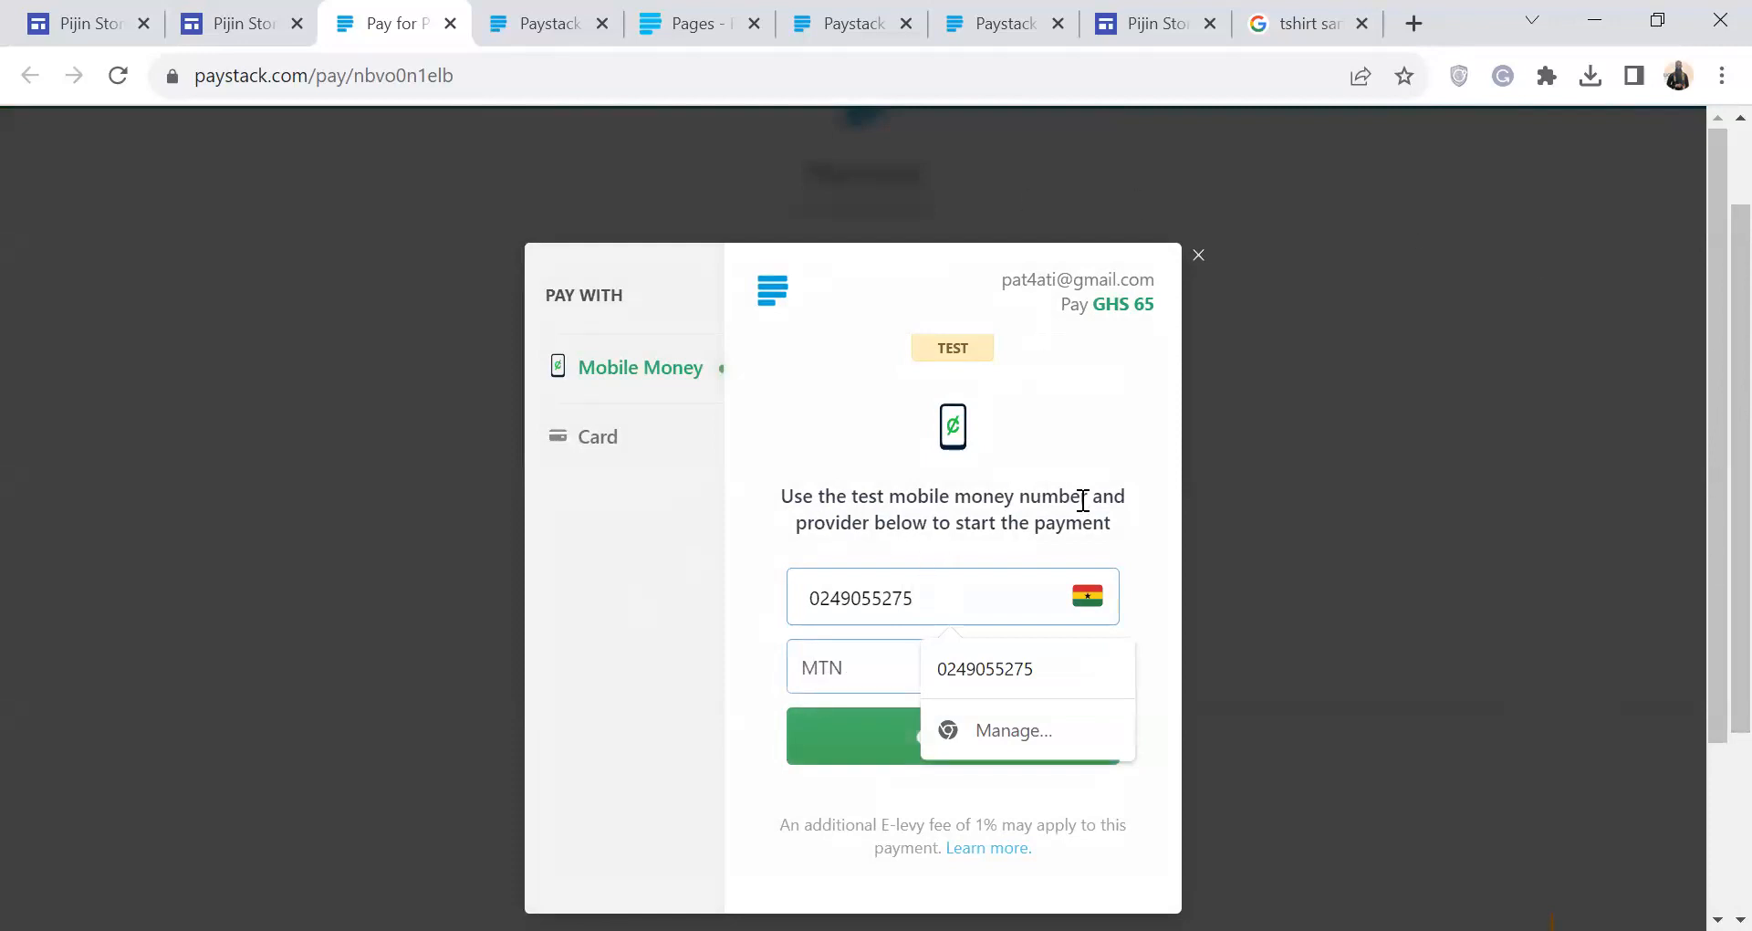
key("Tab")
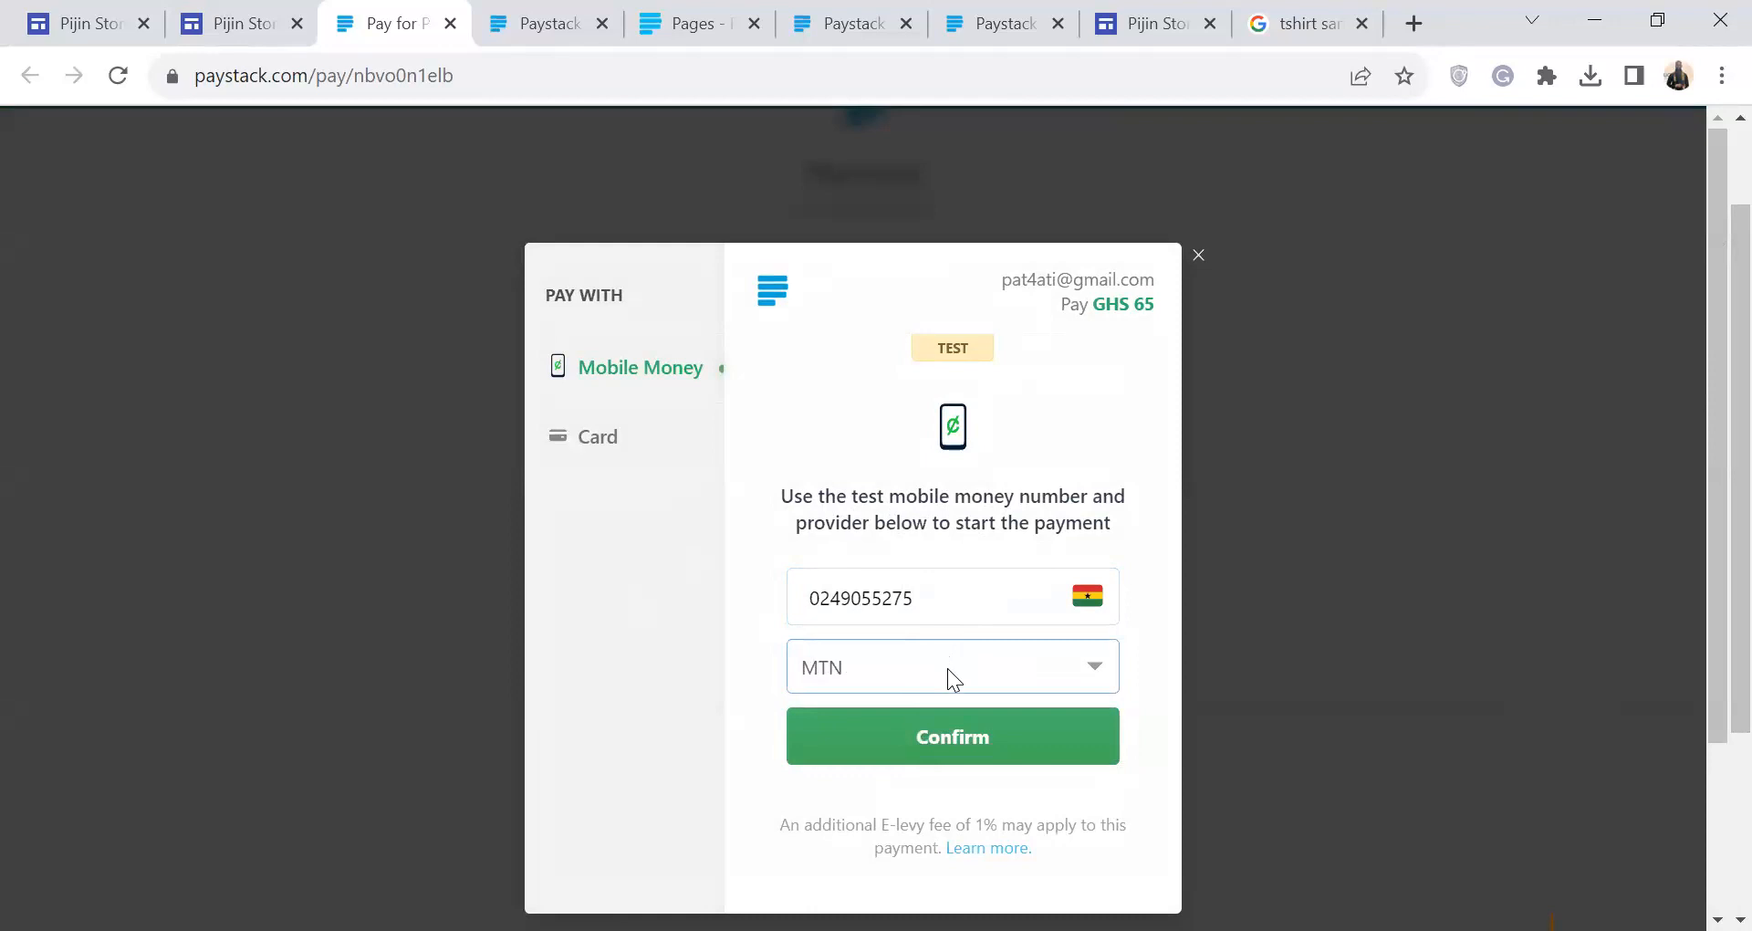
- View the checkout's test card options and the form for another card, and return to the Mobile Money payment method
left_click(617, 442)
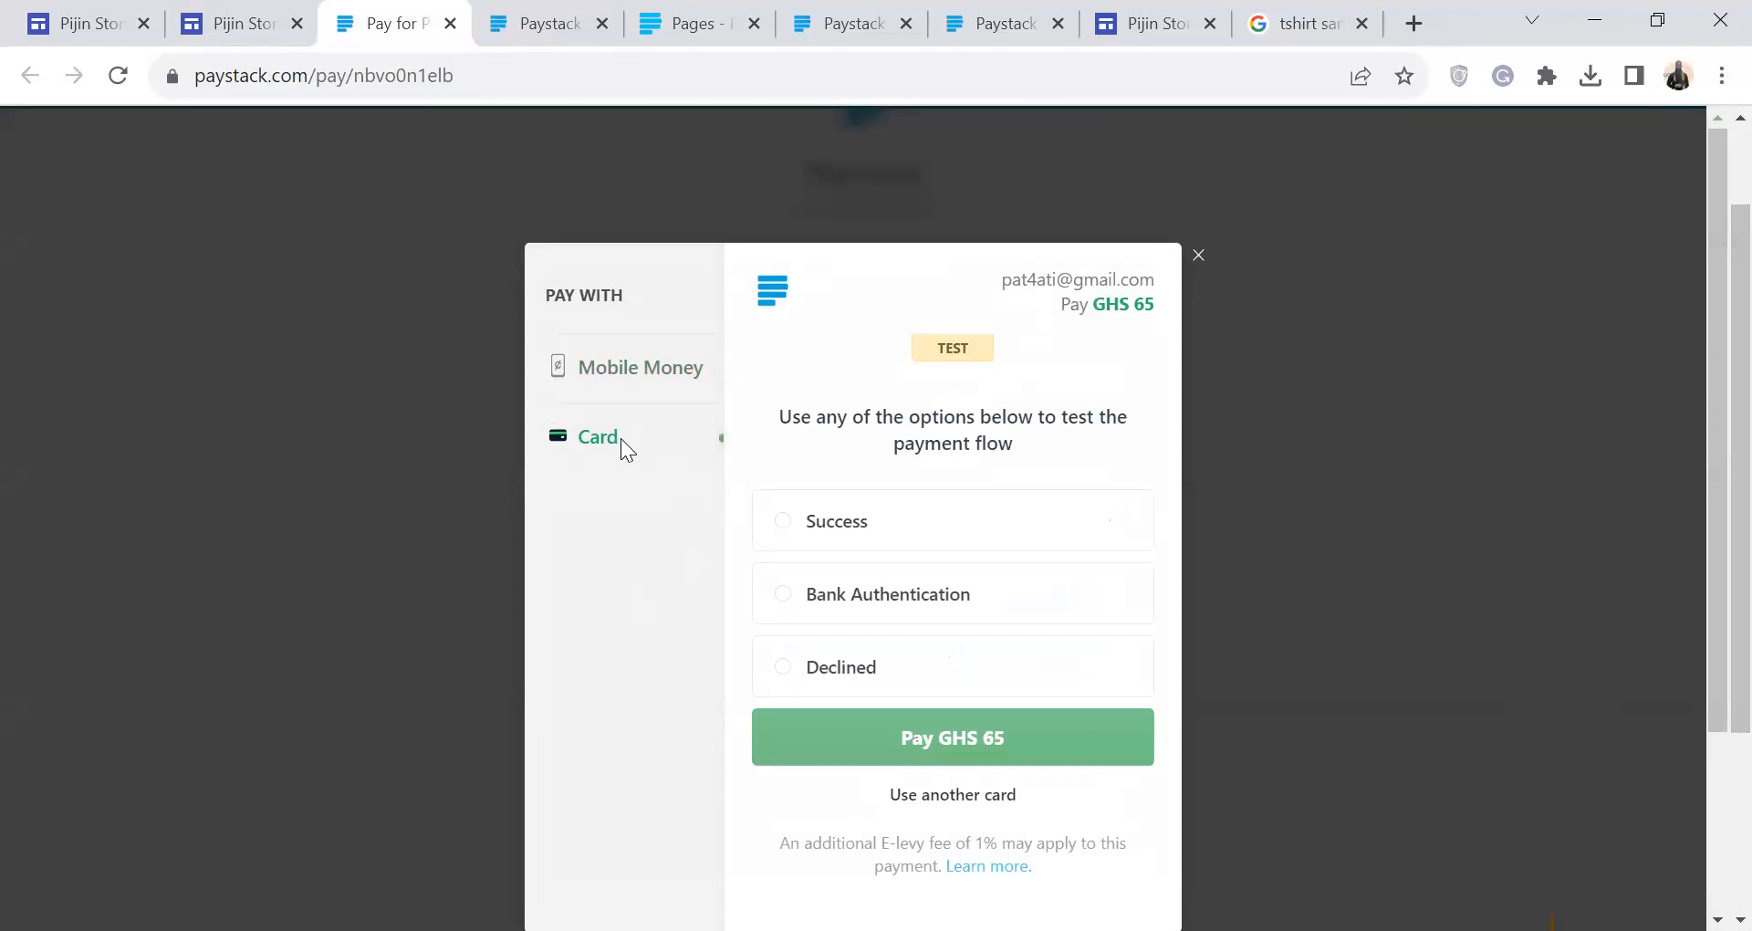
left_click(910, 801)
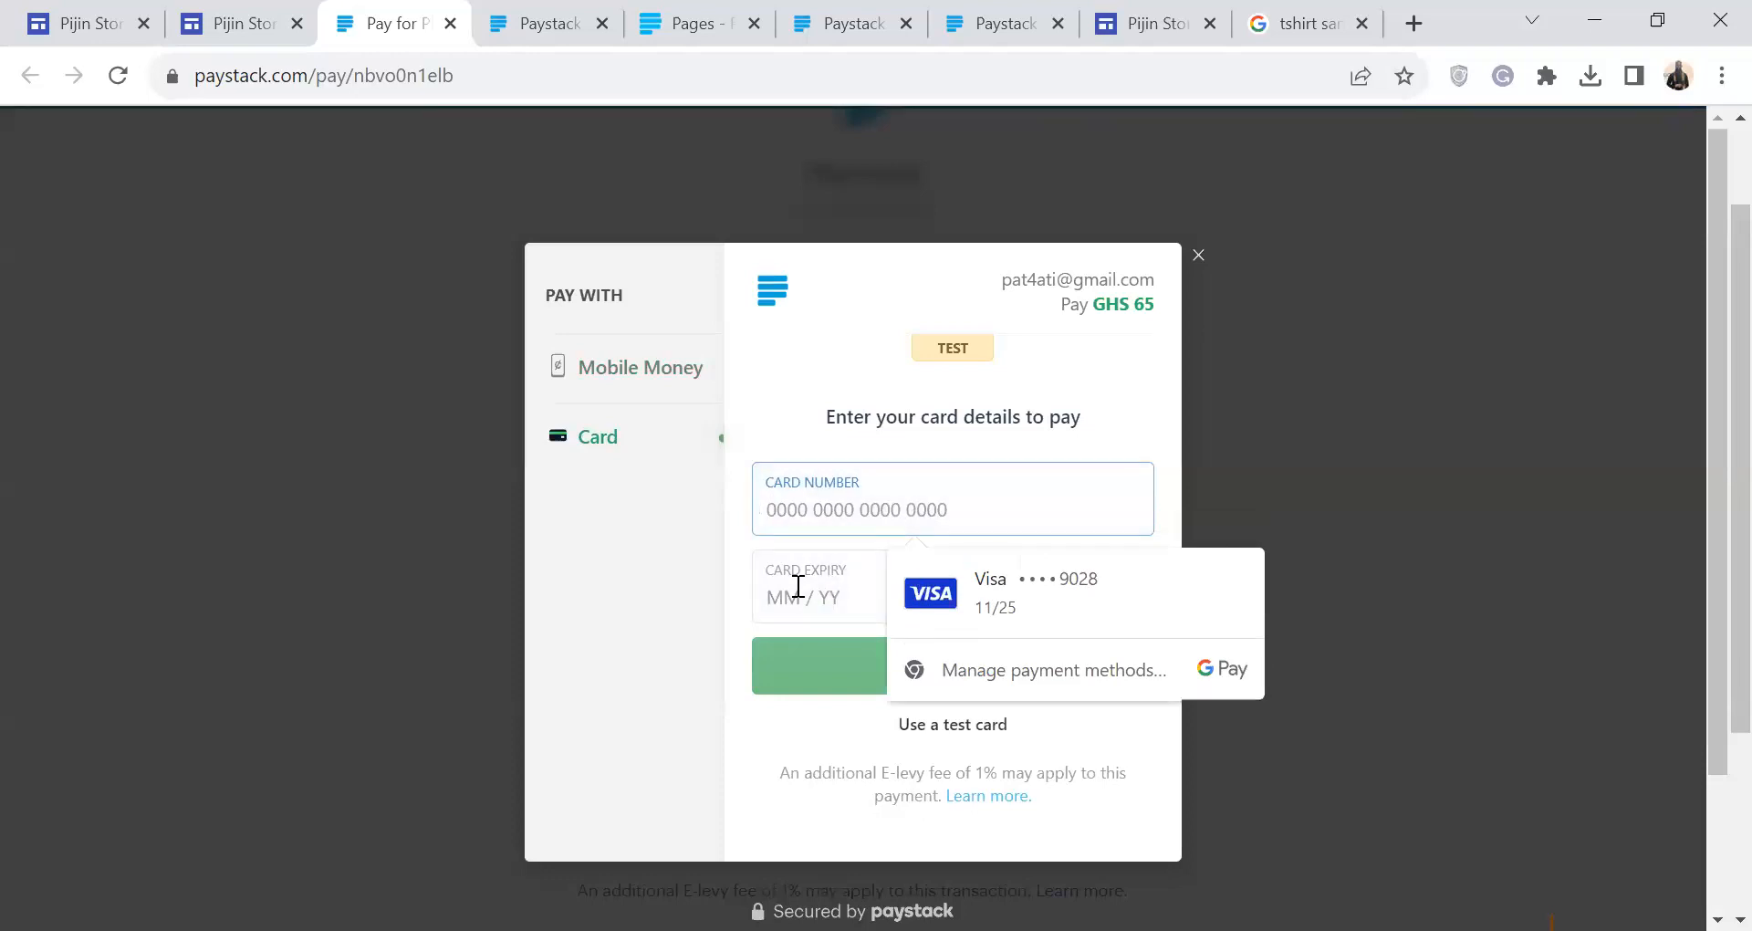
left_click(679, 615)
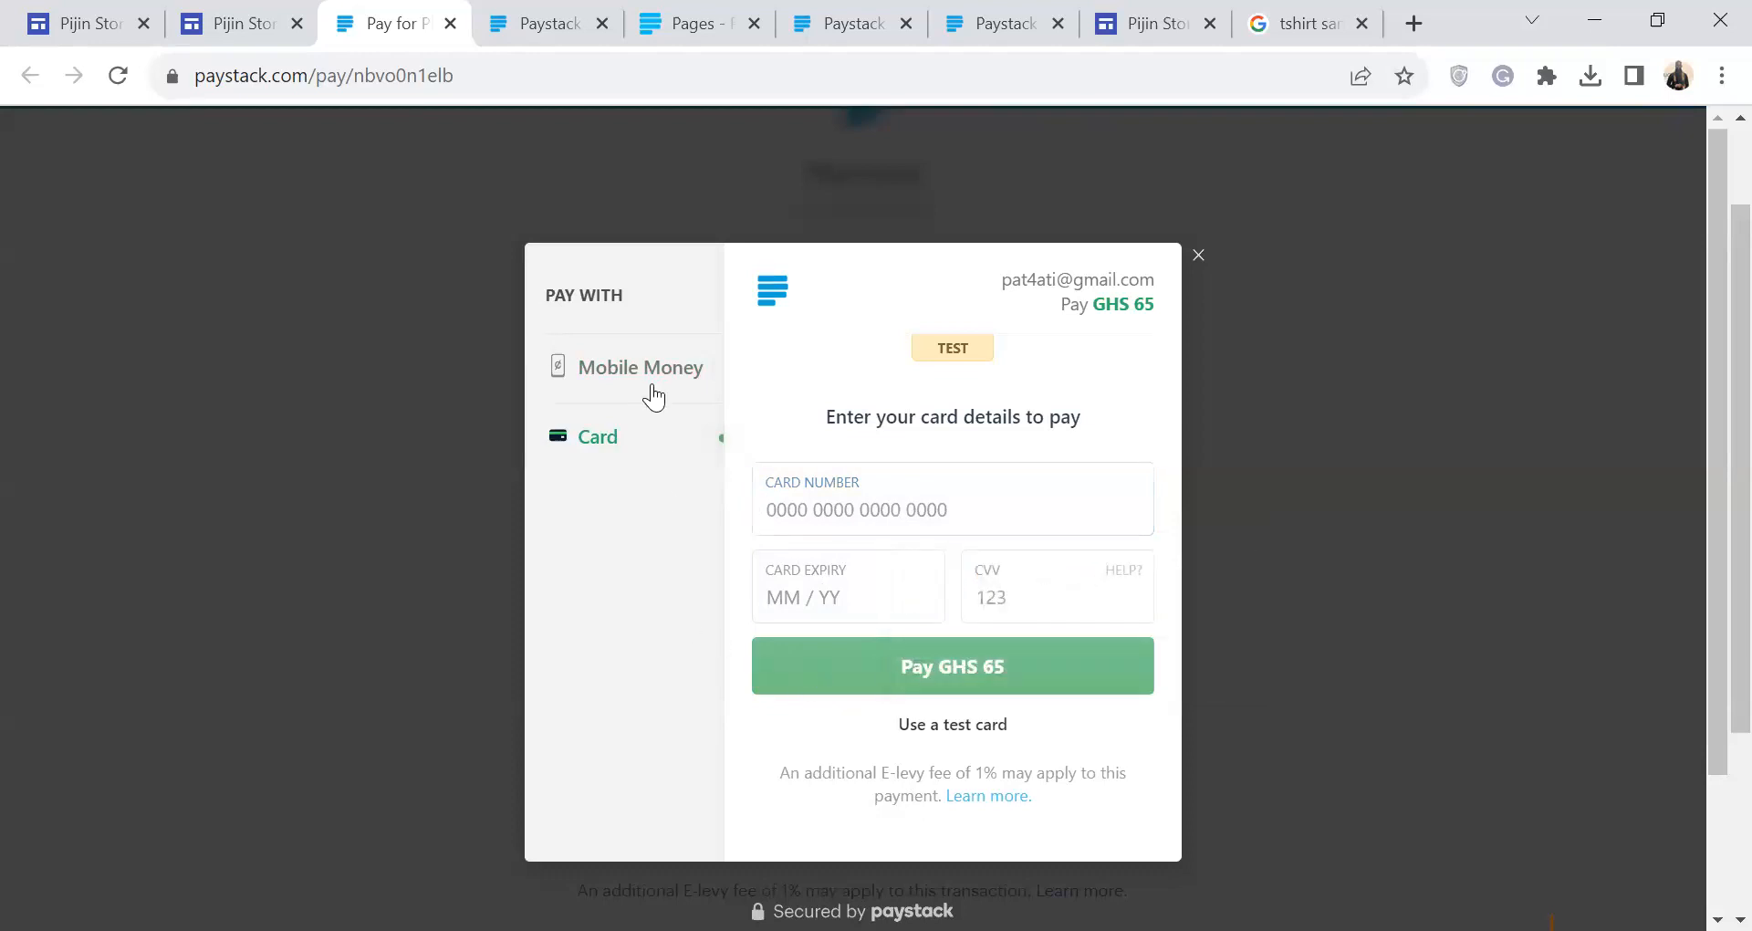
left_click(649, 383)
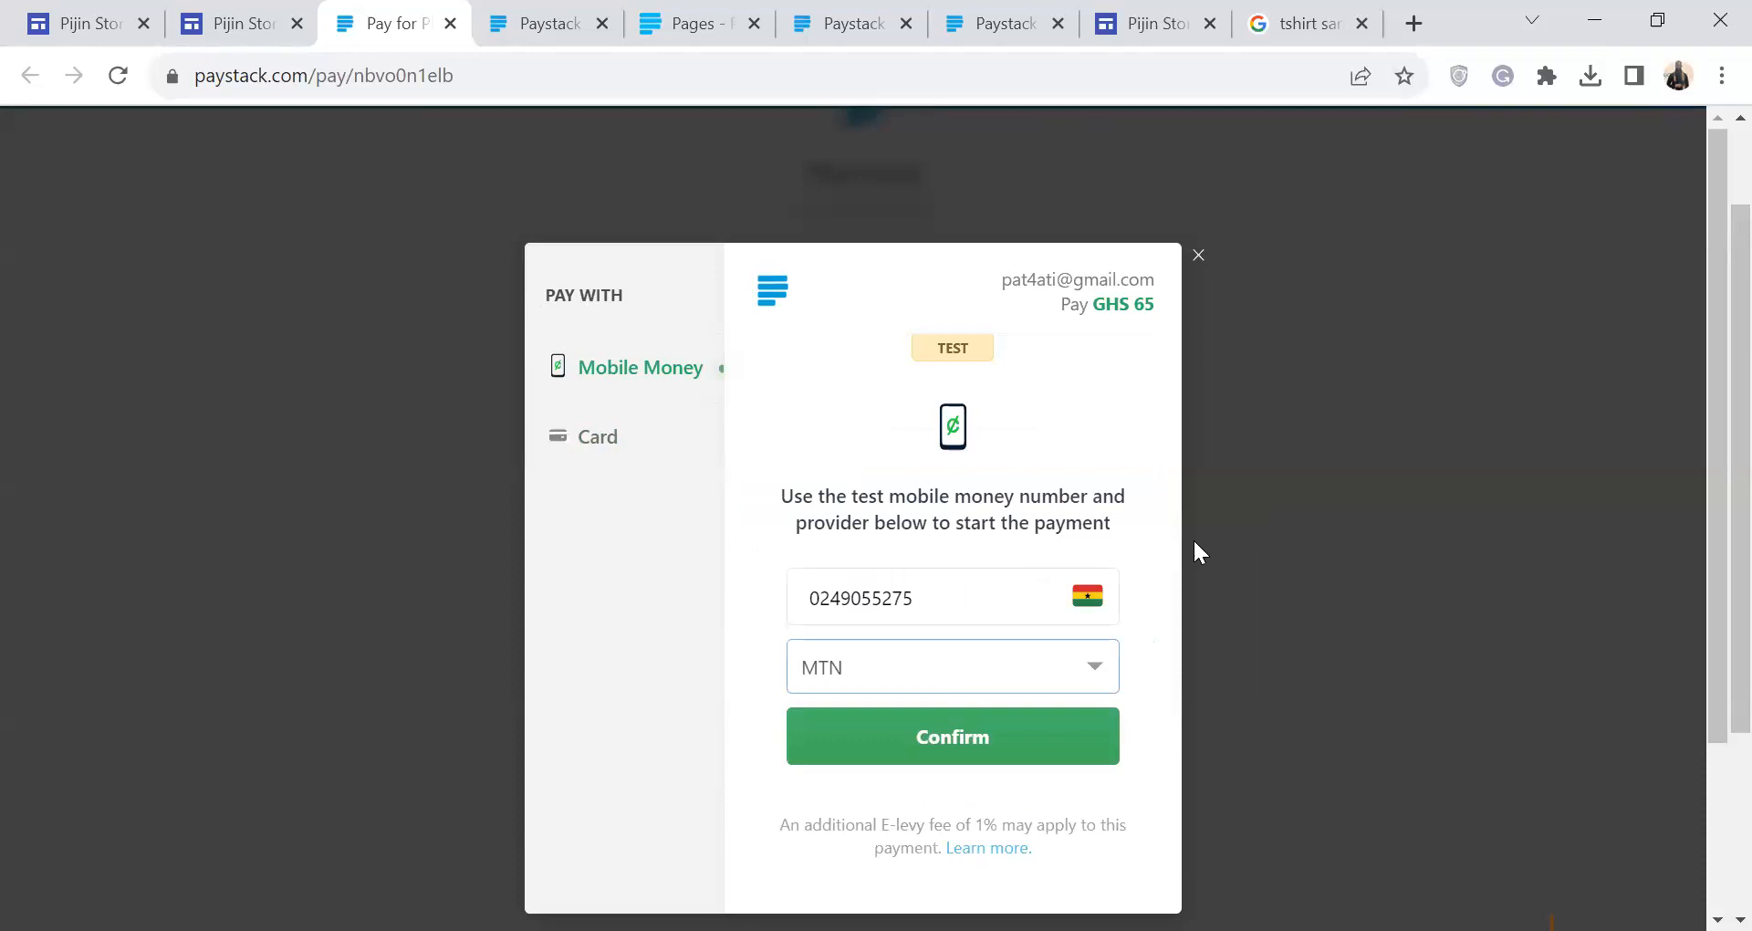
- Review the Arena Essentials product page in the Paystack dashboard, including its payment link, status and Add Products section
left_click(524, 23)
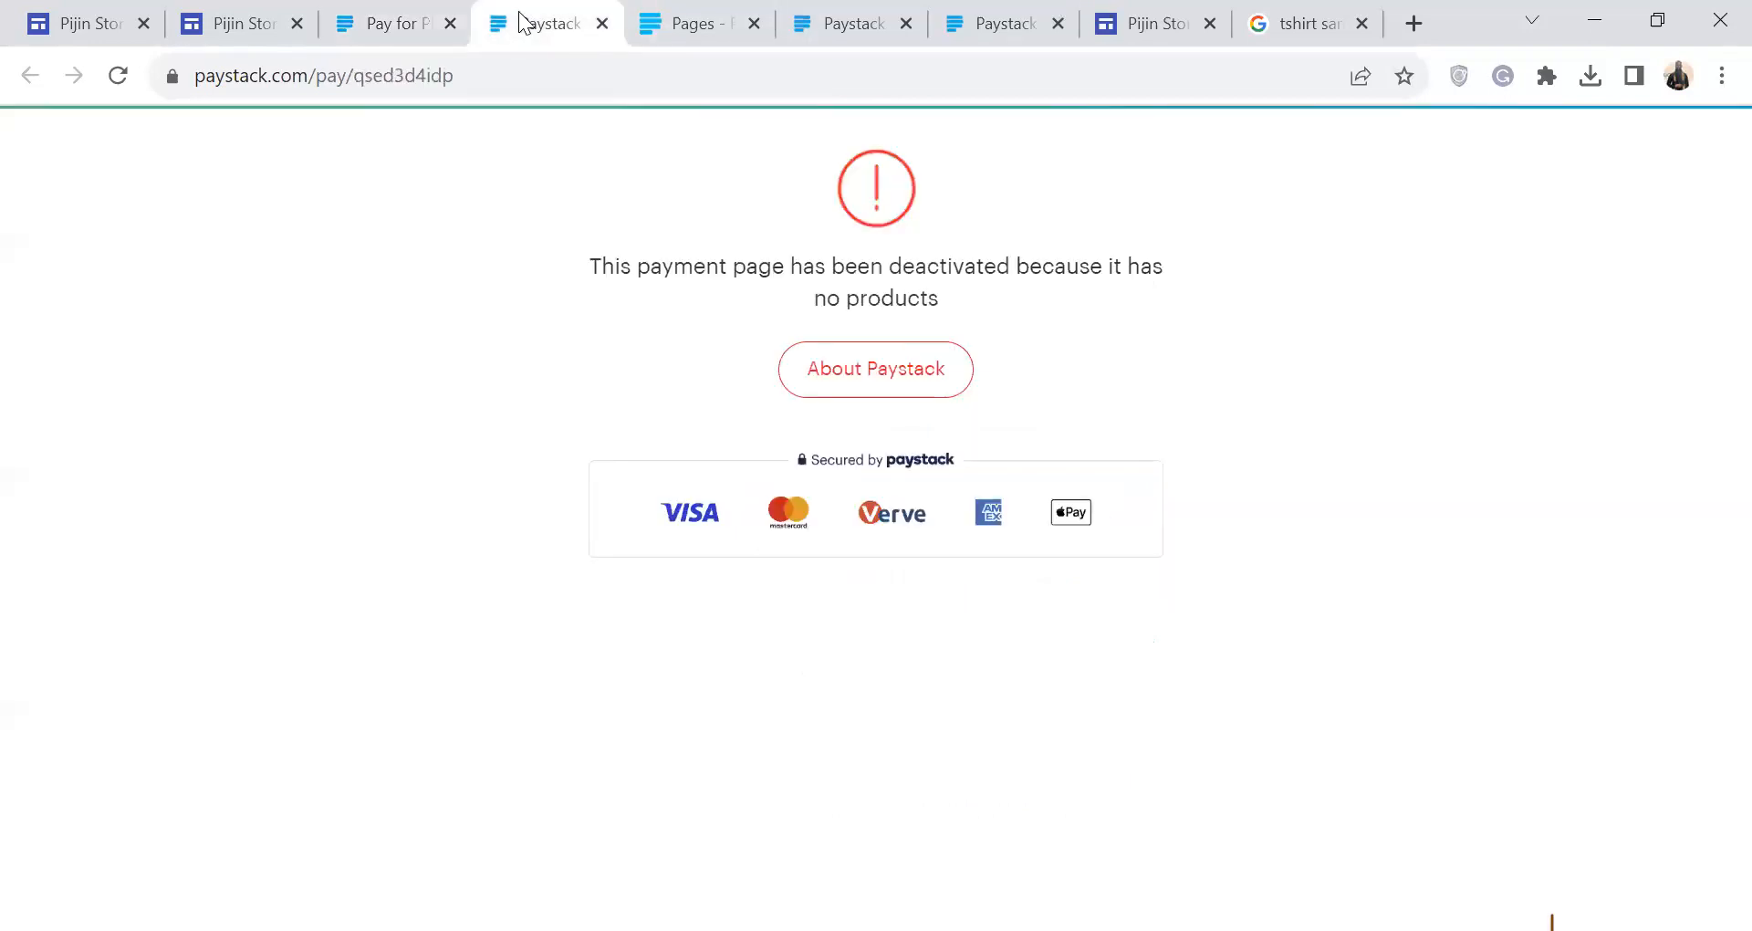
left_click(710, 31)
scroll(903, 693, "down", 4)
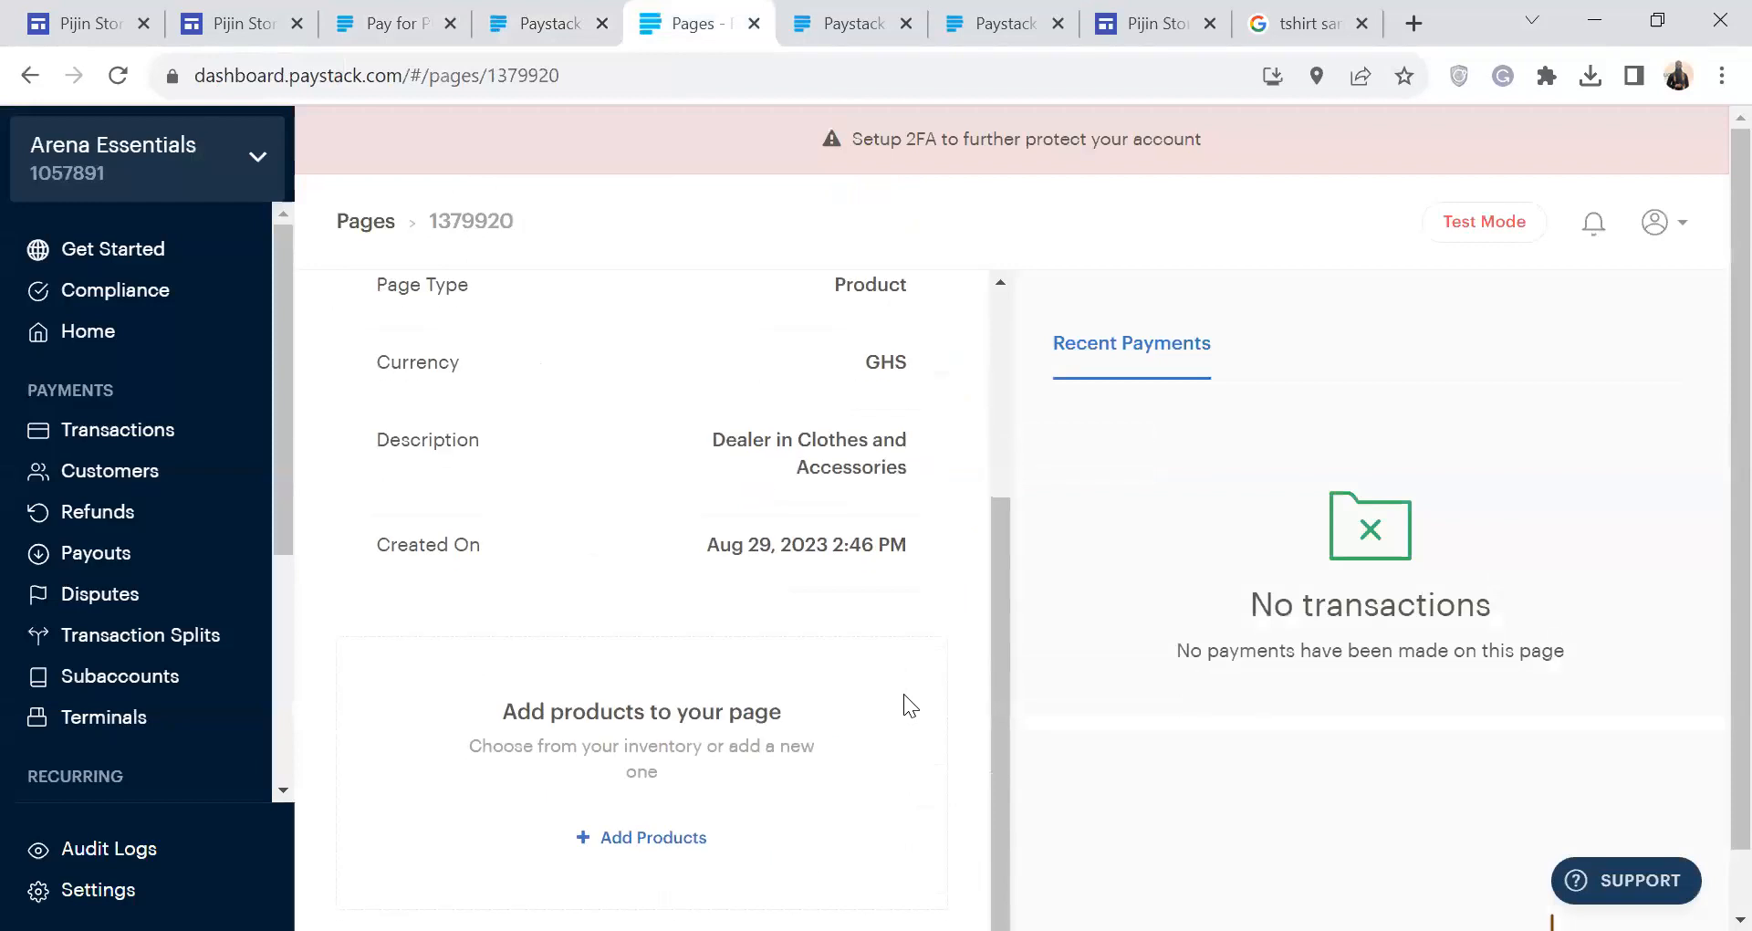
scroll(903, 694, "up", 3)
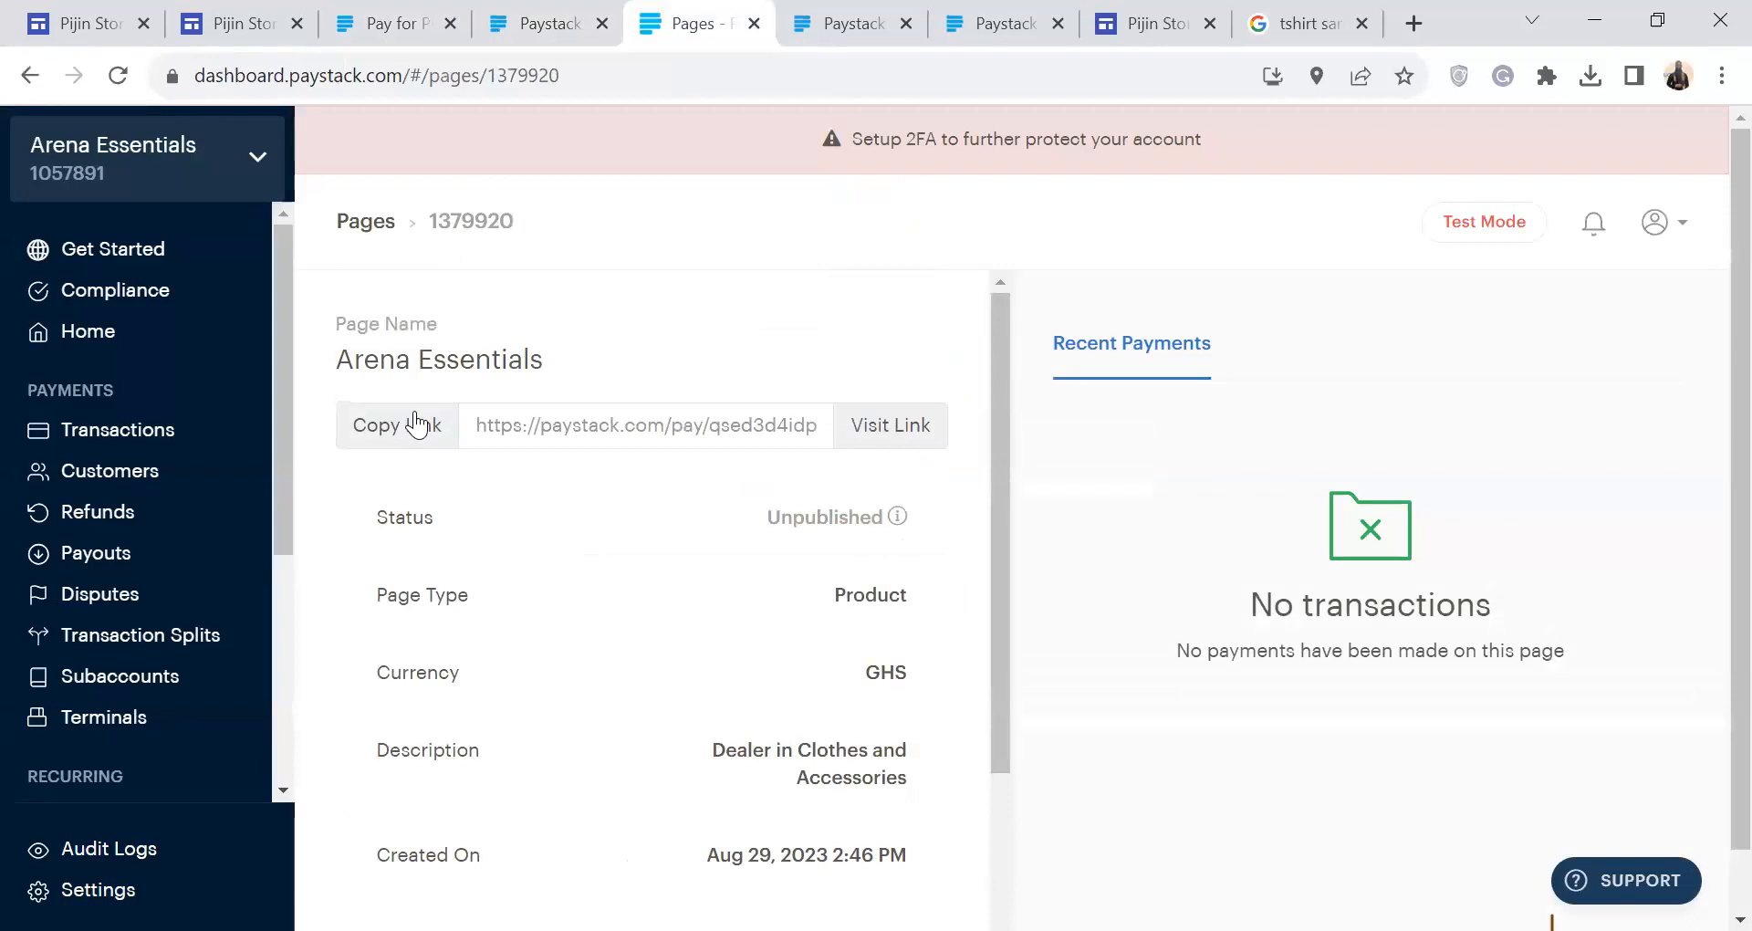
- Return to the published Google Sites store and examine its web address, header and T-shirt product row
left_click(230, 23)
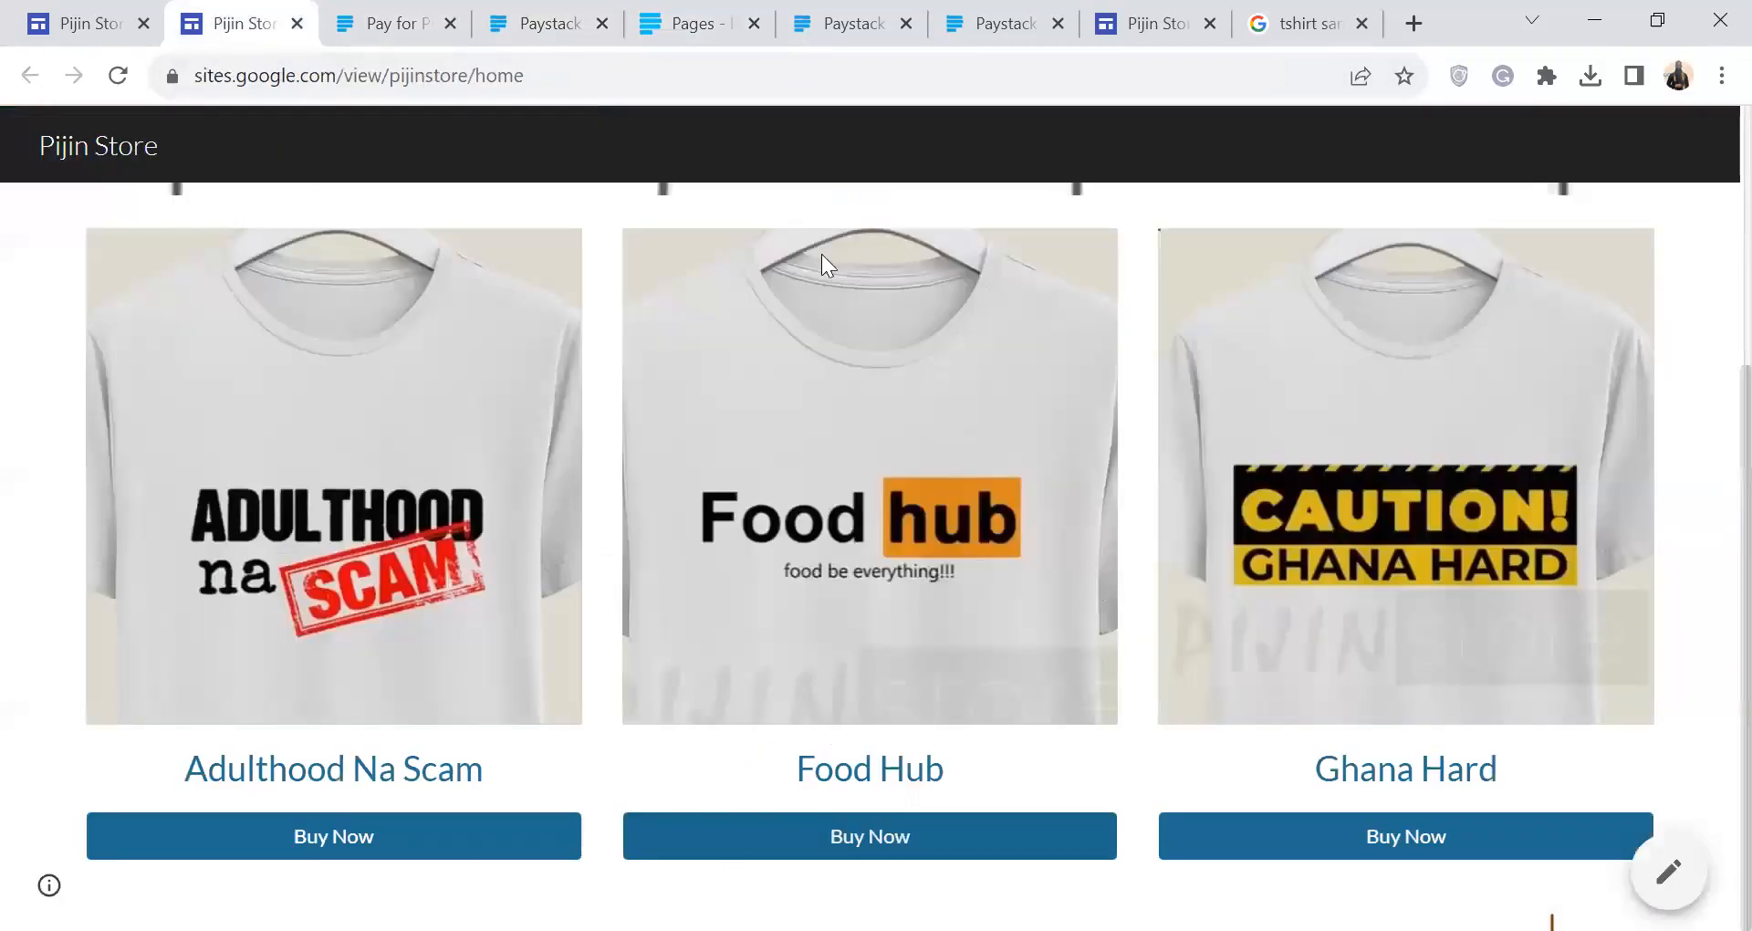
scroll(939, 461, "up", 4)
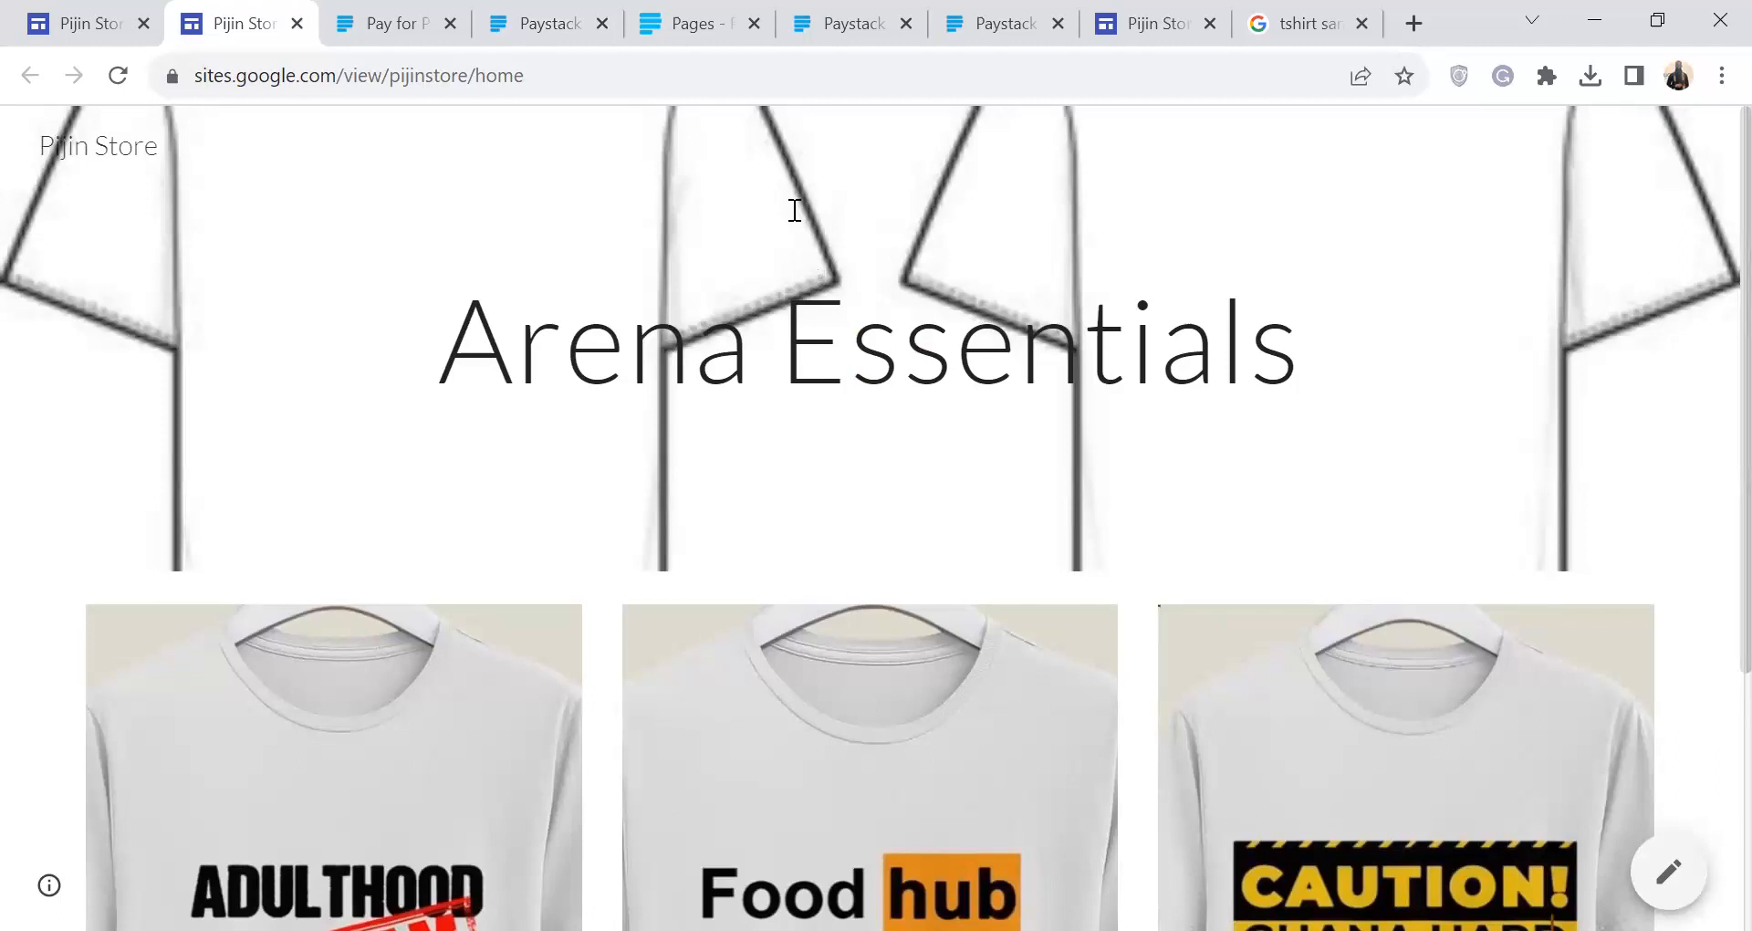
left_click(552, 84)
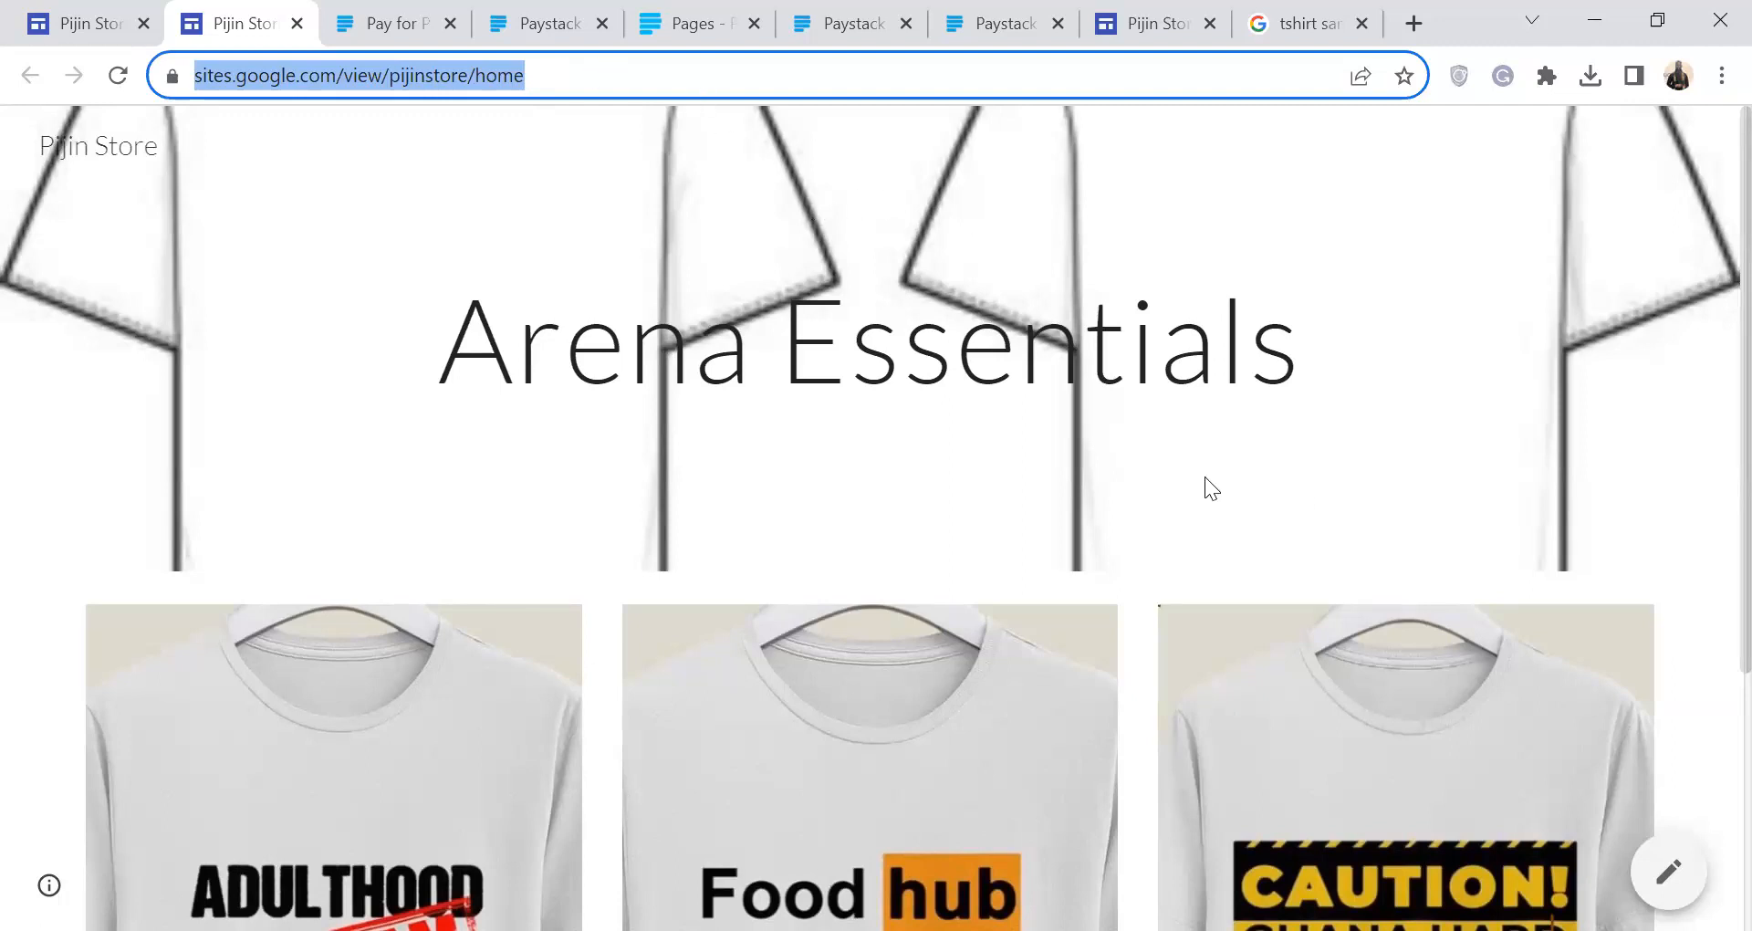
scroll(1142, 465, "down", 4)
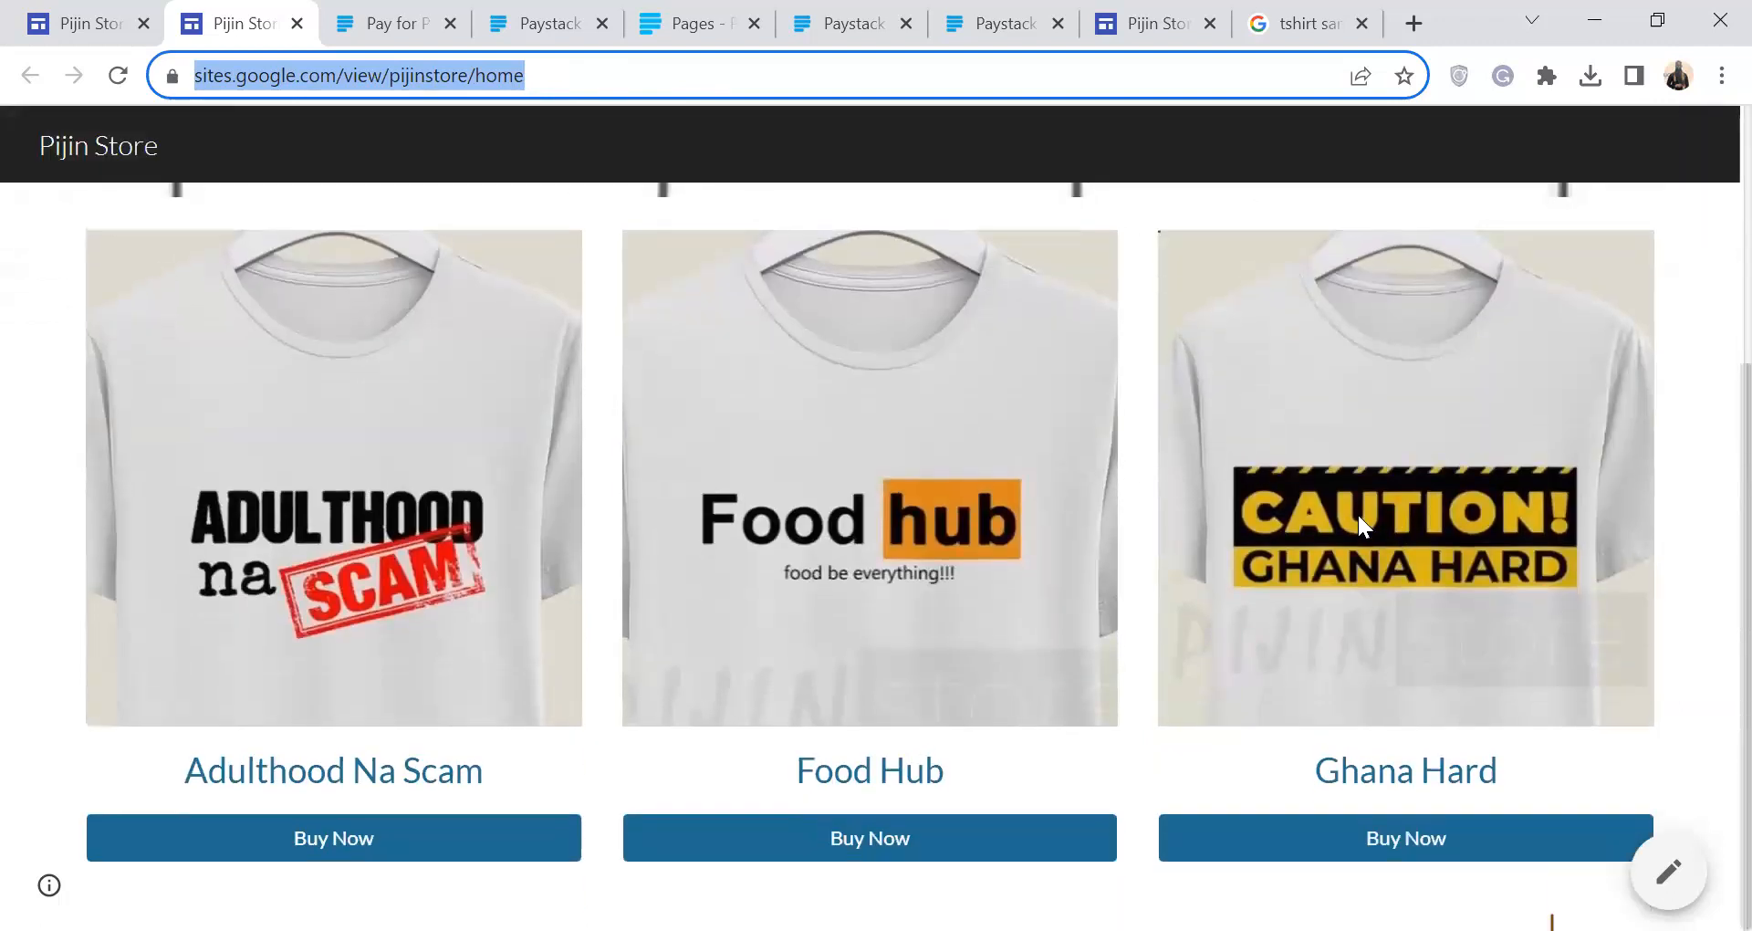
scroll(1358, 515, "up", 4)
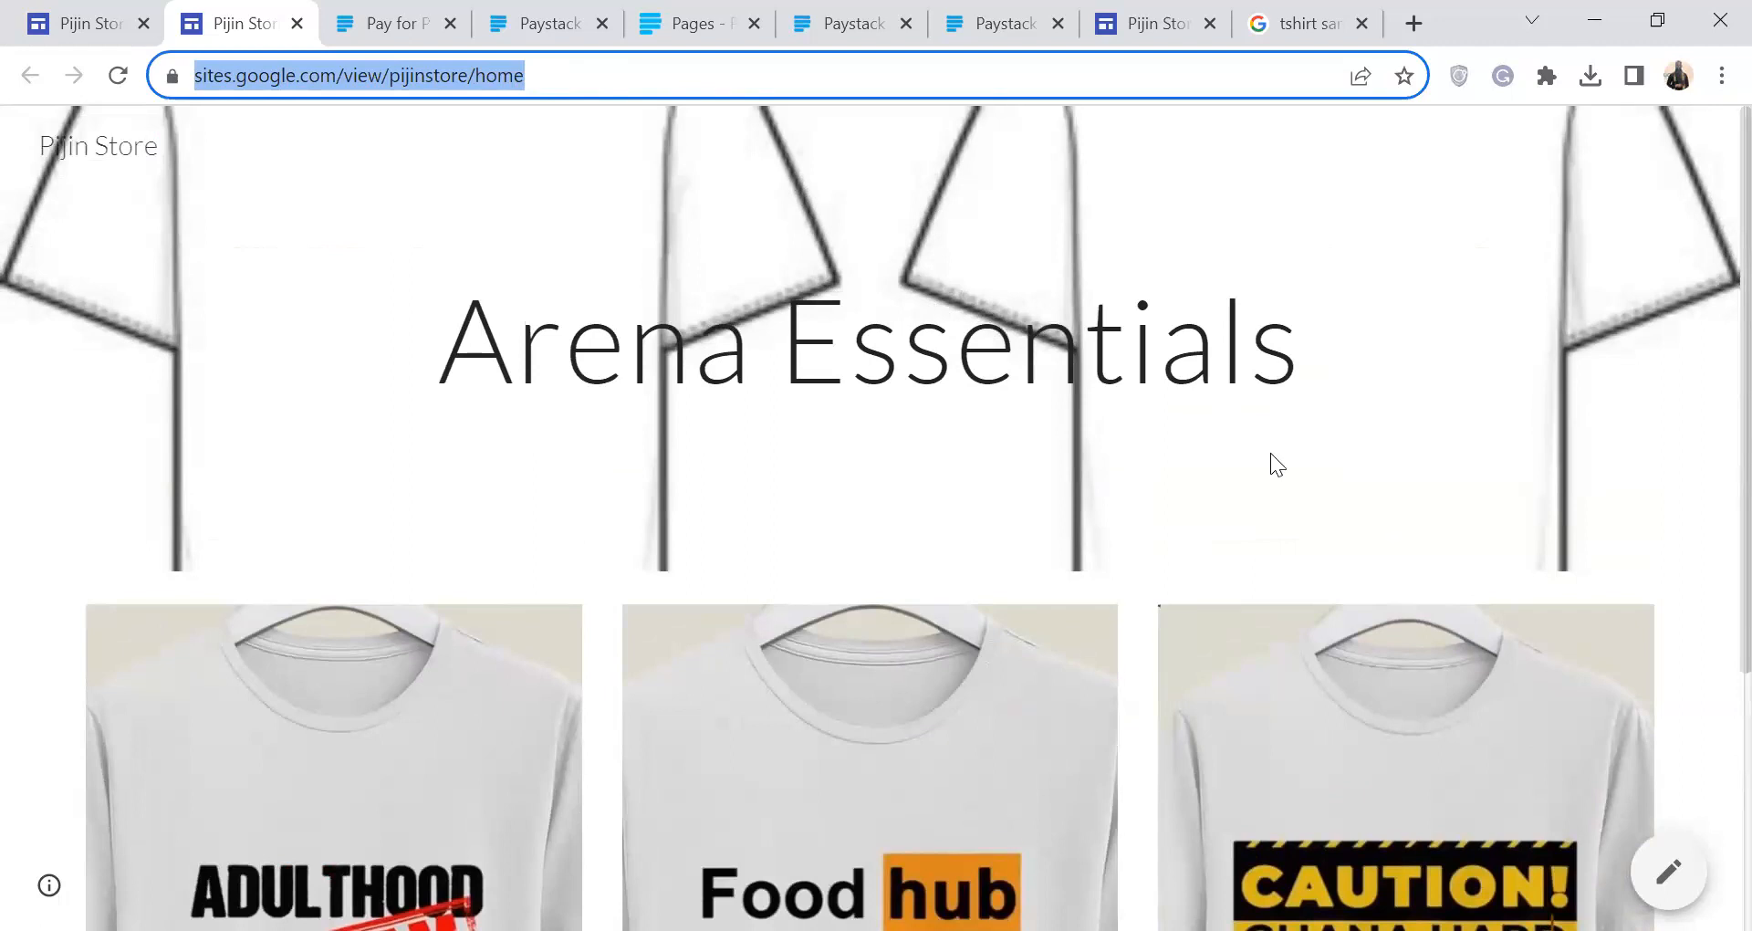
scroll(1270, 453, "down", 4)
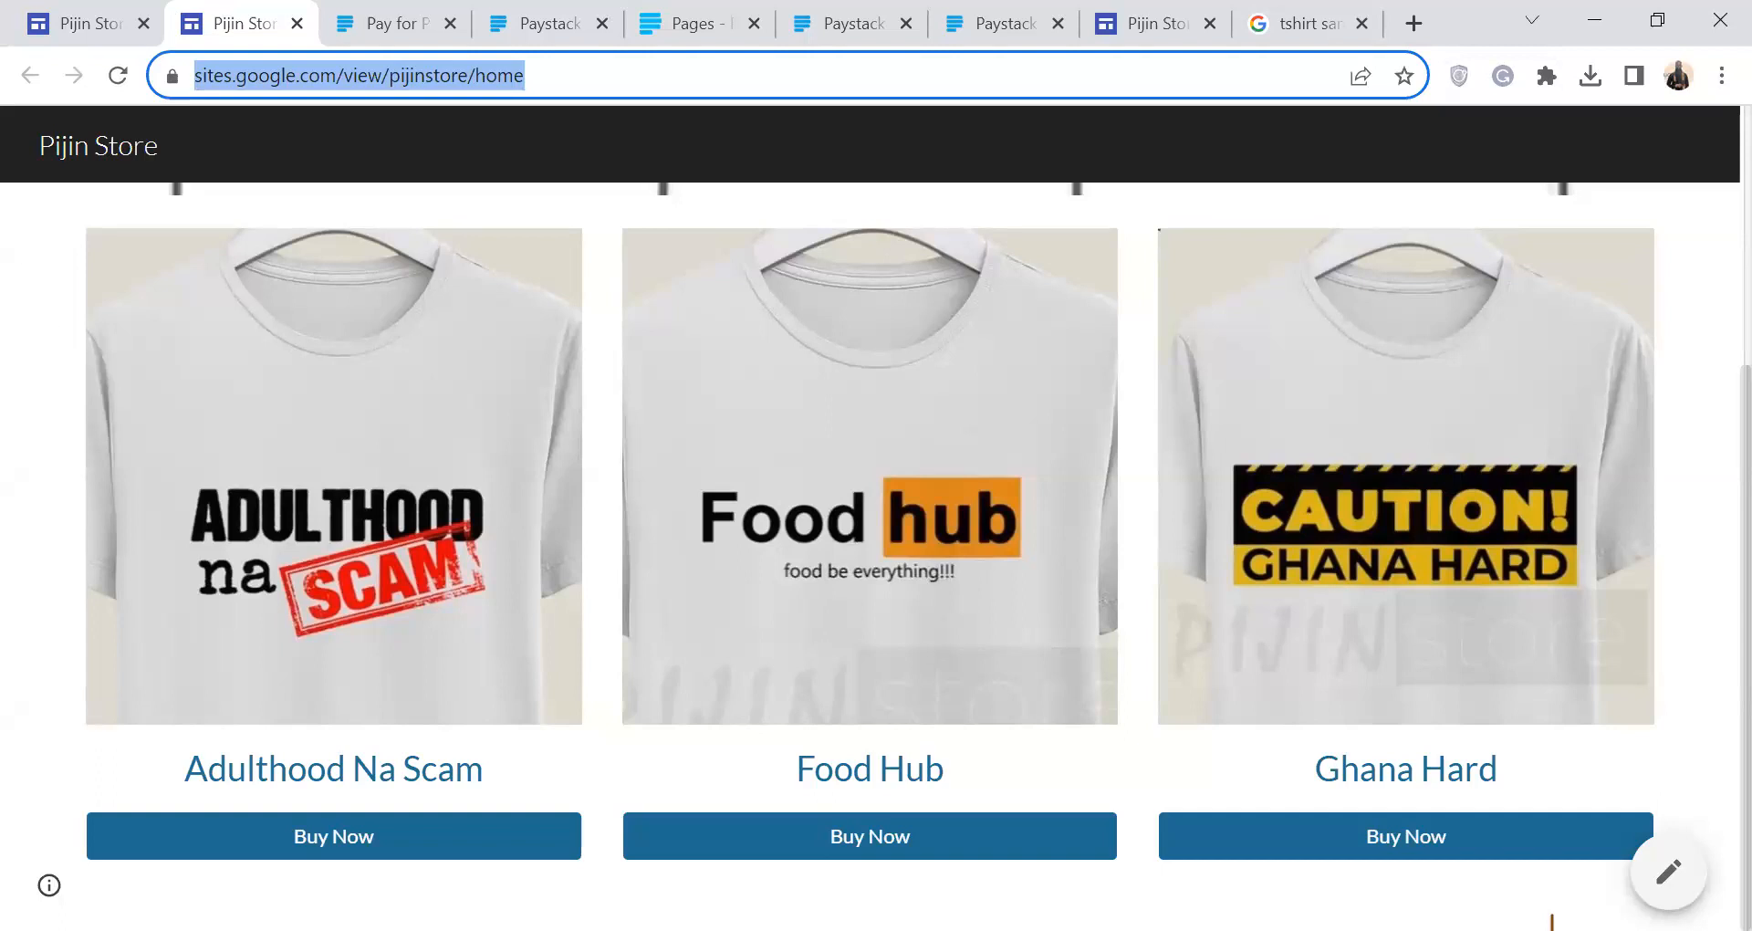
- Compare the Arena Essentials payment page with the Pijin Store test checkout
key("alt+Tab")
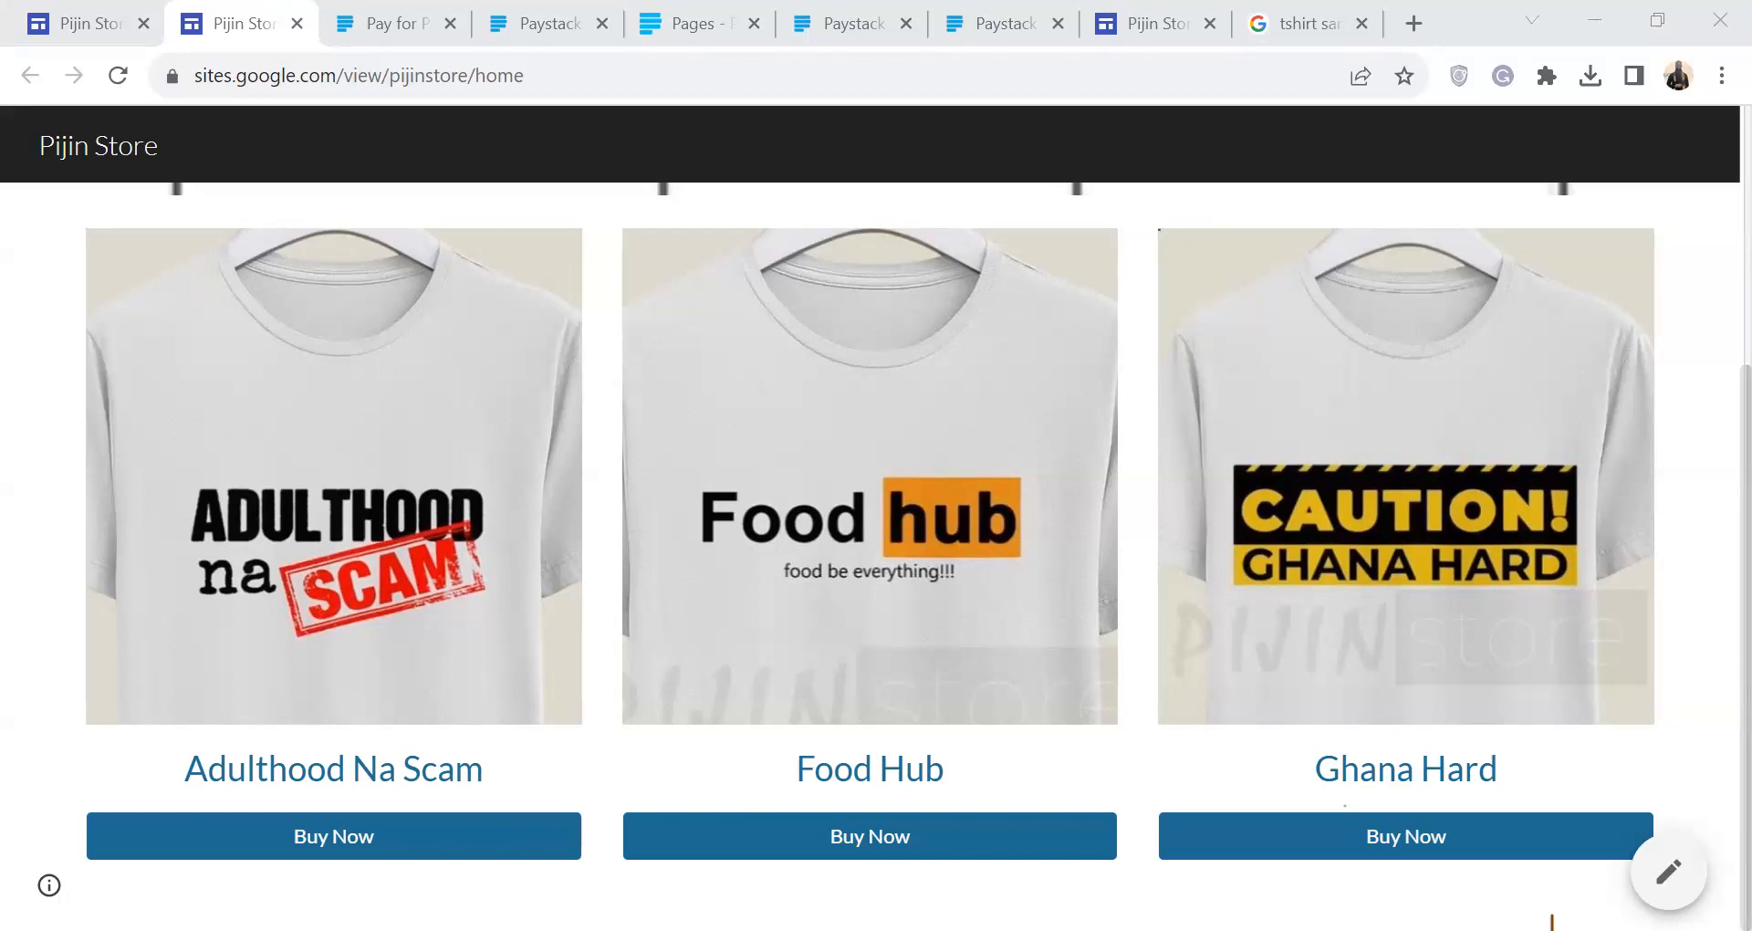
left_click(378, 20)
left_click(546, 23)
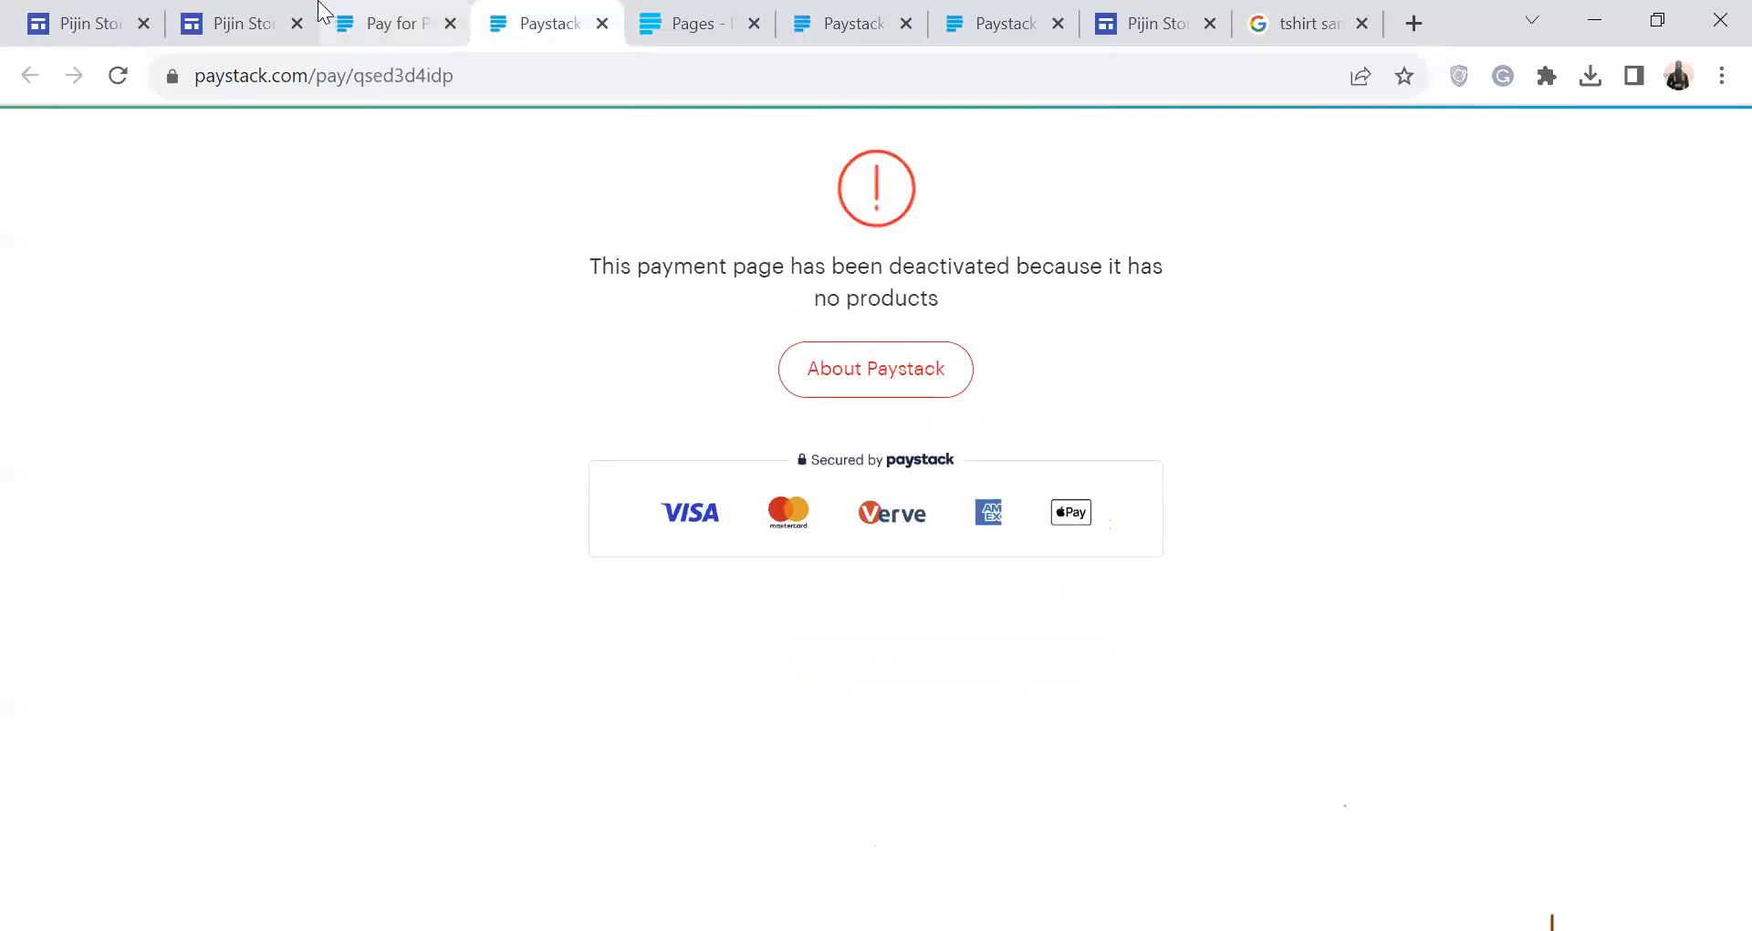
left_click(406, 22)
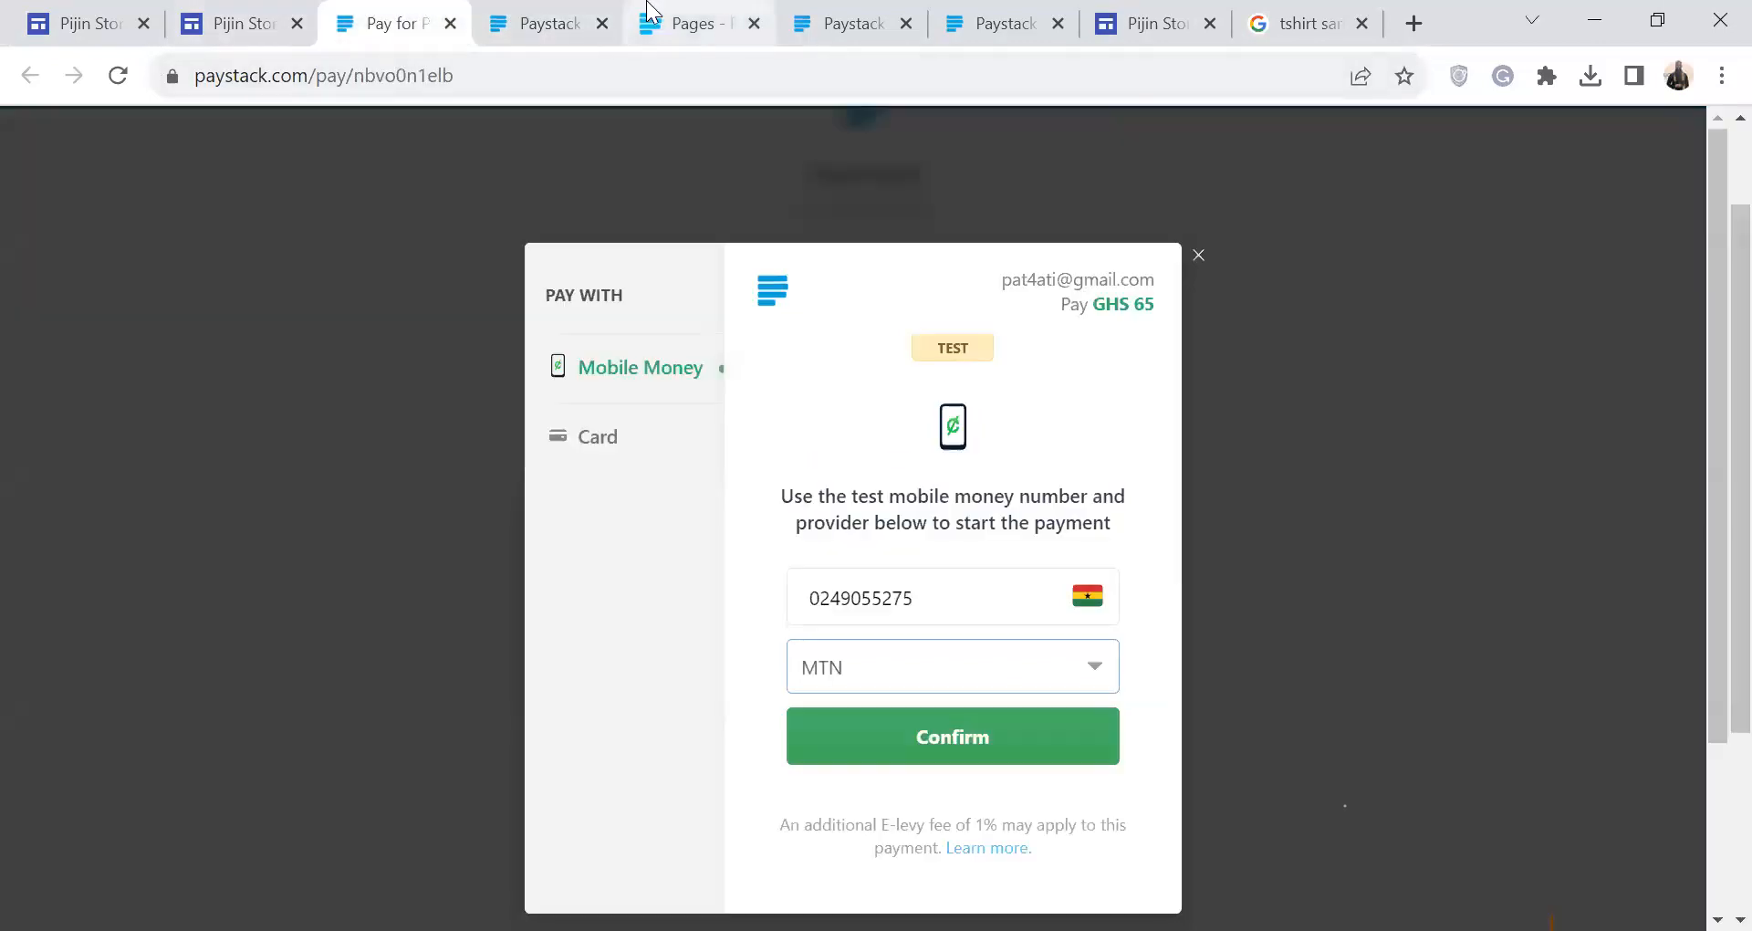
- Recheck the Arena Essentials page details in the Paystack dashboard and go back to the published store's product row
left_click(658, 13)
scroll(706, 509, "down", 3)
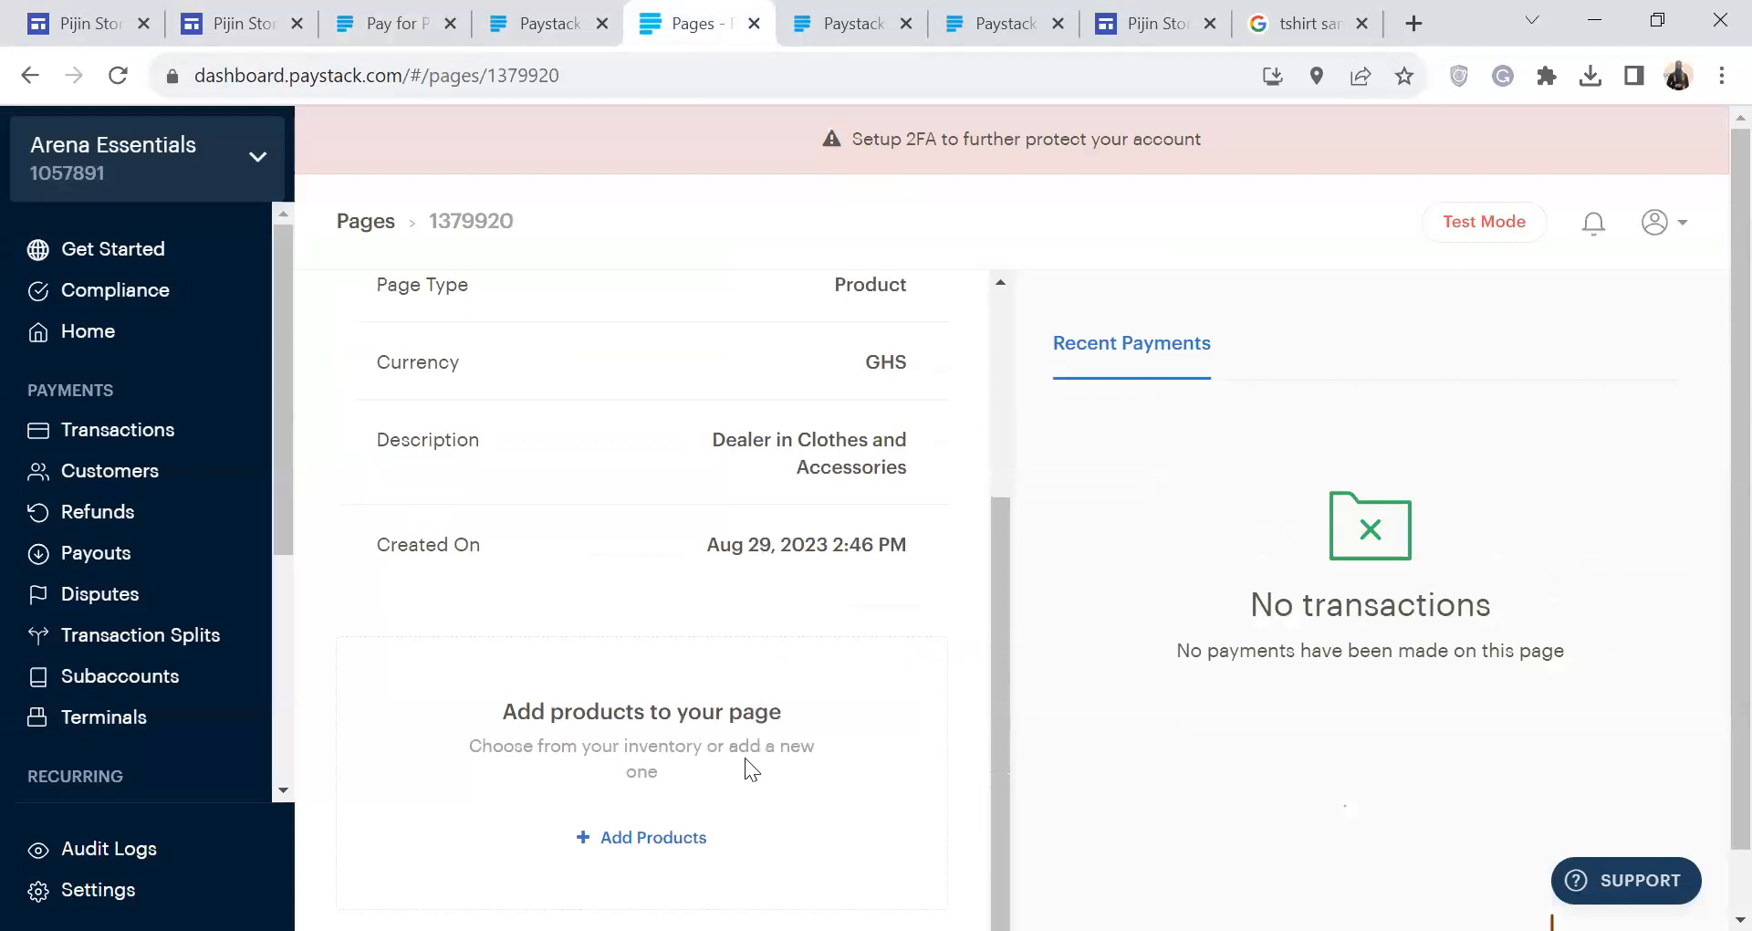
scroll(741, 790, "up", 3)
scroll(738, 751, "down", 3)
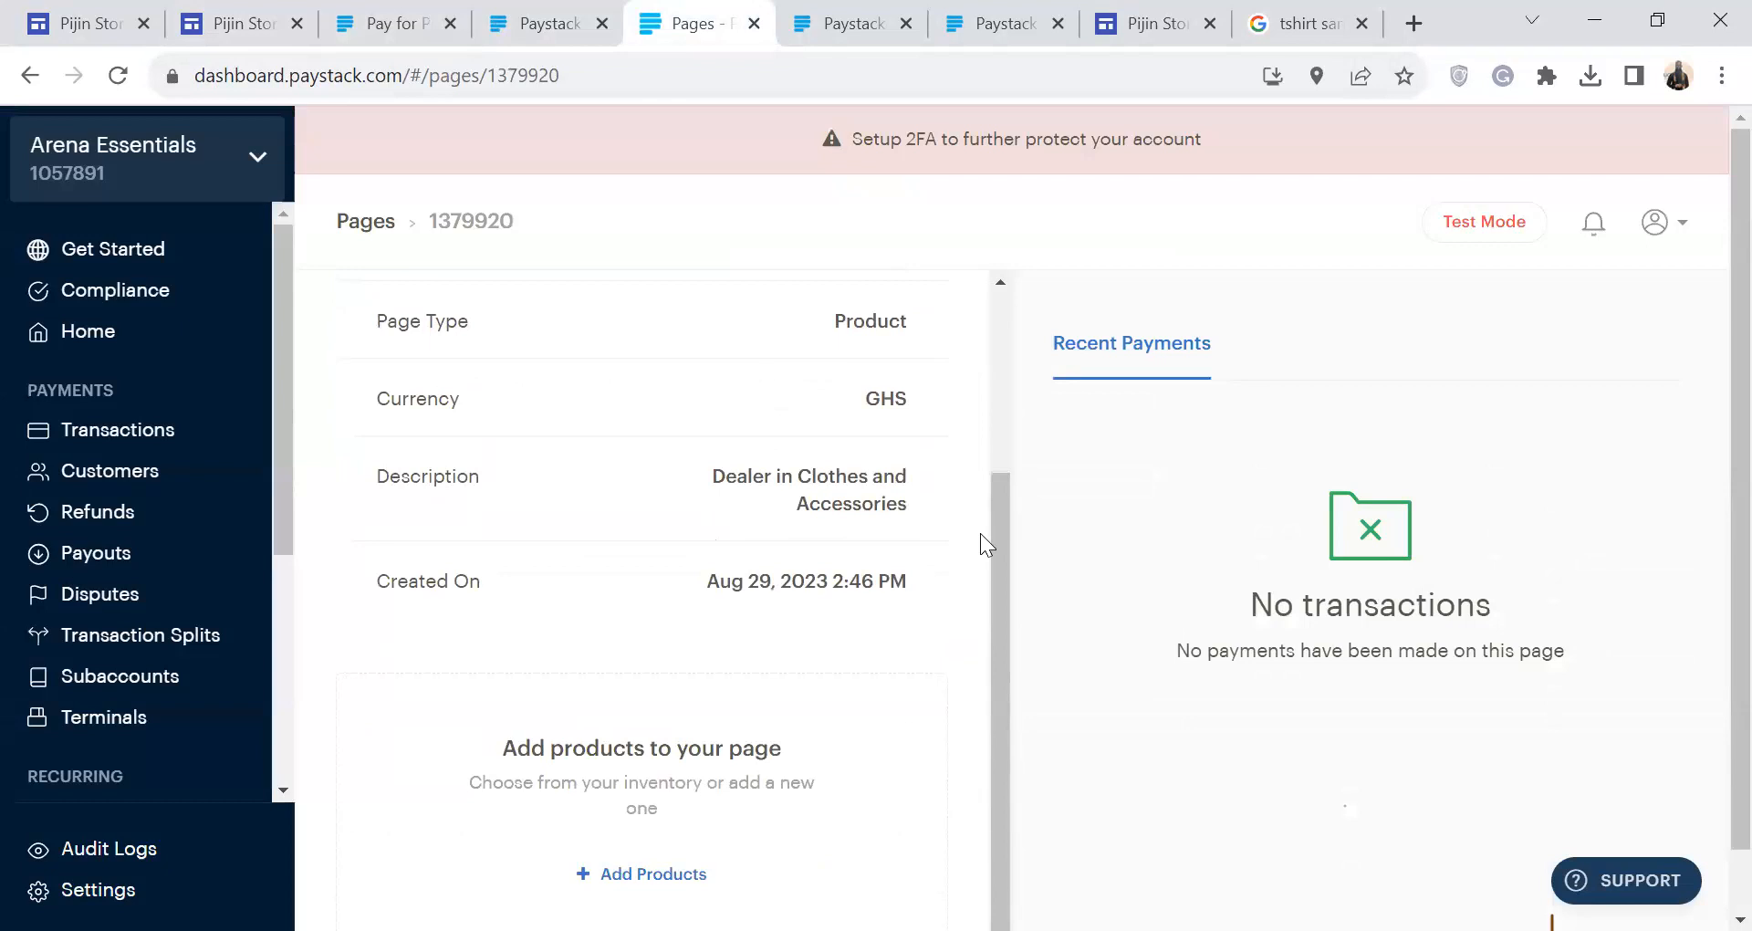
scroll(971, 504, "up", 3)
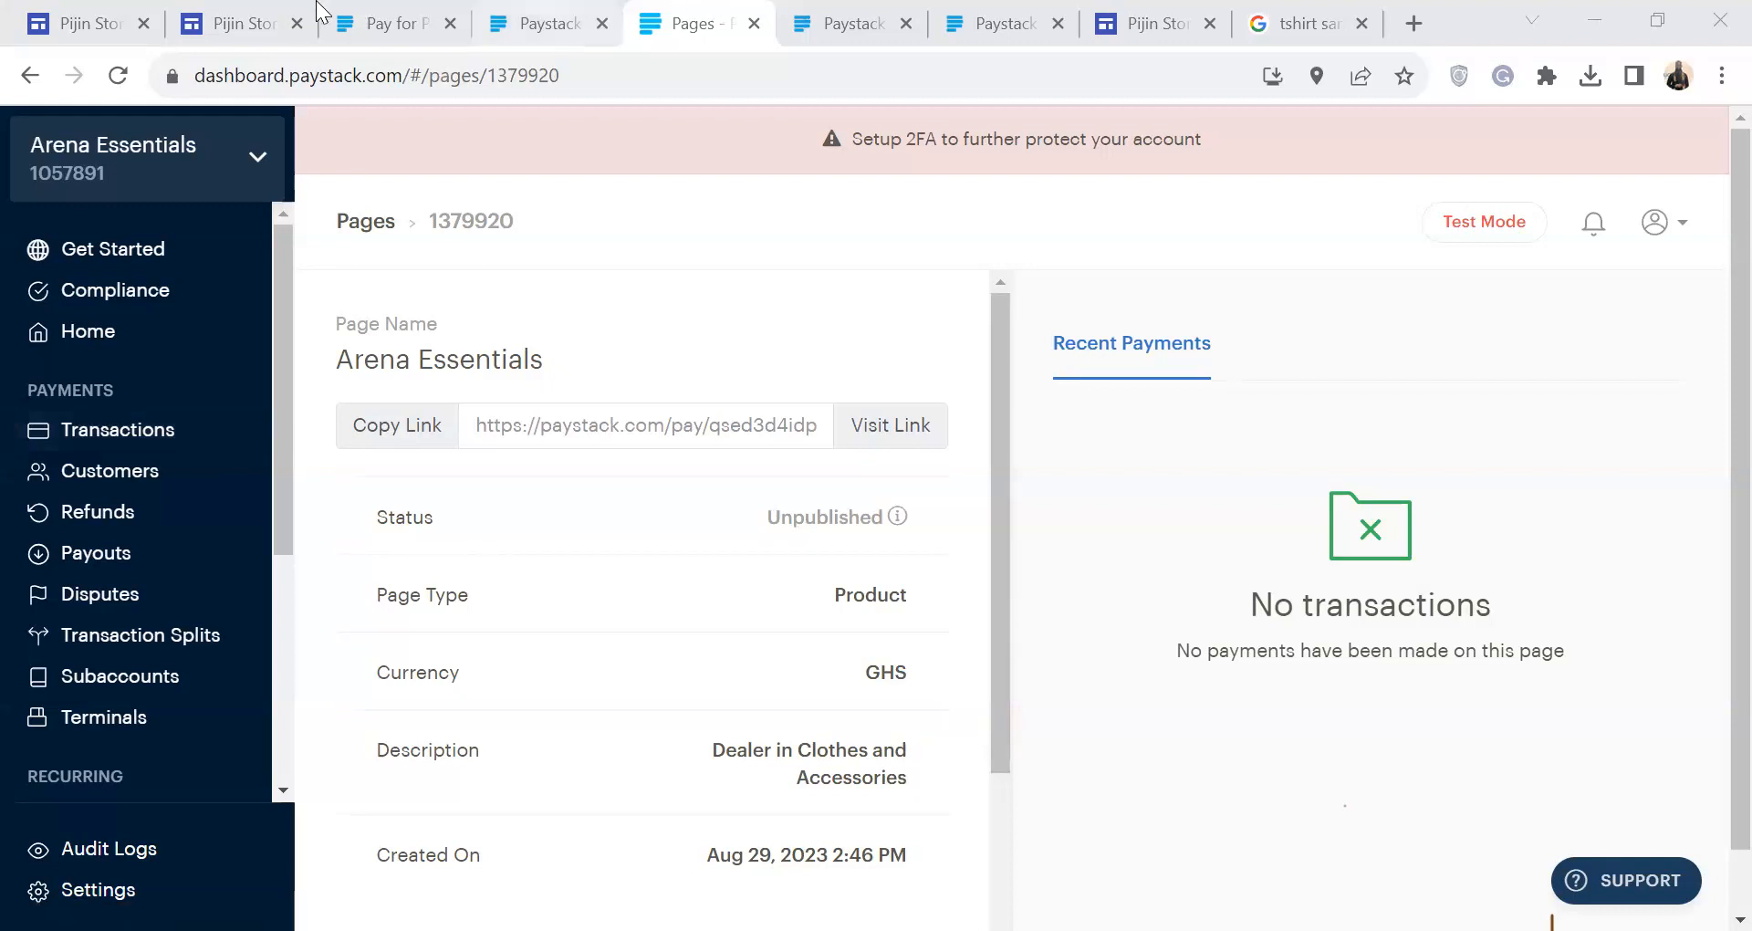
left_click(249, 3)
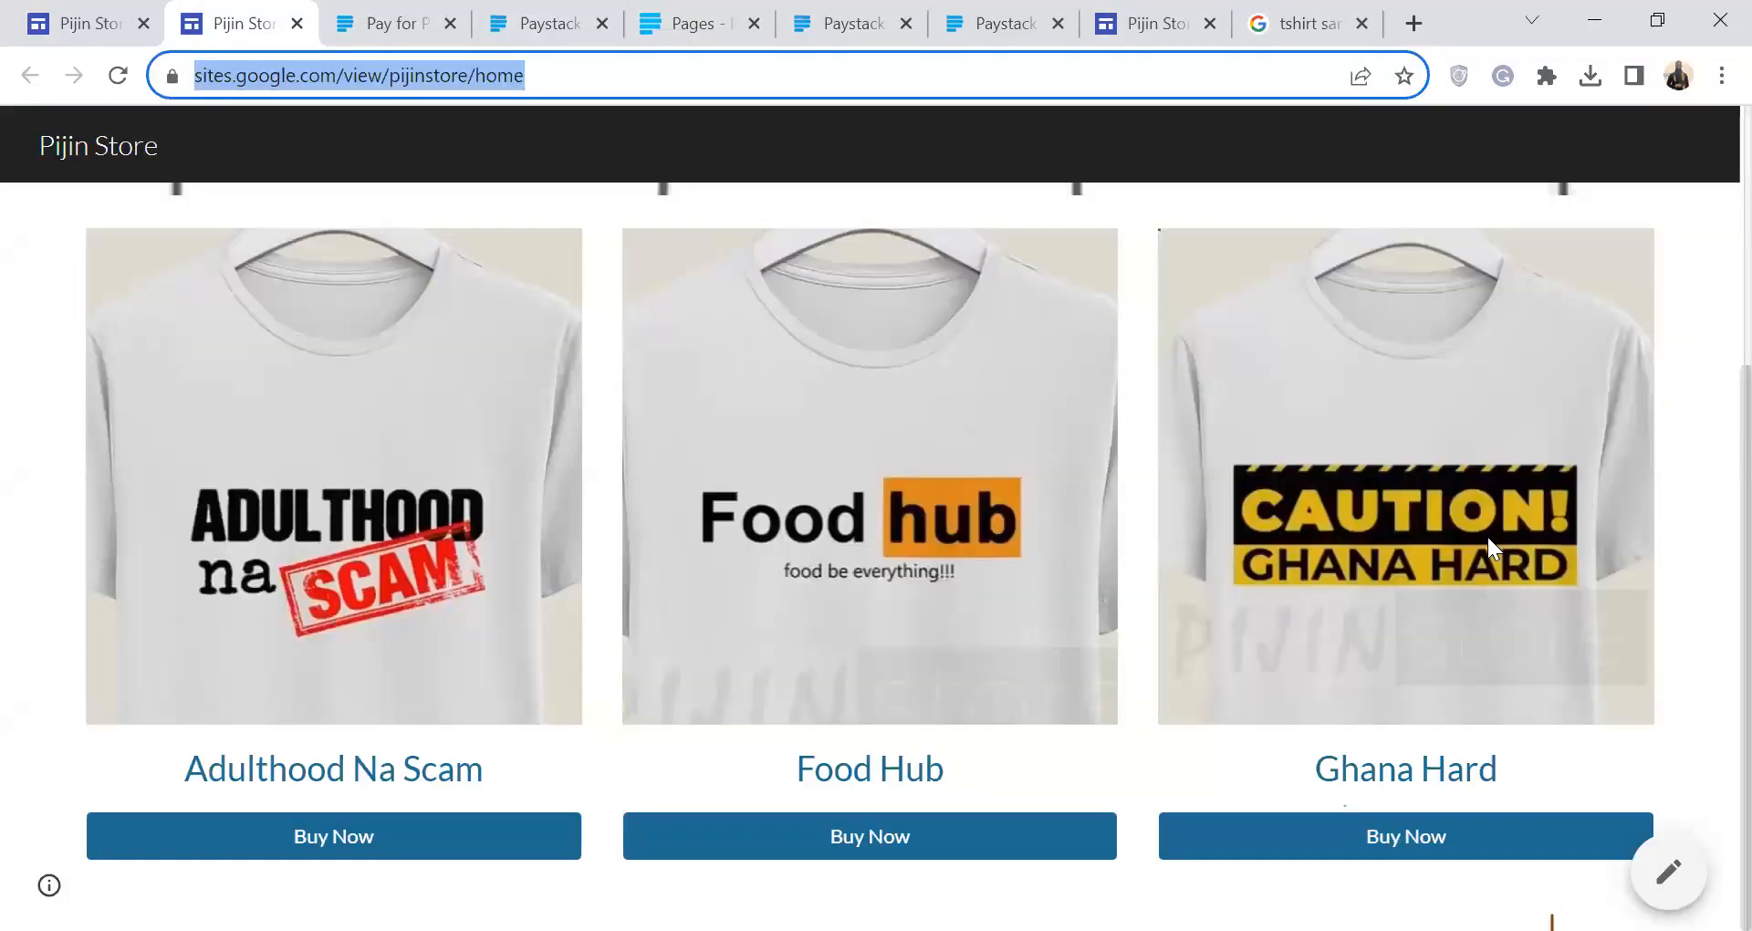
- Leave the published store and open the Google Sites start page at sites.google.com
scroll(1391, 431, "up", 4)
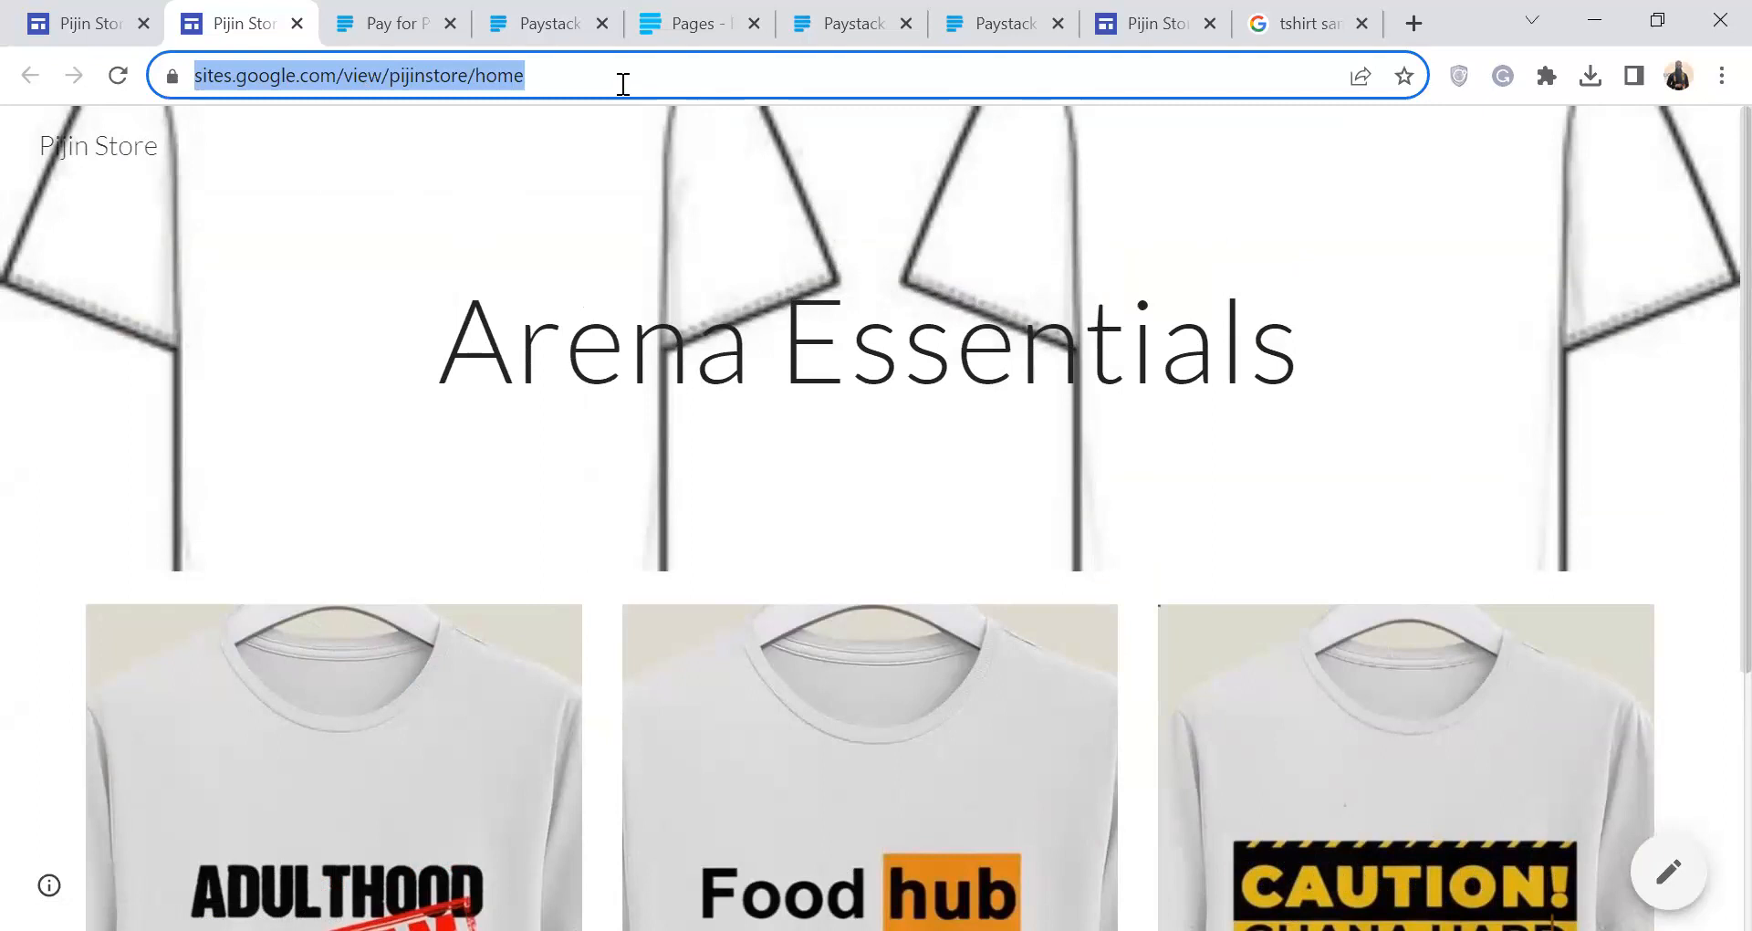
type("sites.google.com")
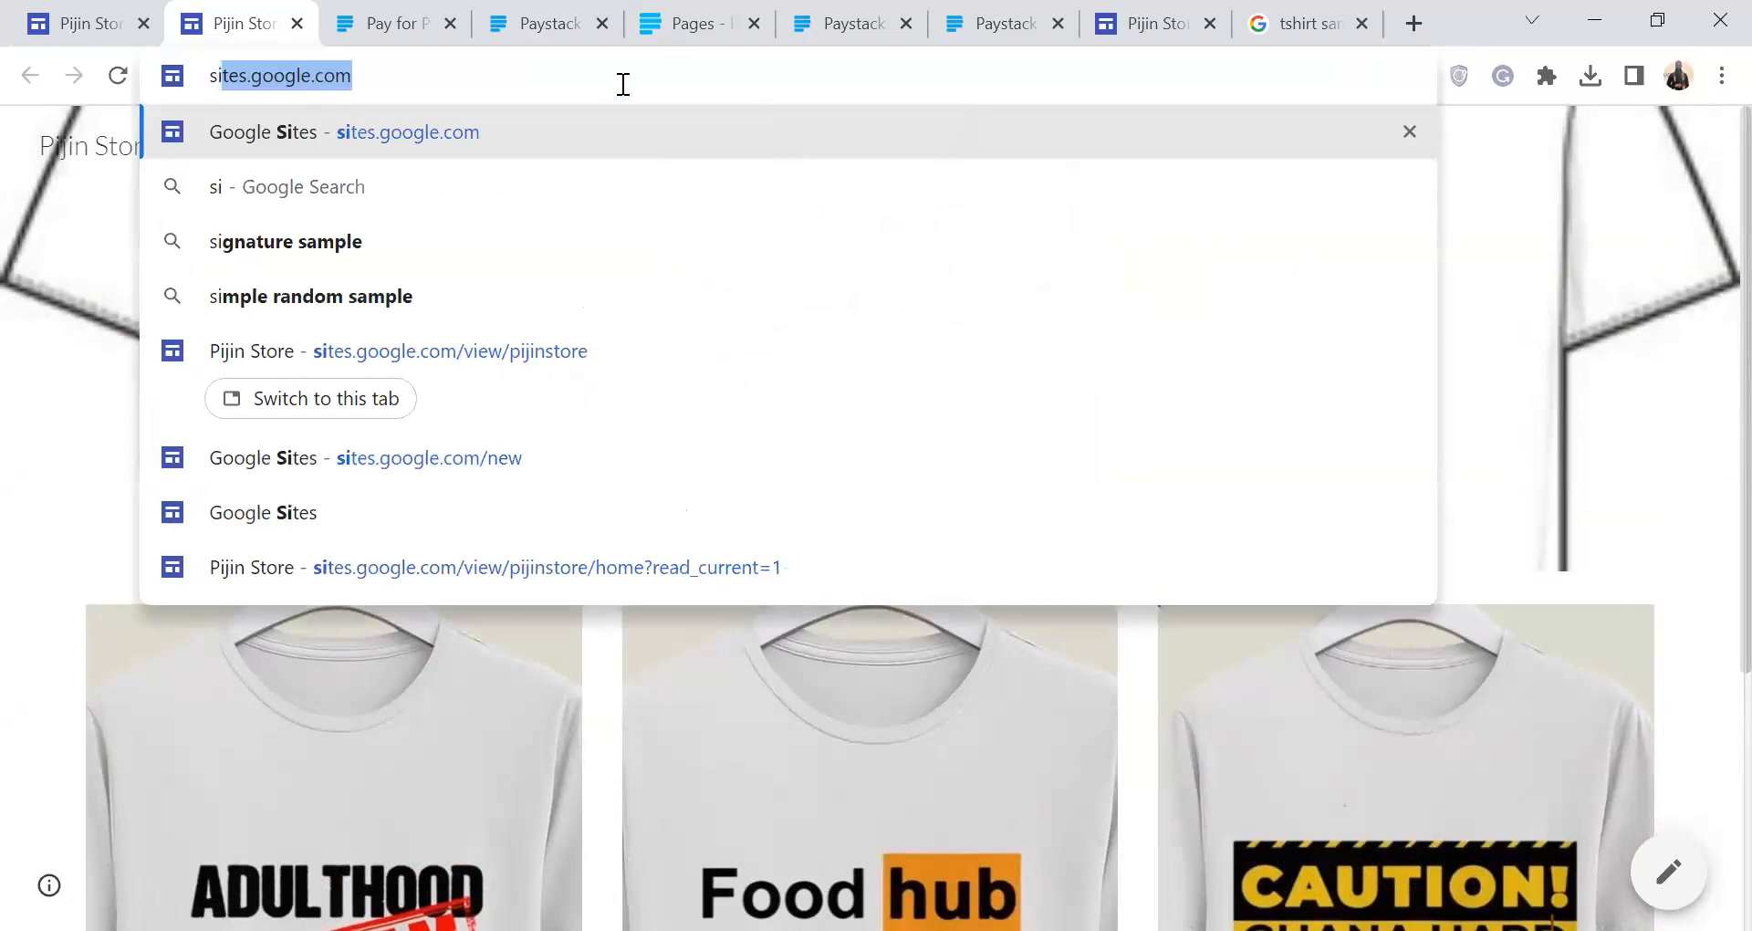
key("Return")
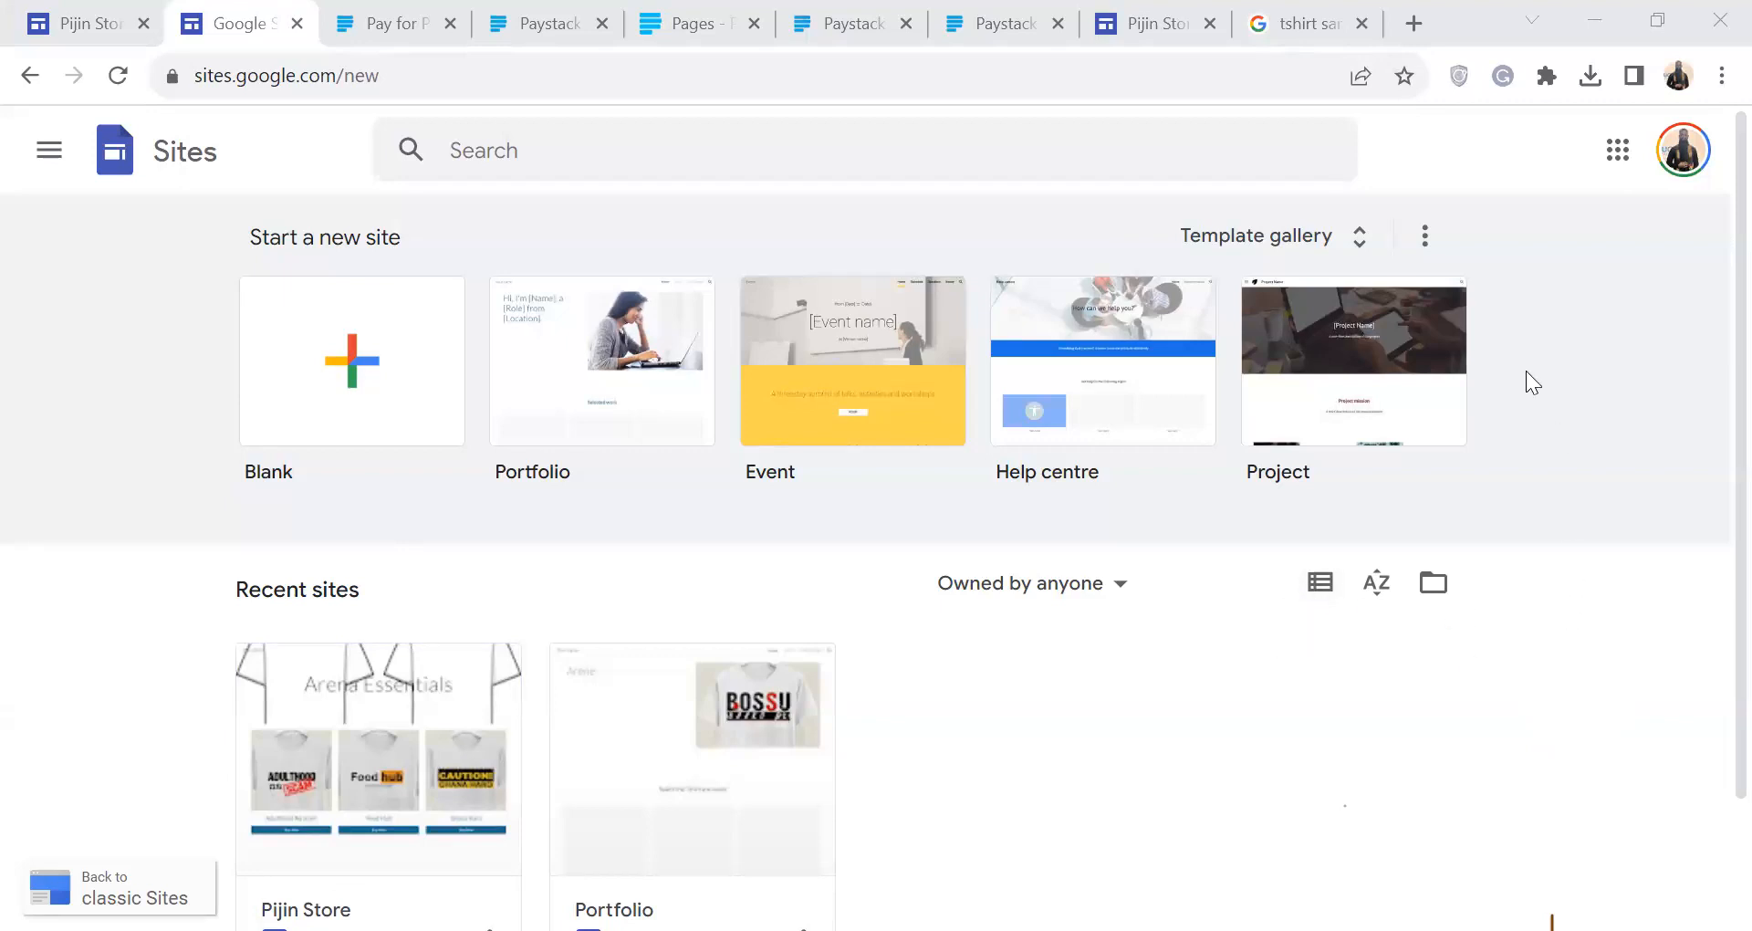
scroll(1526, 380, "down", 2)
scroll(1484, 465, "up", 2)
left_click(50, 150)
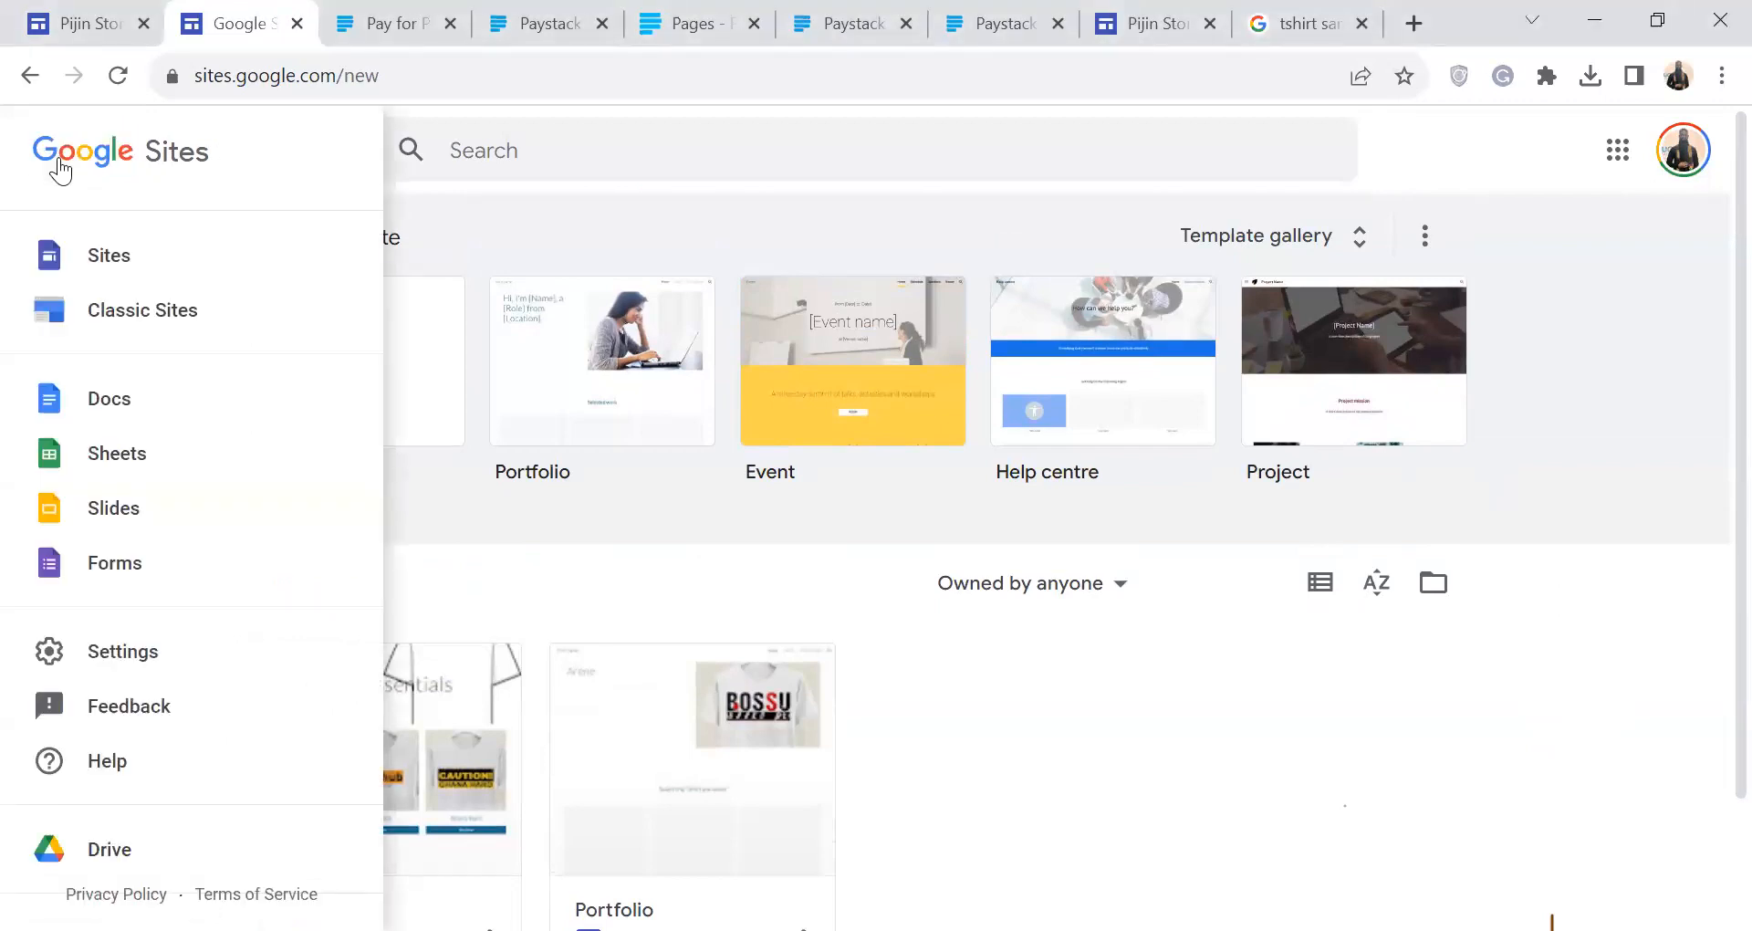
left_click(1368, 808)
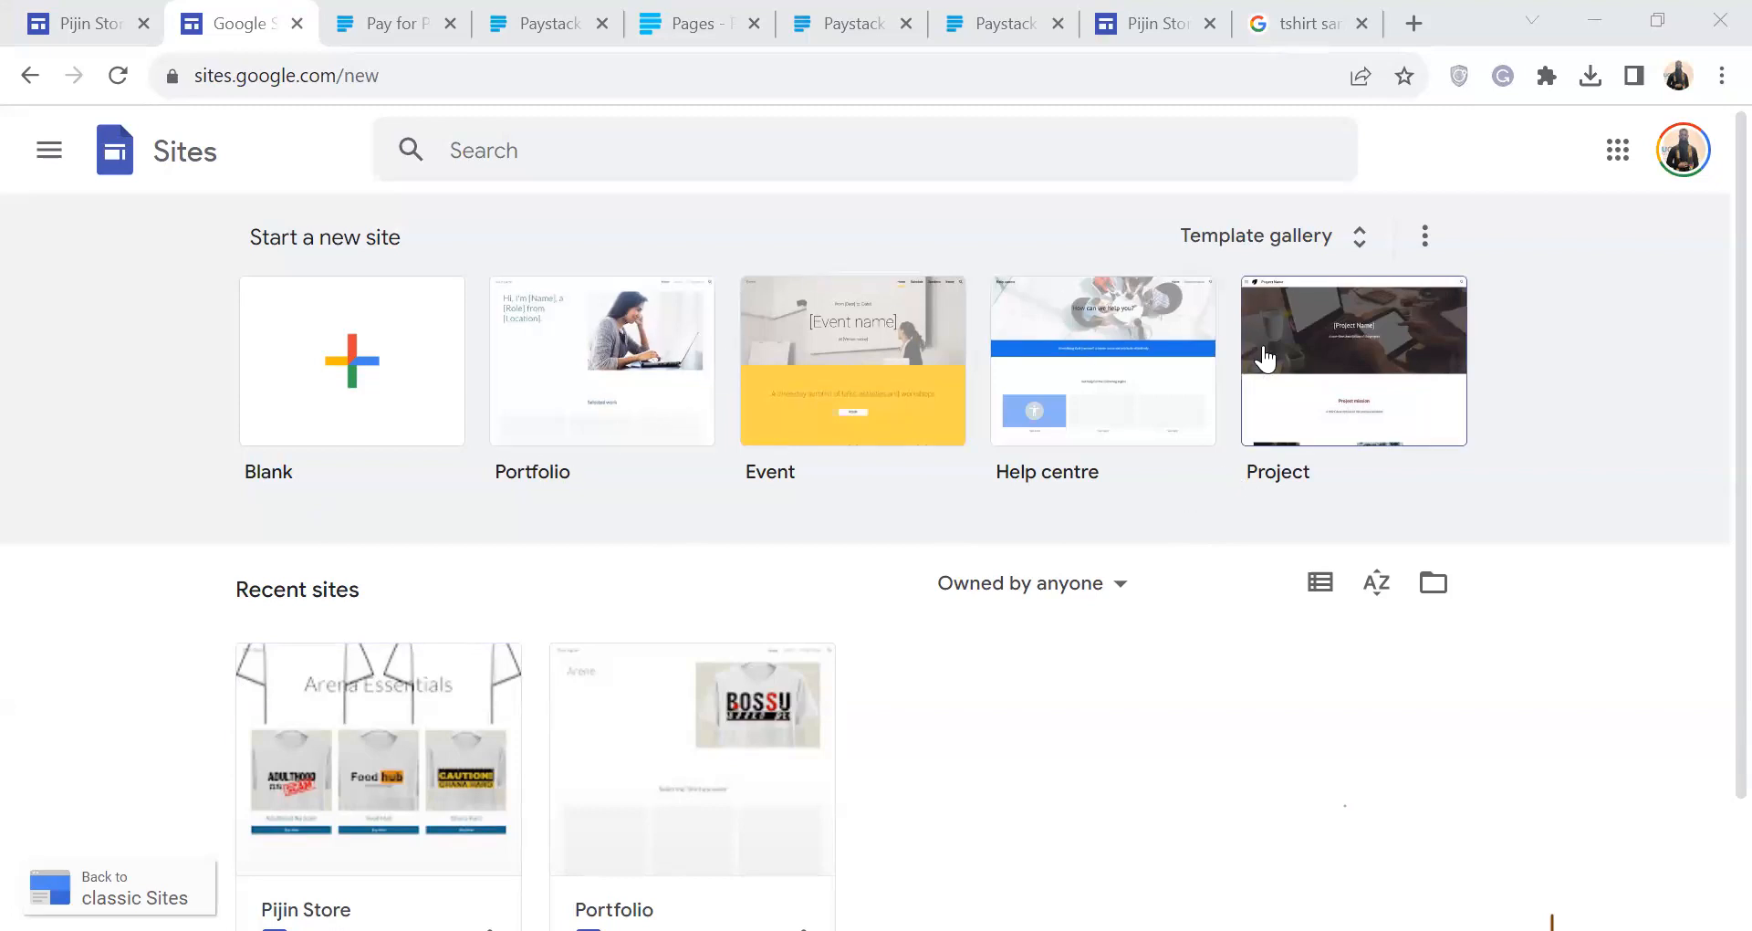
scroll(675, 429, "down", 1)
scroll(660, 402, "up", 1)
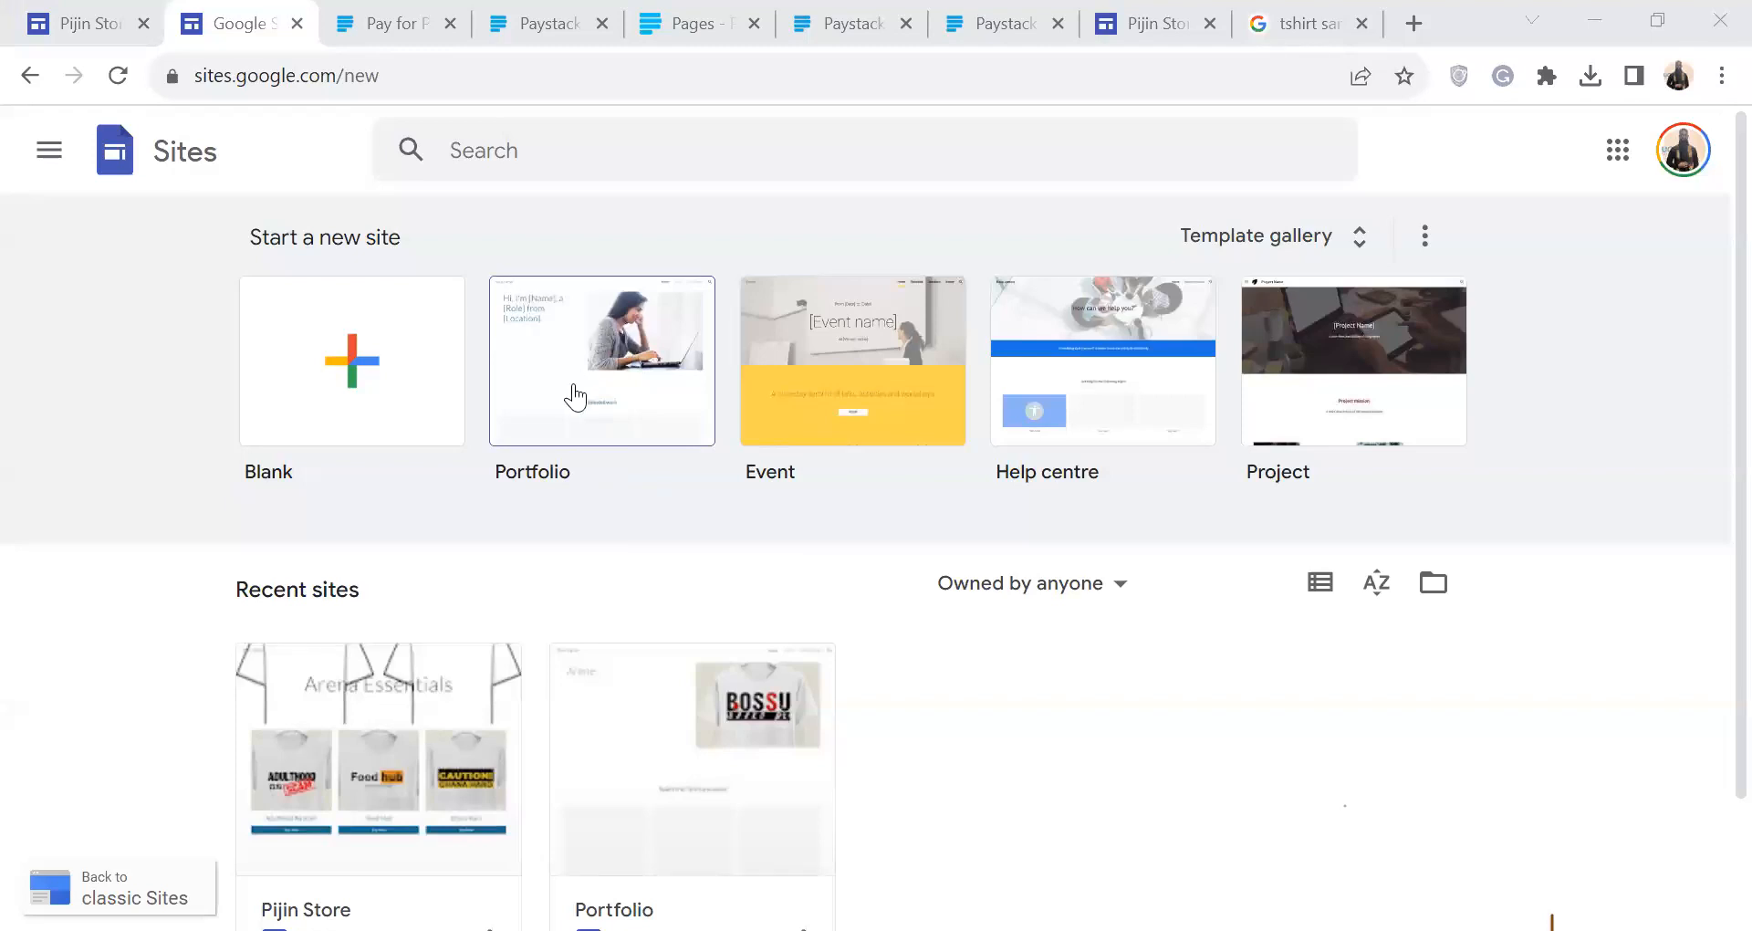
- Create a new blank site and replace the page title with "Pijin Store"
left_click(290, 377)
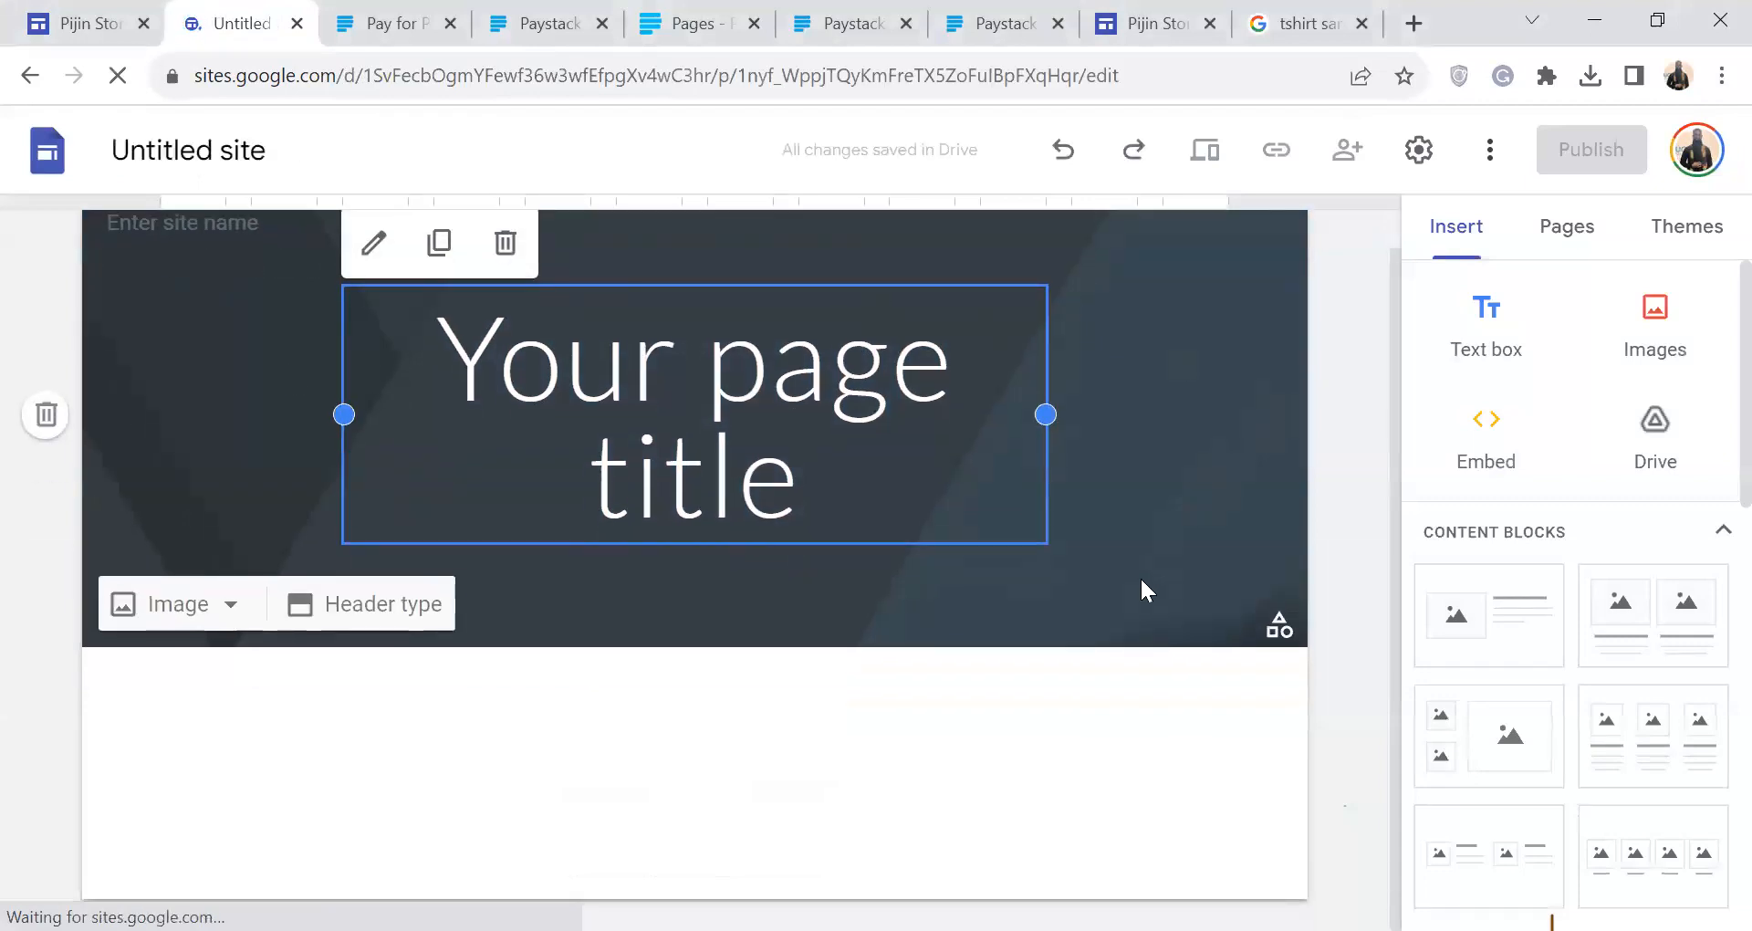
double_click(711, 416)
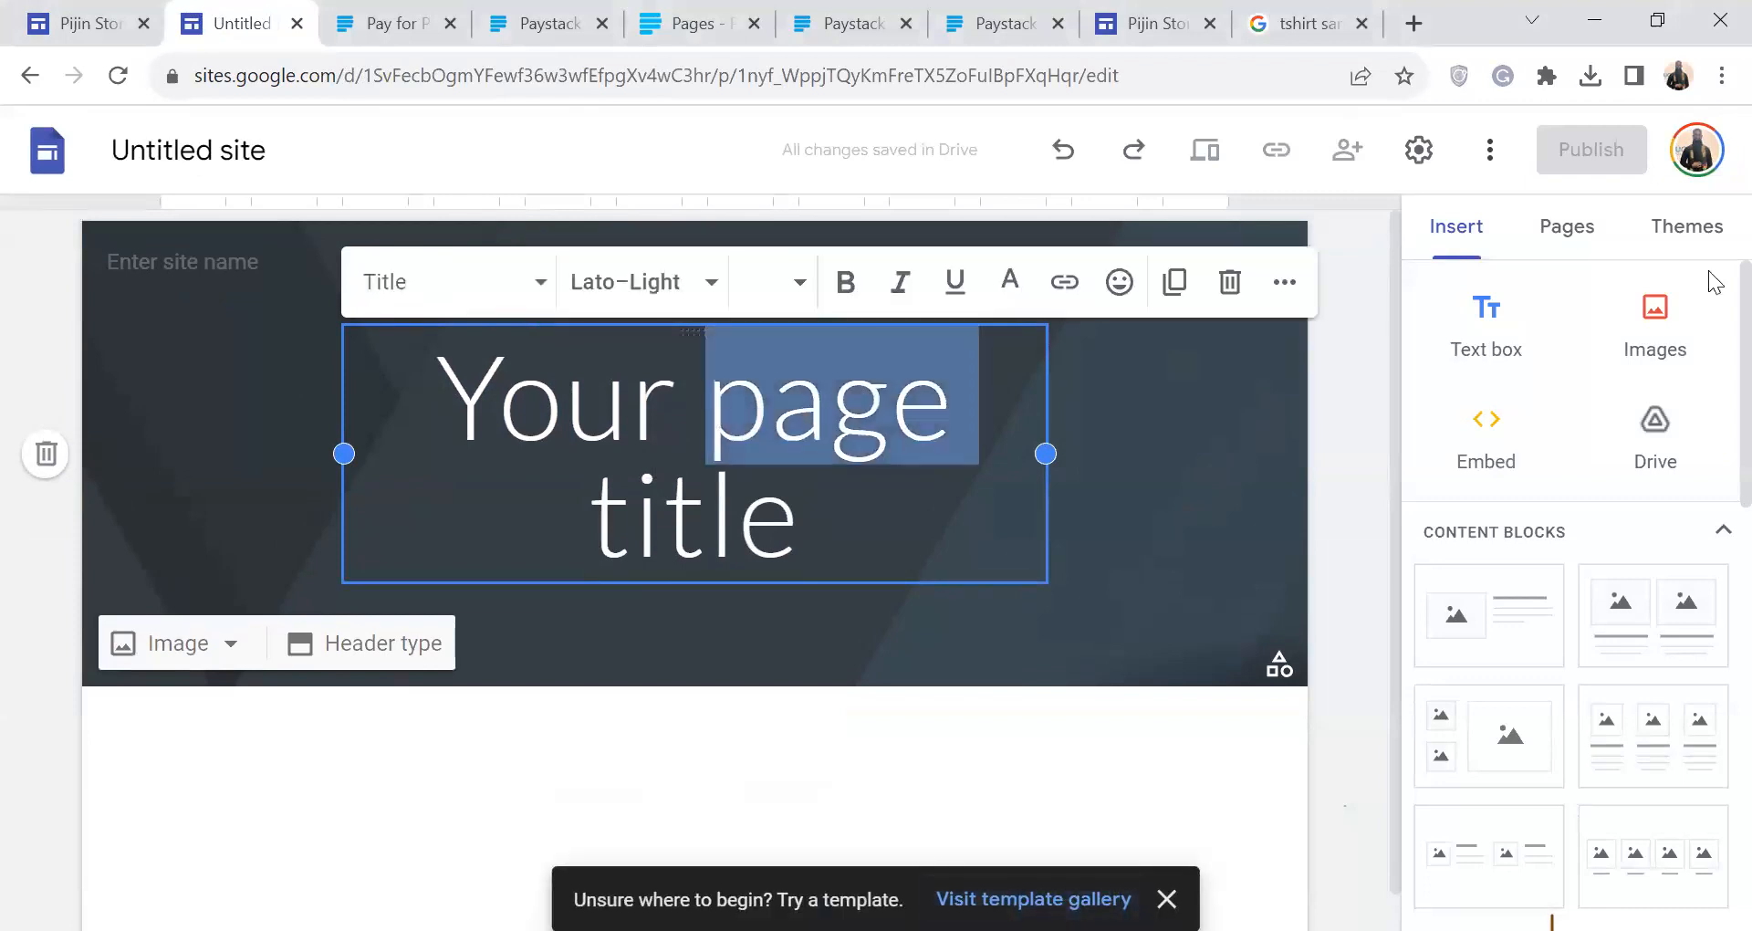
key("ctrl+a")
type("P")
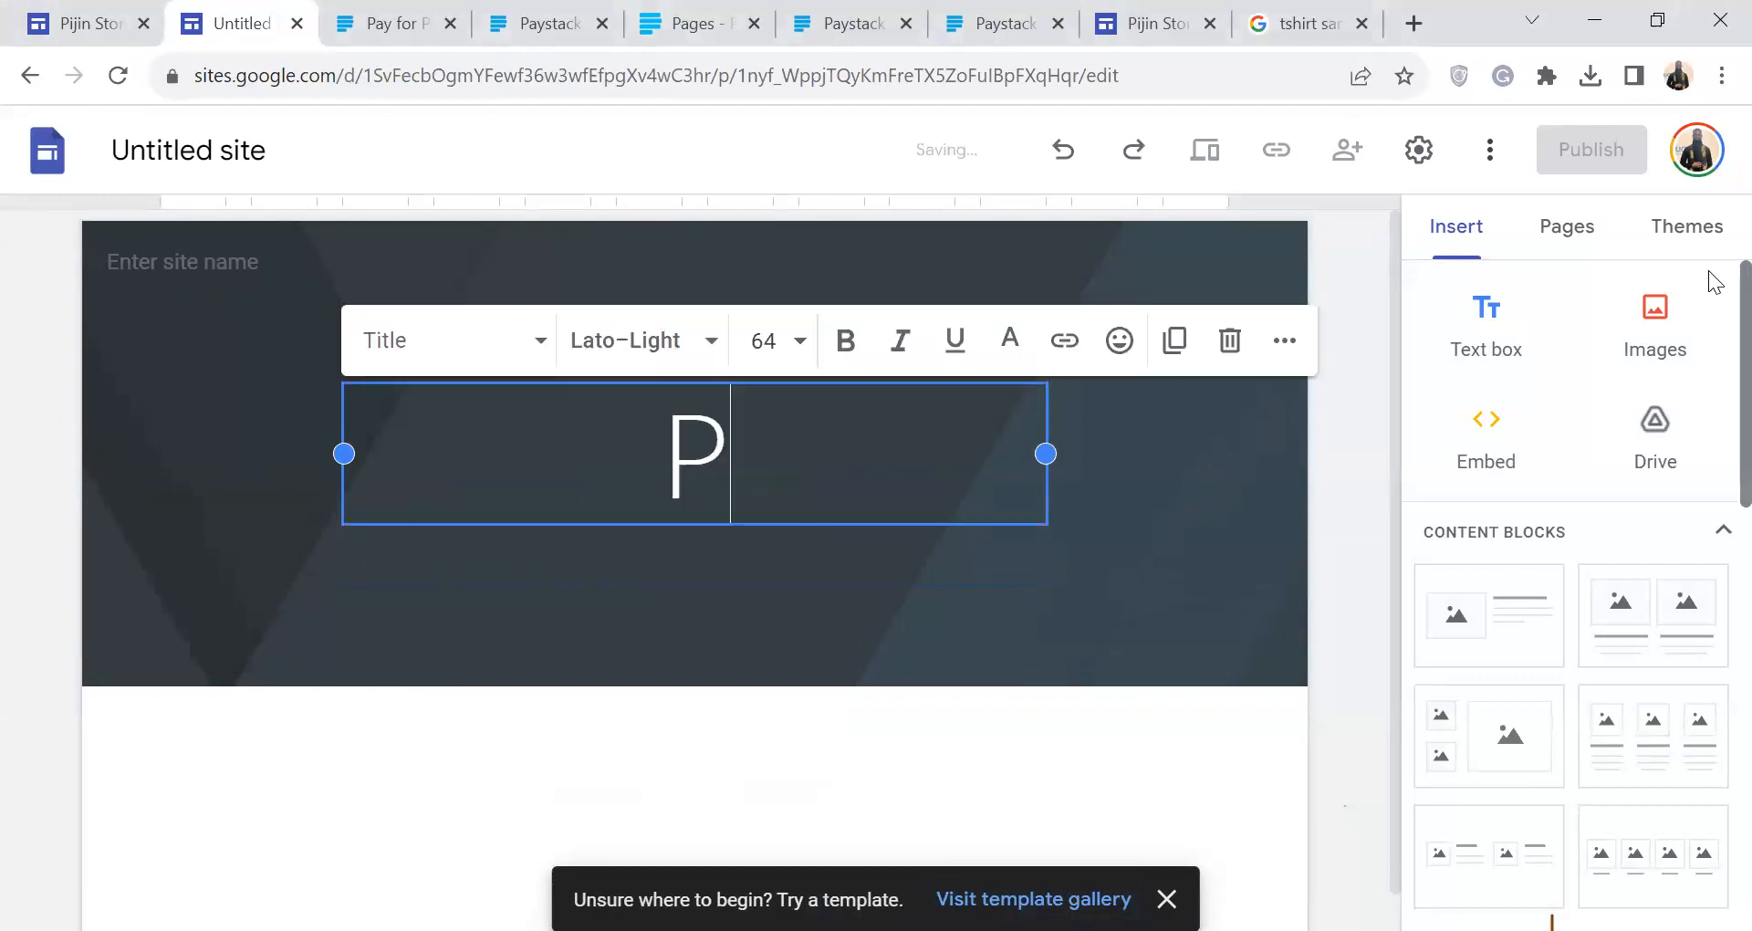
type("ijin")
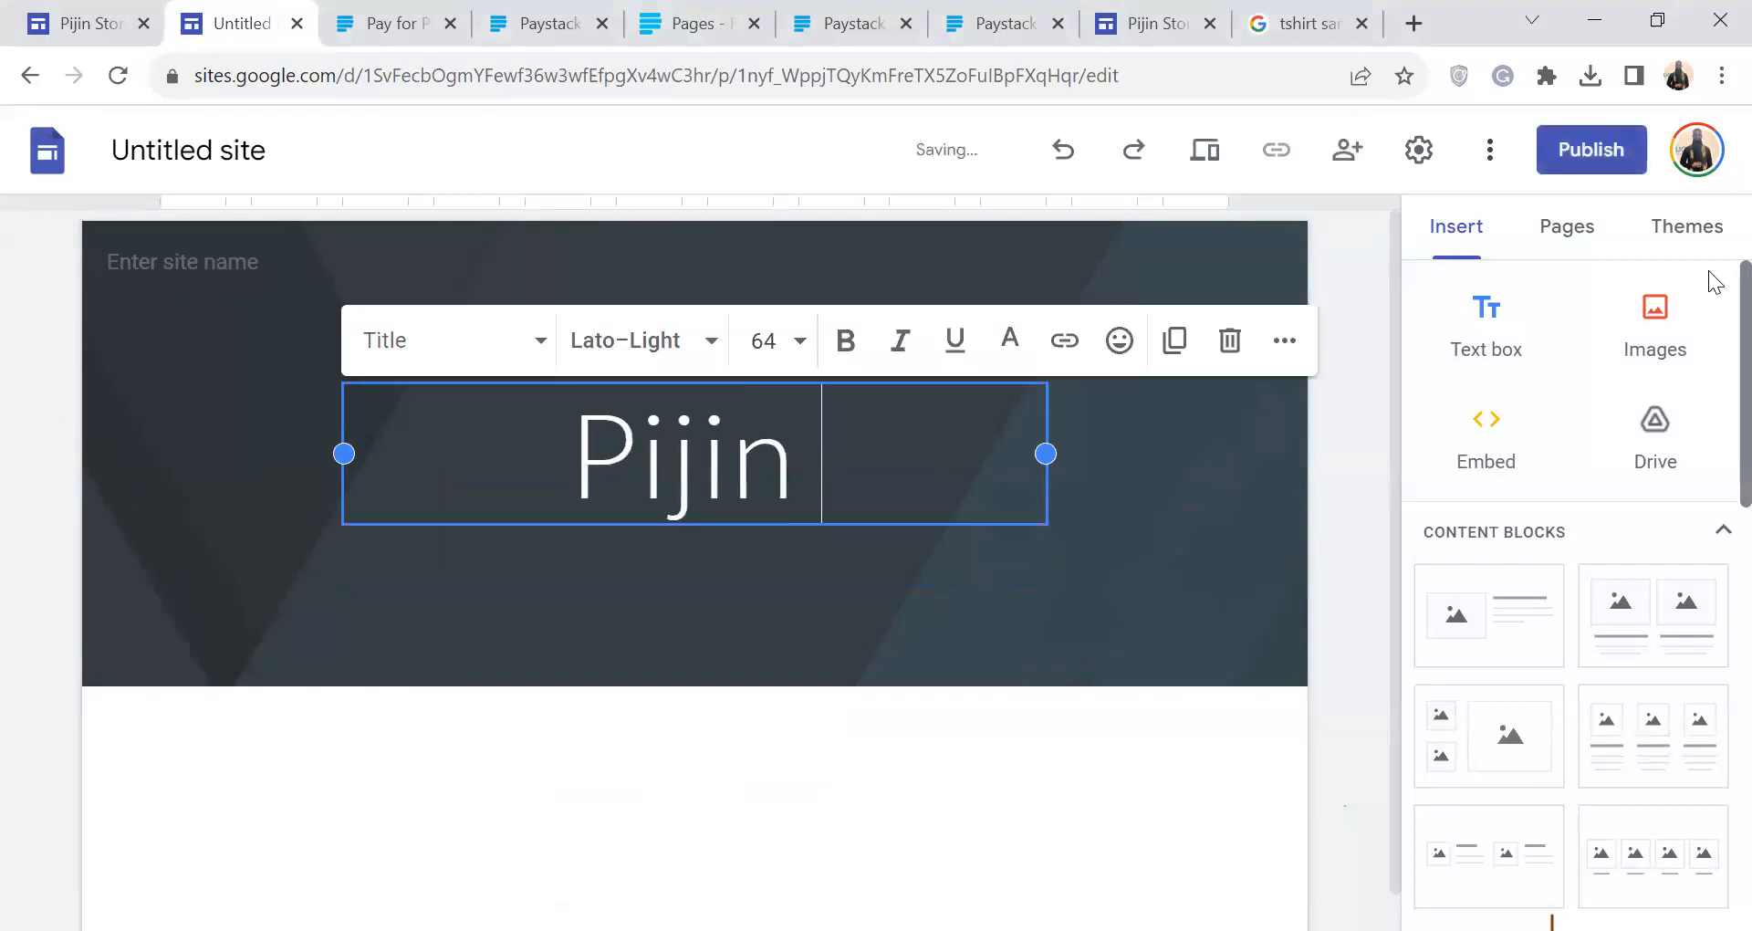
type(" S")
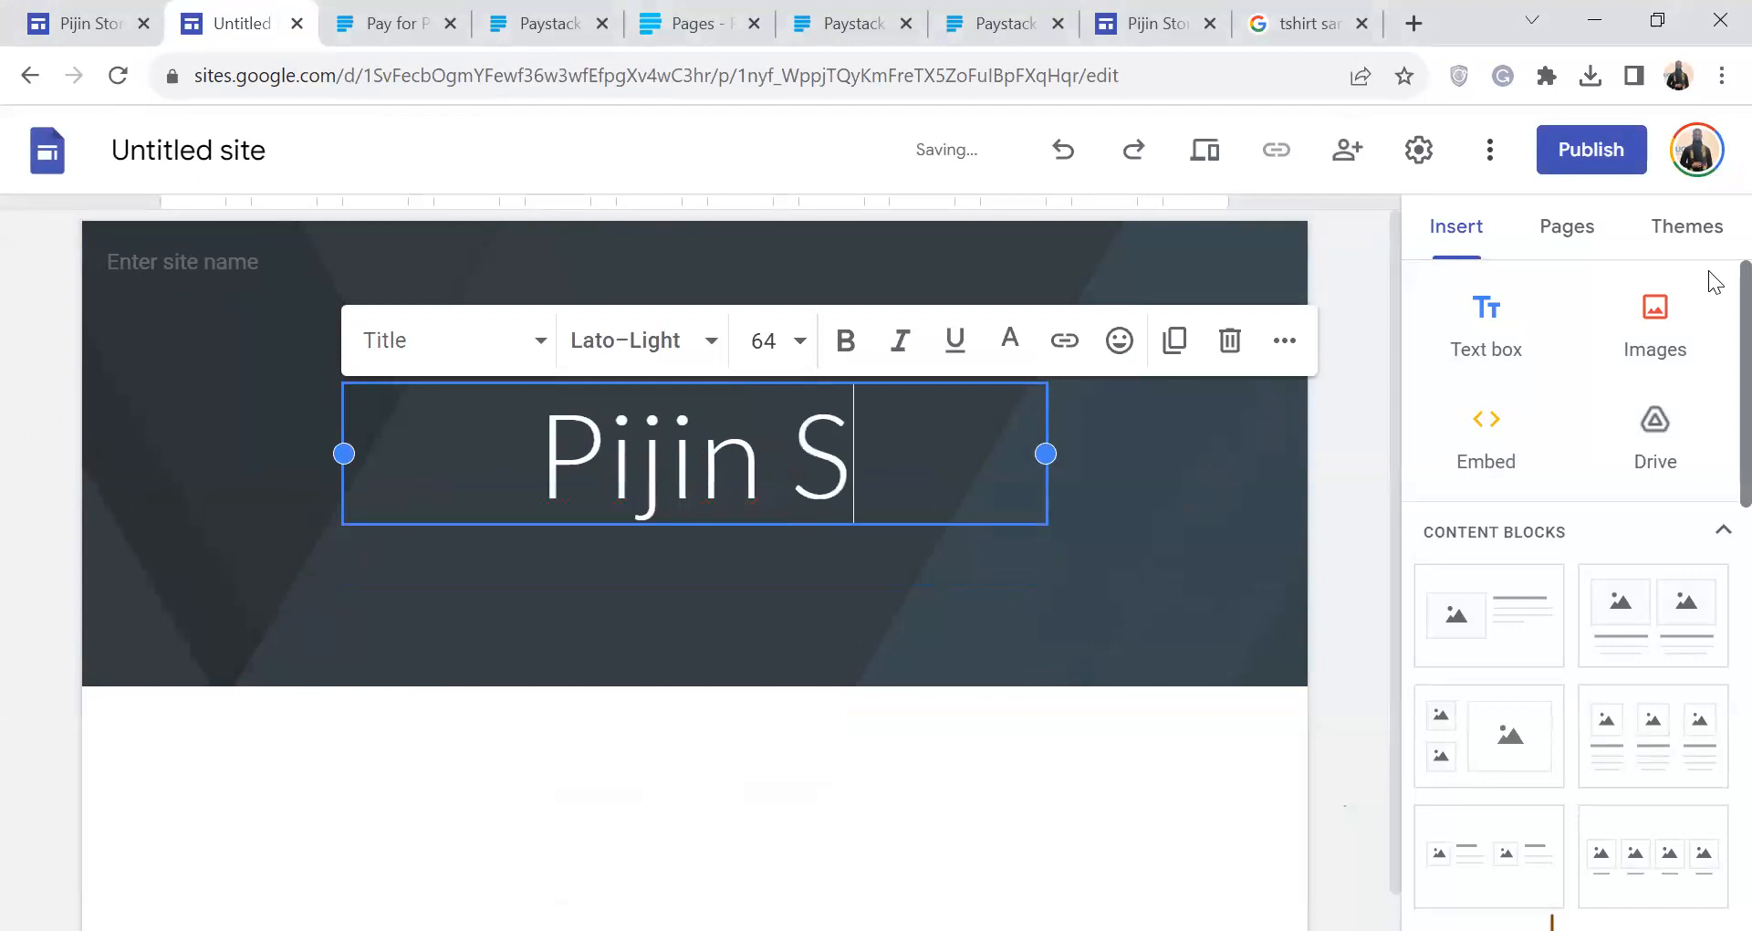
type("tore")
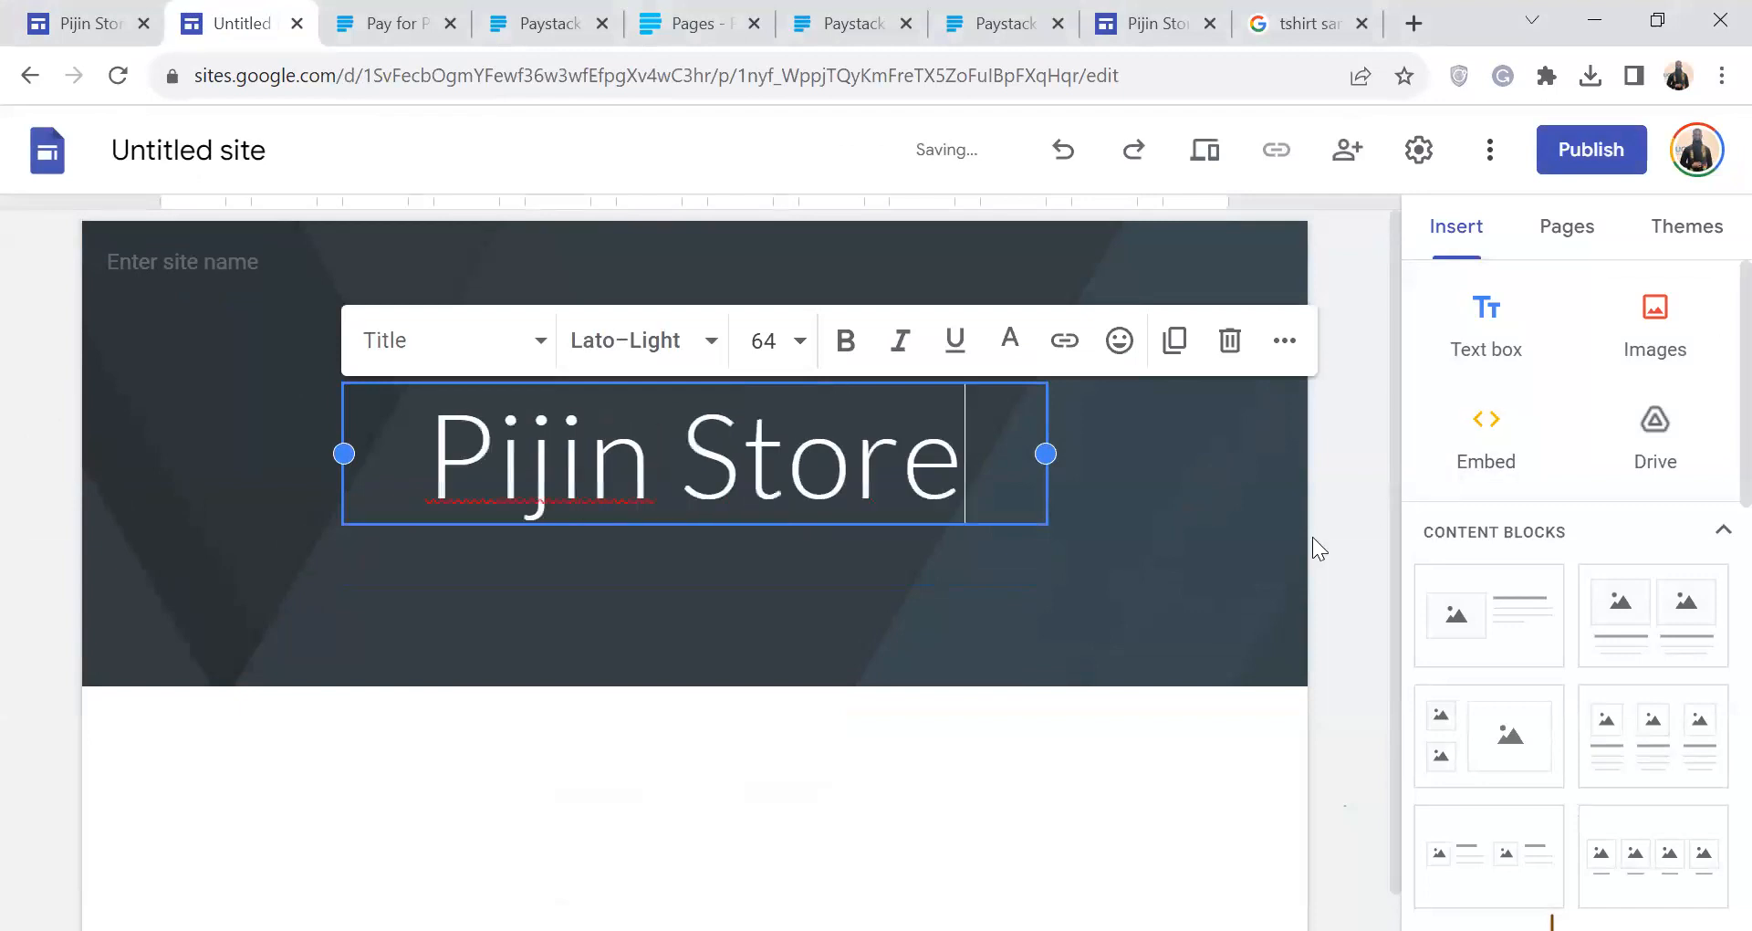
- Enter "Pijin Store" as the site name in the page header
left_click(193, 262)
type("Pijin Store")
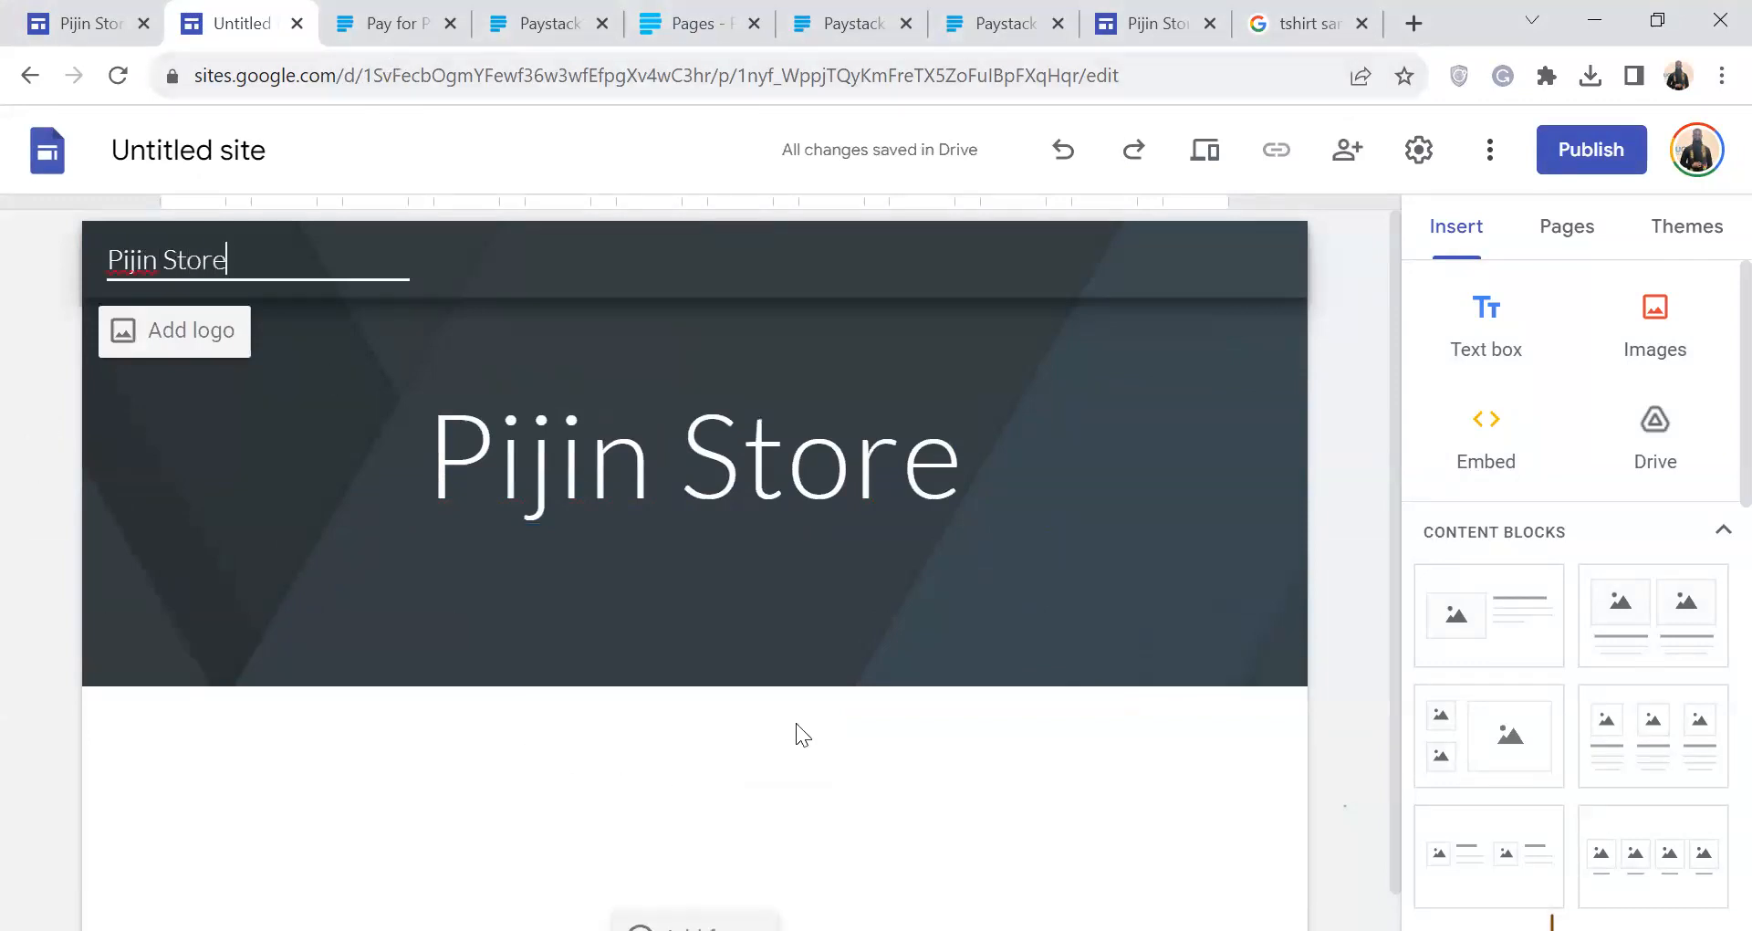
left_click(900, 599)
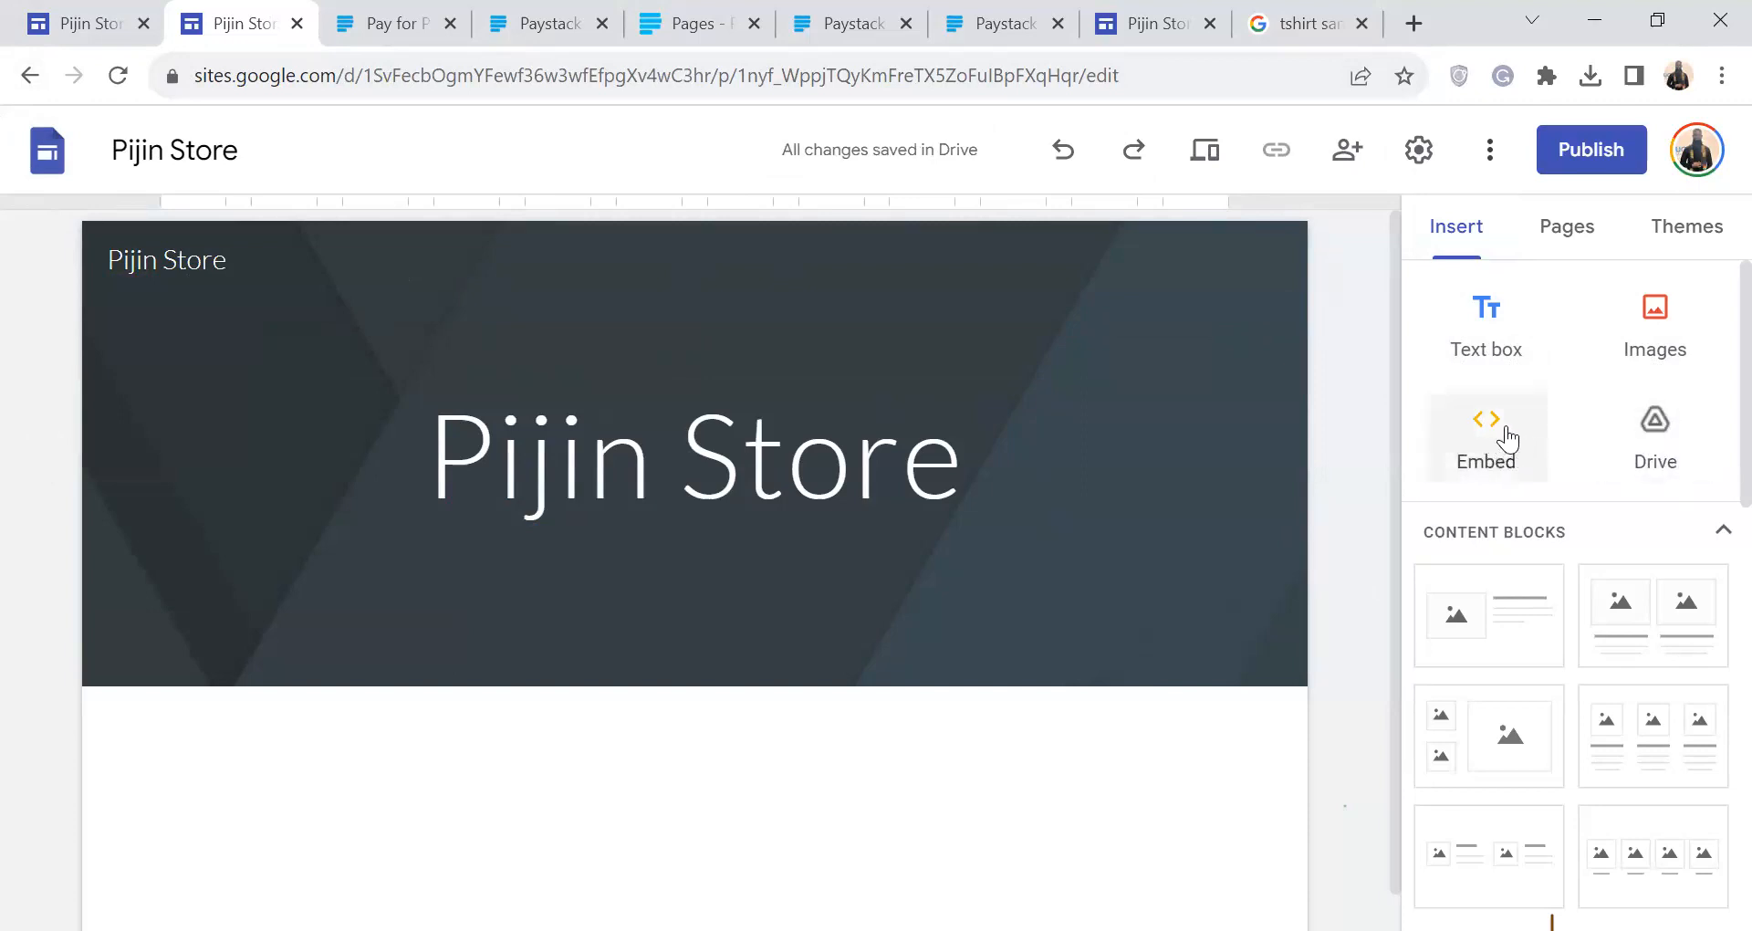
- Try the Simple theme's pink, green and purple colours and set the theme colour to black
left_click(1571, 239)
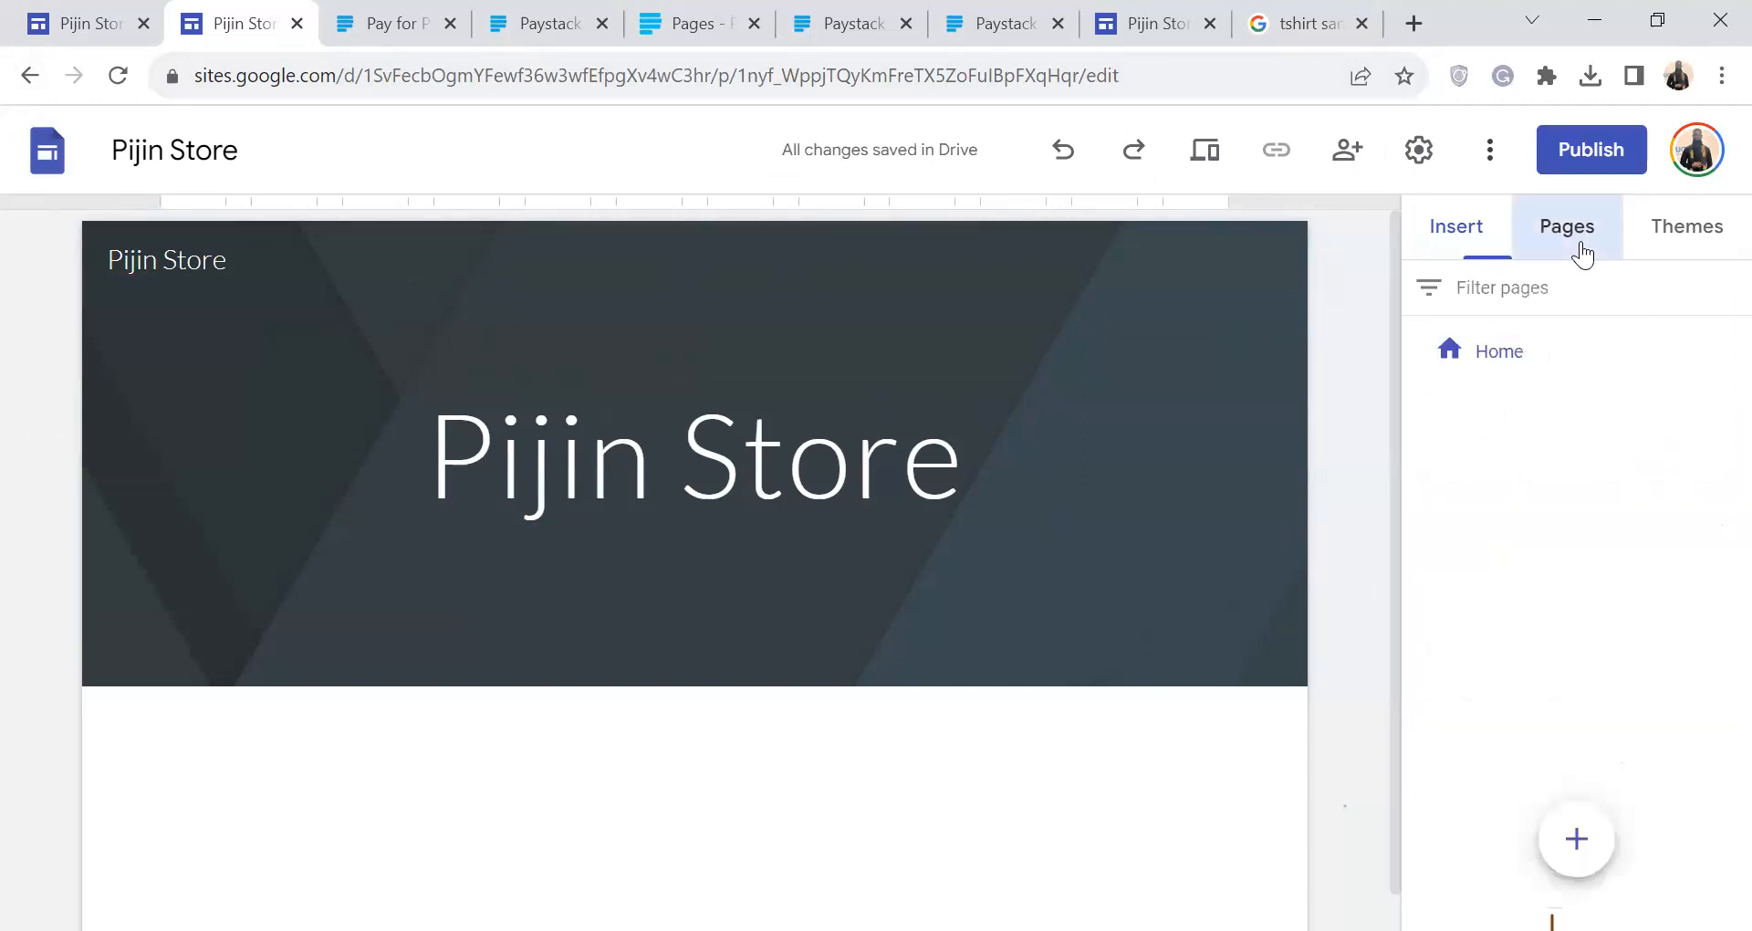
left_click(1681, 243)
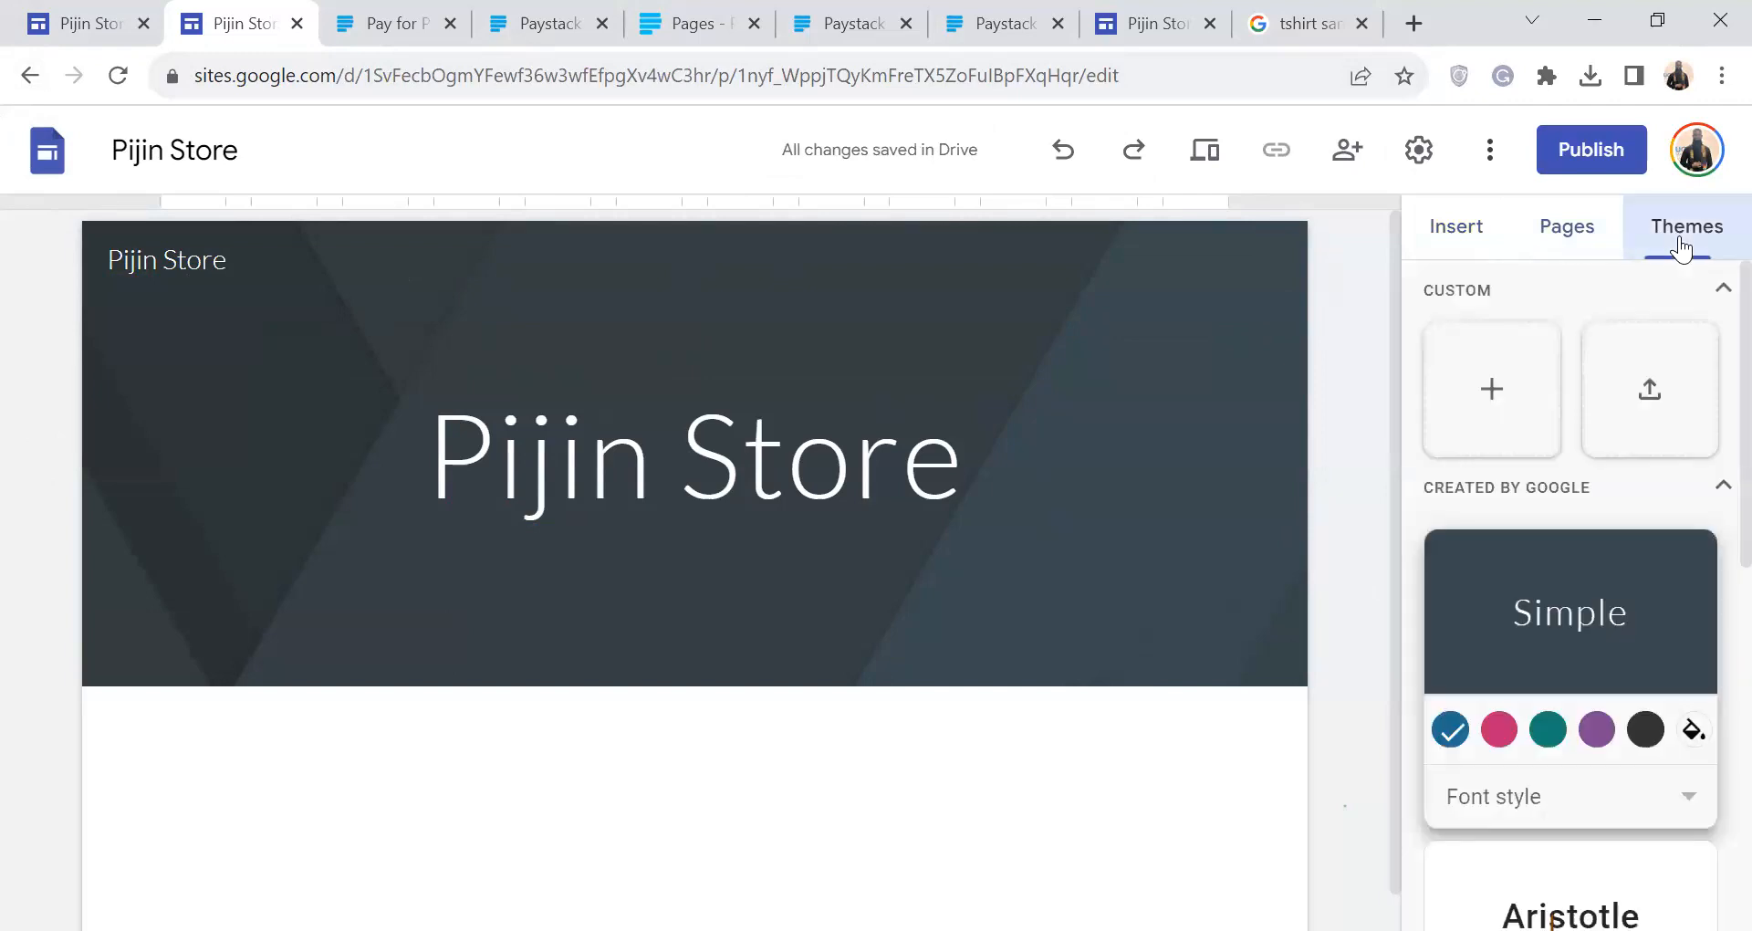
left_click(1500, 732)
left_click(1548, 728)
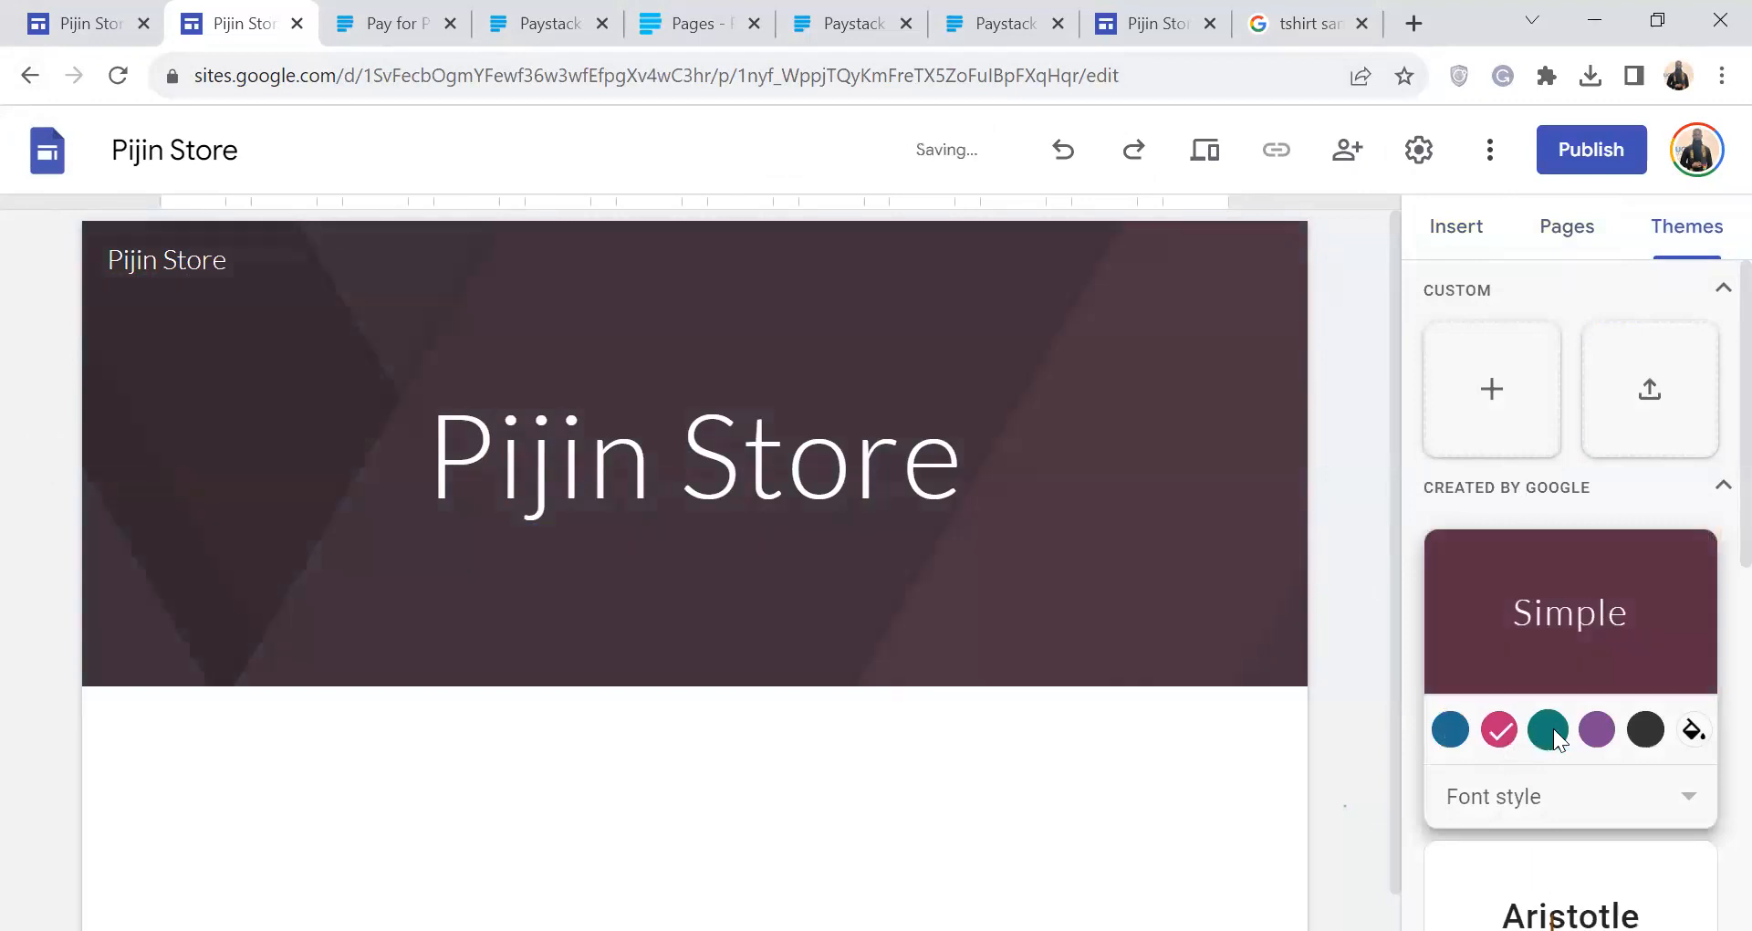
left_click(1593, 729)
left_click(1635, 732)
- Try the Diplomat, Vision, Level and Impression themes on the site, and reapply the Simple theme
scroll(1633, 721, "down", 3)
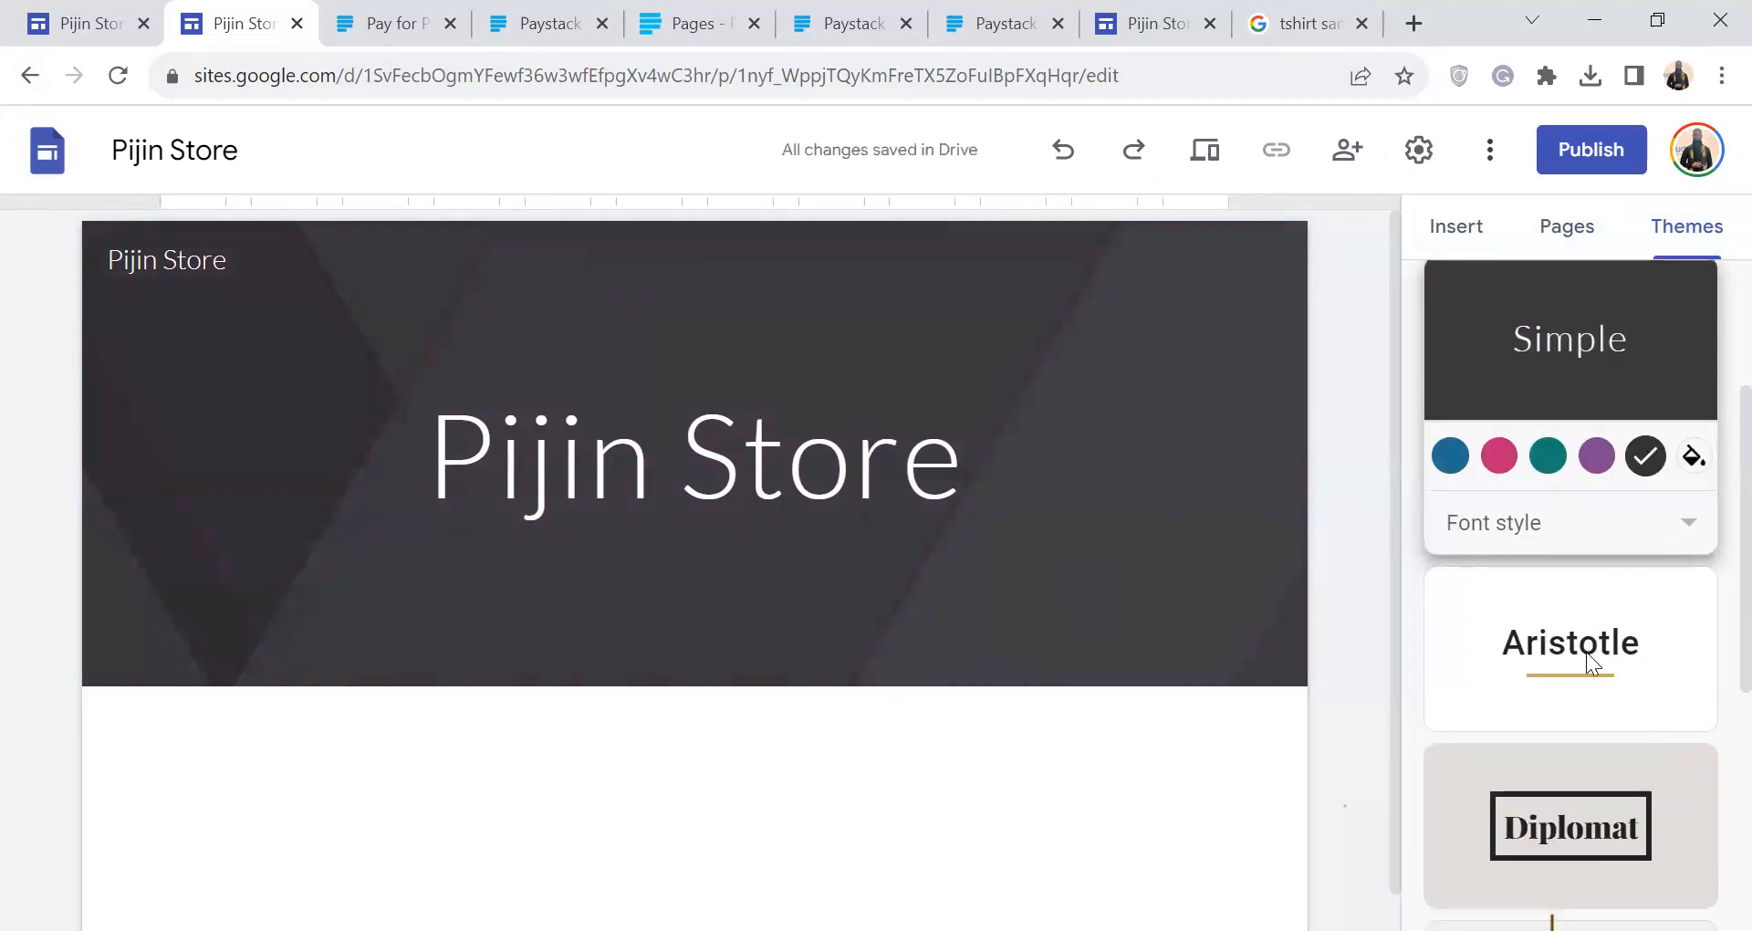
scroll(1585, 651, "down", 7)
scroll(1562, 582, "up", 4)
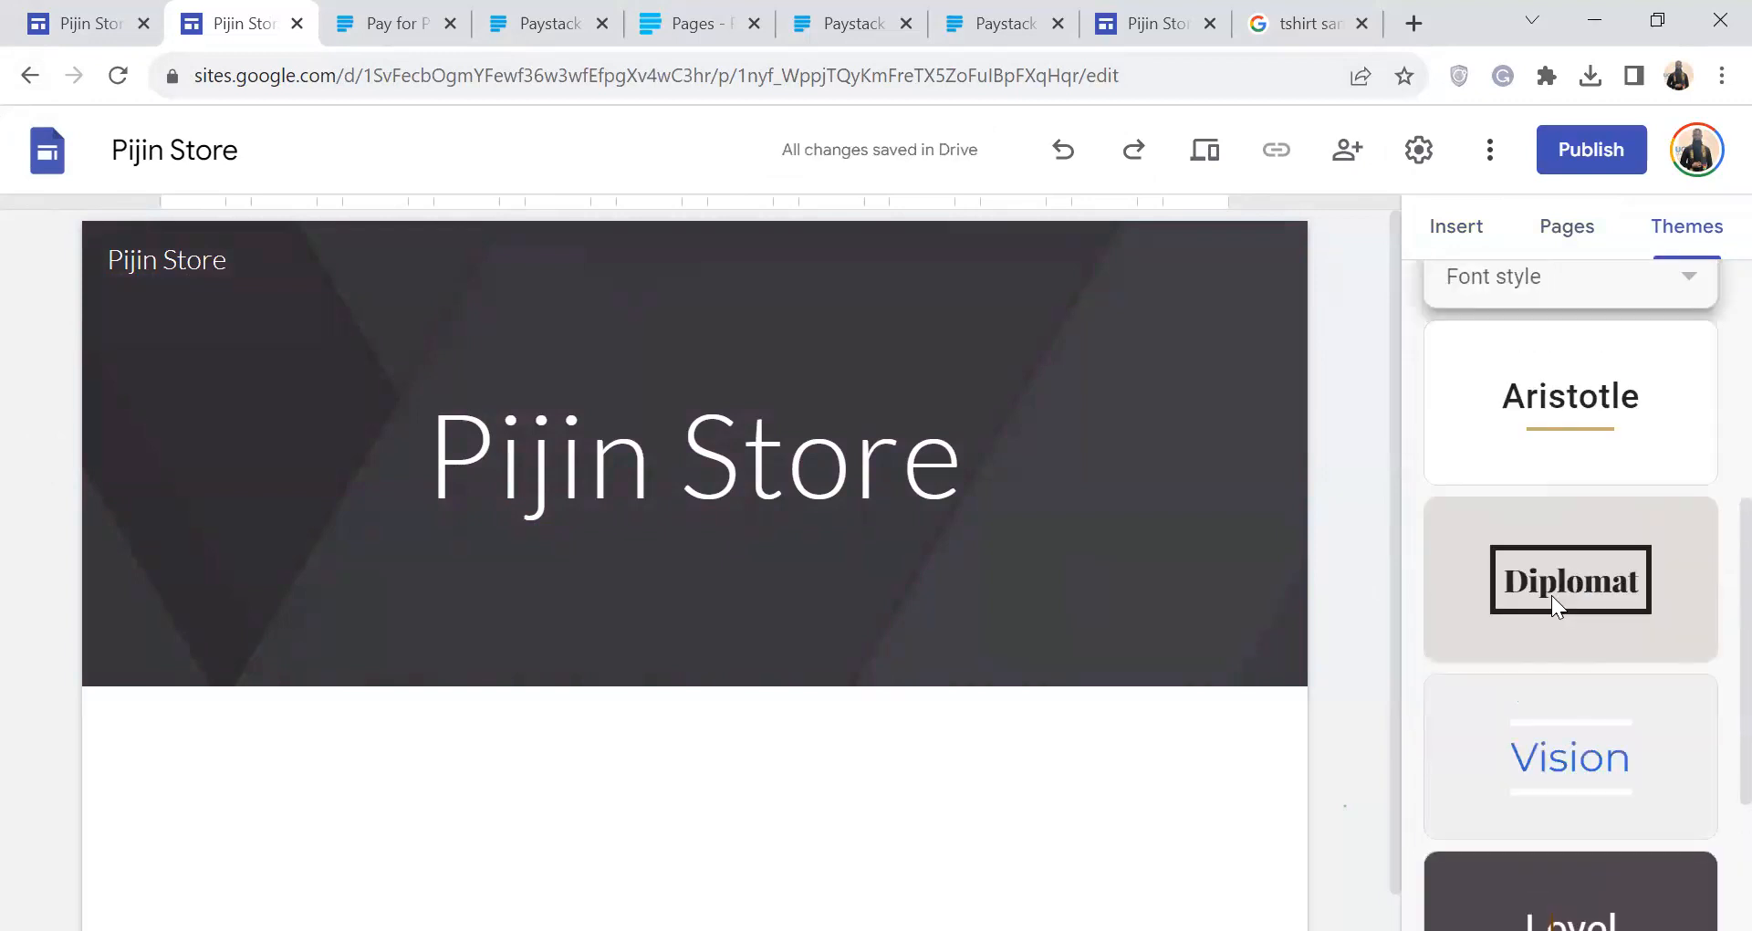
left_click(1551, 595)
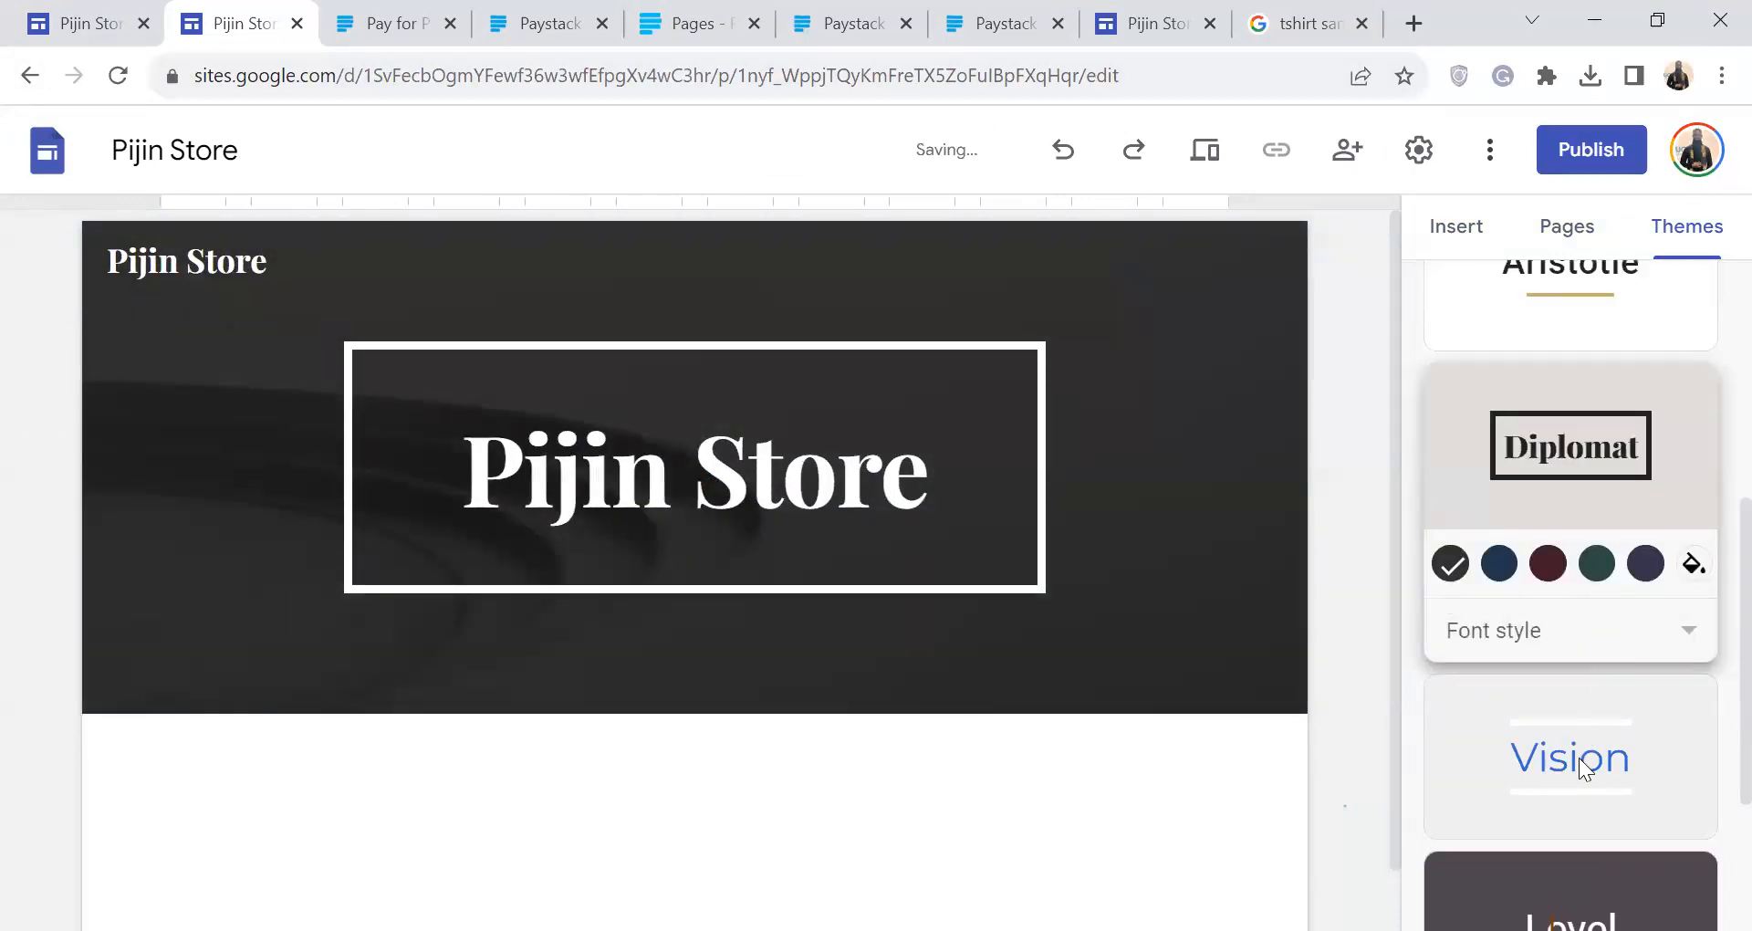
left_click(1578, 758)
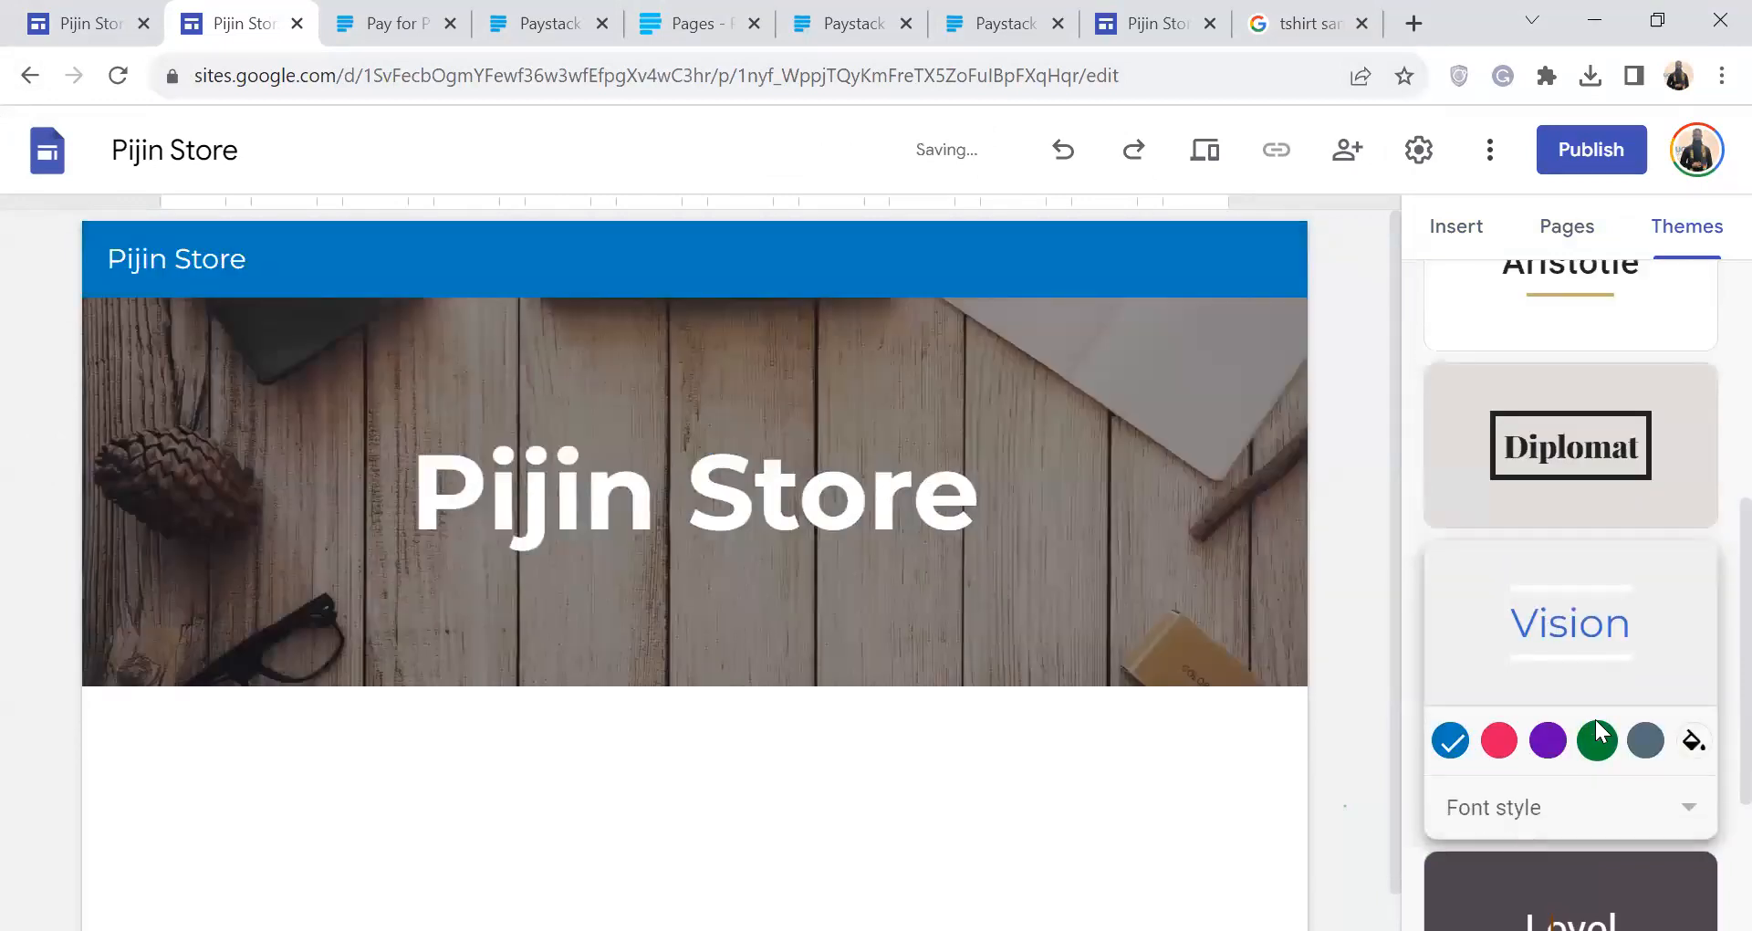
scroll(1595, 717, "down", 1)
left_click(1597, 722)
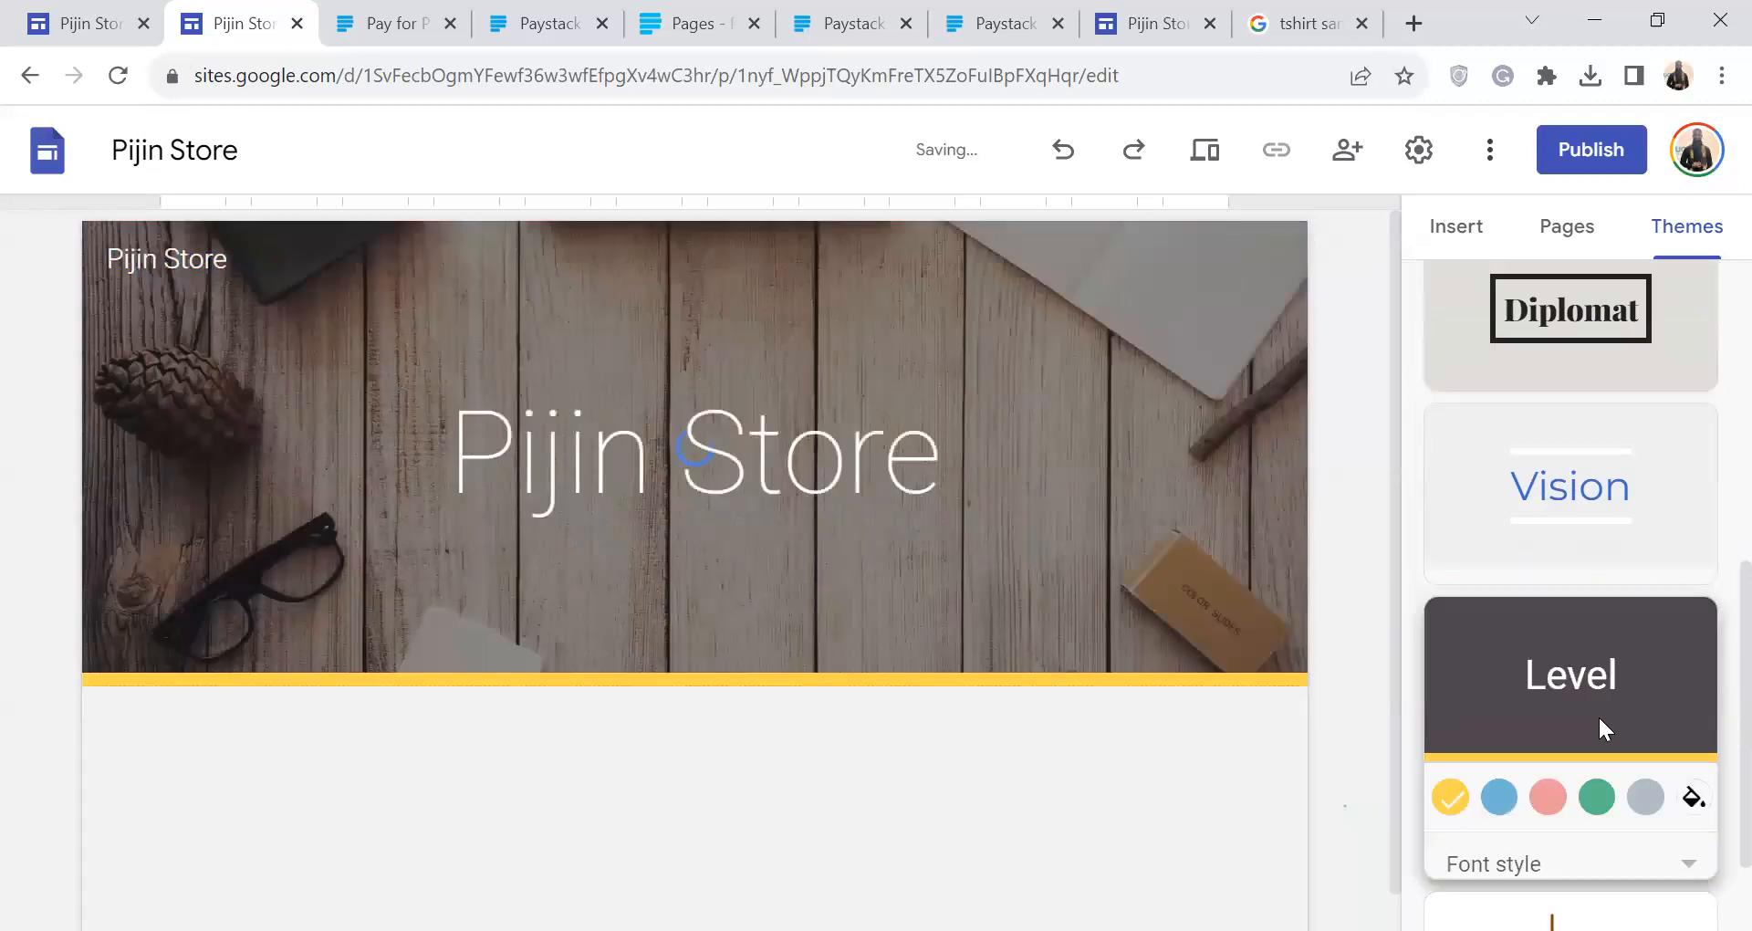
scroll(1598, 717, "down", 1)
left_click(1578, 717)
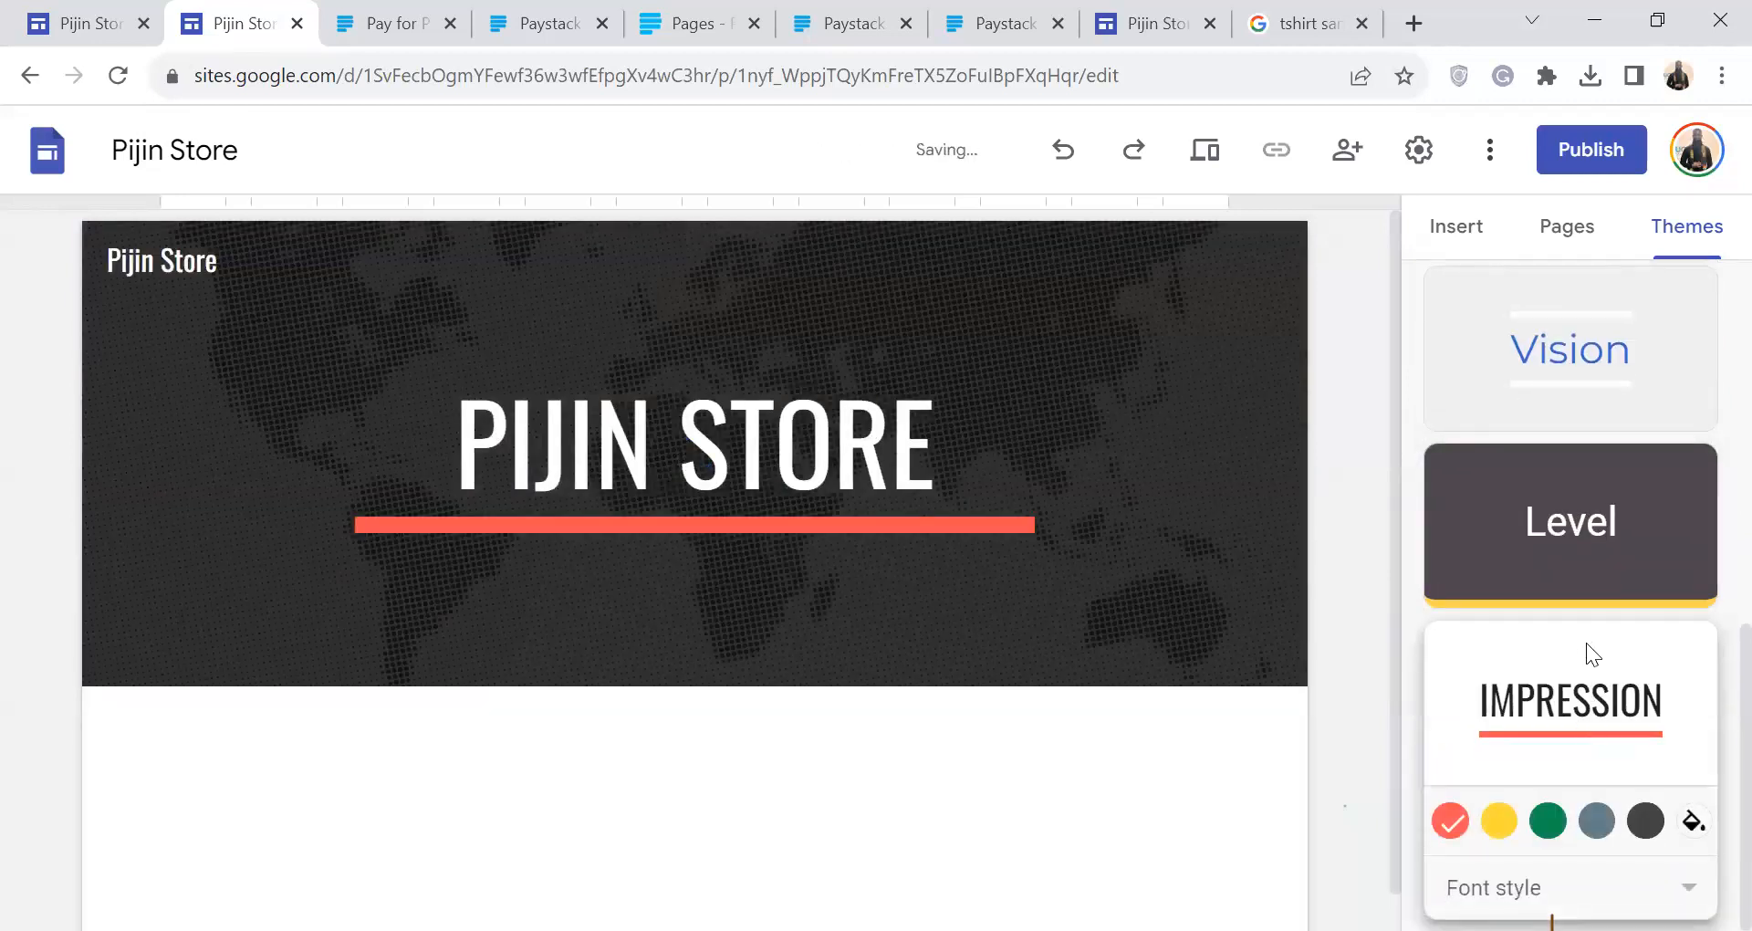
left_click(1461, 228)
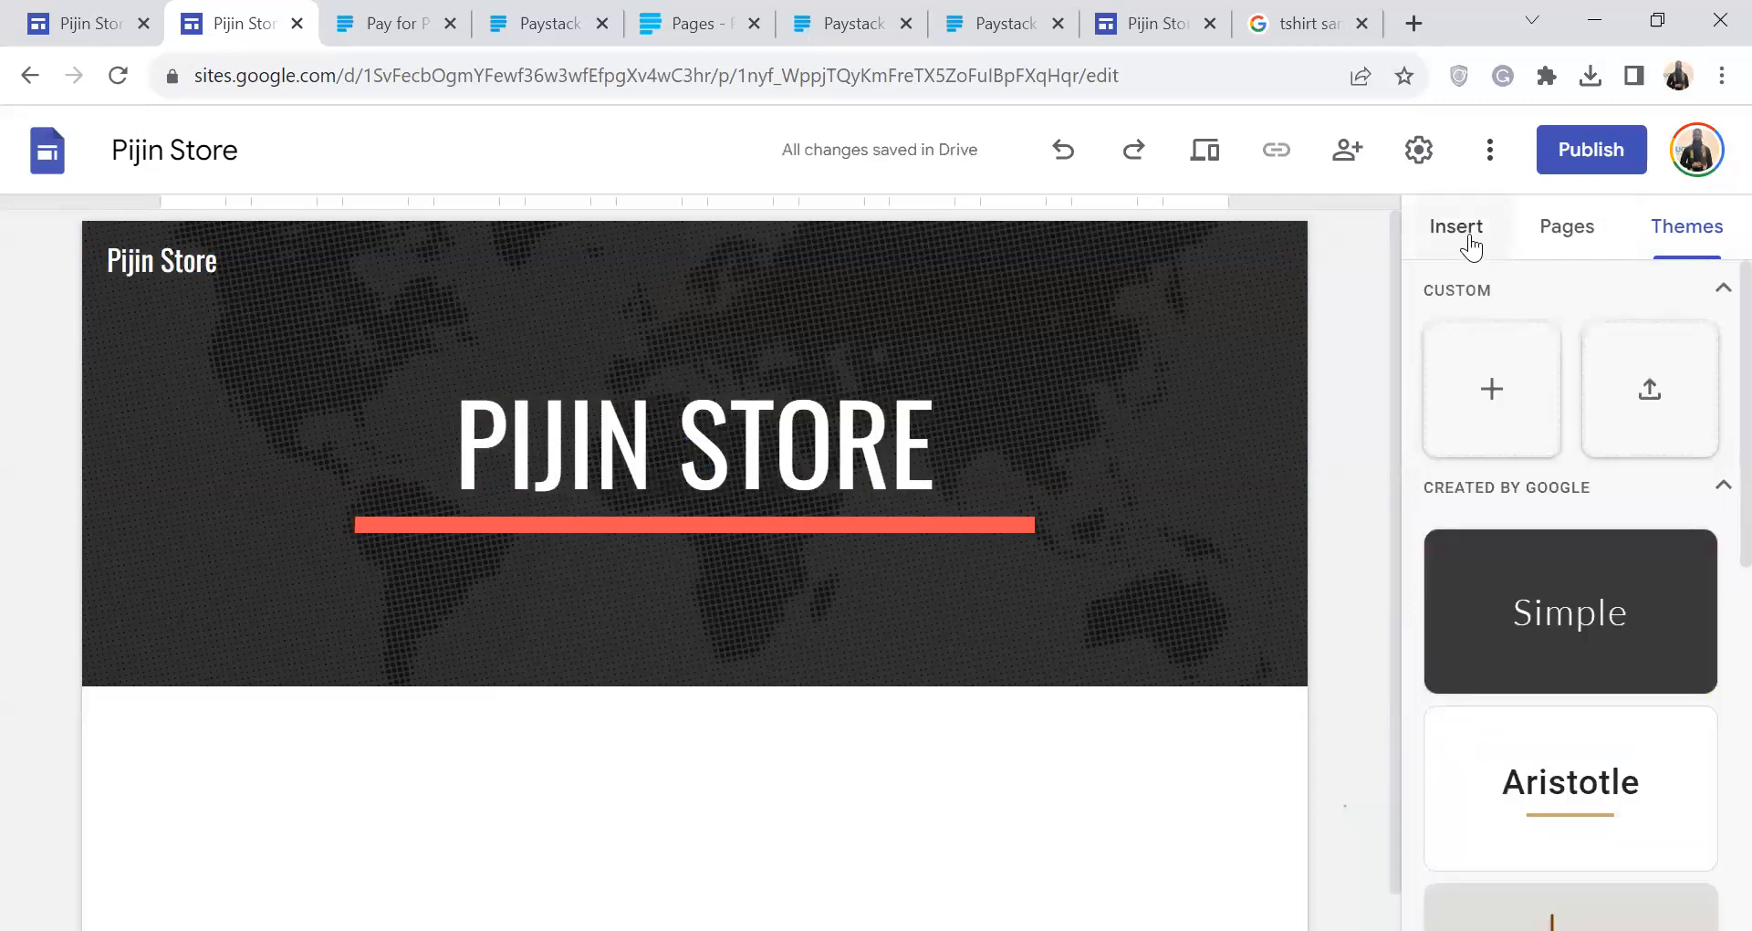
left_click(1619, 612)
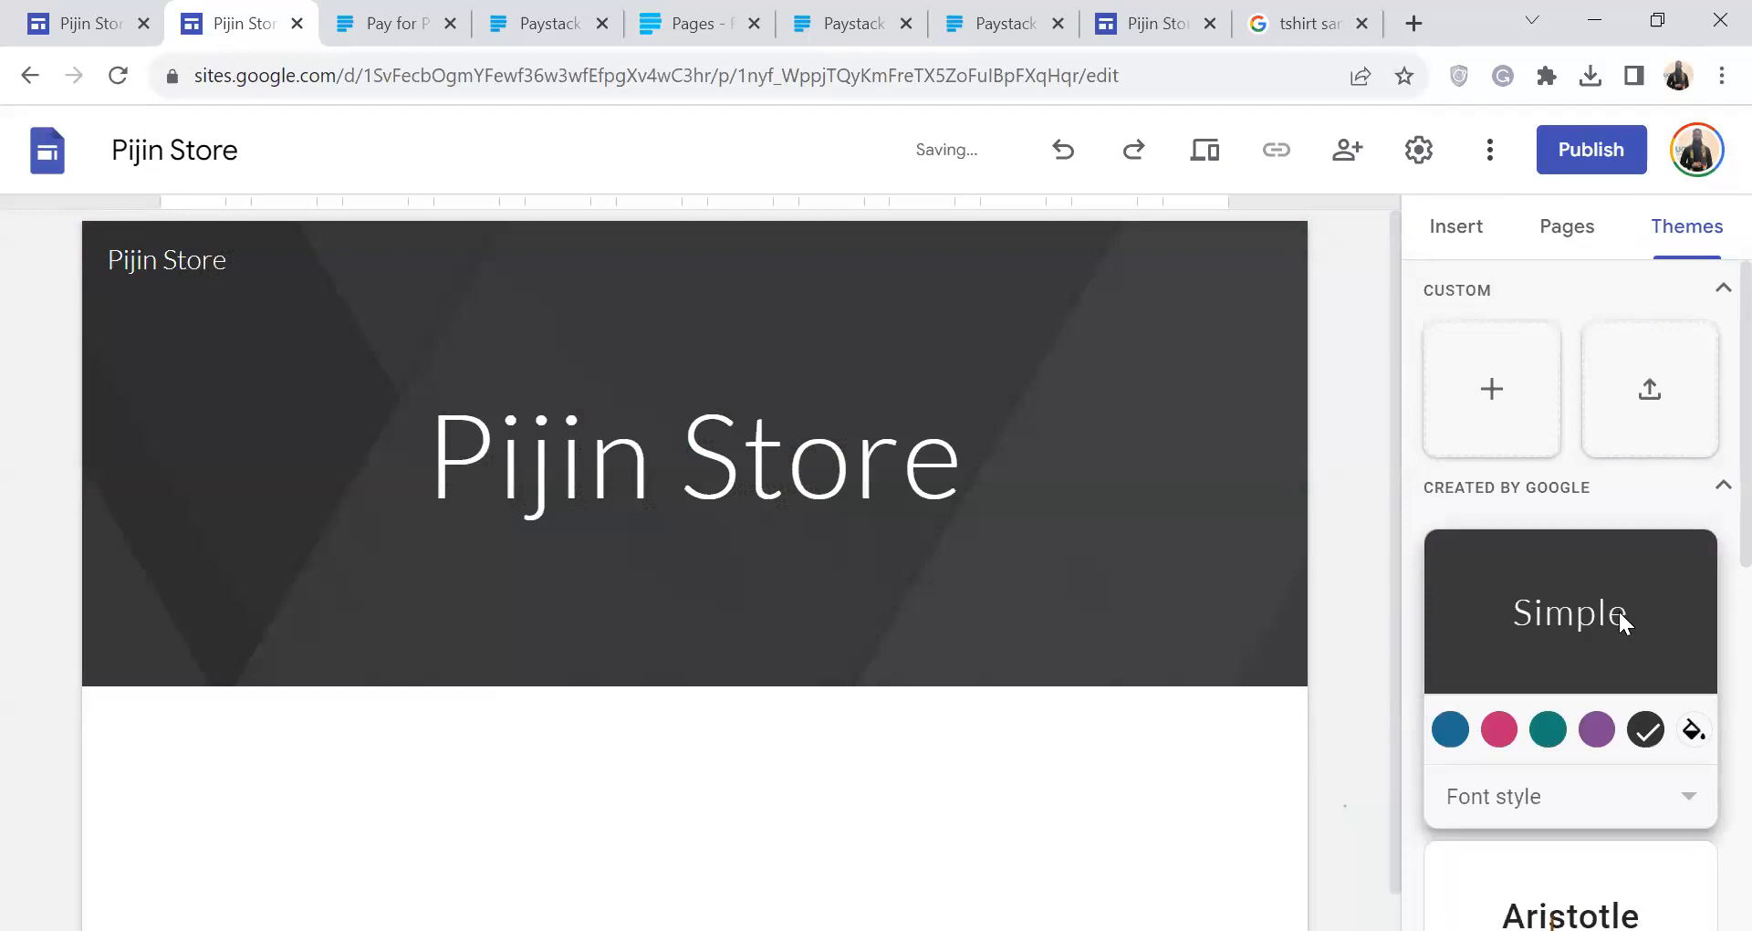
- Insert the three-column content block with an image, a heading and body text per column below the page header
left_click(1460, 240)
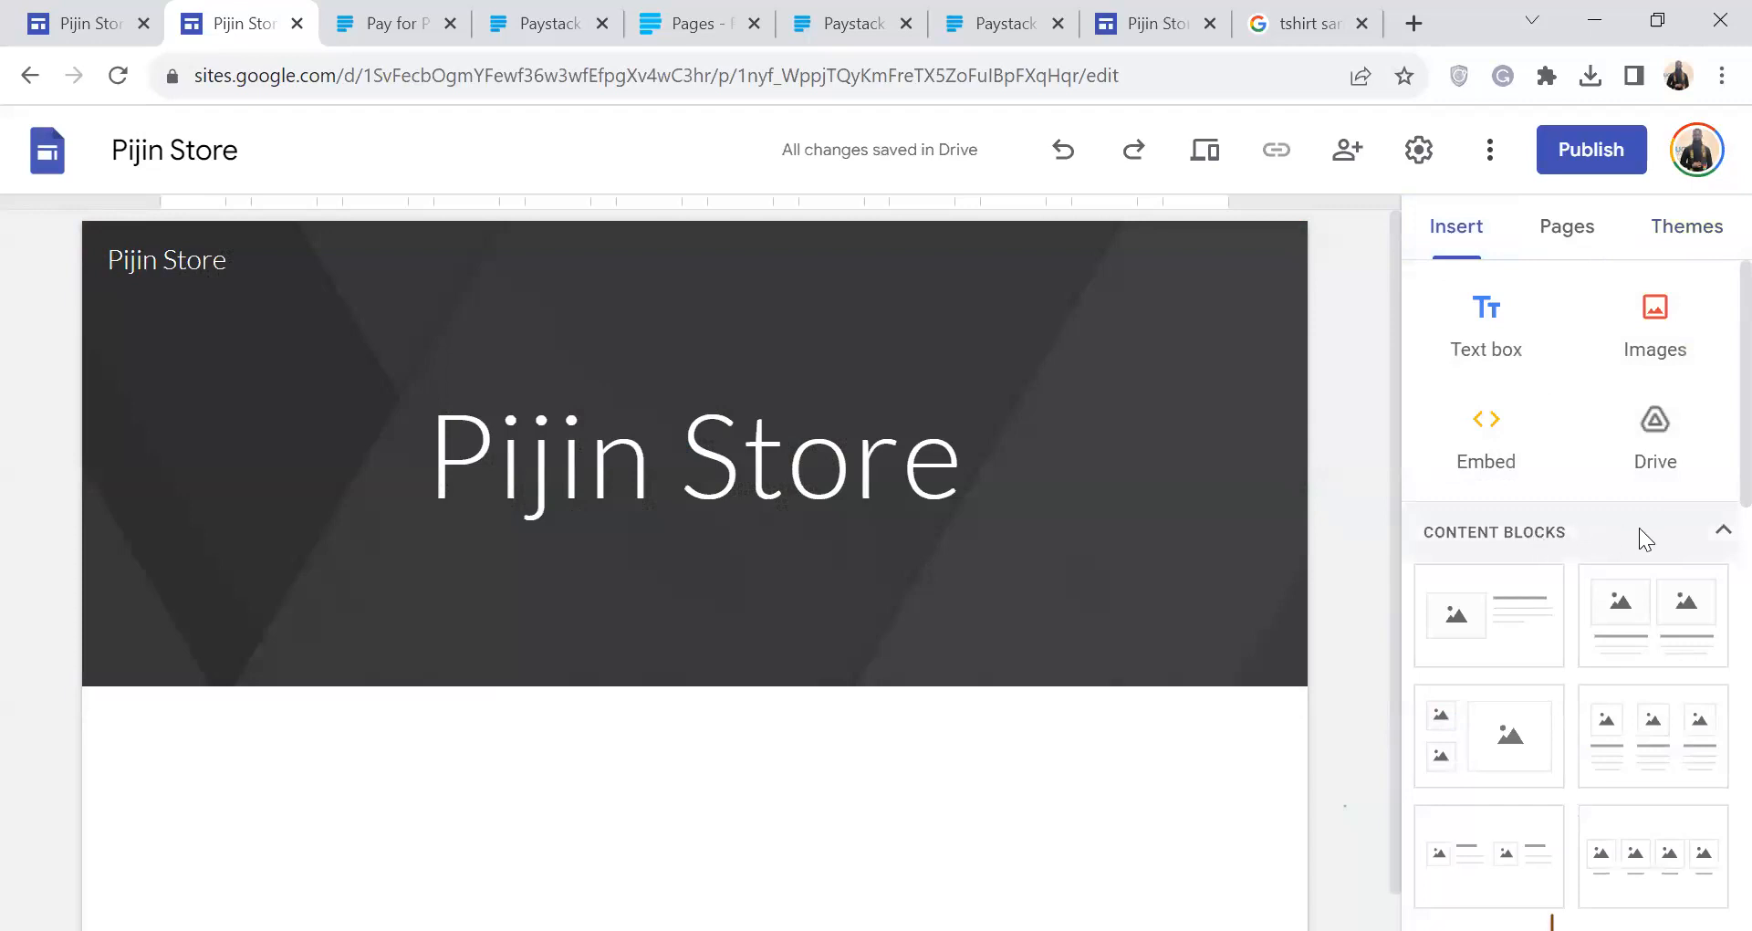
scroll(1520, 507, "down", 1)
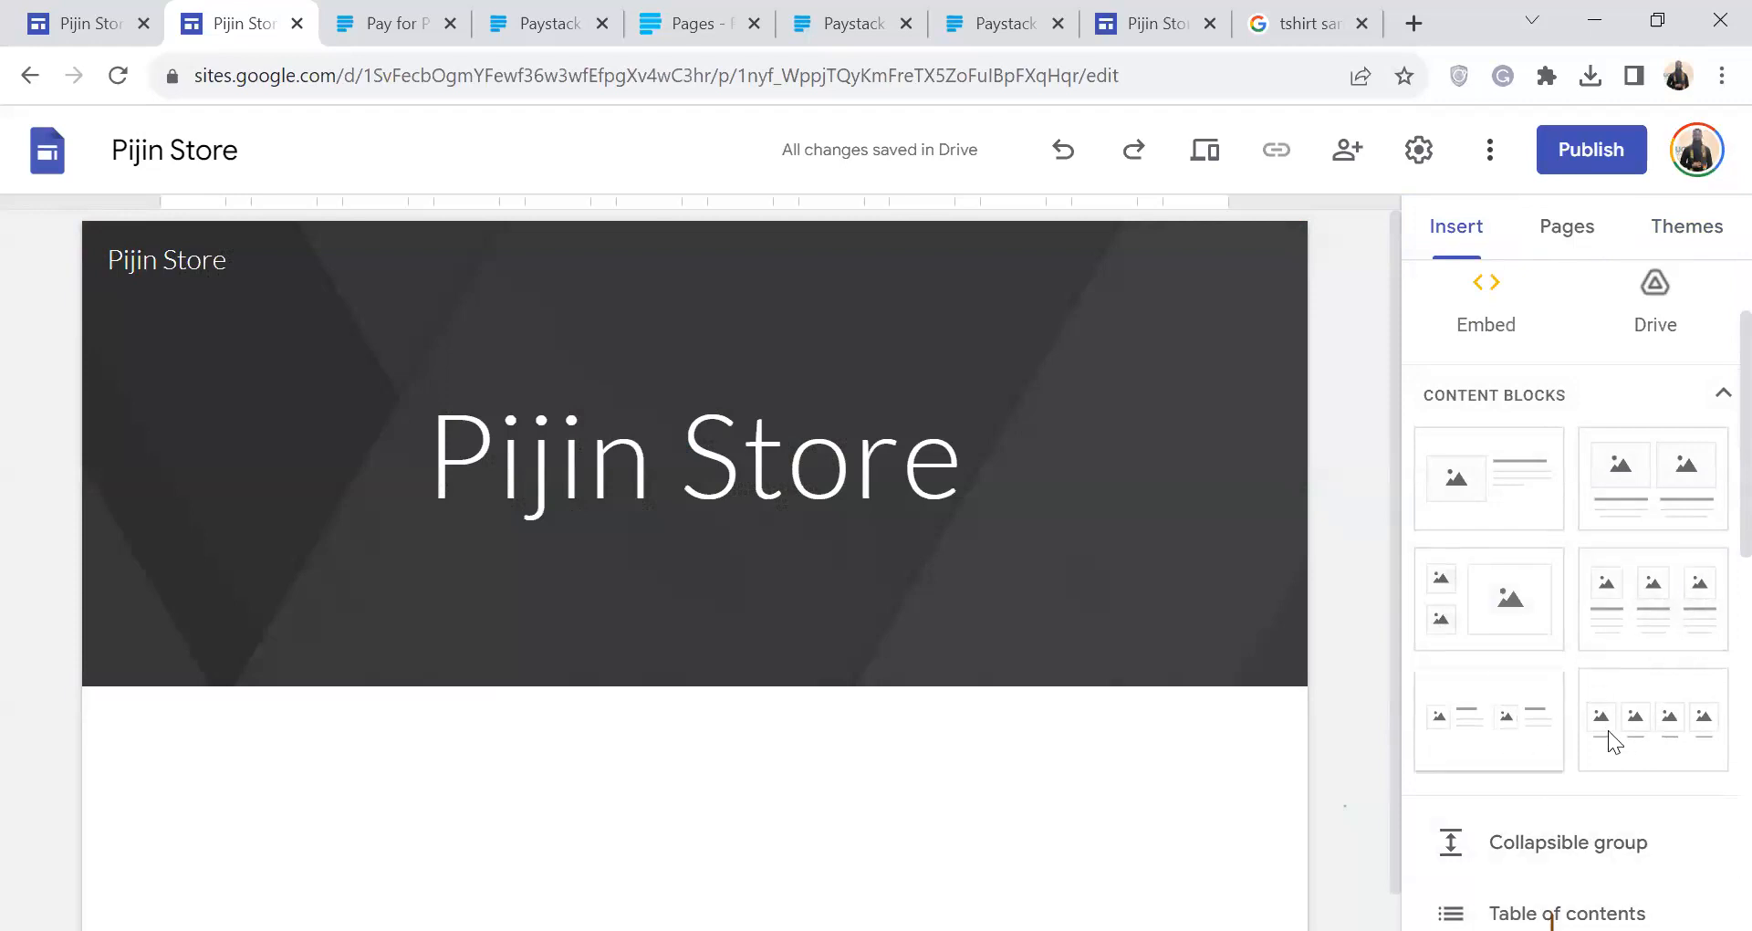
scroll(1610, 739, "down", 3)
scroll(1620, 764, "down", 3)
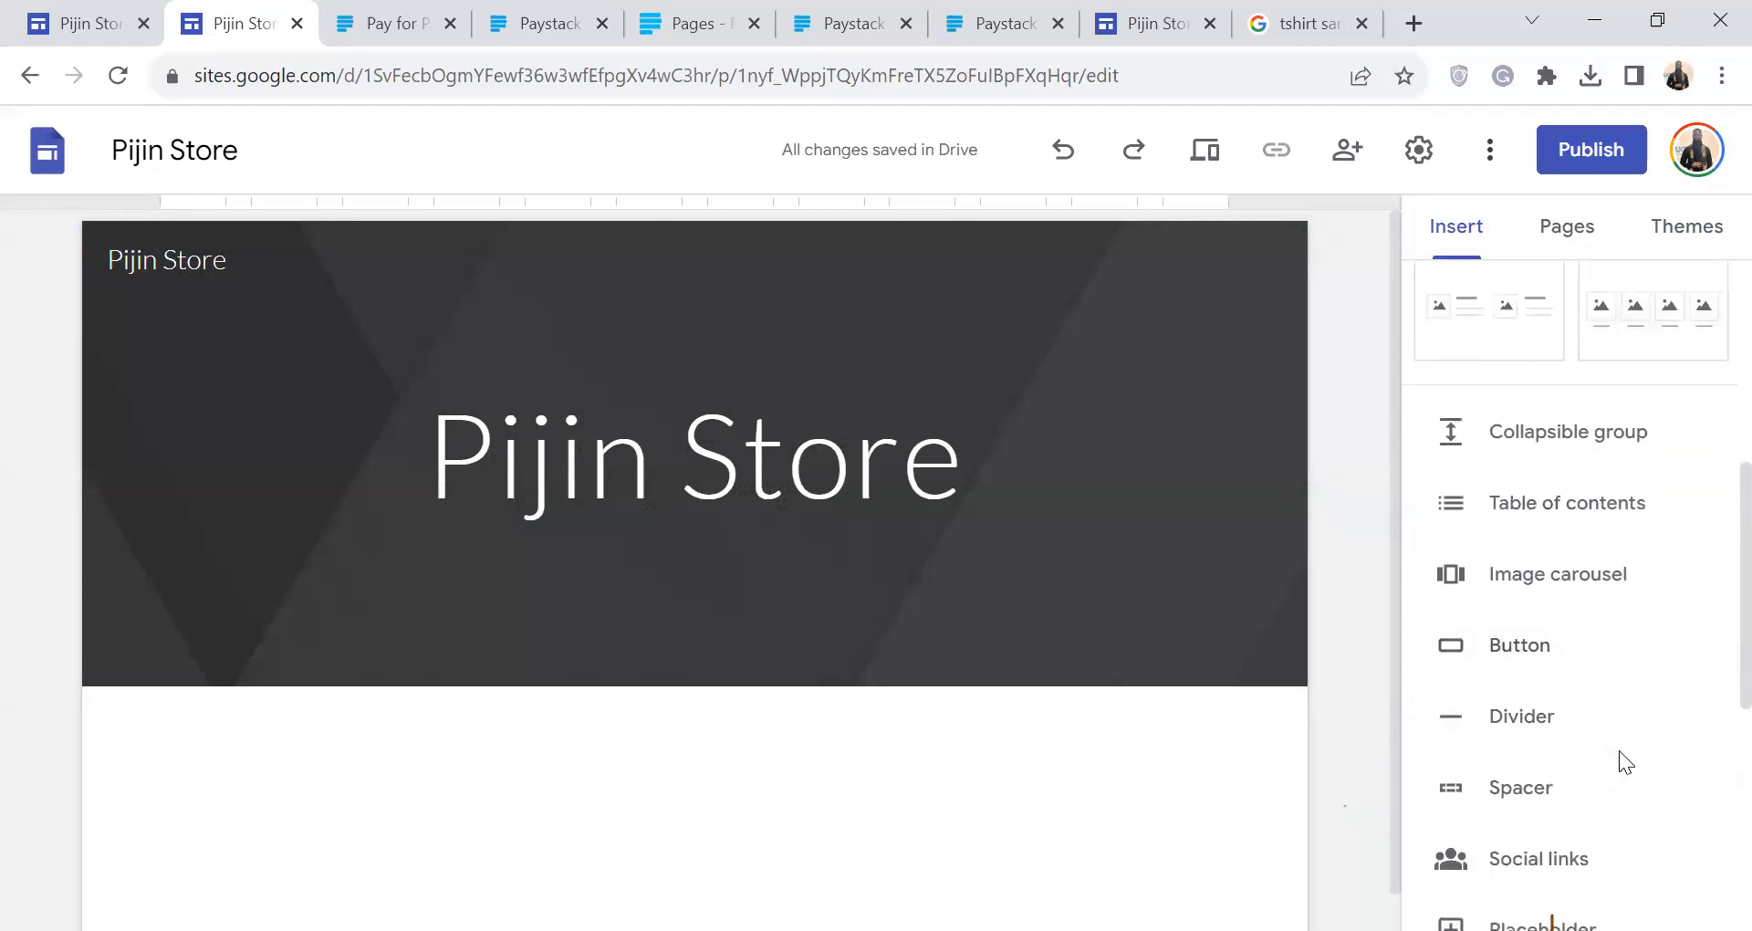
scroll(1623, 761, "up", 6)
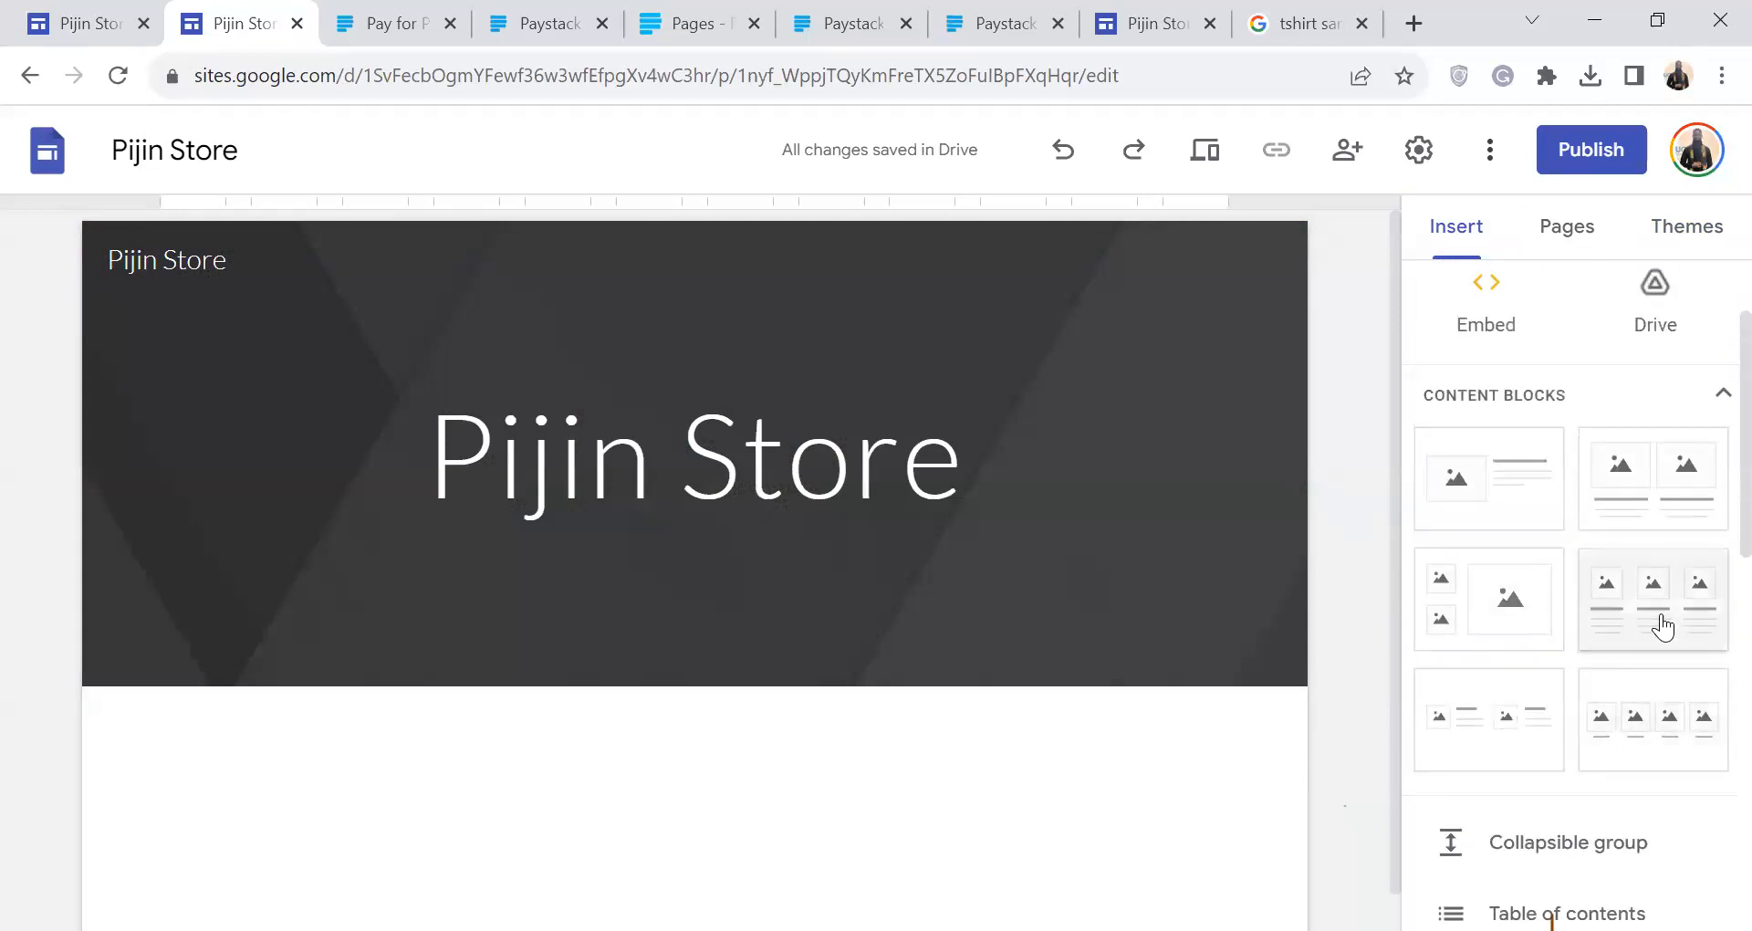
left_click(1663, 628)
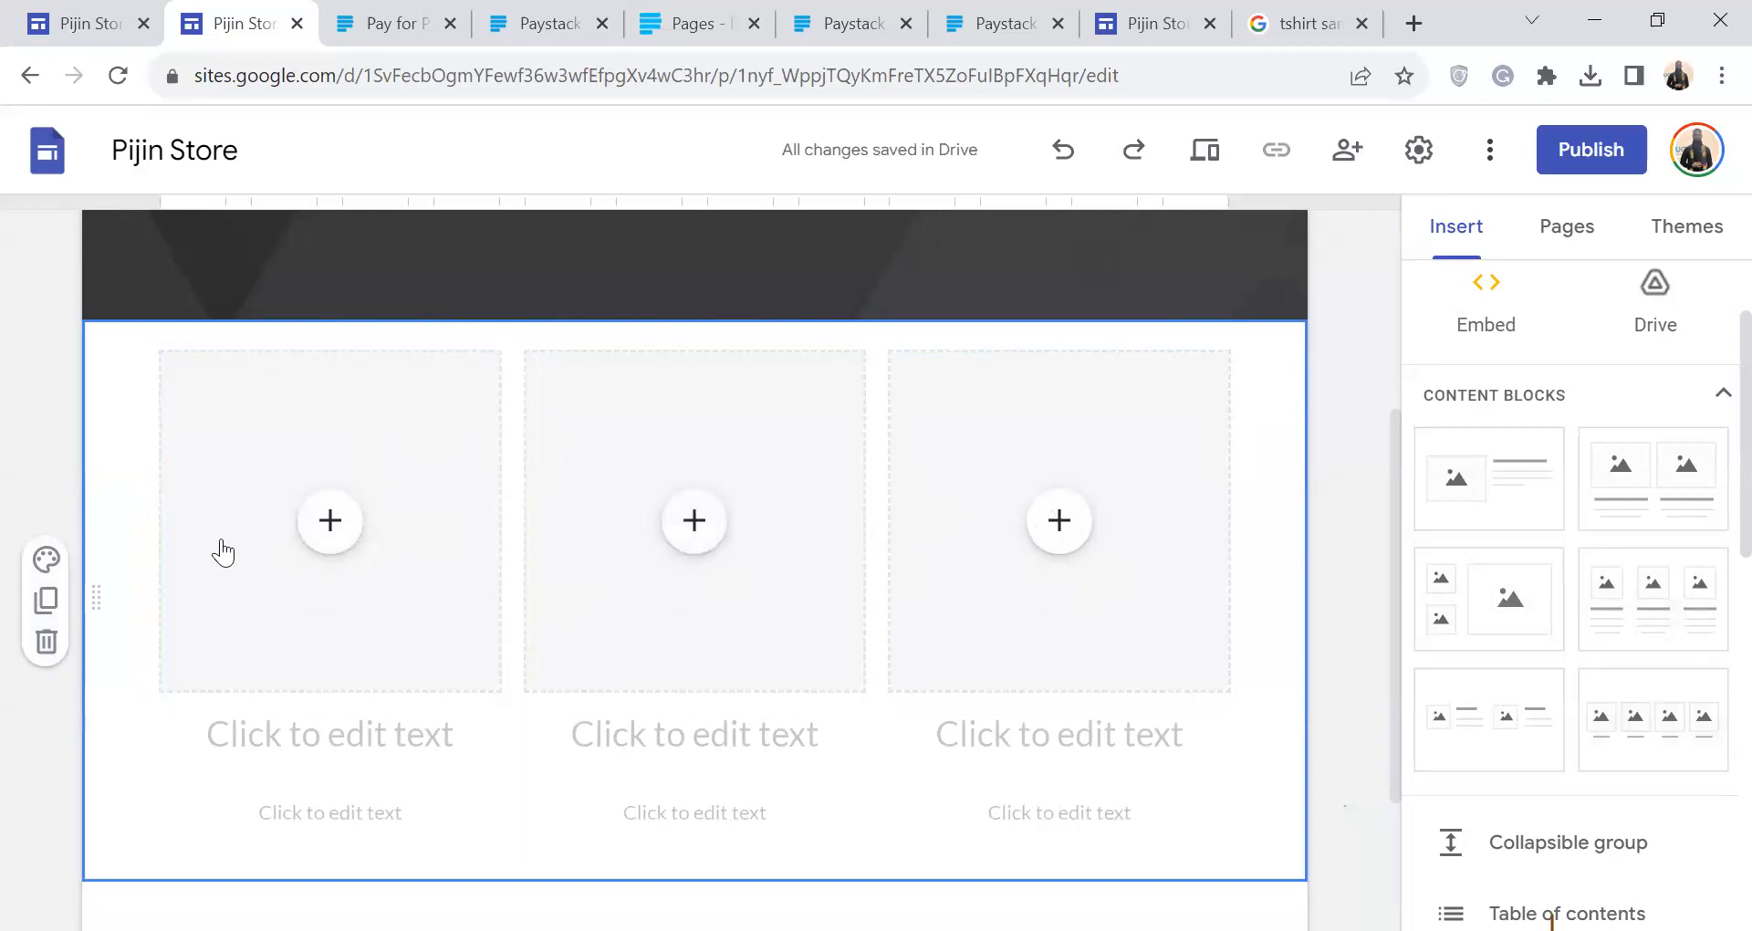
left_click(337, 517)
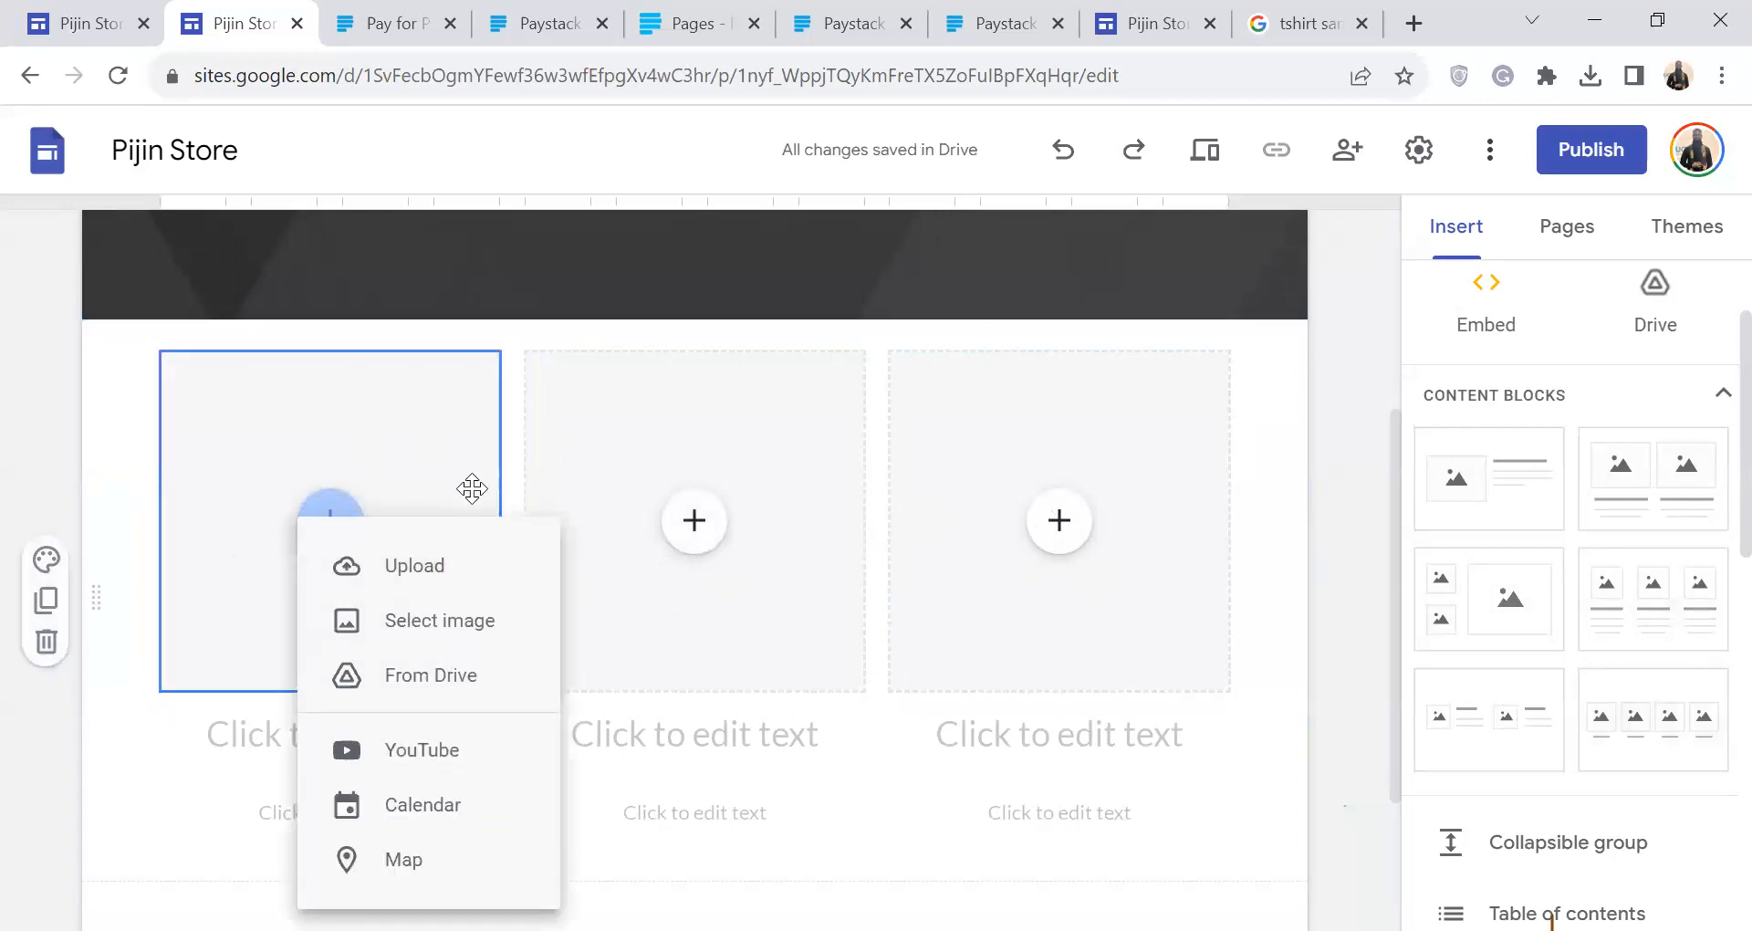
left_click(1327, 595)
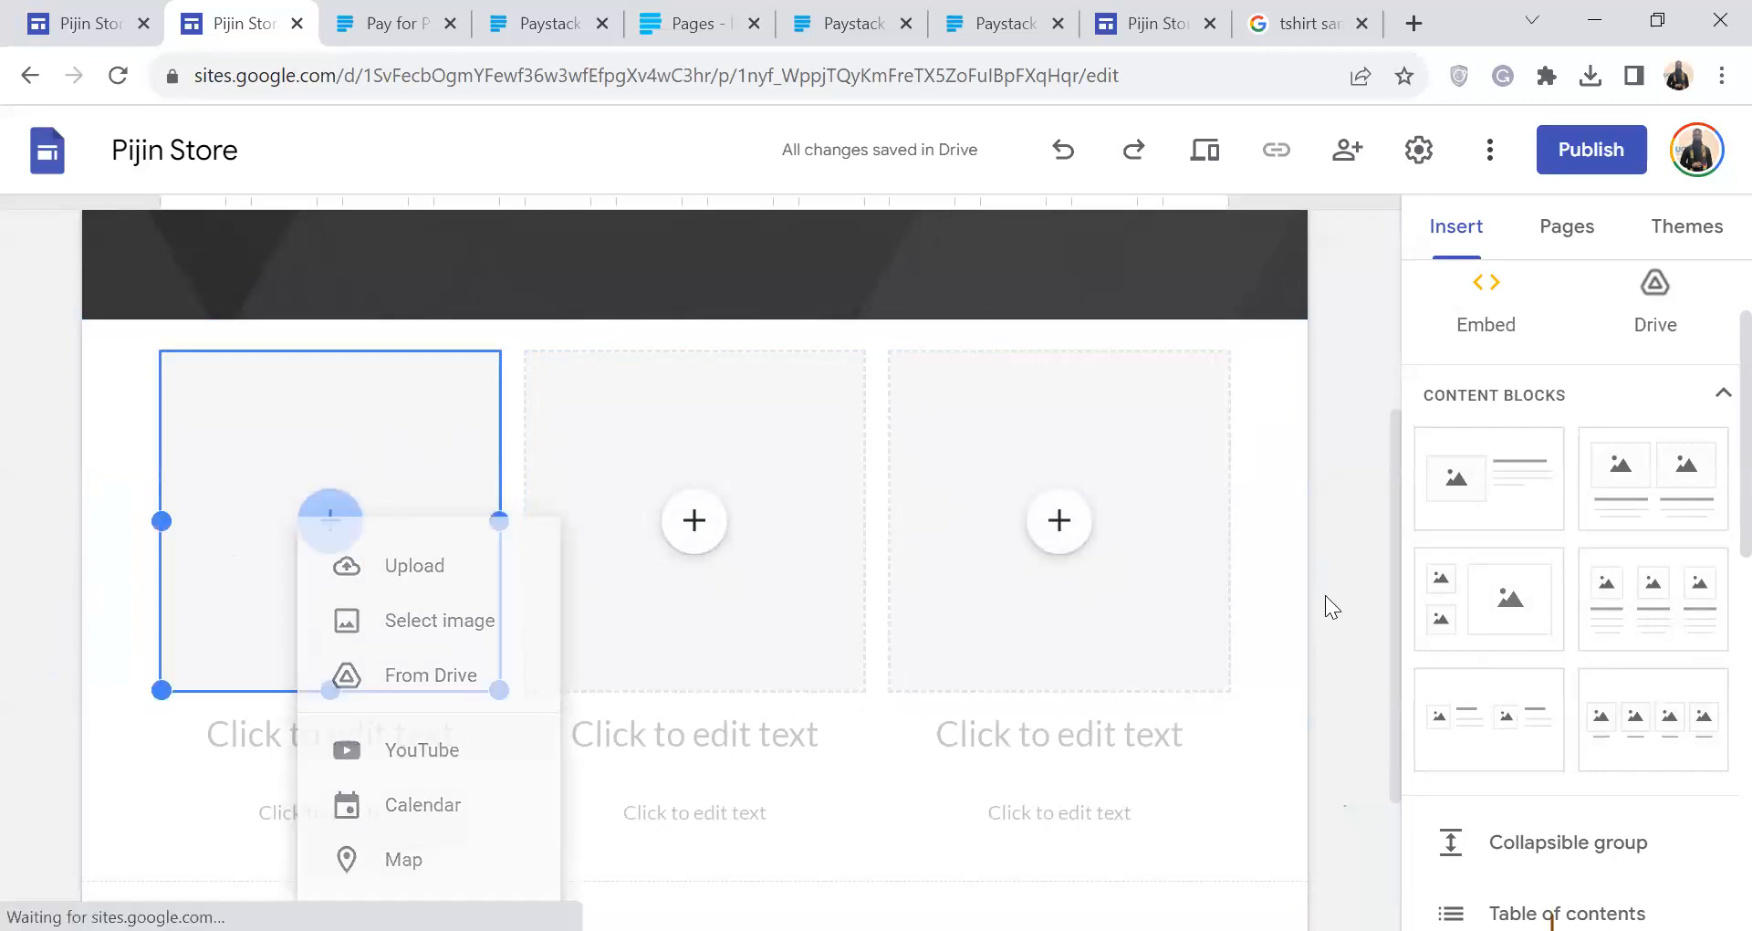
scroll(1325, 594, "up", 3)
scroll(1249, 616, "down", 1)
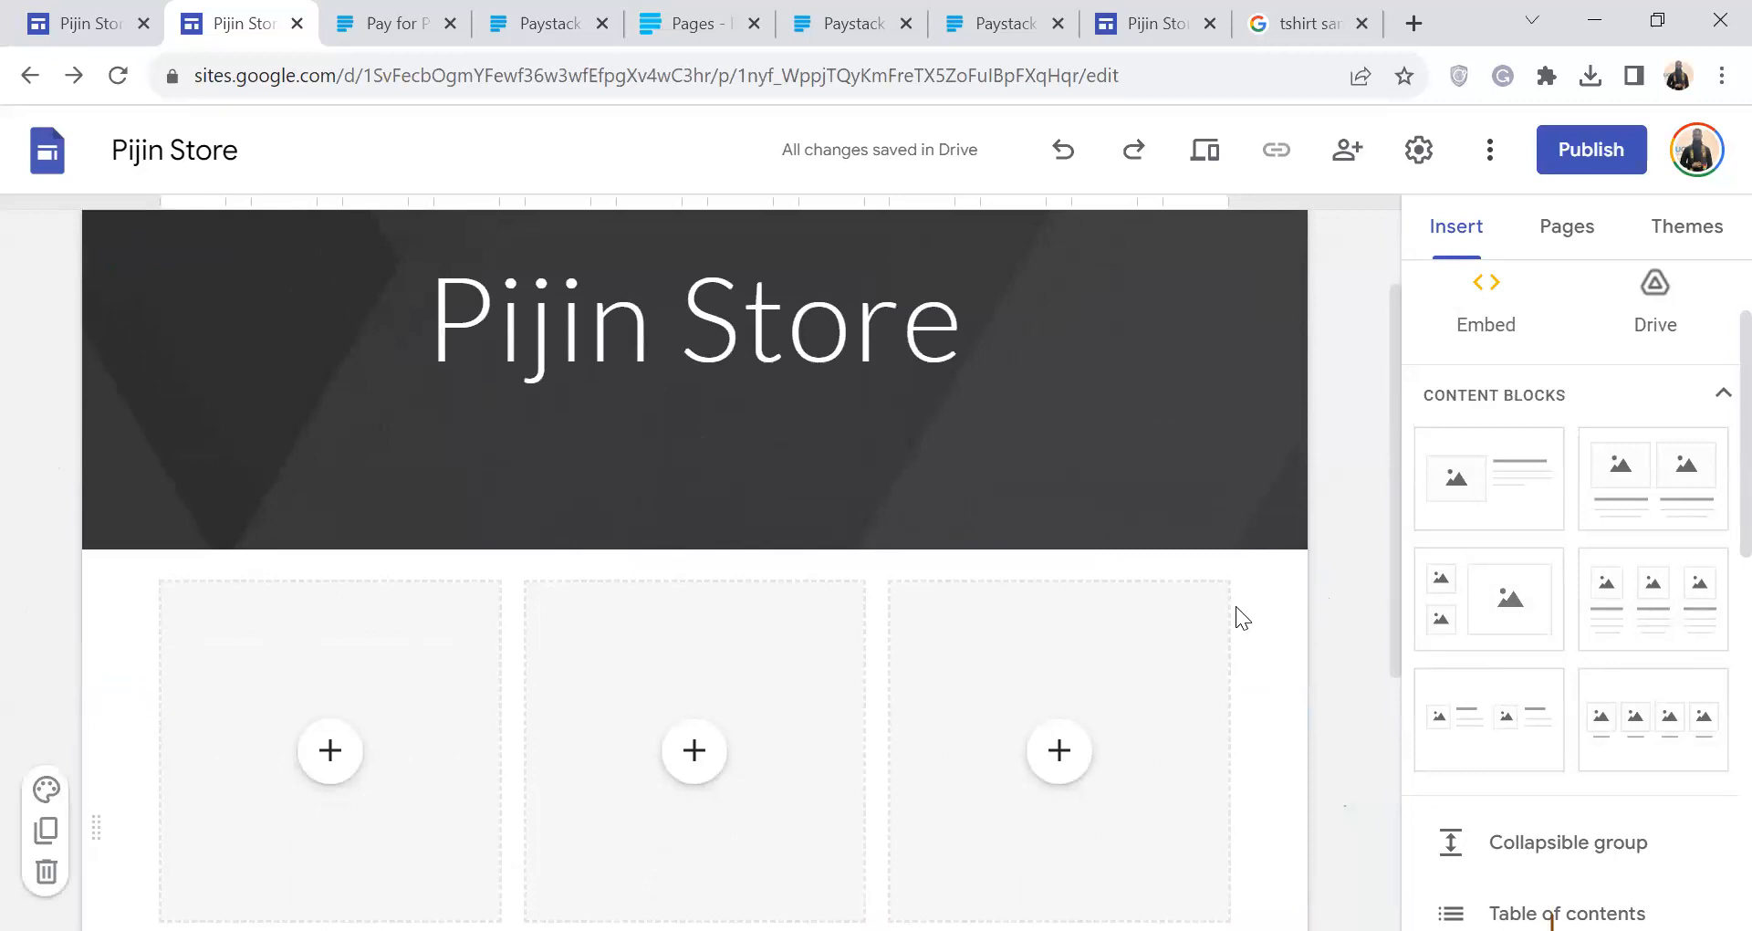
scroll(1235, 606, "down", 3)
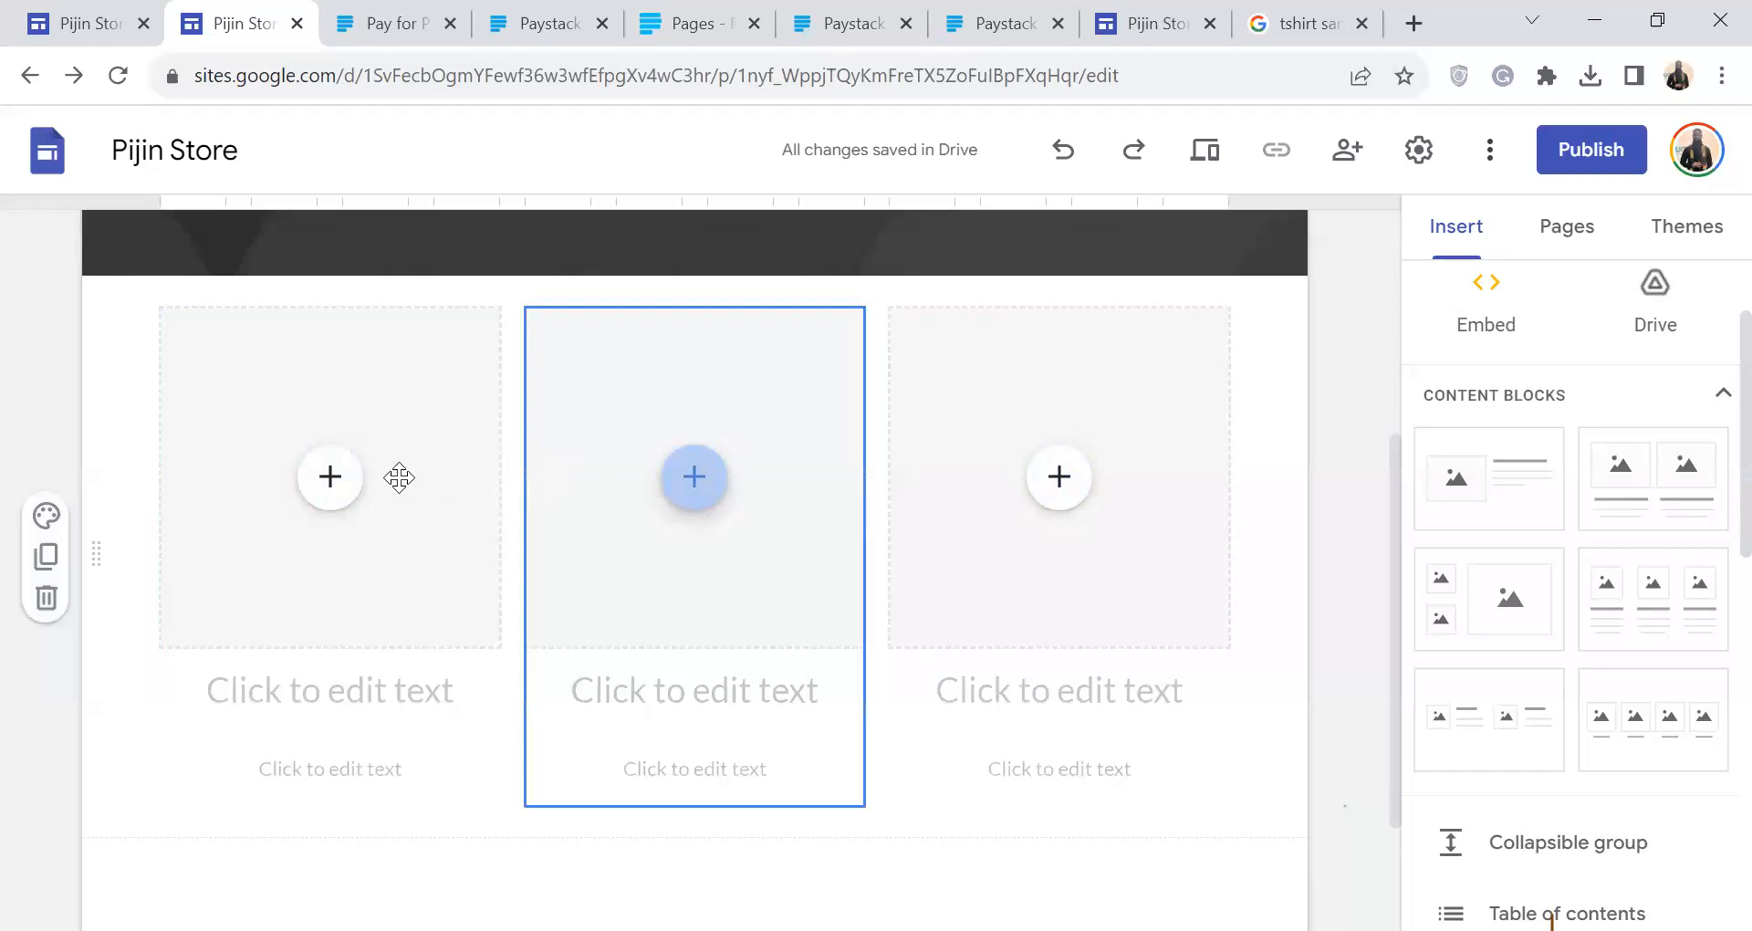
- Upload the regular-fit T-shirt technical drawing image from the Desktop into the first column's image placeholder
left_click(342, 491)
left_click(429, 566)
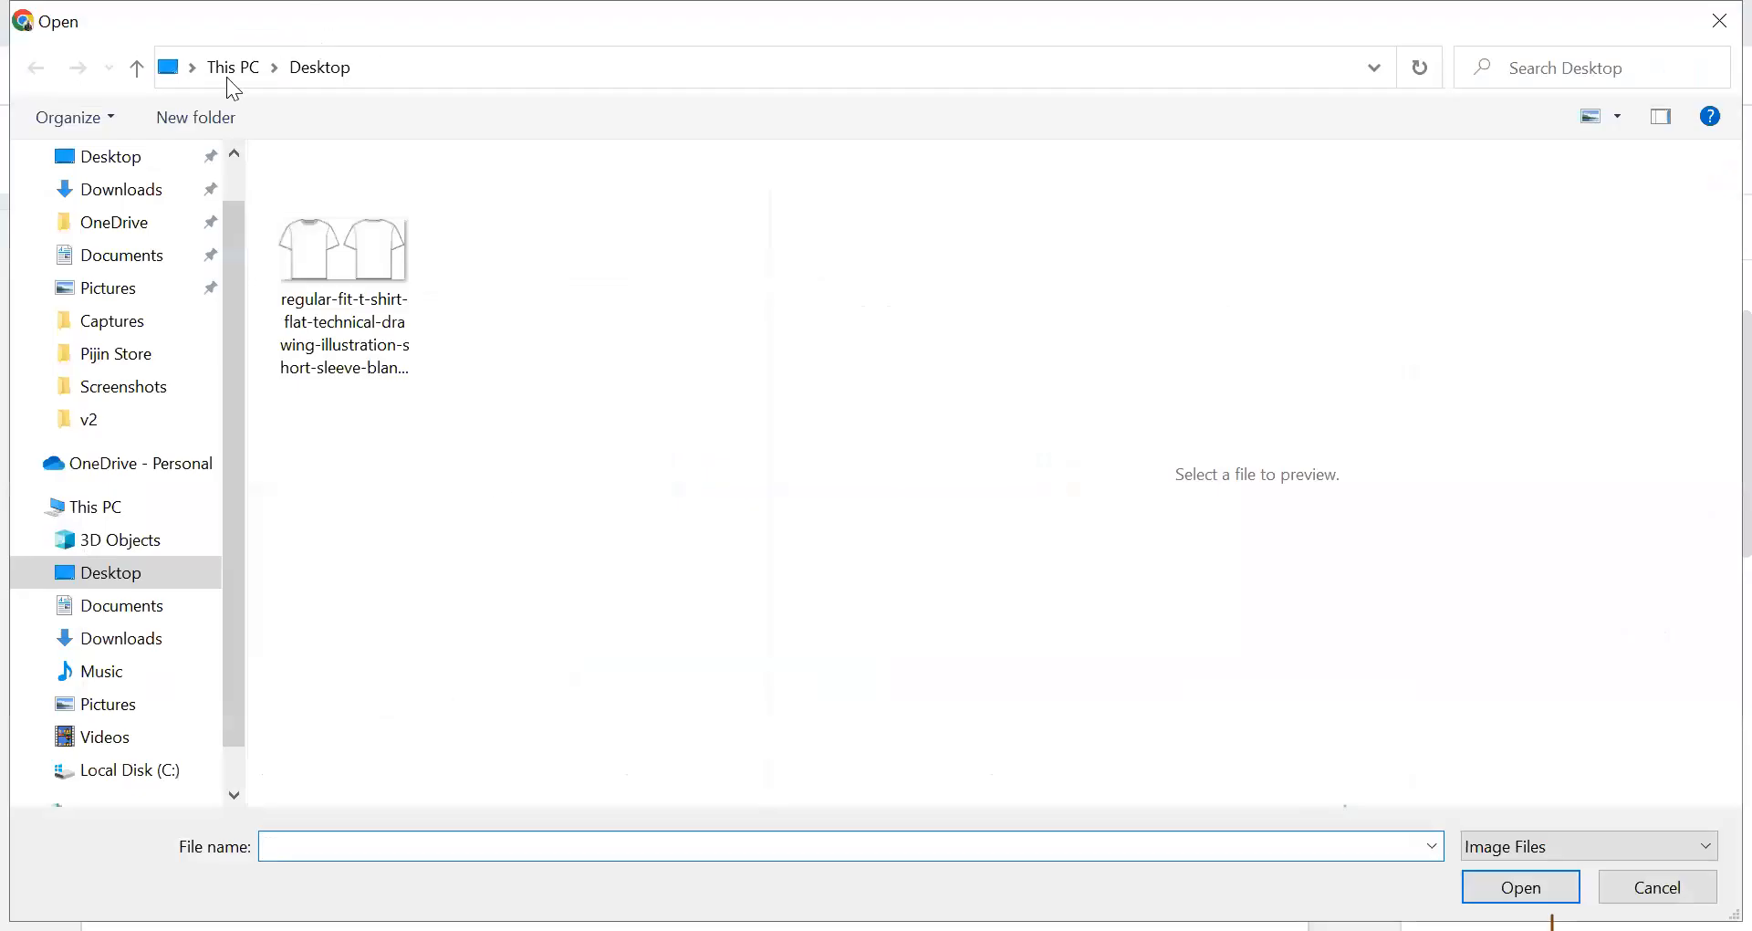
scroll(151, 438, "up", 1)
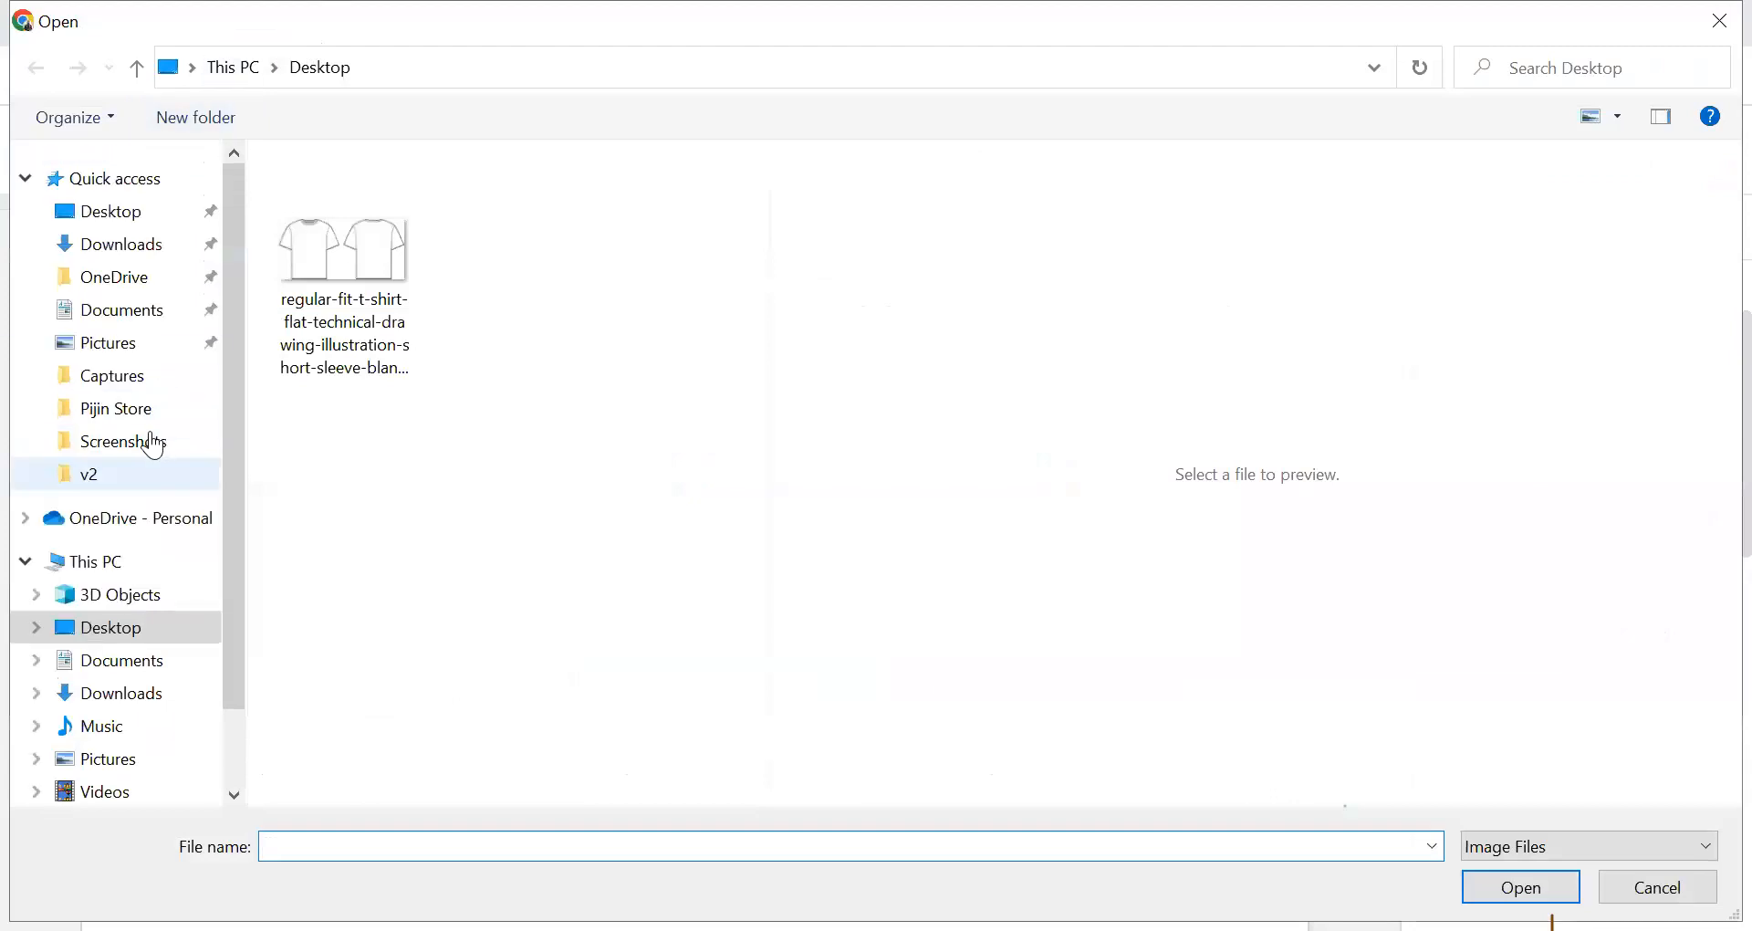
scroll(151, 438, "down", 2)
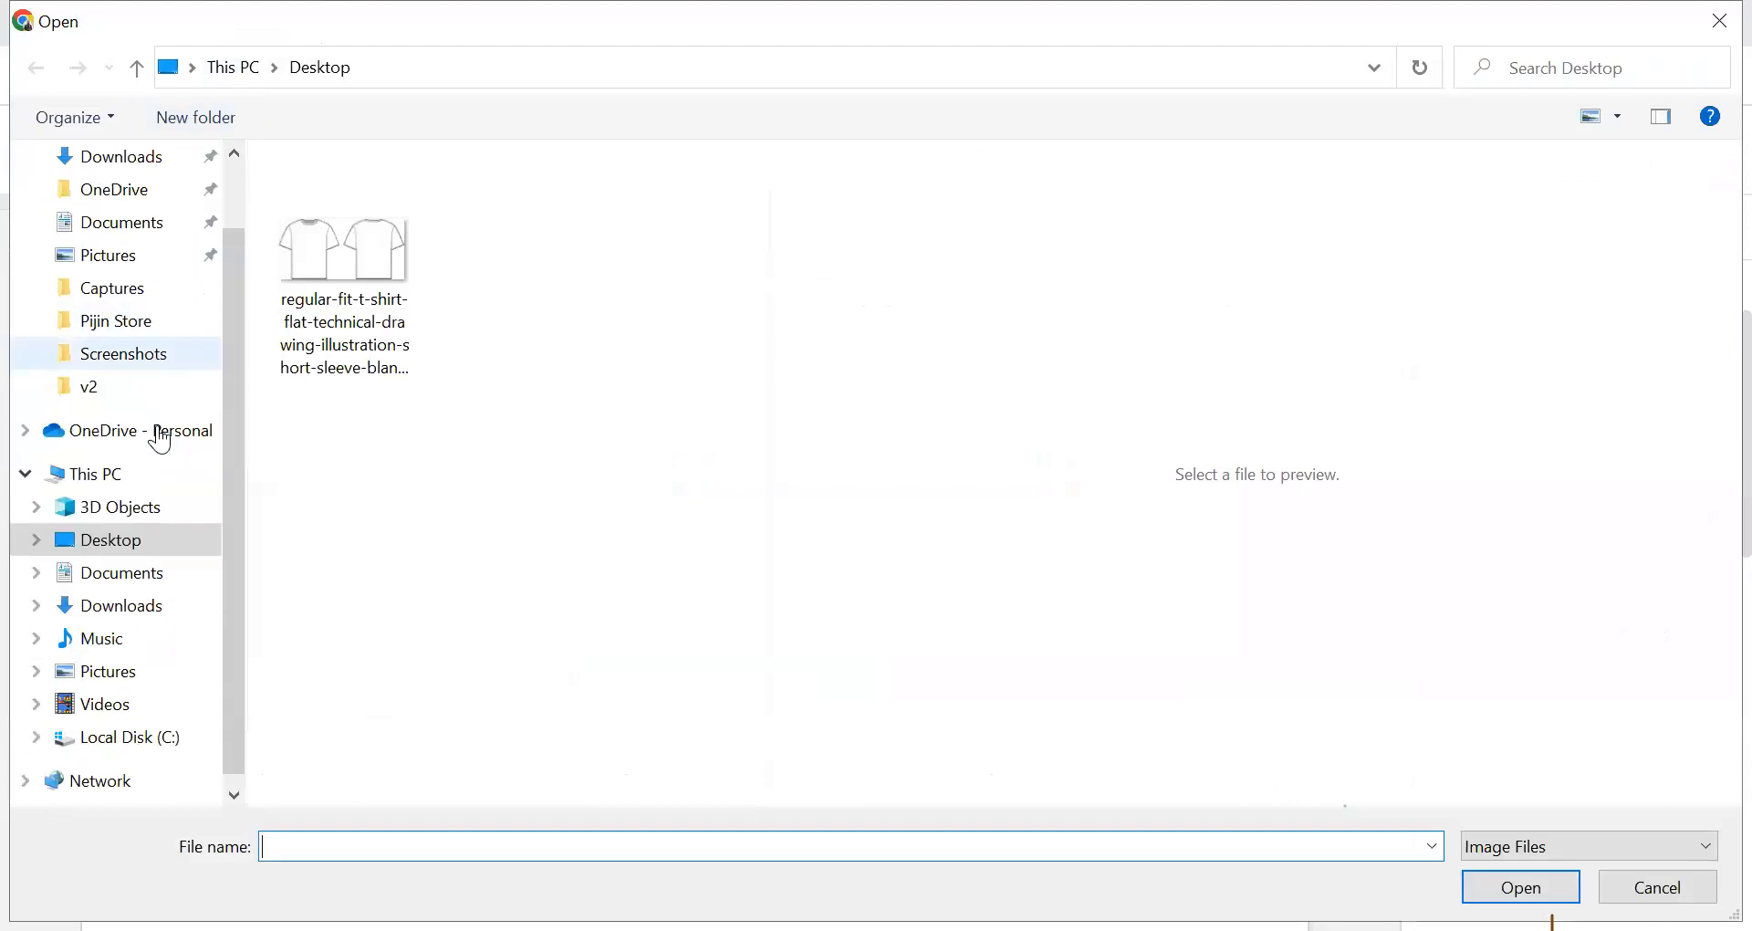
scroll(157, 438, "up", 1)
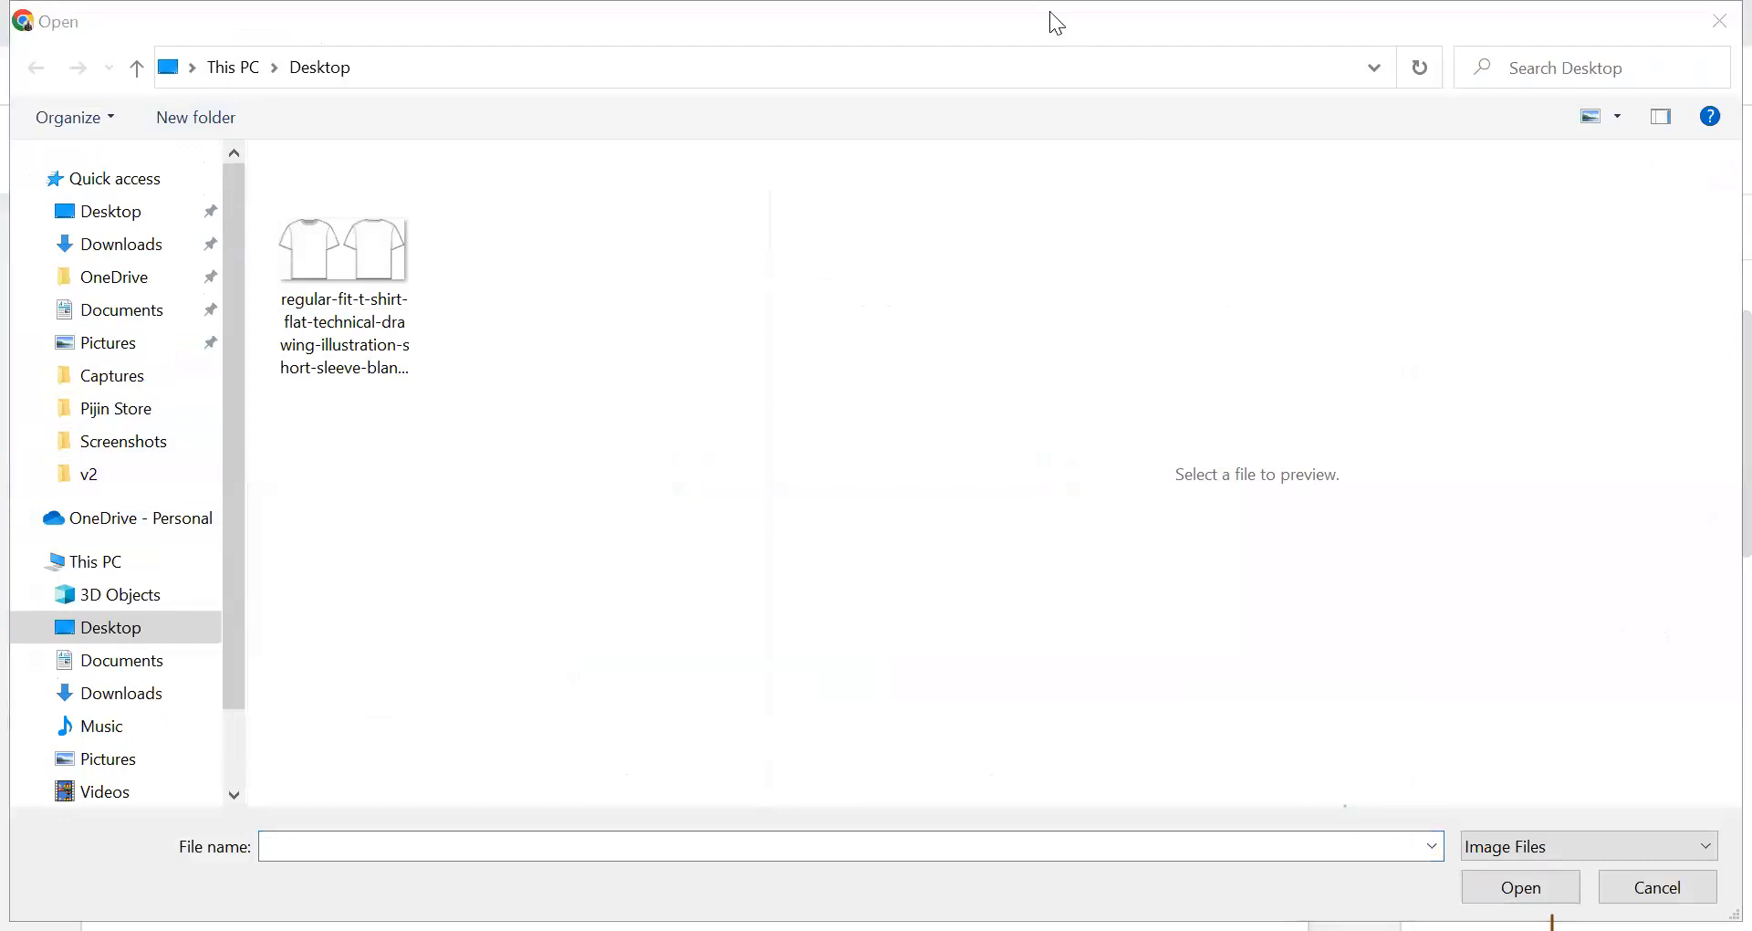
left_click(298, 282)
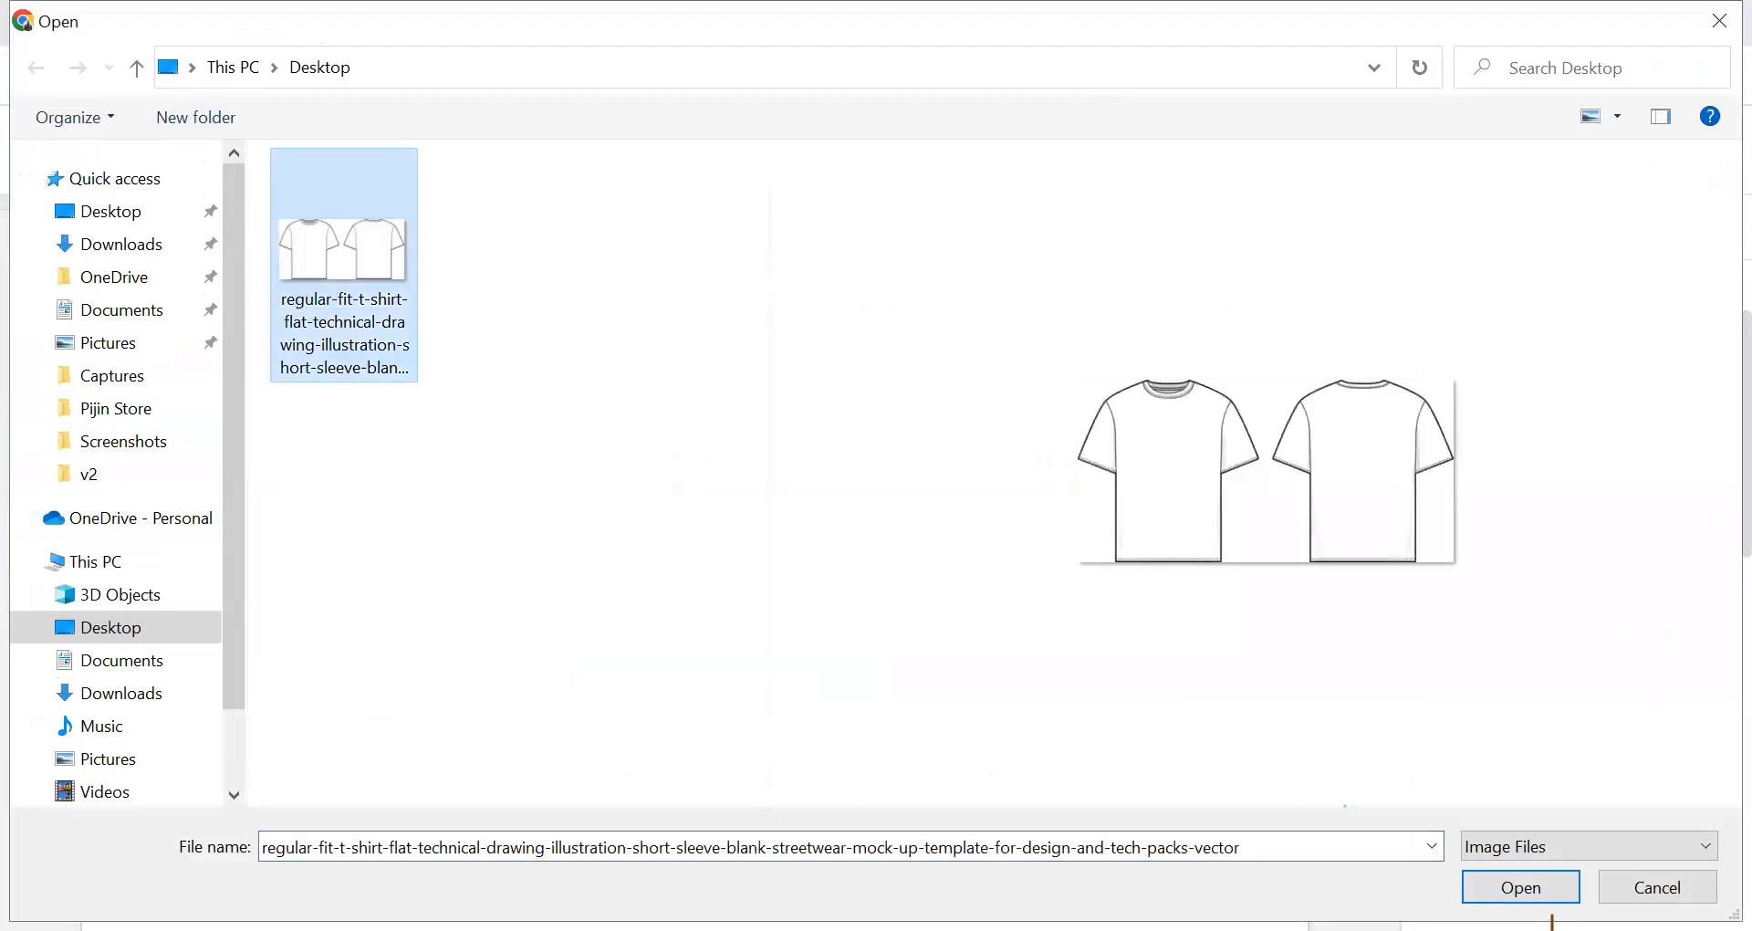
left_click(1529, 888)
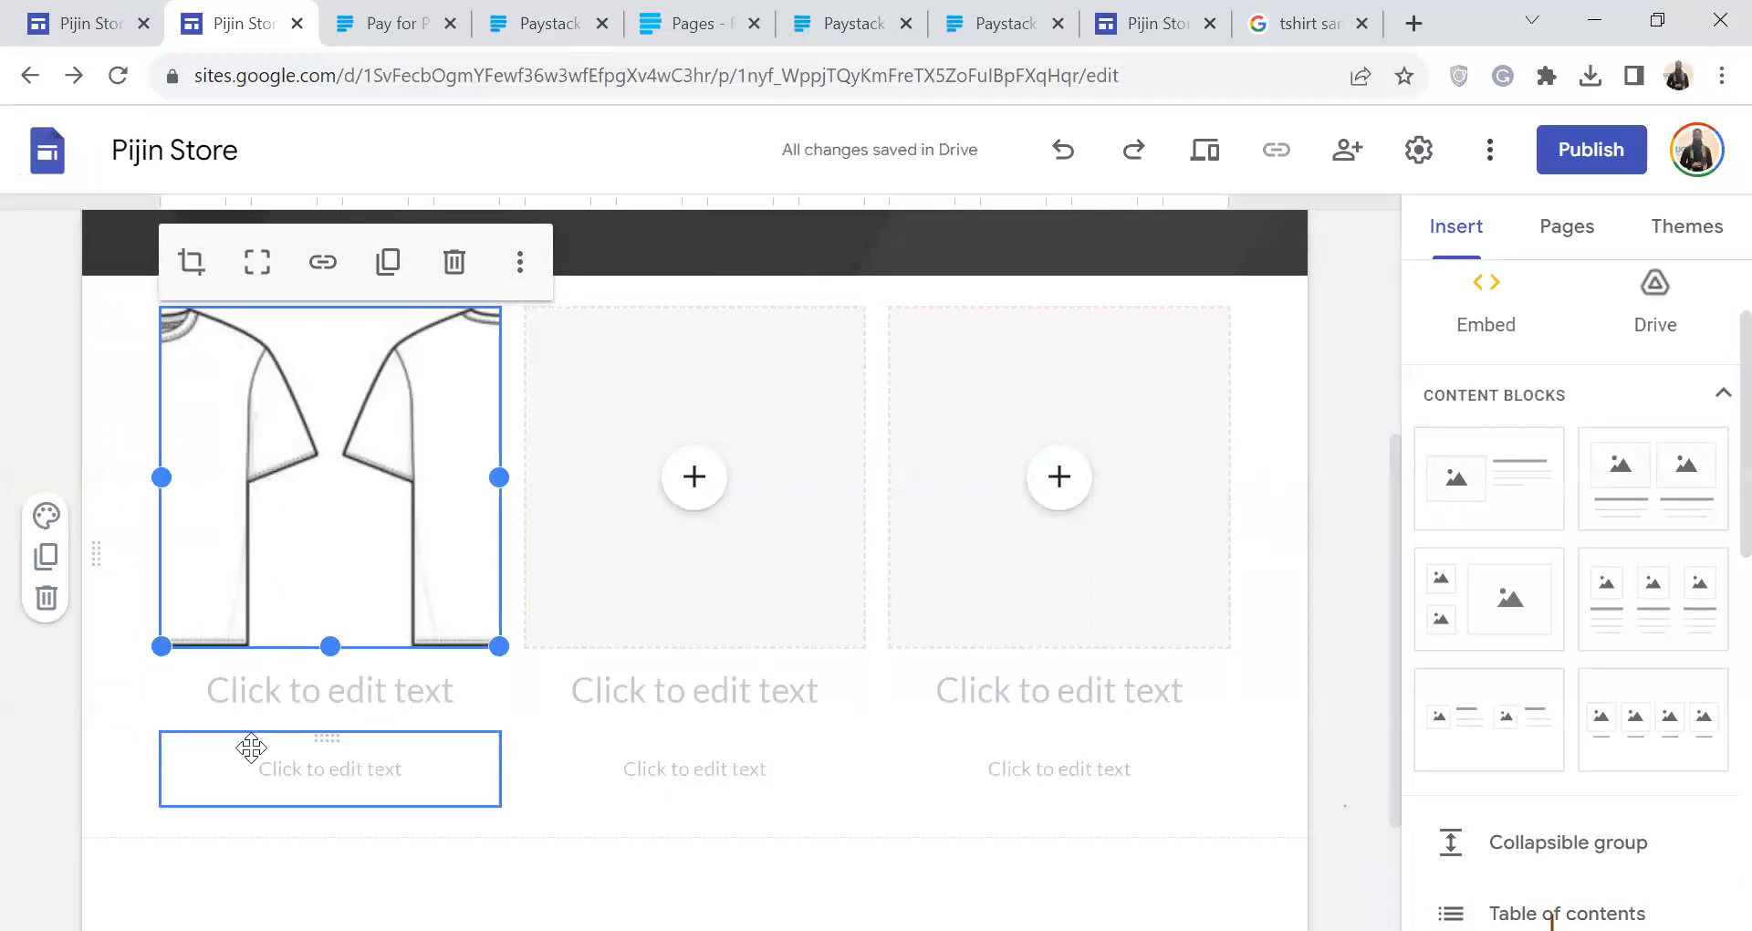
- Enter "Round Neck" as the heading below the T-shirt image
left_click(317, 696)
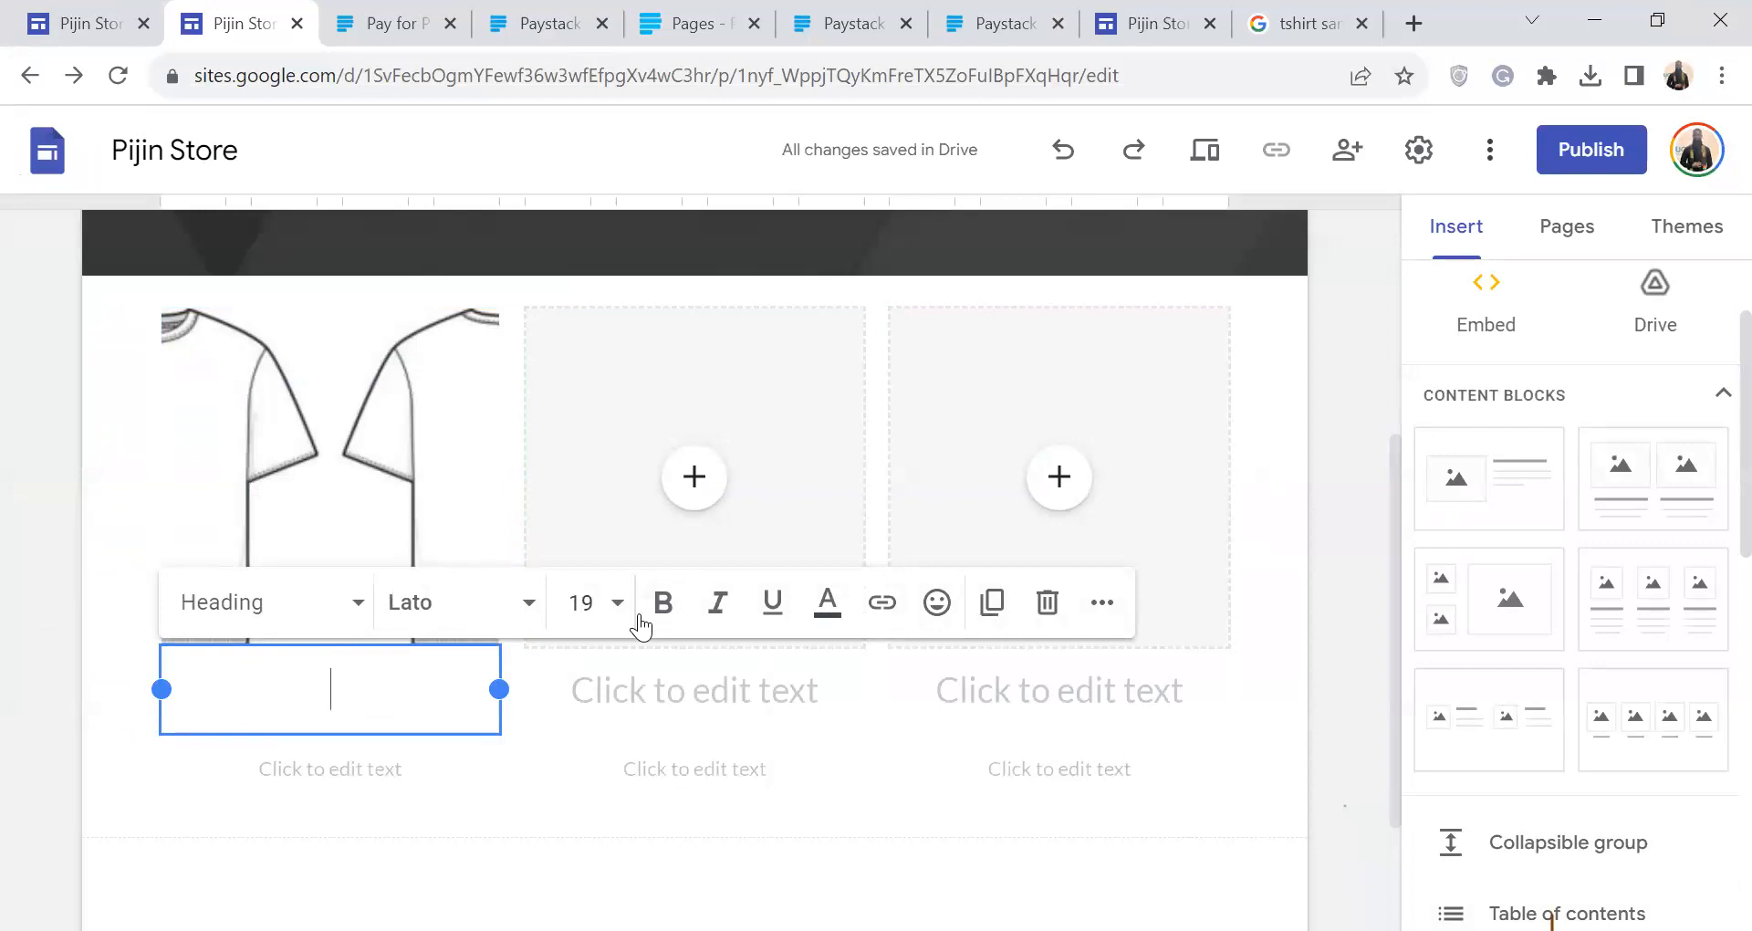
type("Ro")
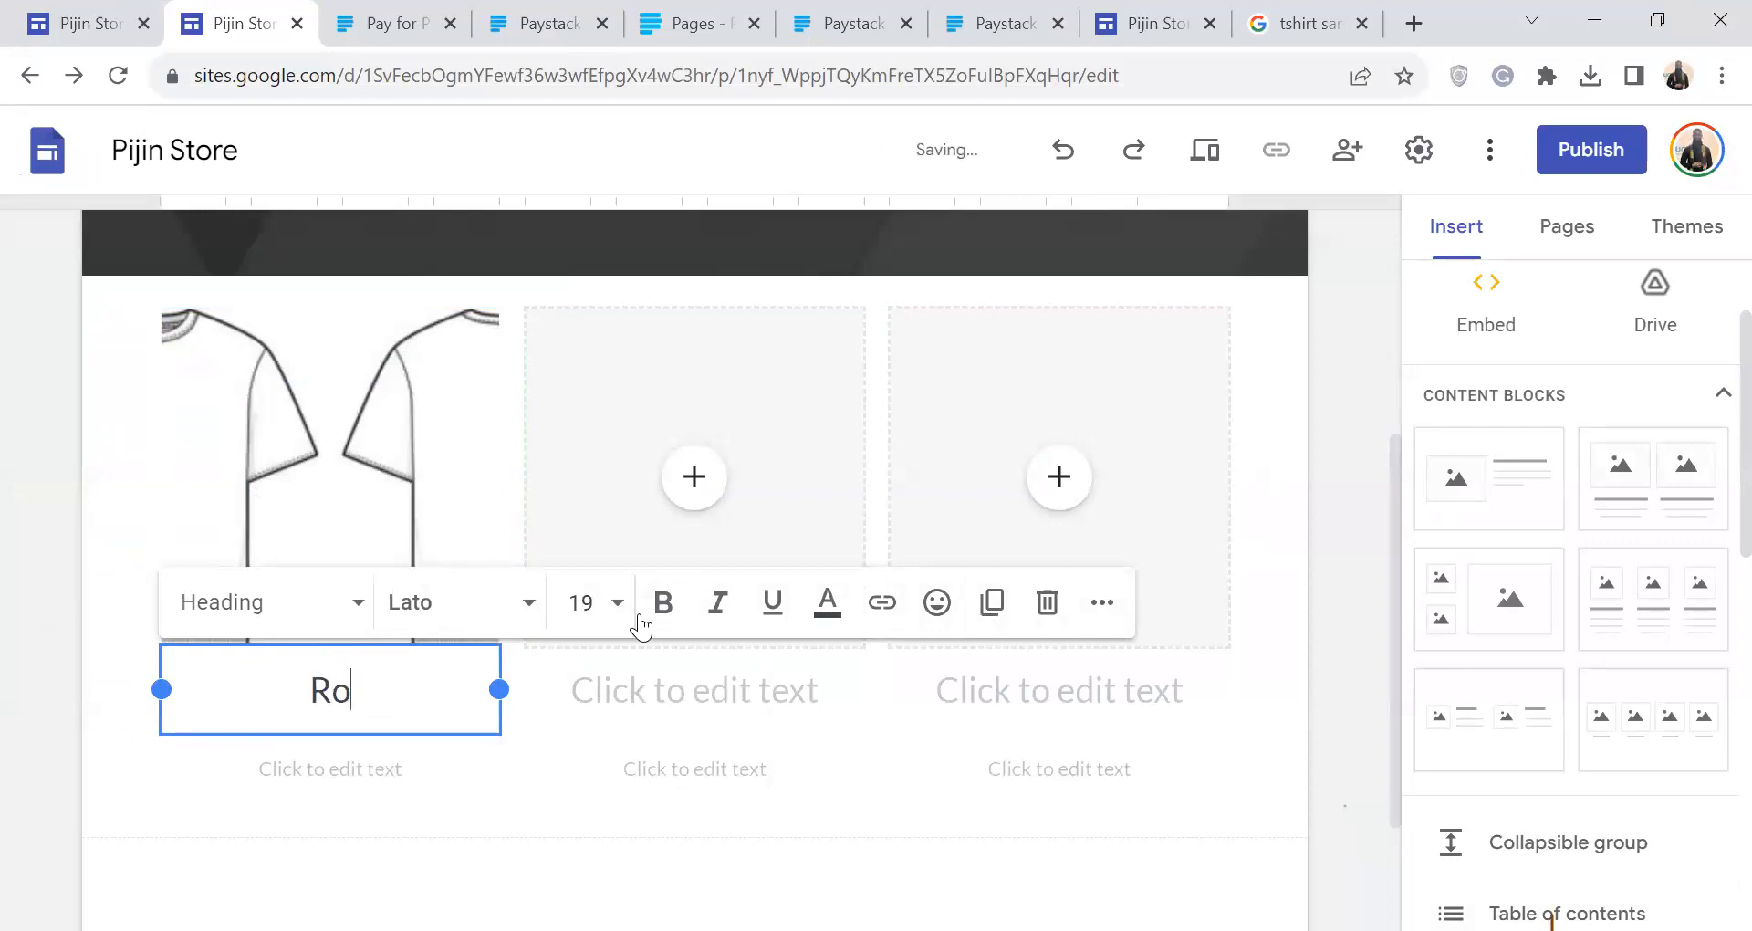
type("und neck")
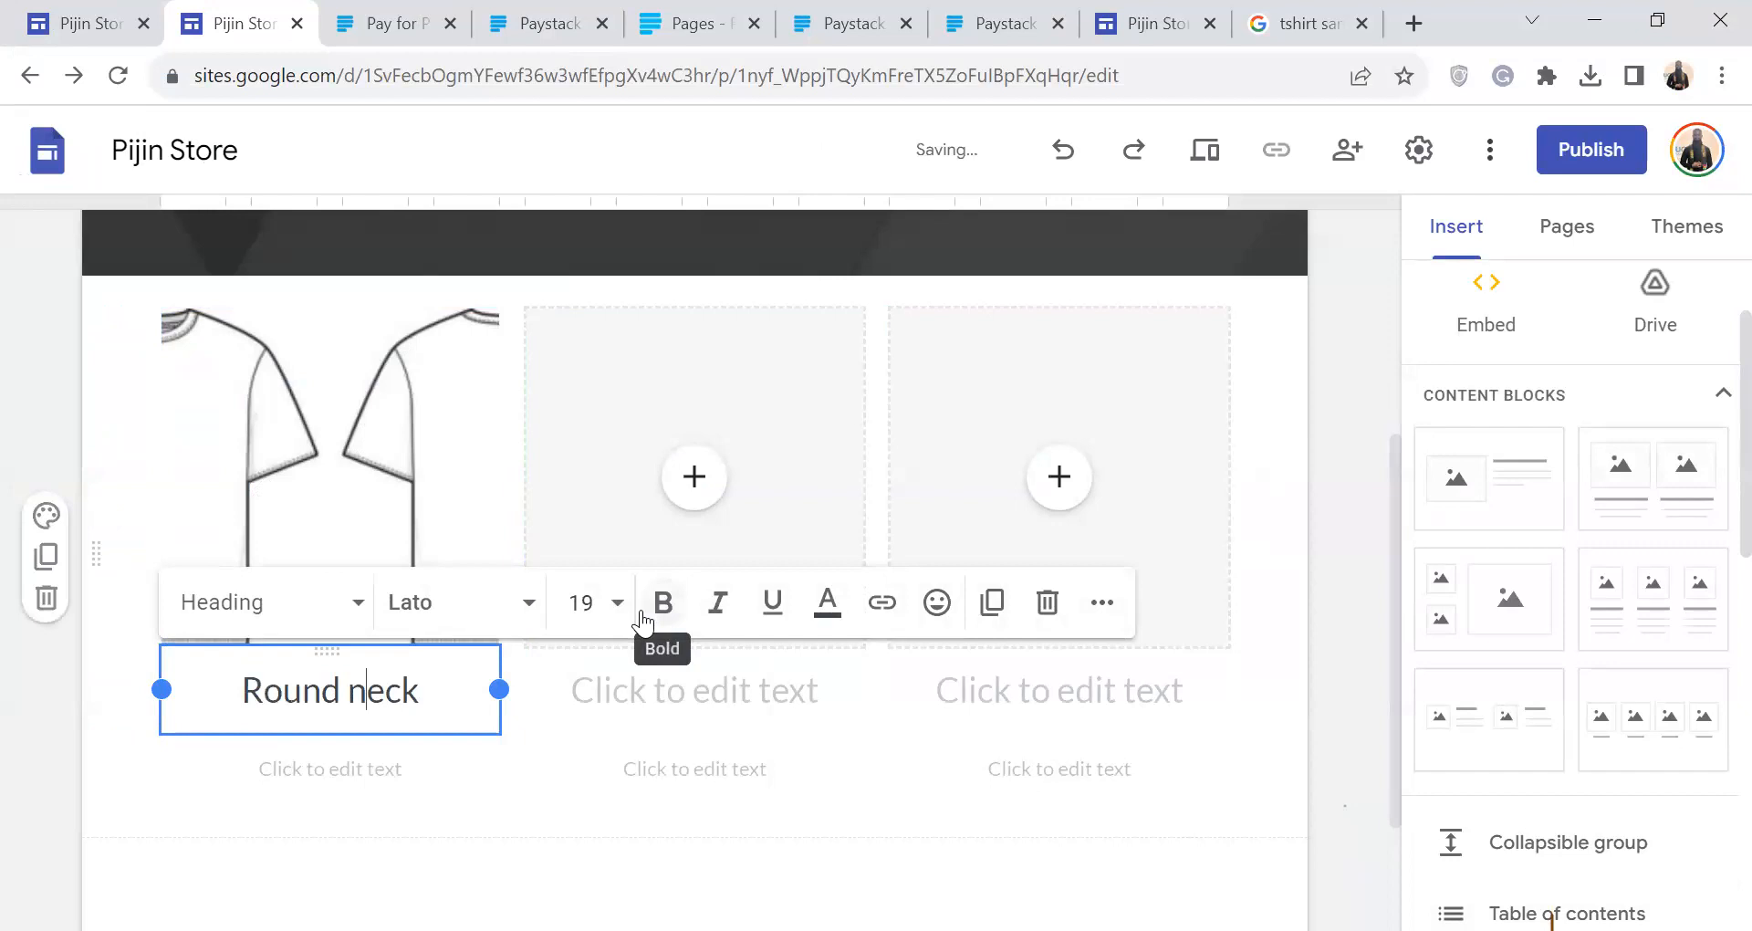
key("BackSpace")
type("N")
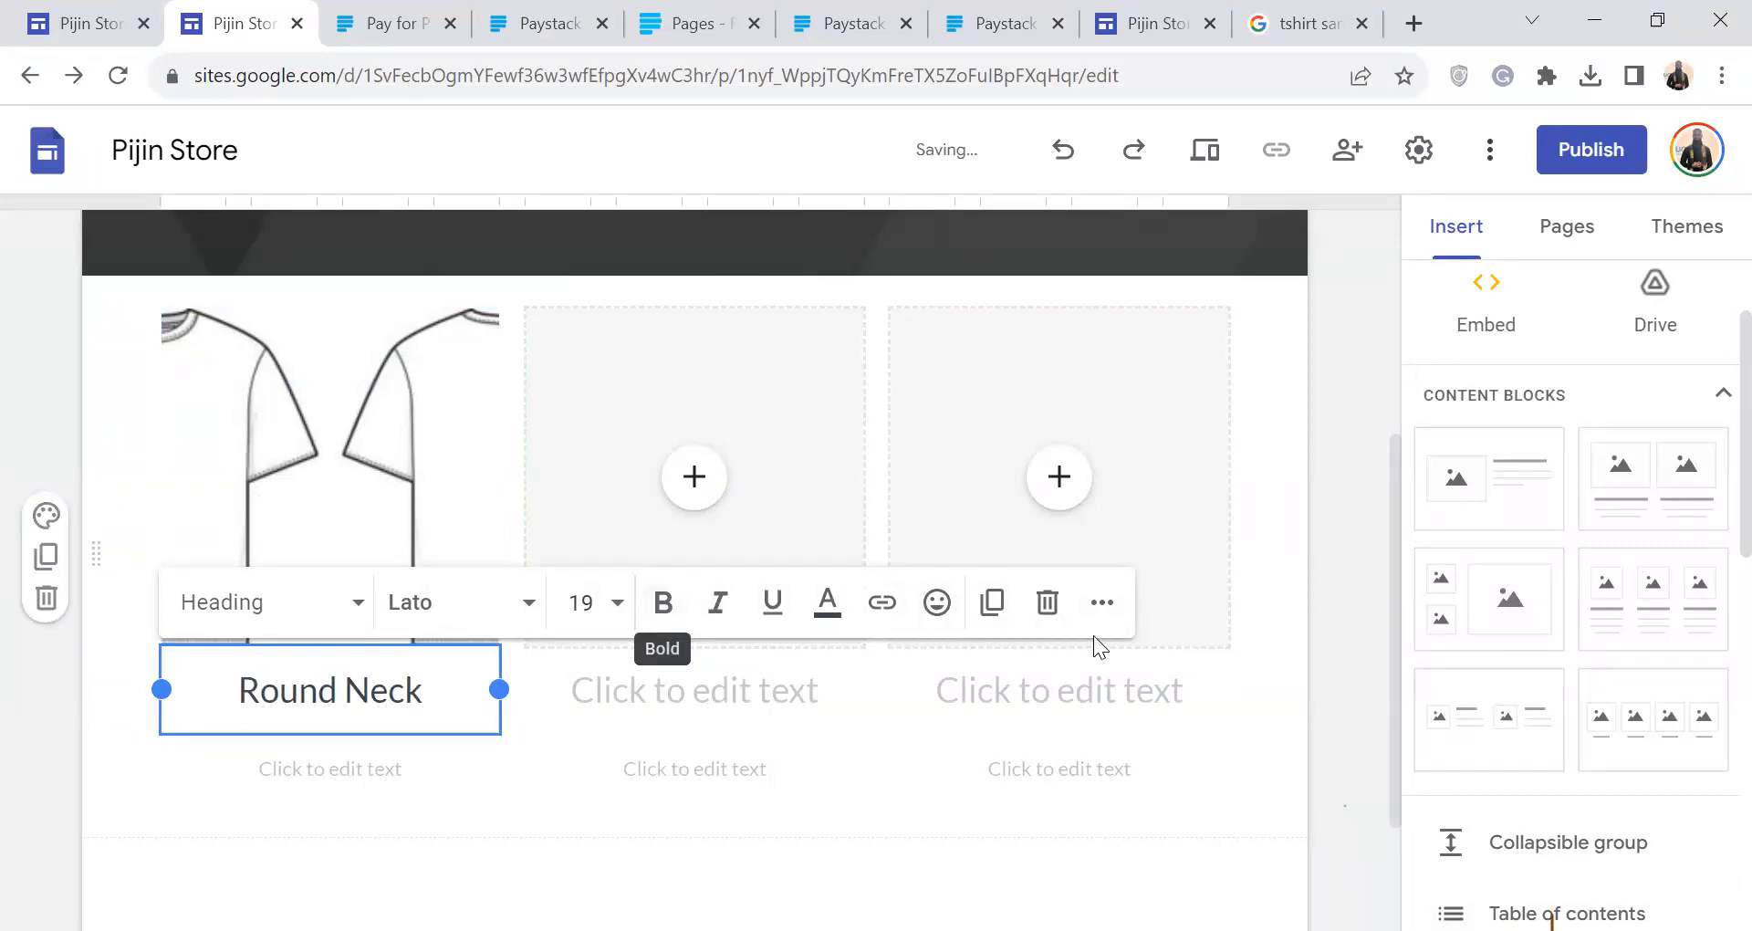
left_click(1293, 766)
- Delete the two empty columns beside the Round Neck product
scroll(767, 715, "up", 5)
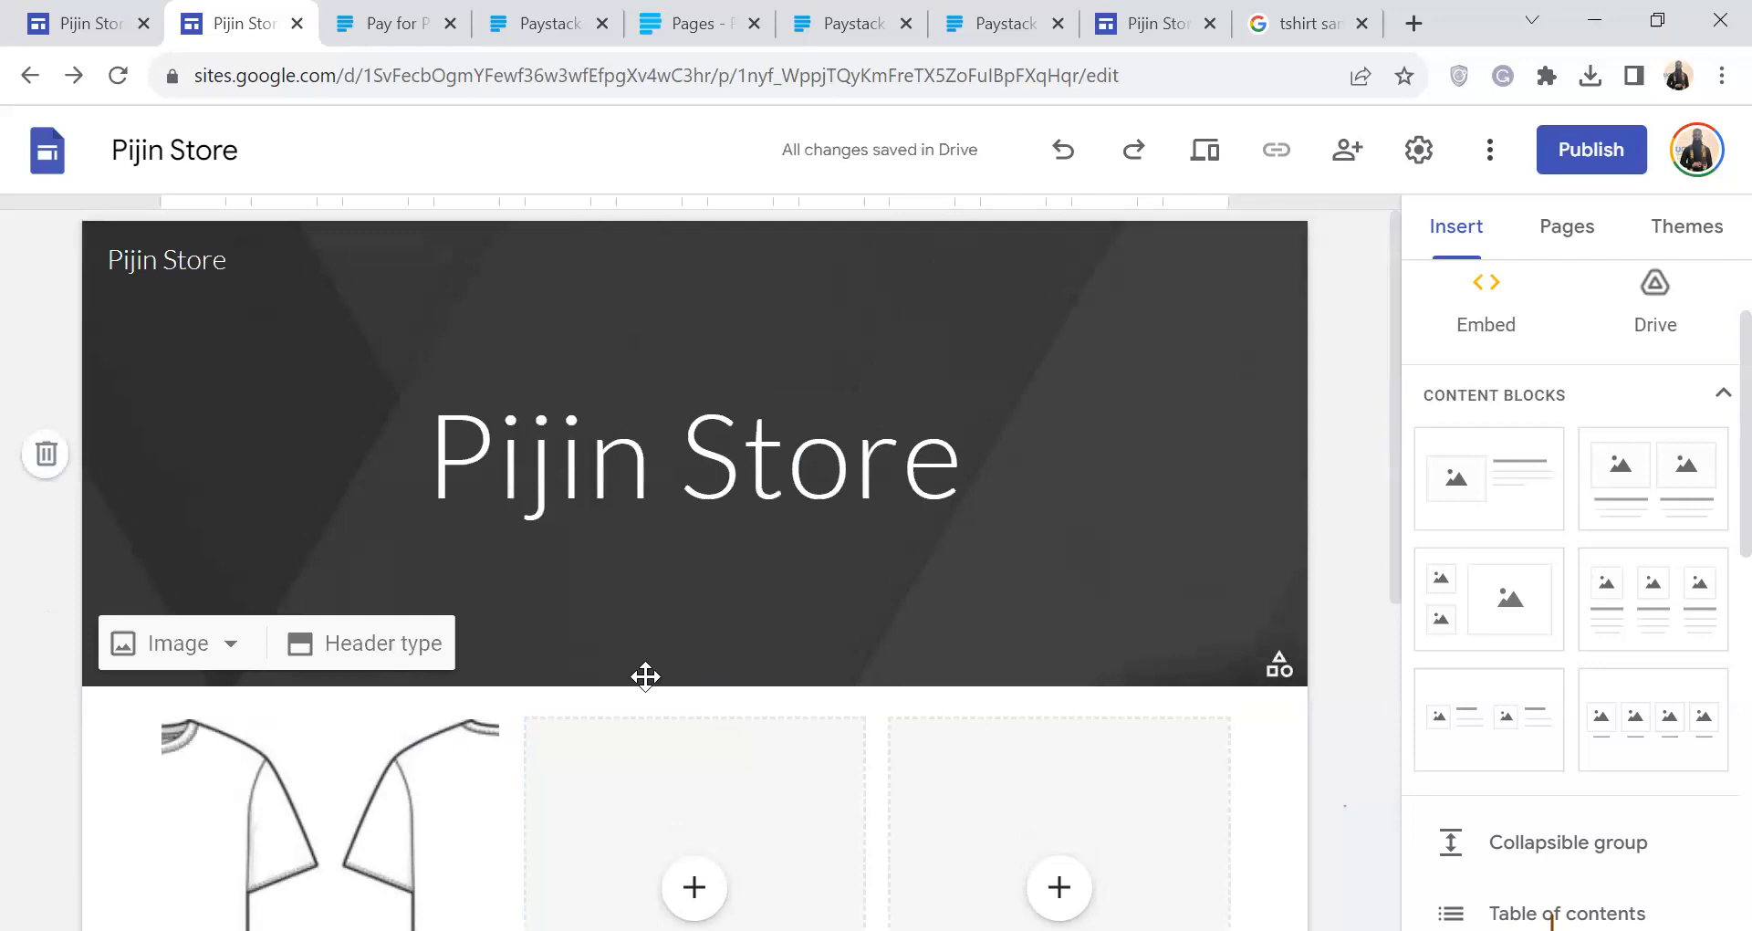
scroll(648, 676, "down", 3)
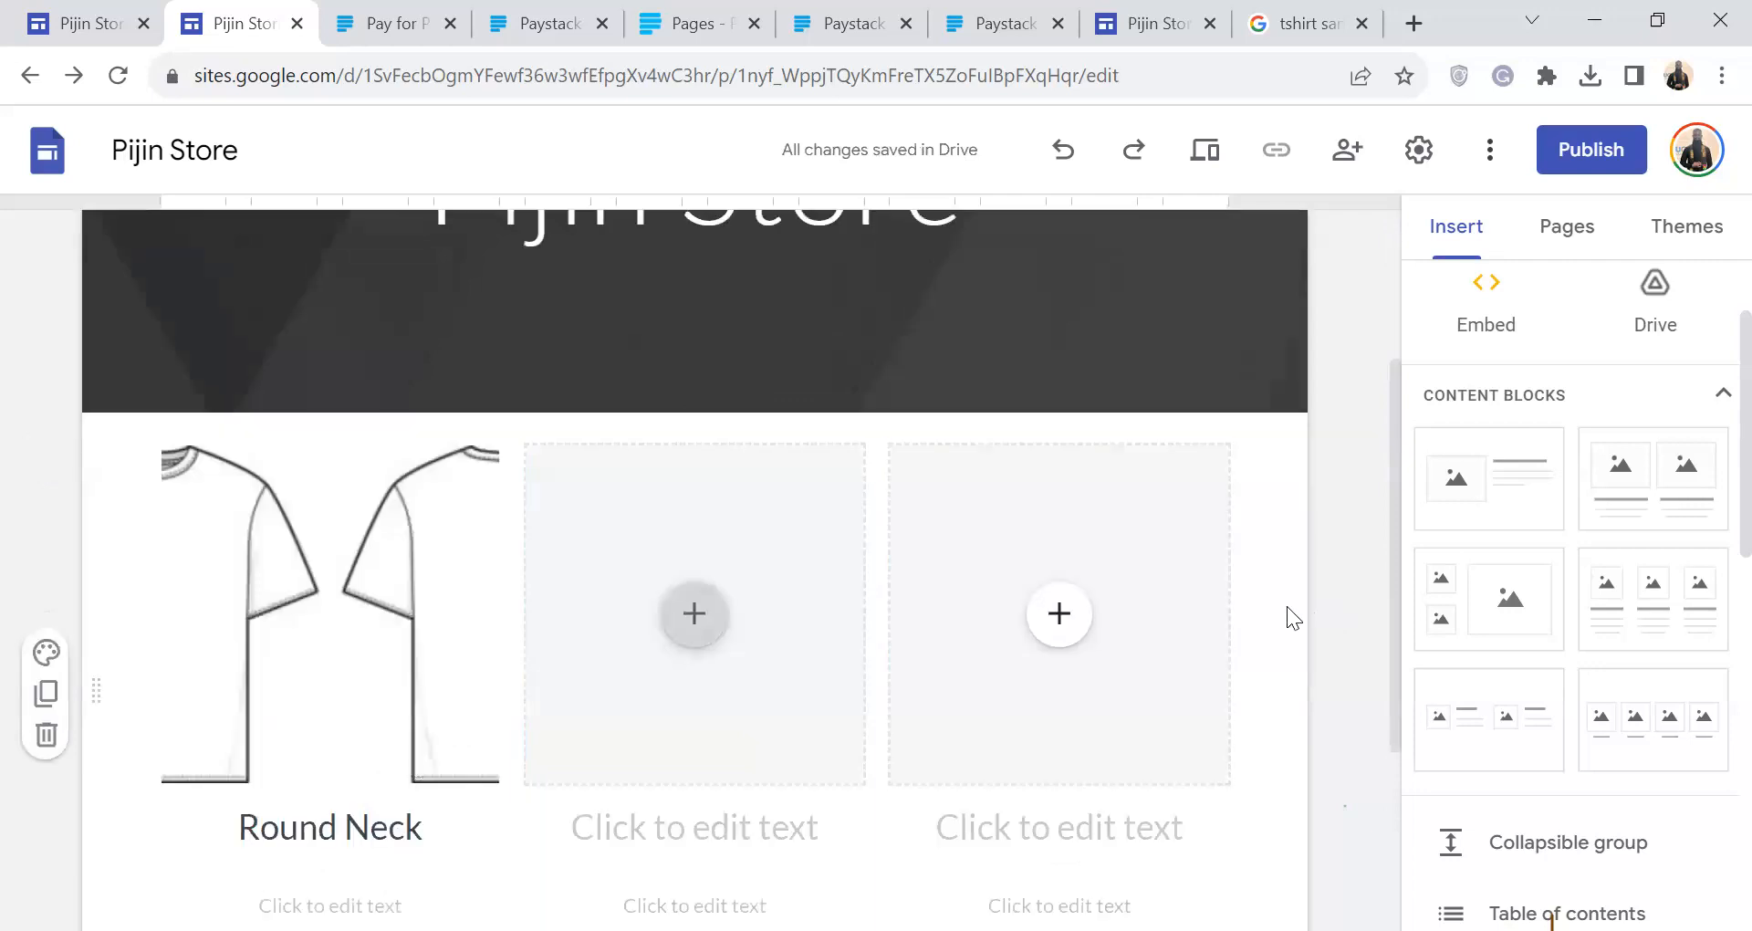
left_click(1181, 605)
key("Delete")
left_click(776, 521)
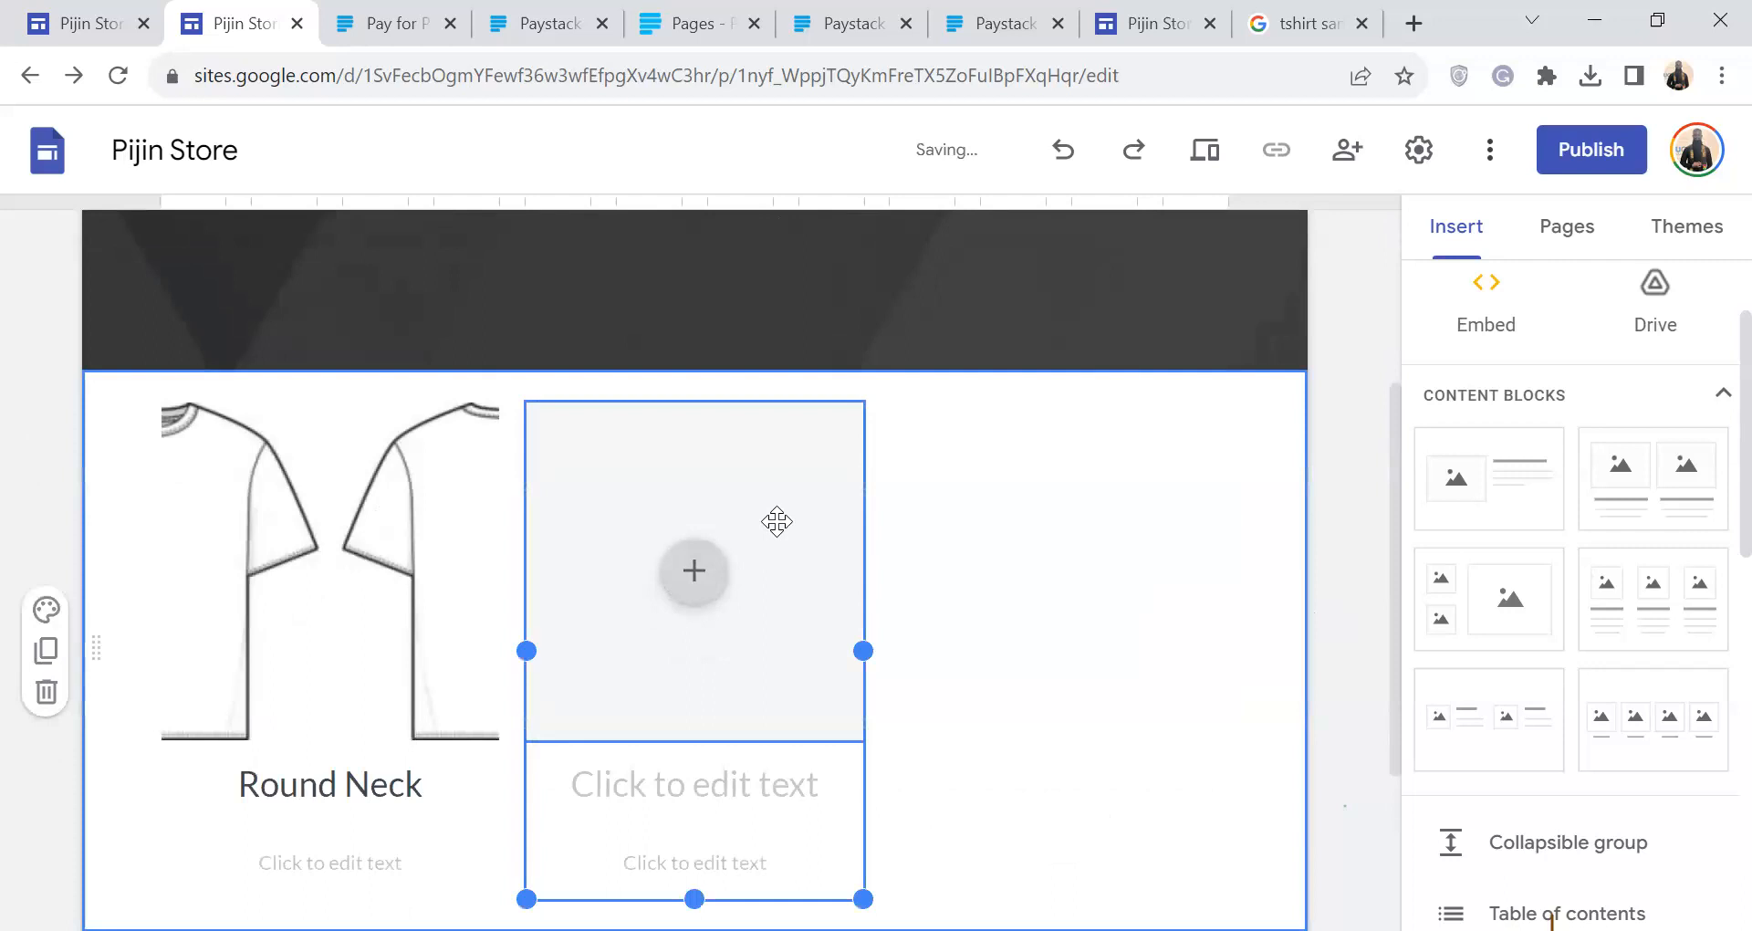
key("Delete")
- Move the Round Neck product column to the centre of the section
left_click(373, 537)
left_click_drag(373, 538, 723, 537)
scroll(670, 639, "up", 3)
scroll(670, 645, "down", 5)
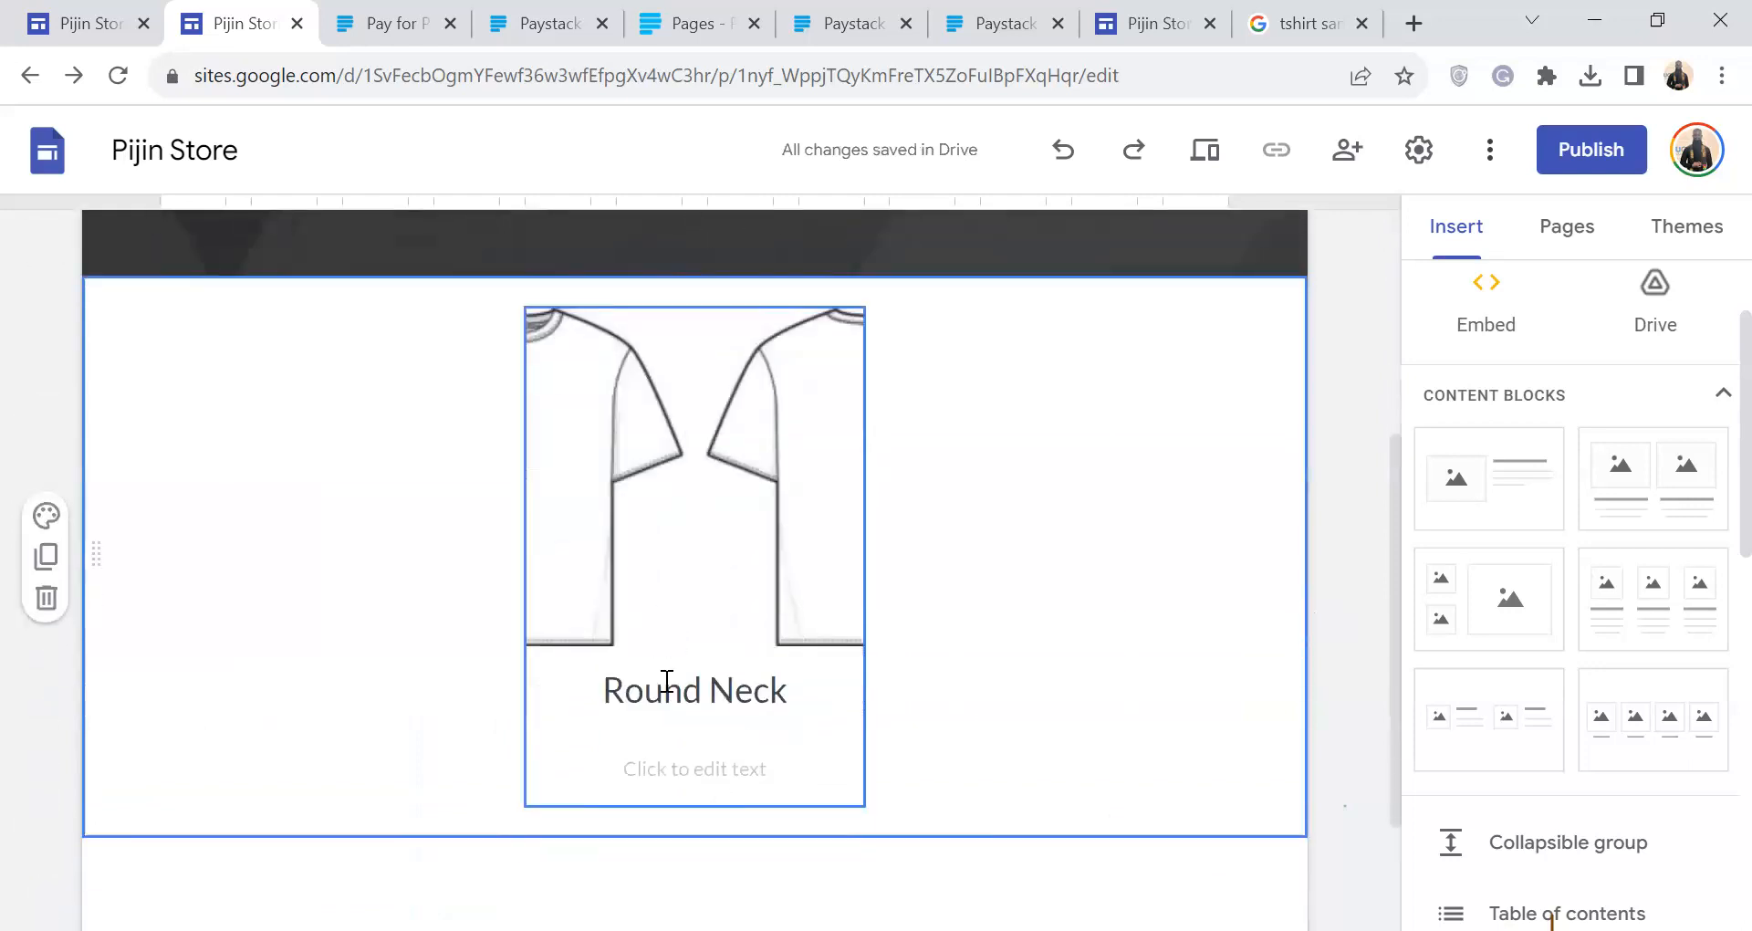
- Enter "This is a round neck Shirt" as the body text below the Round Neck heading
left_click(759, 775)
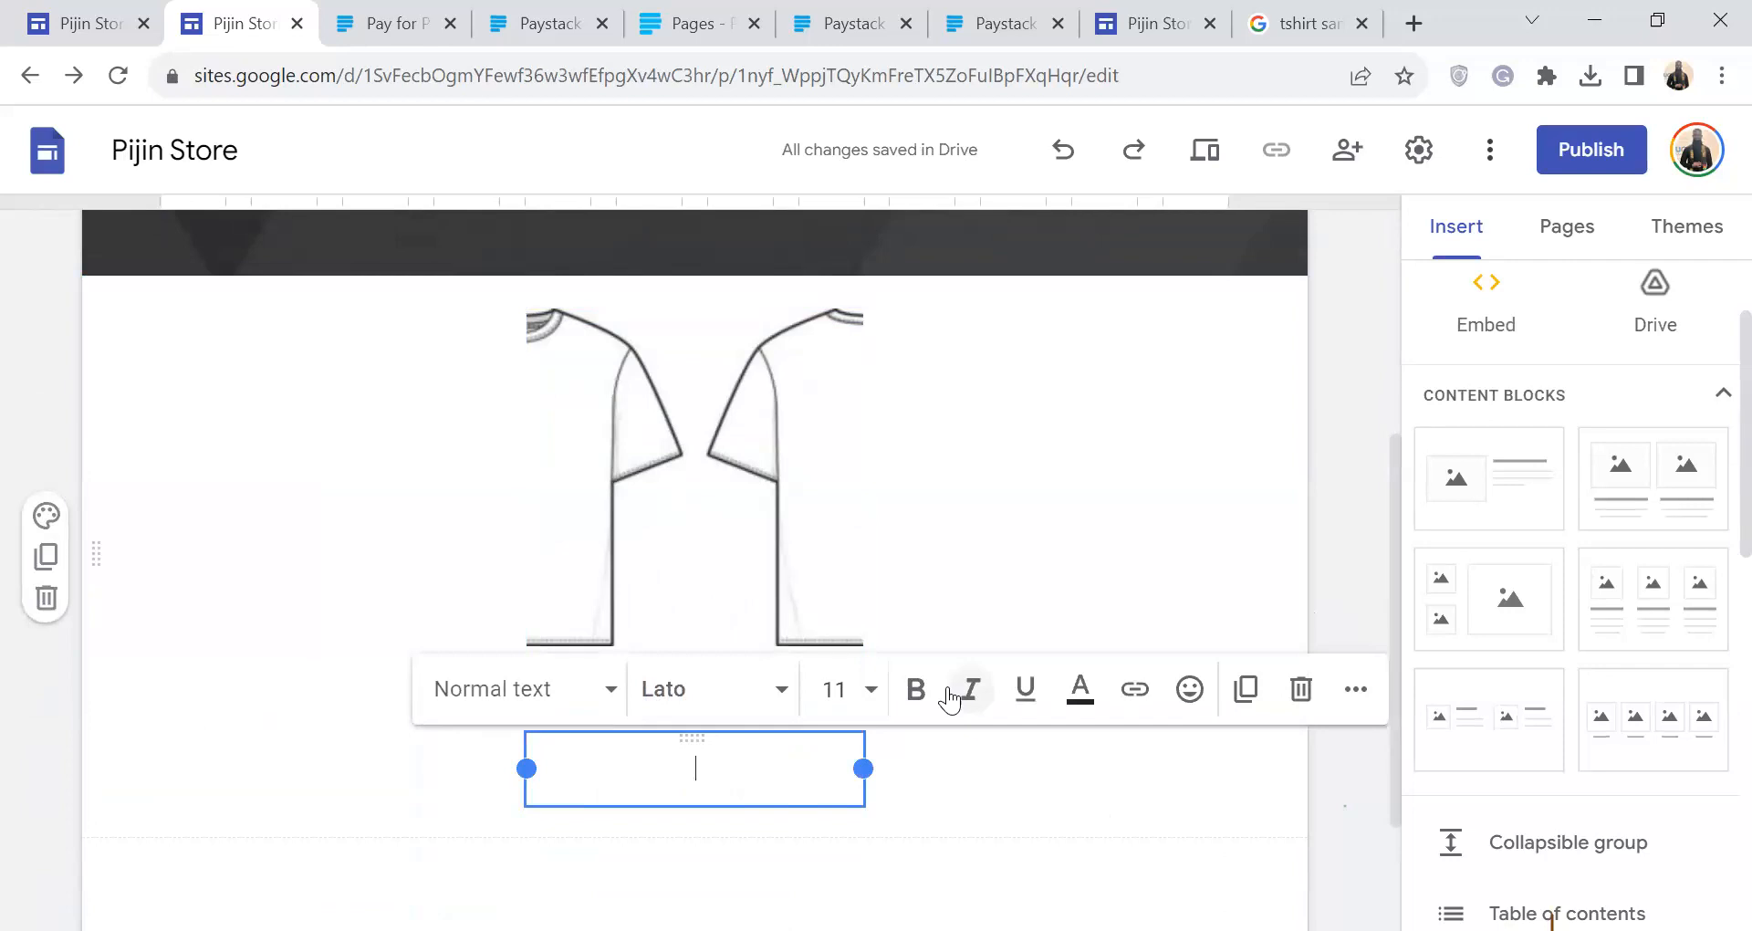
type("This is a roind neck Shirt")
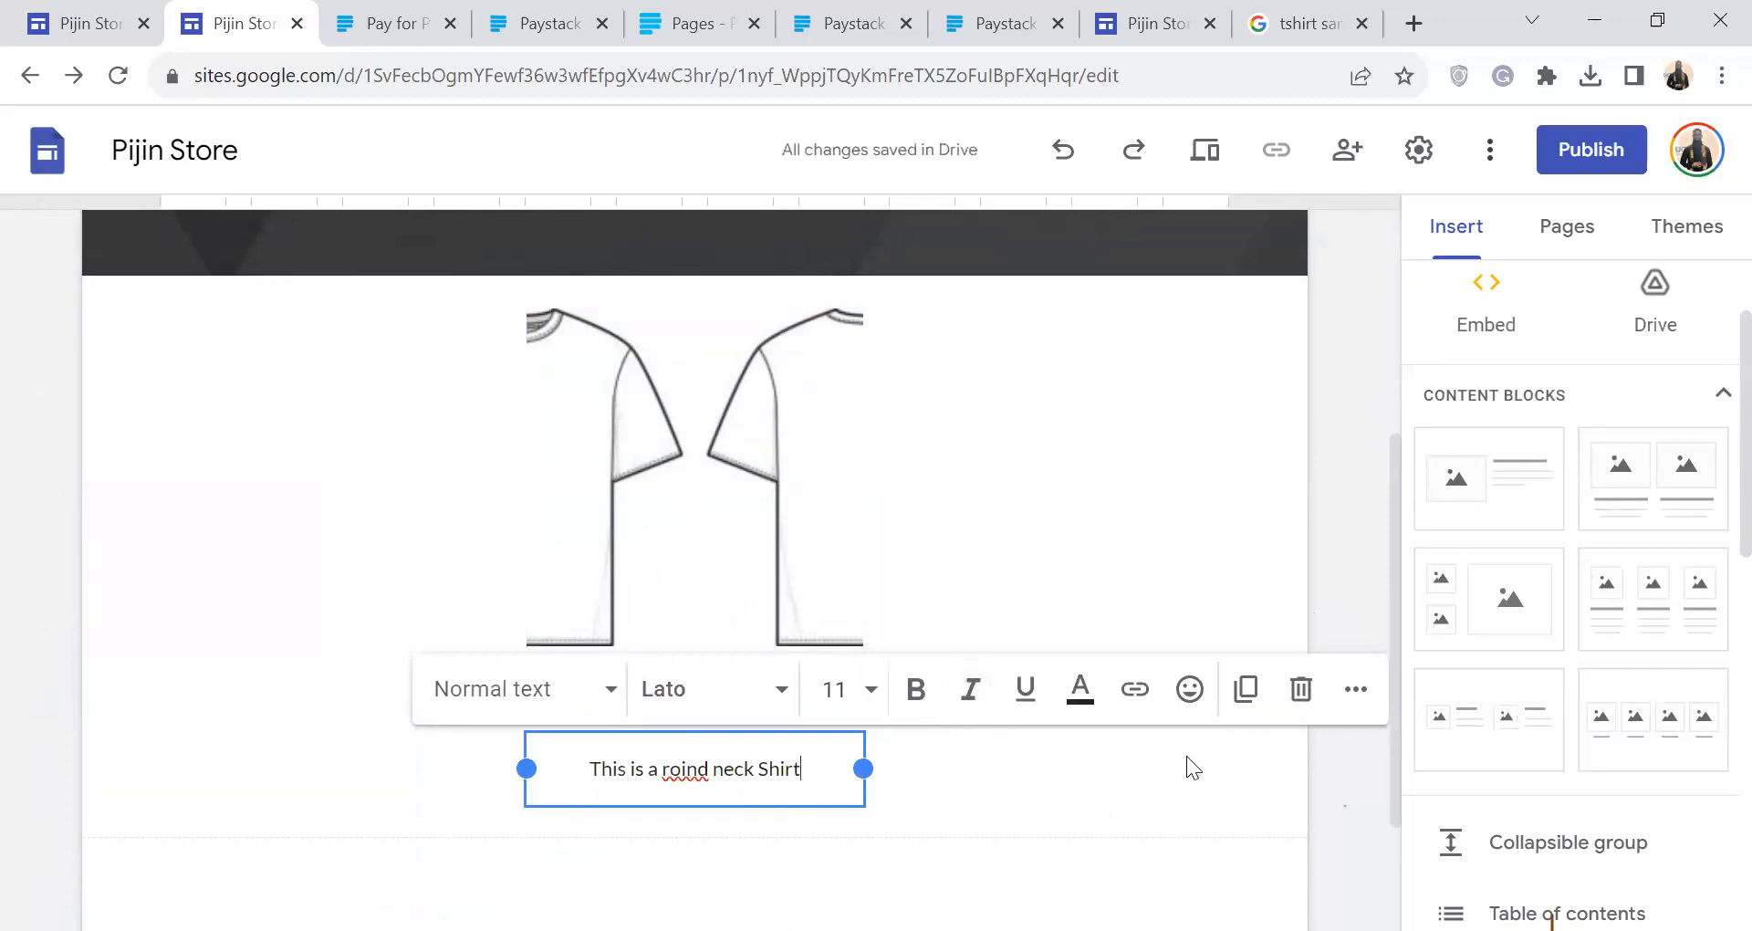
left_click(1165, 837)
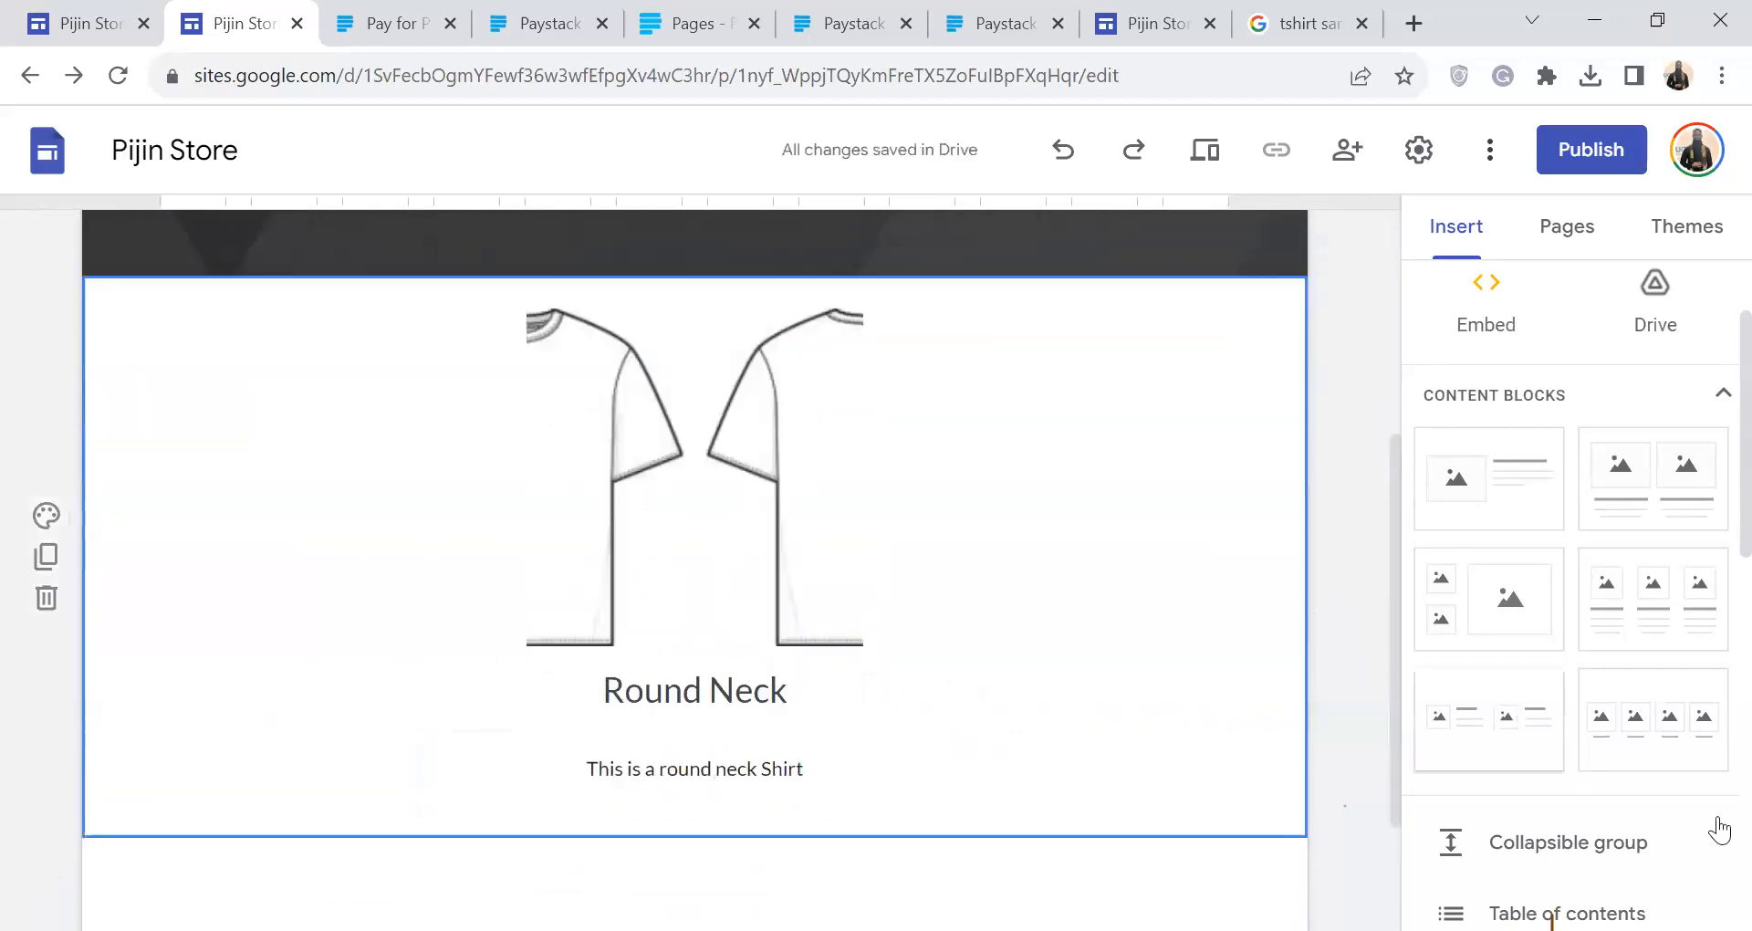
scroll(1237, 744, "down", 2)
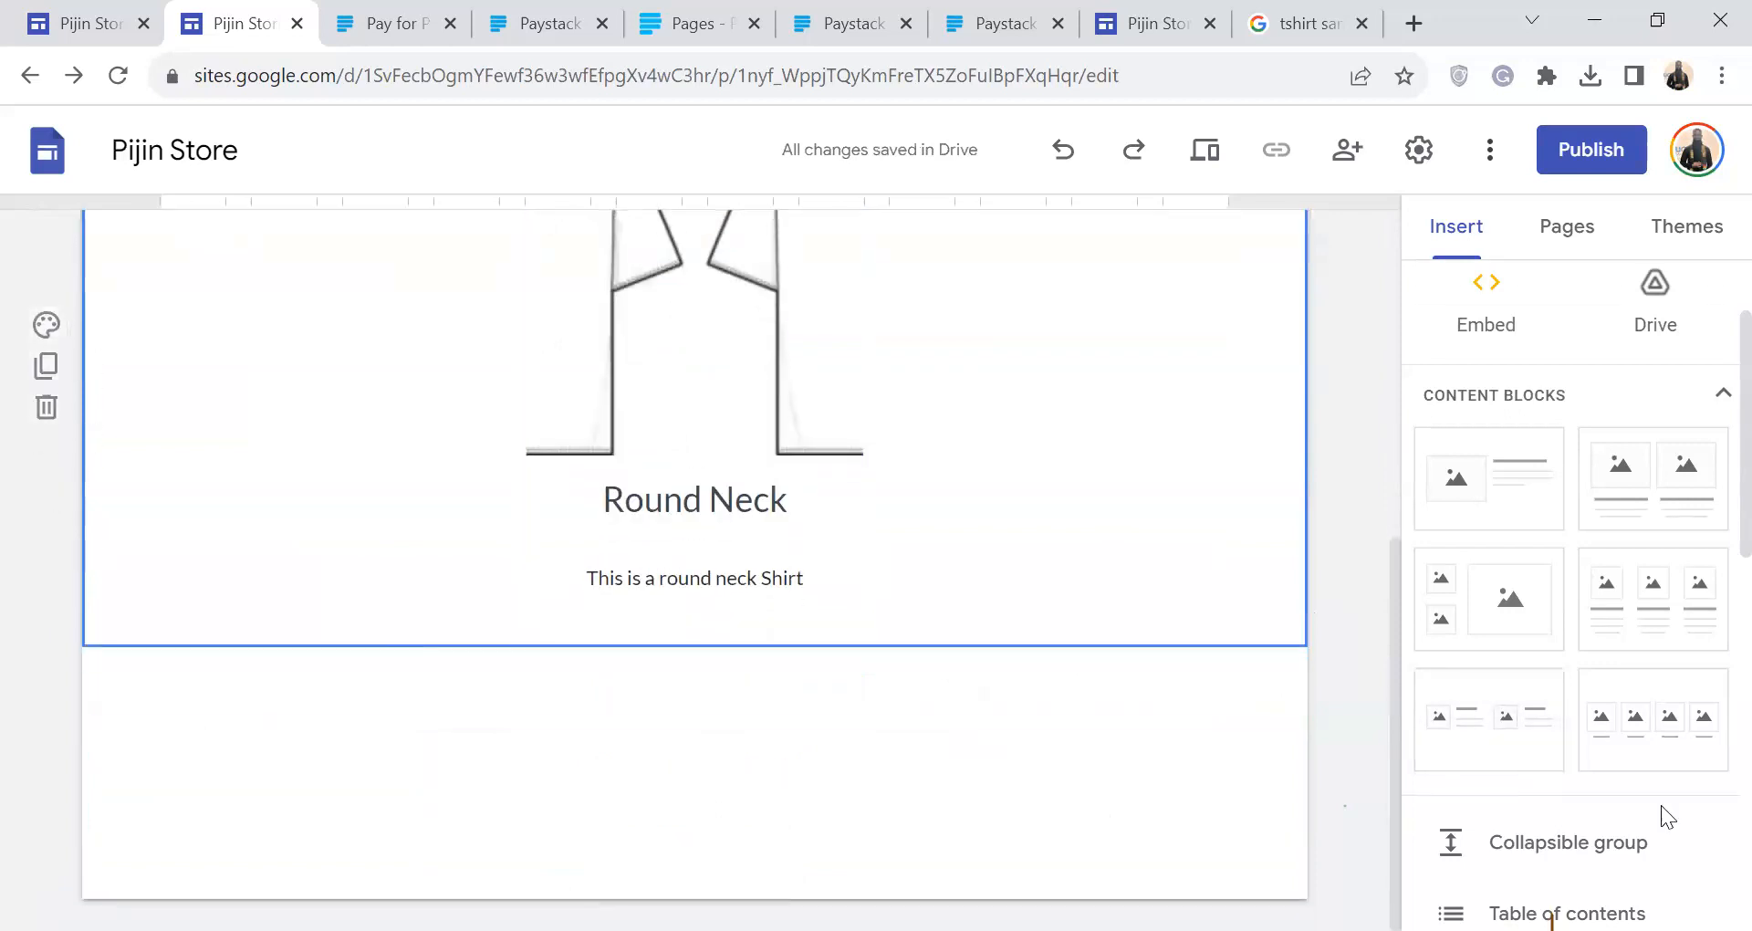
scroll(1628, 495, "down", 2)
scroll(1631, 497, "down", 2)
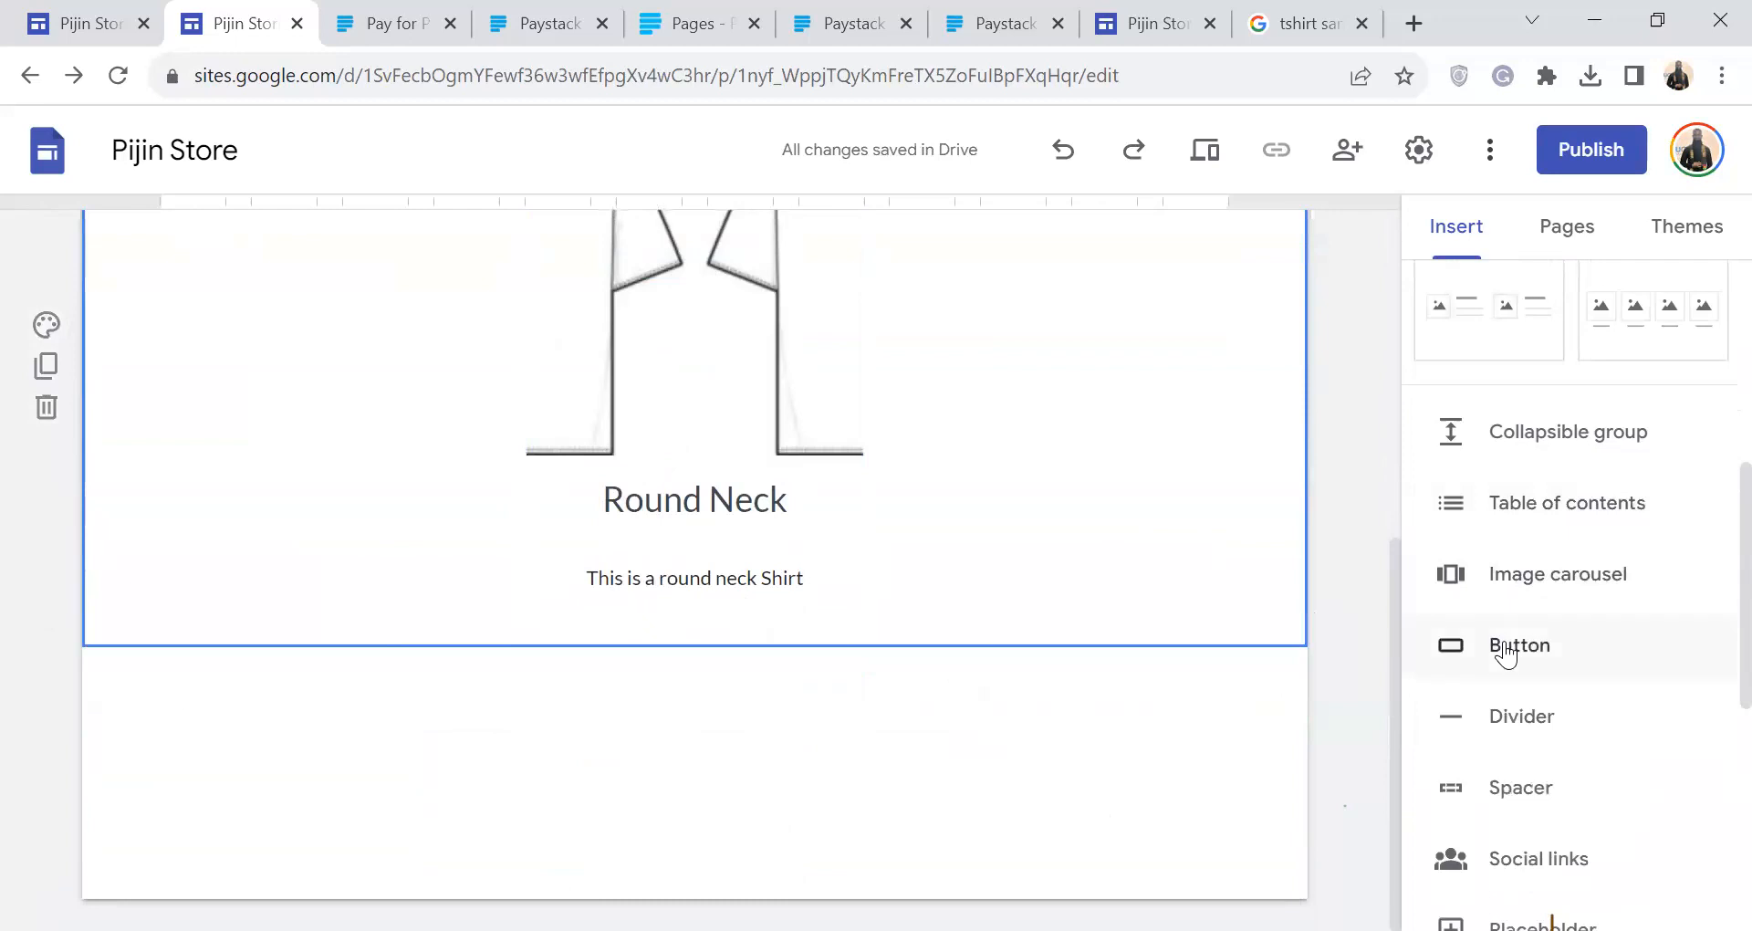
left_click(1530, 649)
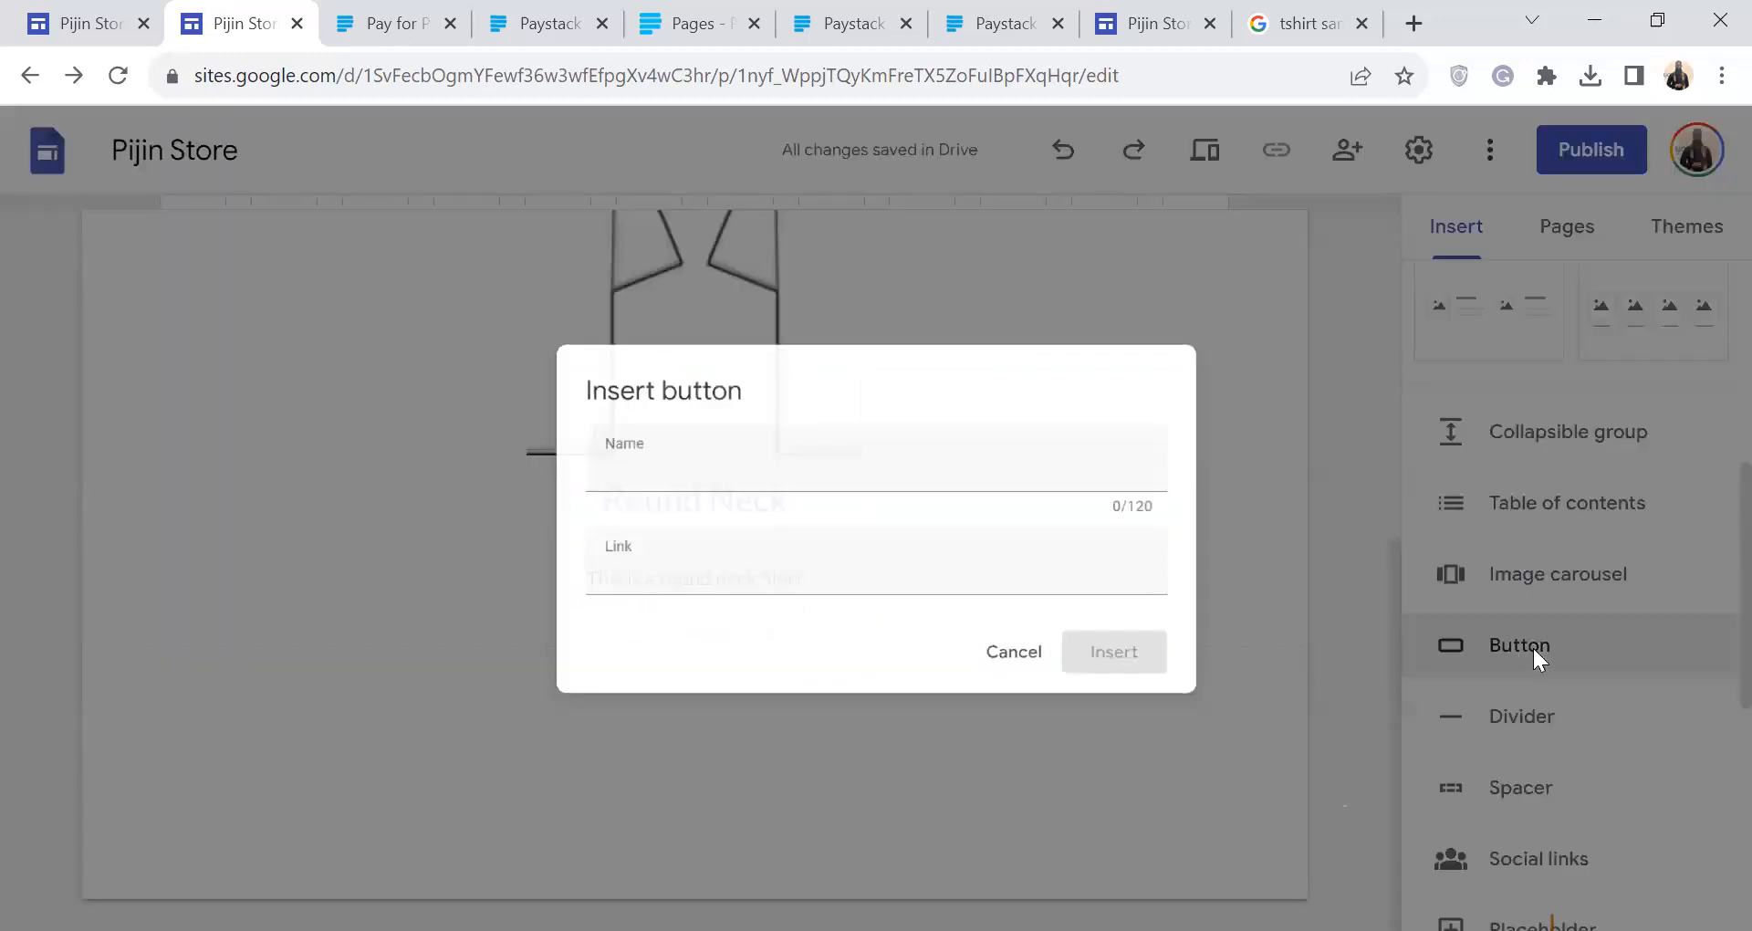
type("Buy Now")
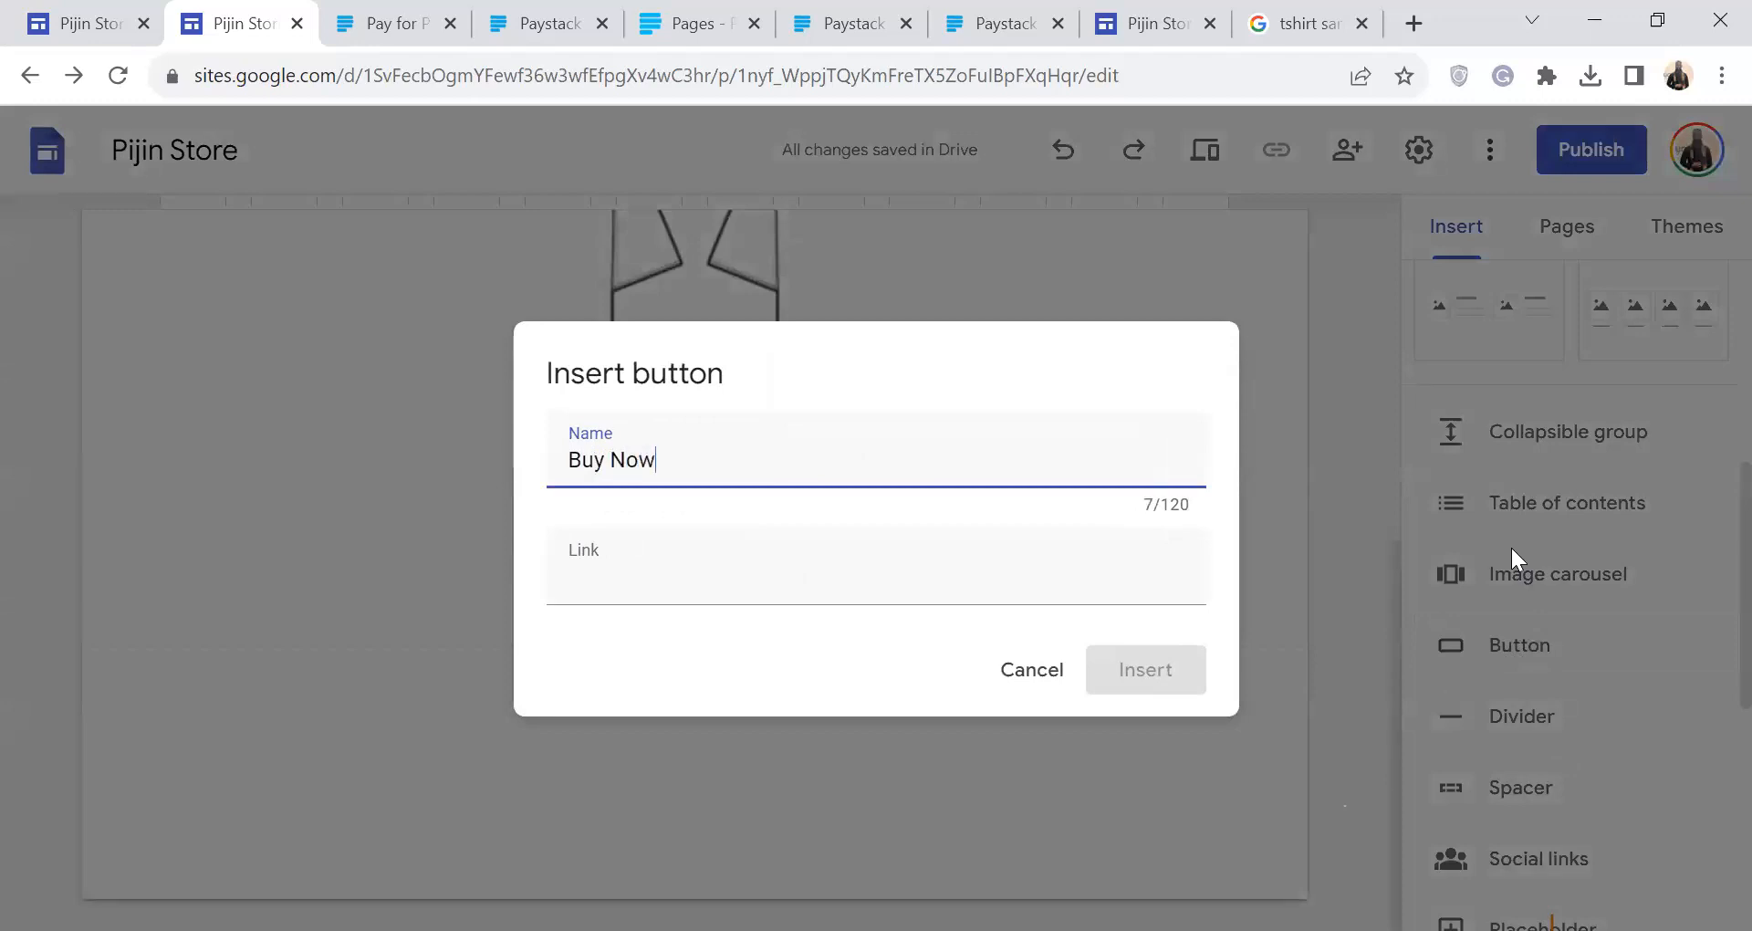
left_click(865, 577)
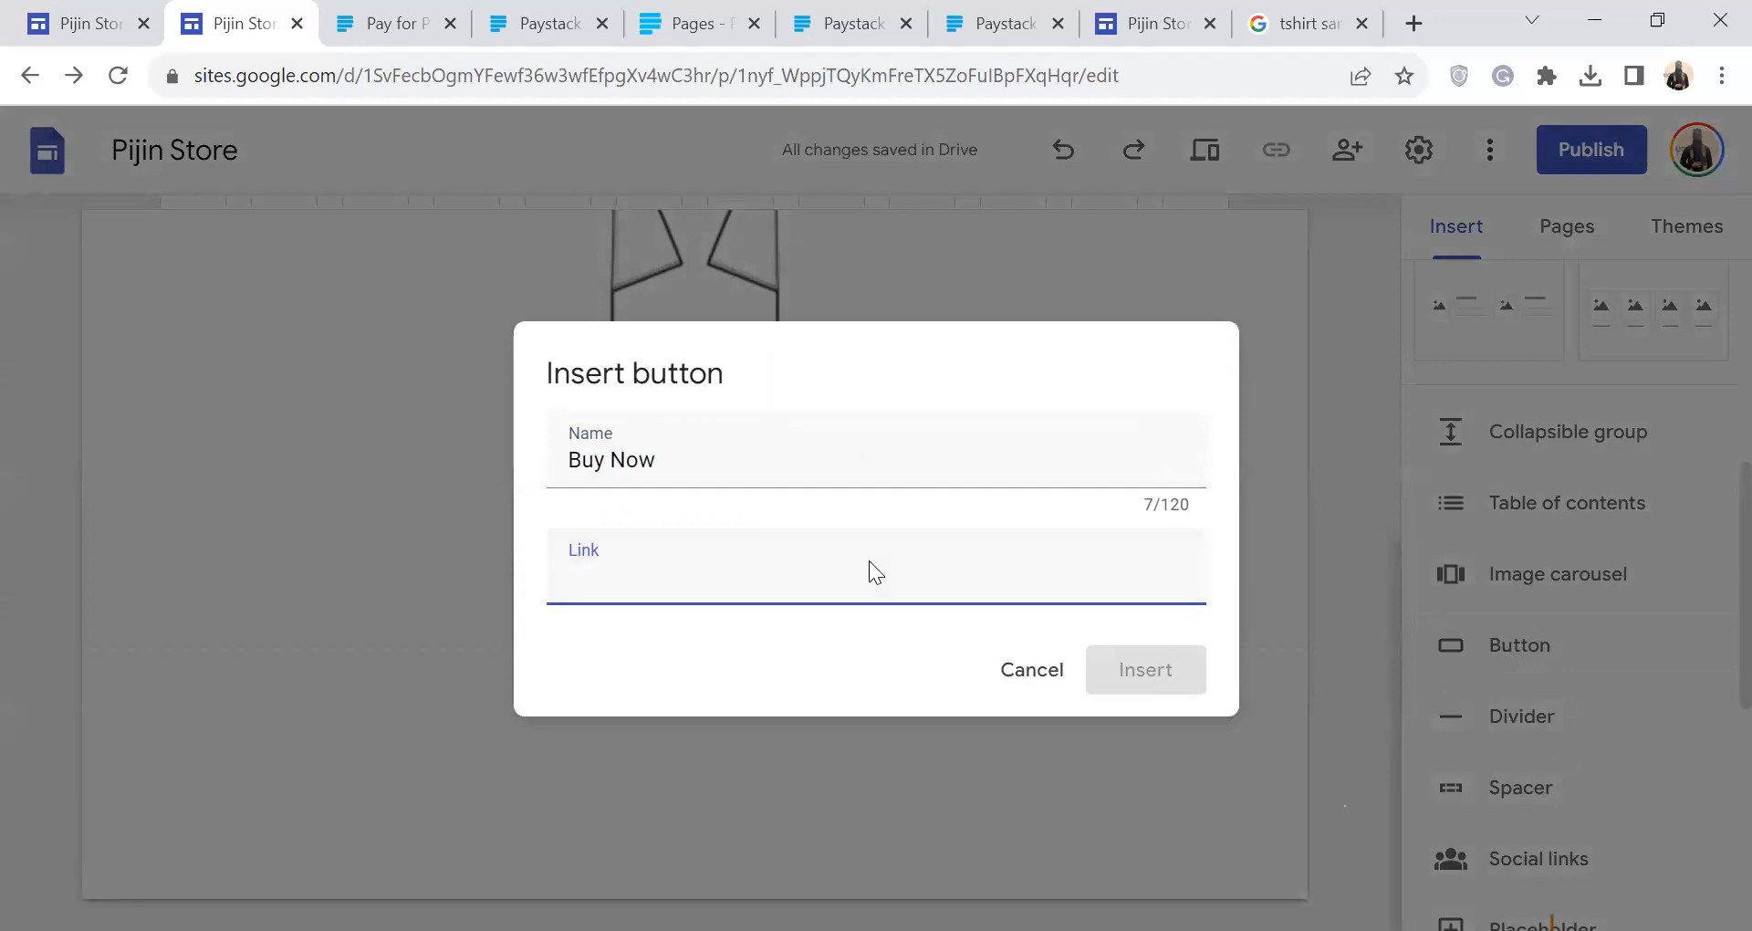
type("https://paystack.com/pay/qsed3d4idp")
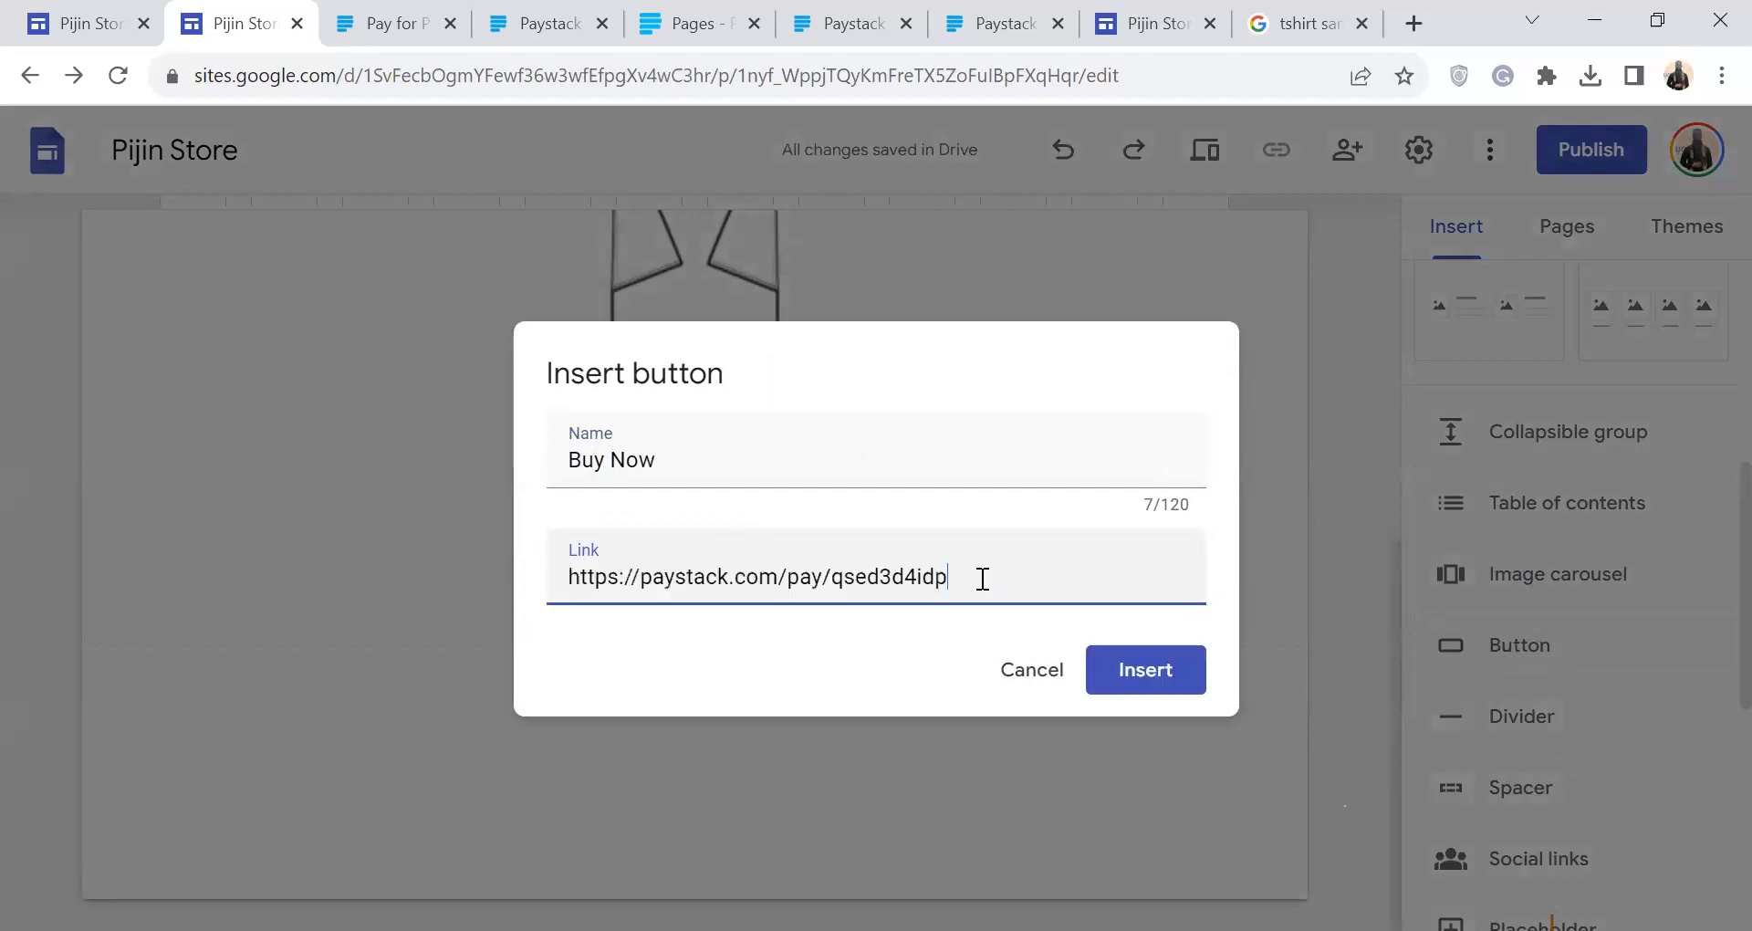
left_click(1131, 677)
left_click_drag(269, 585, 650, 461)
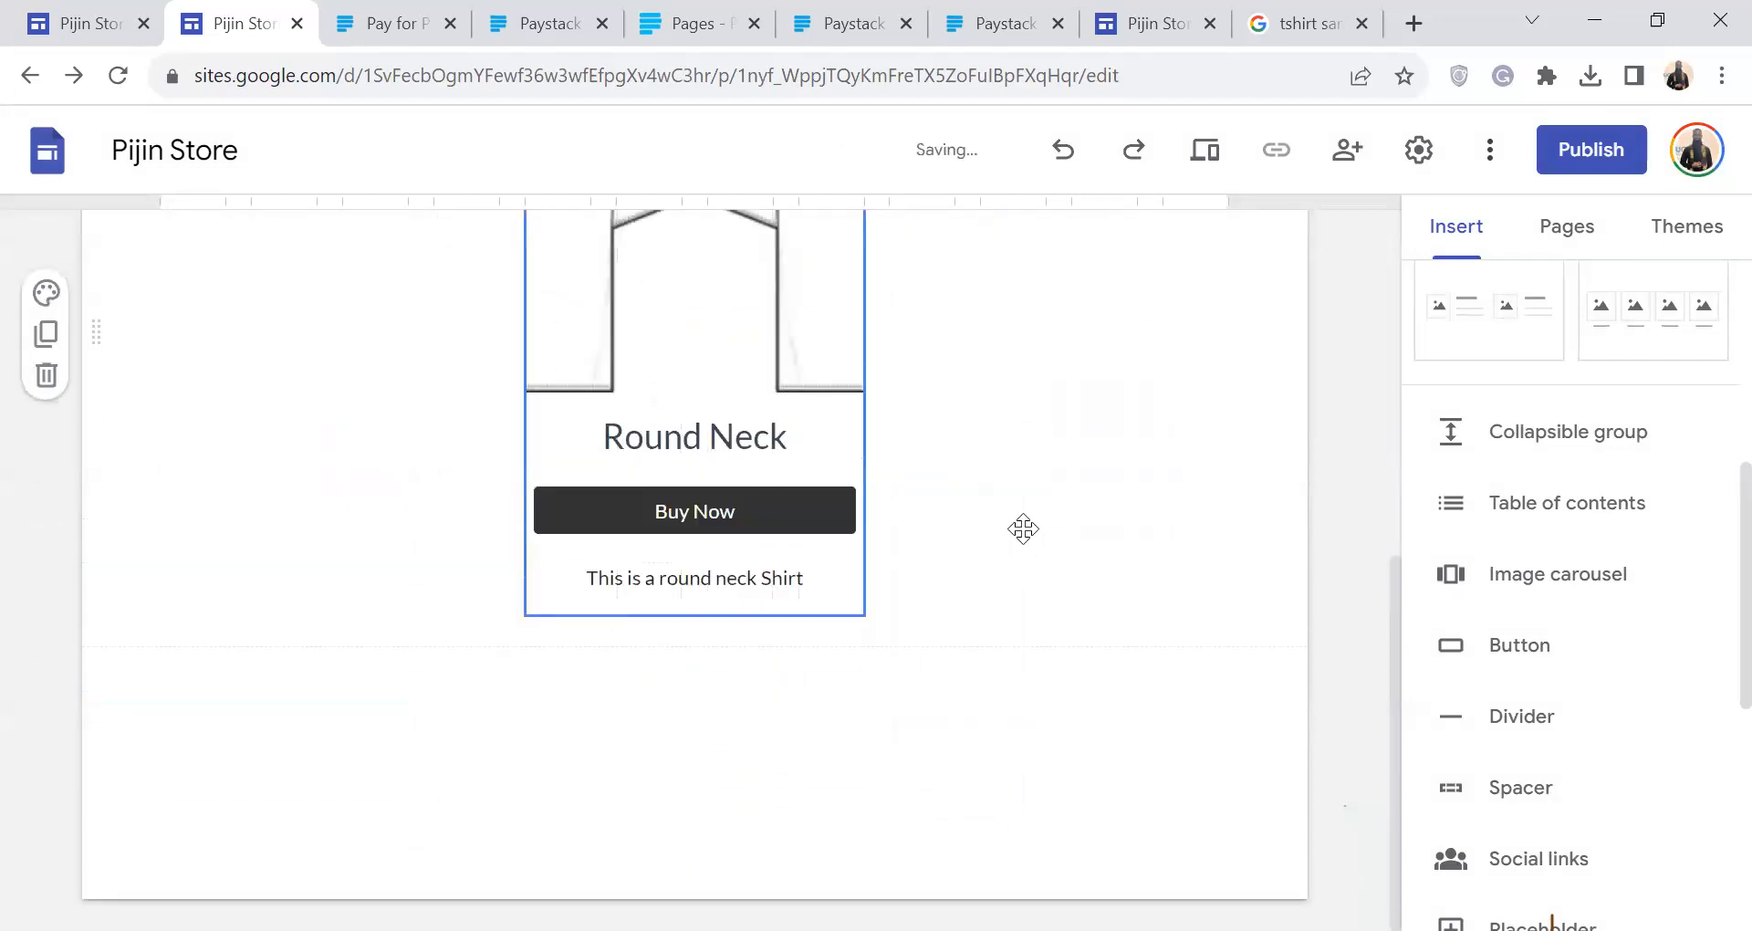
- Try to move the Buy Now button below the product description, and undo the move
left_click_drag(782, 529, 782, 735)
key("ctrl+z")
scroll(822, 713, "down", 5)
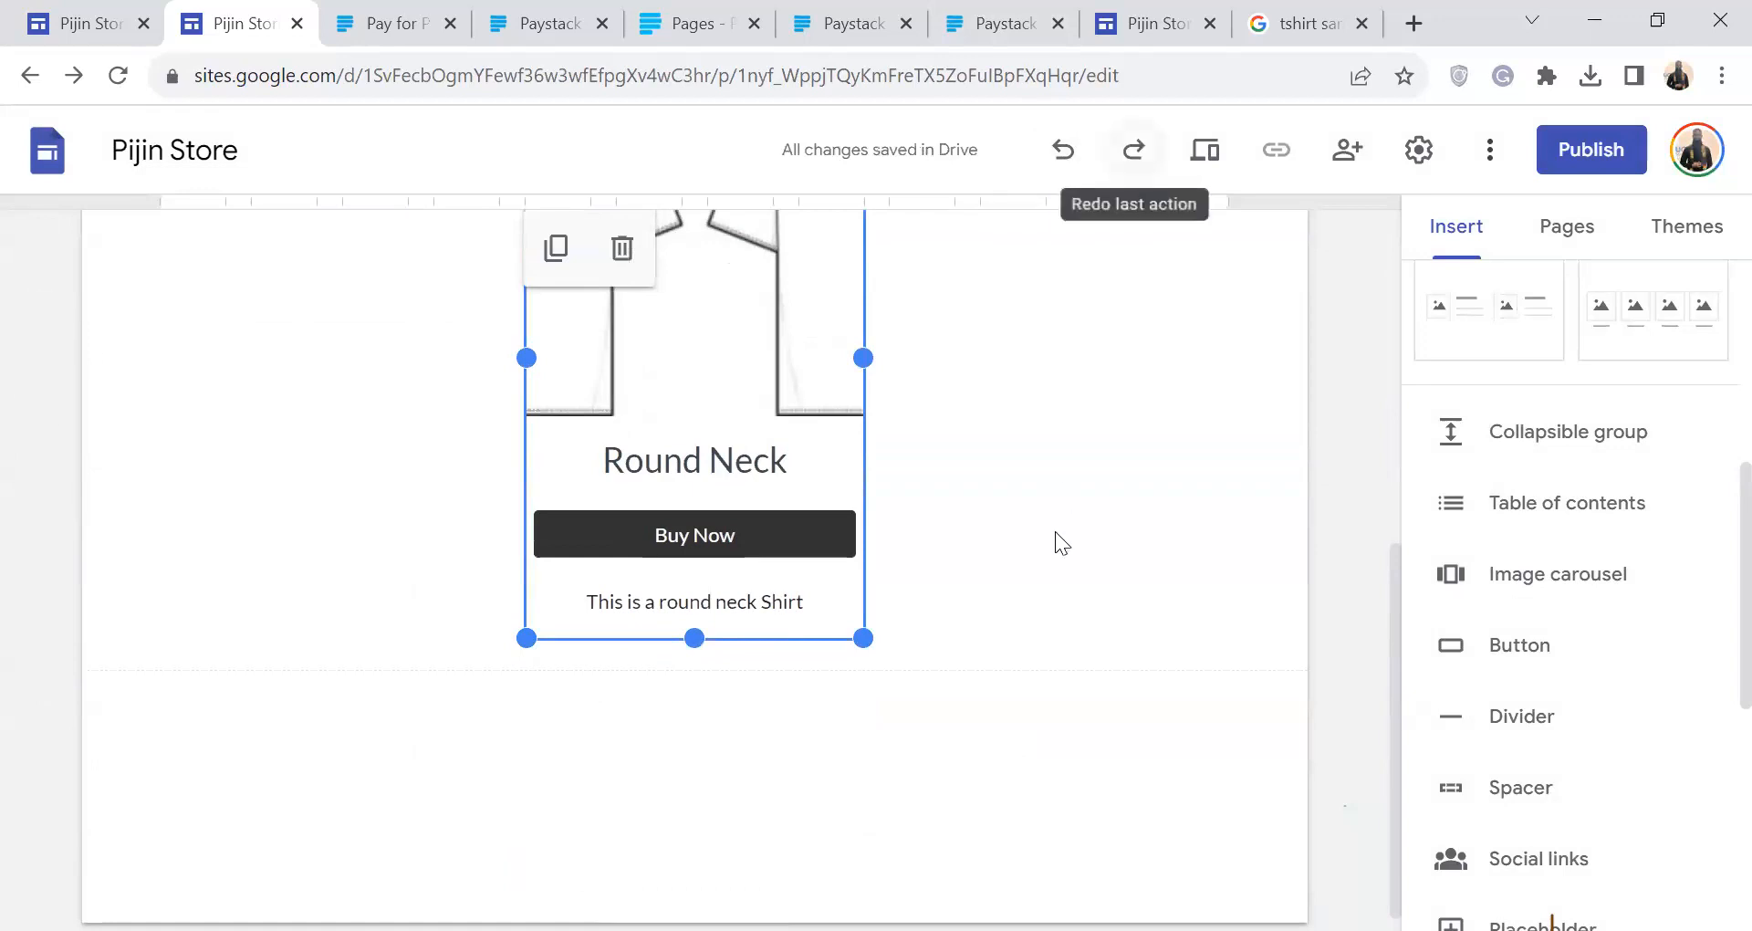
- Review the page layout from the Pijin Store header down to the Round Neck product and its Buy Now button
scroll(1107, 698, "up", 2)
scroll(1111, 705, "down", 1)
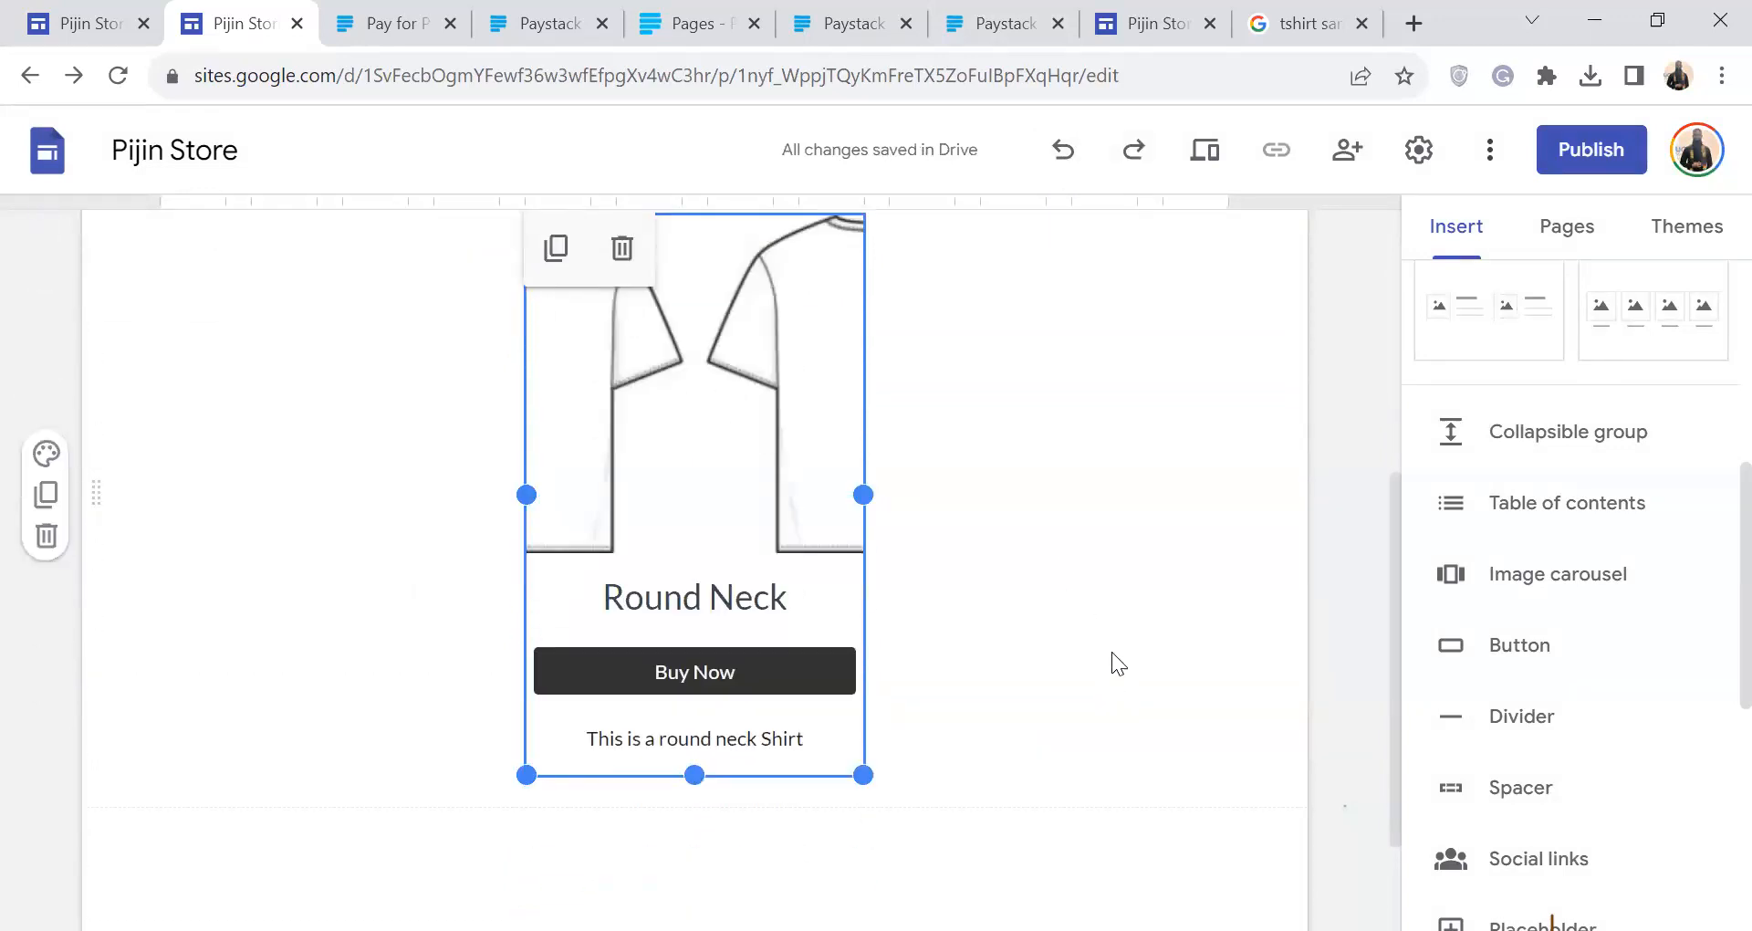
scroll(1056, 441, "up", 5)
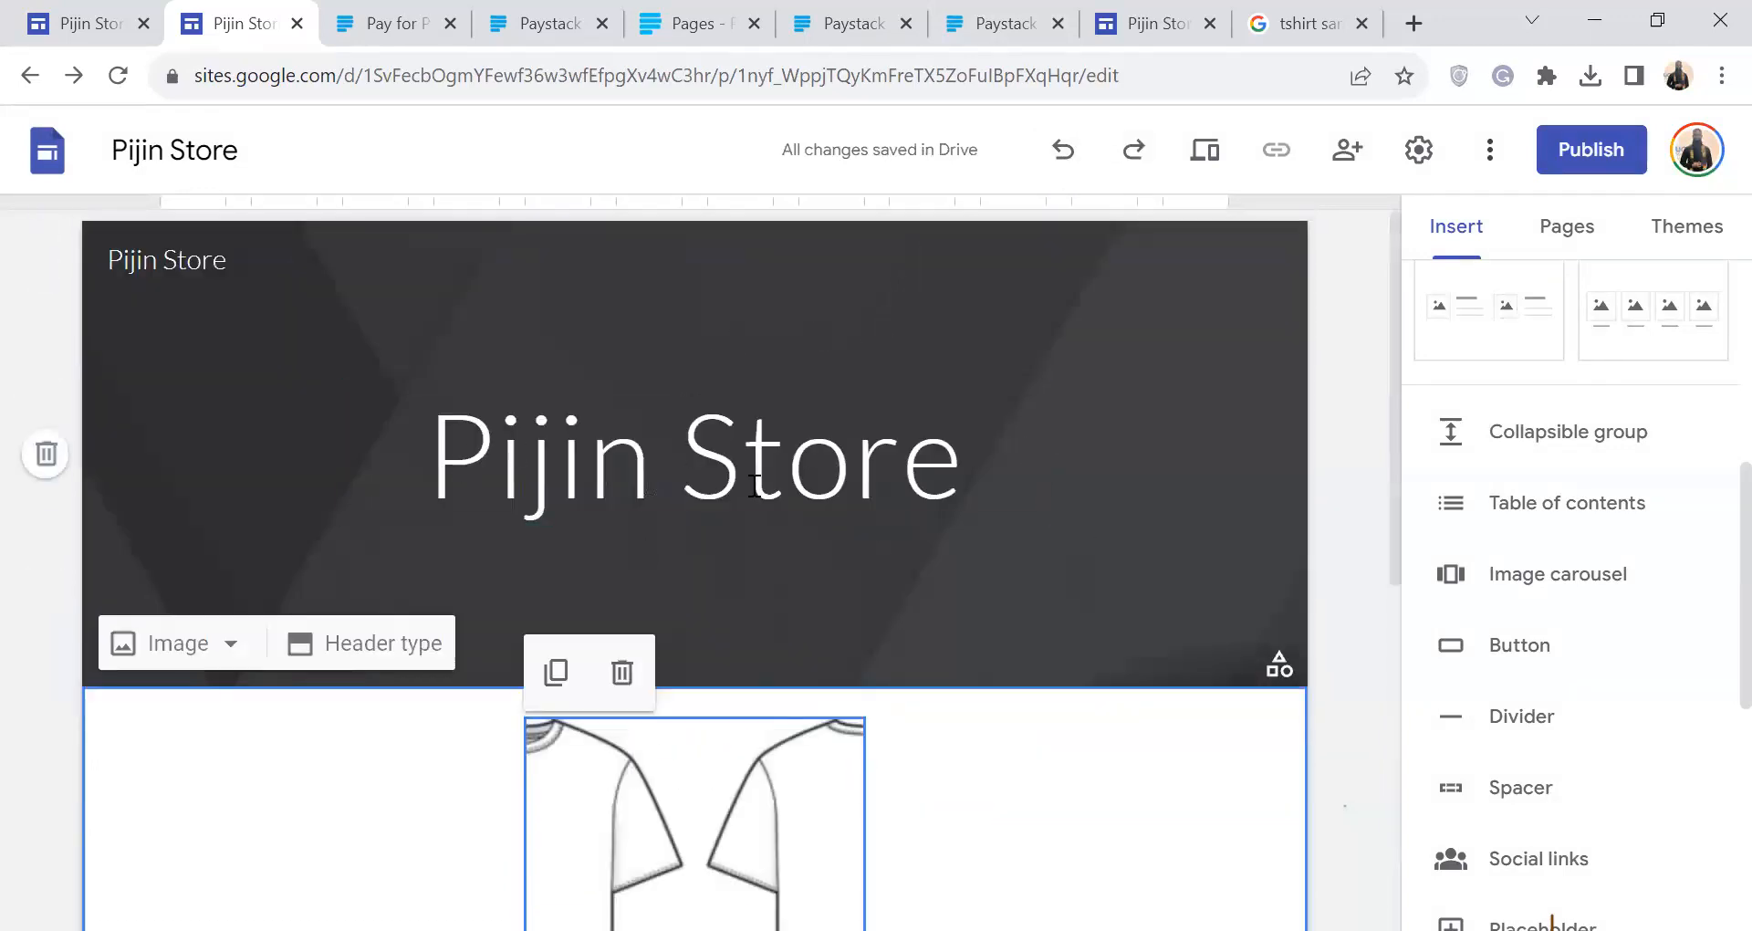
scroll(765, 563, "down", 1)
scroll(764, 563, "down", 7)
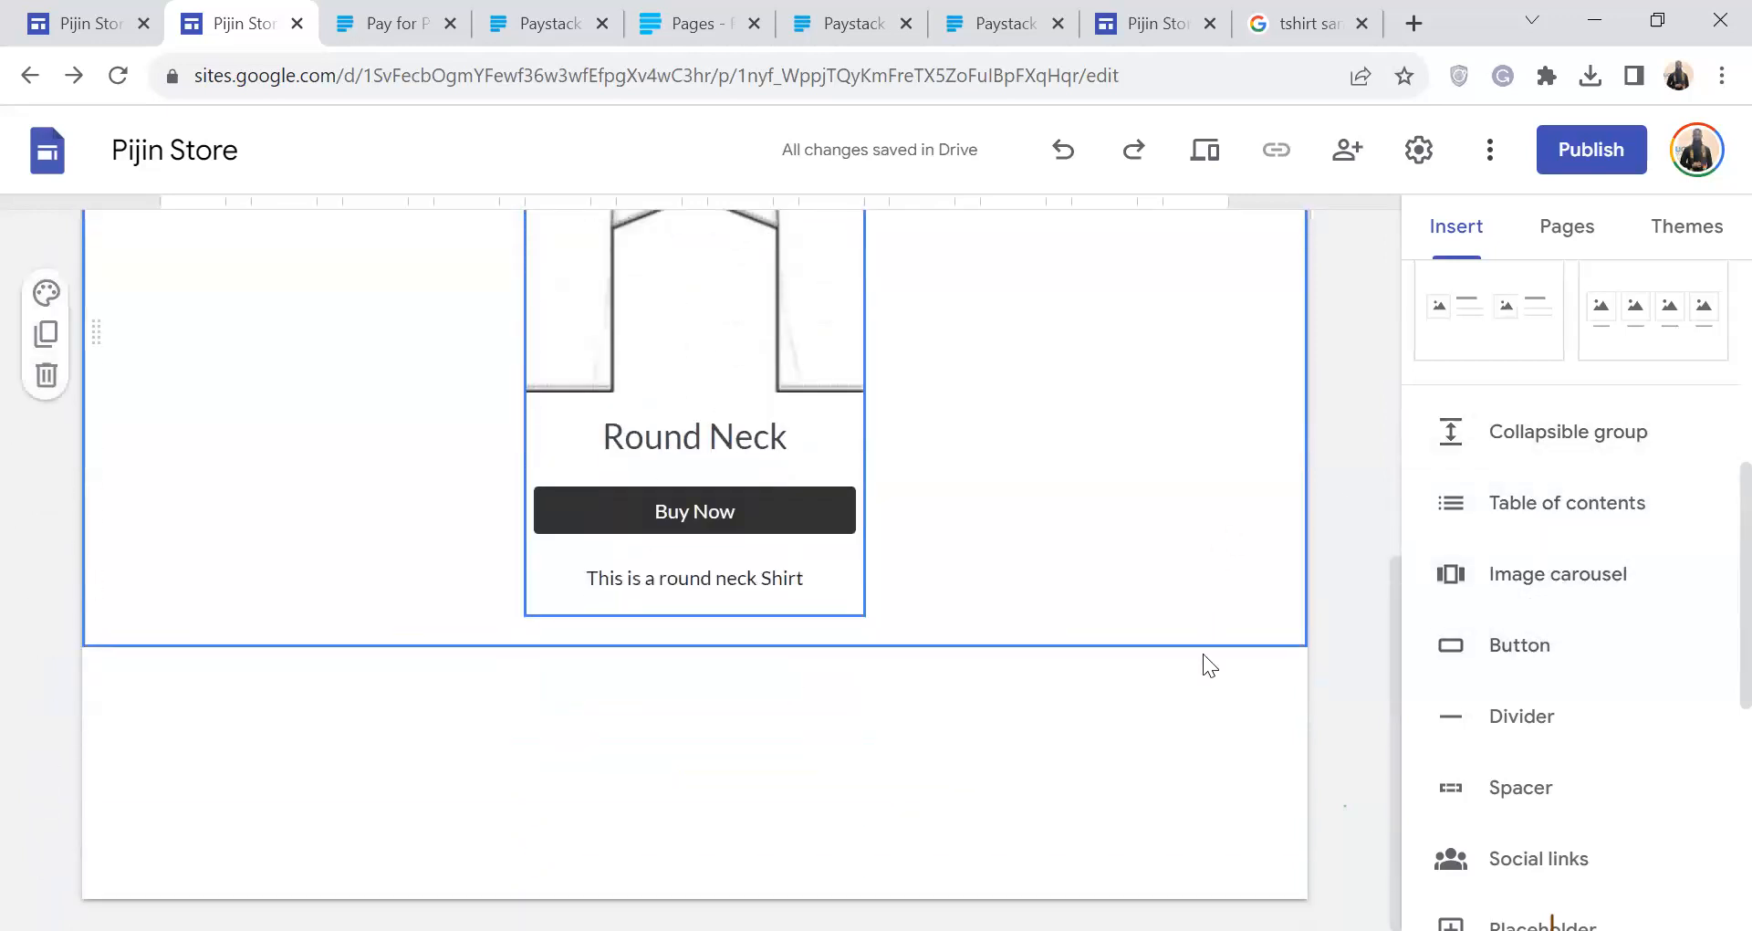
scroll(859, 794, "up", 6)
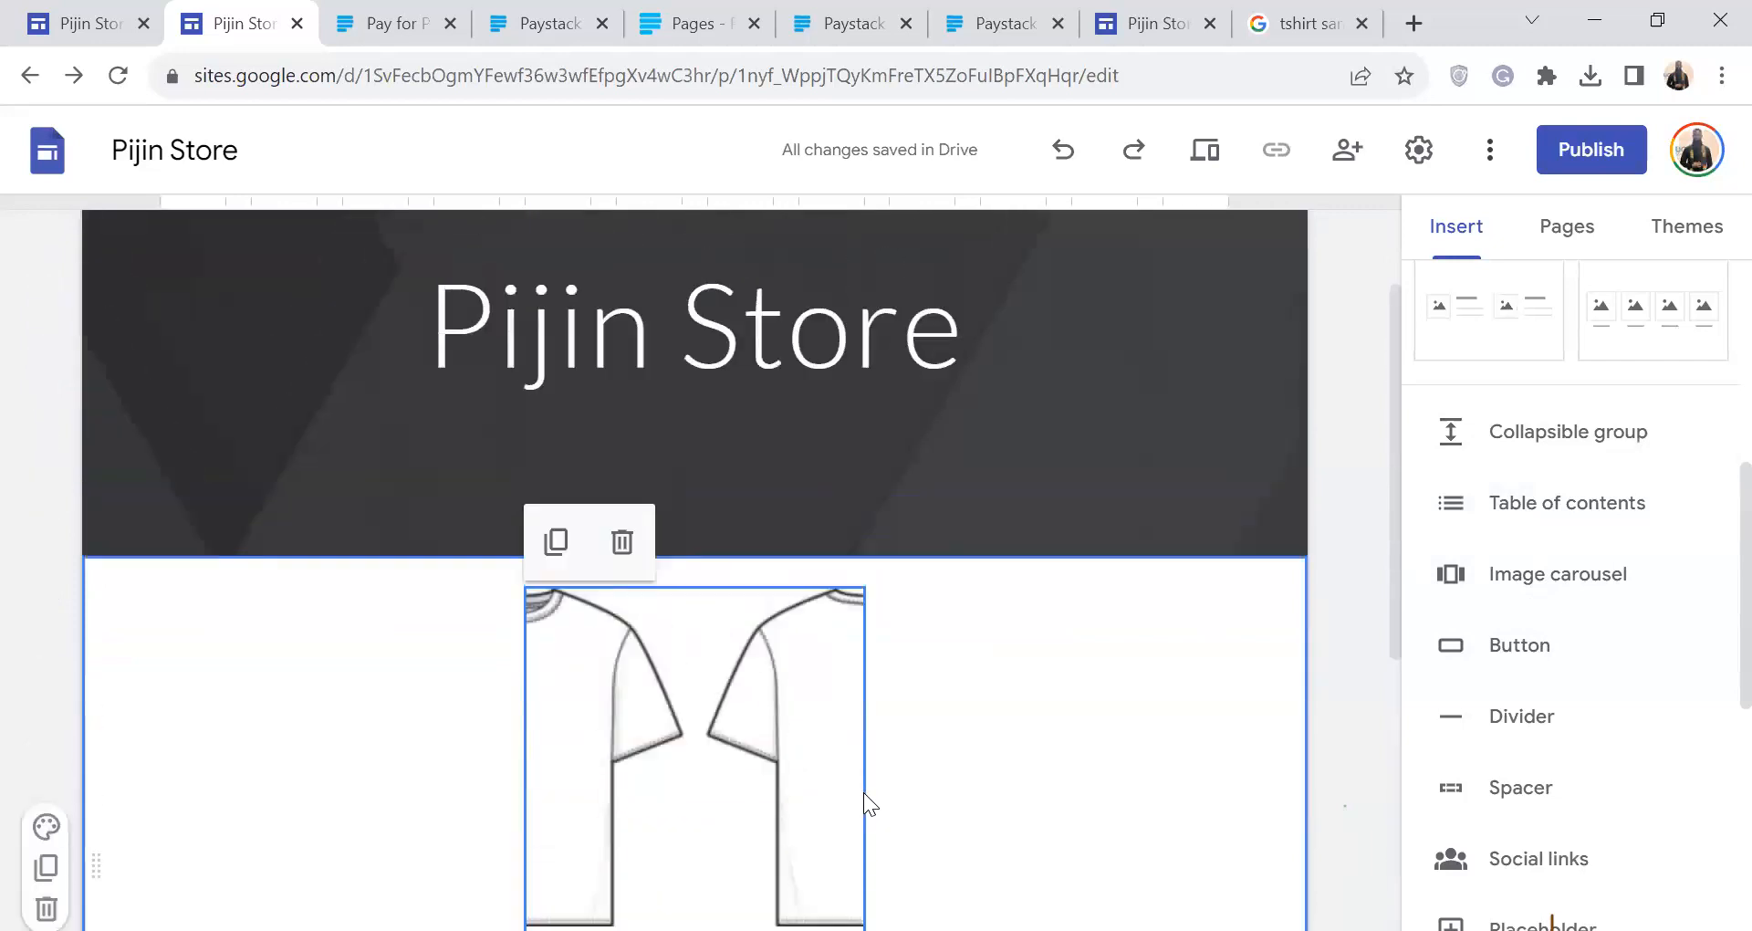
scroll(874, 775, "down", 3)
scroll(821, 748, "down", 2)
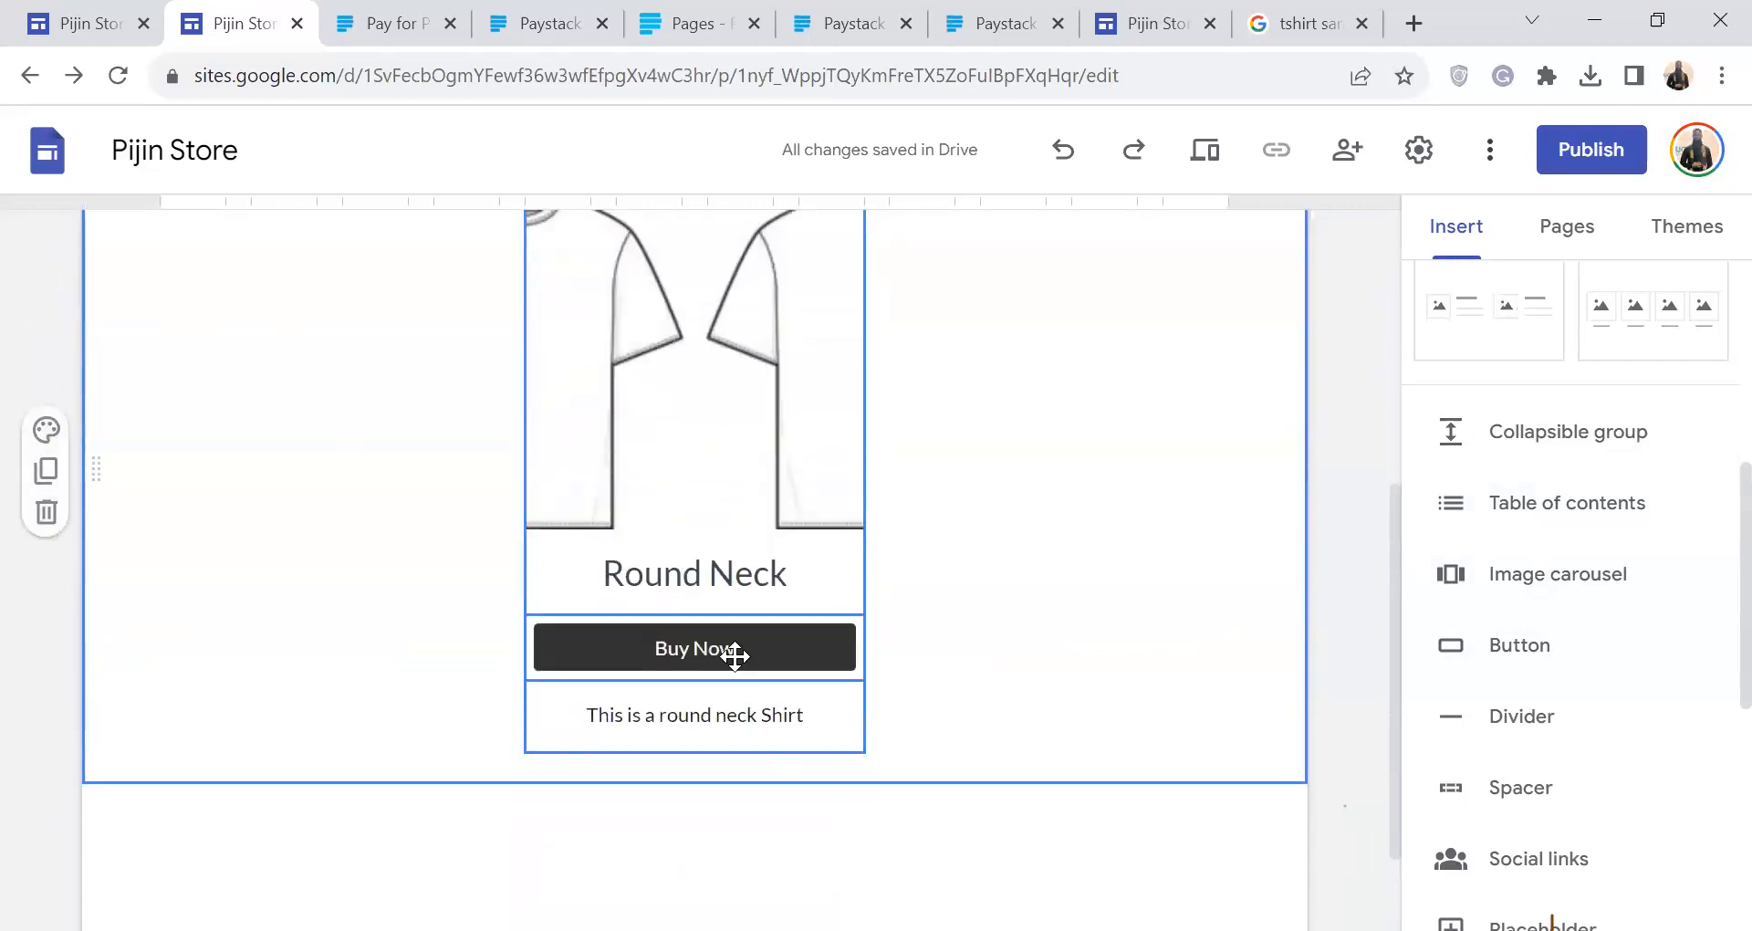
scroll(730, 653, "up", 6)
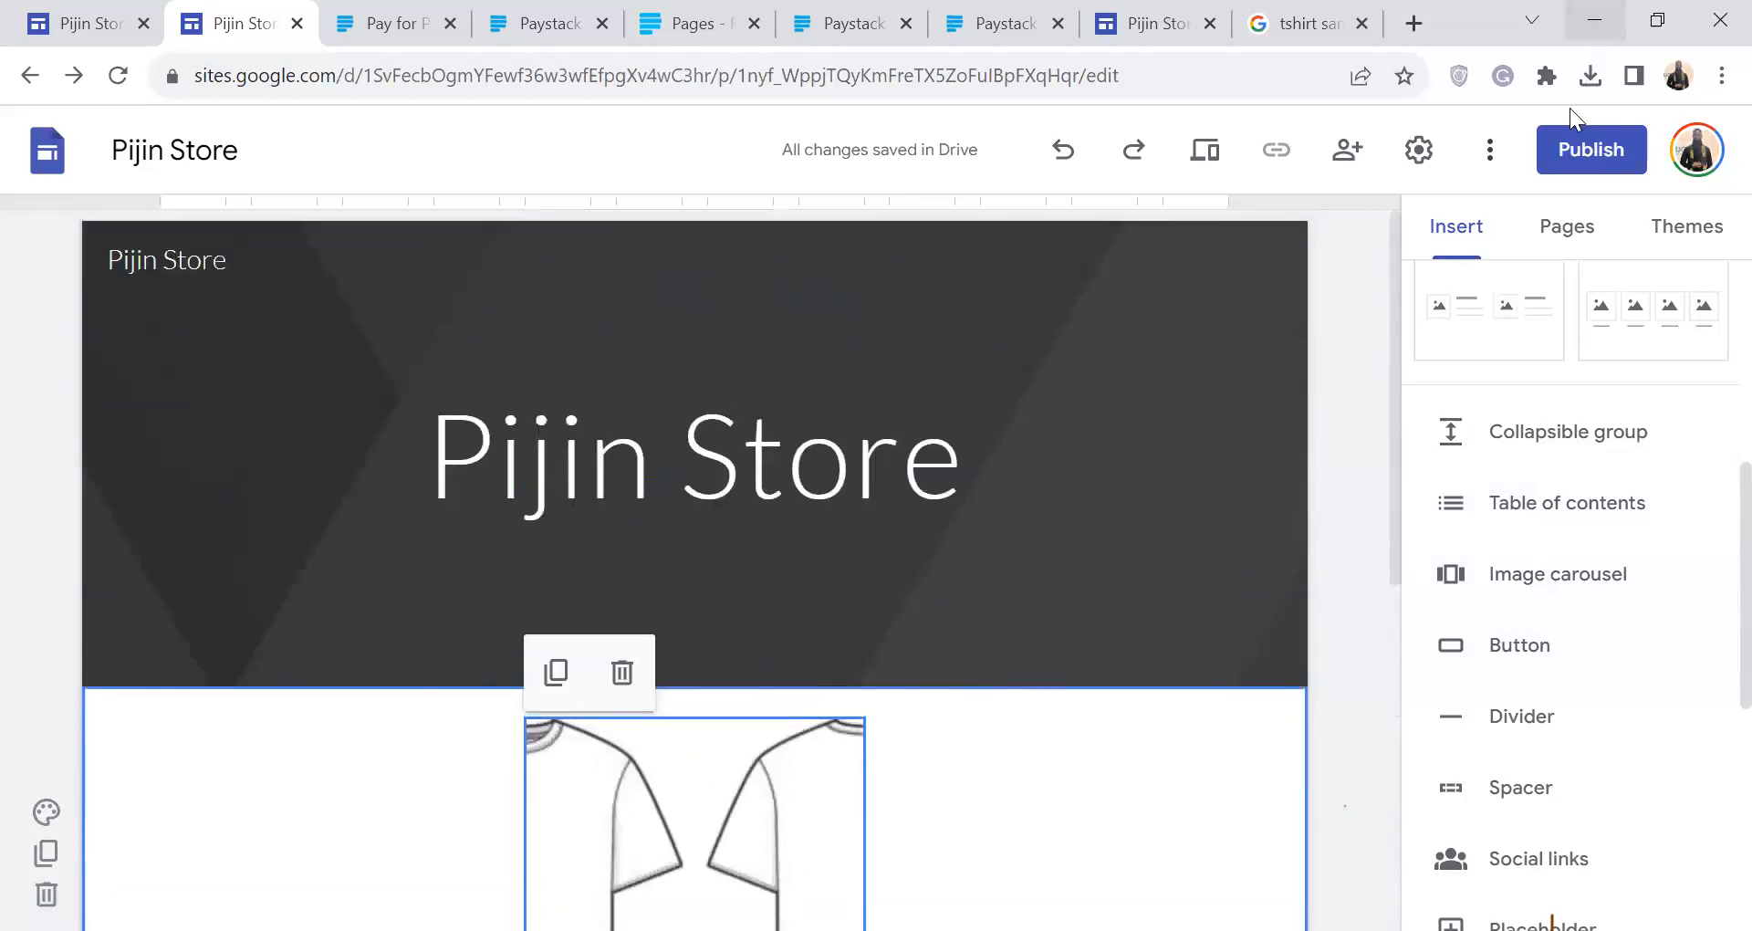
- Publish the site under the web address pijin-store and open the published site
left_click(1562, 170)
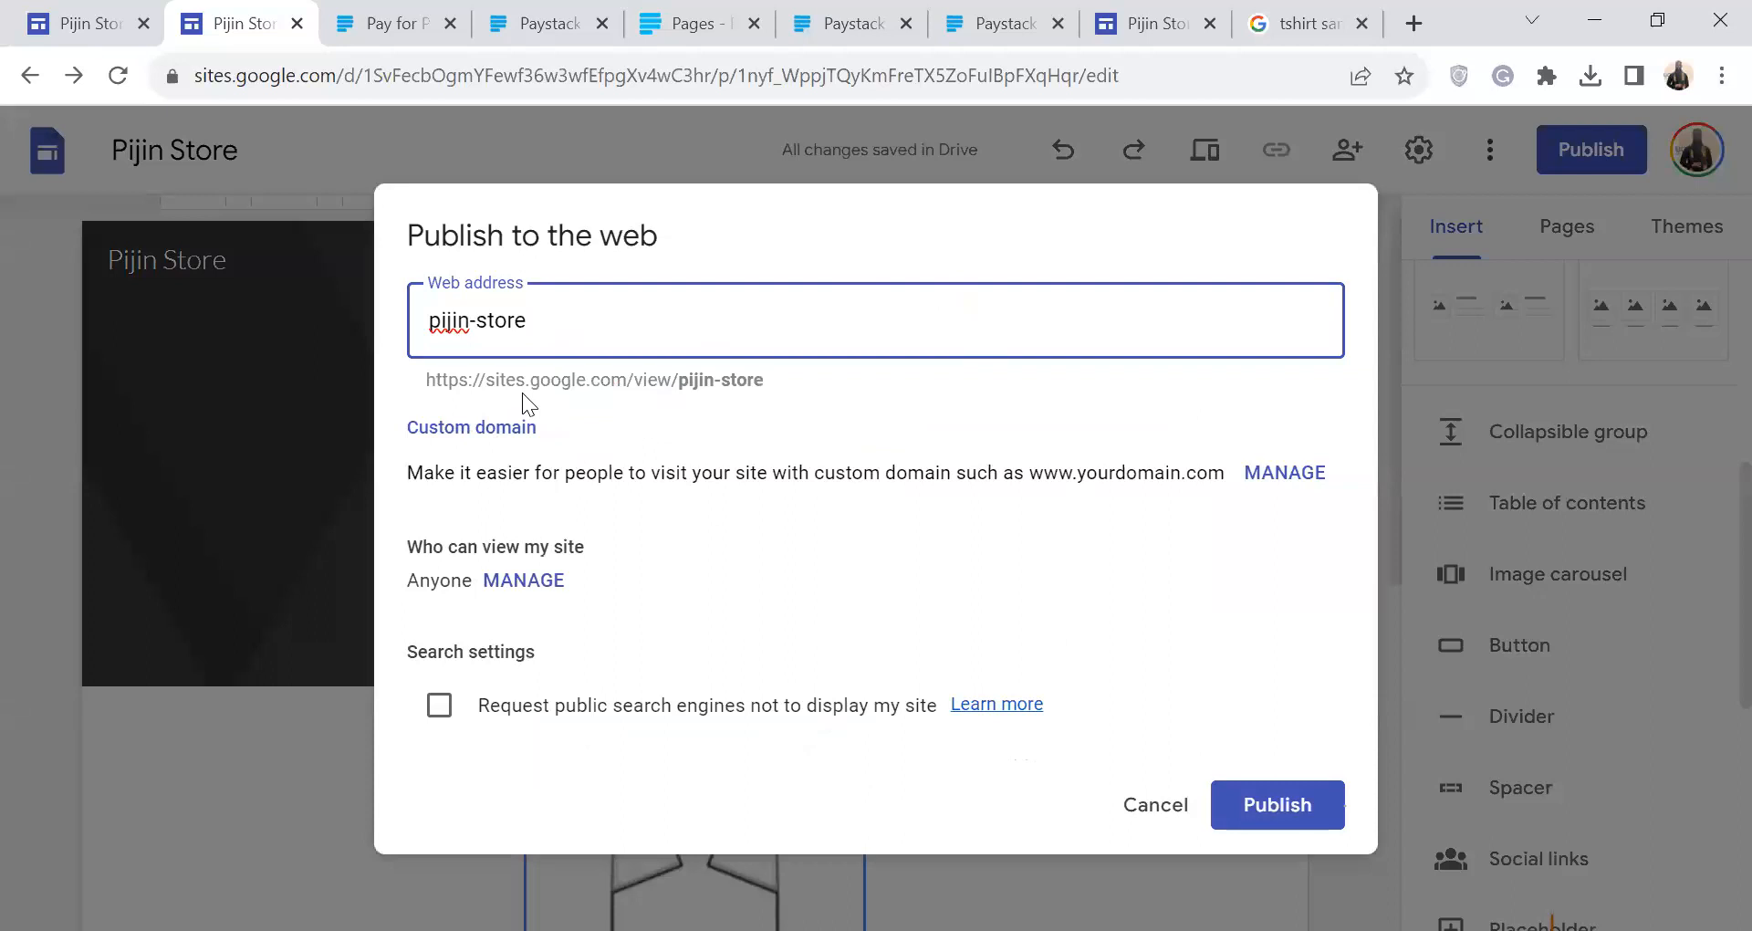
left_click(1268, 807)
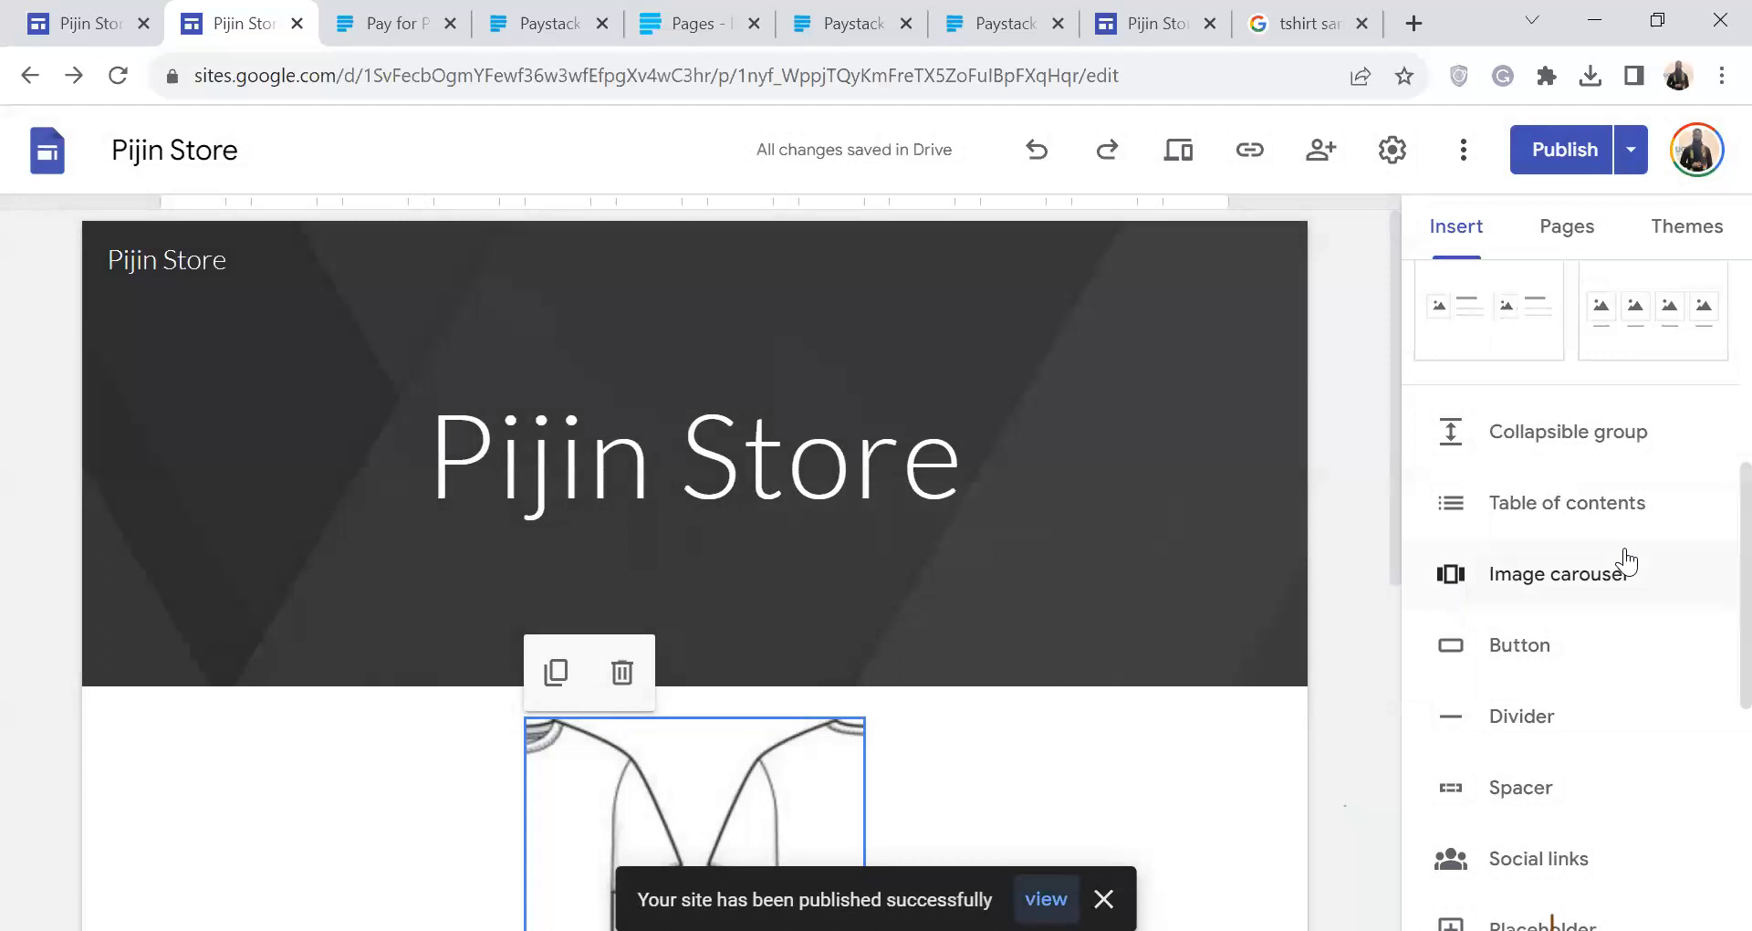
left_click(1632, 159)
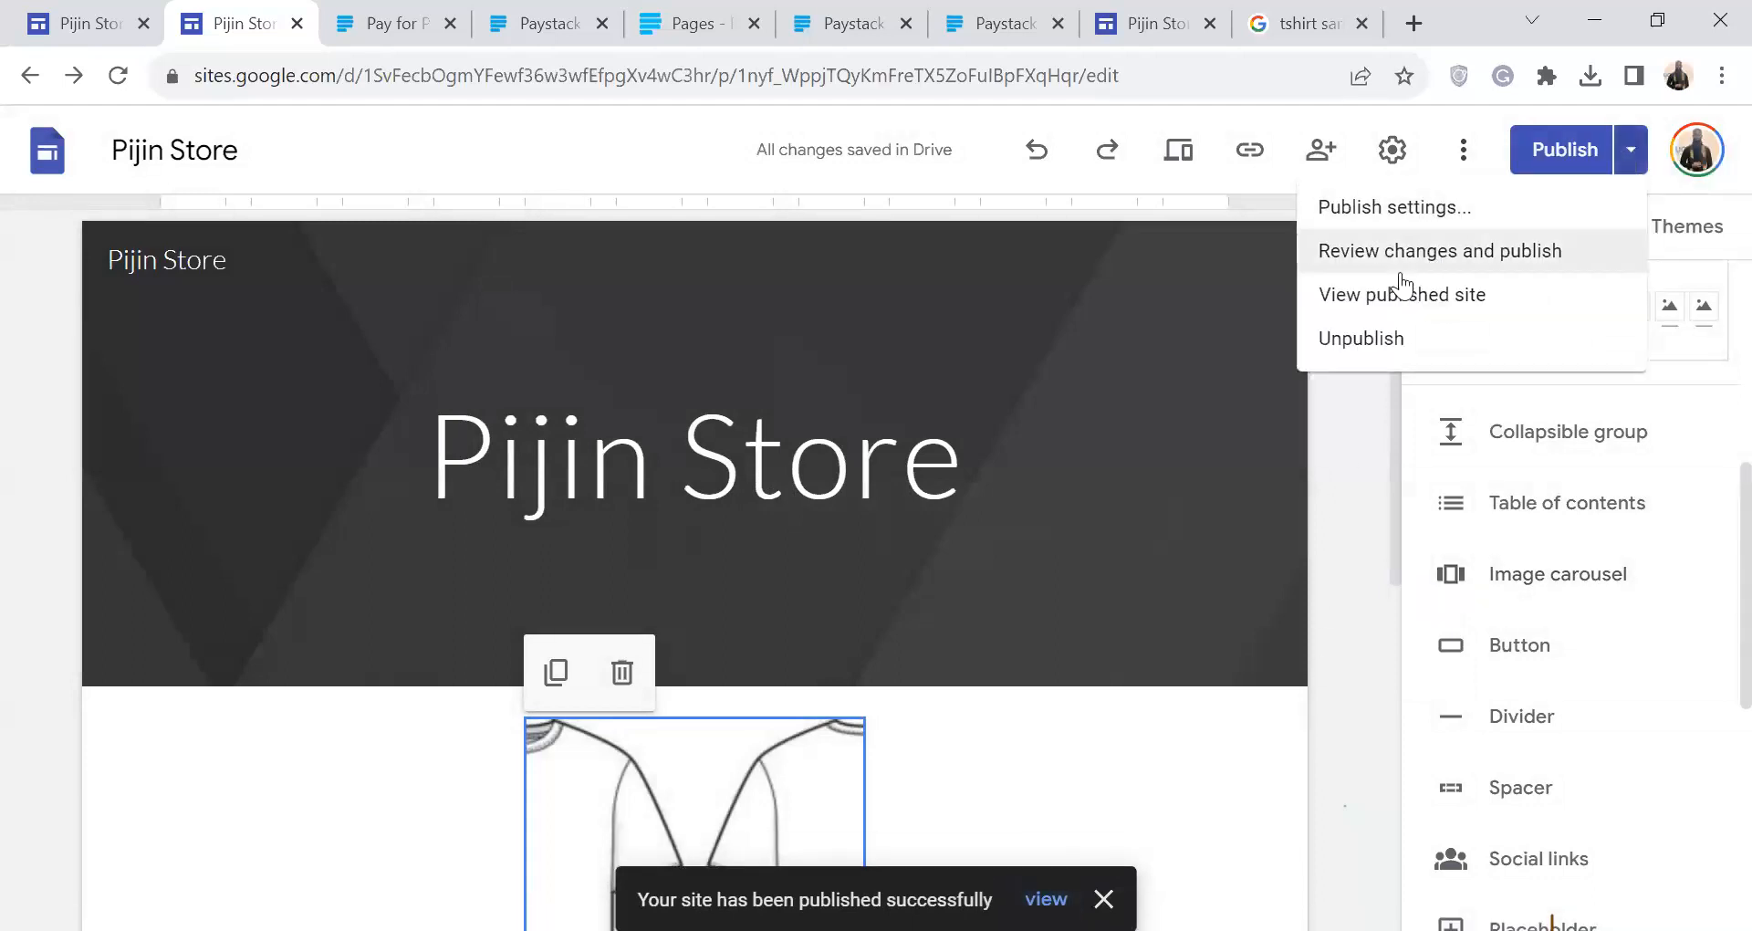
left_click(1412, 315)
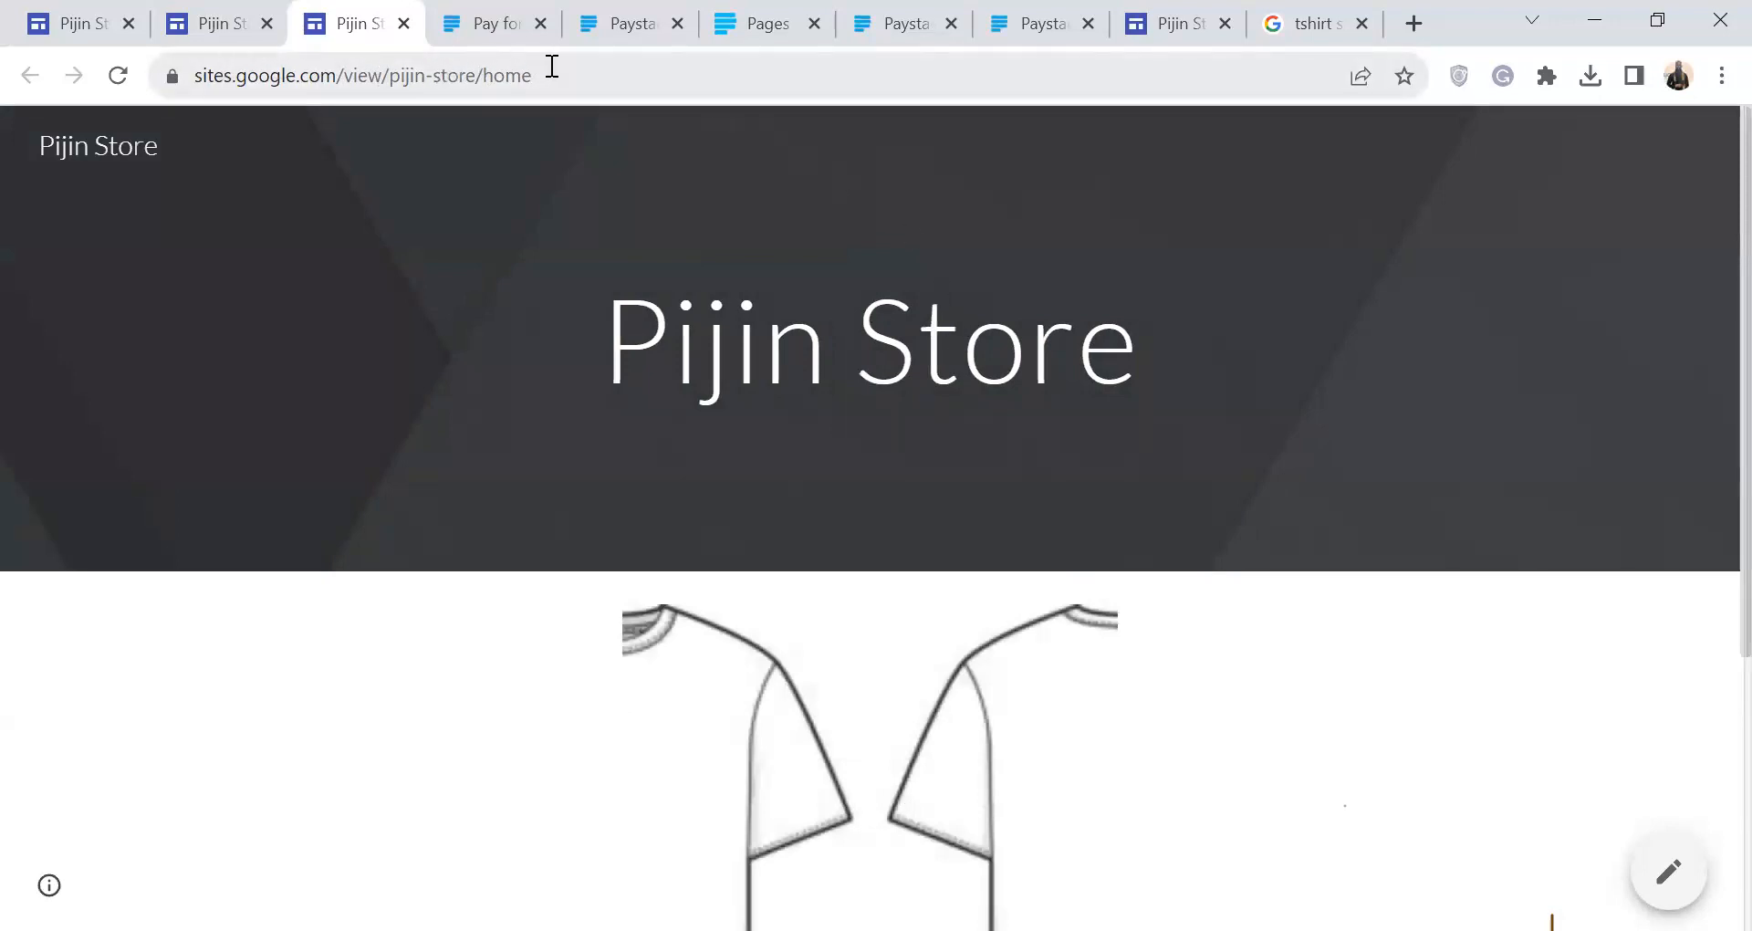
- Check the Round Neck product on the published page and test its Buy Now button
scroll(688, 435, "down", 5)
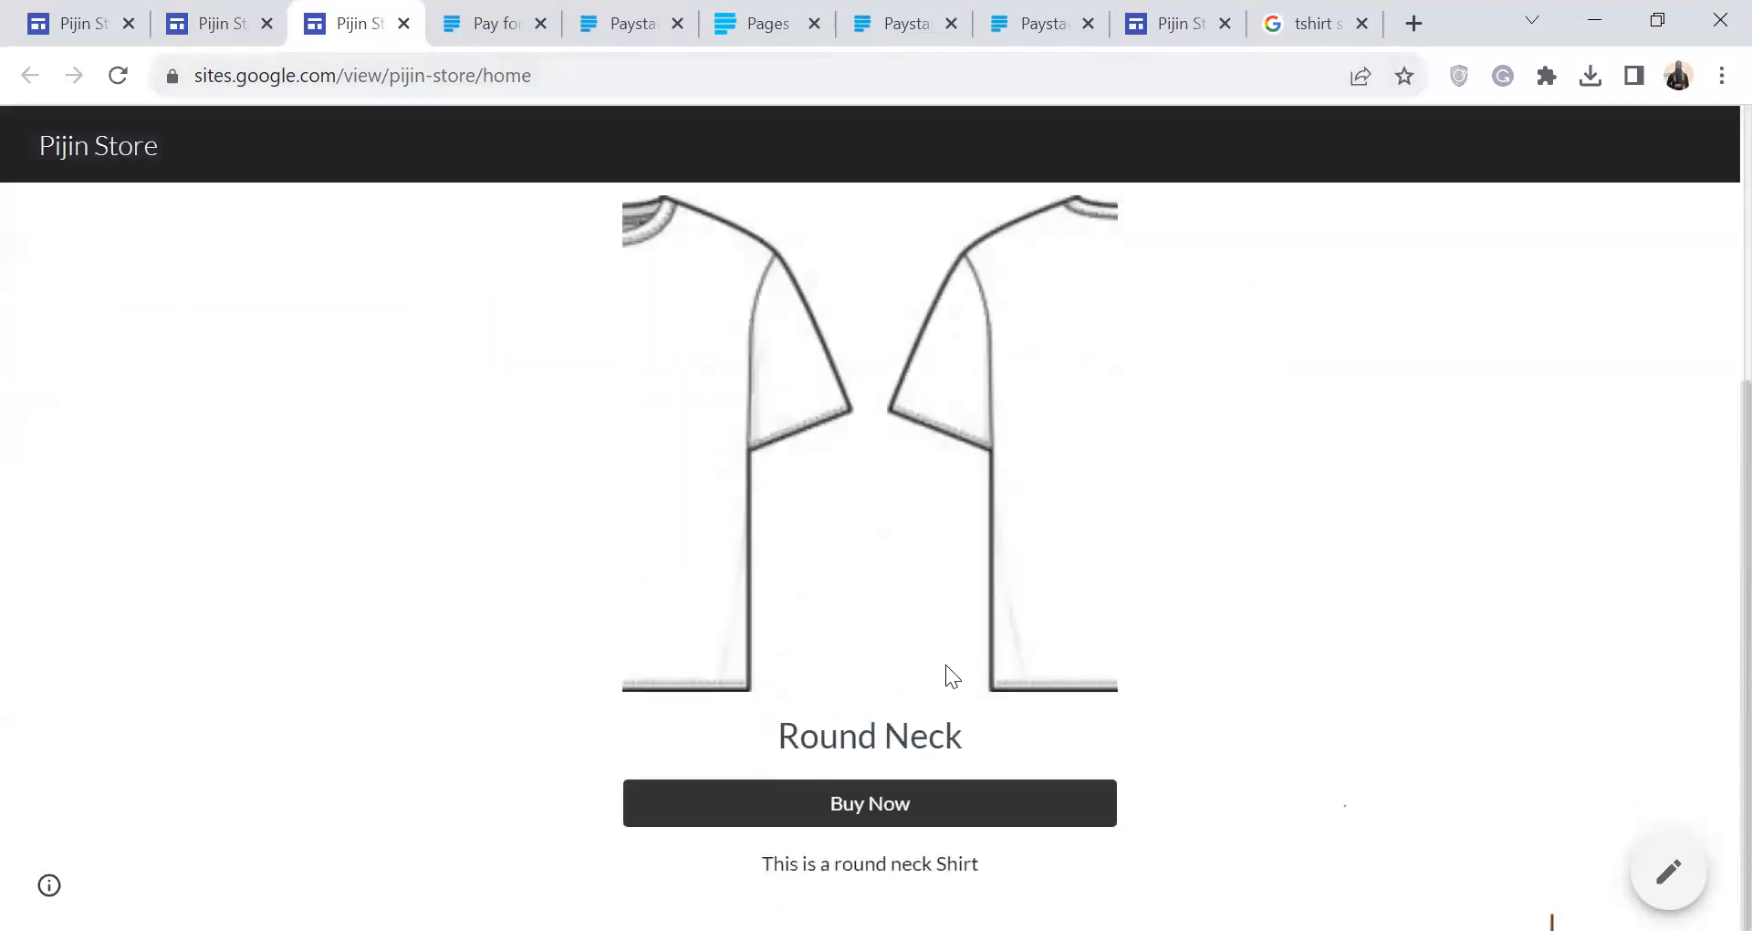
scroll(947, 666, "up", 5)
scroll(950, 671, "down", 5)
left_click(889, 815)
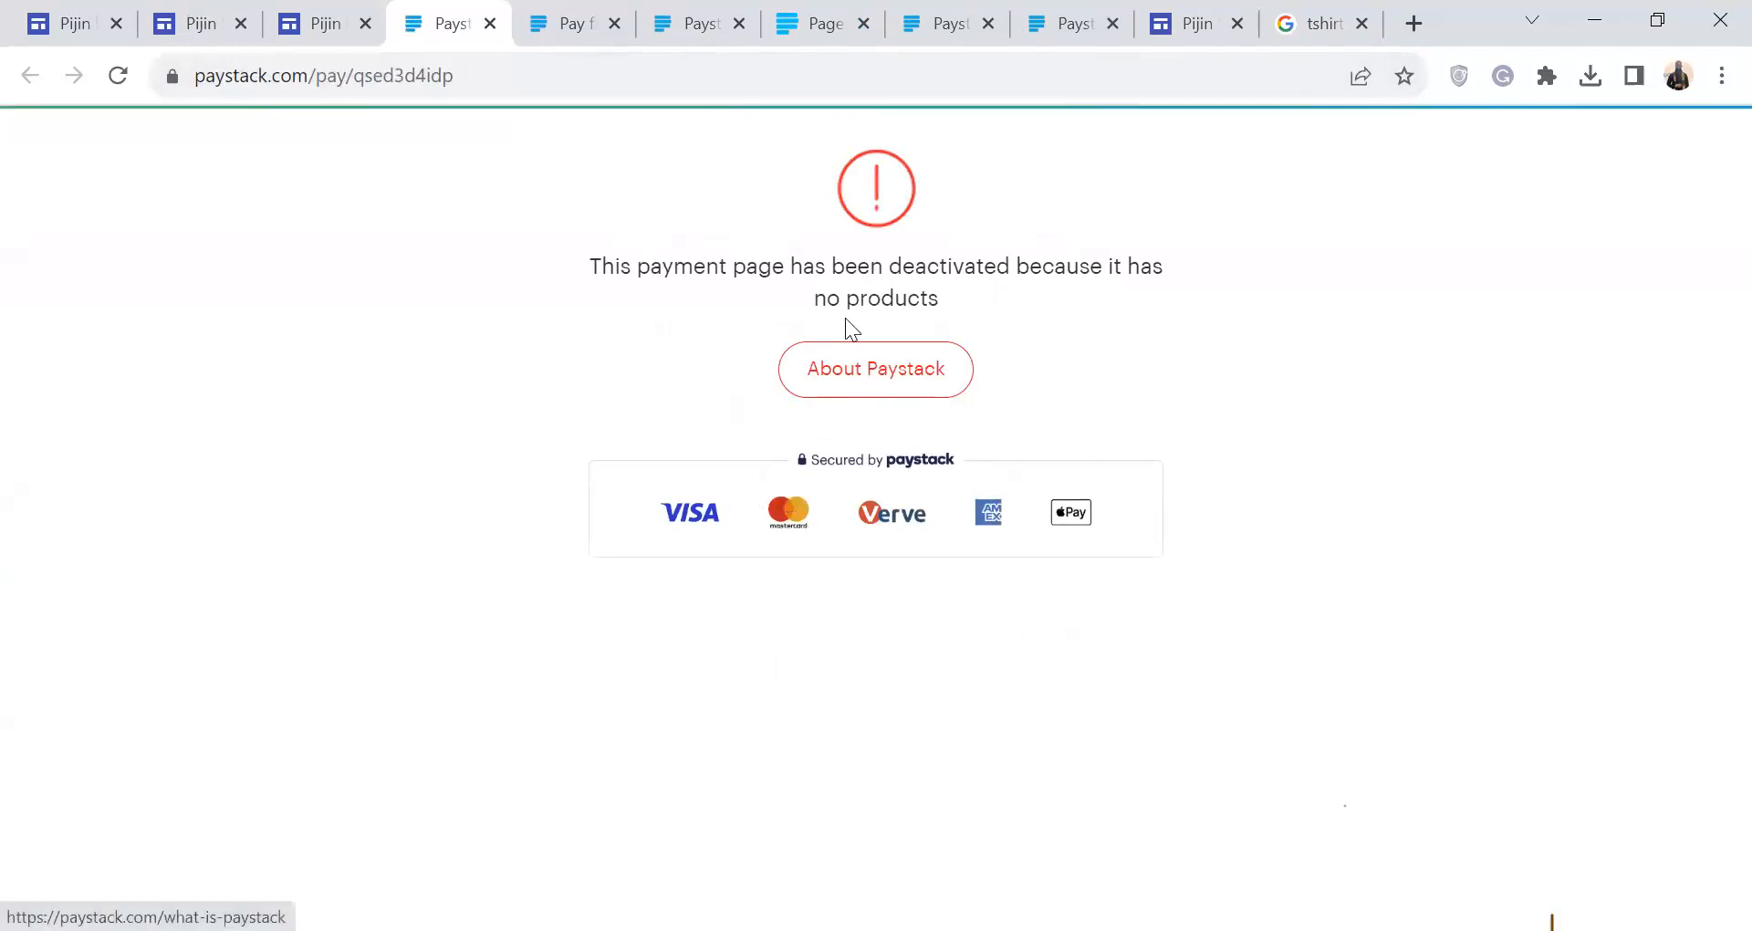
- Return to the Pijin Store editor and look over the page and its web address
left_click(319, 12)
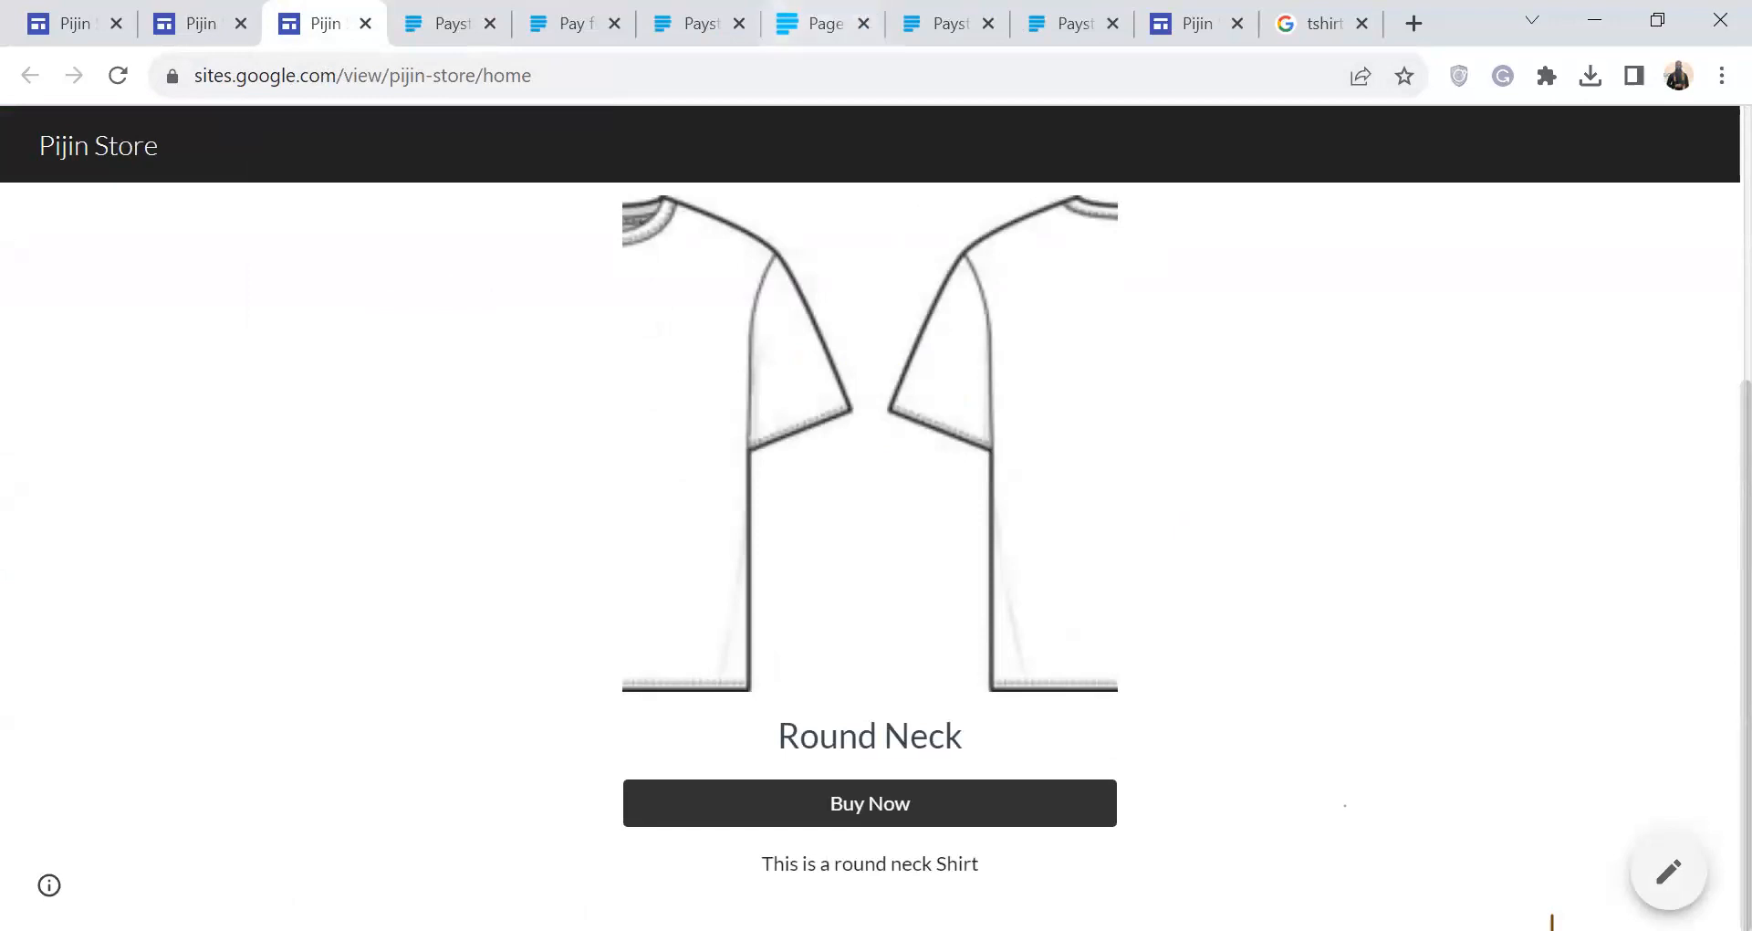
left_click(185, 11)
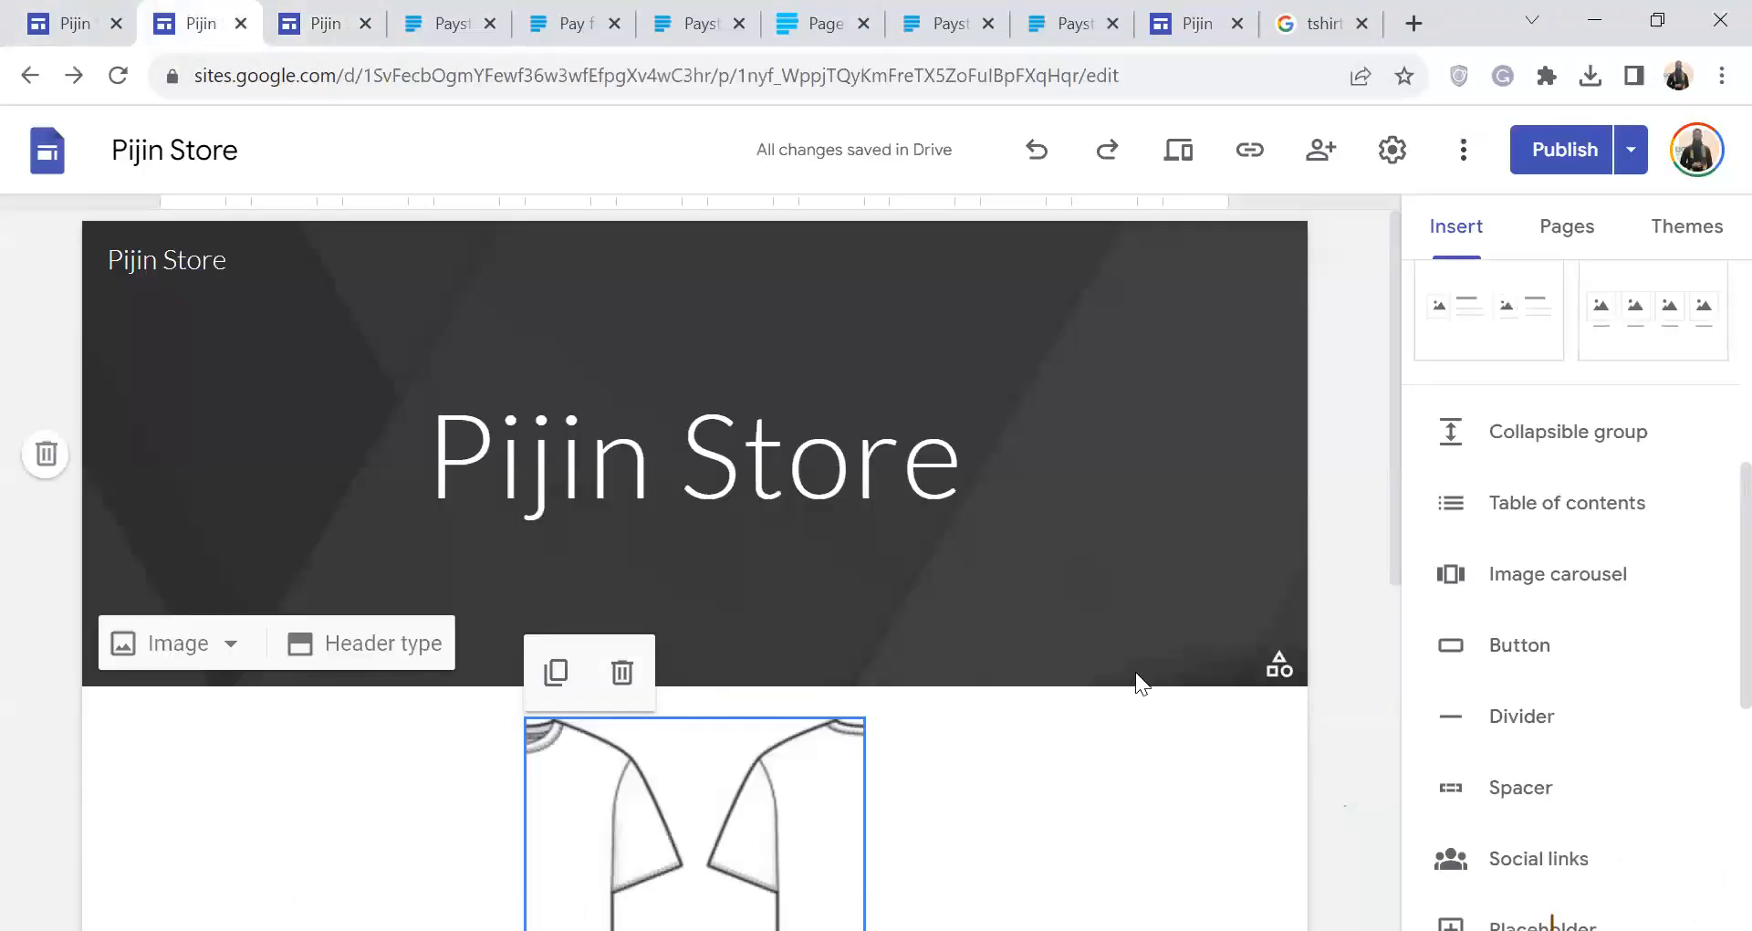
scroll(1135, 672, "down", 5)
scroll(1139, 655, "up", 3)
scroll(1138, 649, "up", 2)
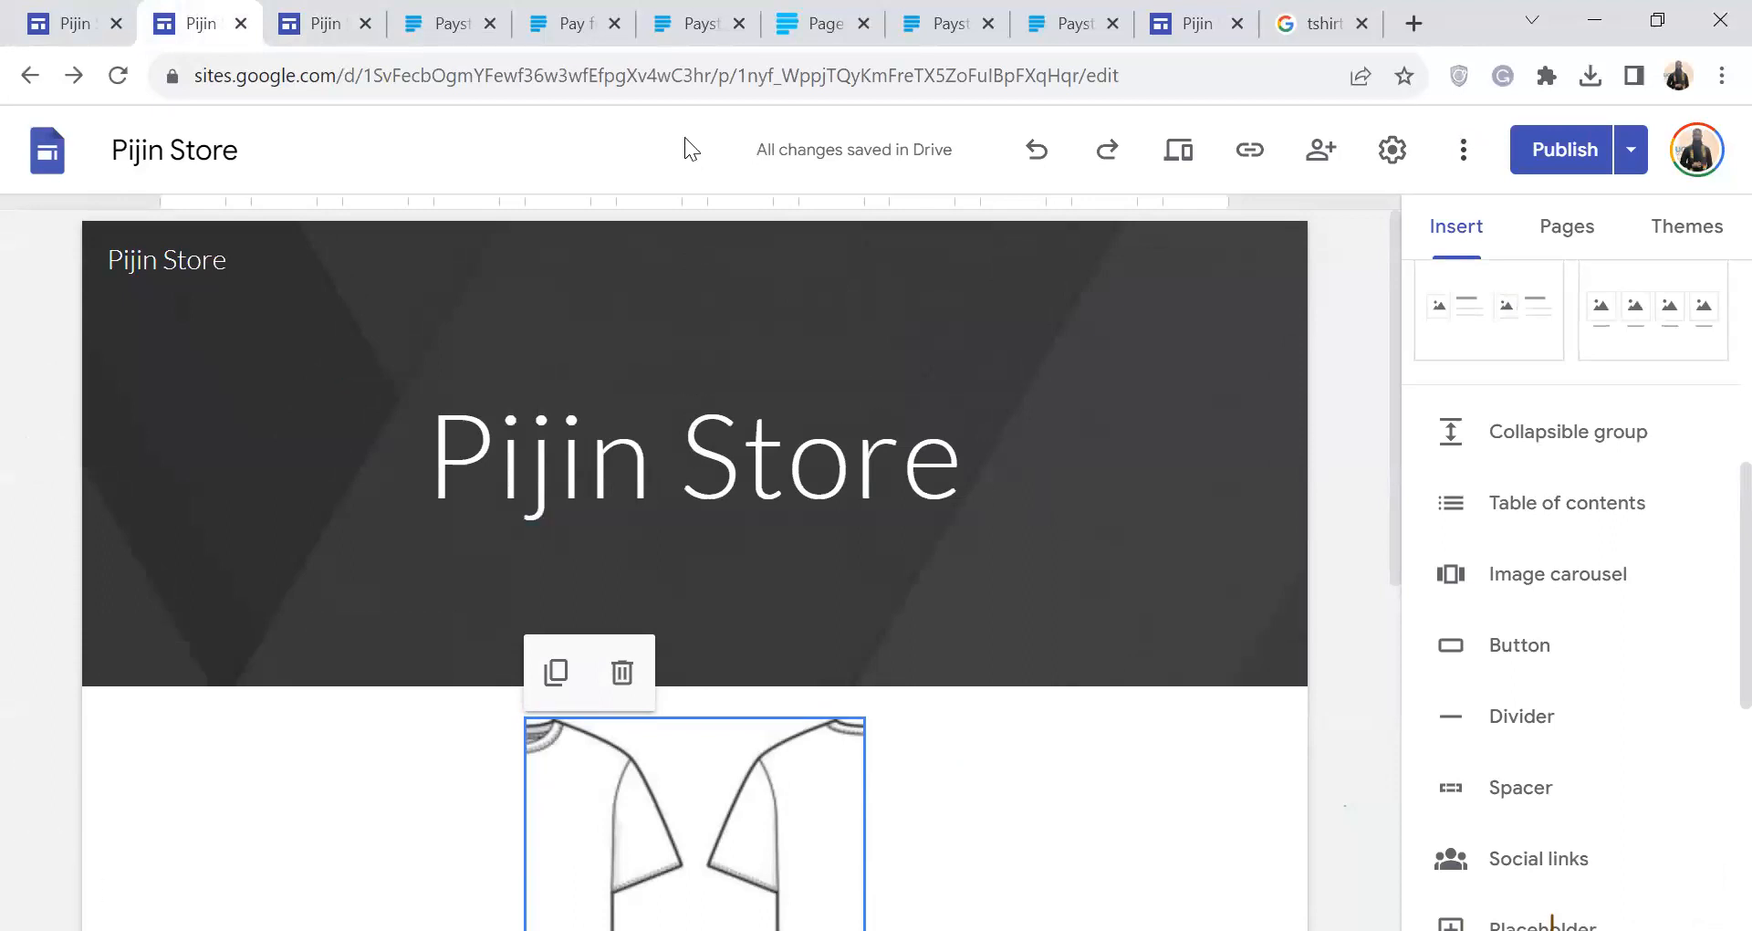
left_click(341, 73)
left_click(343, 73)
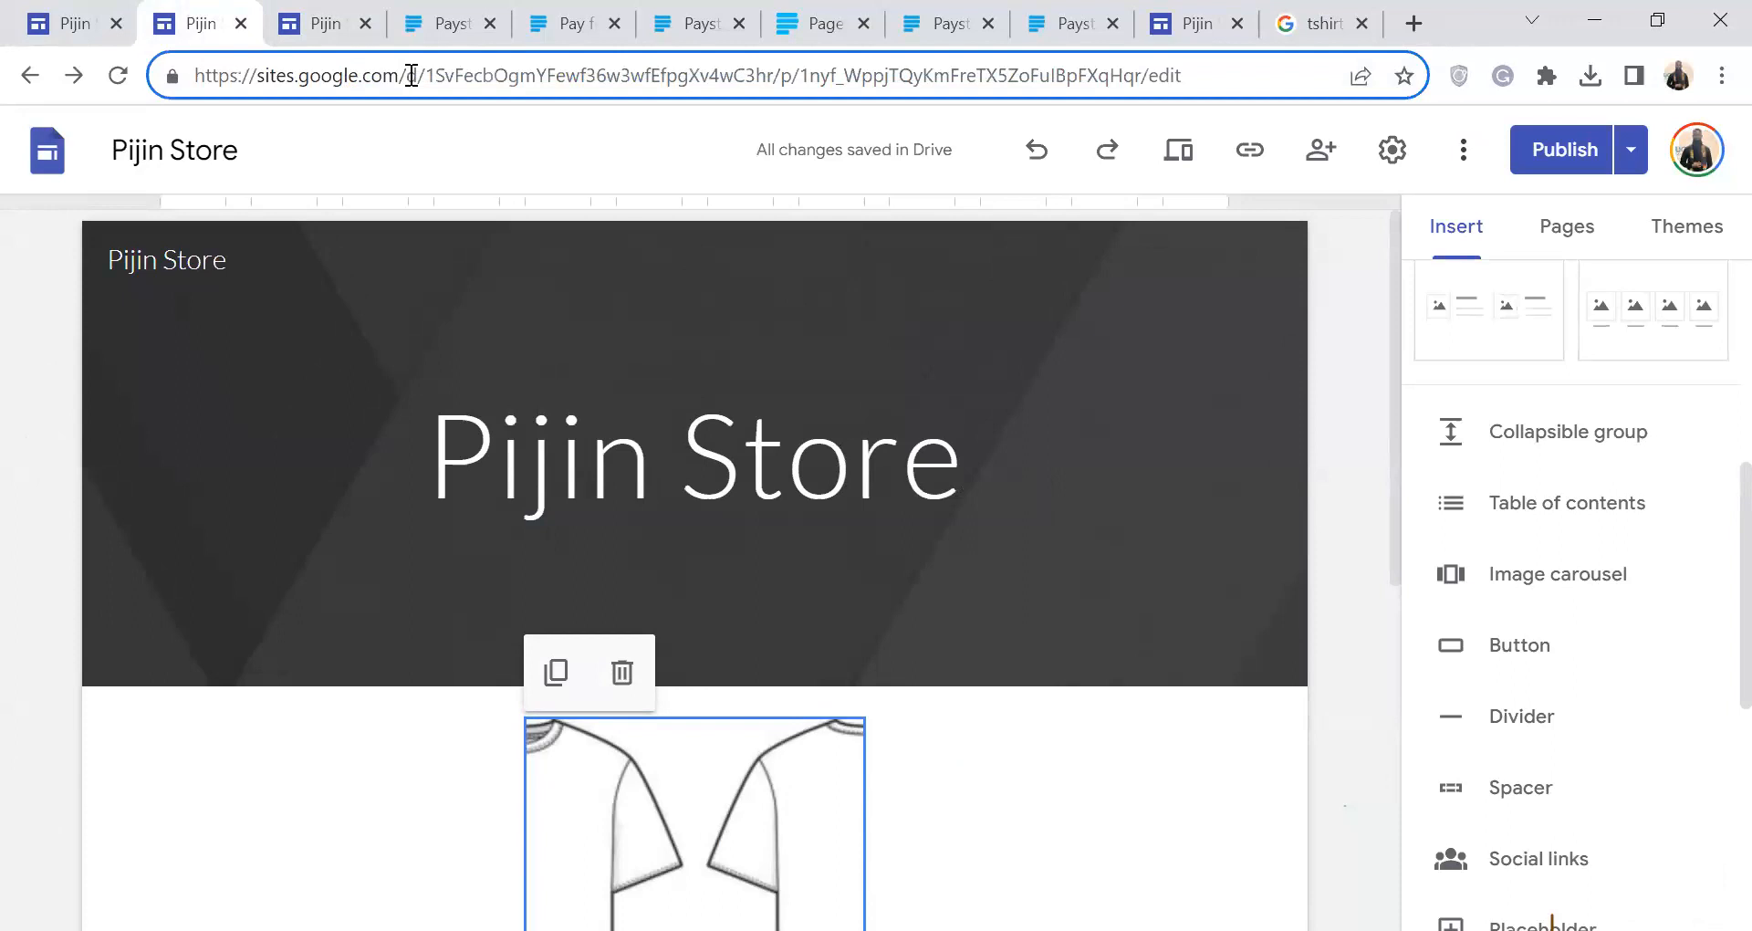
- Try to open sites.google.com/view/kayaapp in place of the published store page
left_click(330, 34)
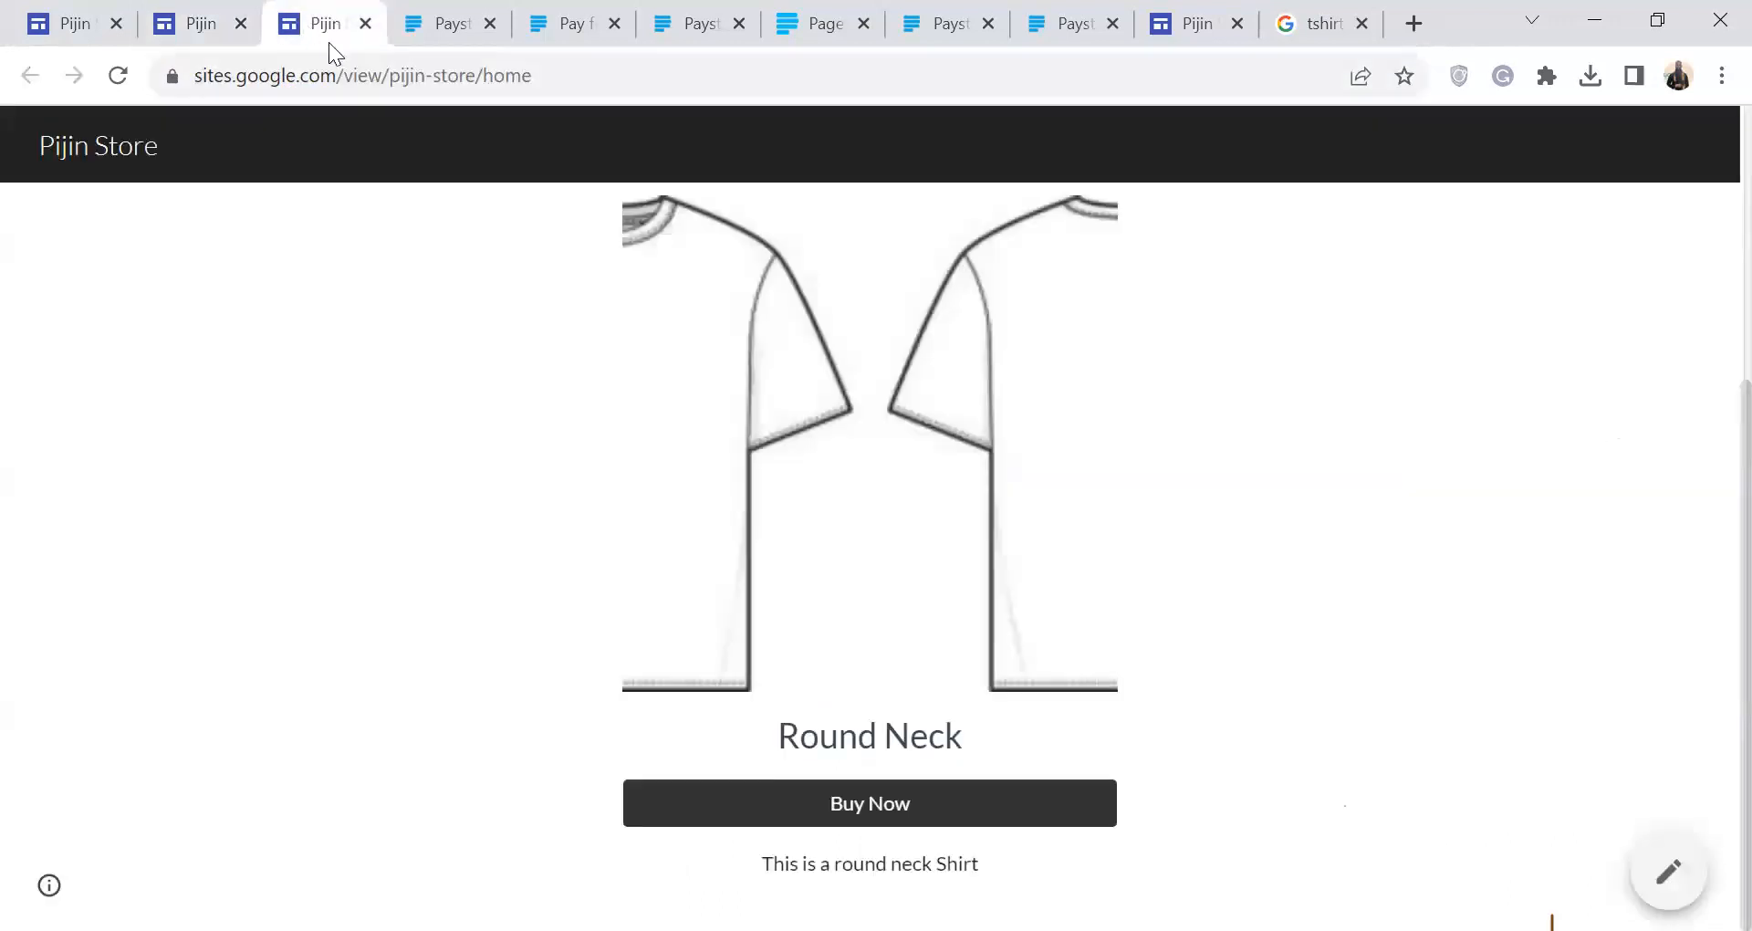
left_click_drag(384, 76, 535, 73)
type("kayaapp")
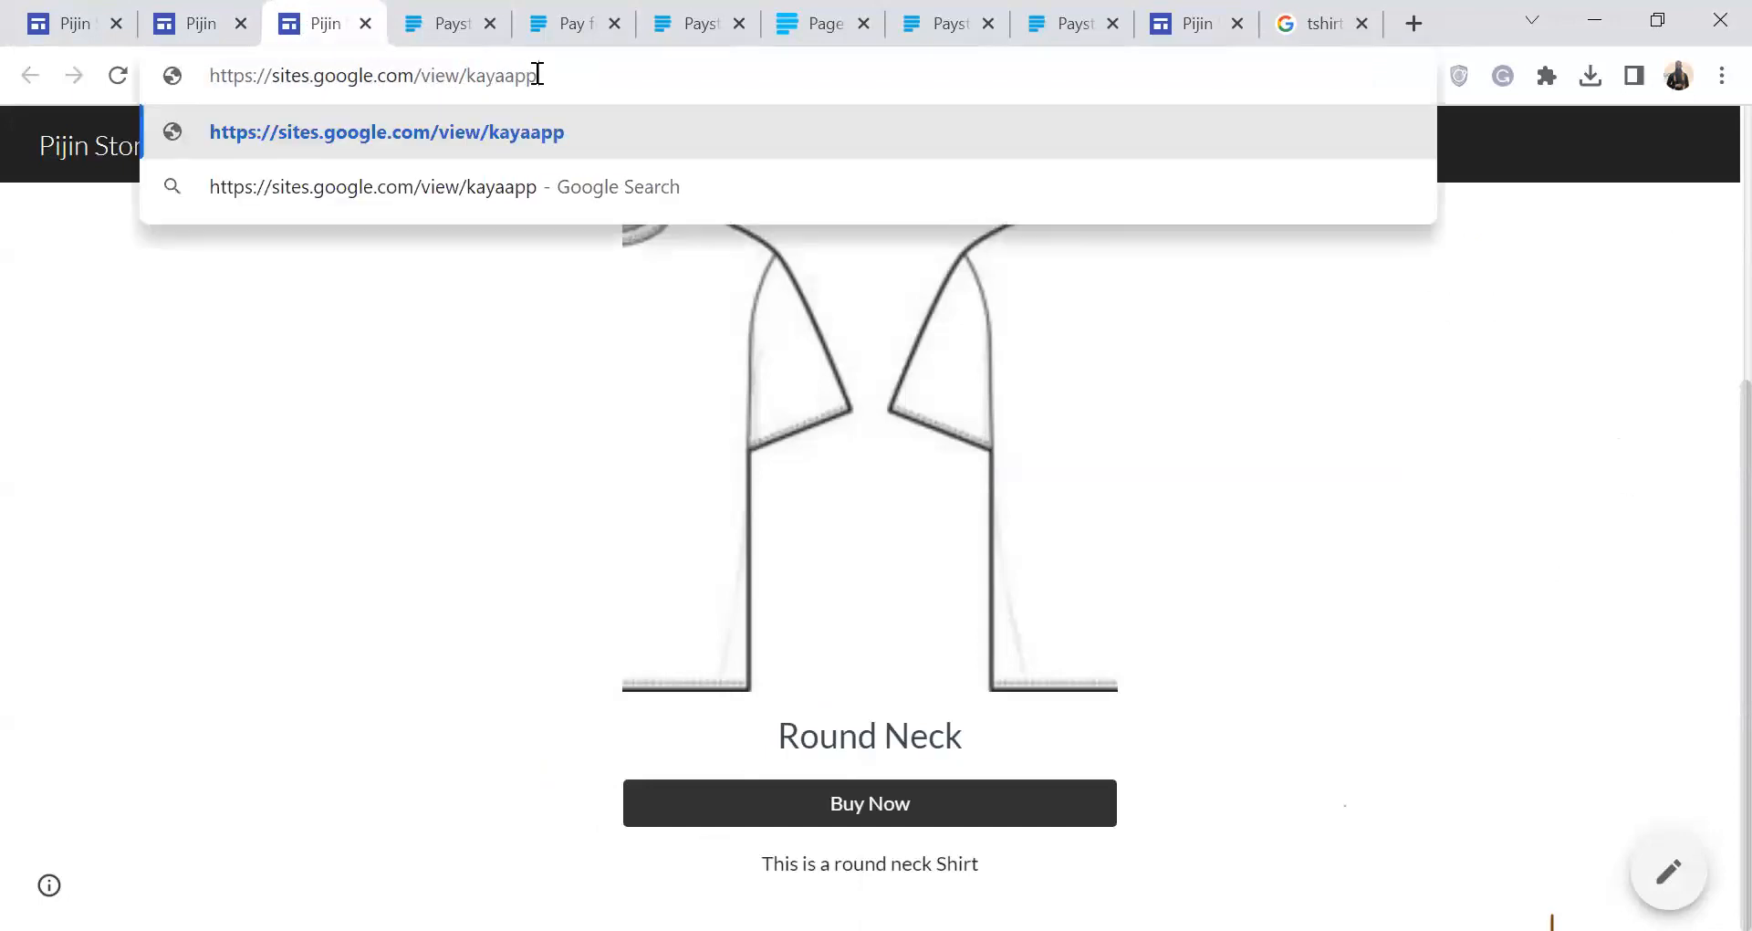
key("Return")
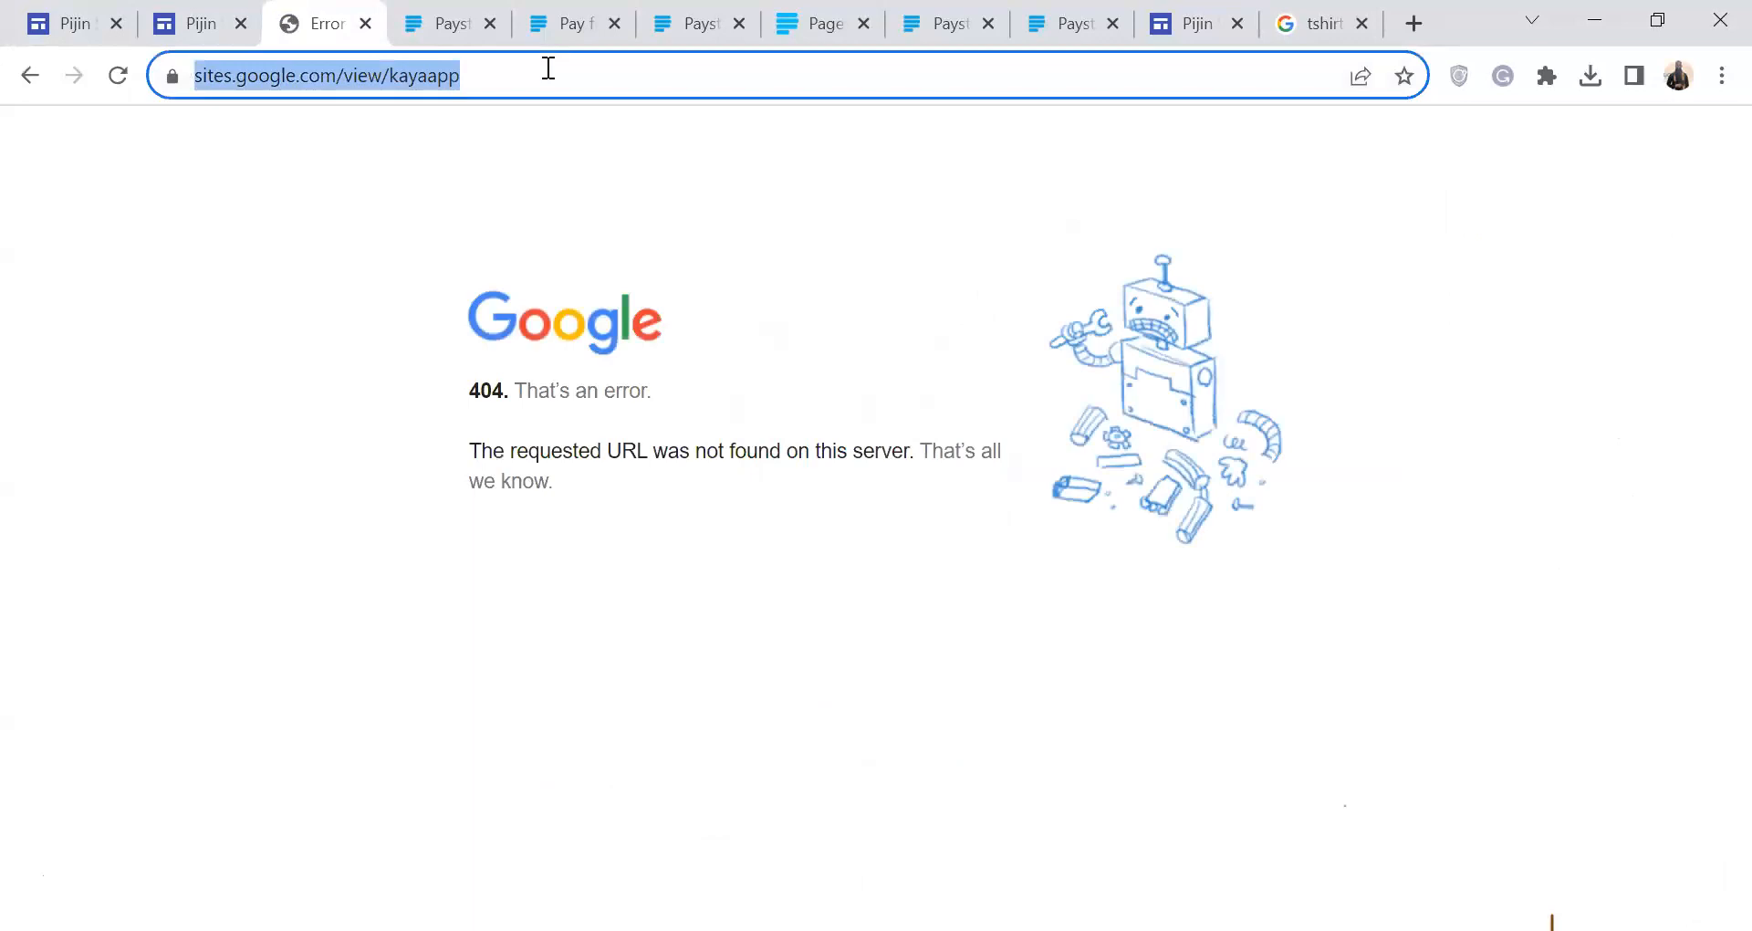
- Try to open the site at sites.google.com/view/kayaappgroceries
triple_click(548, 68)
double_click(549, 68)
left_click(550, 66)
type("groceries")
key("Return")
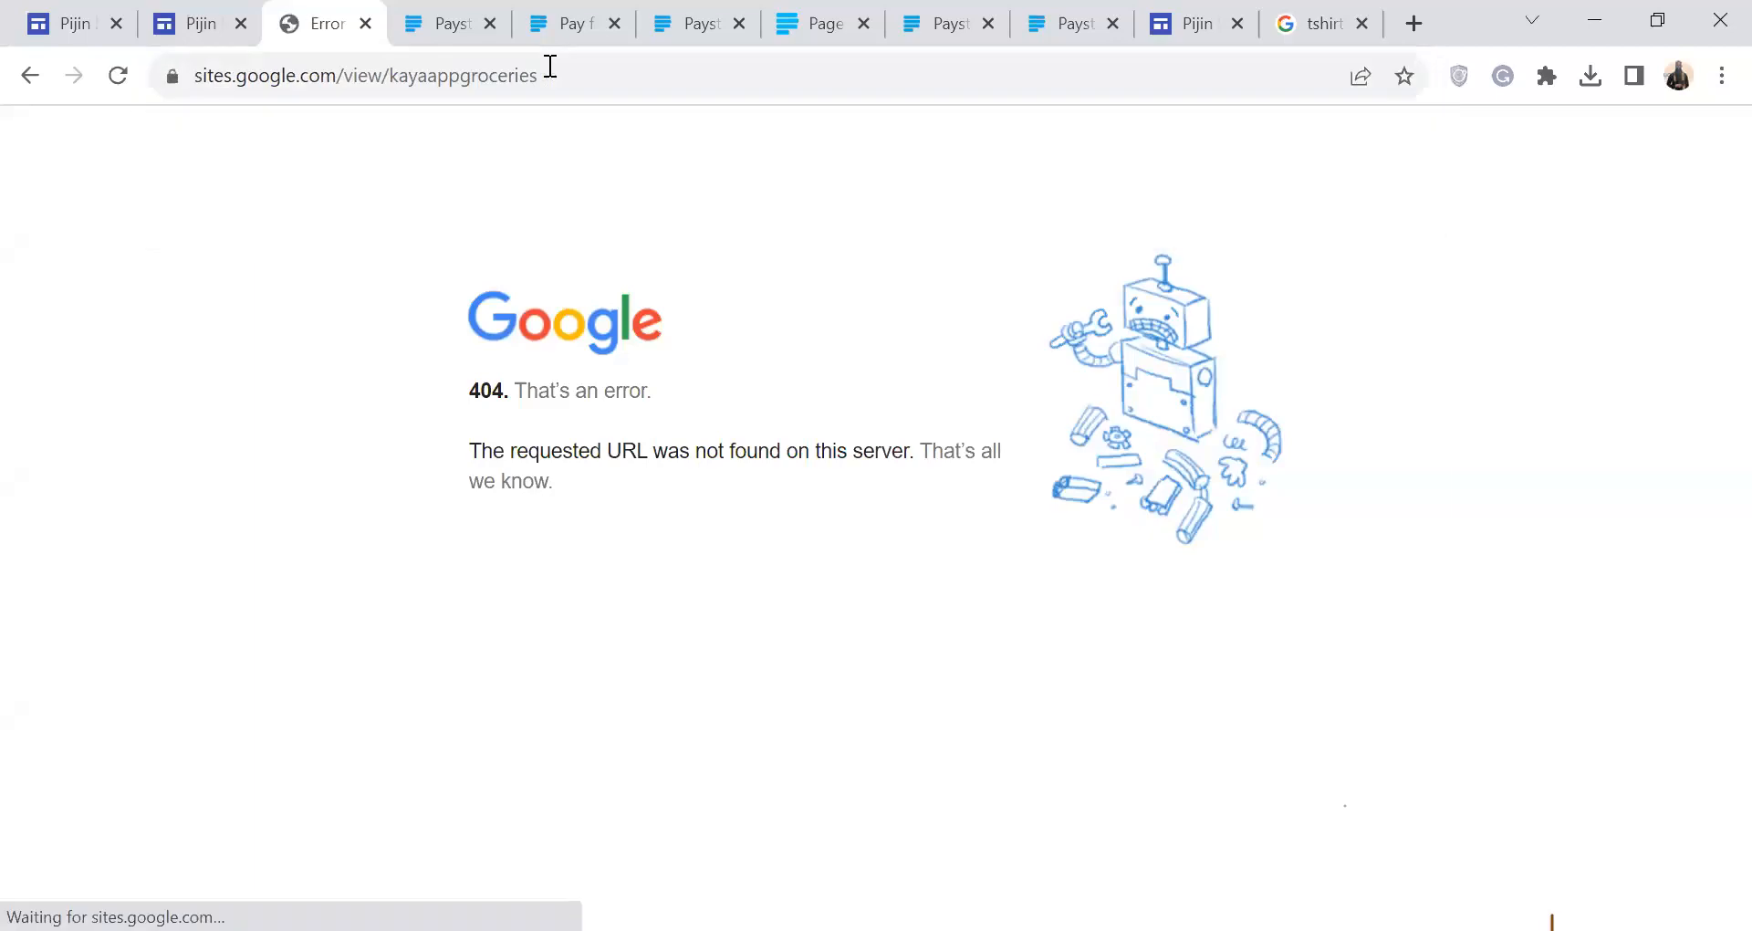
- Correct the address ending and try to open sites.google.com/view/kayaappgrocery
left_click(567, 81)
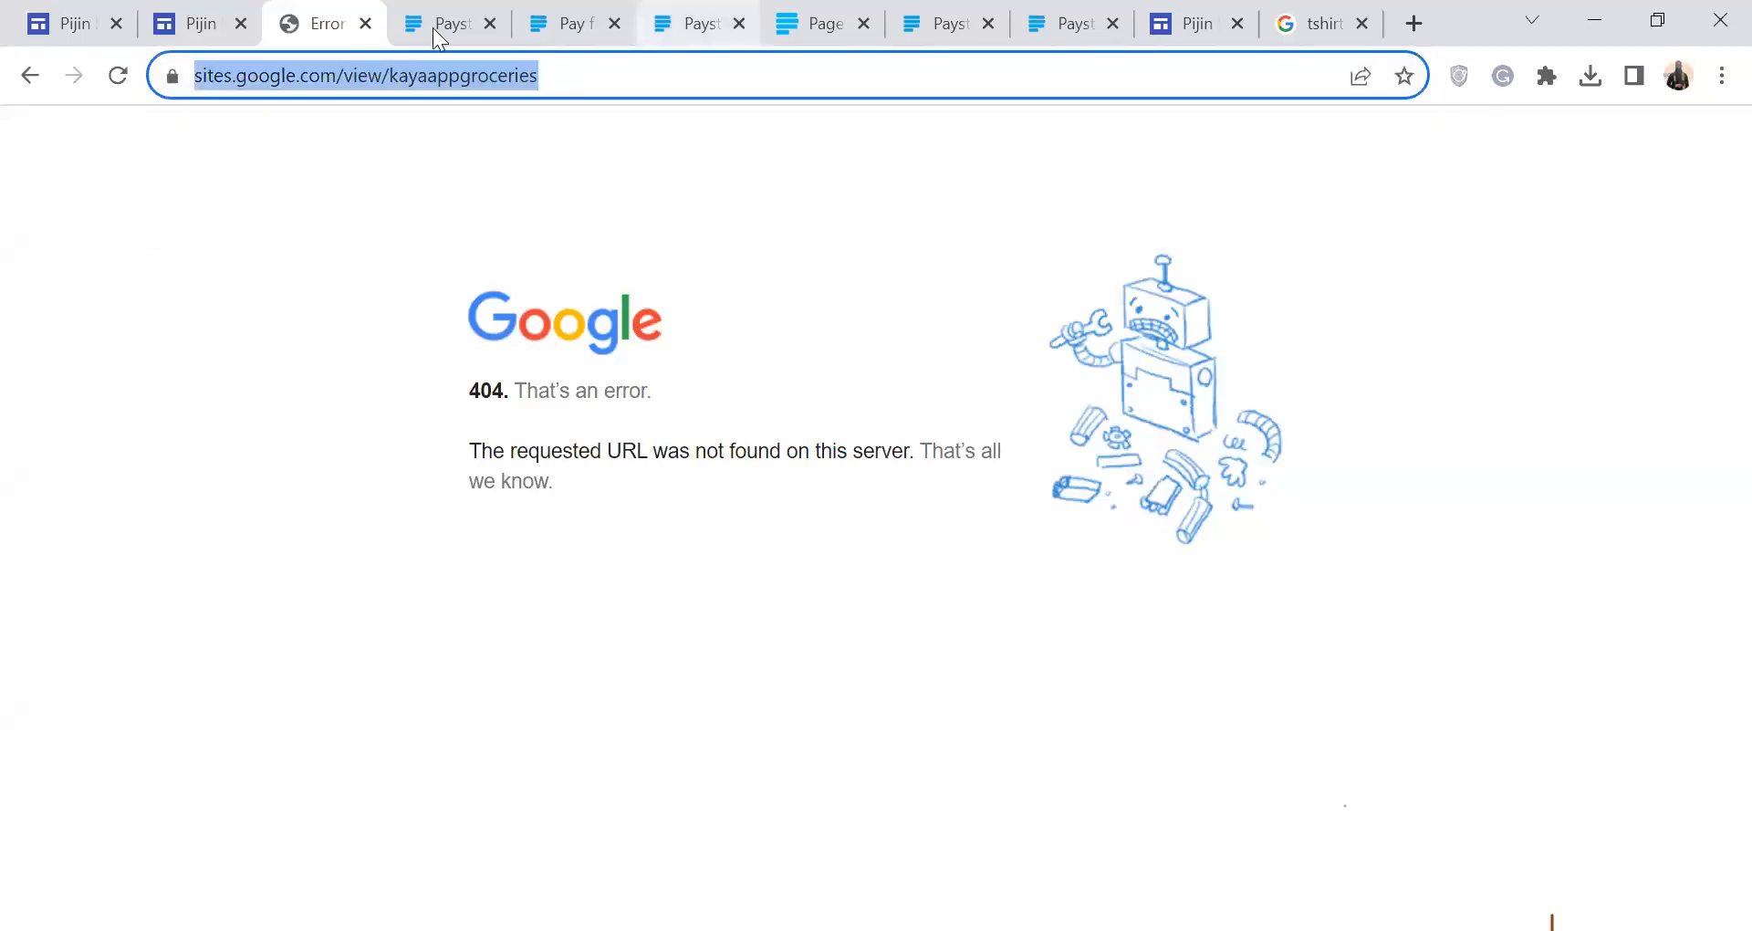
left_click(566, 71)
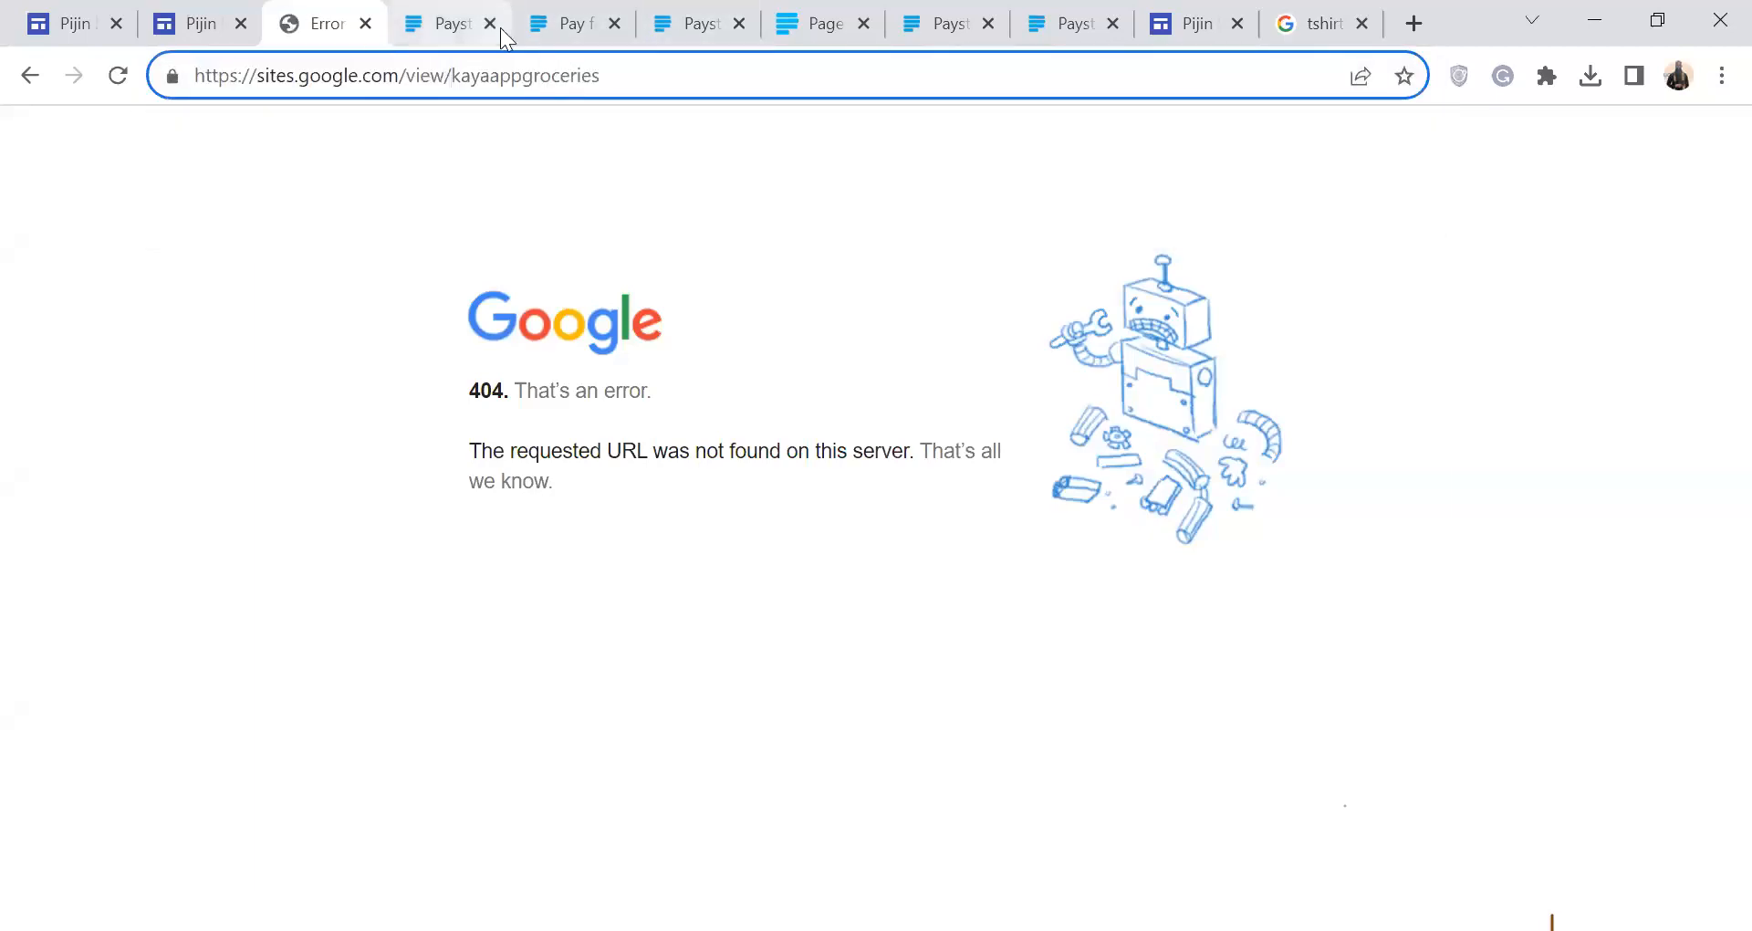
key("BackSpace")
key("BackSpace")
key("BackSpace")
type("y")
key("Return")
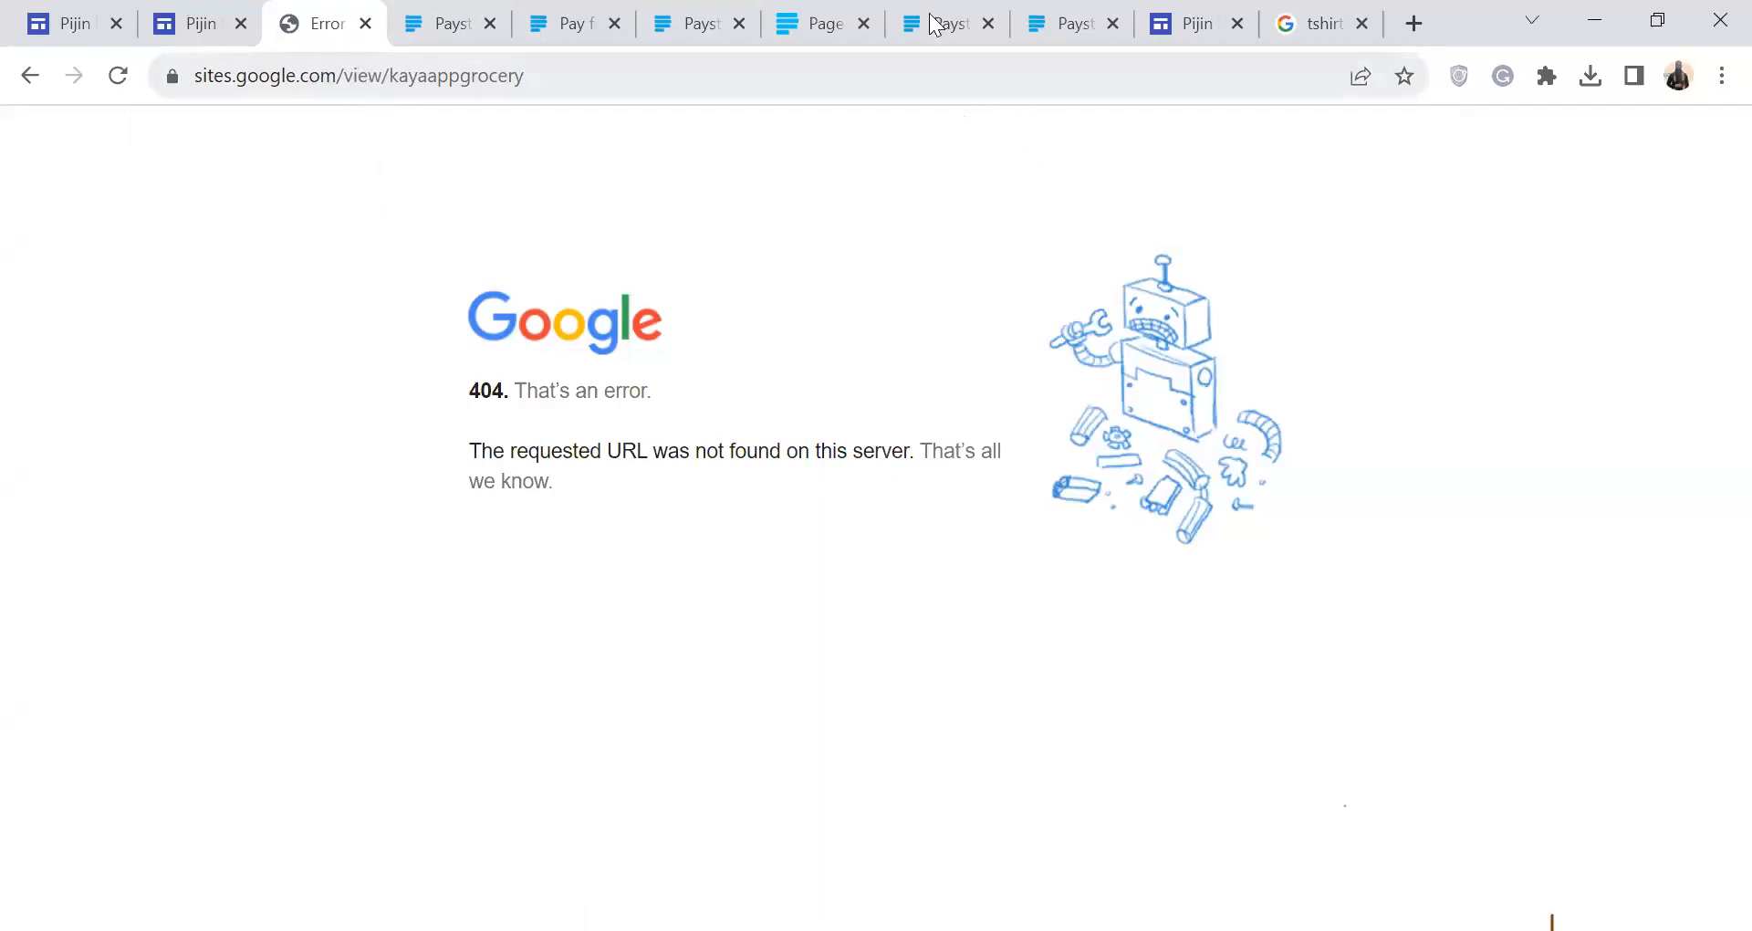
- Go back to the Pijin Store editor and review the page down to the end of the Round Neck section
mouse_move(930, 16)
left_click(198, 22)
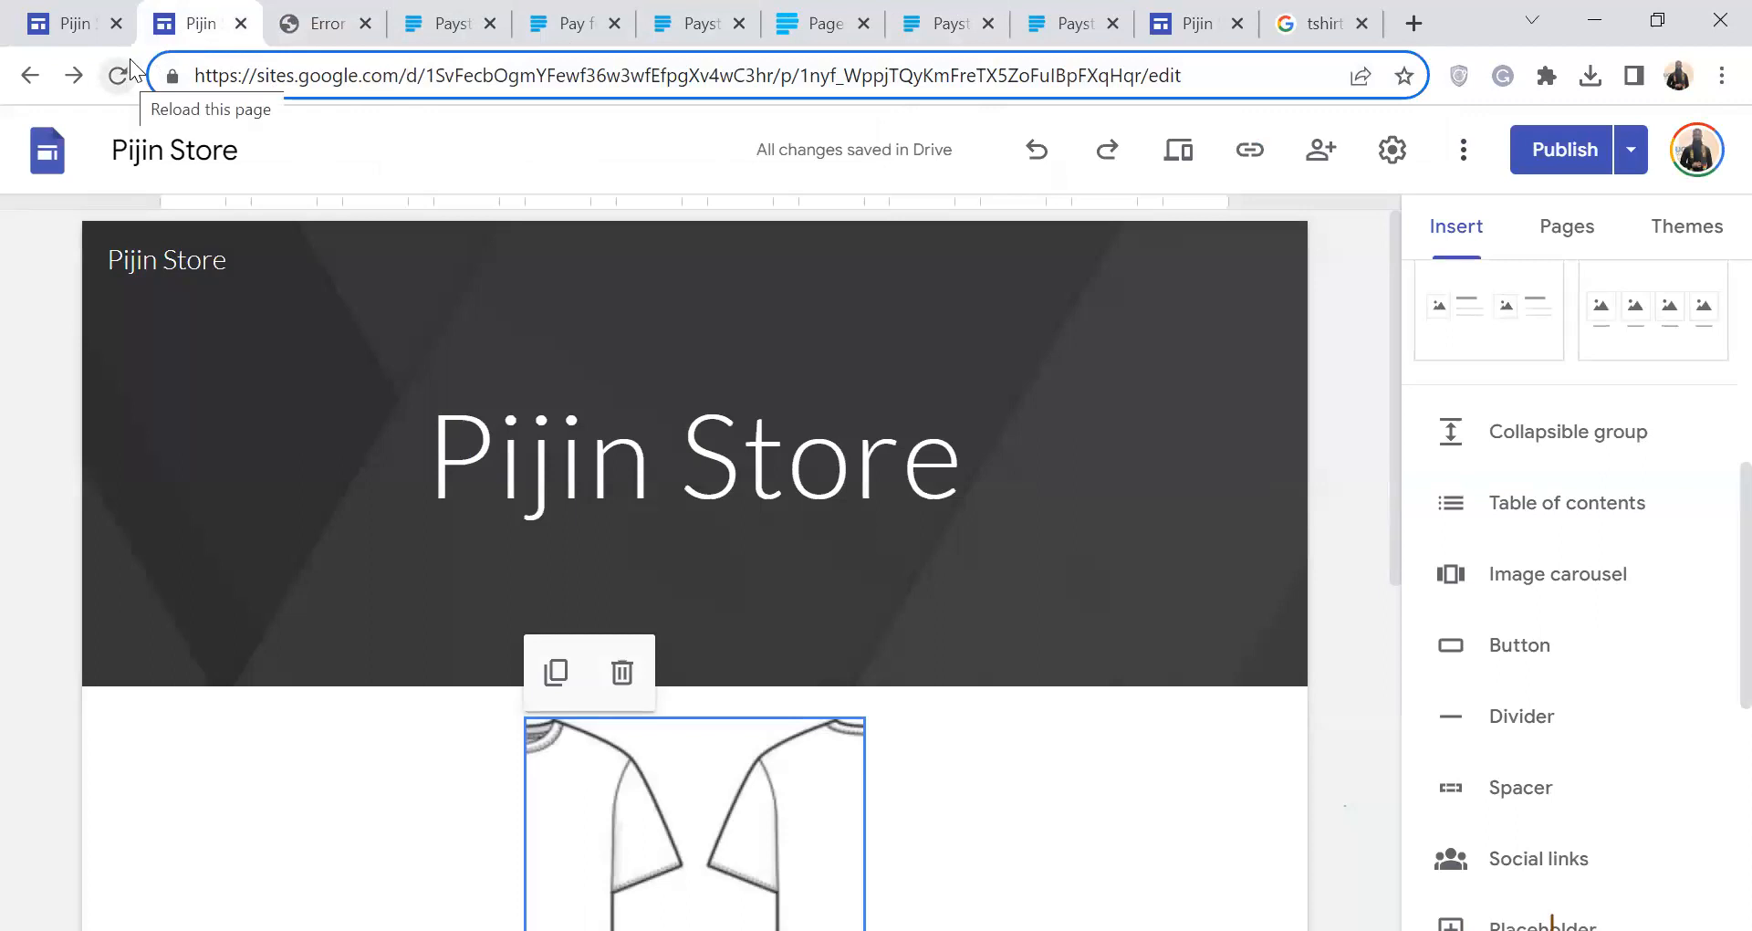
scroll(927, 620, "down", 5)
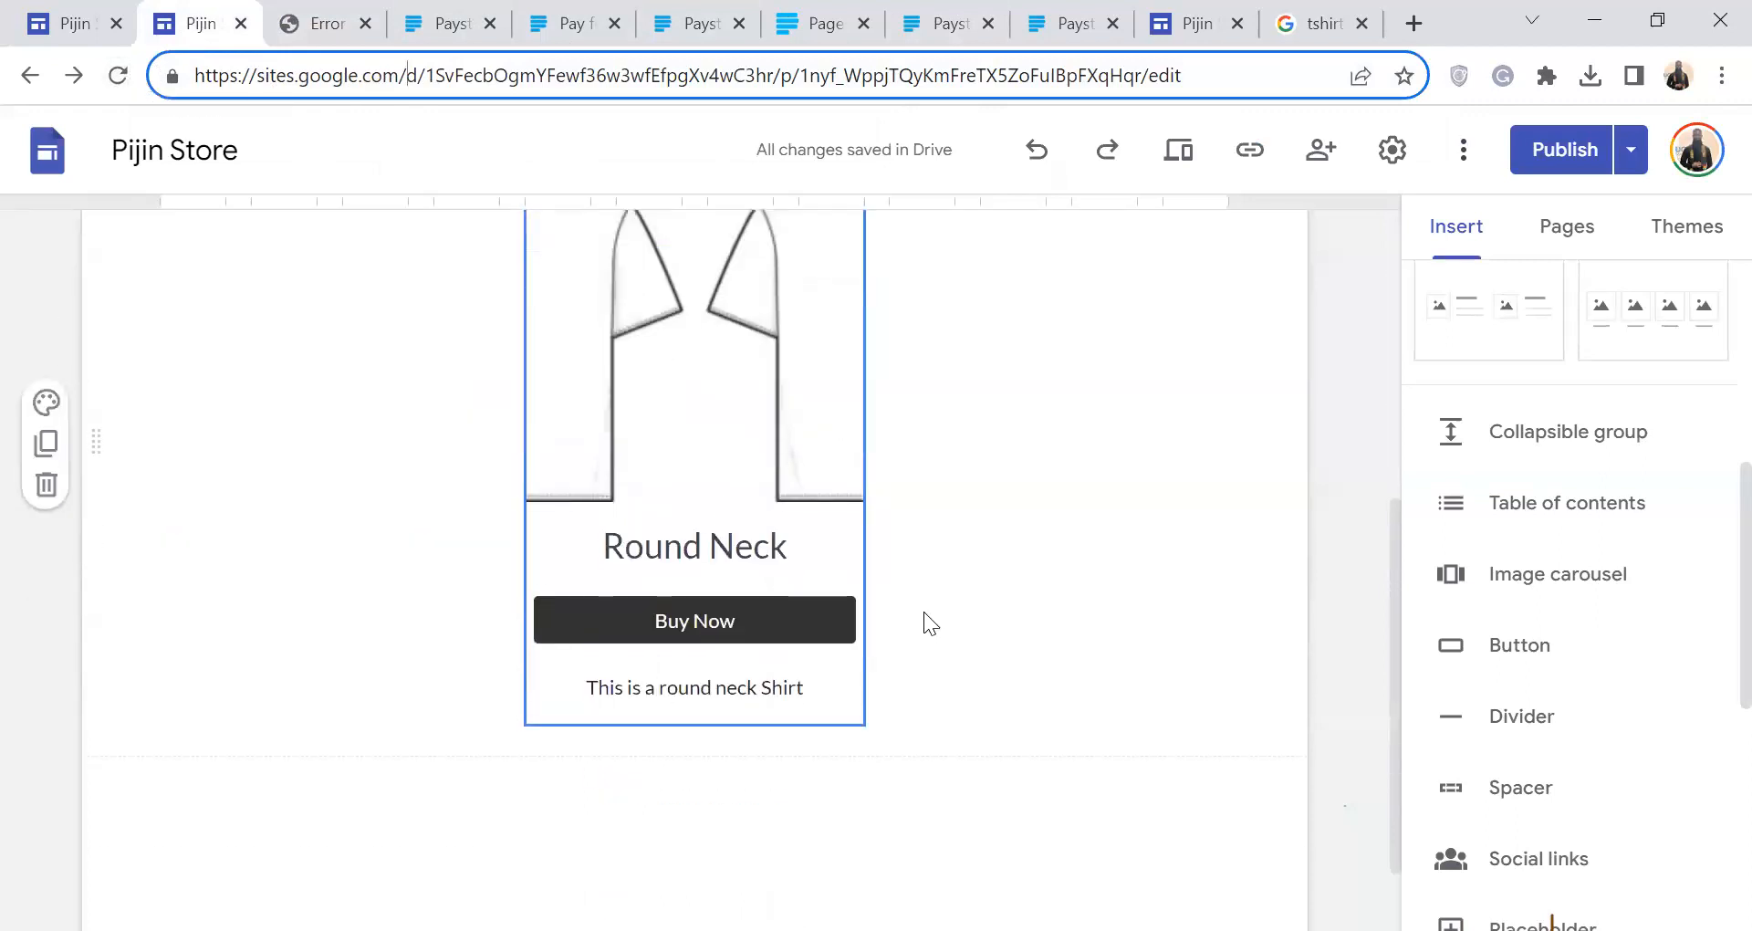
scroll(923, 610, "up", 5)
scroll(942, 563, "down", 2)
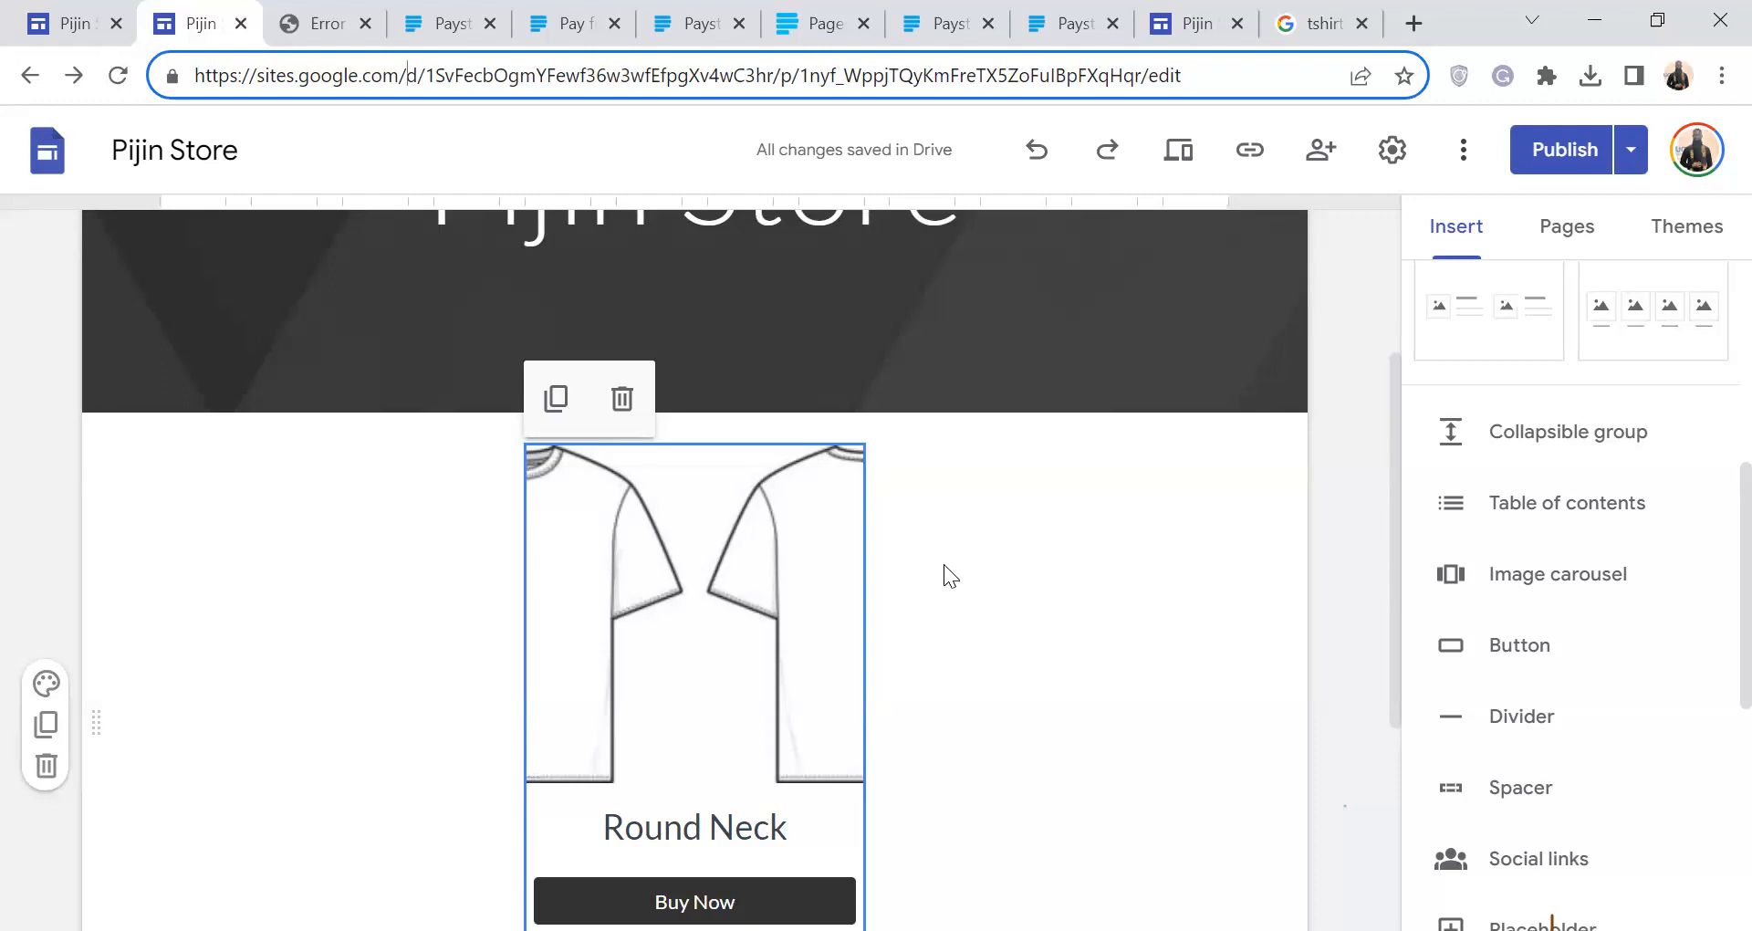
scroll(1006, 397, "down", 4)
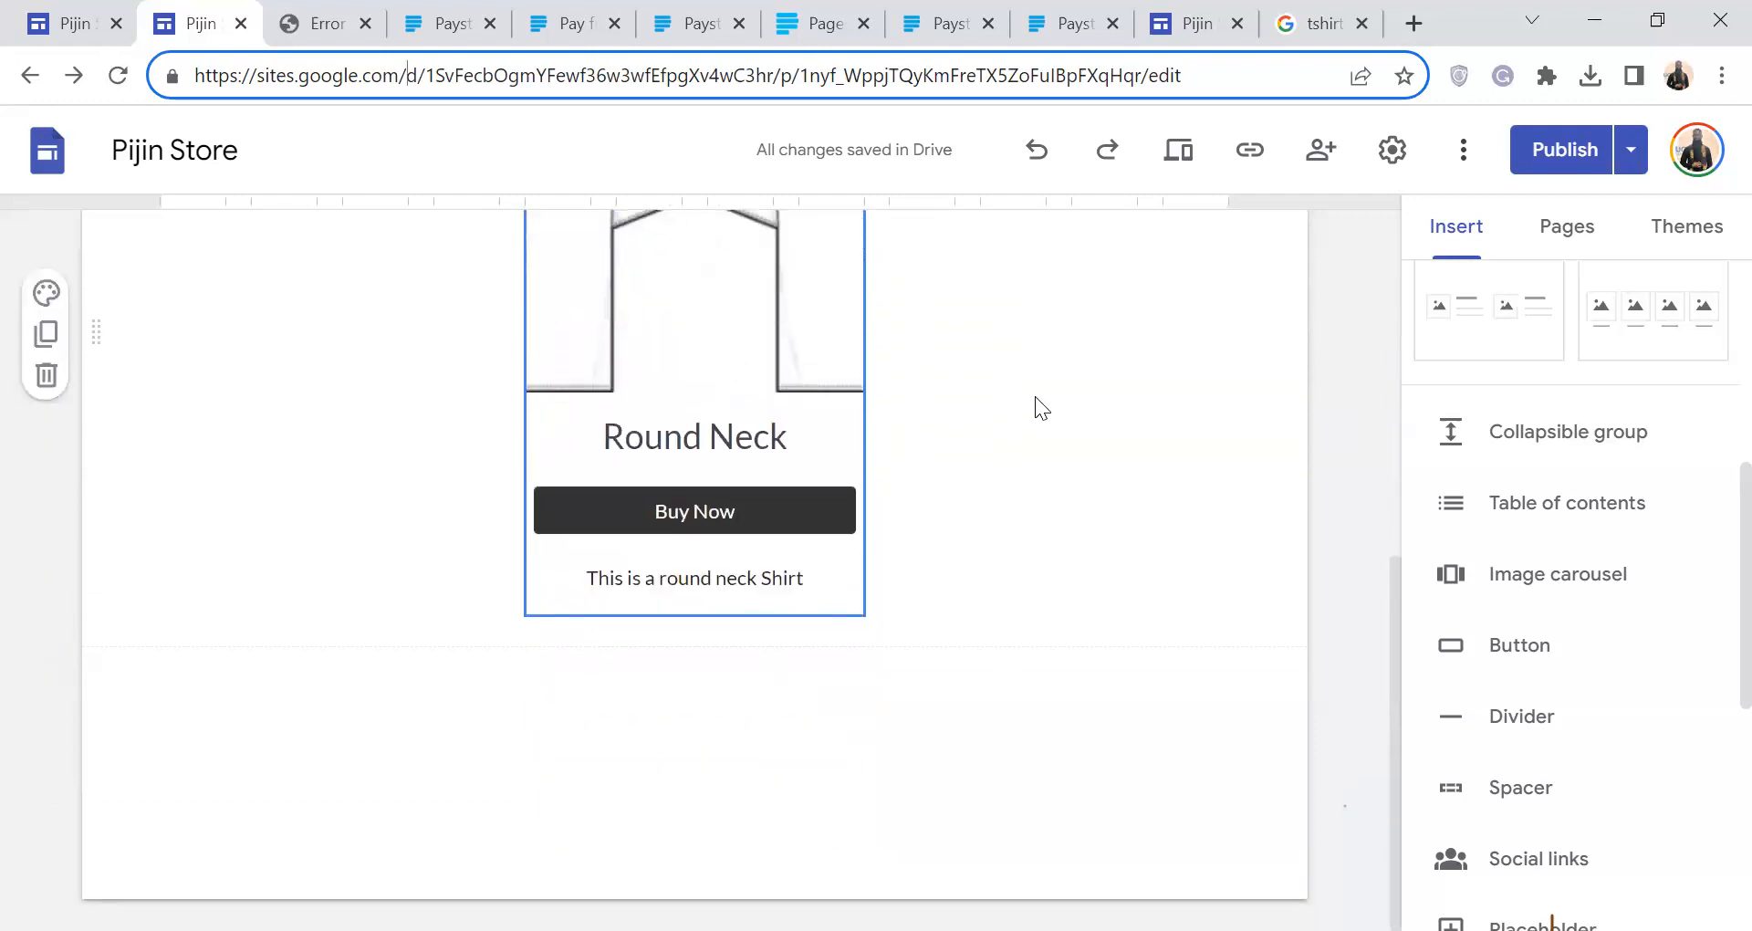
- Start inserting a button below the Round Neck product with the name "Send Me A Message"
left_click(520, 751)
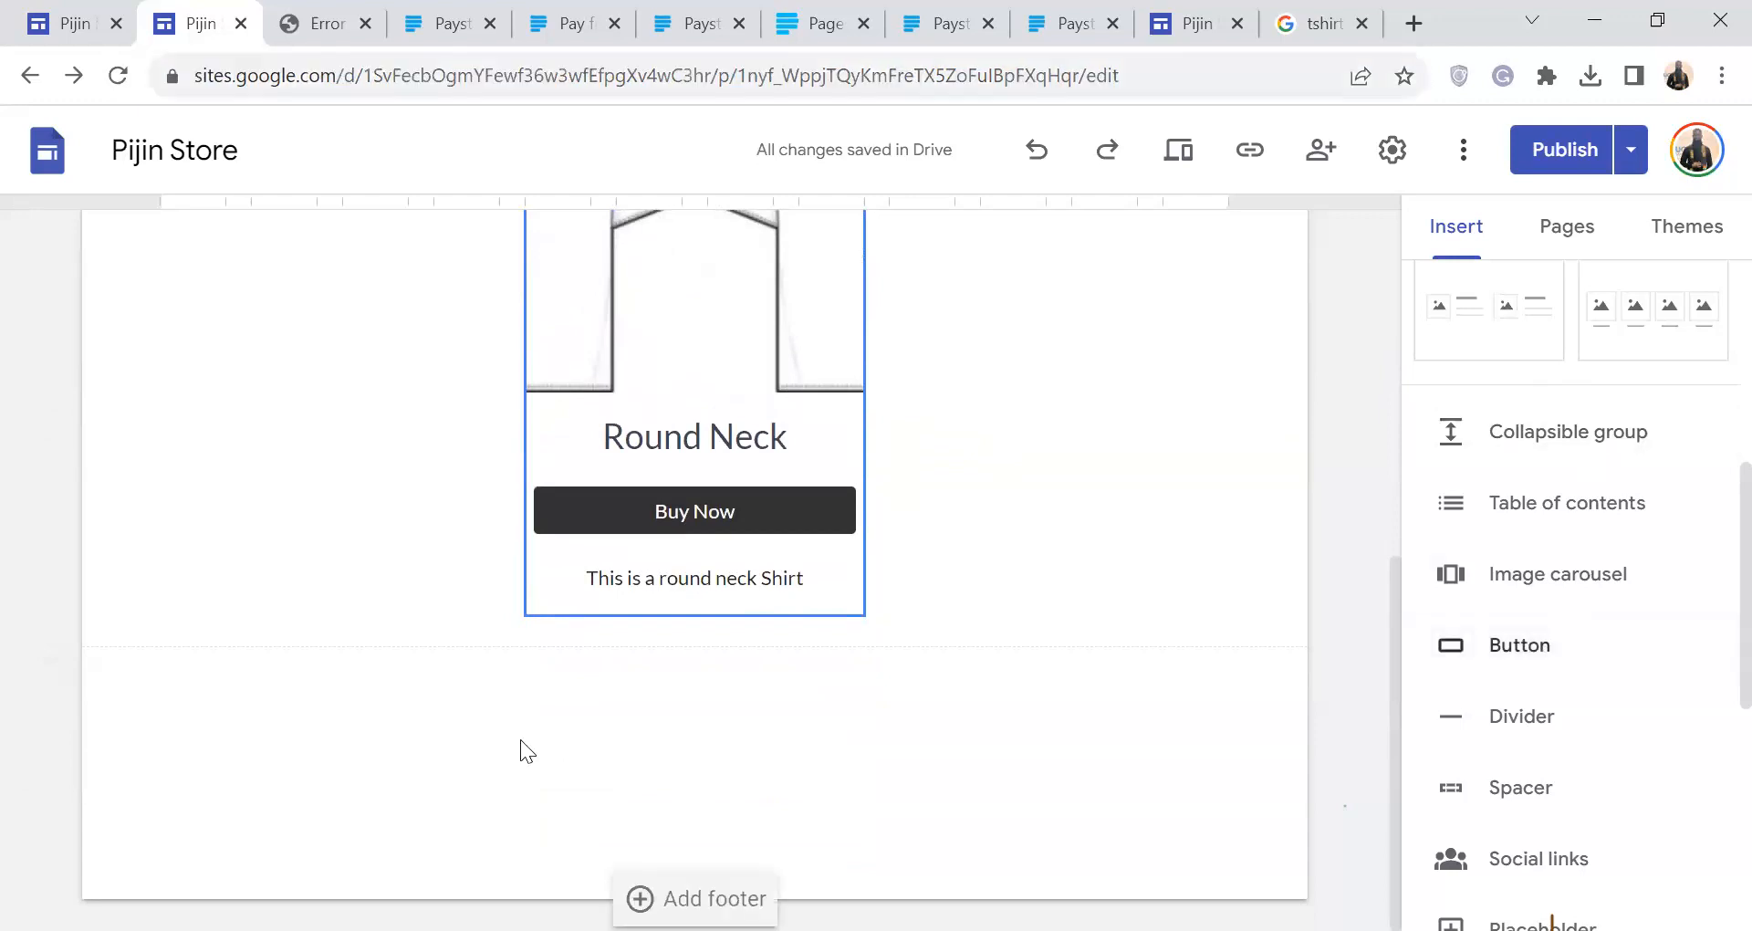
left_click(1519, 645)
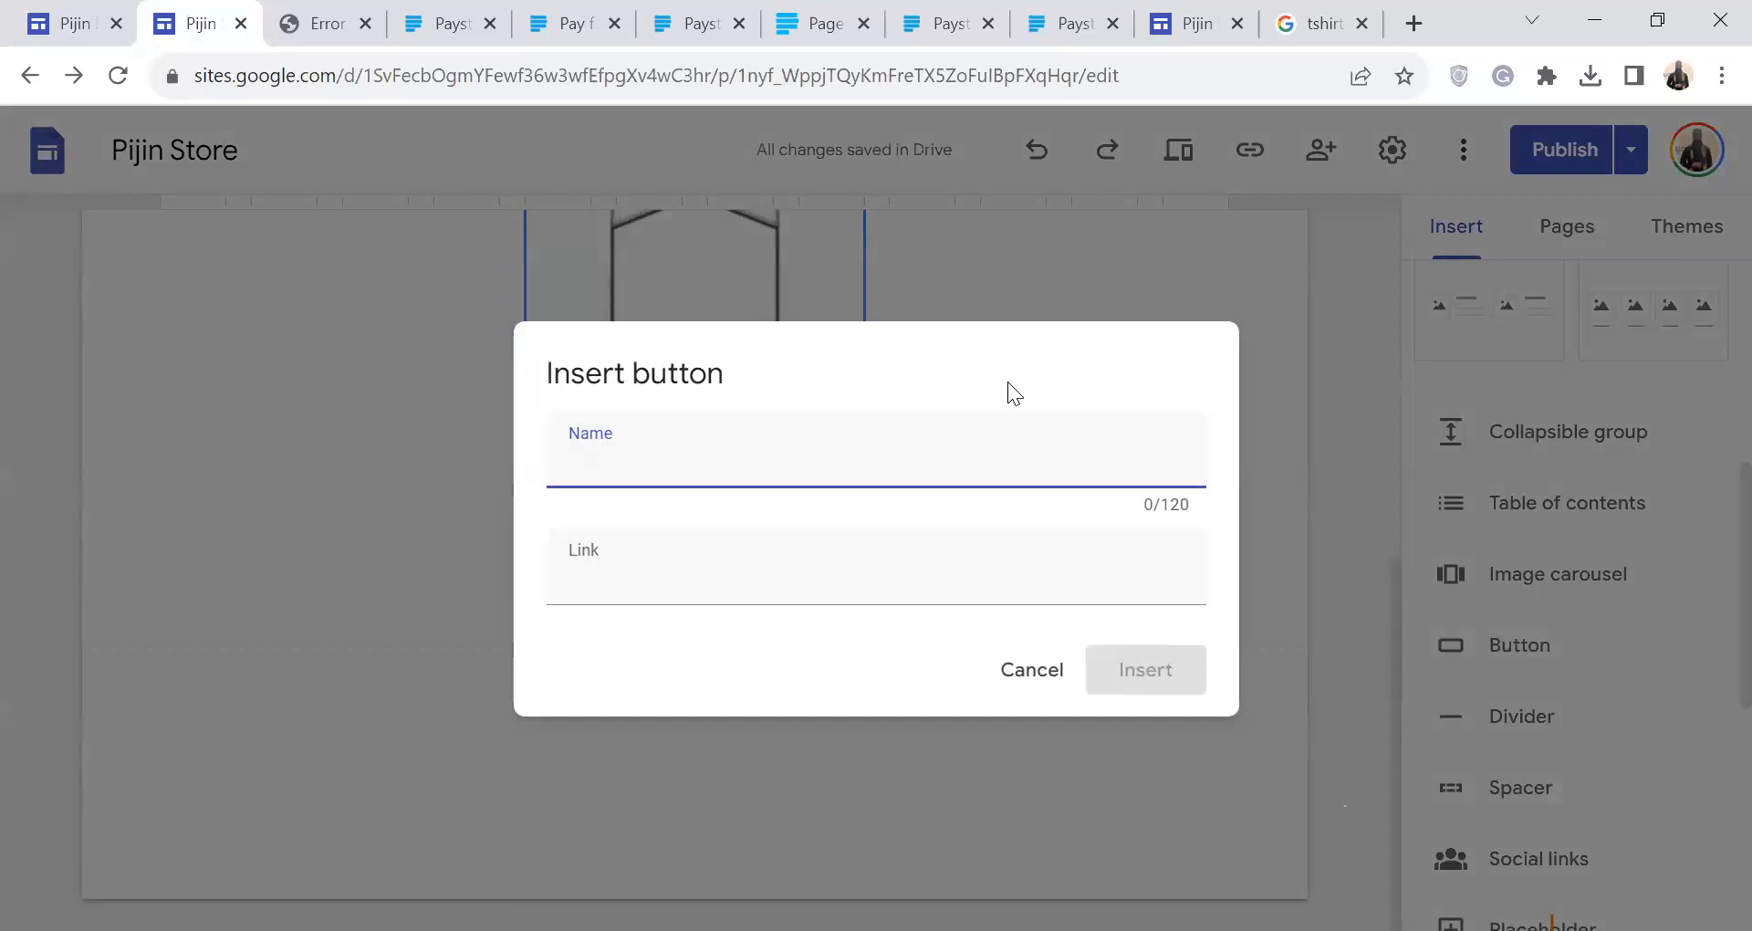
type("Send me a")
key("BackSpace")
key("BackSpace")
key("BackSpace")
key("BackSpace")
key("BackSpace")
type("Me A Message")
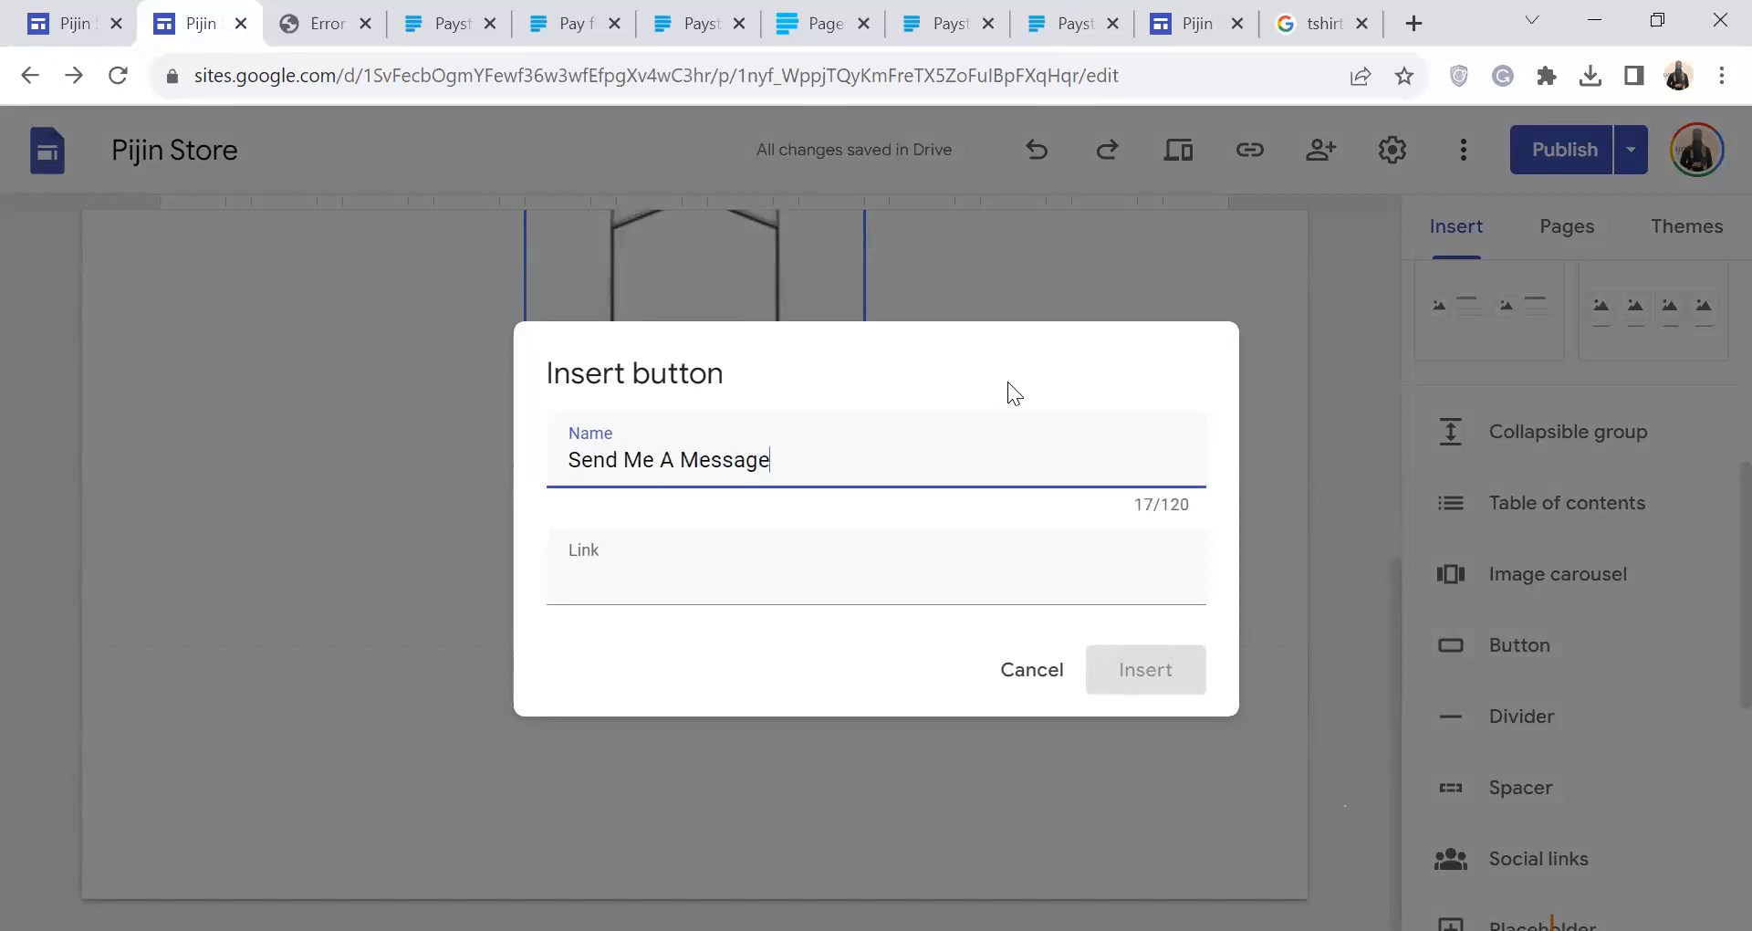
left_click(970, 562)
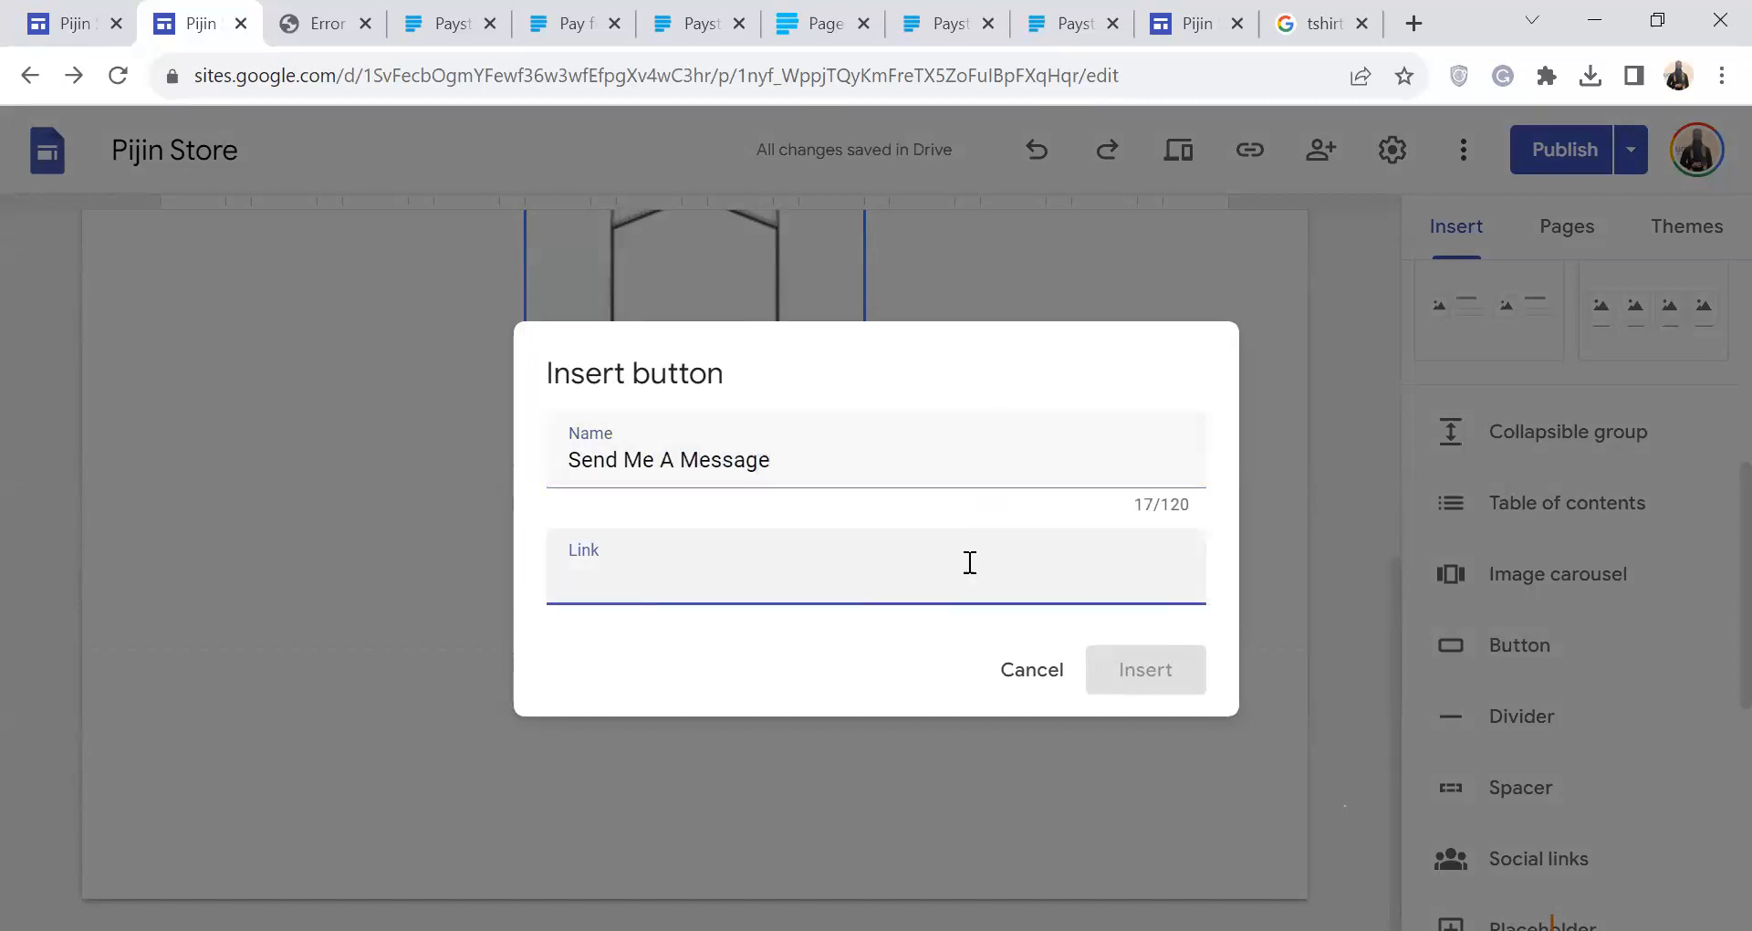
type("web")
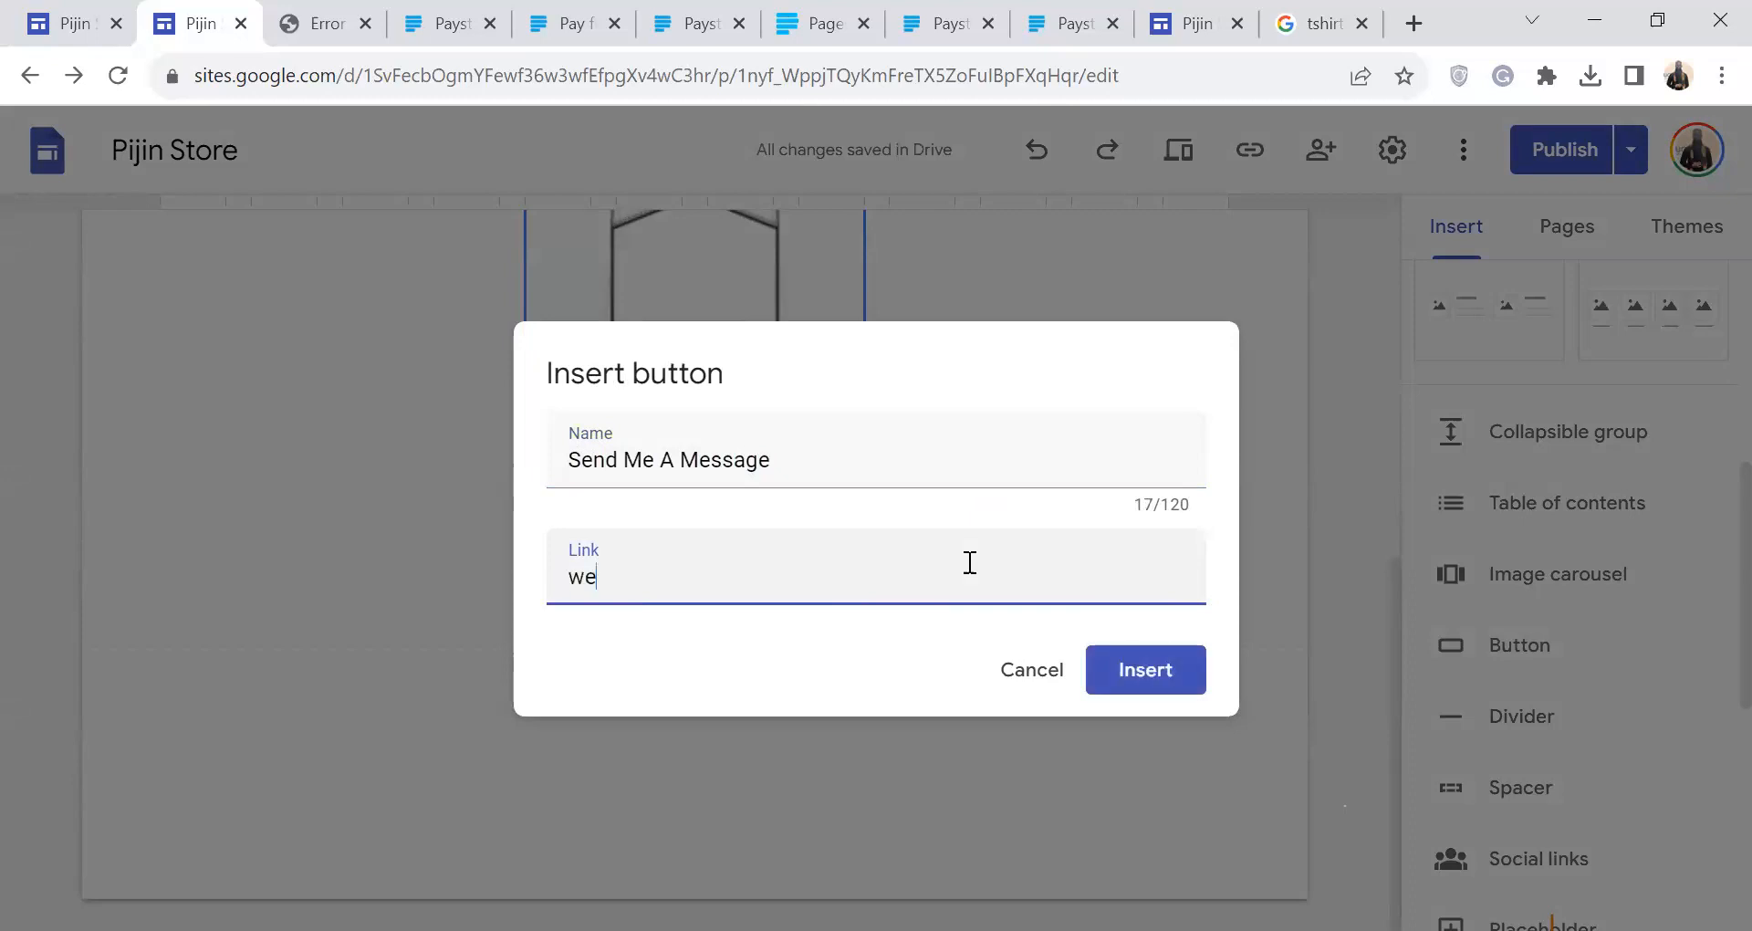
key("BackSpace")
key("BackSpace")
key("BackSpace")
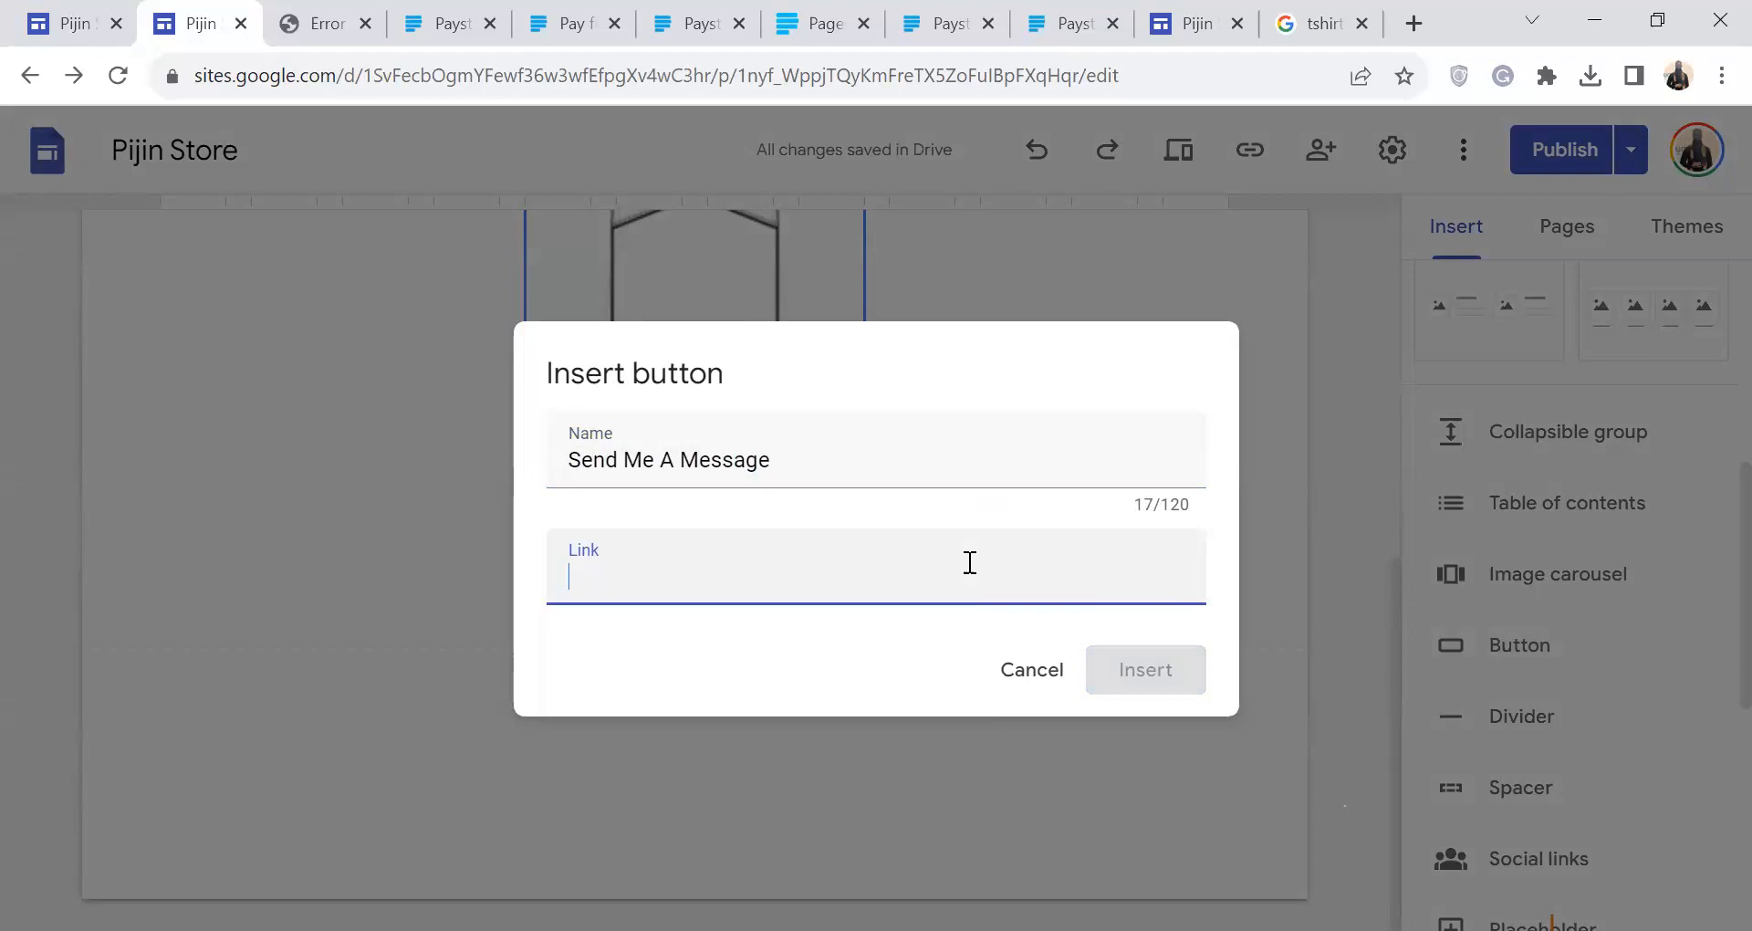
- Link the button to wasap.my followed by the store's WhatsApp phone number and insert it on the page
type("wasao")
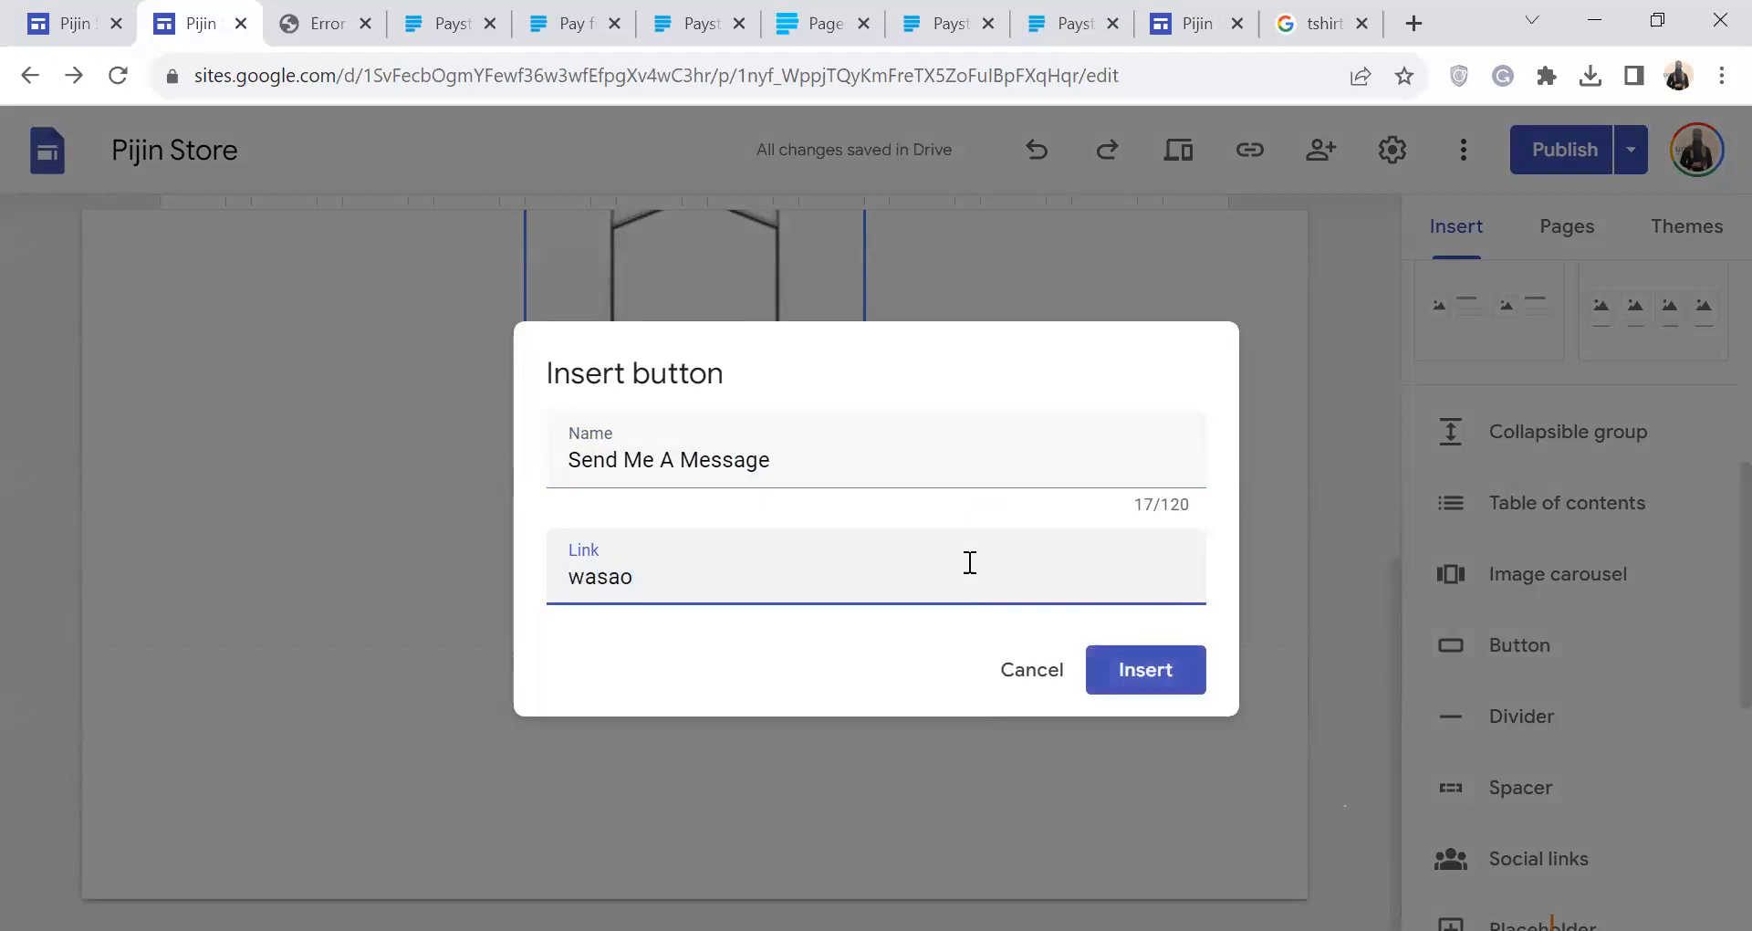
key("BackSpace")
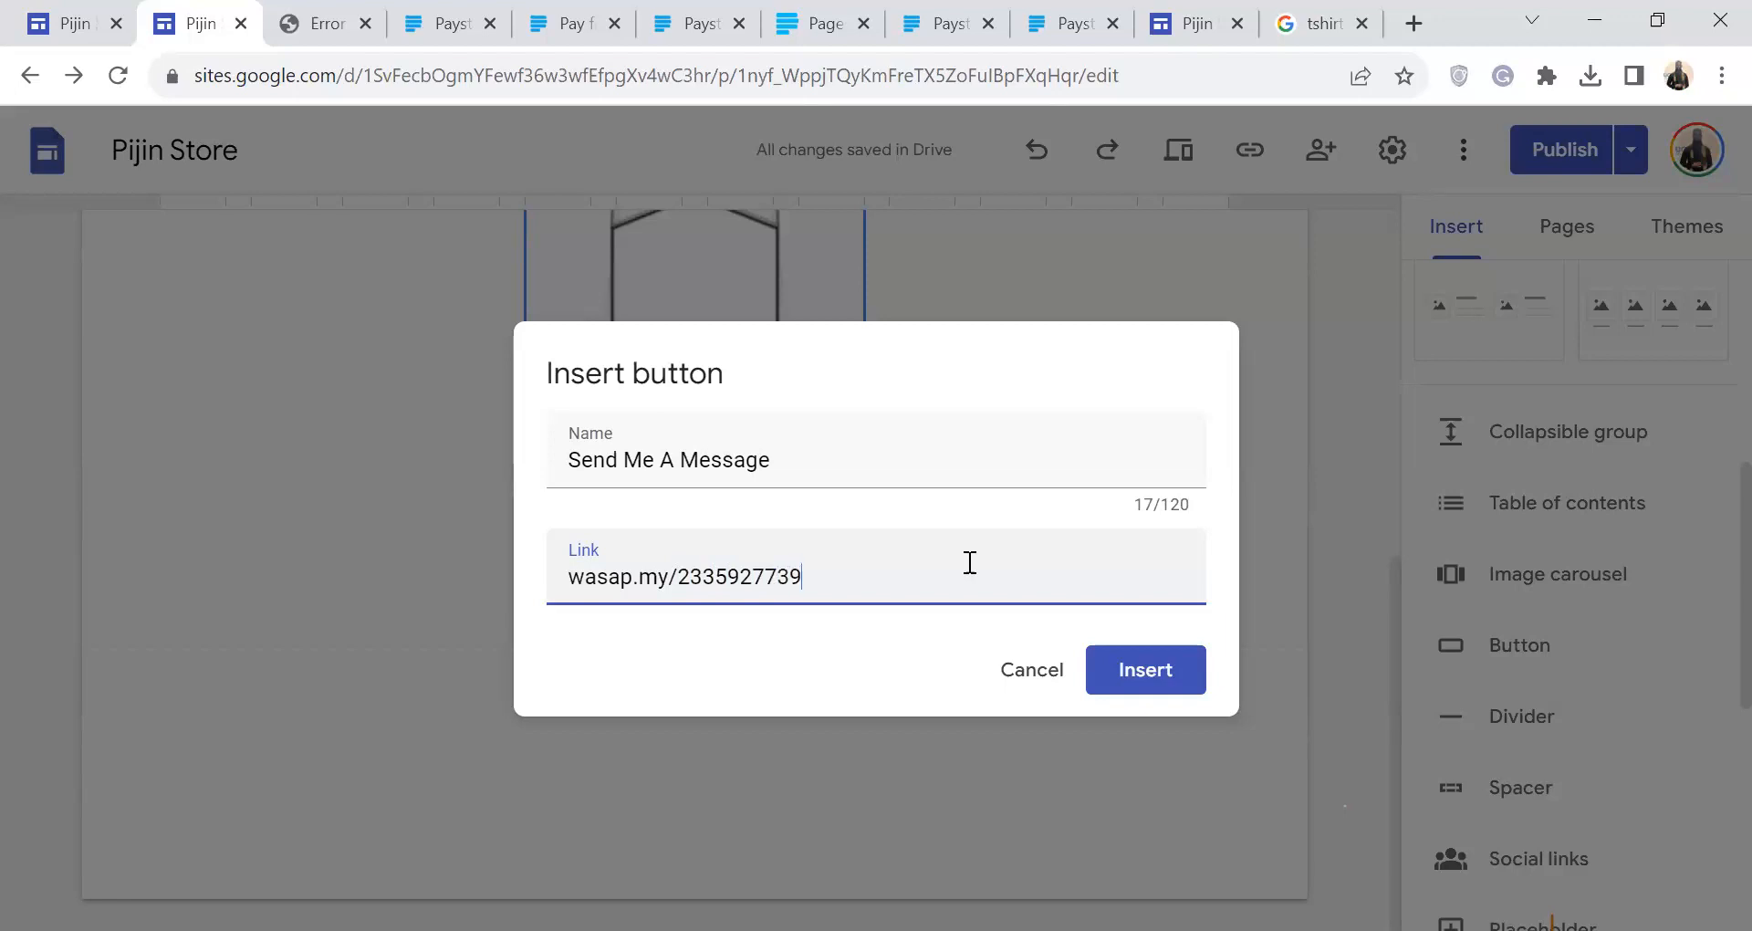
left_click(1131, 669)
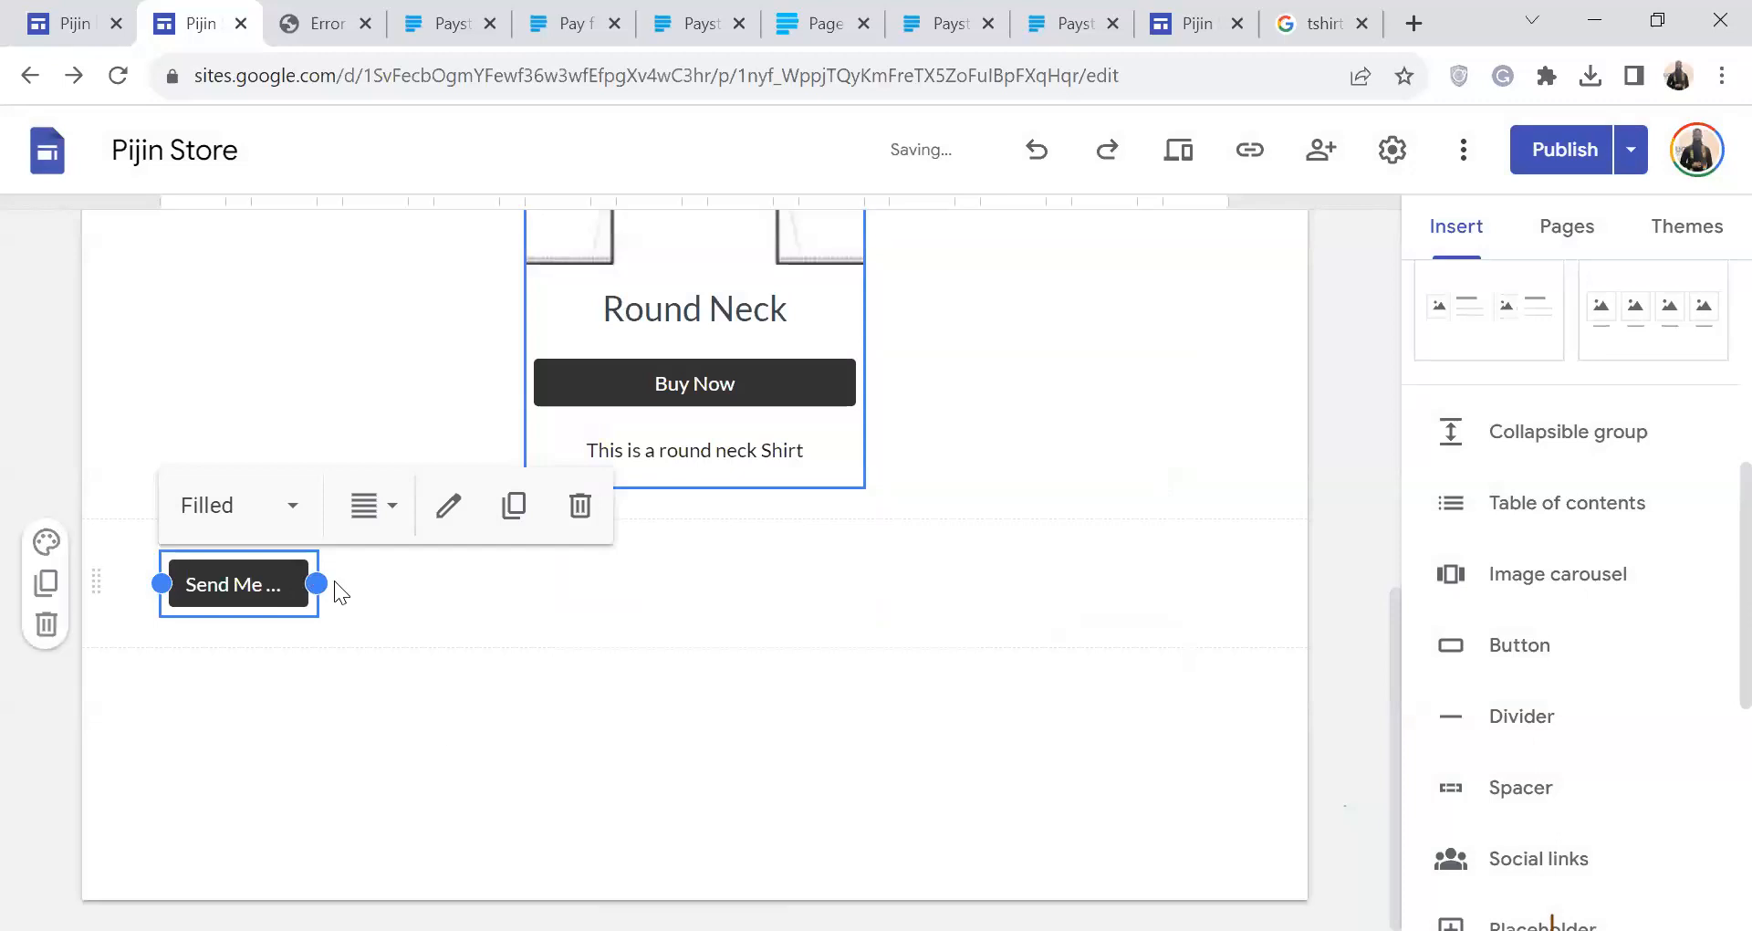
- Widen the new message button so its full label fits and rename it "WhatsApp Me"
left_click_drag(334, 580, 590, 583)
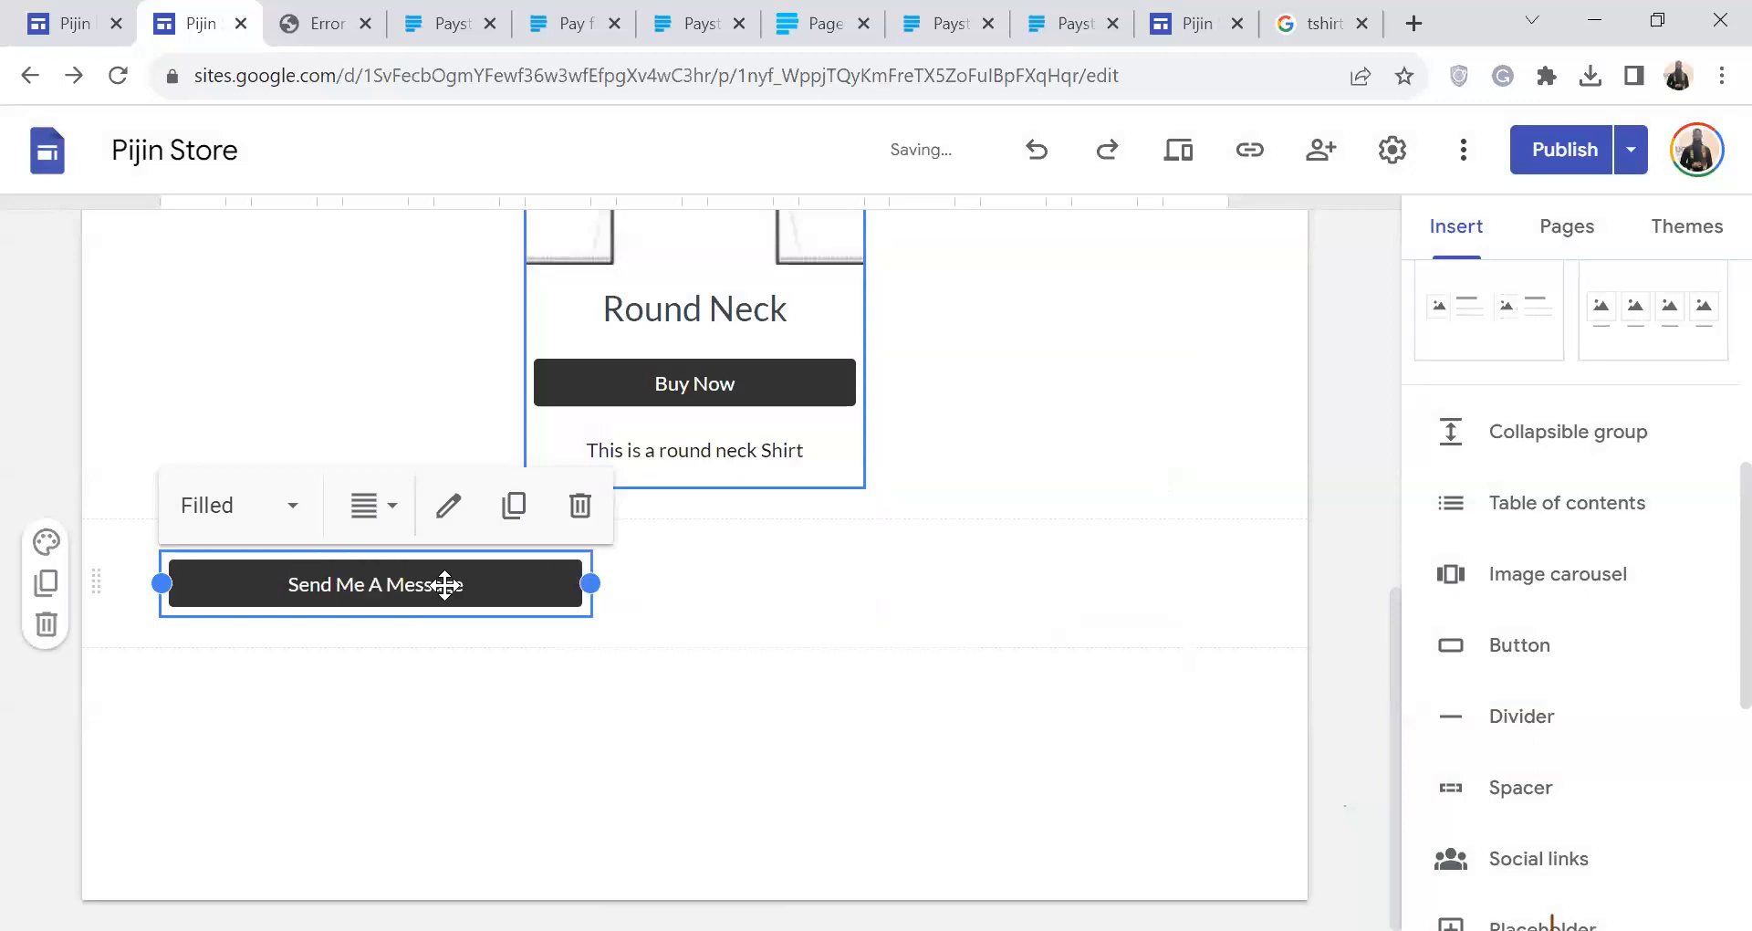
left_click(448, 505)
left_click_drag(799, 449, 383, 467)
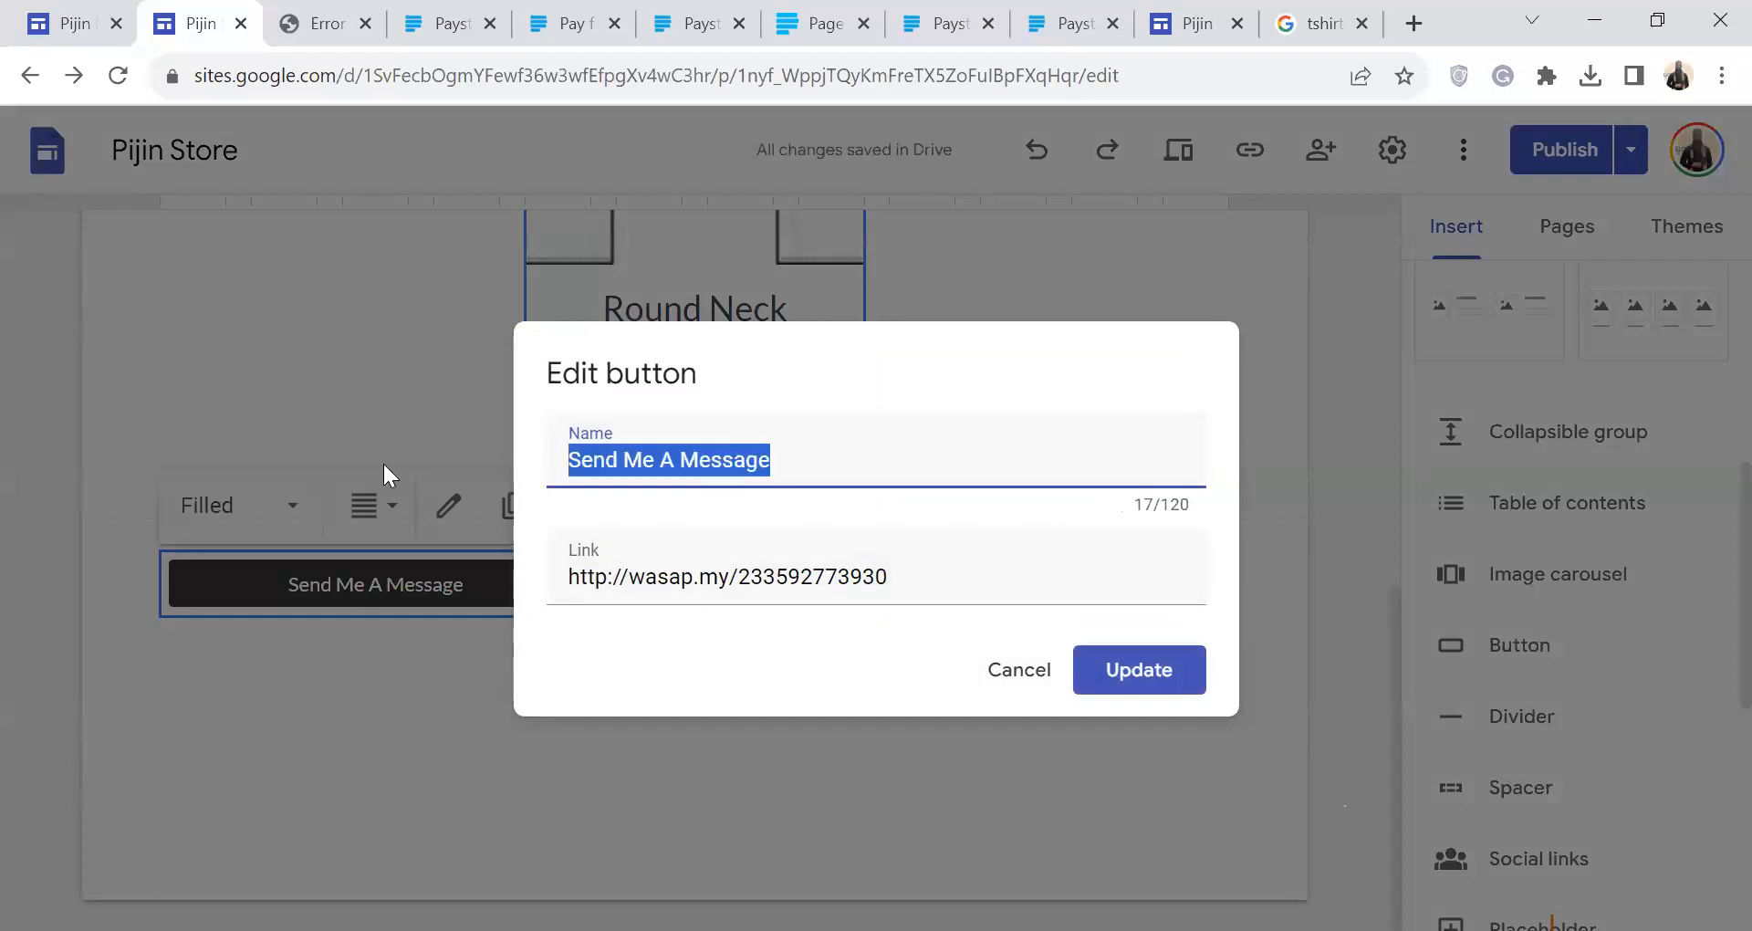
type("Wha")
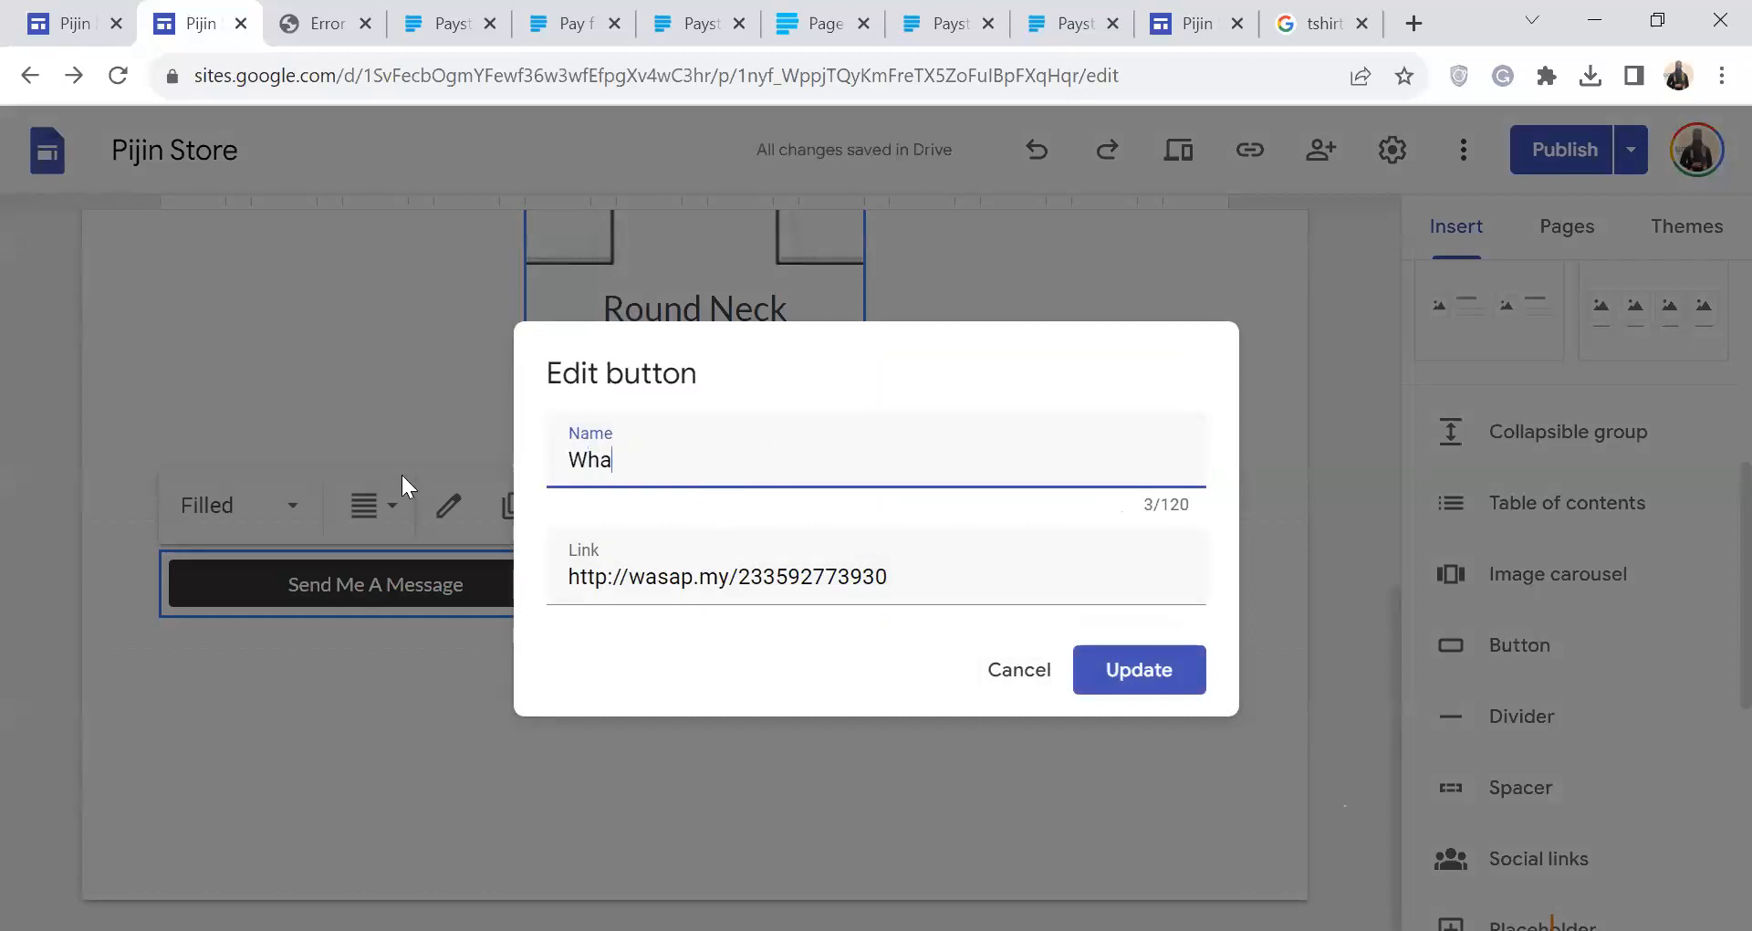
type("tsApp Me")
left_click(1114, 679)
- Move the WhatsApp Me button so that it sits beneath the Round Neck product
mouse_move(589, 586)
left_mouse_down()
mouse_move(648, 594)
mouse_move(607, 591)
mouse_move(621, 595)
left_mouse_up()
mouse_move(743, 574)
left_mouse_down()
mouse_move(794, 573)
mouse_move(748, 575)
left_mouse_up()
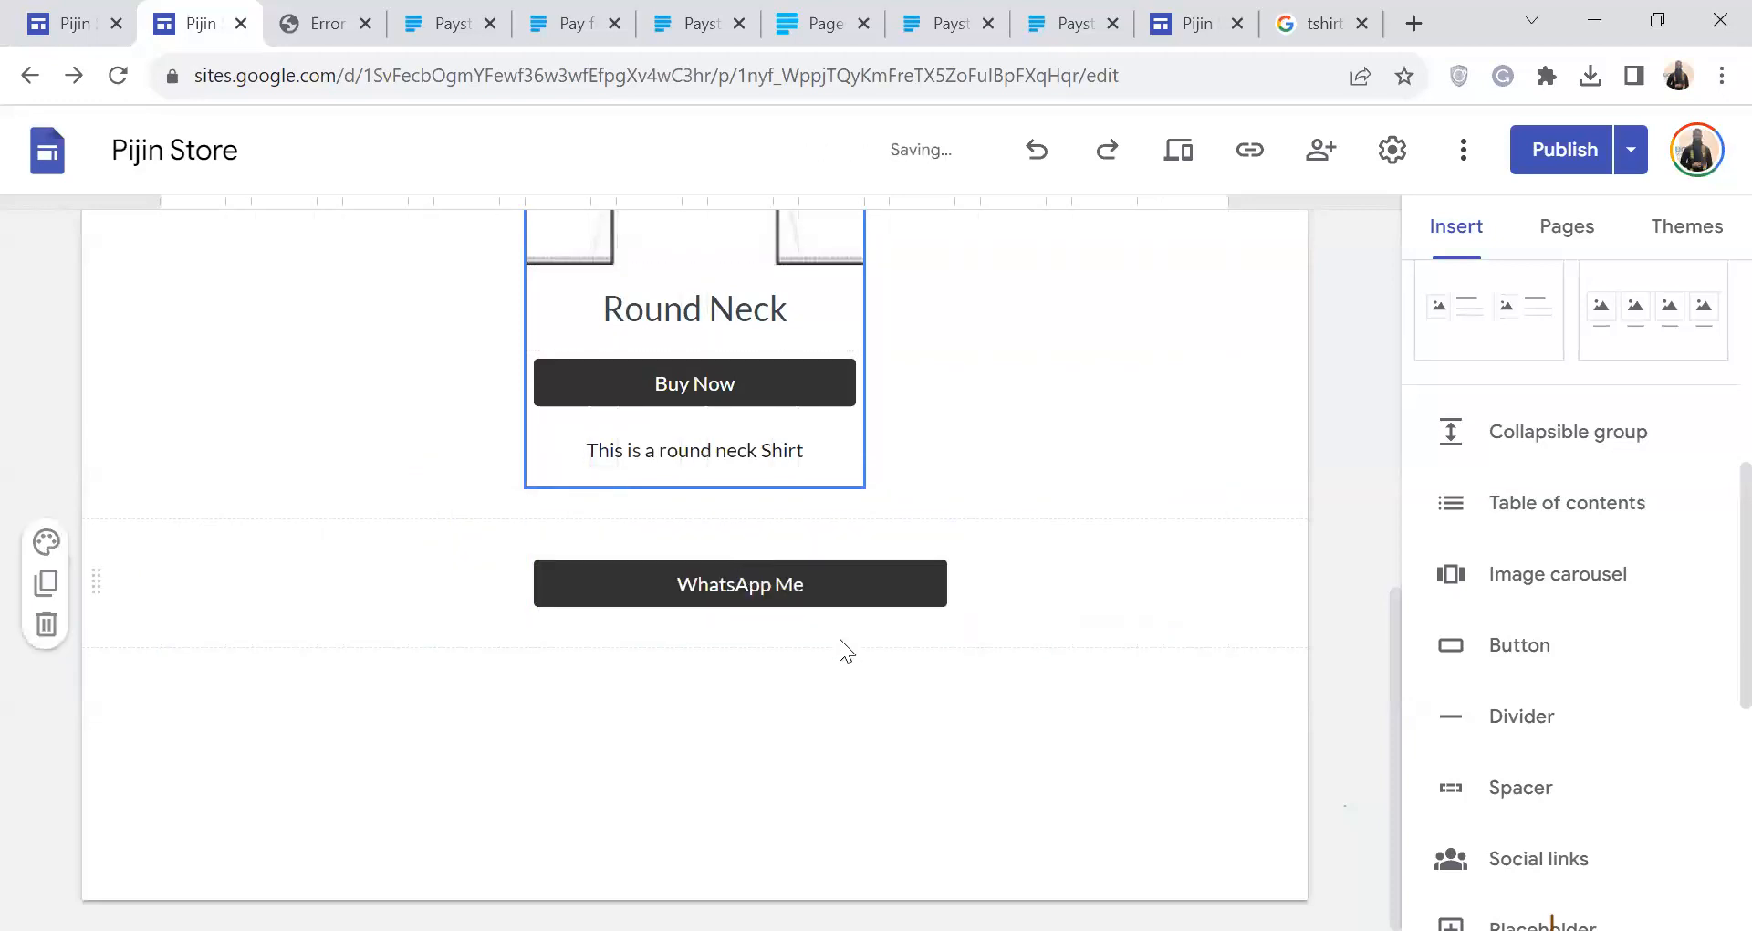
- Publish the updated Pijin Store site and reload its live home page
left_click(1551, 151)
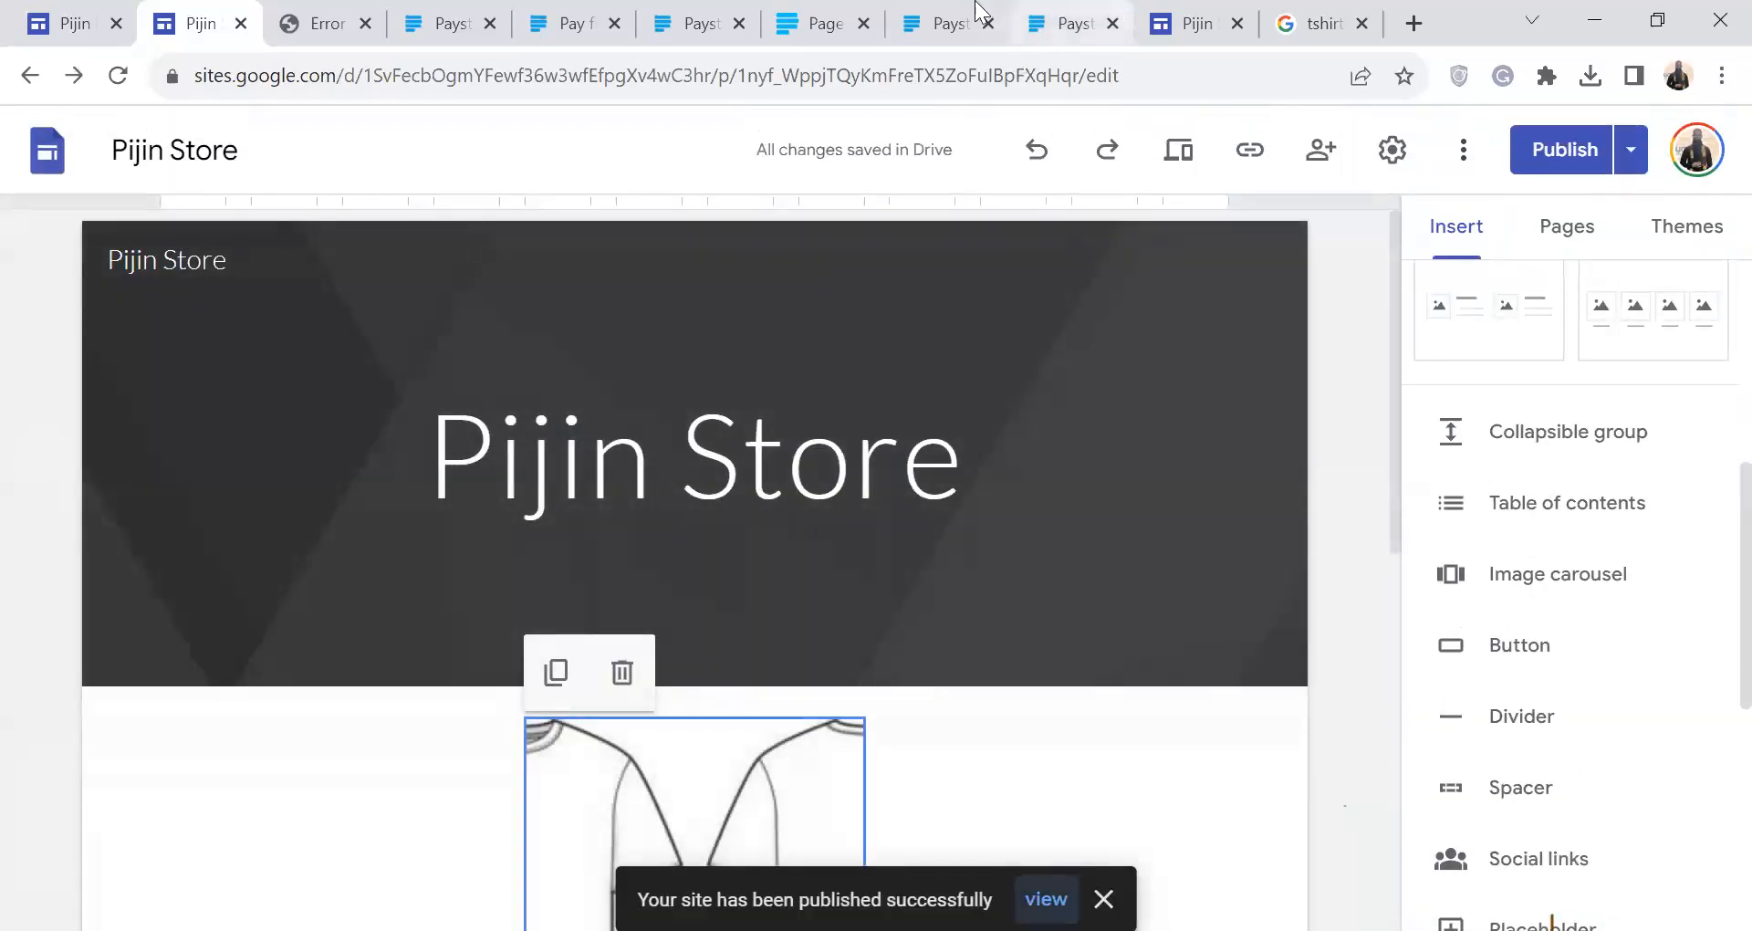
left_click(88, 13)
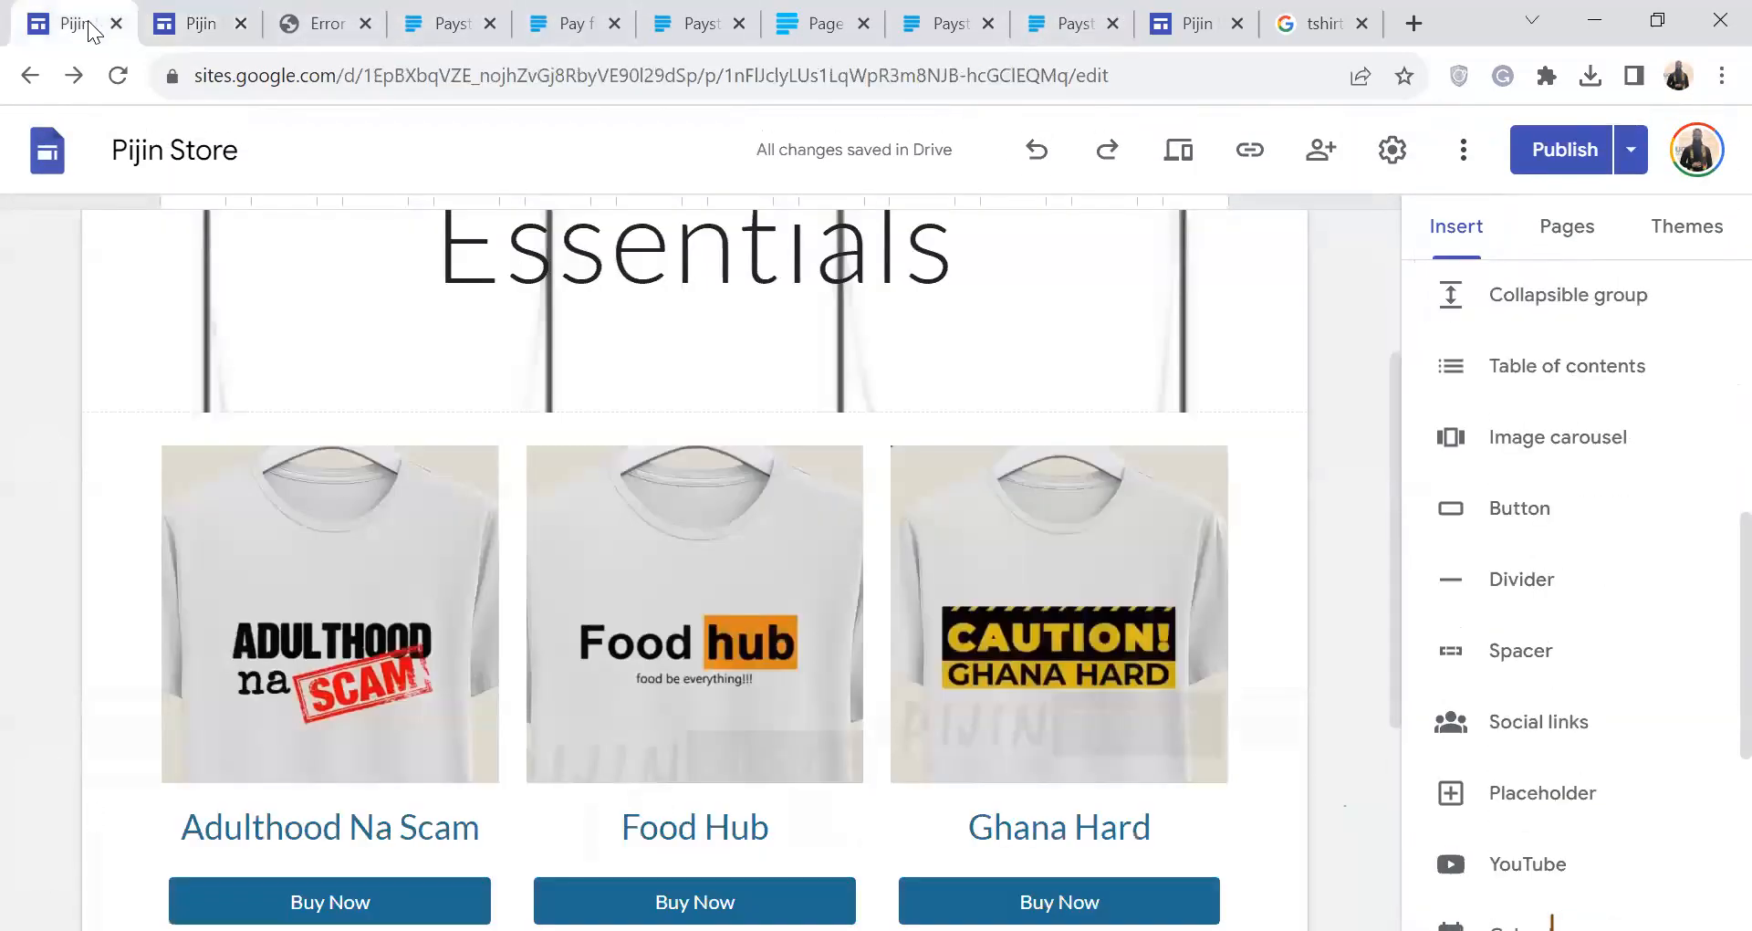
left_click(315, 22)
left_click(28, 78)
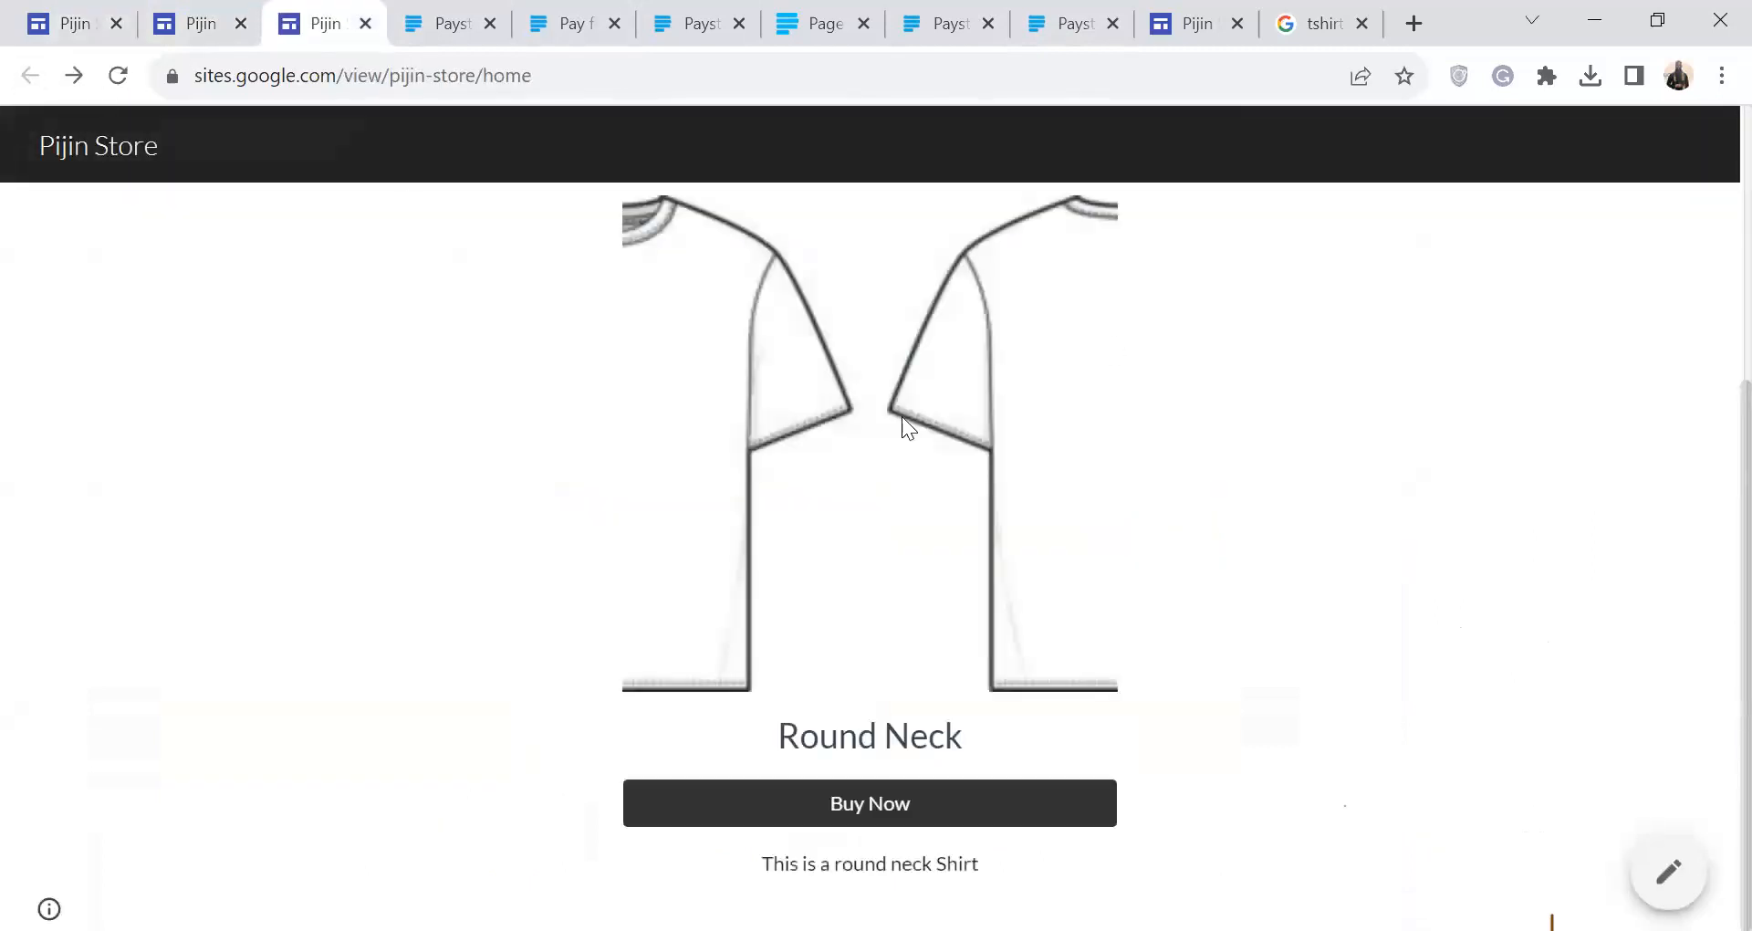
left_click(134, 76)
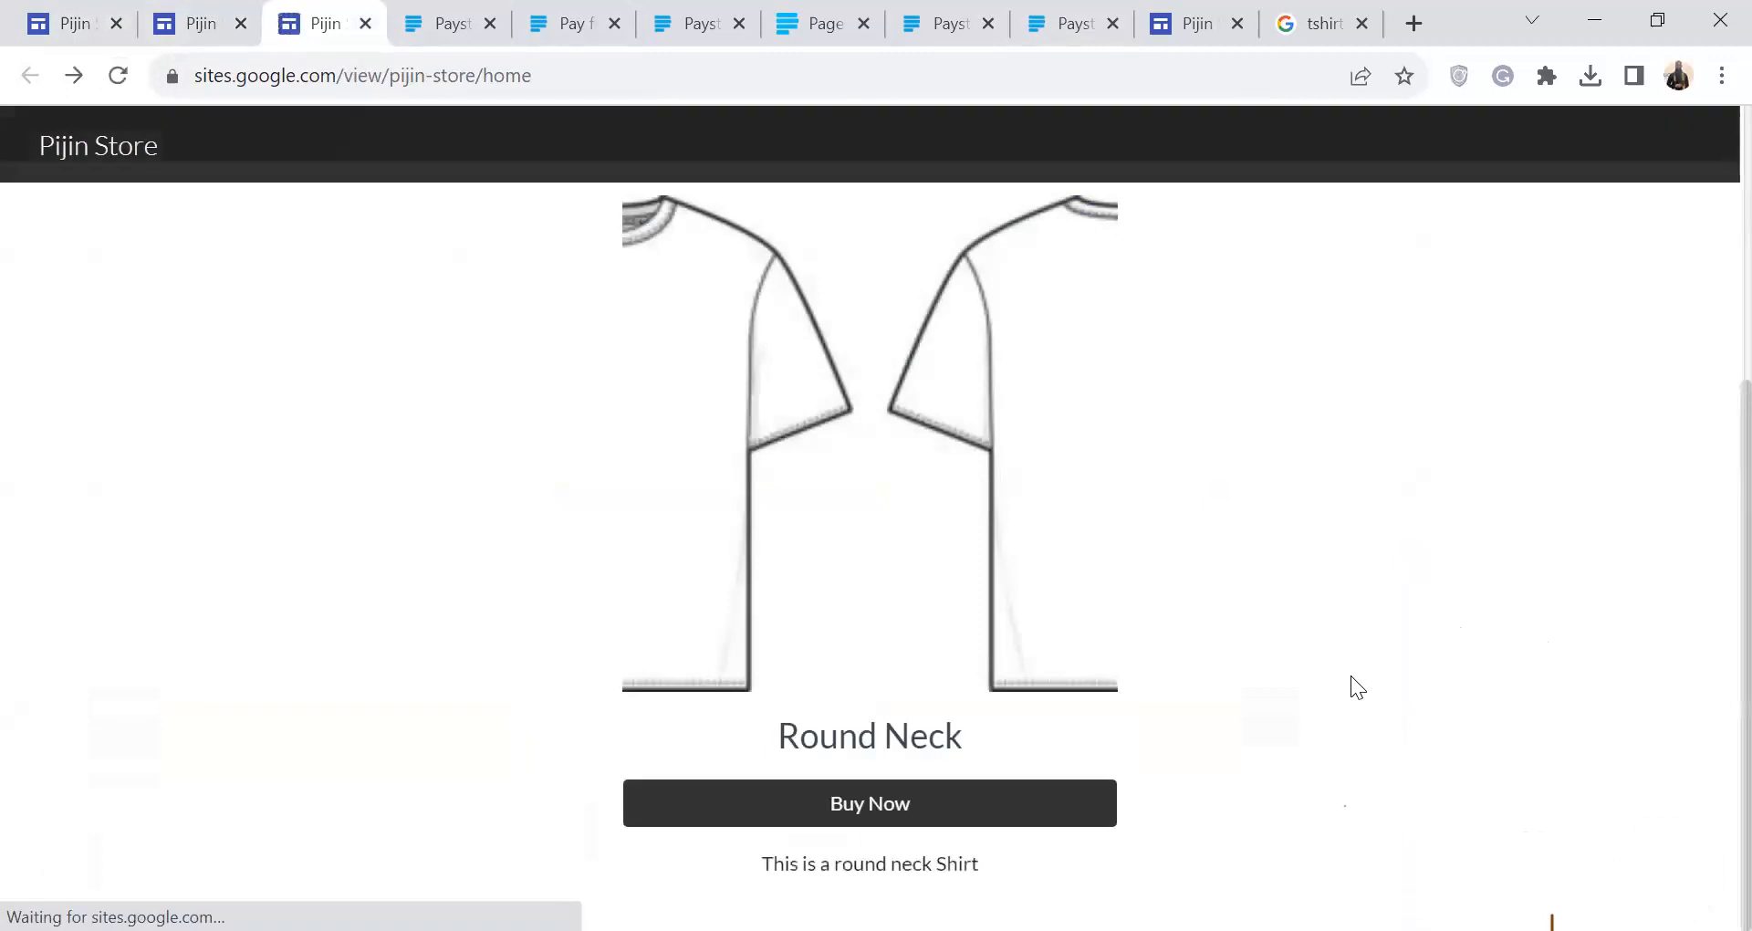
- Return to the Pijin Store editor and open the review of changes for publishing
left_click(201, 23)
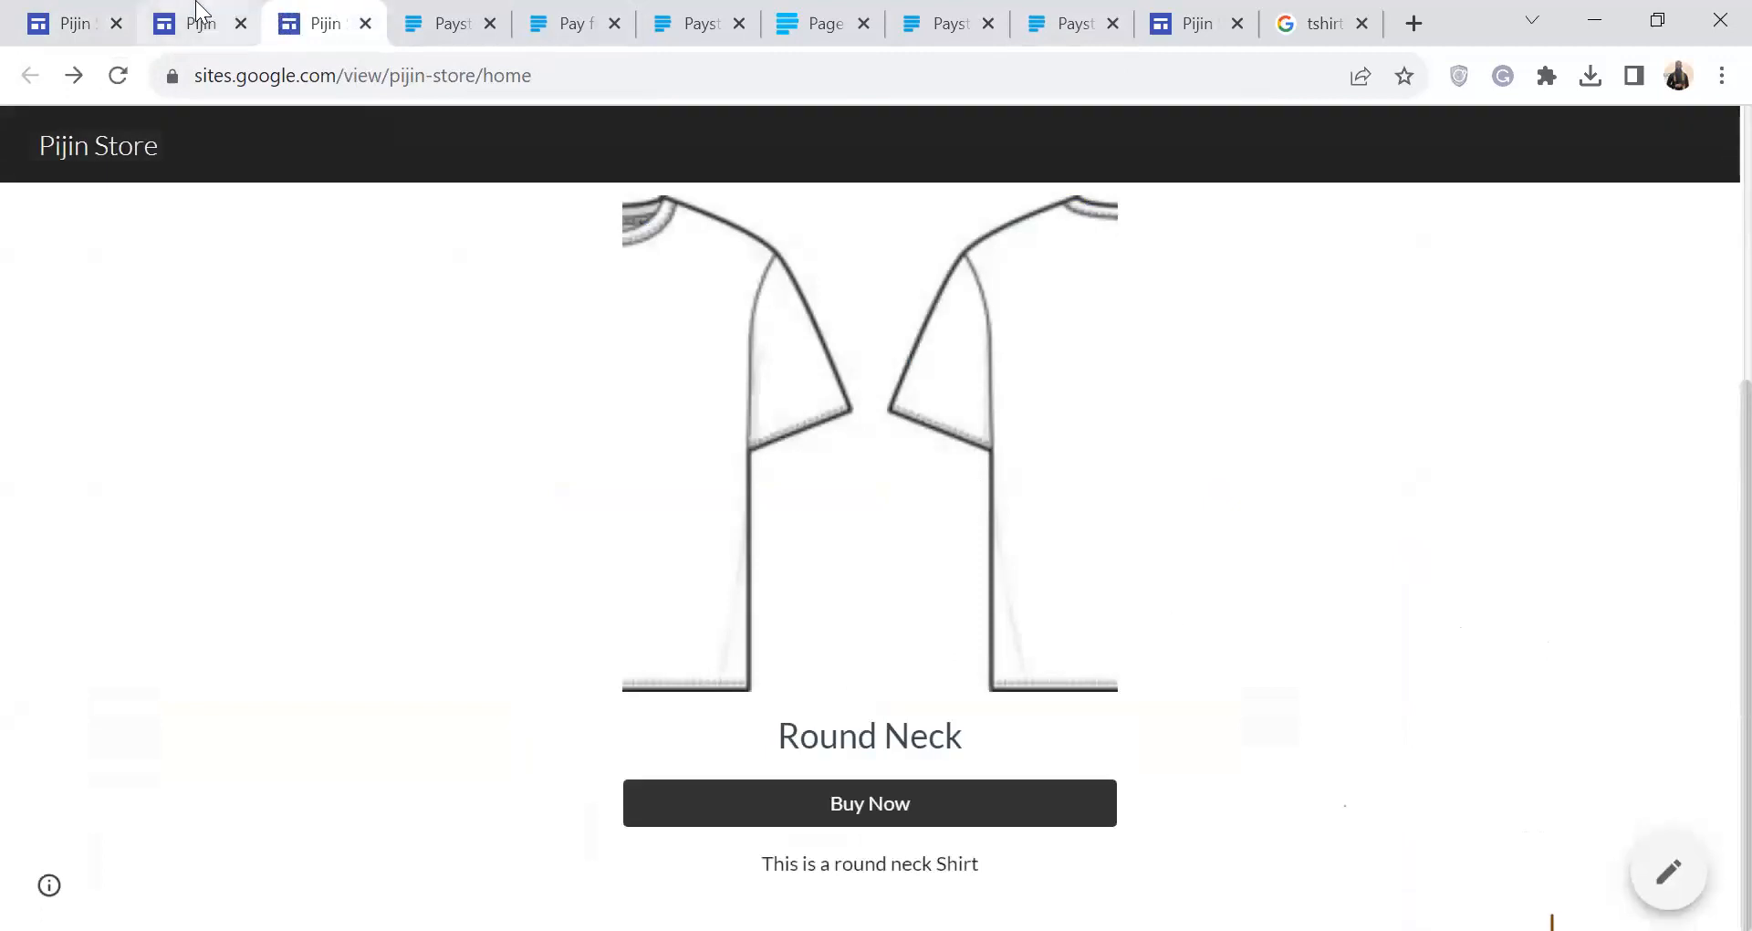
left_click(1642, 167)
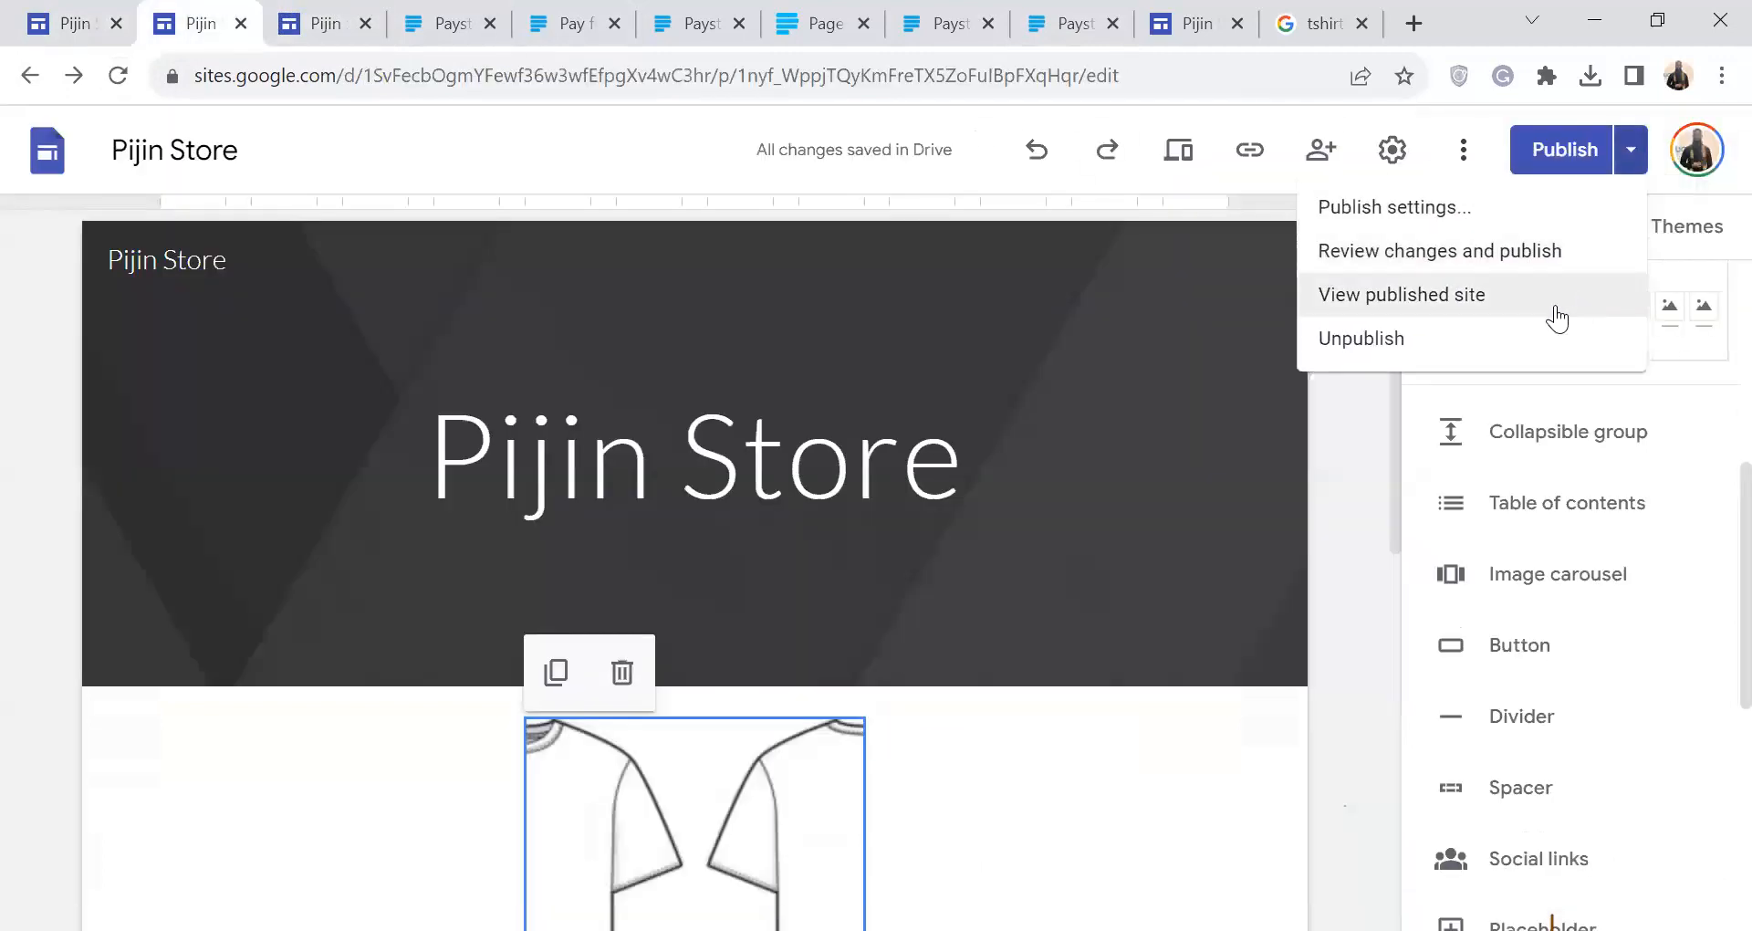
left_click(1518, 265)
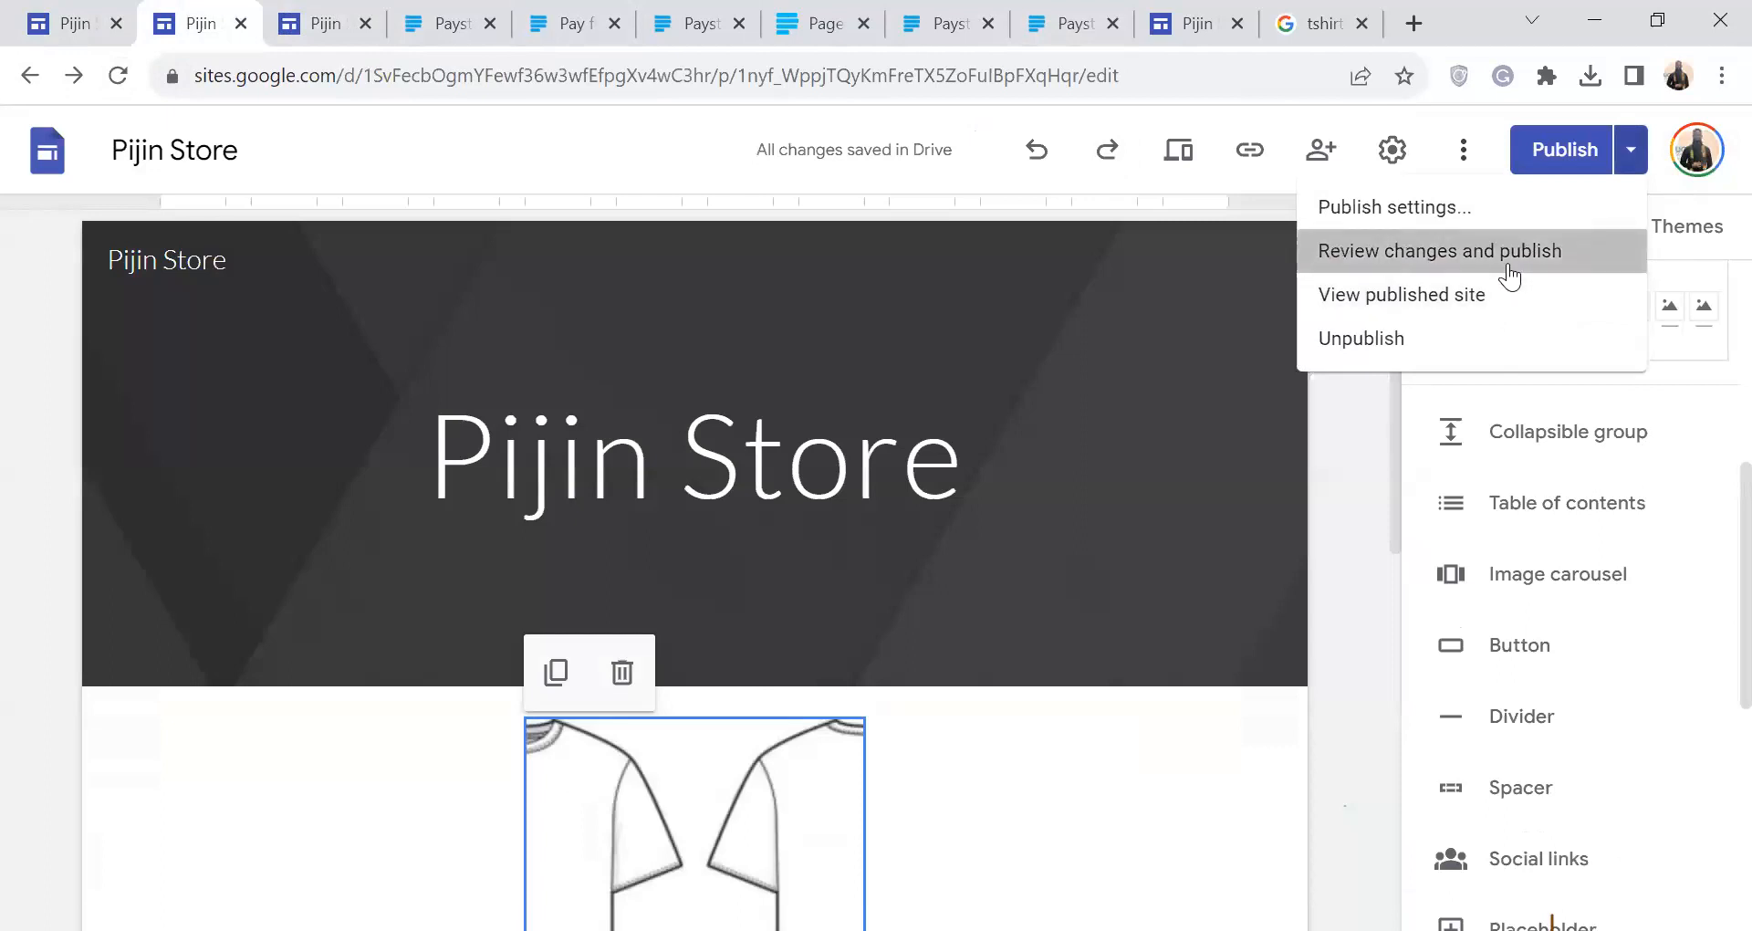
- Reload the live store page and test the WhatsApp Me button's link, then return to the site editor
left_click(313, 23)
left_click(109, 76)
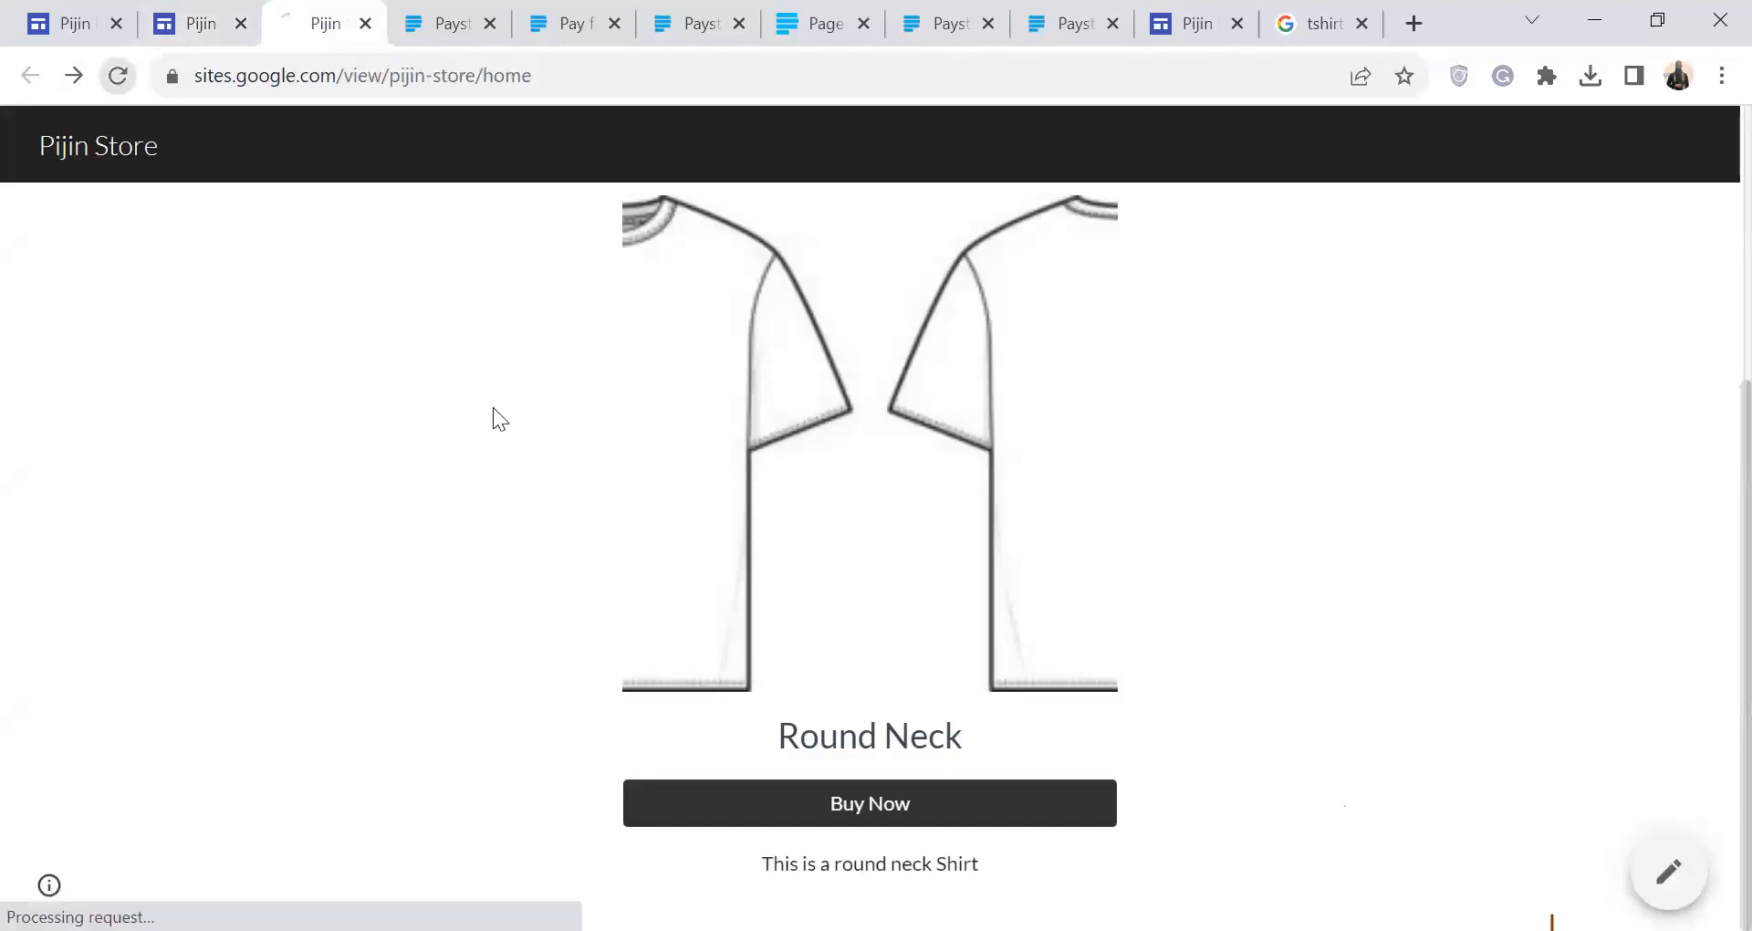
scroll(487, 563, "down", 1)
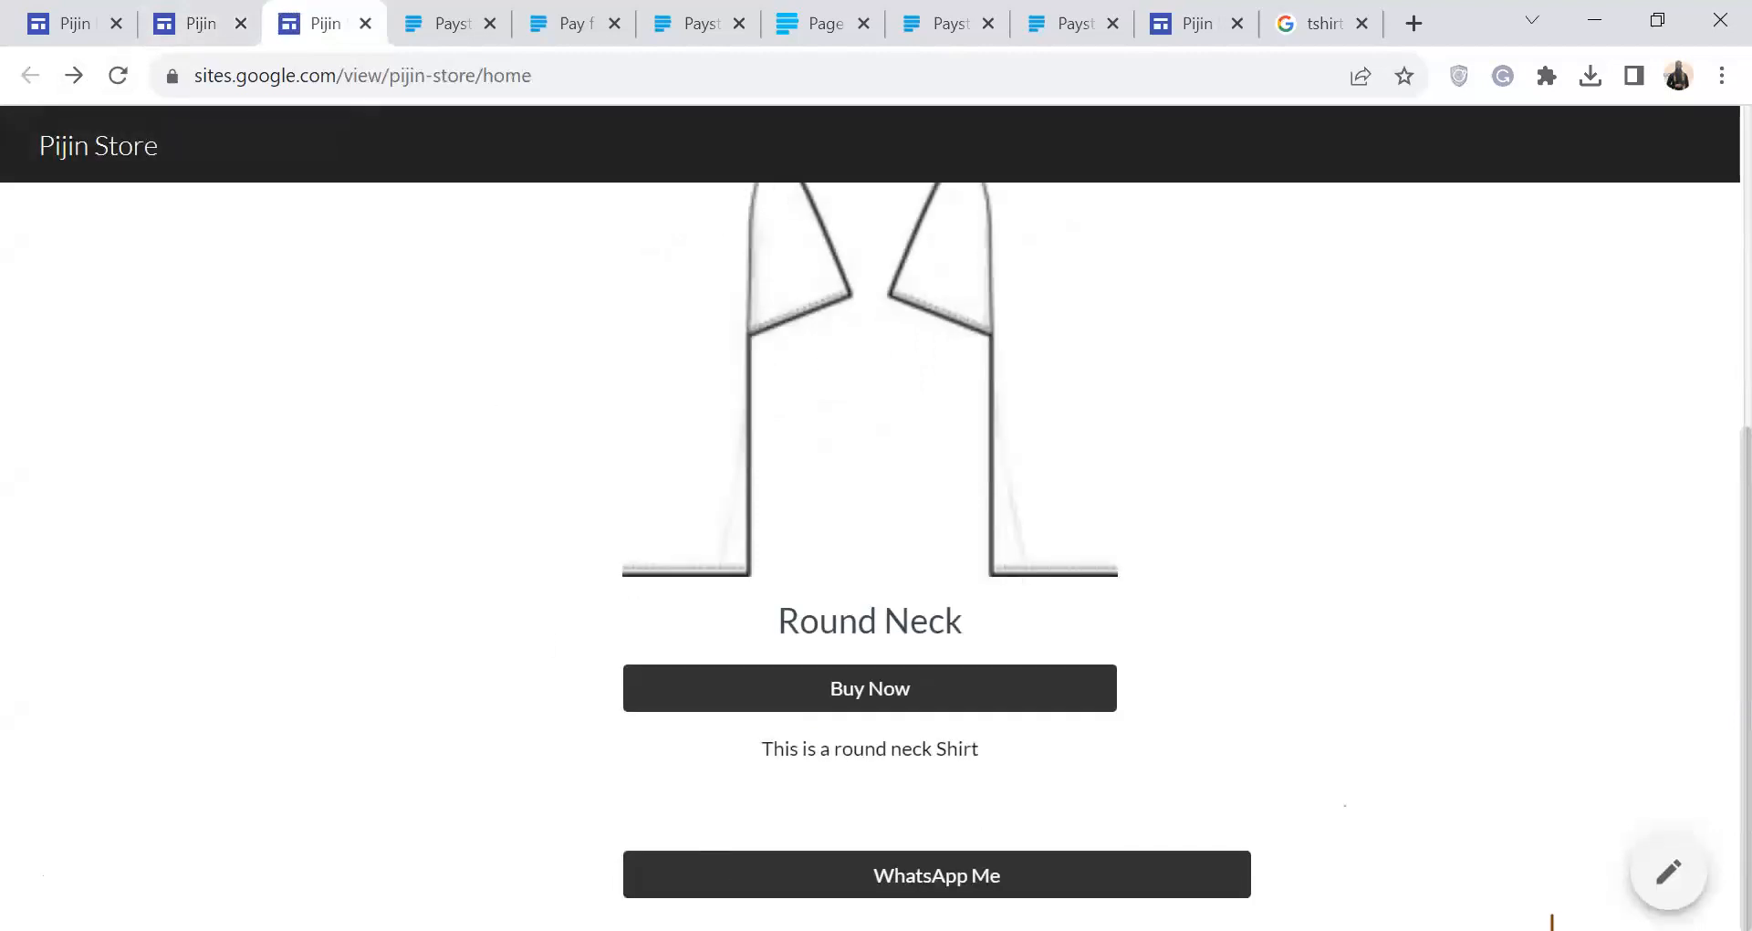
left_click(936, 875)
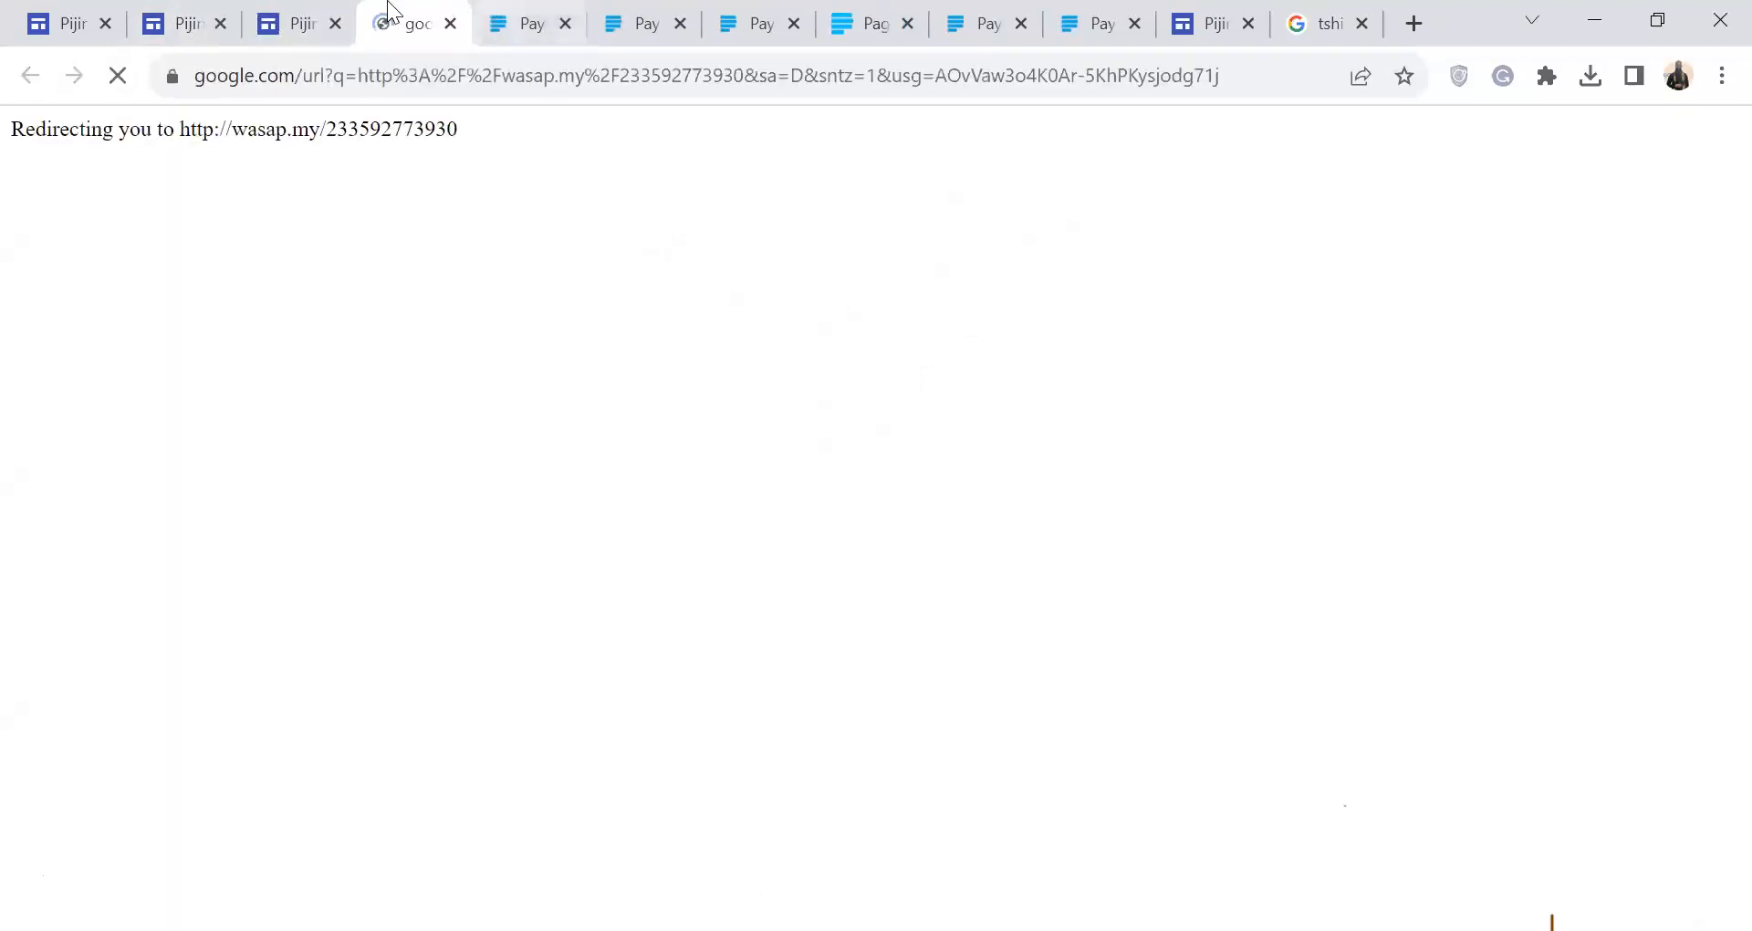
left_click(294, 13)
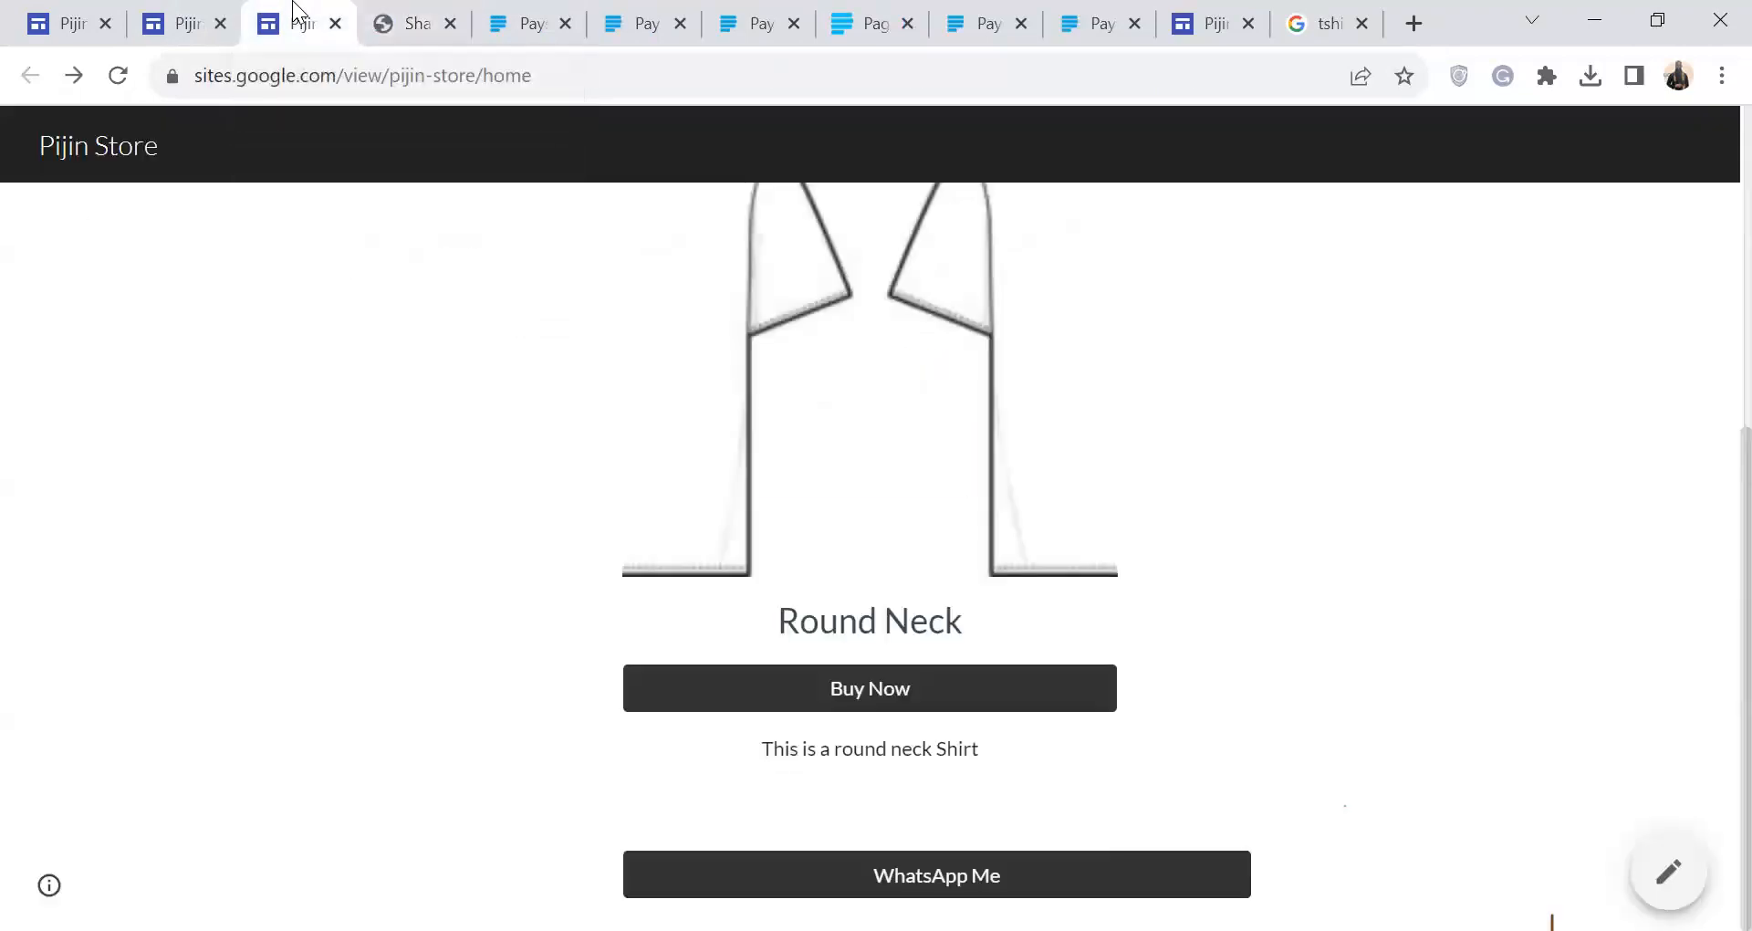
left_click(182, 23)
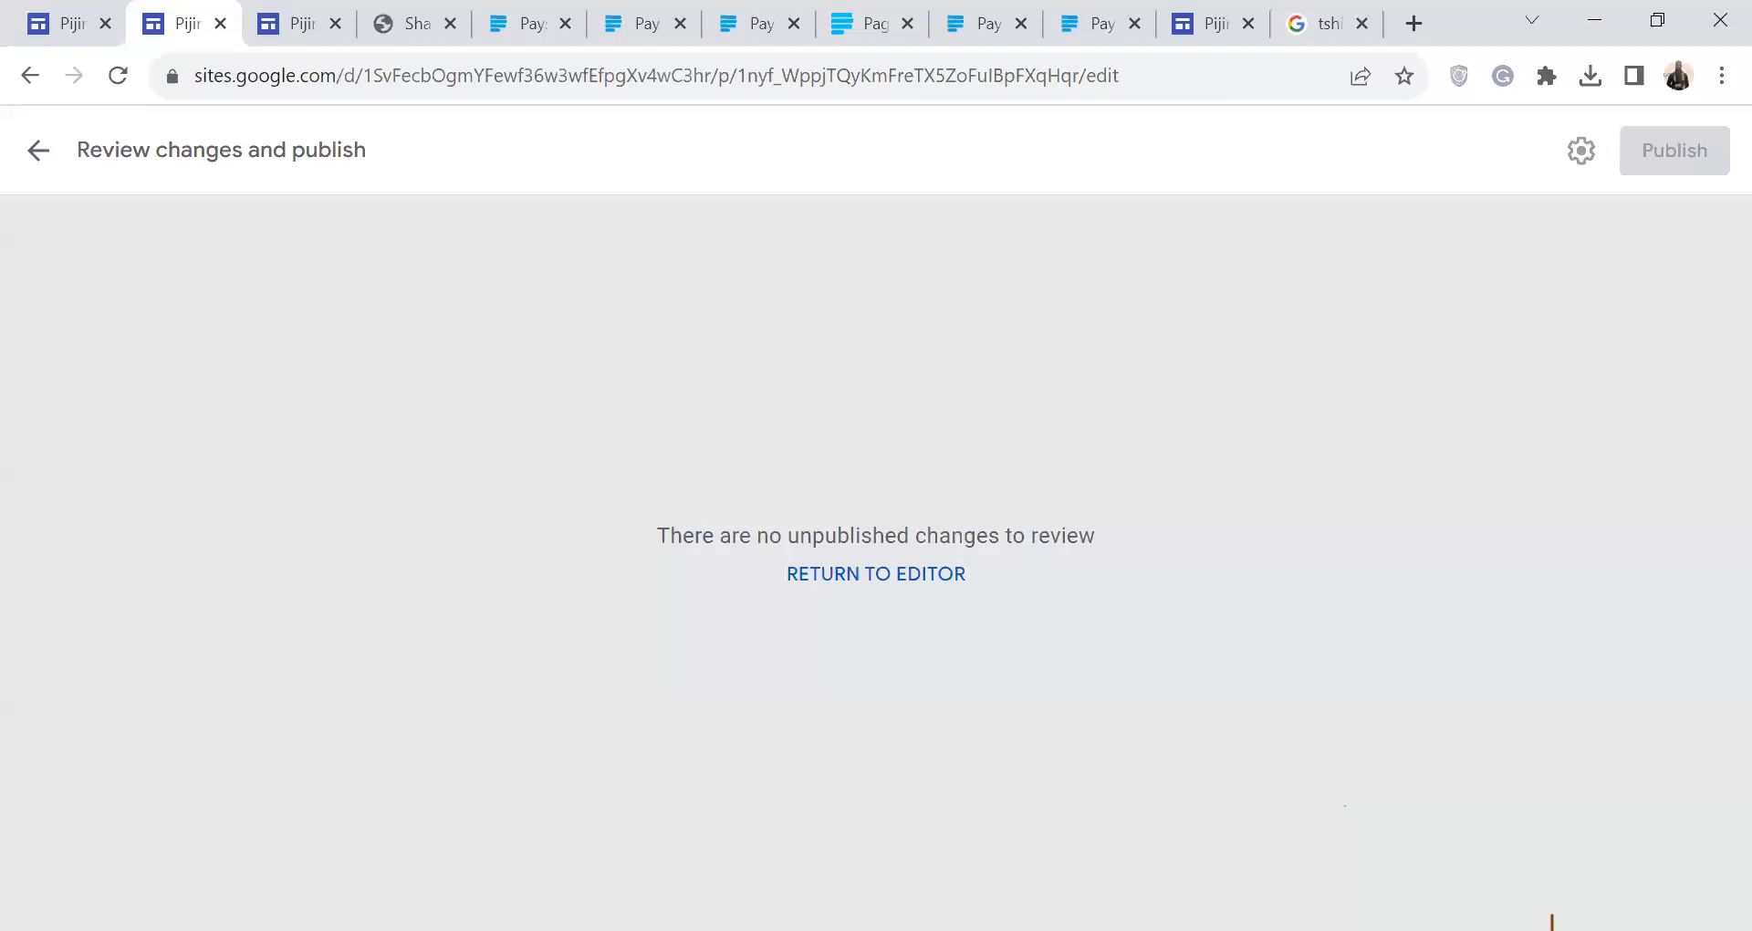